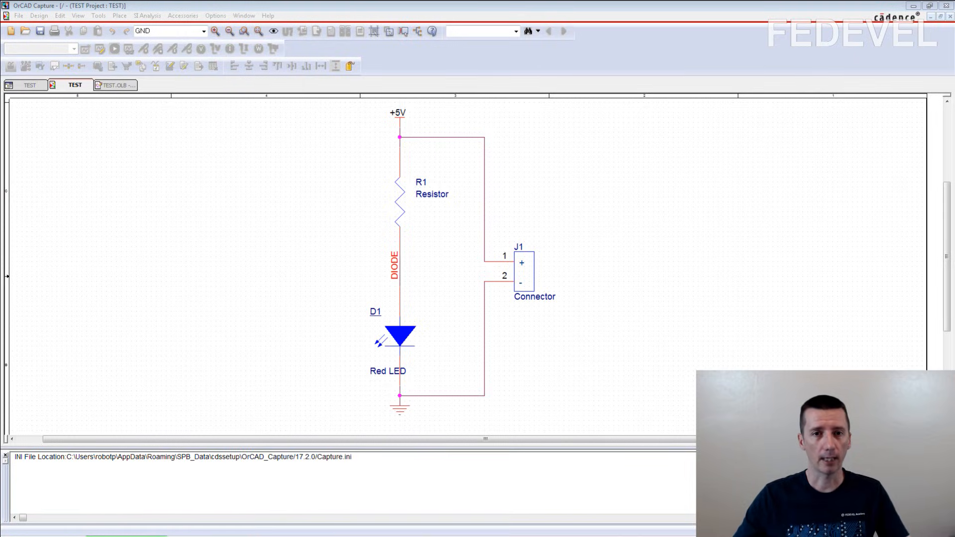
Review the finished TEST project's file tree and the LED symbol in its library, and return to the schematic page.
left_click(31, 85)
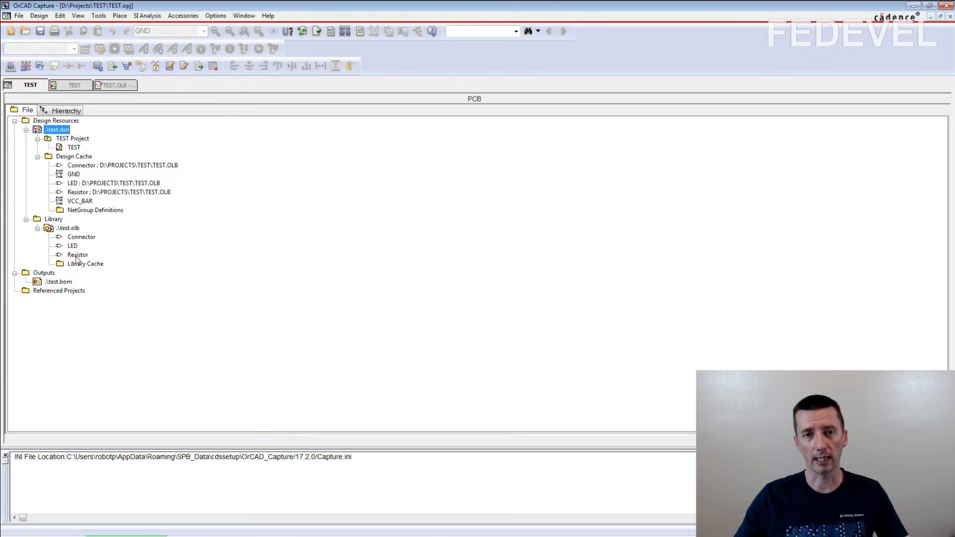
left_click(112, 85)
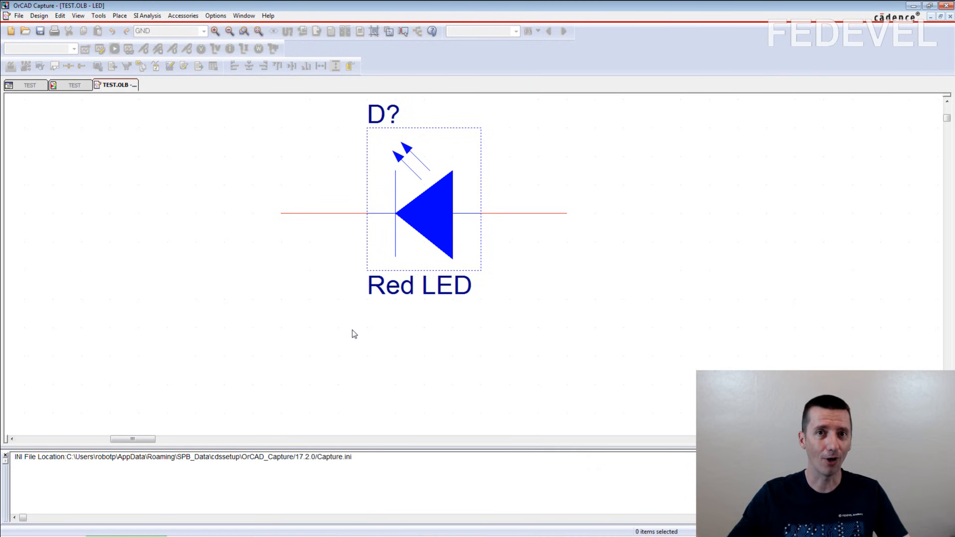
left_click(75, 85)
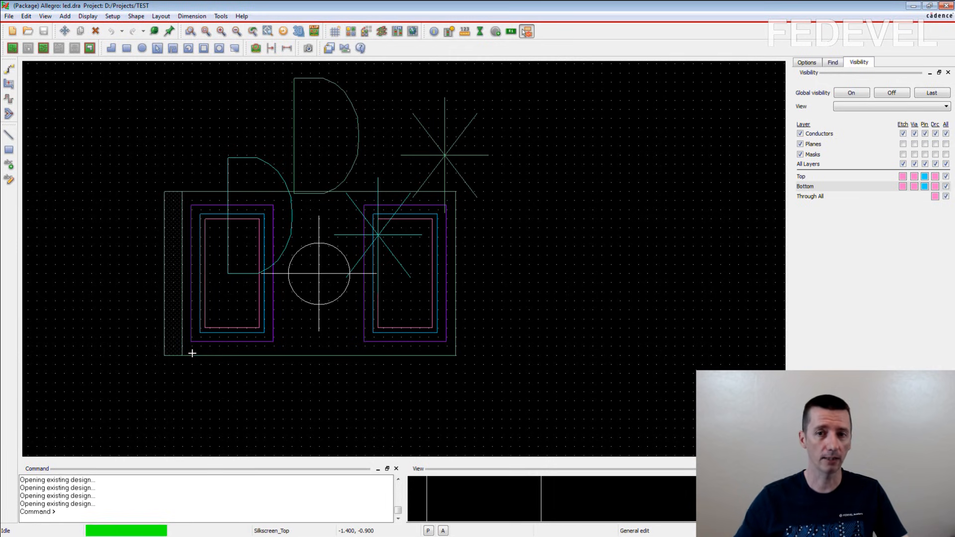
Open the most recent design in the Allegro editor, and view the TEST.pdf document in Acrobat Reader.
left_click(9, 16)
mouse_move(40, 225)
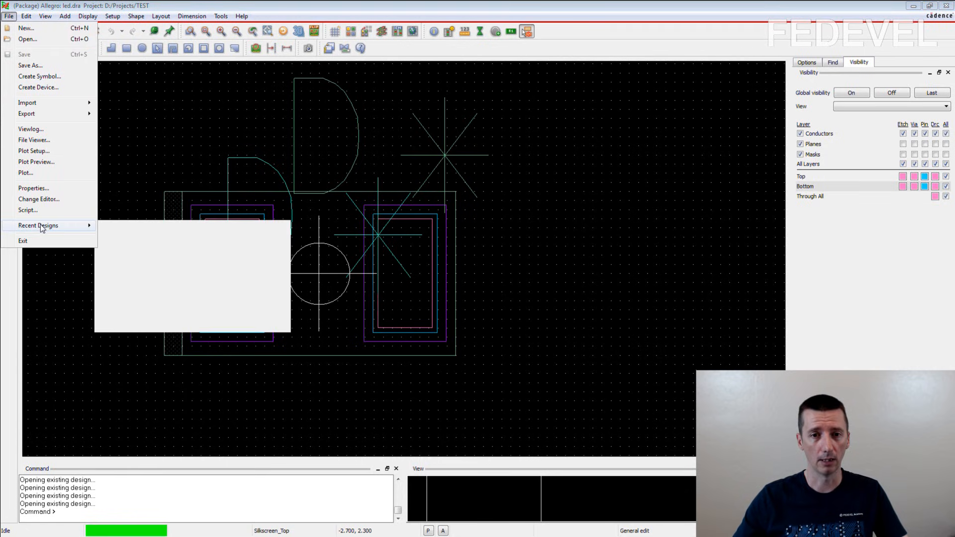
left_click(155, 239)
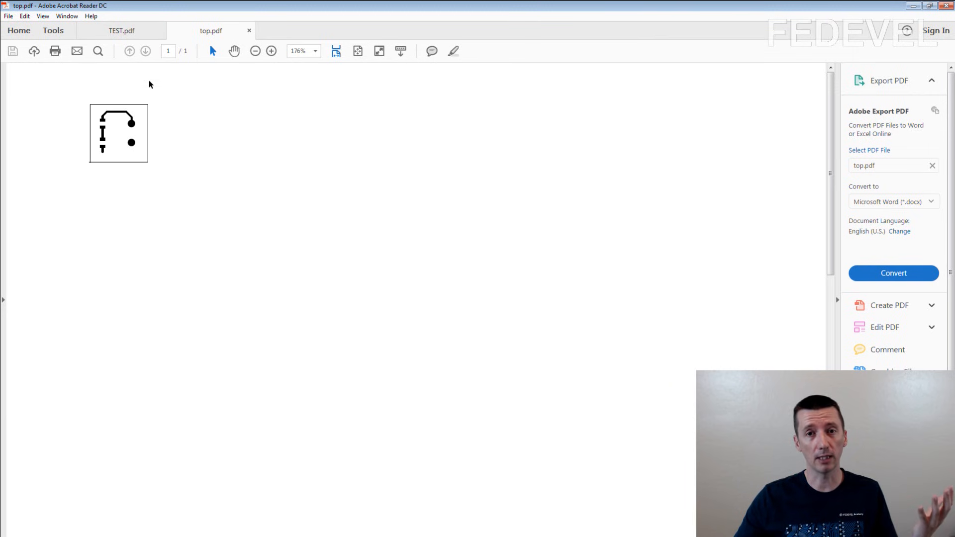
left_click(125, 32)
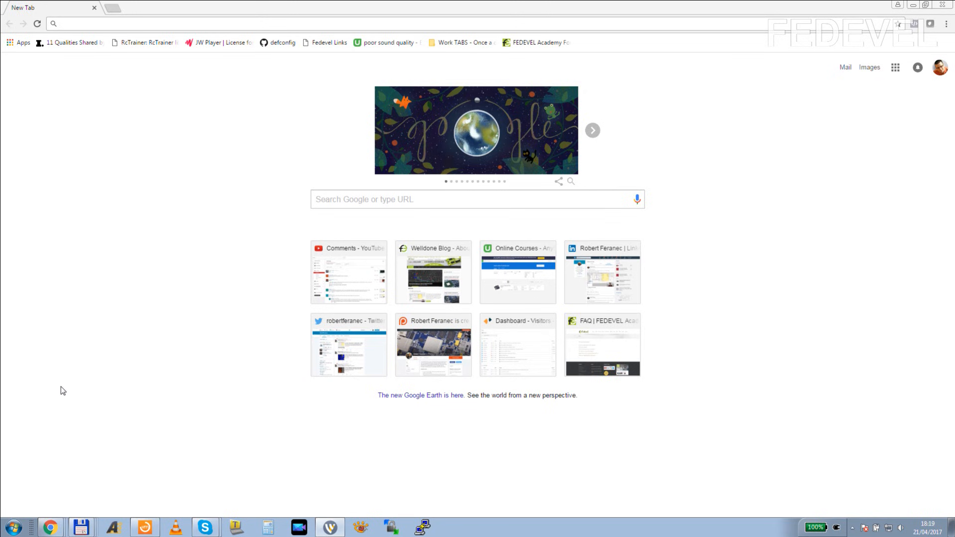
Launch Capture CIS from the Cadence Release 17.2-2016 Allegro products using the OrCAD PCB Designer Professional suite.
left_click(17, 526)
left_click(37, 483)
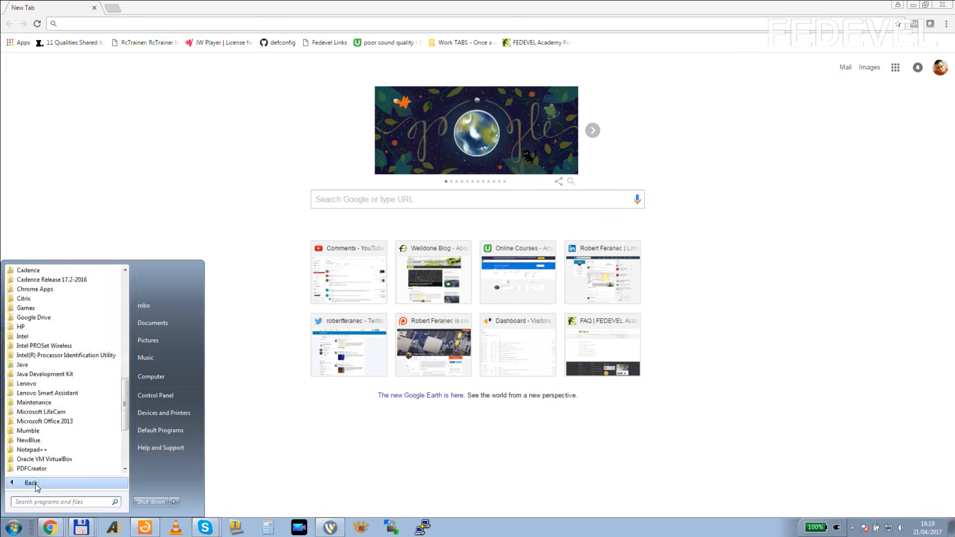
left_click(68, 279)
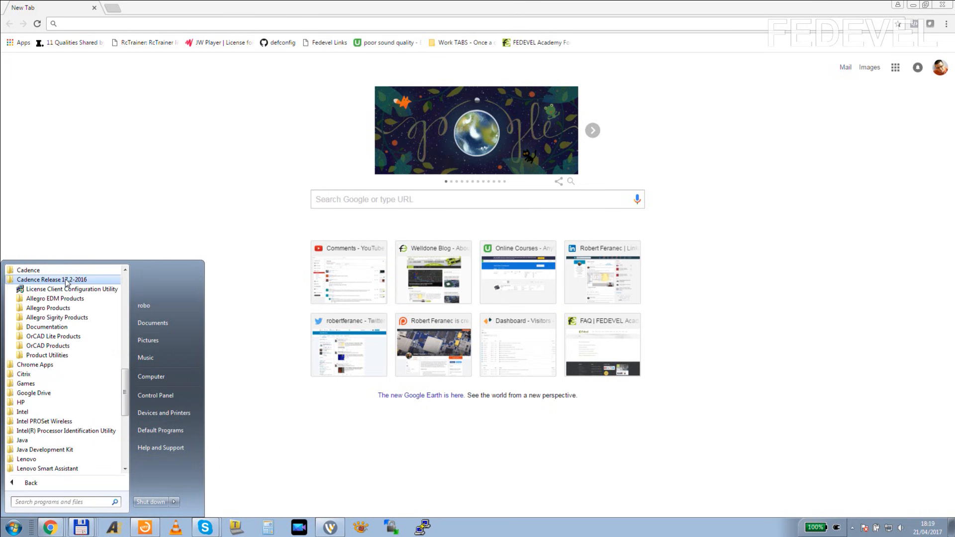
left_click(59, 308)
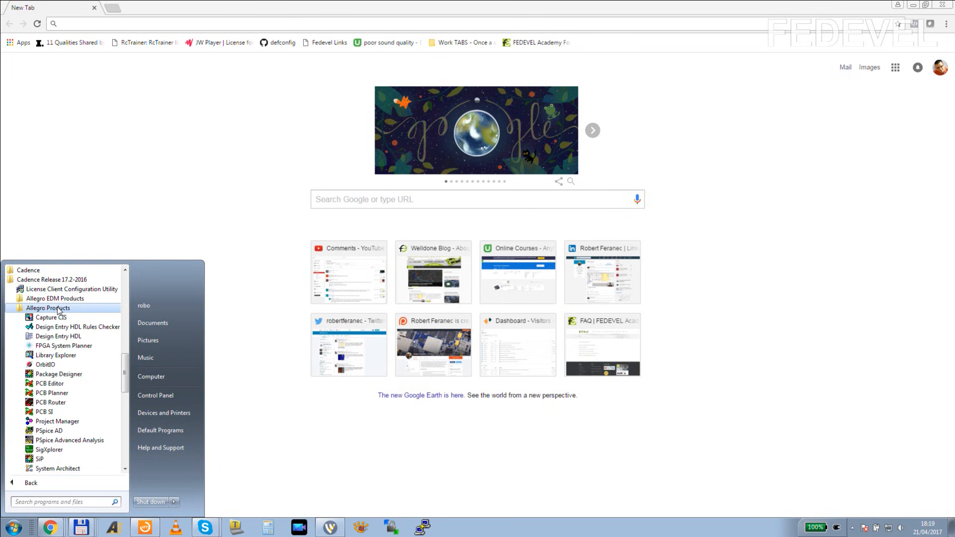
left_click(49, 317)
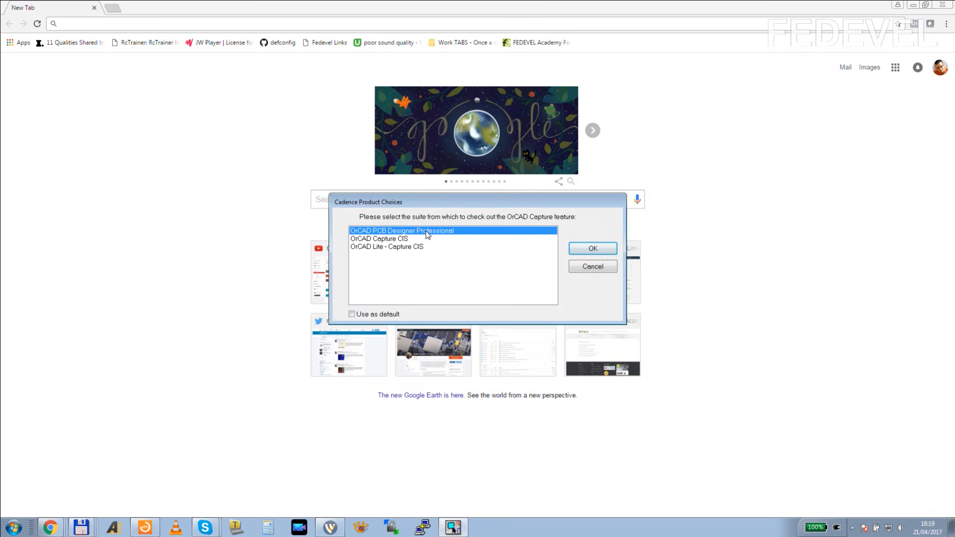
left_click(596, 250)
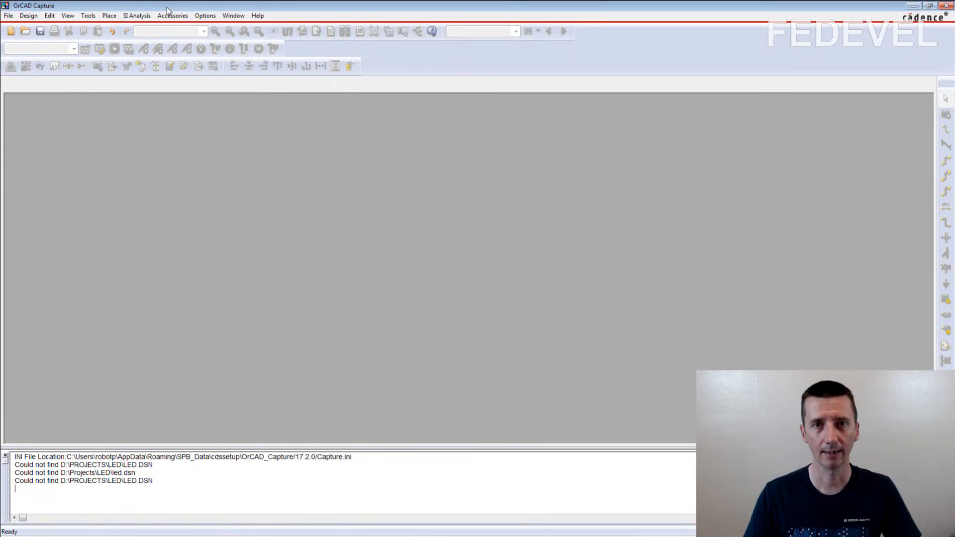
Create a new schematic project named LED in D:\Projects\LED.
left_click(9, 16)
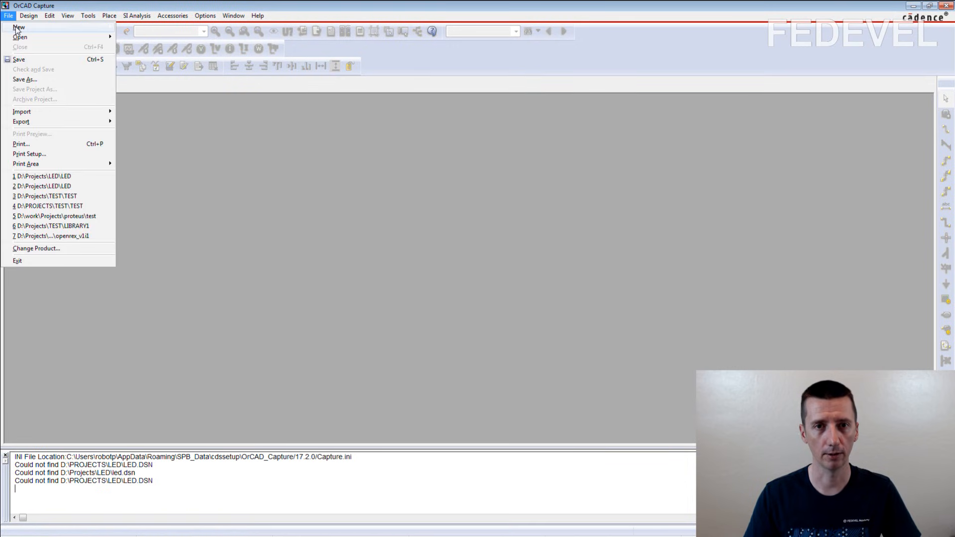
mouse_move(17, 28)
left_click(130, 28)
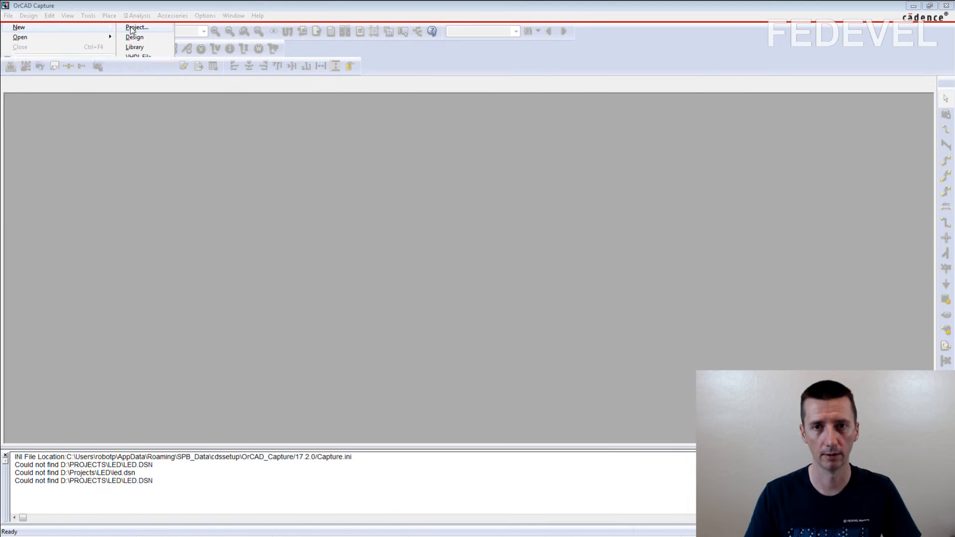
type("LED")
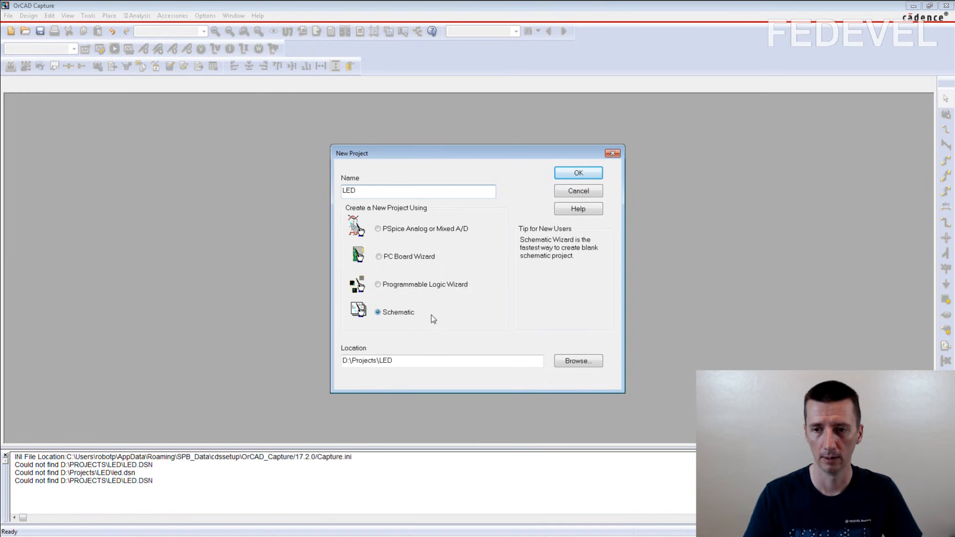
left_click_drag(412, 359, 328, 363)
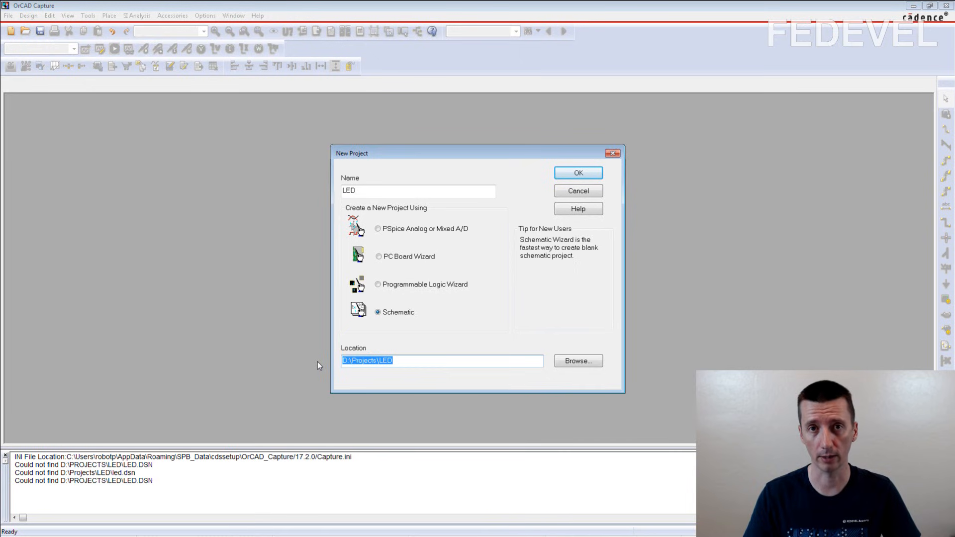
left_click(580, 174)
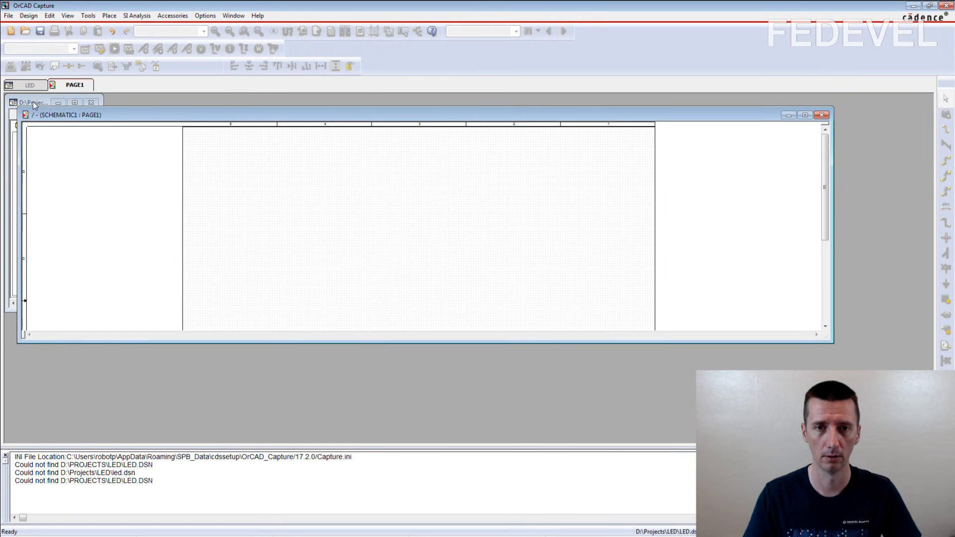
Bring the LED project window forward, enlarge it, and expand led.dsn down to the page inside SCHEMATIC1.
left_click(33, 103)
left_click_drag(98, 309, 240, 421)
left_click(31, 146)
left_click(43, 154)
Rename the schematic page PAGE1 as LED.
left_click(81, 164)
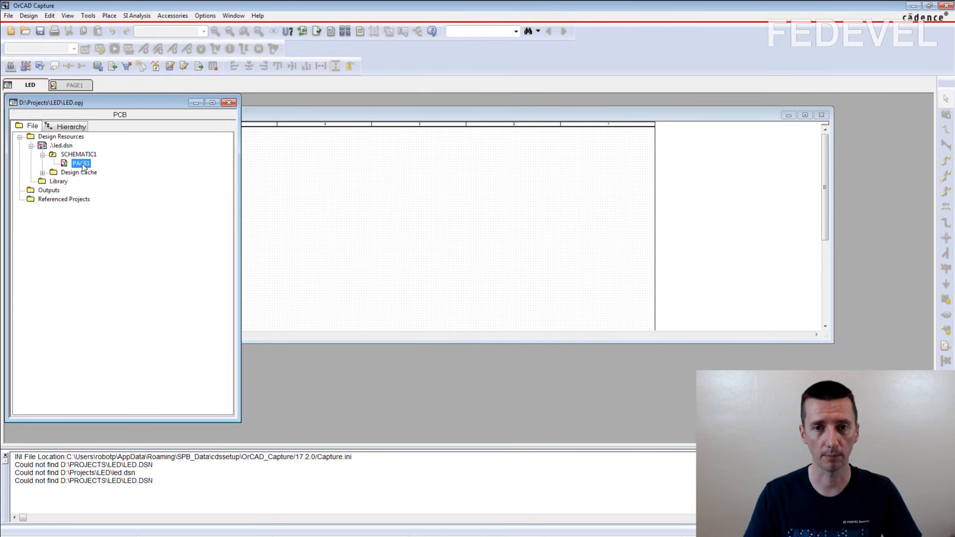
right_click(82, 165)
left_click(118, 196)
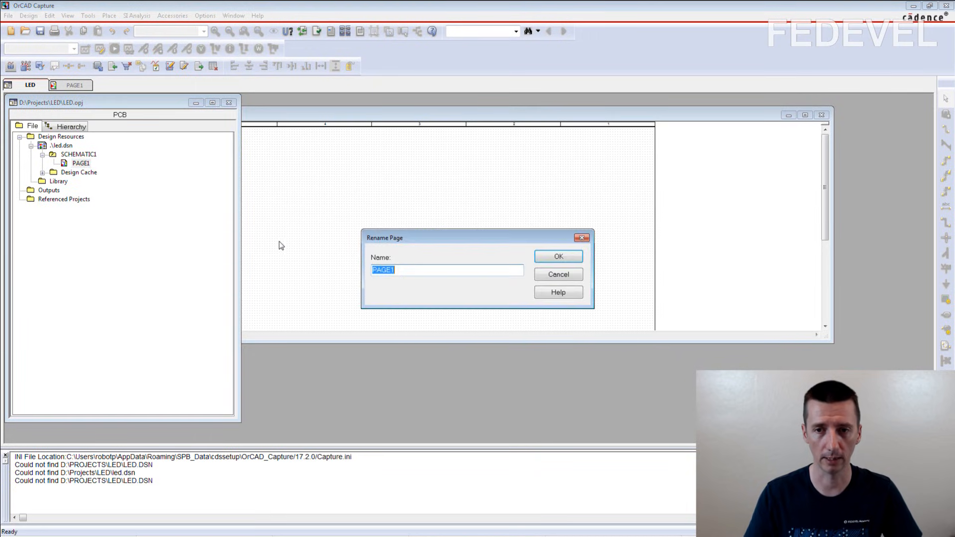
type("LED")
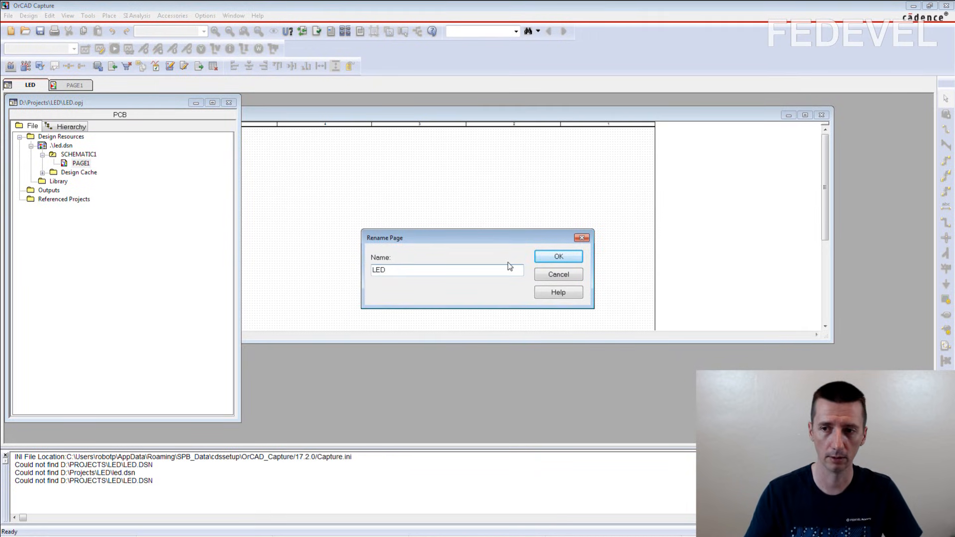
left_click(558, 262)
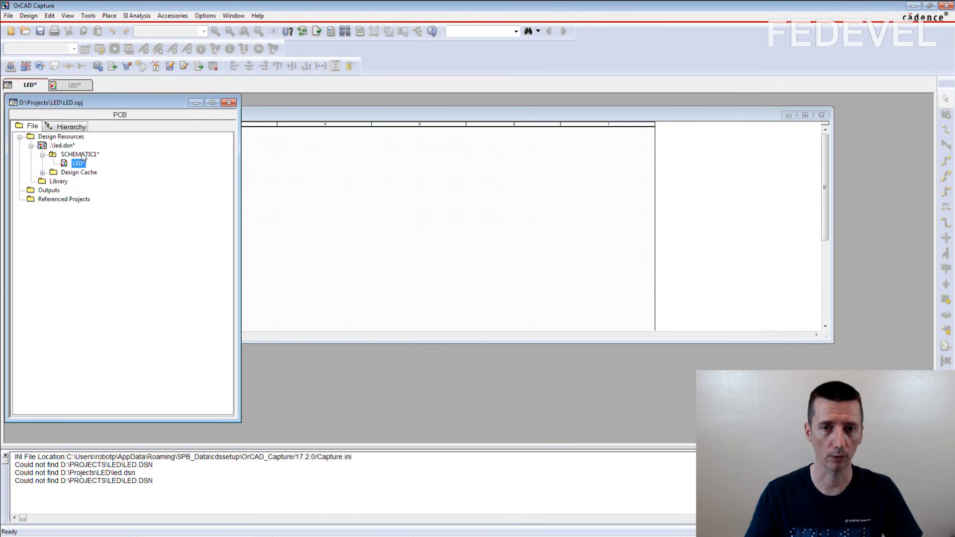
Rename the SCHEMATIC1 folder as LED Project.
left_click(82, 156)
right_click(82, 157)
left_click(120, 180)
type("LE")
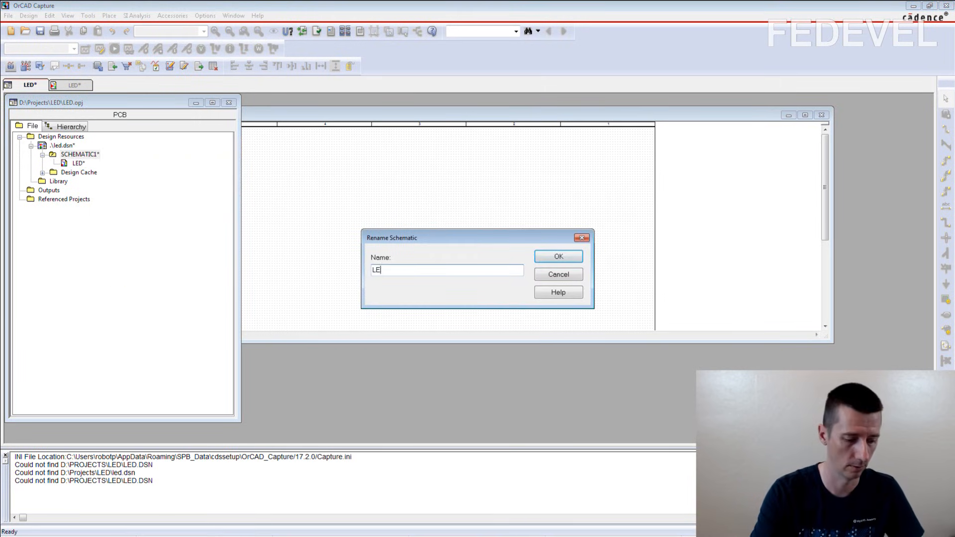
type("D Project")
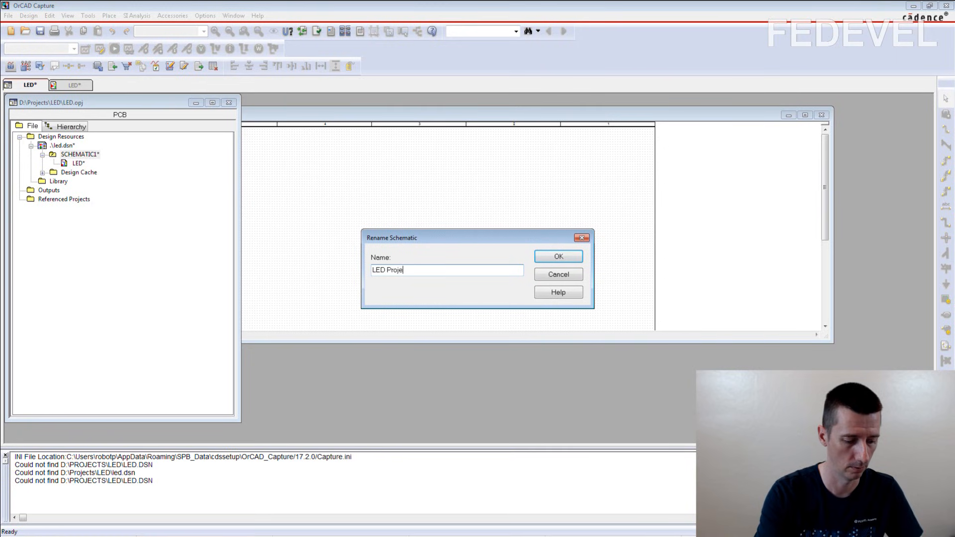
left_click(542, 256)
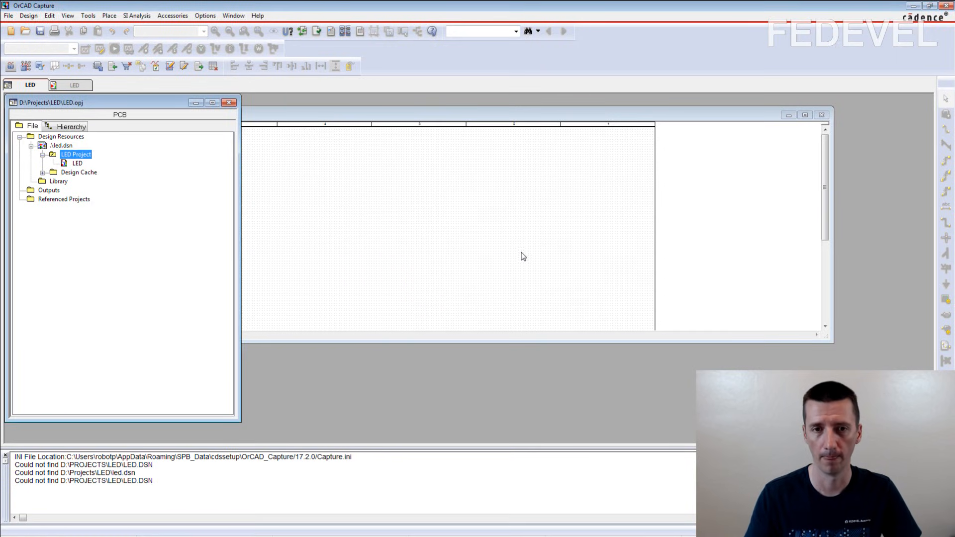
Add a new library to the project's Library folder.
left_click(58, 182)
left_click(8, 17)
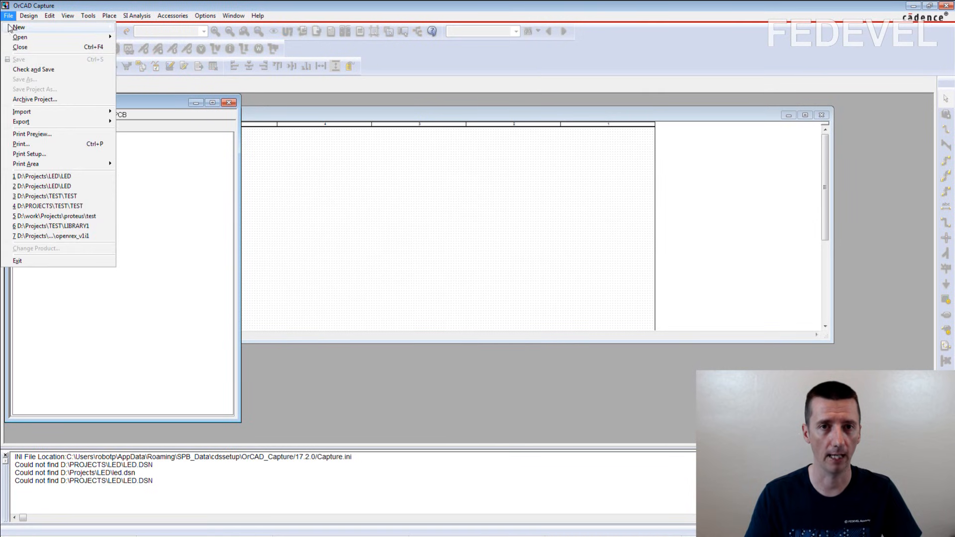
mouse_move(12, 28)
left_click(144, 47)
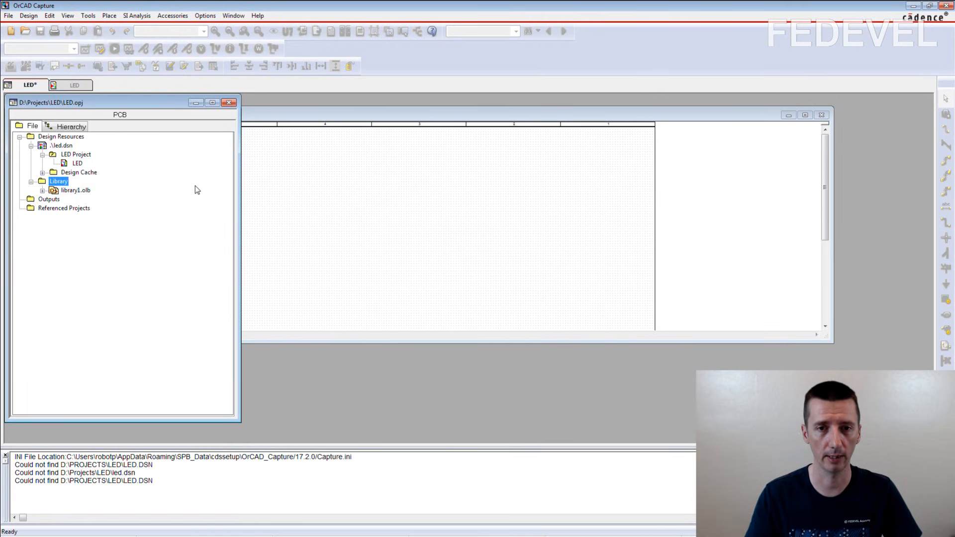
Save the new library under the name LED in the LED project folder.
right_click(78, 192)
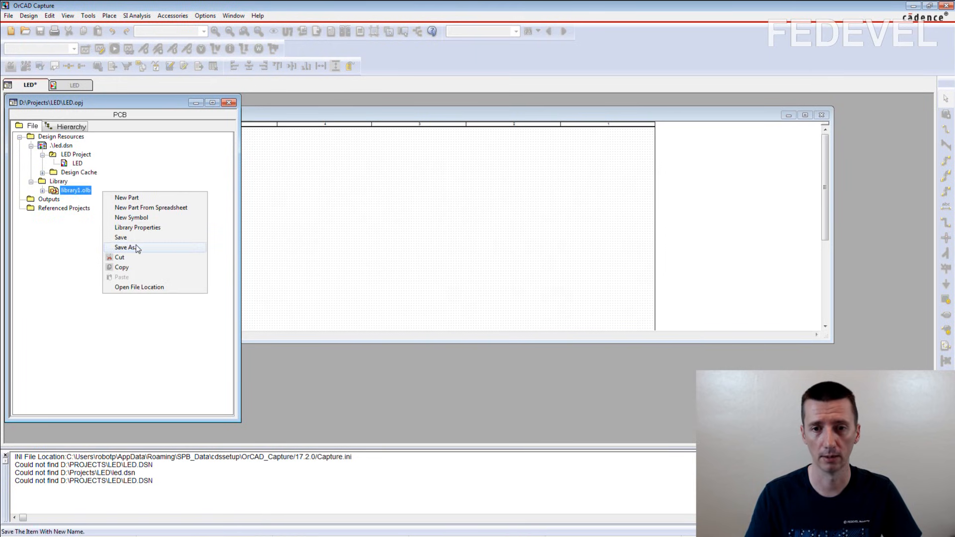
left_click(124, 247)
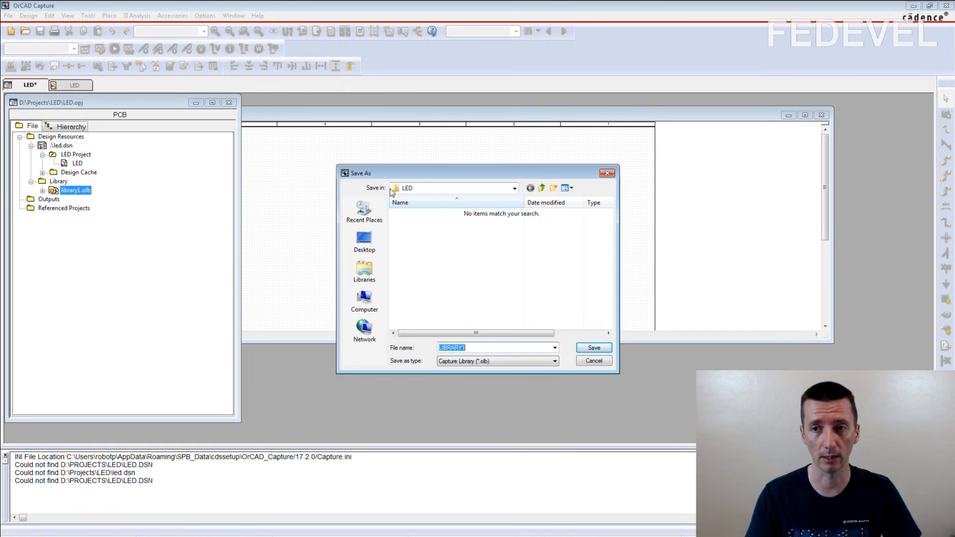
type("LED")
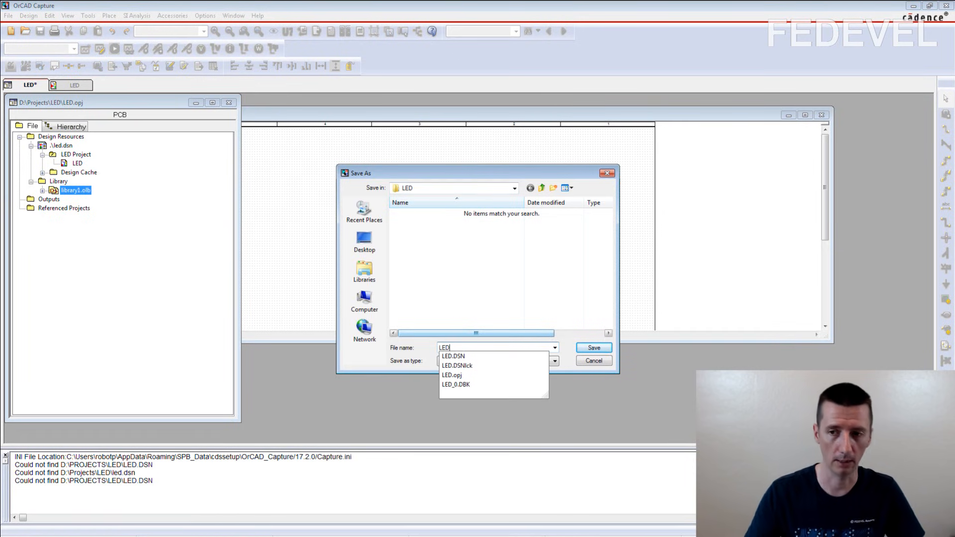
left_click(594, 348)
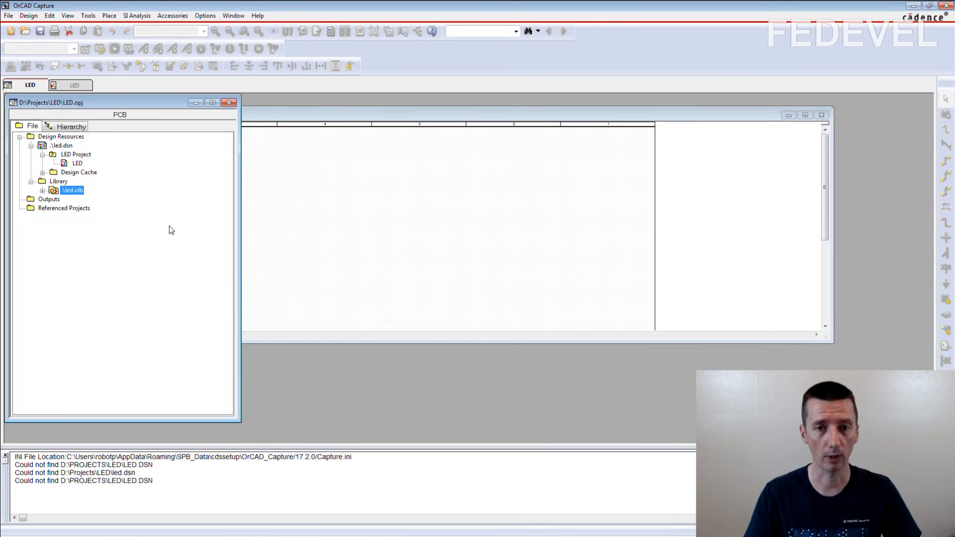
Create a new part named Resistor with reference prefix R in the led.olb library and maximize its editing window.
left_click(43, 191)
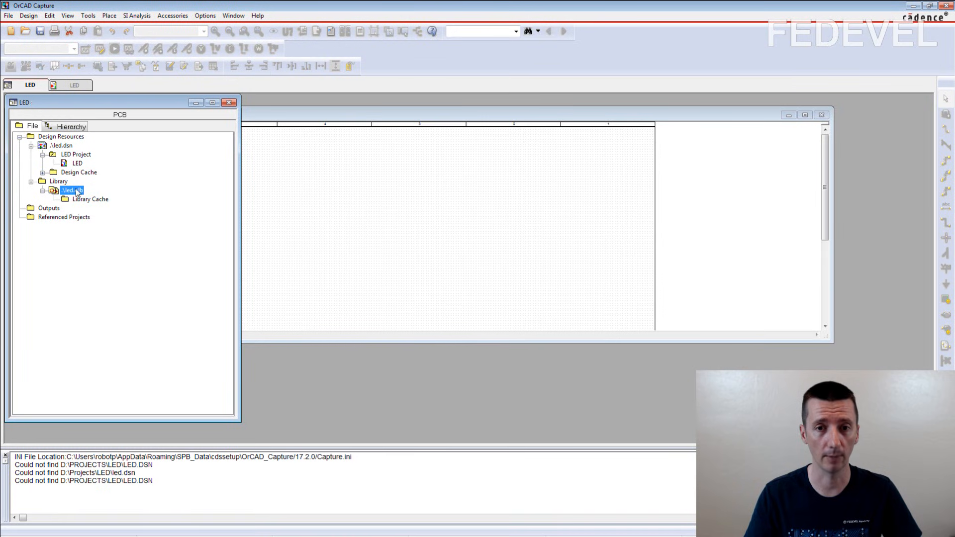
right_click(73, 194)
left_click(120, 196)
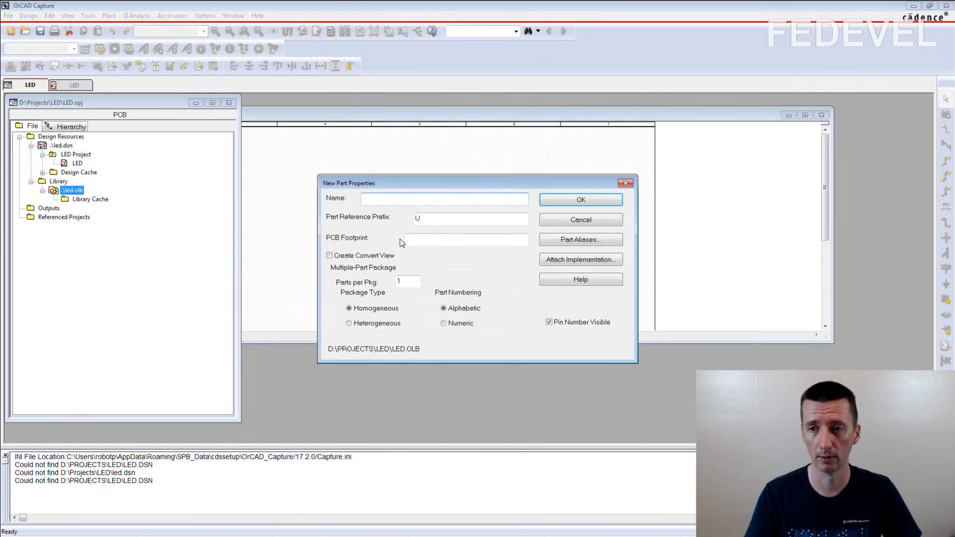
type("Res")
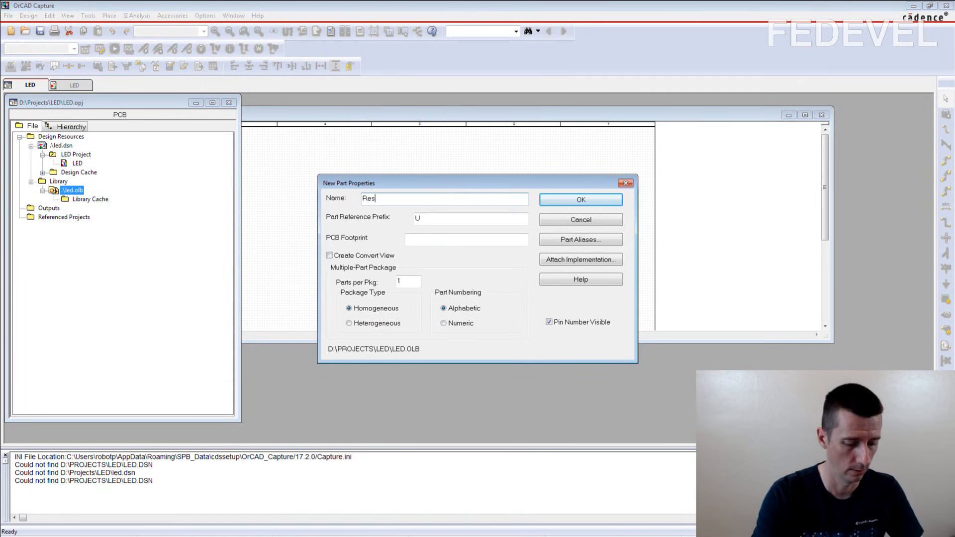
type("istor")
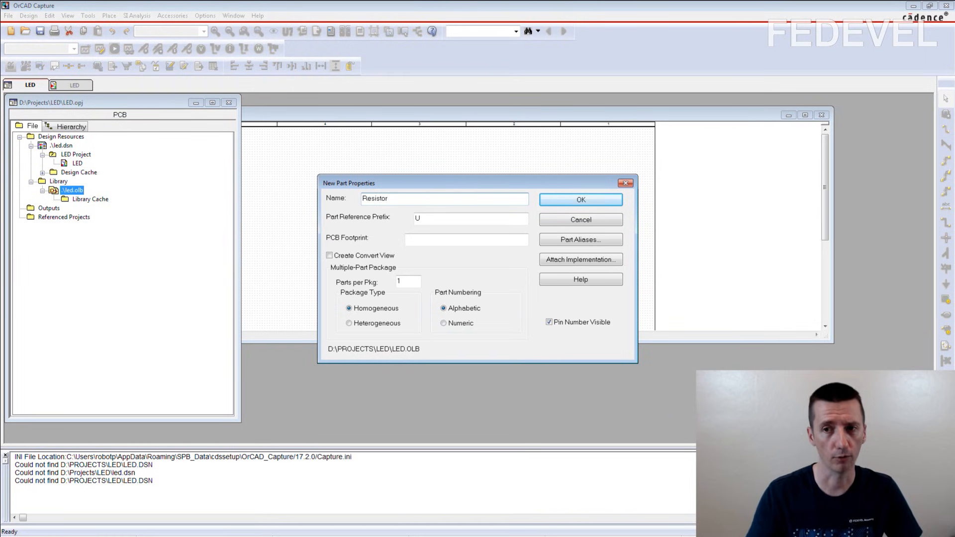
double_click(397, 198)
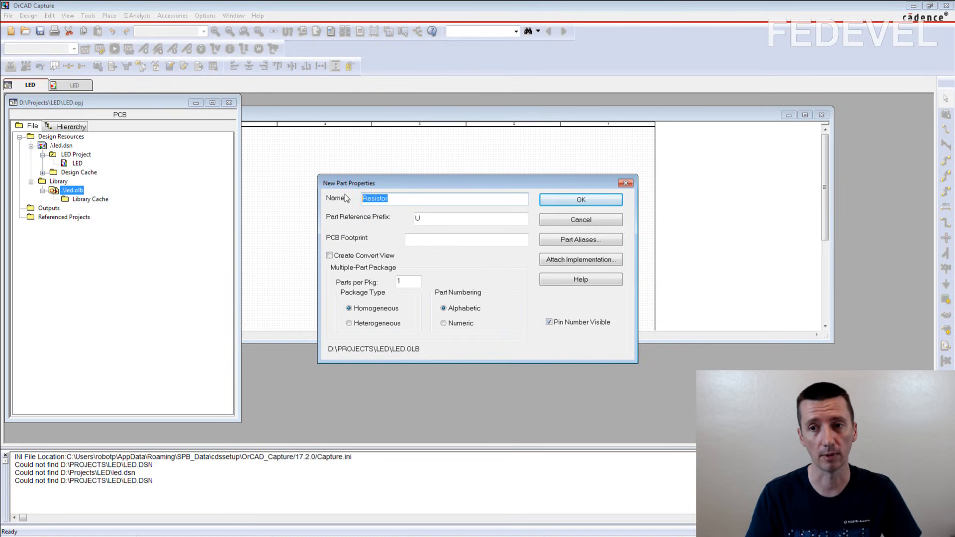
key("Tab")
type("R")
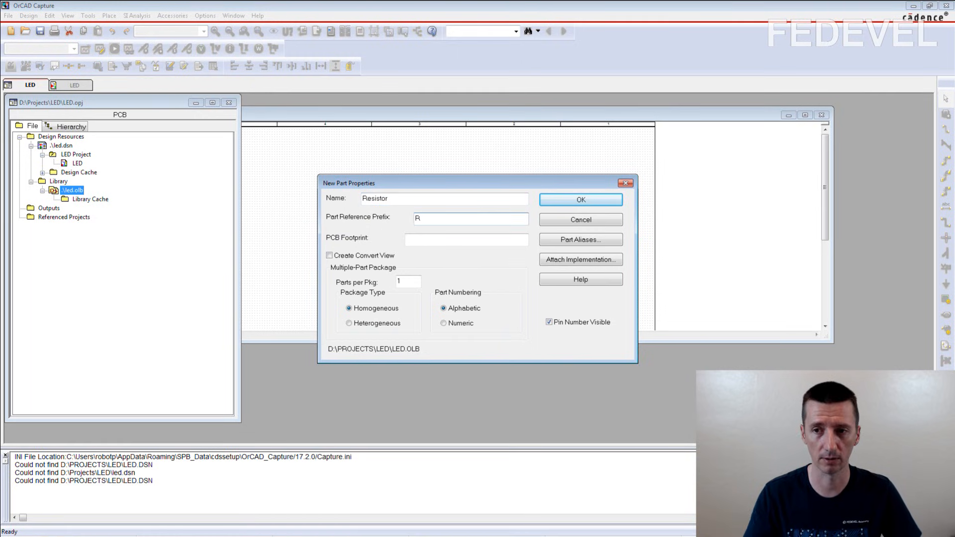
left_click(592, 200)
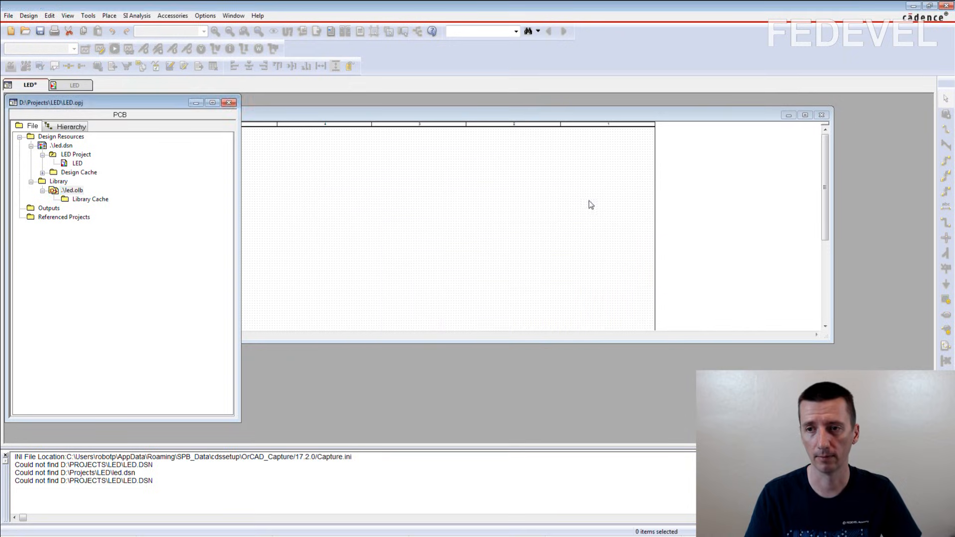
left_click(817, 128)
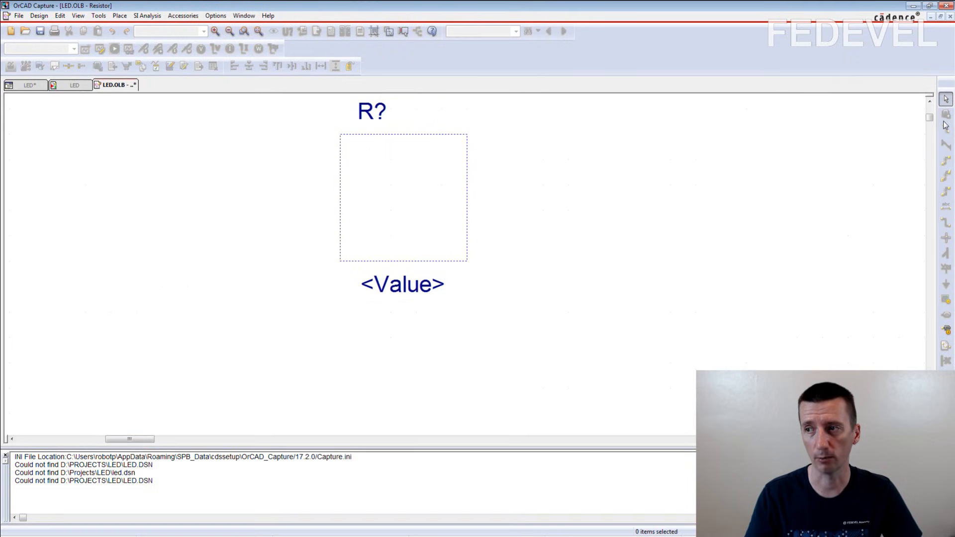
Dock the Draw toolbar horizontally beside the other toolbars above the part drawing area.
left_click(78, 15)
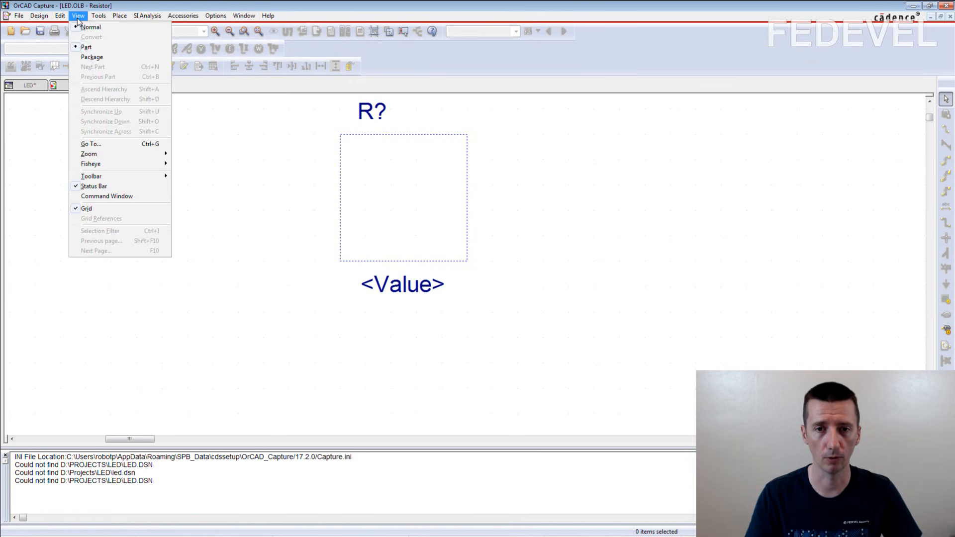
mouse_move(97, 177)
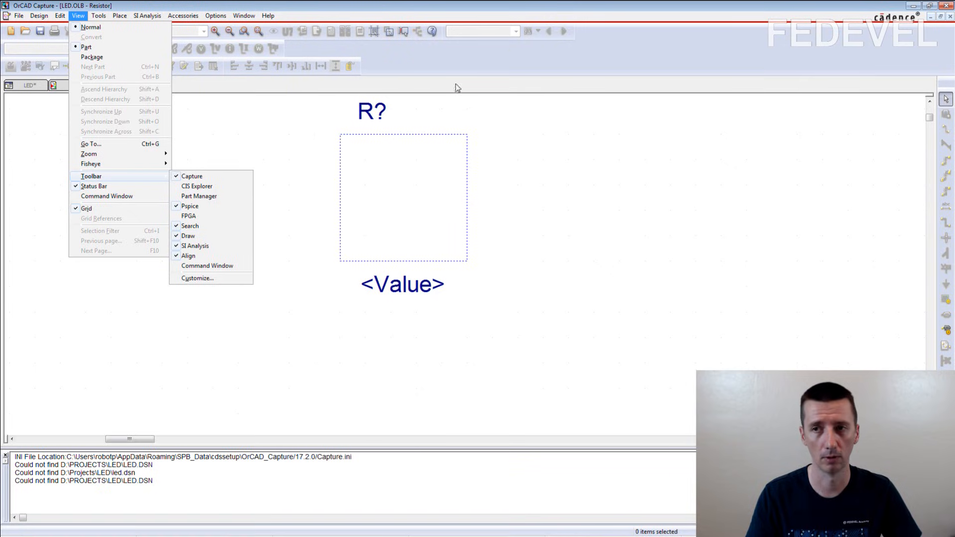
left_click(561, 9)
left_click_drag(943, 95, 290, 43)
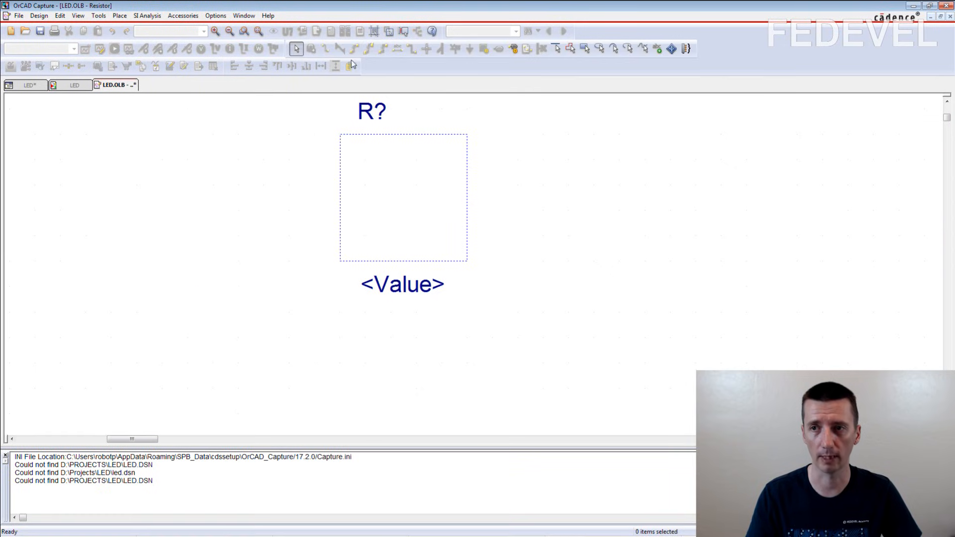
Place passive line pins 1 and 2 opposite each other on the left and right edges of the resistor outline.
left_click(513, 49)
left_click(406, 236)
type("1")
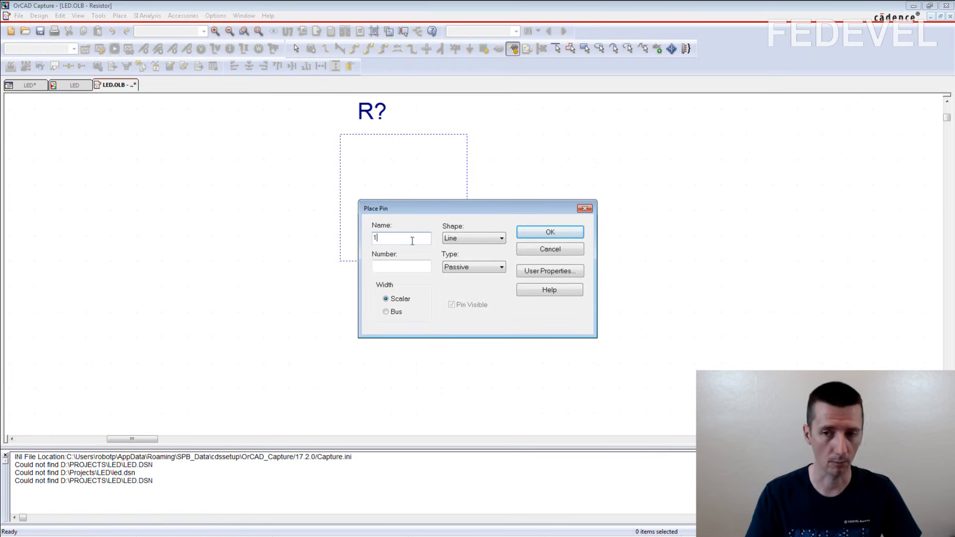
key("Tab")
type("1")
key("Return")
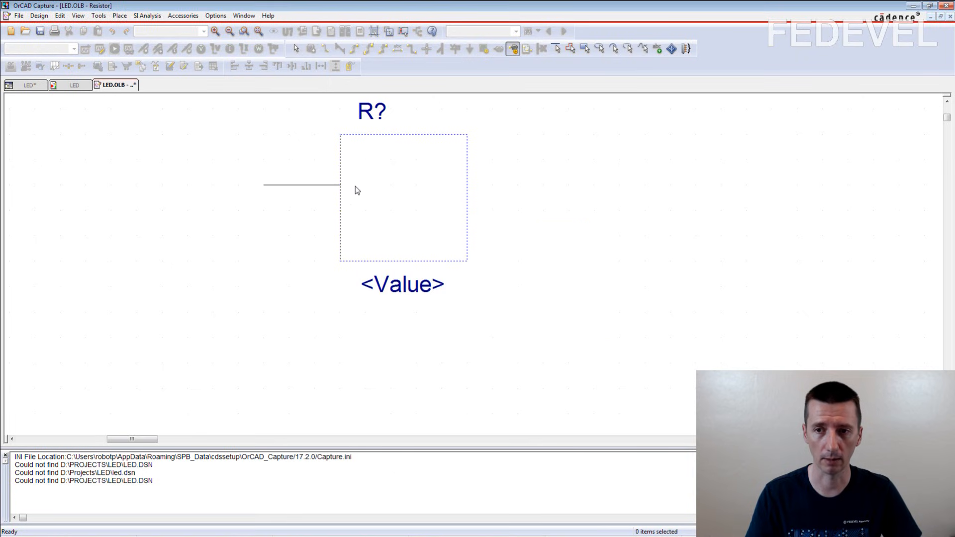
left_click(341, 184)
left_click(465, 186)
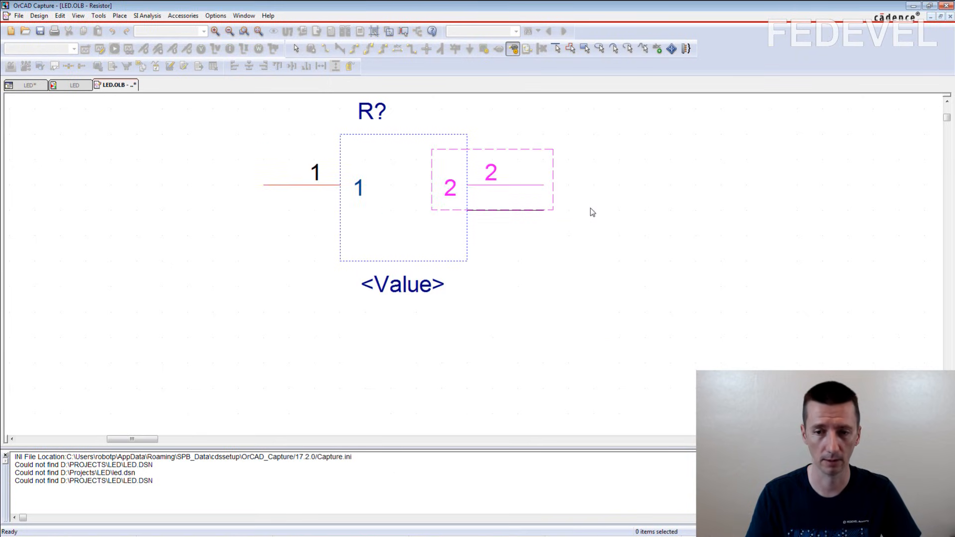
key("Escape")
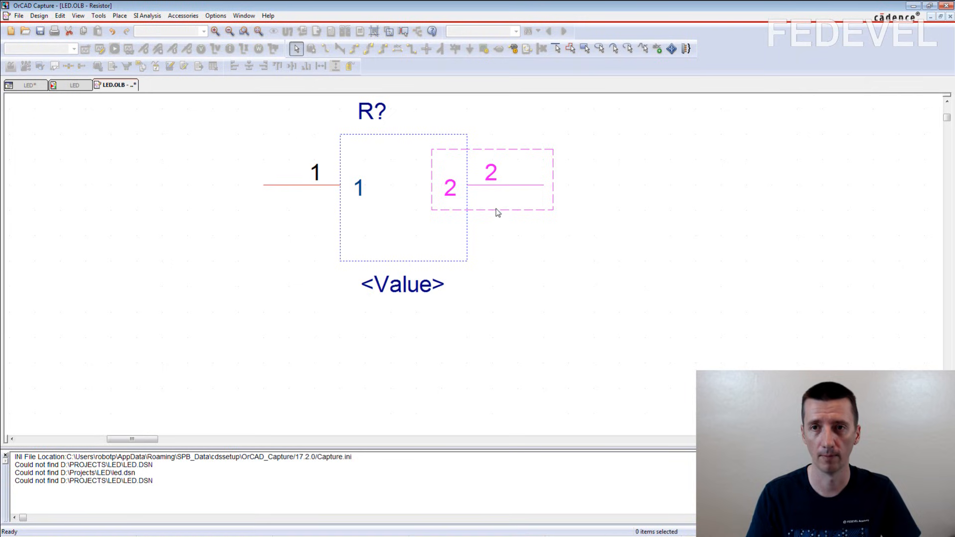
Change the preferences so the part editor grid is shown as lines.
left_click(216, 16)
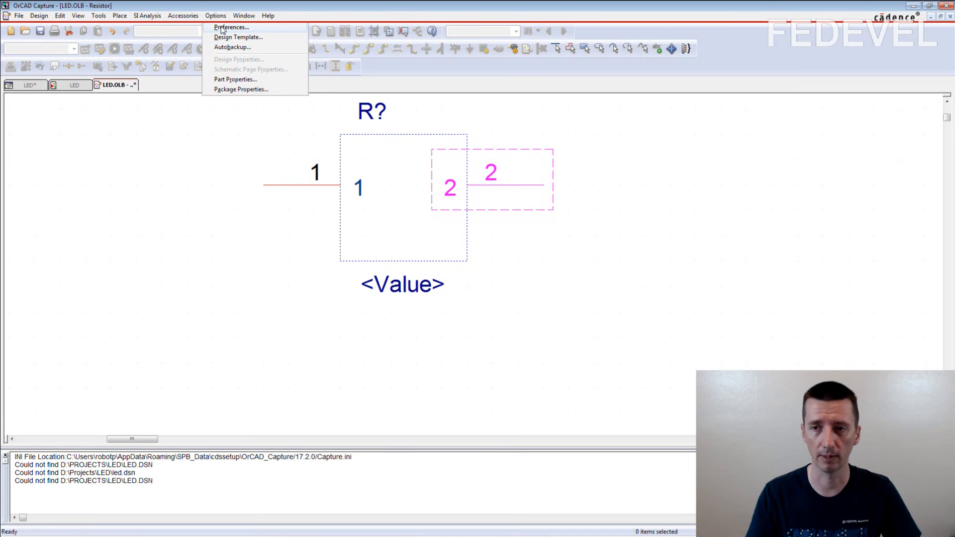
left_click(222, 28)
left_click(401, 168)
left_click(556, 232)
left_click(503, 383)
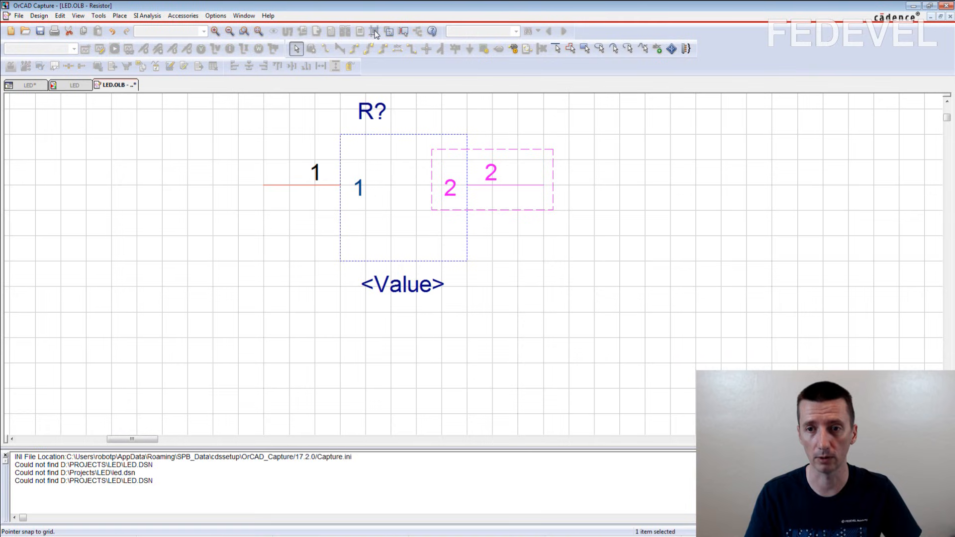
Turn off snap to grid and draw a six-segment zigzag of connected lines from pin 1 to pin 2.
left_click(375, 32)
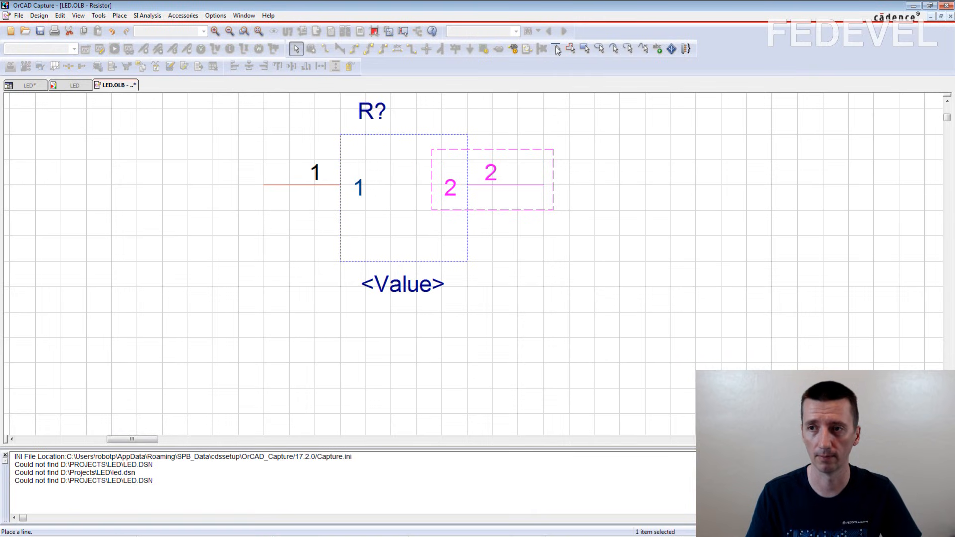
left_click(556, 49)
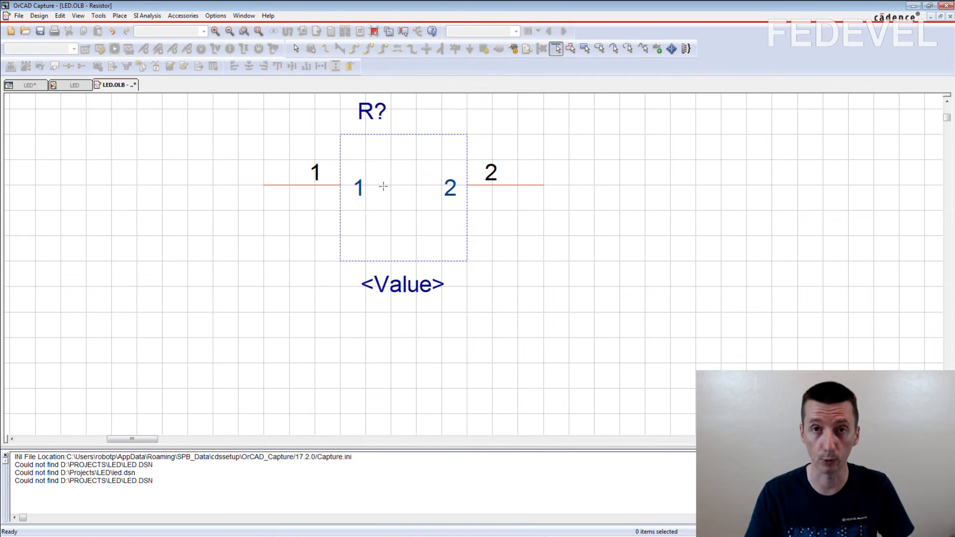
key("i")
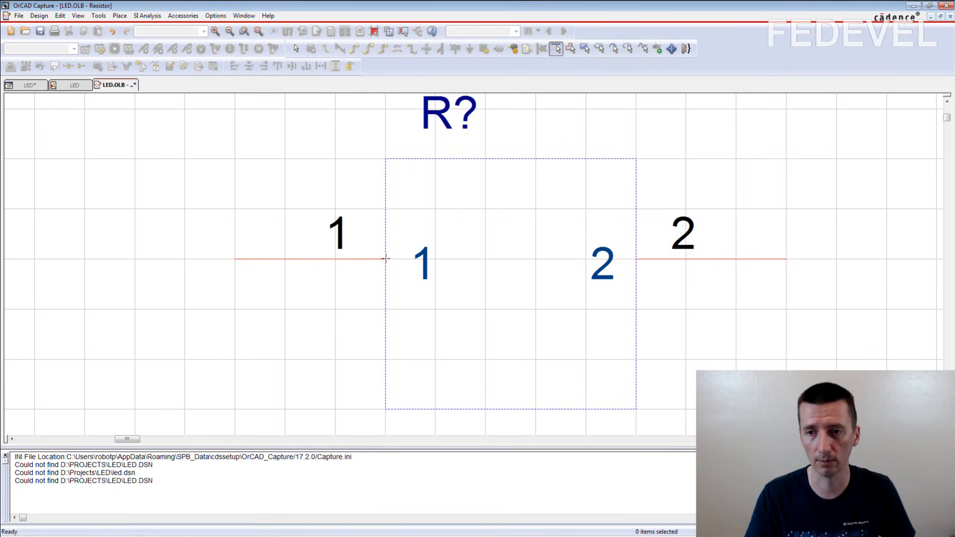
left_click(388, 257)
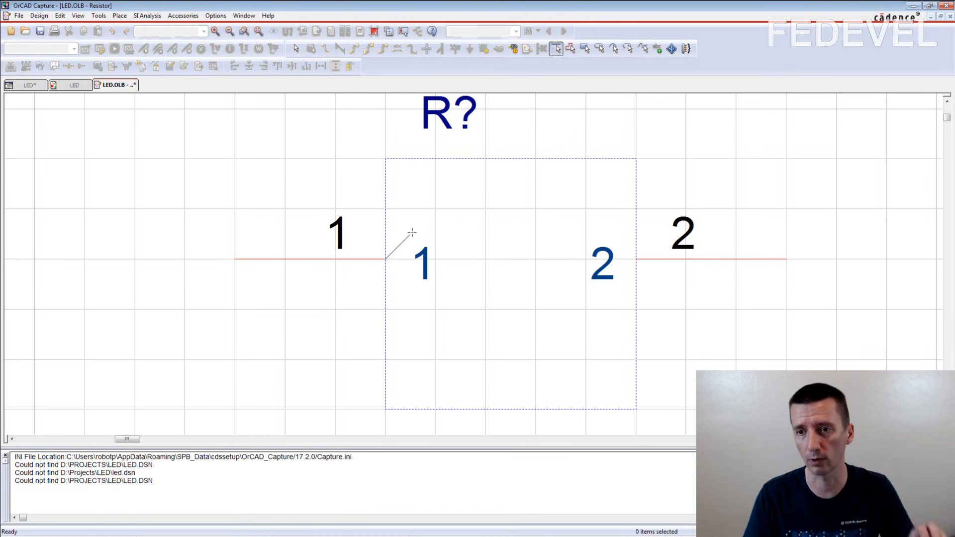
left_click(411, 232)
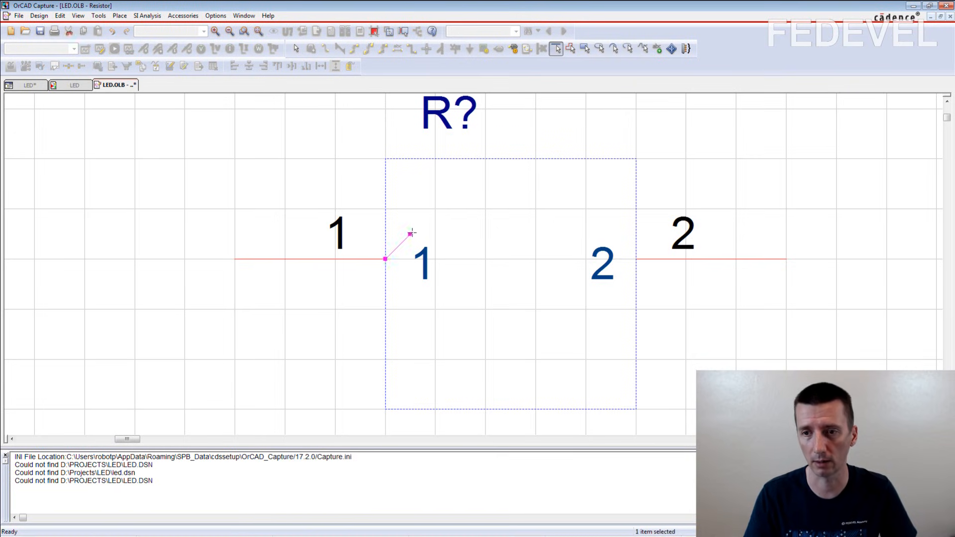
left_click(461, 284)
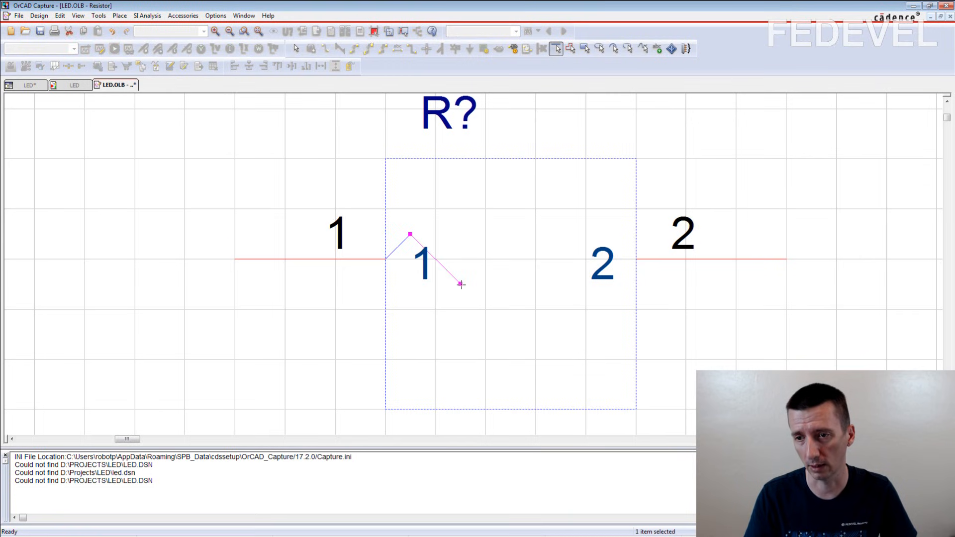
left_click(511, 234)
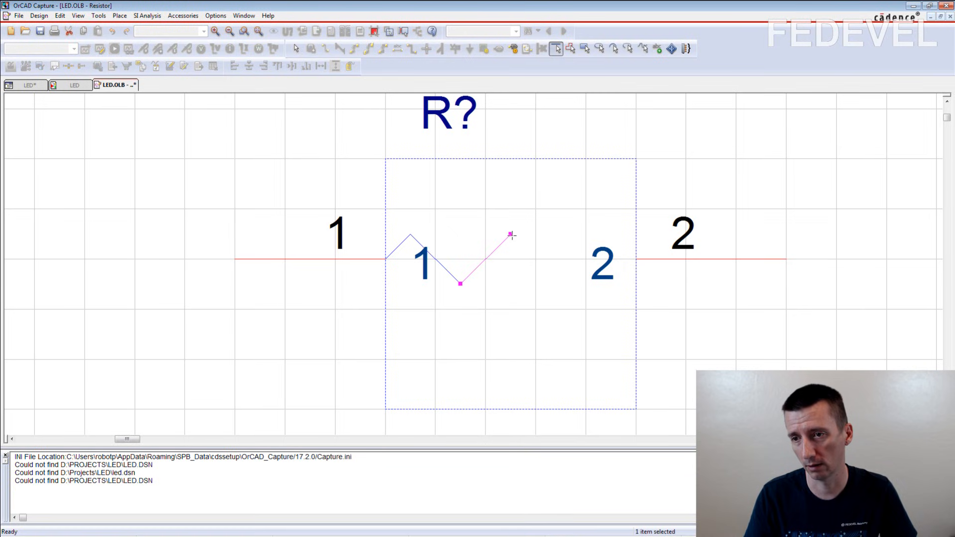
left_click(560, 284)
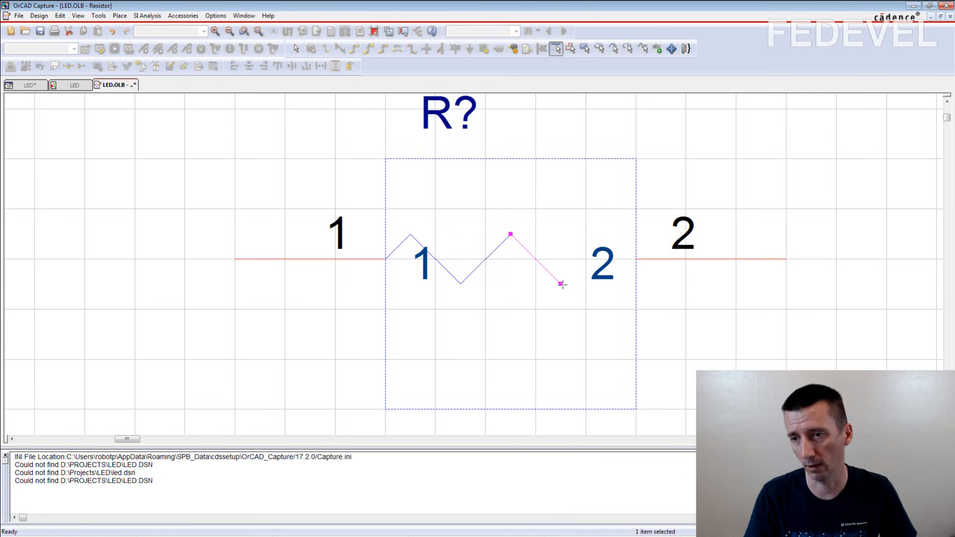
left_click(610, 233)
double_click(636, 258)
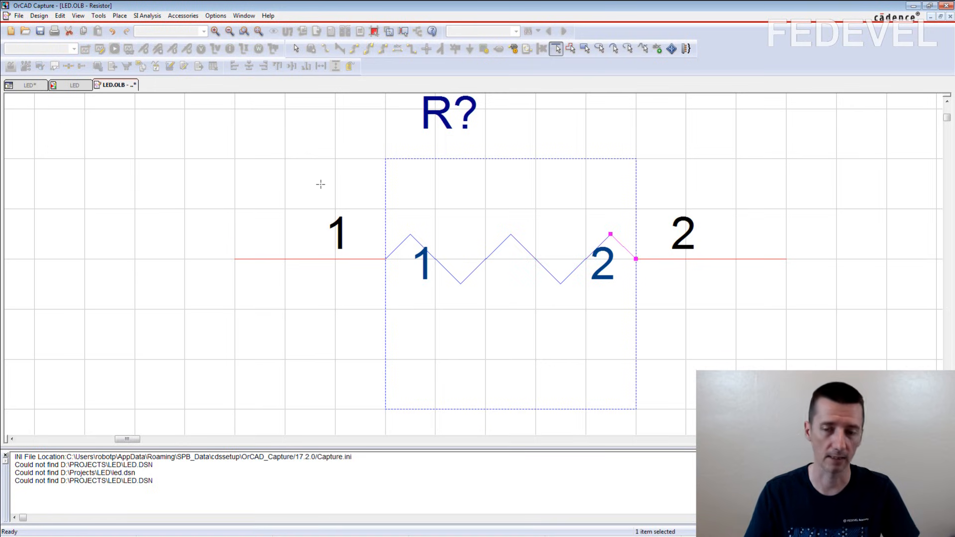
key("Escape")
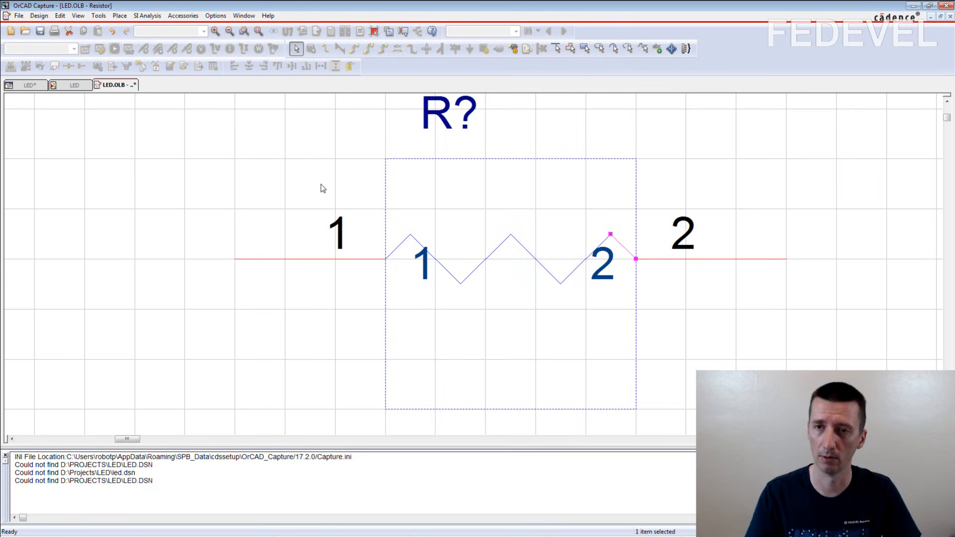
Set the part properties Pin Names Visible and Pin Numbers Visible to False.
left_click(219, 17)
left_click(236, 80)
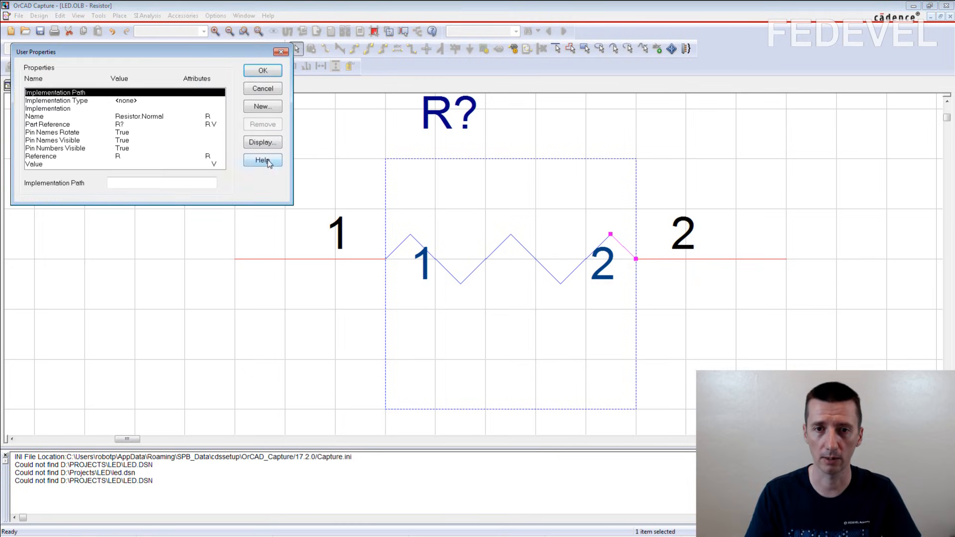
left_click(52, 140)
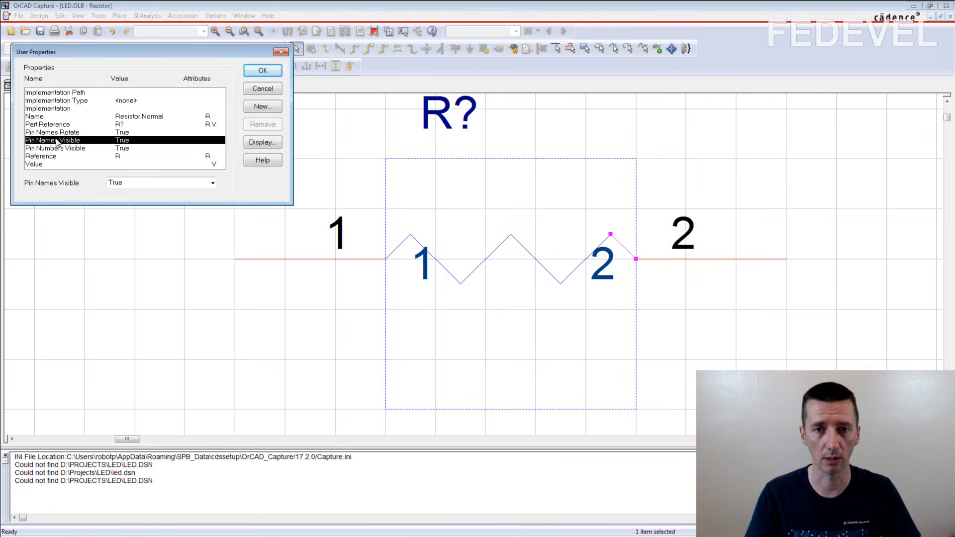
left_click(125, 183)
left_click(127, 198)
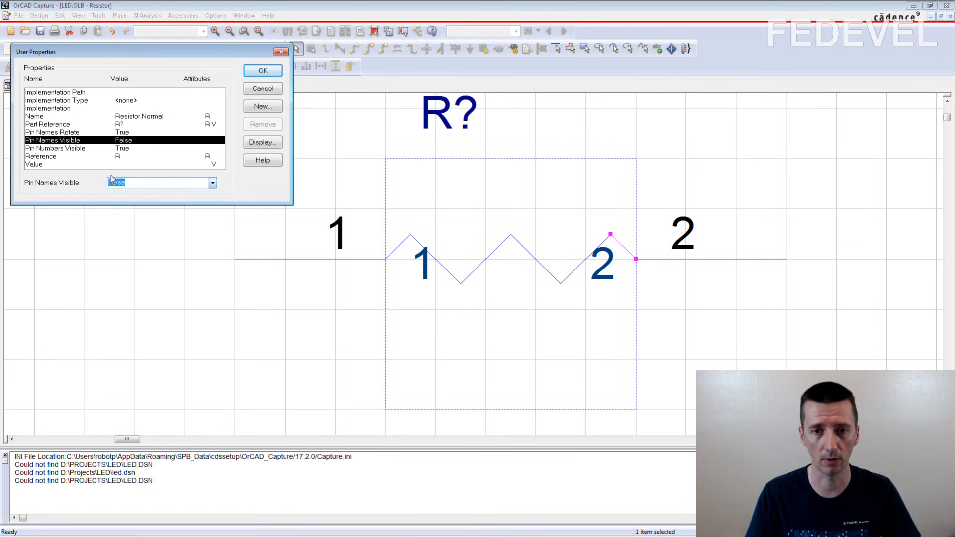
left_click(53, 149)
left_click(117, 182)
left_click(127, 193)
left_click(262, 70)
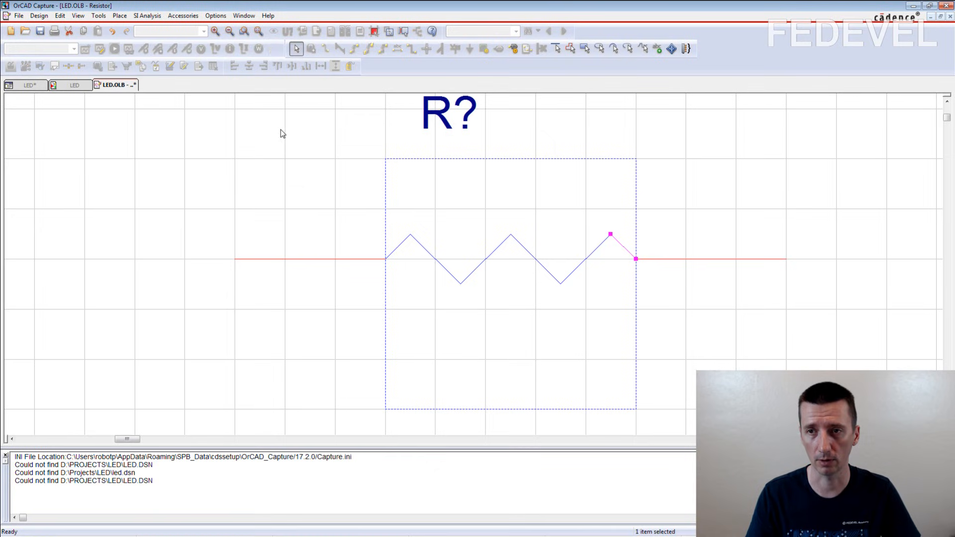
Turn snap to grid back on and shrink the part outline to two grid squares high around the zigzag.
left_click(376, 34)
left_click(385, 159)
left_click_drag(386, 158, 385, 209)
left_click_drag(386, 410, 386, 309)
Move the R? reference just above the outline's upper left corner and save the resistor part.
left_click(447, 174)
left_click_drag(407, 190, 396, 180)
left_click(41, 34)
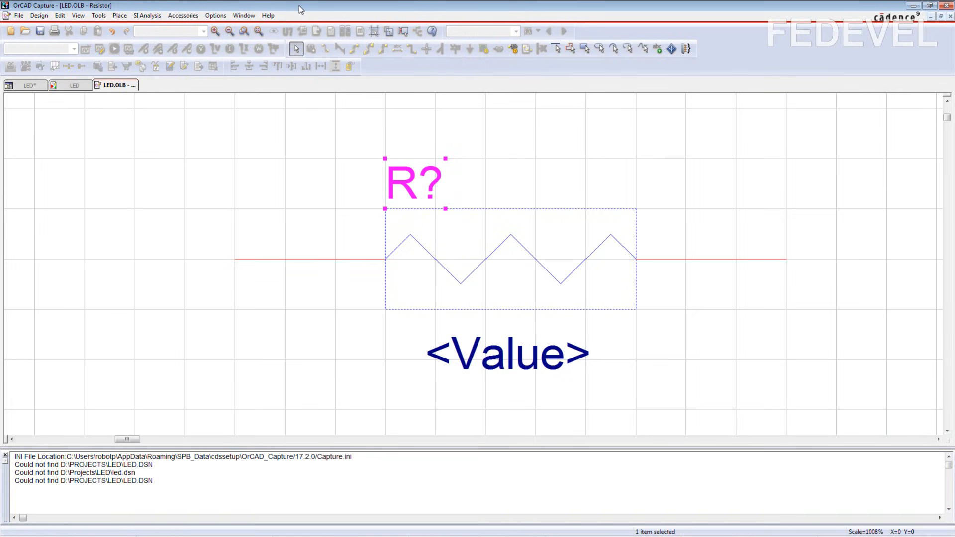
Create a new part named LED with reference prefix D in the led.olb library.
left_click(43, 83)
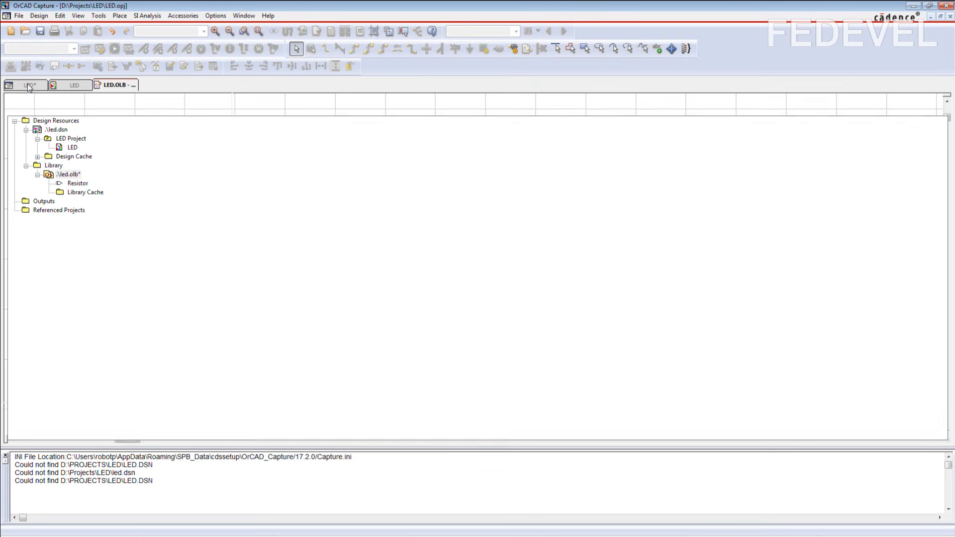
left_click(73, 175)
right_click(72, 179)
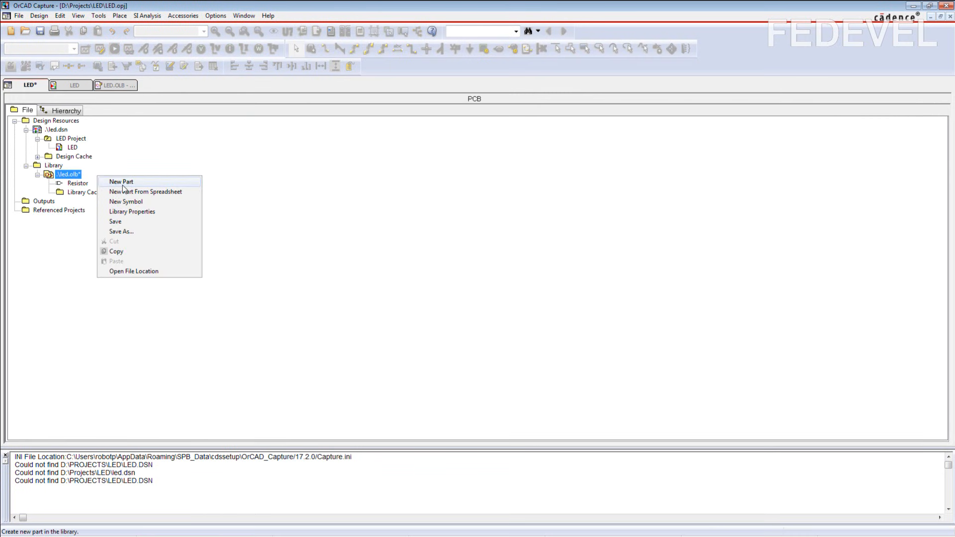
left_click(123, 183)
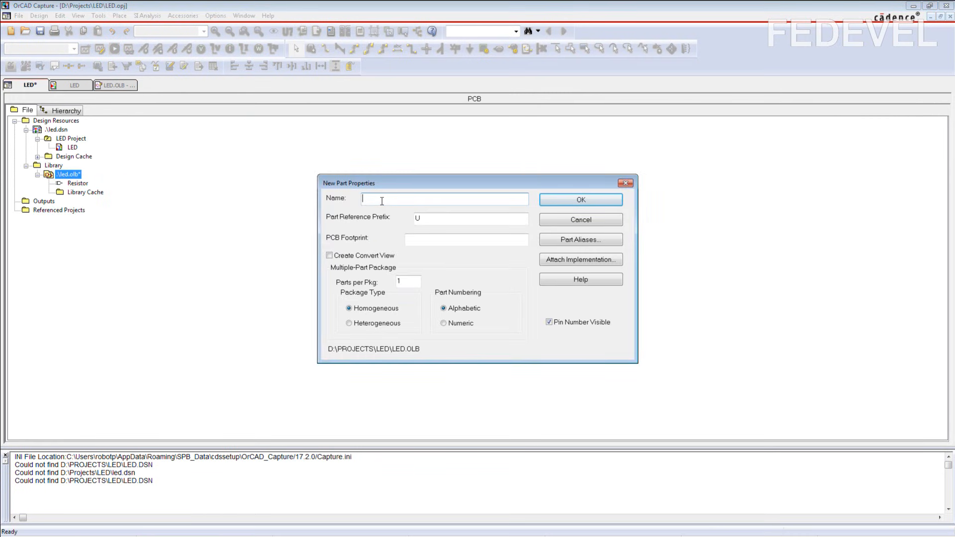
key("Tab")
type("D")
left_click(554, 199)
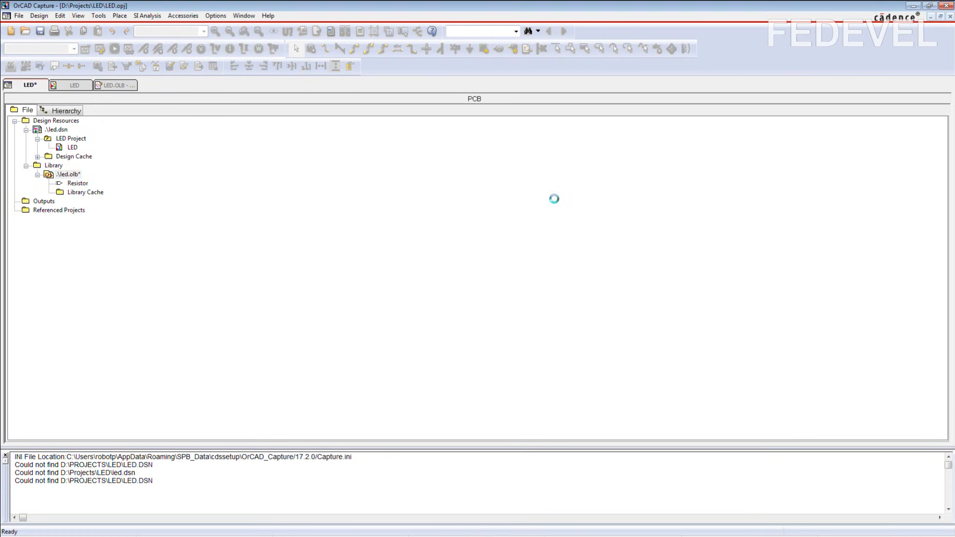
Place pin C, number 1, on the outline's left edge and pin A, number 2, level with it on the right edge.
left_click(514, 49)
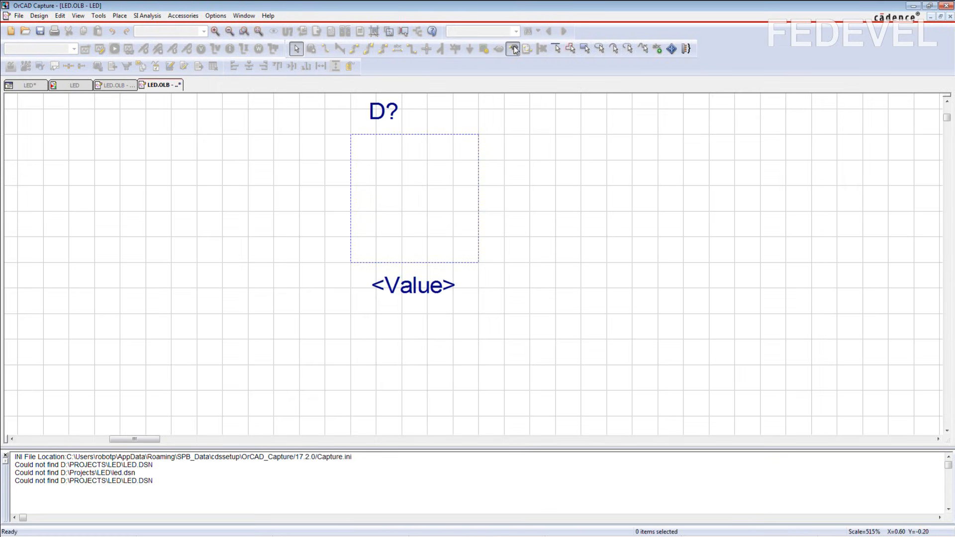
type("C")
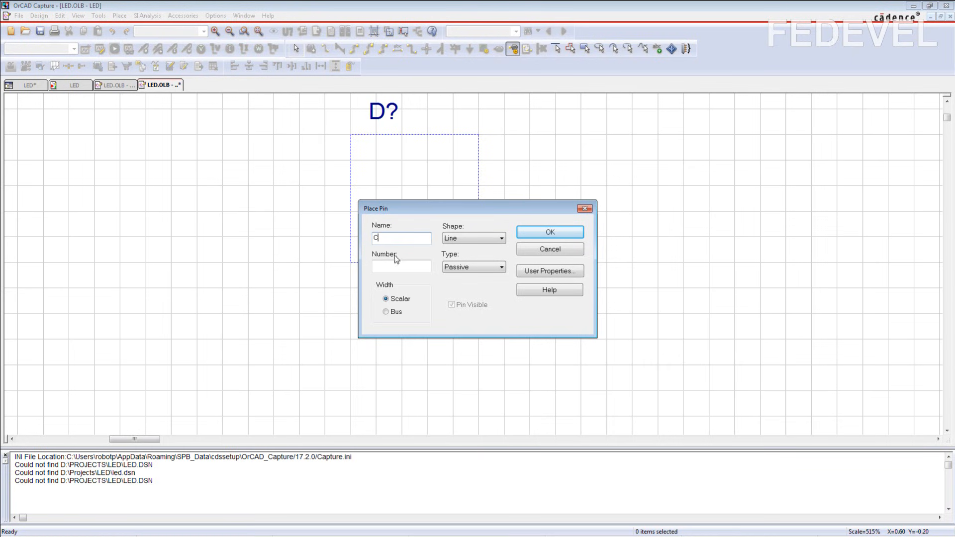
left_click(526, 235)
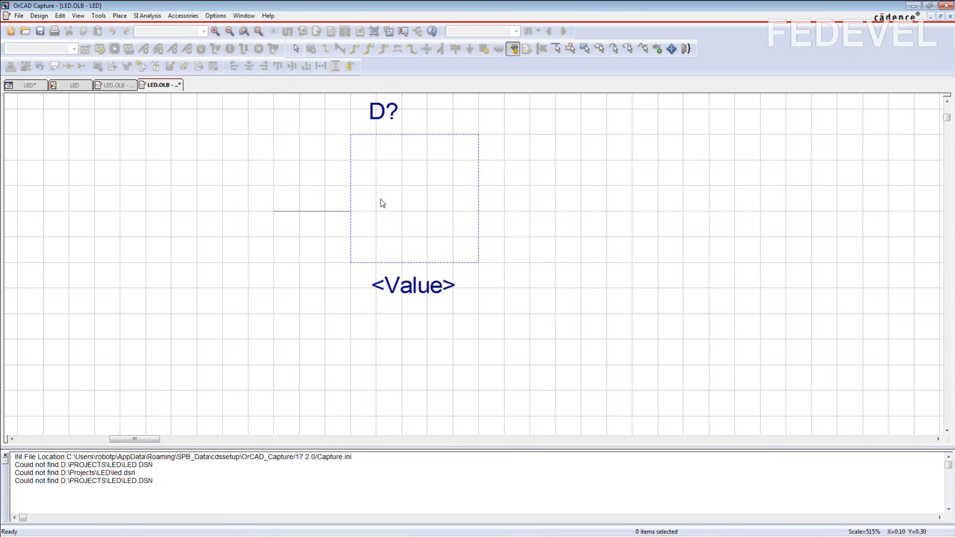
left_click(356, 188)
key("Escape")
double_click(533, 190)
type("A")
left_click(534, 230)
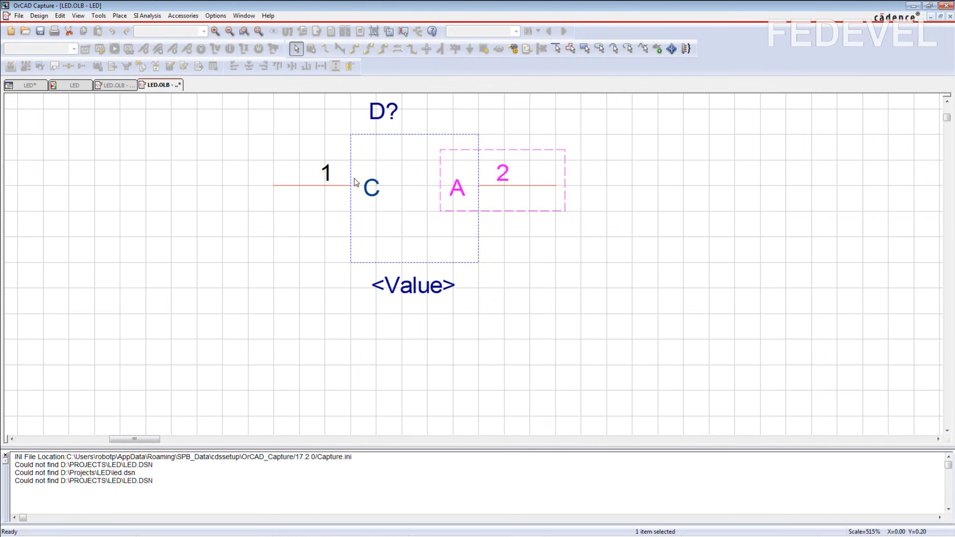
Enlarge the part outline to six grid squares wide and ten grid squares high.
left_click(351, 263)
left_click_drag(351, 262, 324, 338)
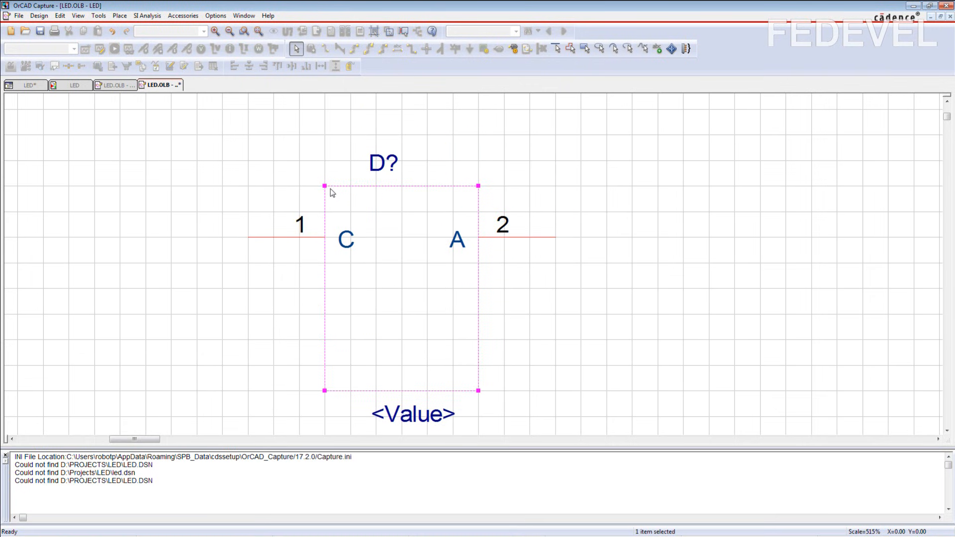
left_click_drag(324, 187, 323, 134)
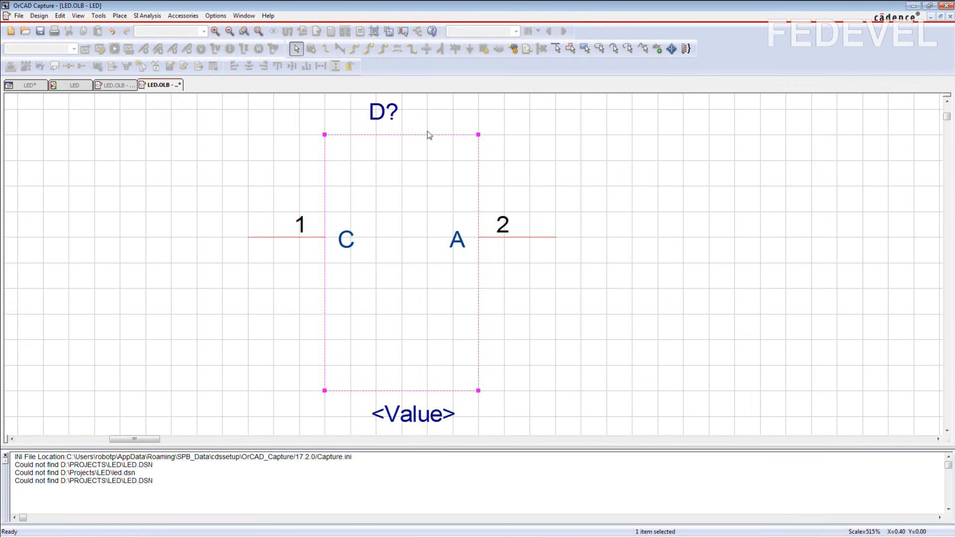
Turn off snap to grid and draw a vertical bar three grid squares long, centred on the pin line two squares inside the left edge.
left_click(374, 33)
left_click(556, 50)
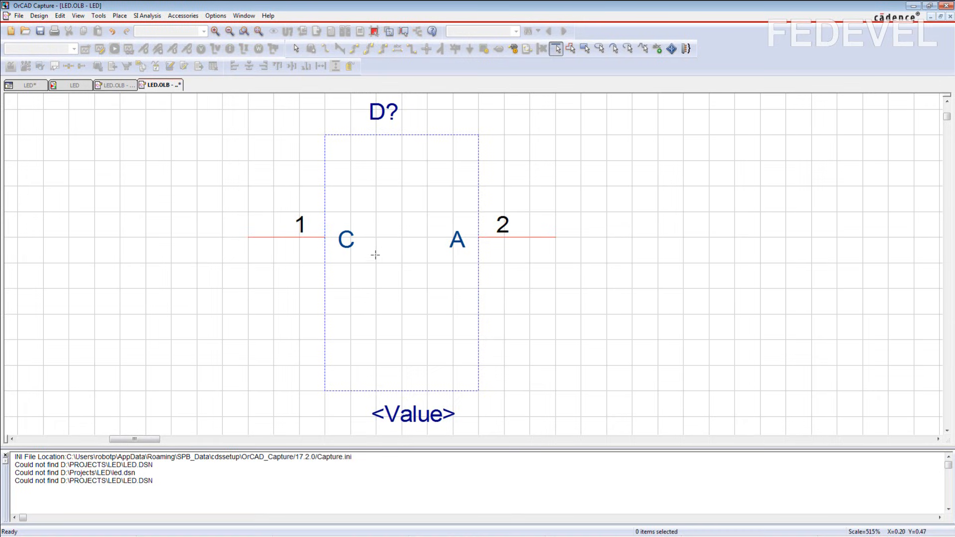
key("i")
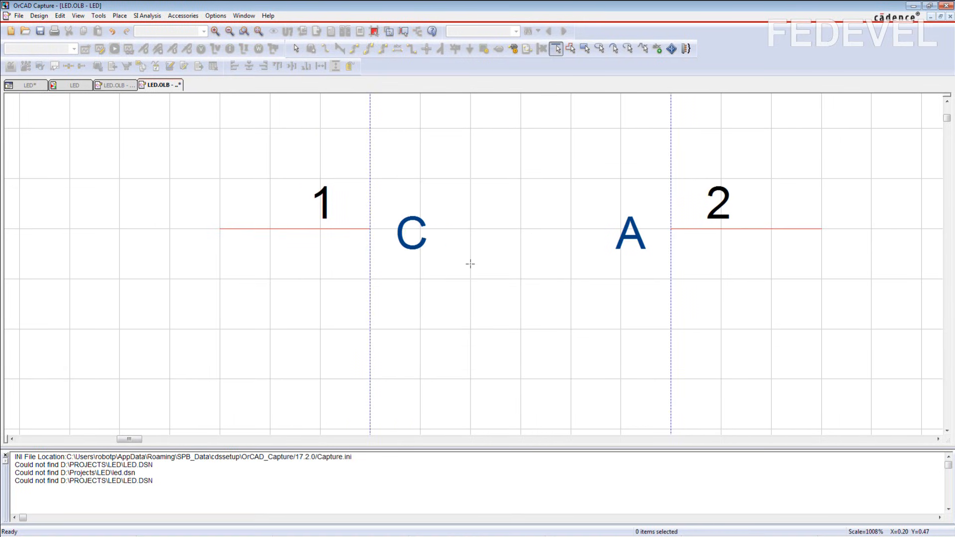
left_click(470, 153)
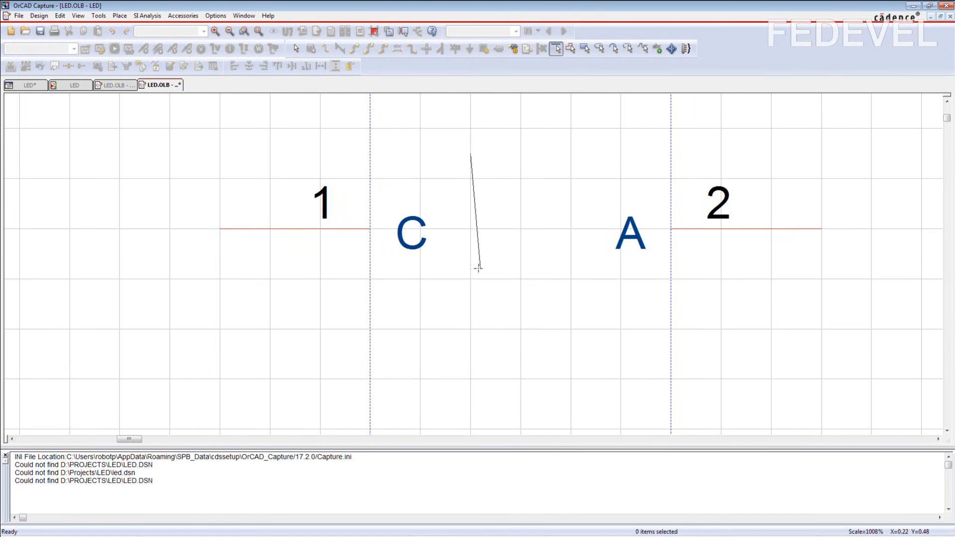
left_click(471, 304)
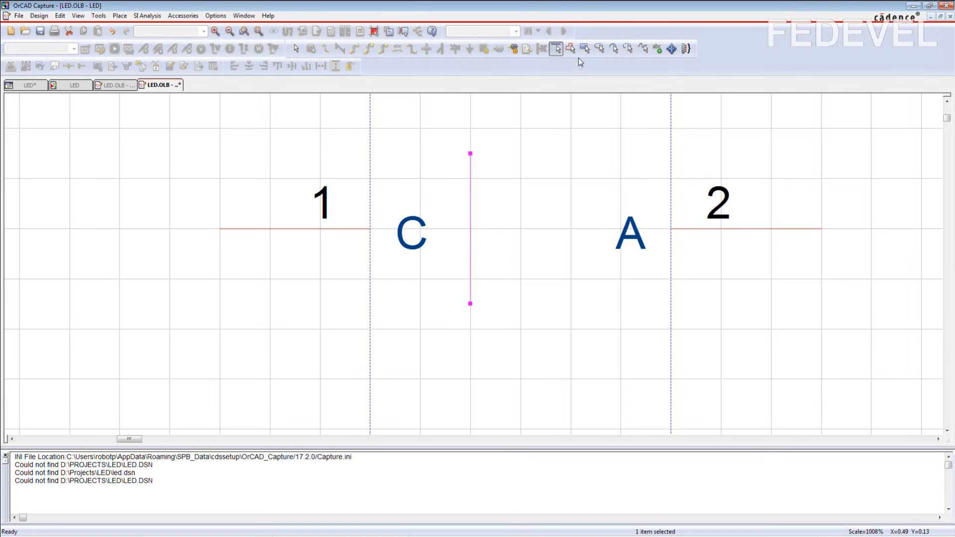
Draw a closed triangle two grid squares wide and three high, with its tip on the vertical bar's midpoint and its base toward pin 2.
left_click(570, 49)
left_click(471, 228)
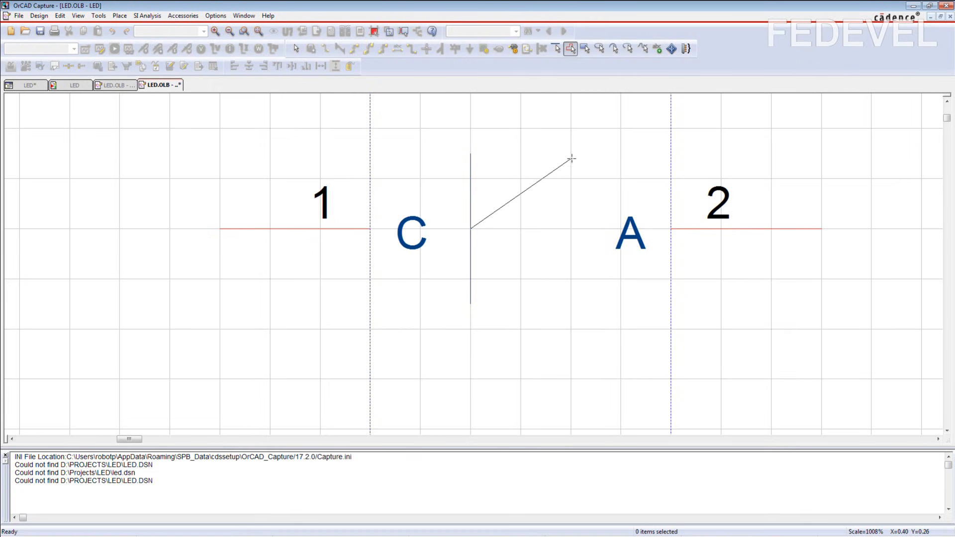
left_click(571, 154)
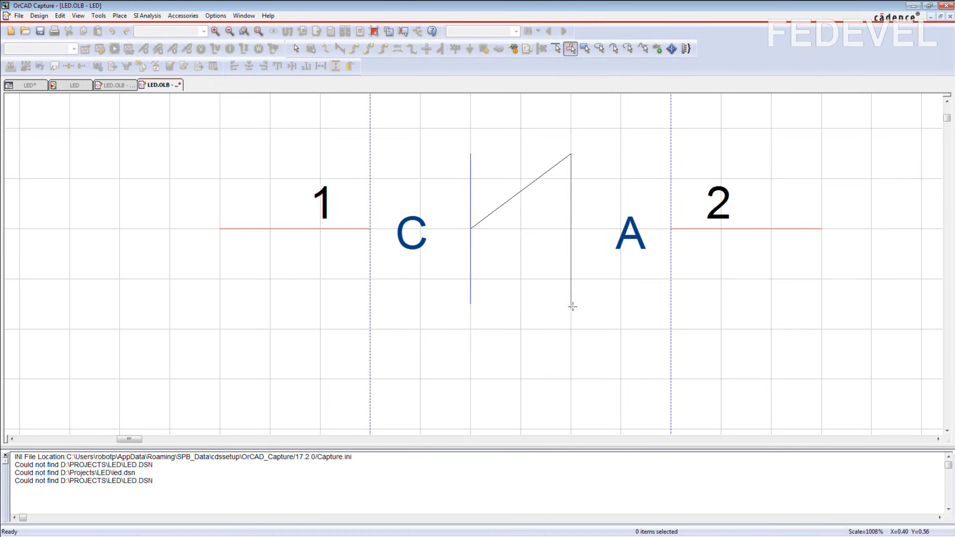
left_click(571, 304)
double_click(471, 228)
key("Escape")
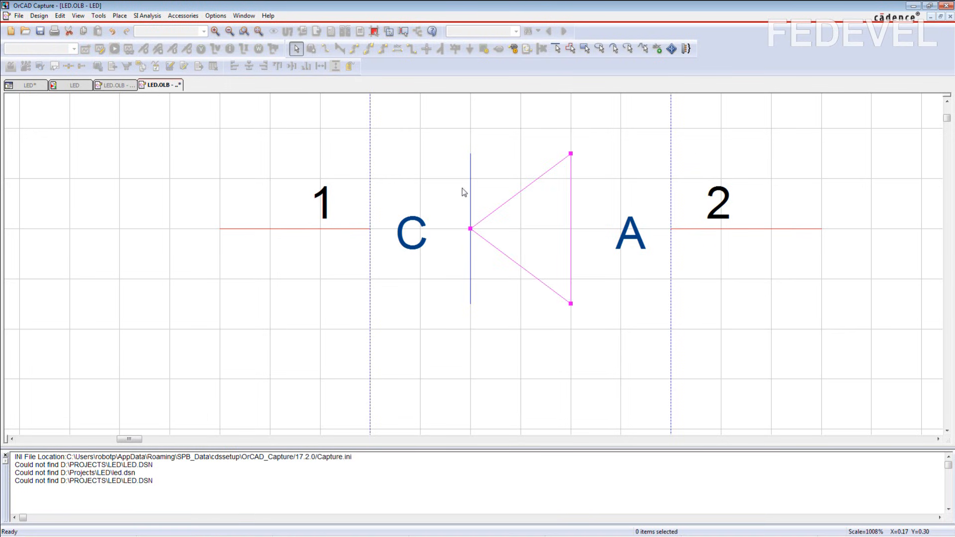
Set the fill style of the large diode triangle to Solid.
left_click(60, 16)
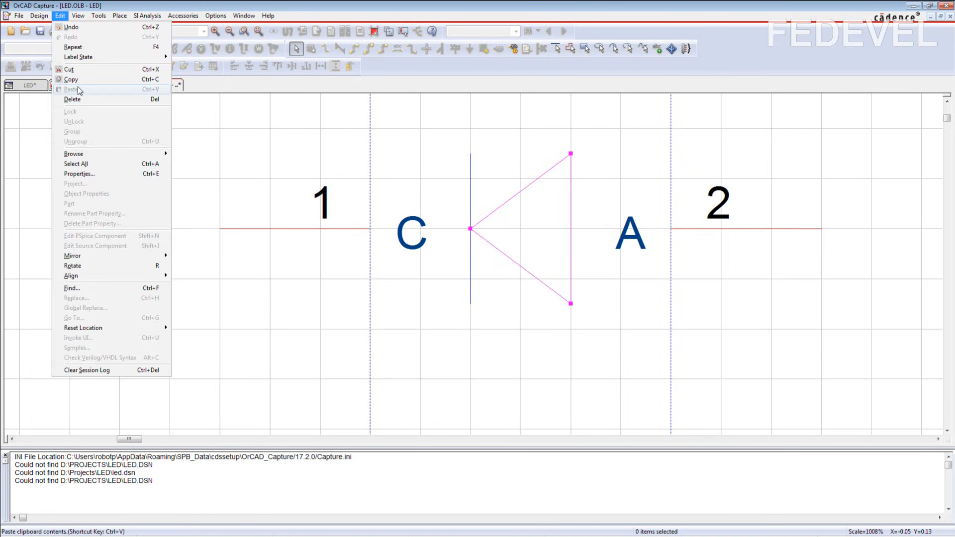
left_click(88, 173)
left_click(445, 254)
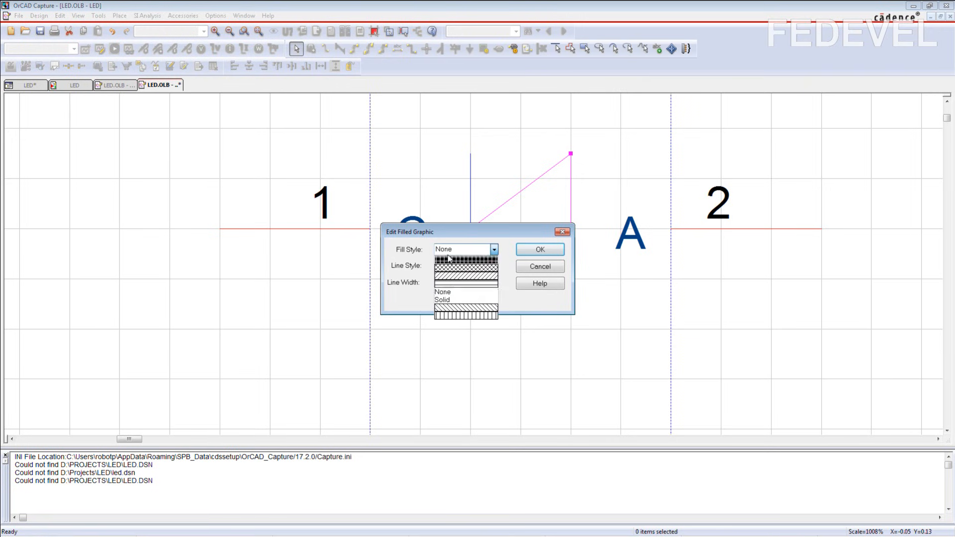
left_click(451, 300)
left_click(517, 254)
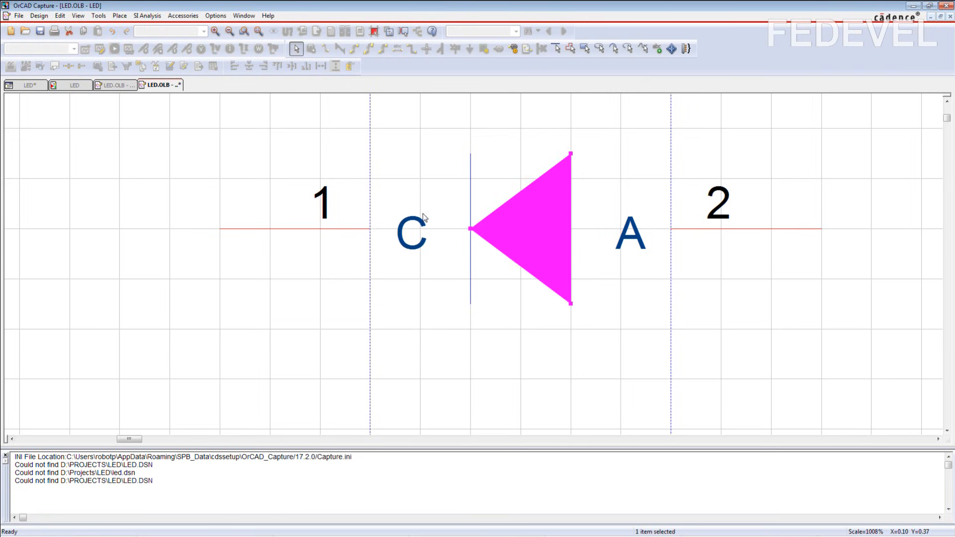
Try to reduce the part outline's height from its upper and lower corners around the diode symbol.
scroll(424, 217, "up", 2)
left_click(374, 132)
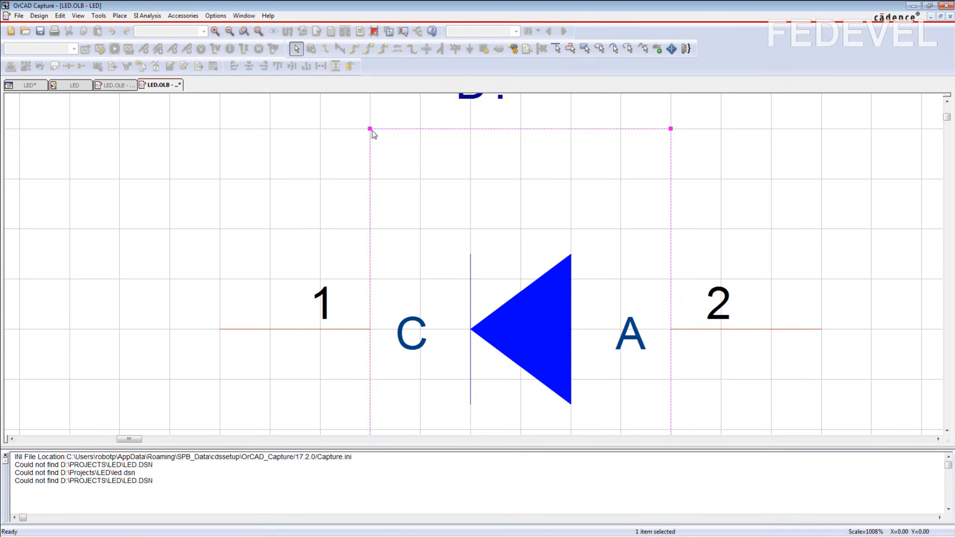
left_click_drag(370, 128, 373, 248)
scroll(368, 214, "down", 5)
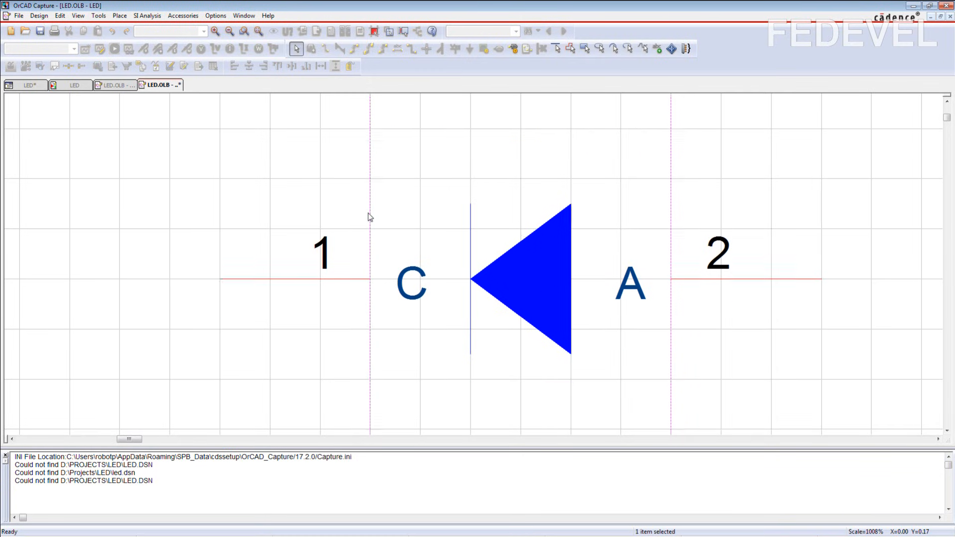
left_click_drag(369, 379, 376, 155)
scroll(372, 168, "up", 4)
Draw a small closed arrowhead, about 0.4 grid square across, above the pin name C and pointing diagonally up and left.
left_click(571, 48)
left_click(414, 184)
left_click(425, 173)
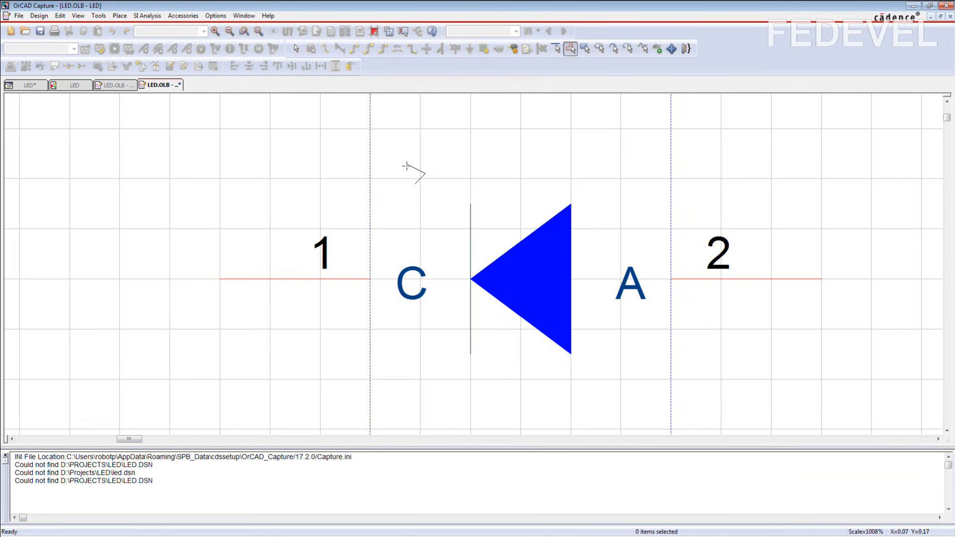
left_click(405, 165)
left_click(415, 184)
key("Escape")
Set the small arrowhead's fill style to Solid.
left_click(60, 16)
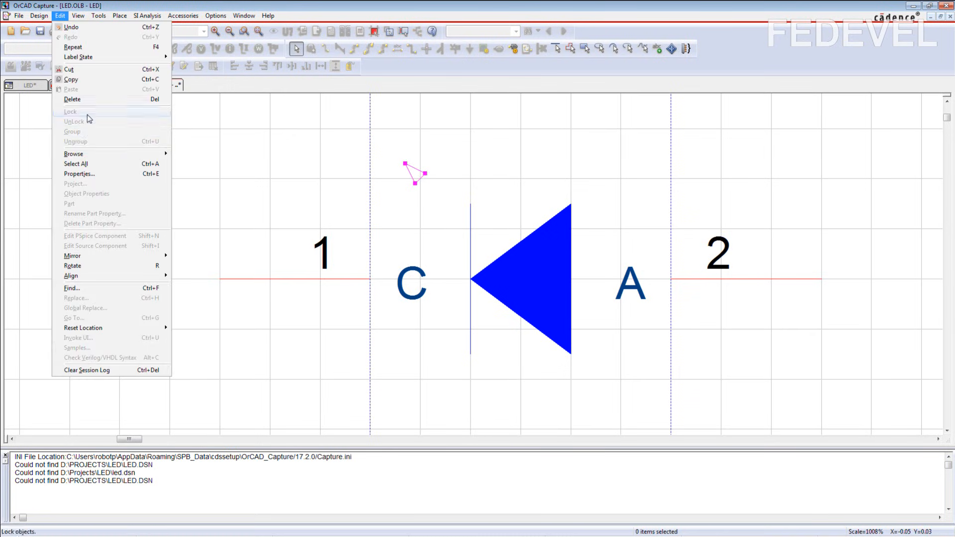
left_click(99, 171)
left_click(444, 249)
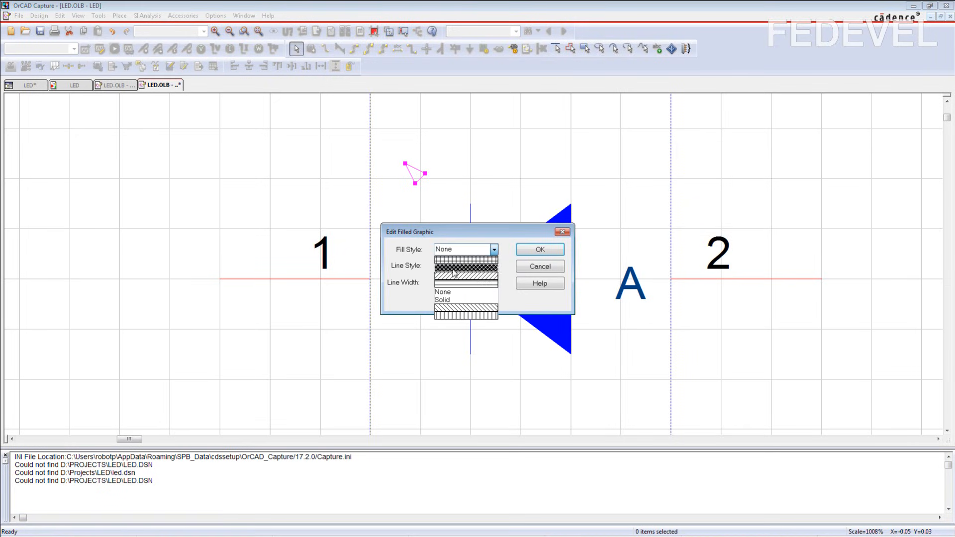
left_click(464, 297)
left_click(521, 254)
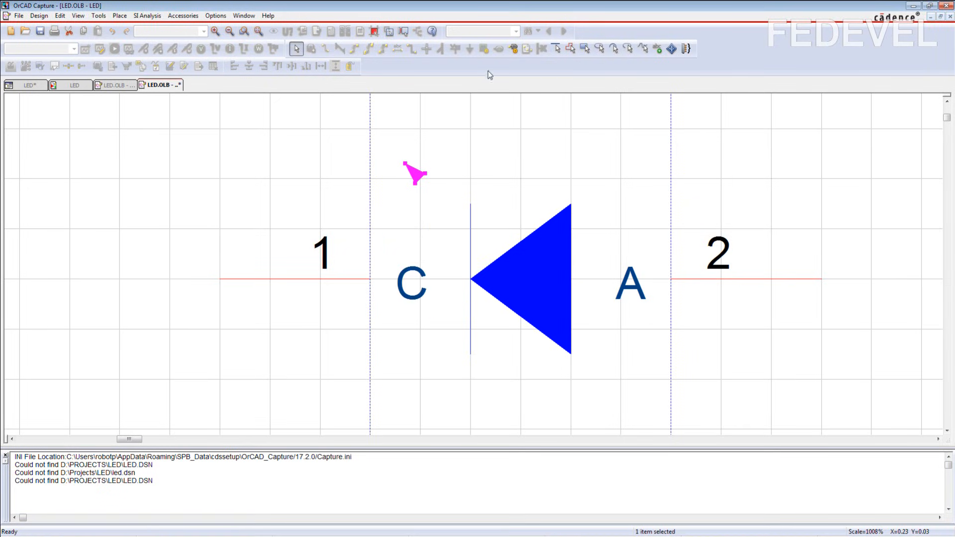
Draw the arrow's diagonal shaft, running from the arrowhead's back down toward the top of the vertical bar.
left_click(556, 49)
left_click(420, 177)
left_click(454, 212)
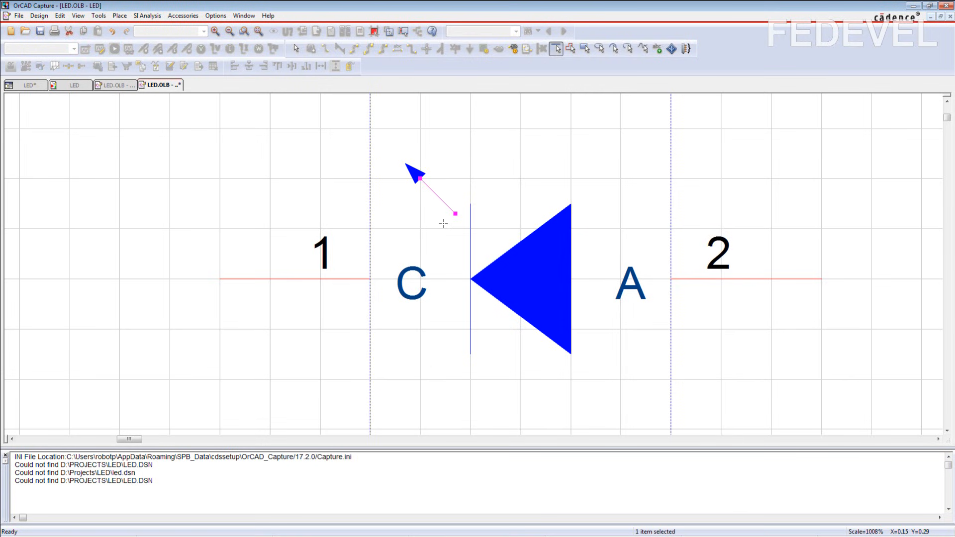
key("Escape")
Move the arrowhead and shaft together above the diode and paste a parallel copy slightly up and to the right.
left_click(413, 174, "ctrl")
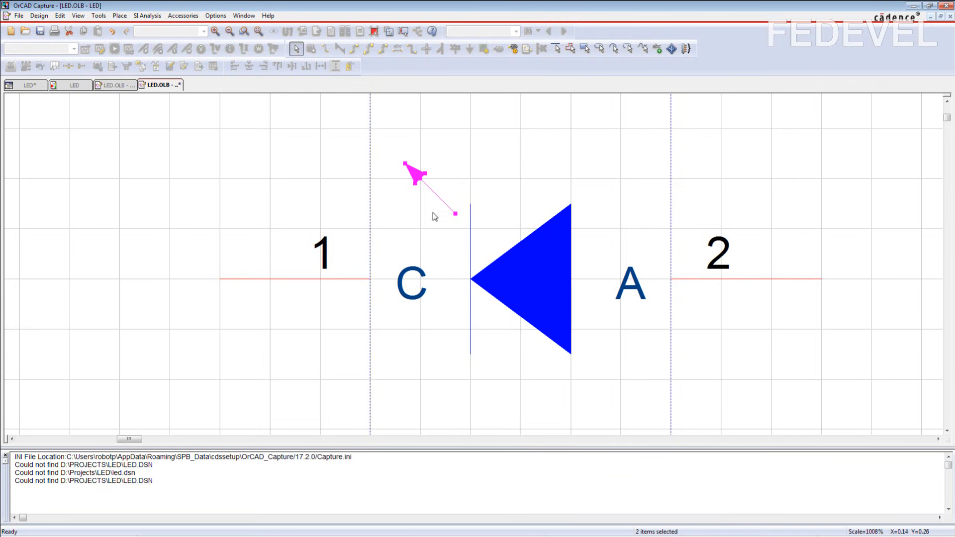
left_click_drag(414, 173, 471, 168)
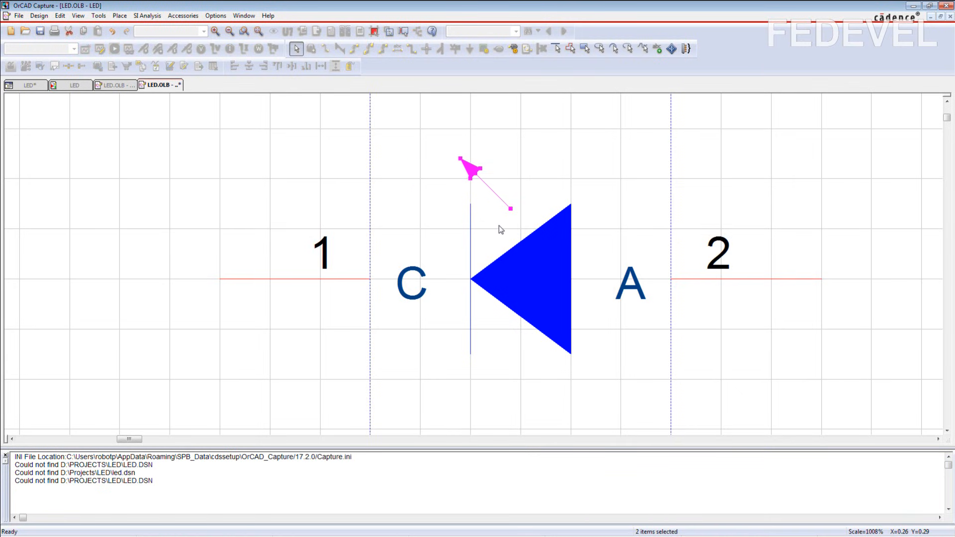
key("ctrl+c")
key("ctrl+v")
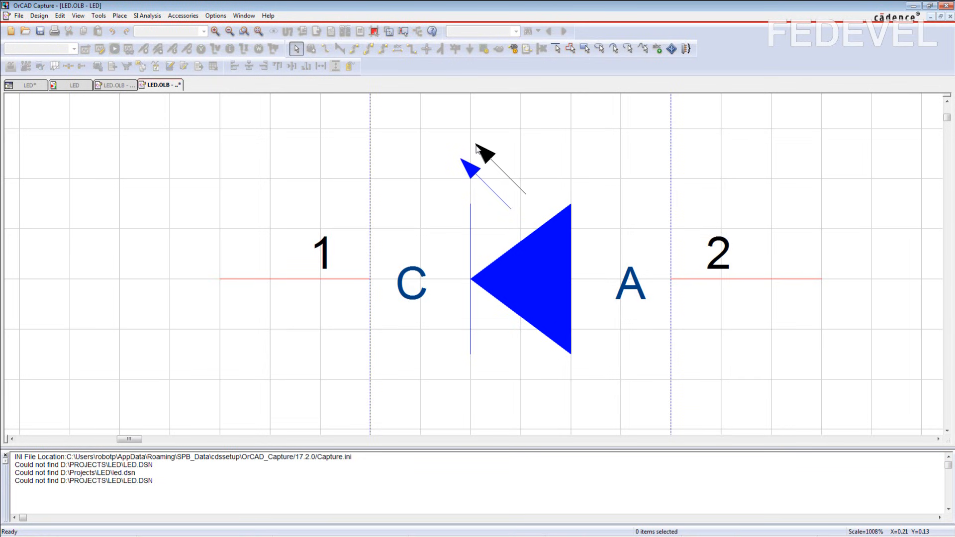
left_click(476, 146)
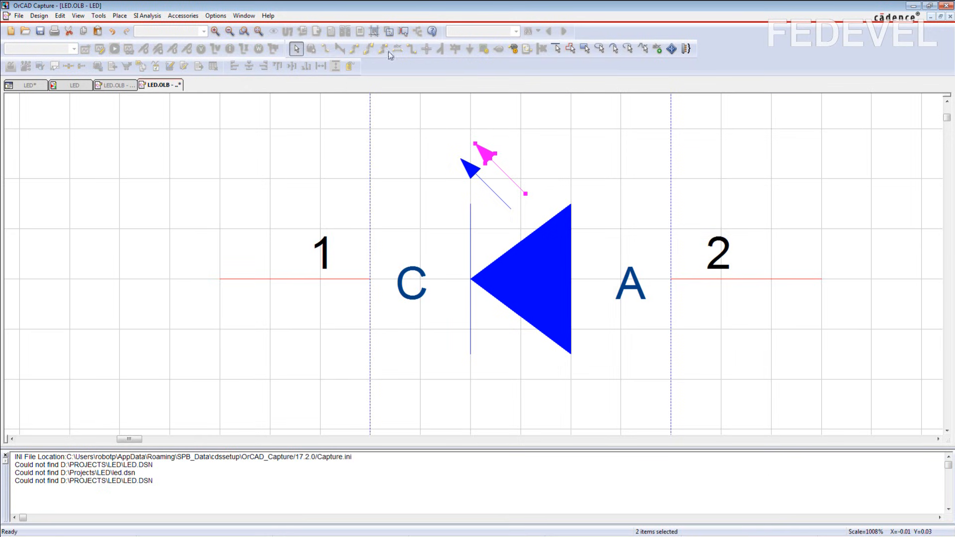
Draw two horizontal lines one grid square long, from the bar's midpoint toward pin 1 and from the middle of the triangle's base toward pin 2.
left_click(557, 50)
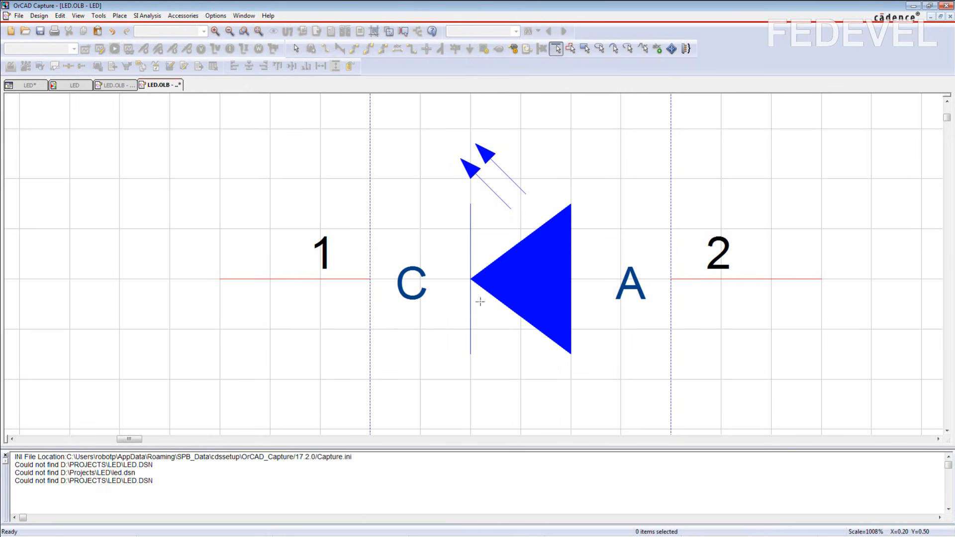
left_click(470, 279)
left_click(421, 279)
left_click(571, 278)
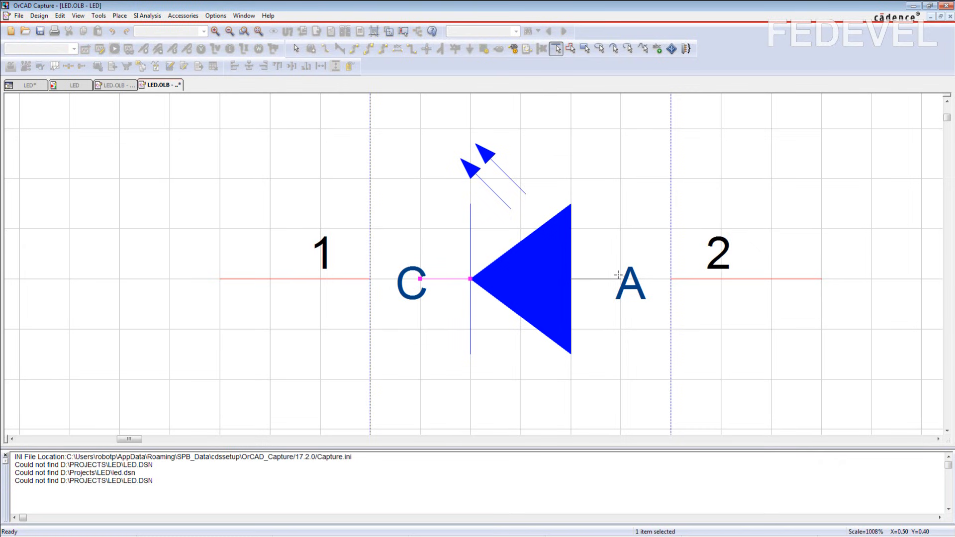
left_click(621, 279)
key("Escape")
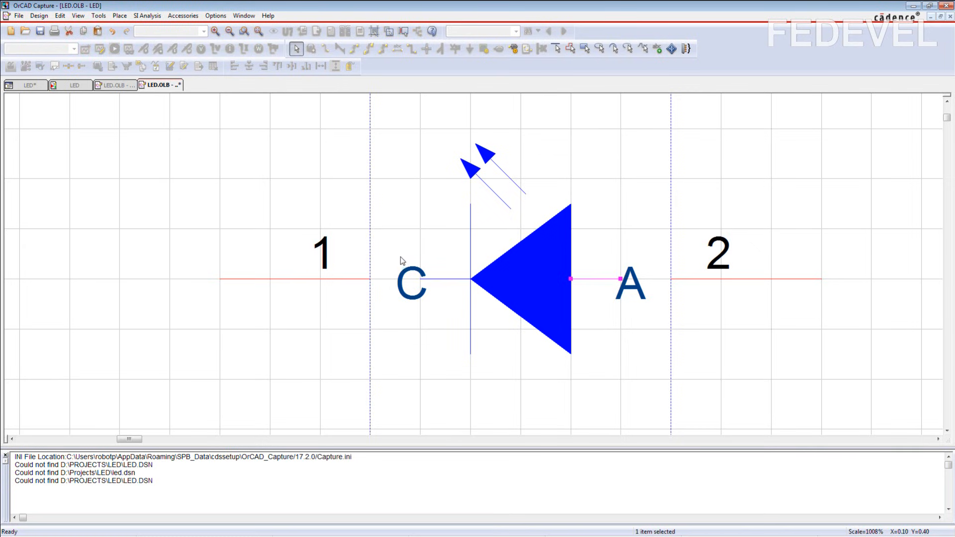
Hide the LED part's pin names and pin numbers by setting Pin Names Visible and Pin Numbers Visible to False.
left_click(213, 17)
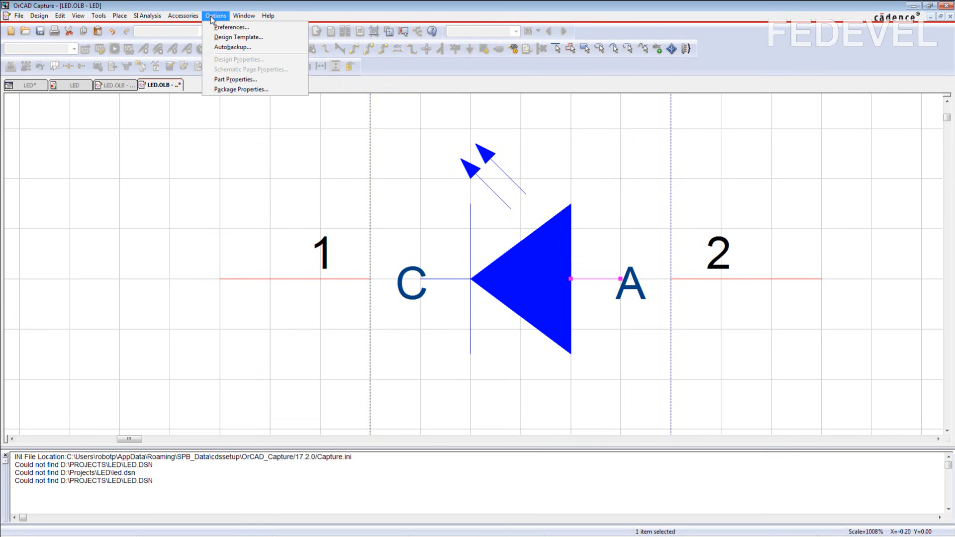
left_click(236, 79)
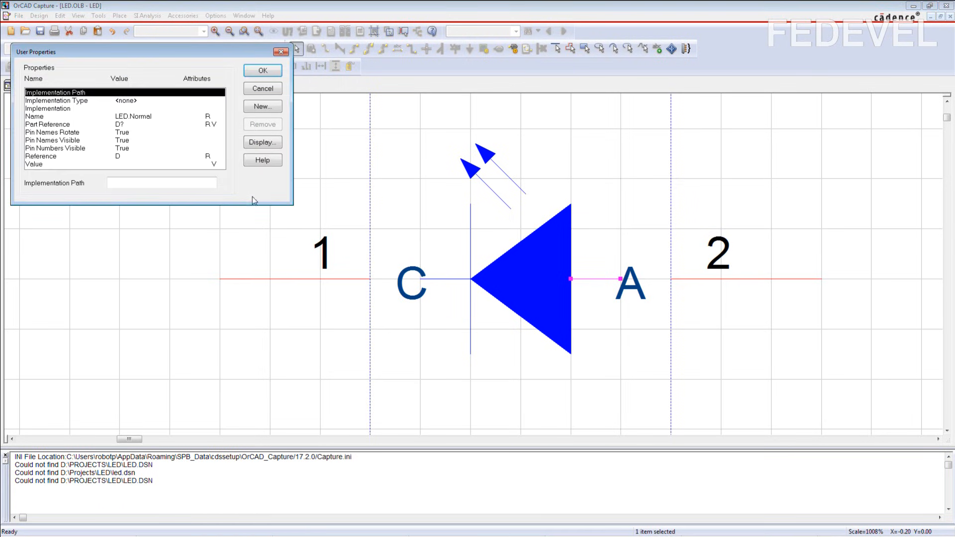
left_click(49, 140)
left_click(162, 184)
left_click(143, 199)
left_click(54, 148)
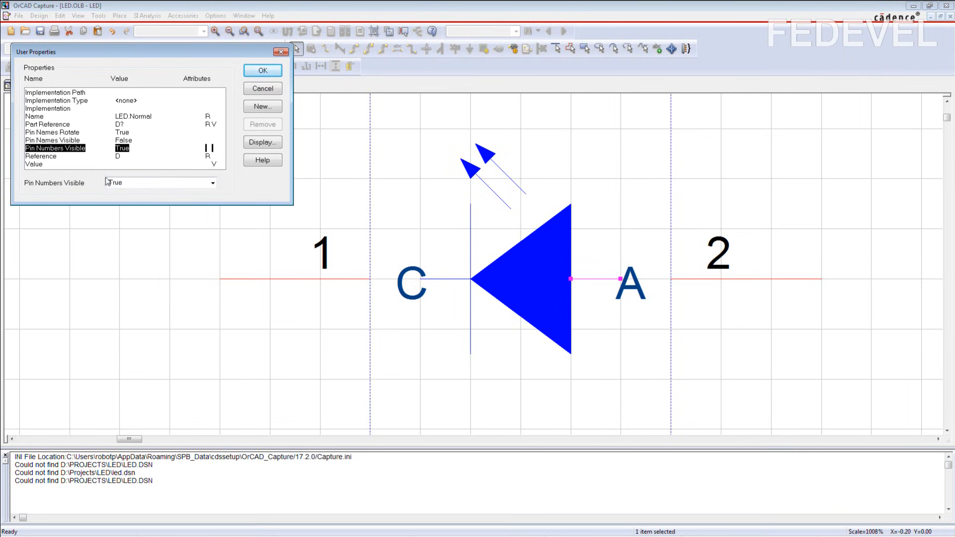
left_click(124, 184)
left_click(121, 200)
left_click(262, 72)
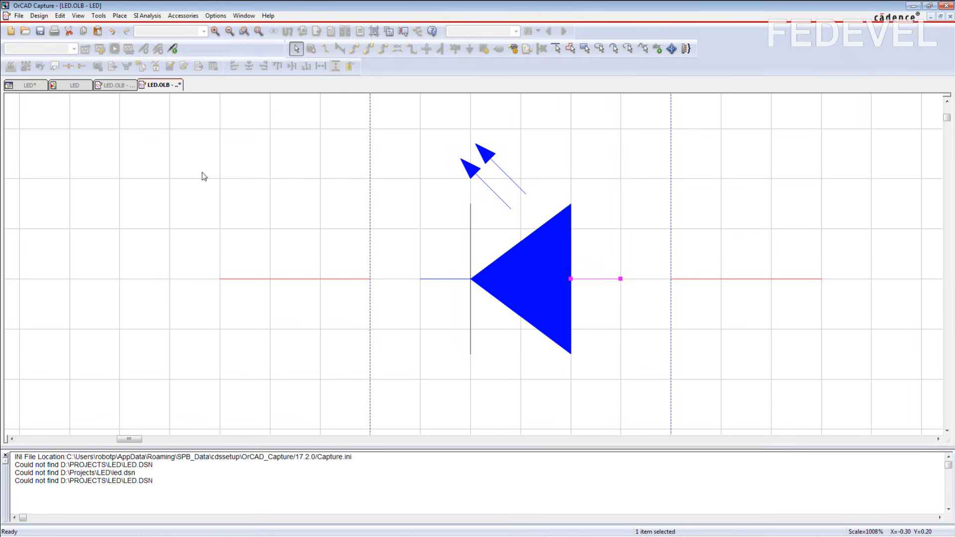
Shrink the LED's part boundary to 4 grid squares wide and 5 high, closely around the diode and arrows, so the pins meet the symbol.
key("o")
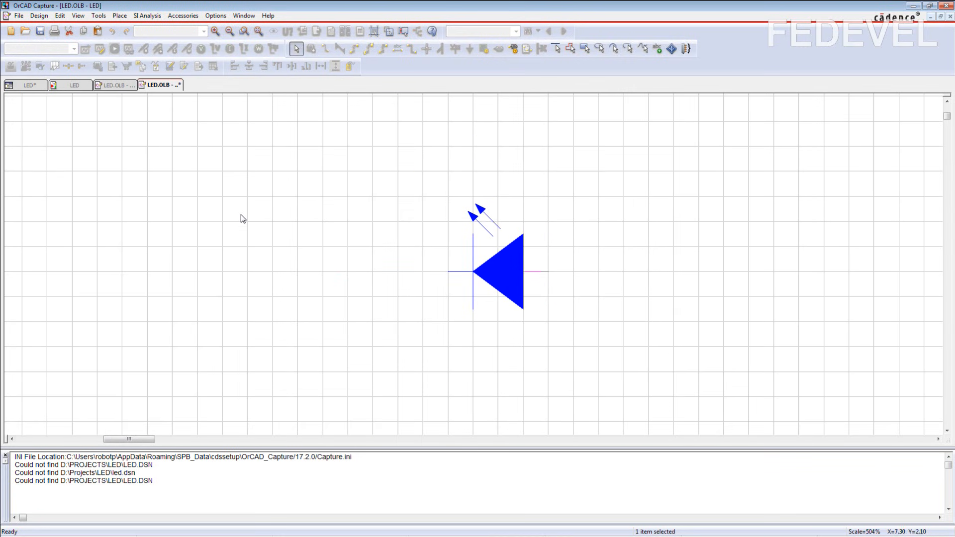
left_click(440, 172)
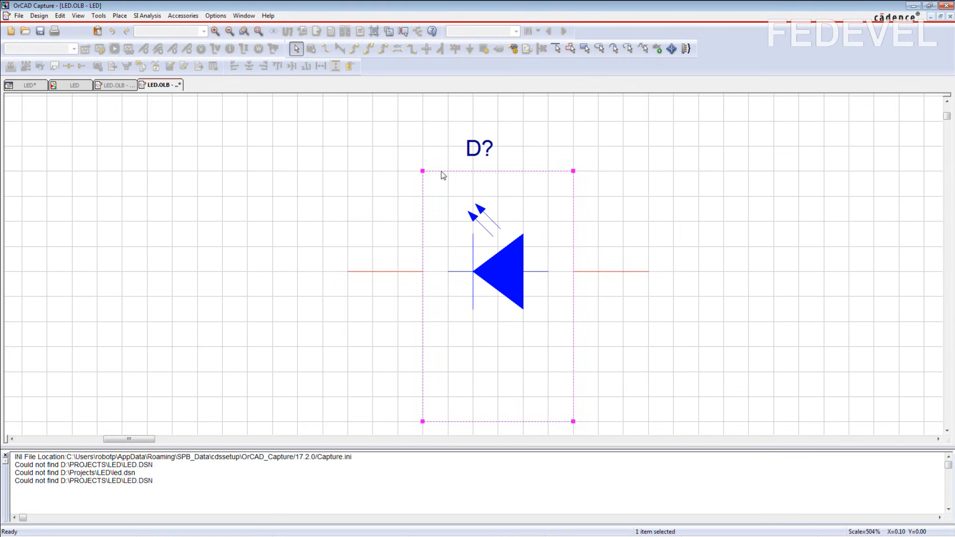
left_click_drag(423, 171, 448, 196)
left_click_drag(575, 421, 552, 333)
left_click_drag(573, 422, 559, 328)
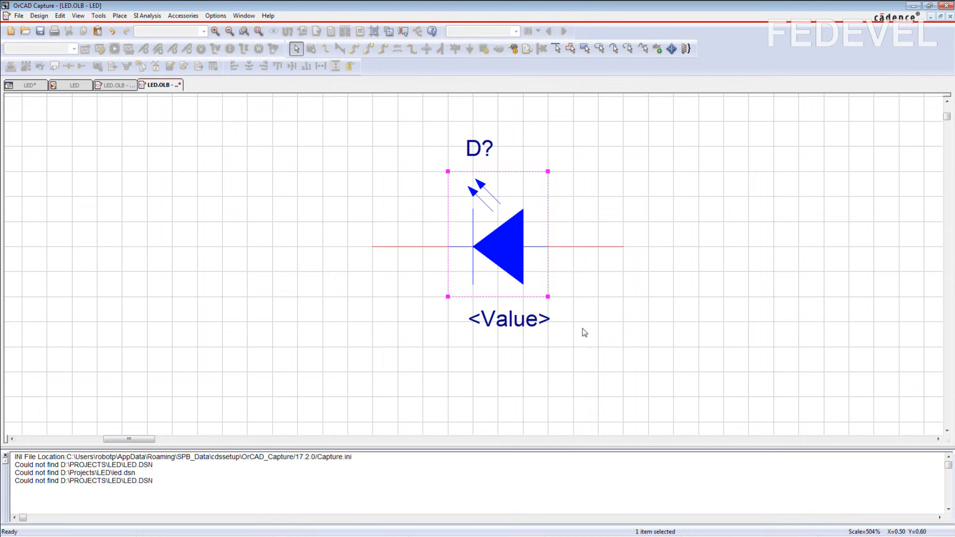
Align the D? reference above and the <Value> text below the LED boundary with its left edge, and save the part.
left_click(495, 158)
left_click_drag(495, 158, 450, 153)
left_click_drag(485, 325, 468, 316)
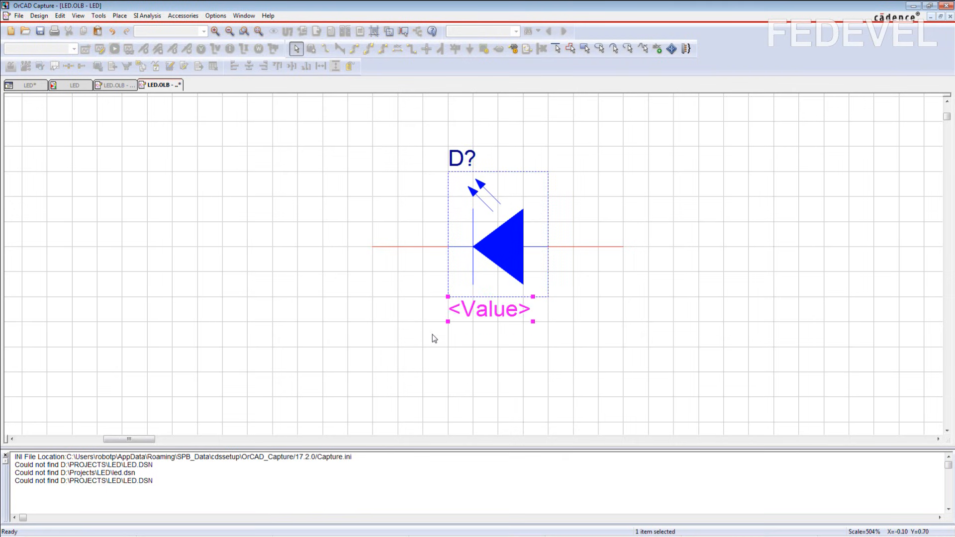
left_click(40, 31)
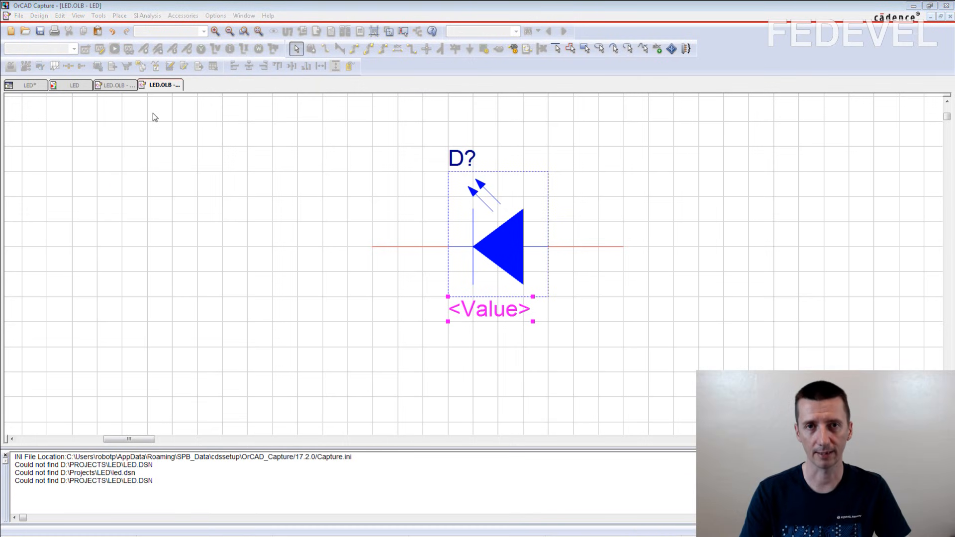
Create a new part in the led.olb library named Connector with the part reference prefix J.
left_click(29, 88)
left_click(74, 175)
right_click(74, 175)
left_click(125, 180)
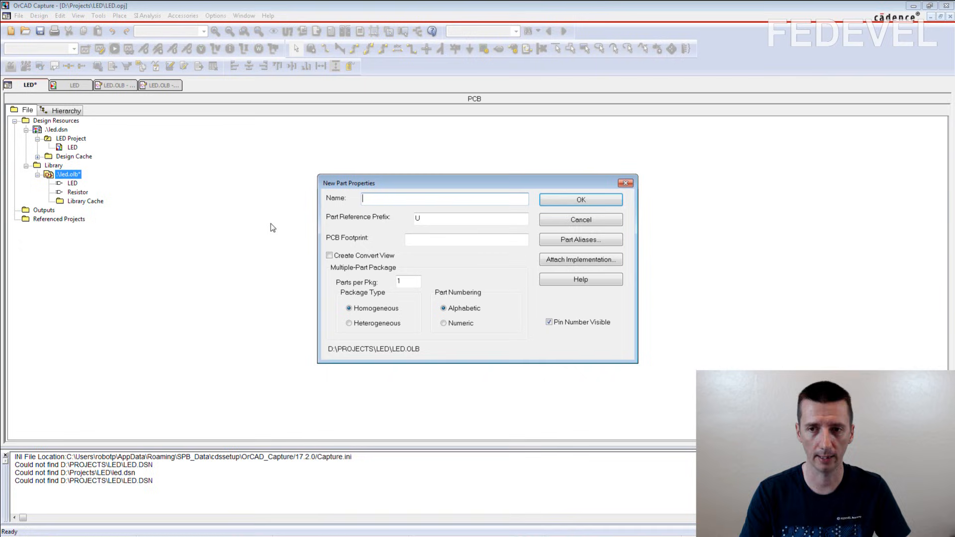
type("Connector")
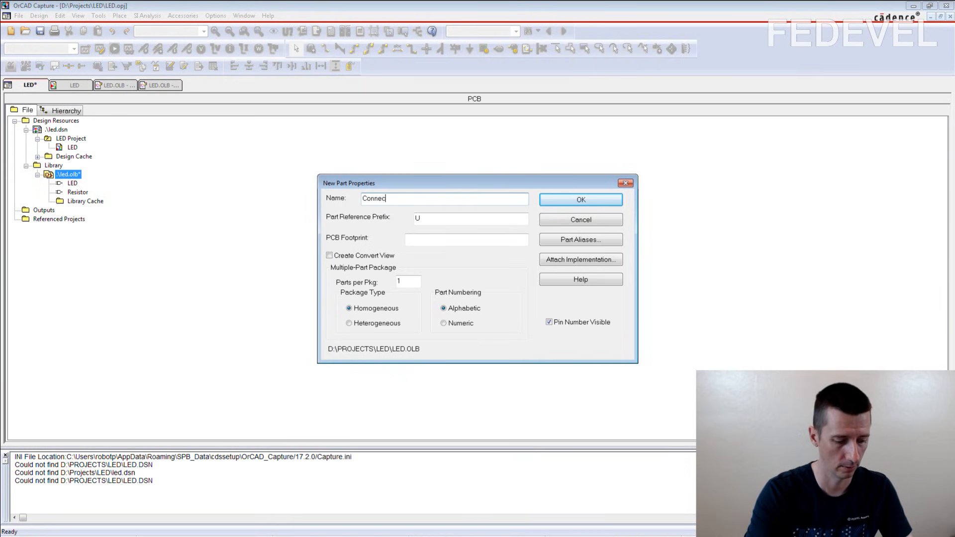
double_click(418, 219)
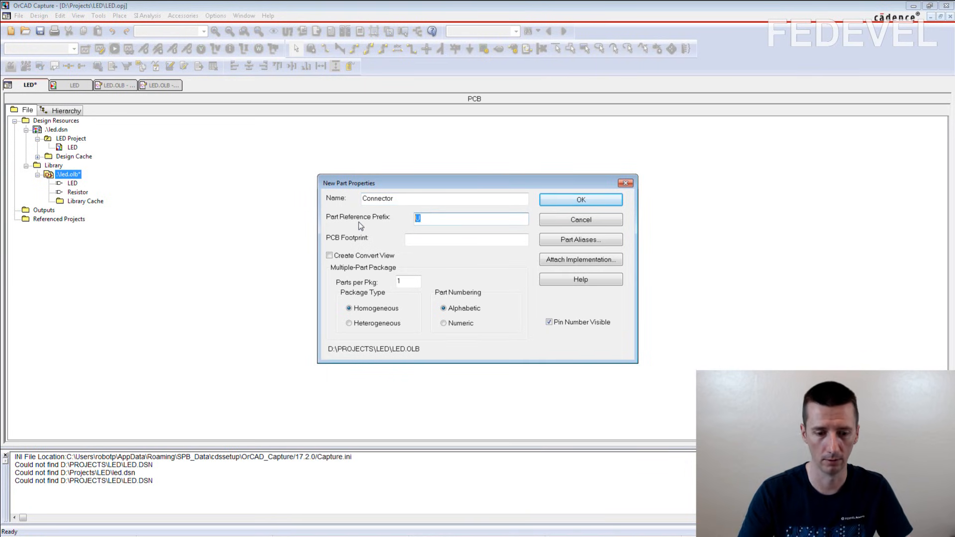
type("J")
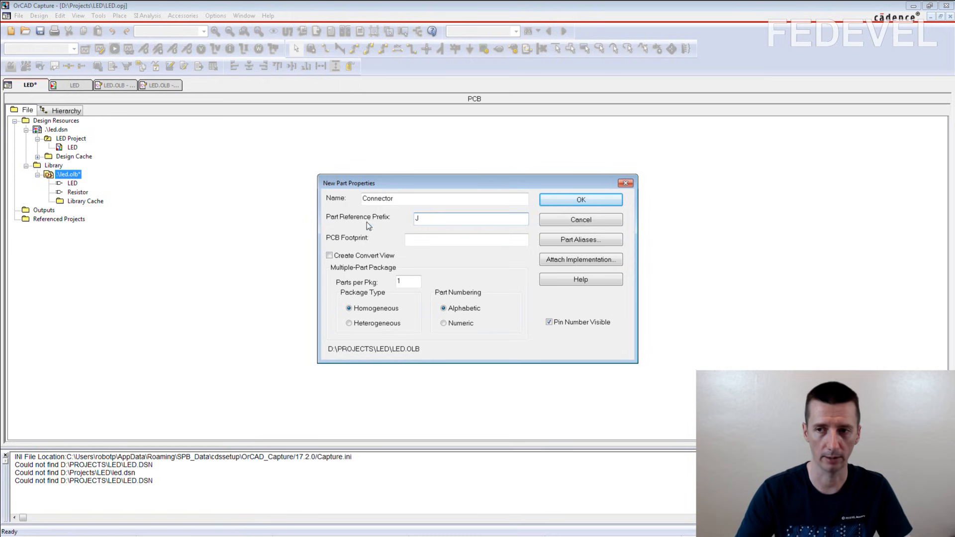
left_click(555, 201)
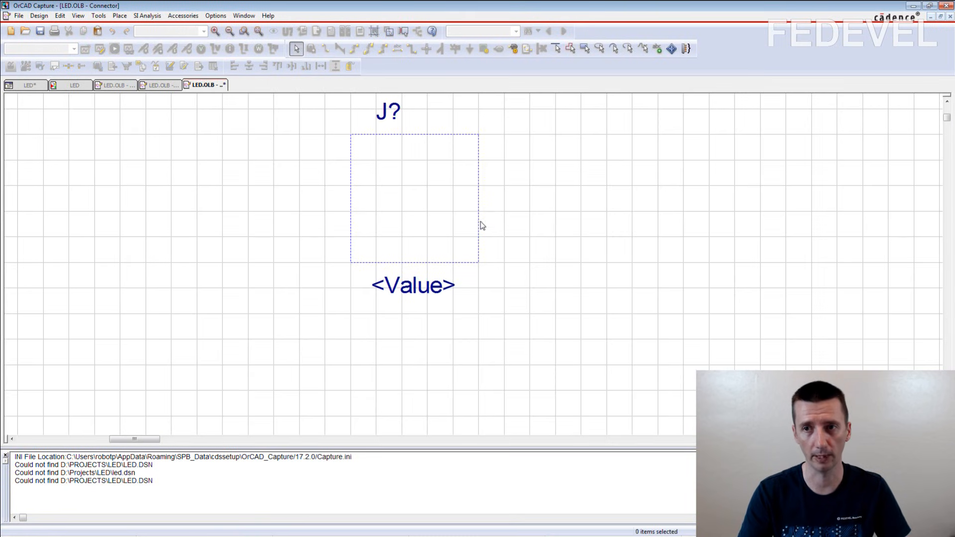
Place a Passive pin named + with number 1 on the connector's left edge and a second pin, number 2, two grid squares below.
left_click(514, 49)
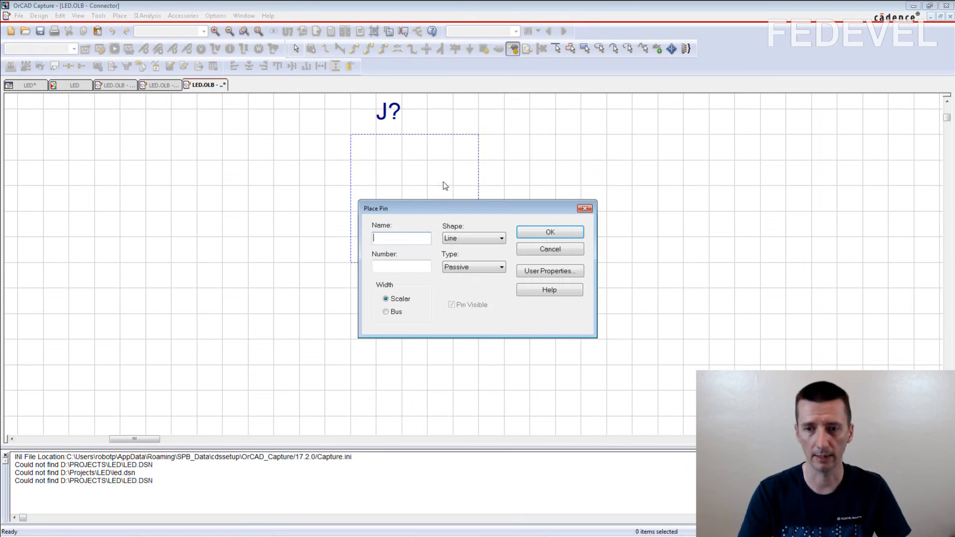
type("+")
left_click(424, 263)
type("1")
left_click(522, 234)
left_click(330, 166)
left_click(317, 228)
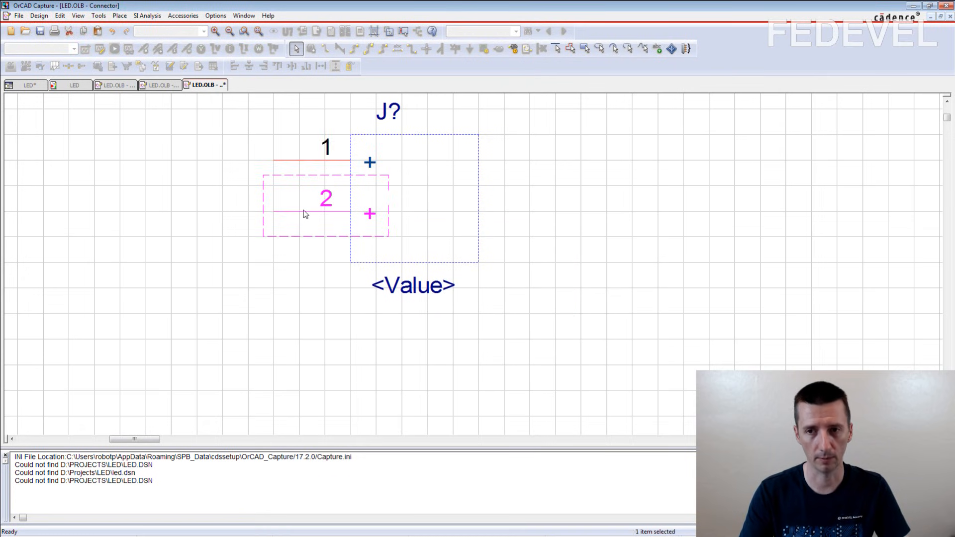
Rename the connector's pin 2 as -.
double_click(304, 213)
type("-")
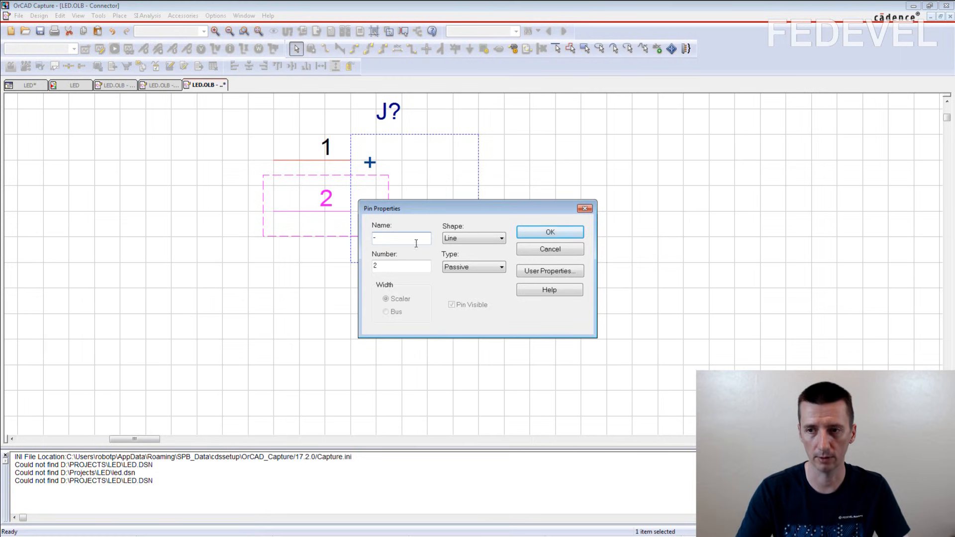
left_click(550, 232)
Draw a rectangle 2 grid squares wide and 4 high around the connector's pin names, and shrink the part boundary to match it.
left_click(584, 48)
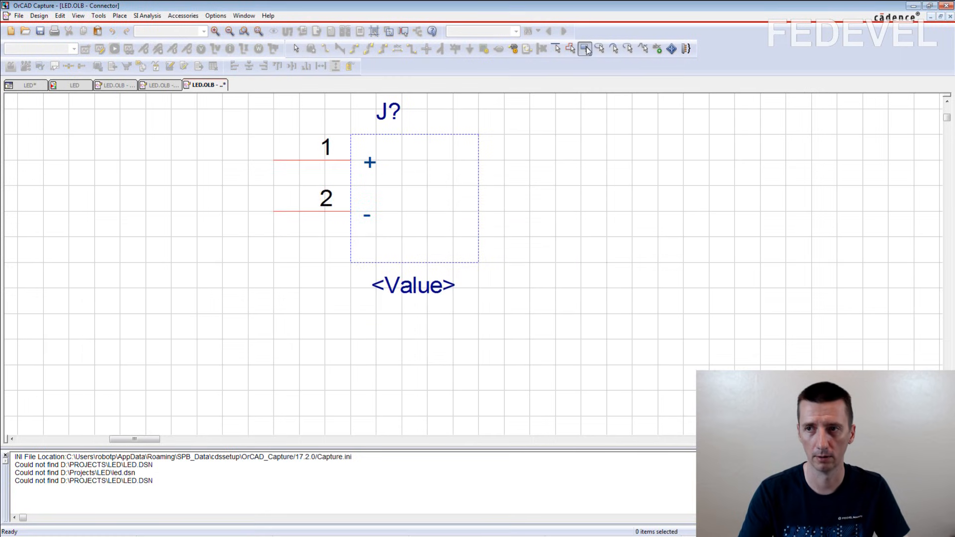
left_click_drag(351, 135, 409, 234)
key("Escape")
left_click(478, 263)
left_click_drag(478, 262, 401, 236)
Move the J? reference just above and the <Value> text just below the connector's rectangle, aligned with its left edge, and save the part.
left_click_drag(389, 112, 363, 123)
left_click(436, 264)
left_click_drag(436, 264, 376, 256)
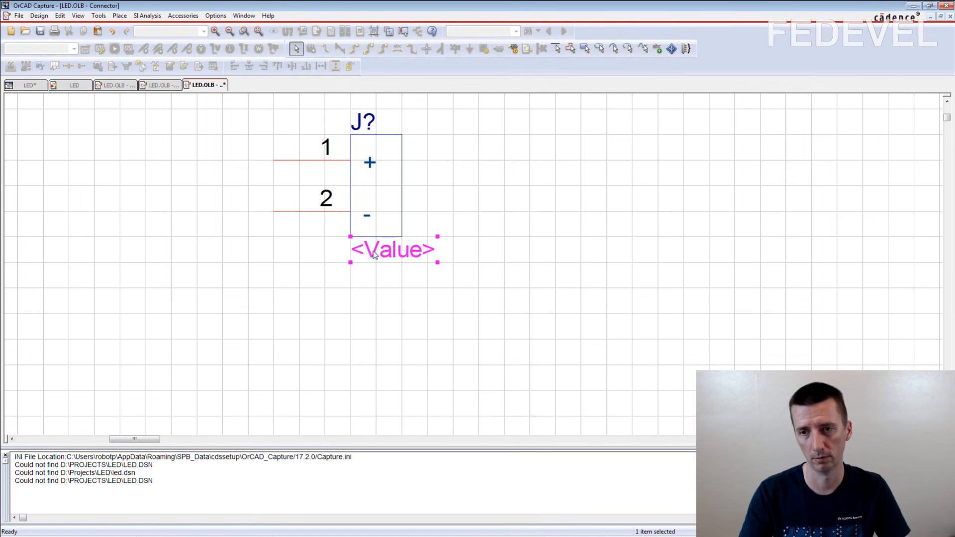
left_click(40, 32)
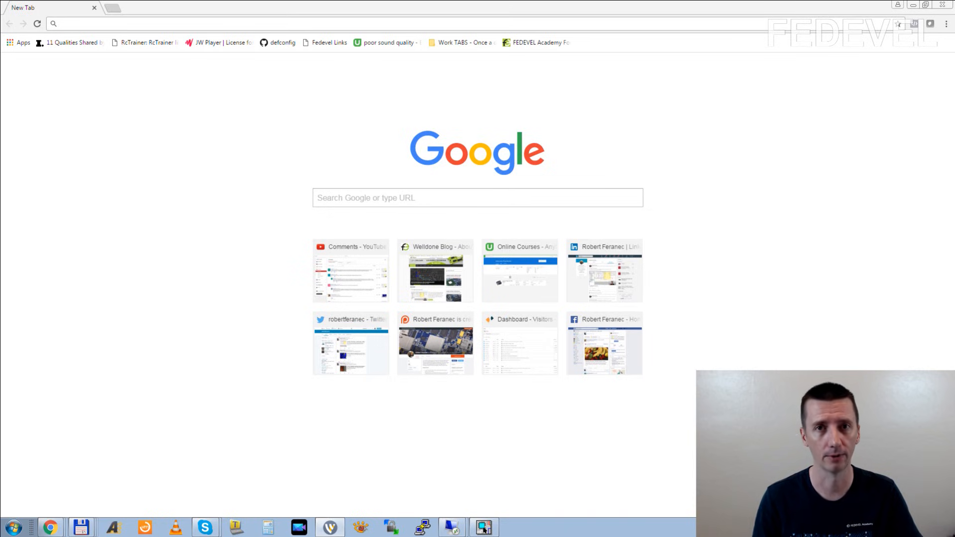
Launch Padstack Editor from the PCB Editor Utilities of Cadence Release 17.2-2016.
left_click(14, 529)
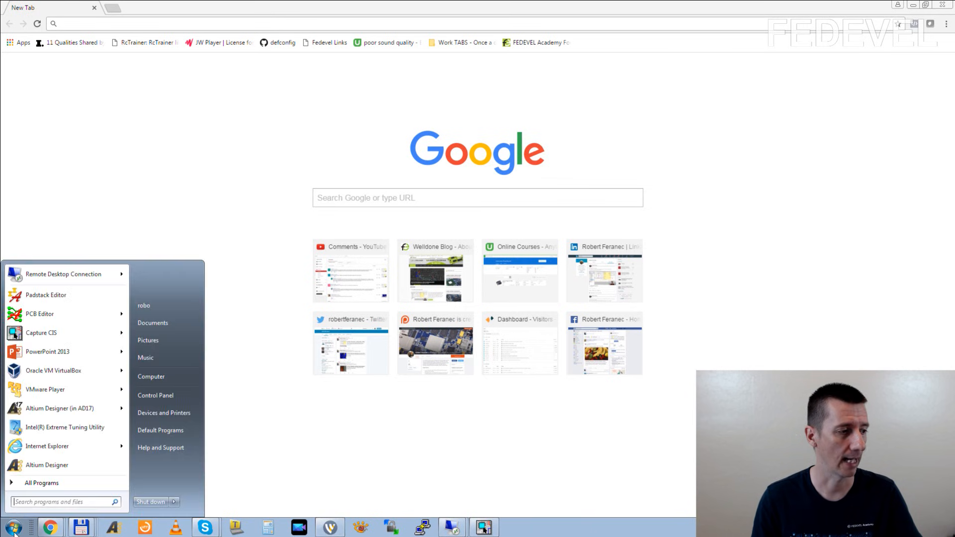
left_click(31, 485)
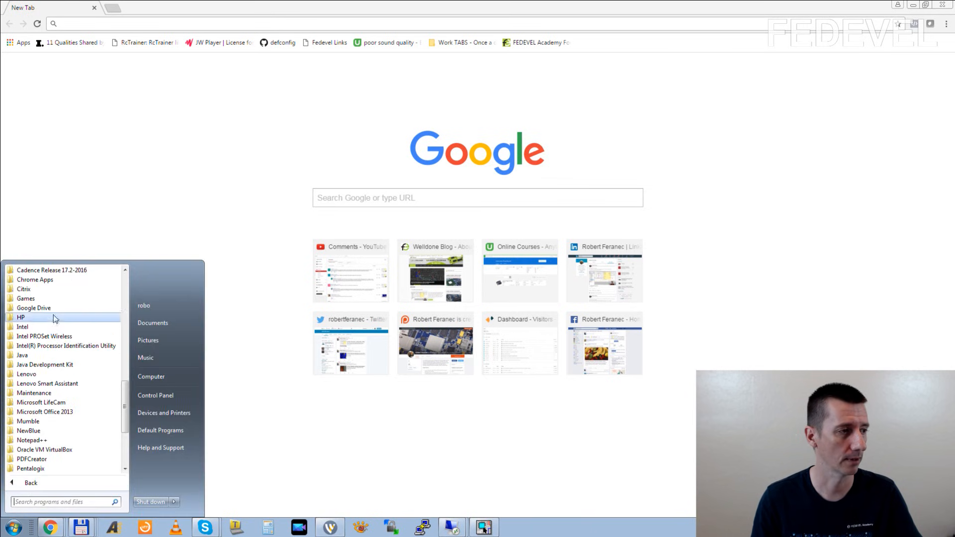
left_click(54, 274)
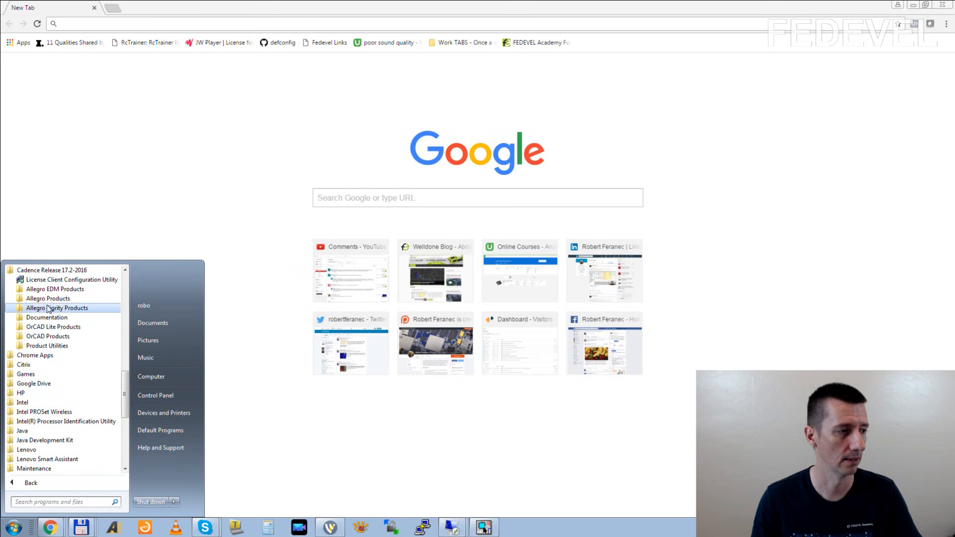
left_click(76, 346)
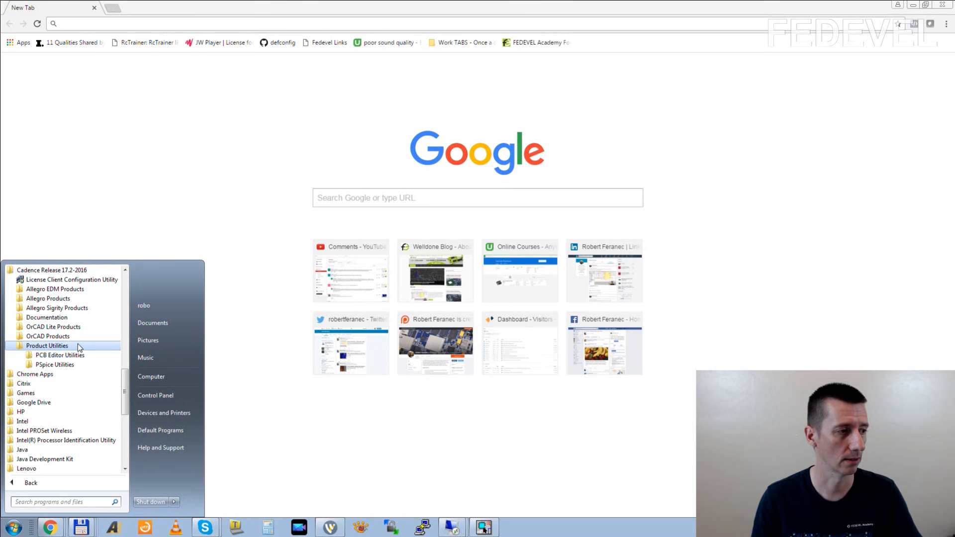
left_click(92, 356)
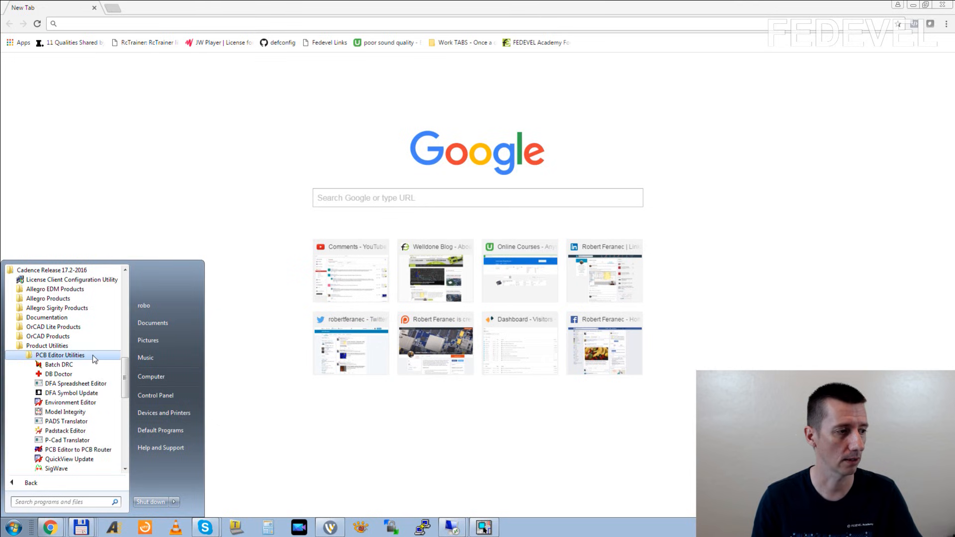
left_click(98, 433)
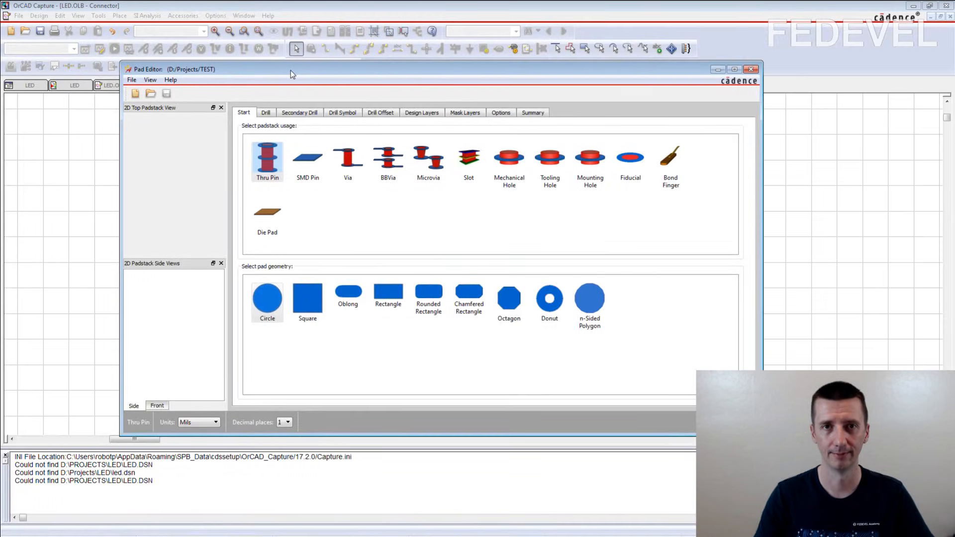
Start a new padstack and choose D:\Projects\LED as its folder.
left_click(132, 80)
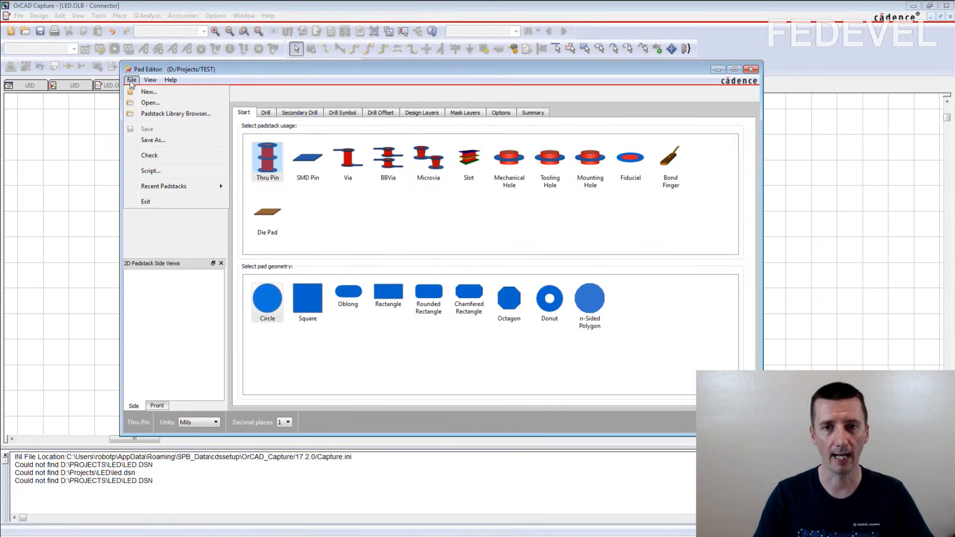
left_click(146, 92)
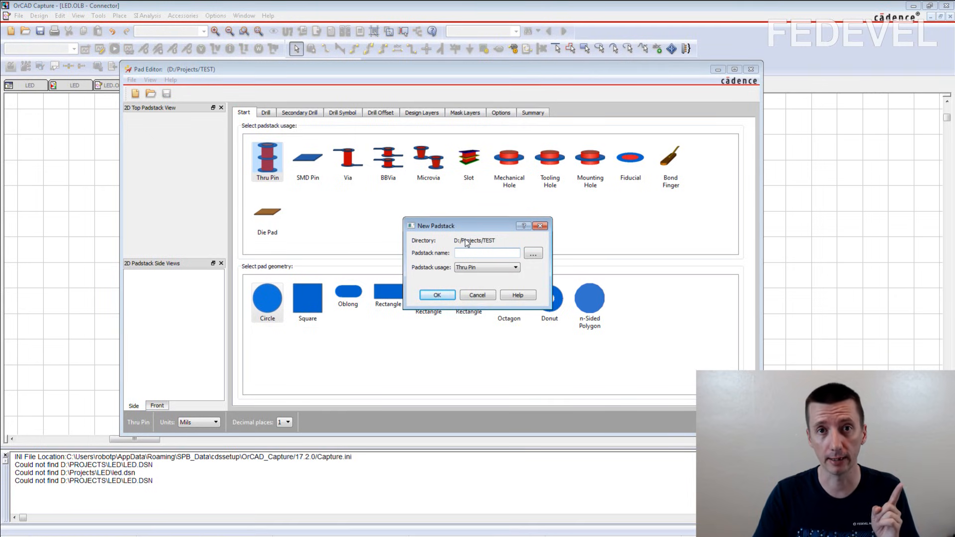
left_click(533, 254)
left_click(589, 178)
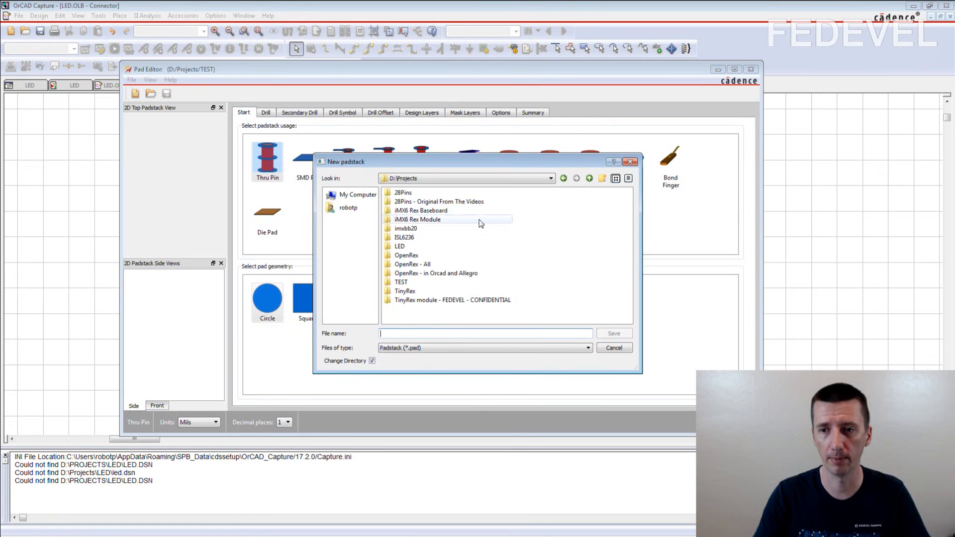
double_click(399, 247)
Name the new padstack thru_pin and create it with the padstack usage Thru Pin.
left_click(473, 334)
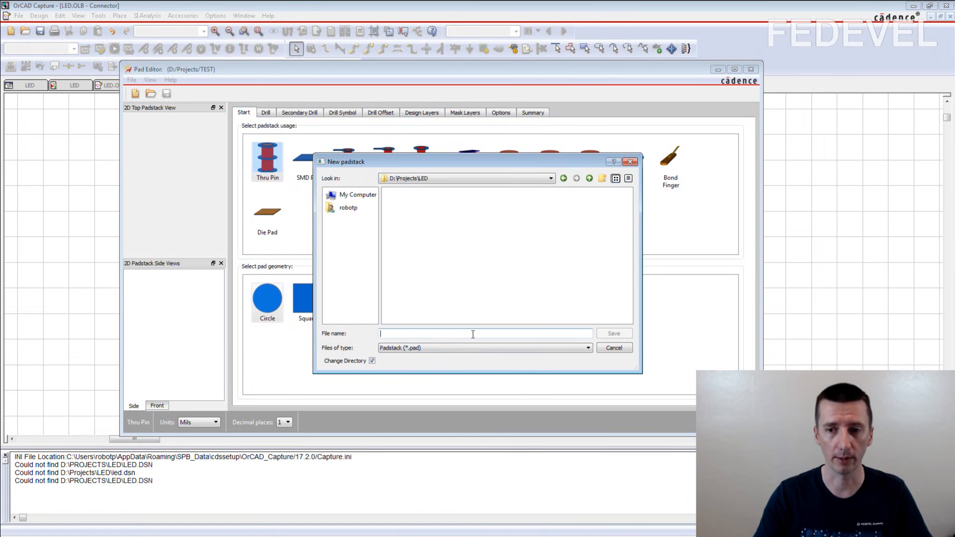
type("th")
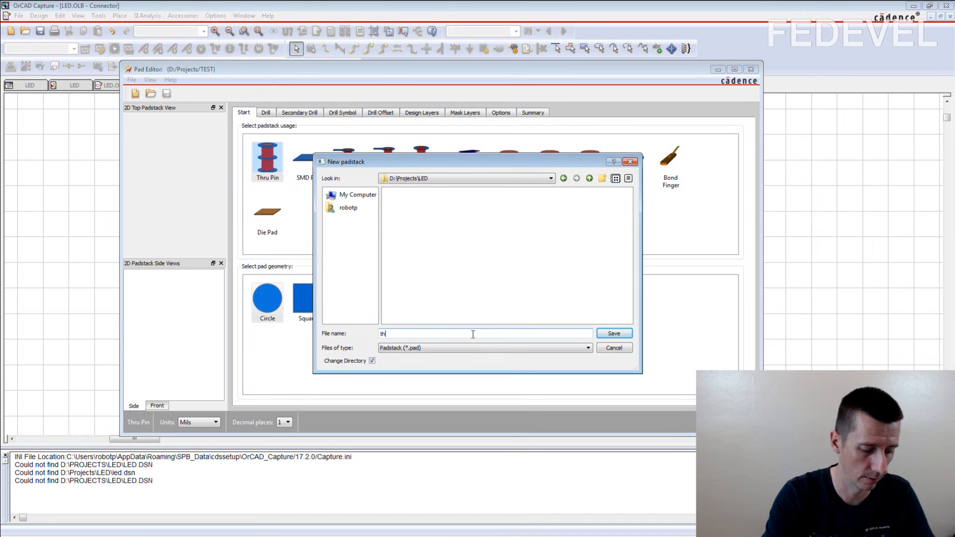
type("pin")
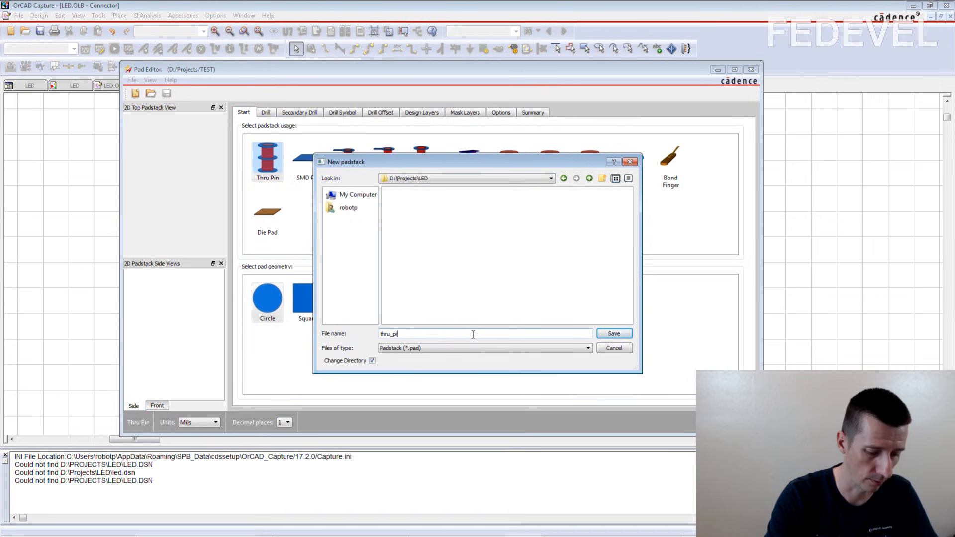
left_click(614, 333)
left_click(476, 269)
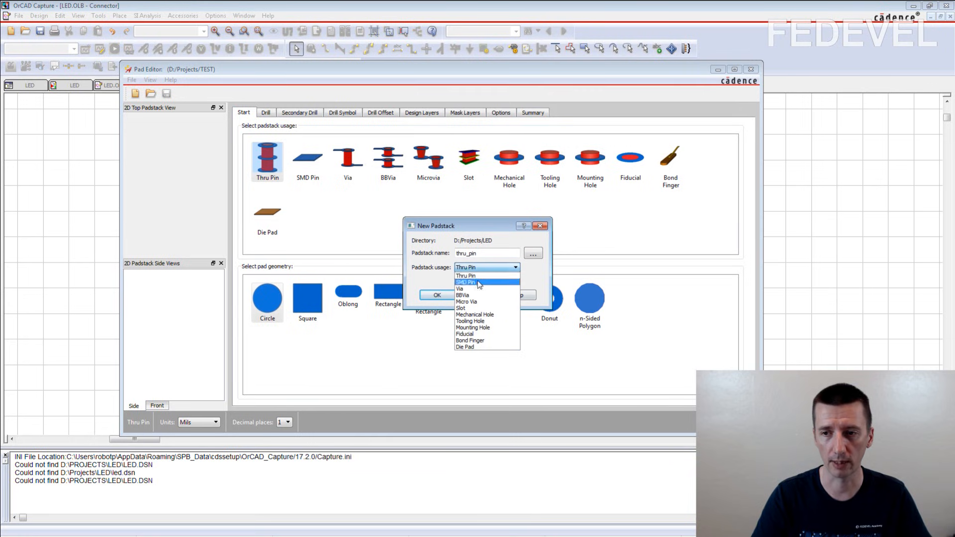
left_click(477, 276)
left_click(442, 298)
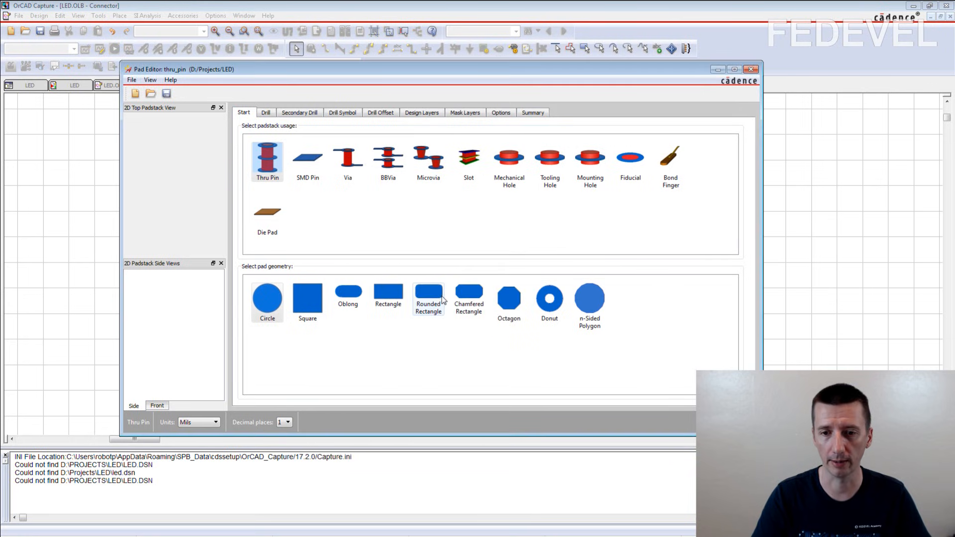
Set the thru_pin padstack's units to Millimeter, with Thru Pin as the padstack usage.
left_click(203, 423)
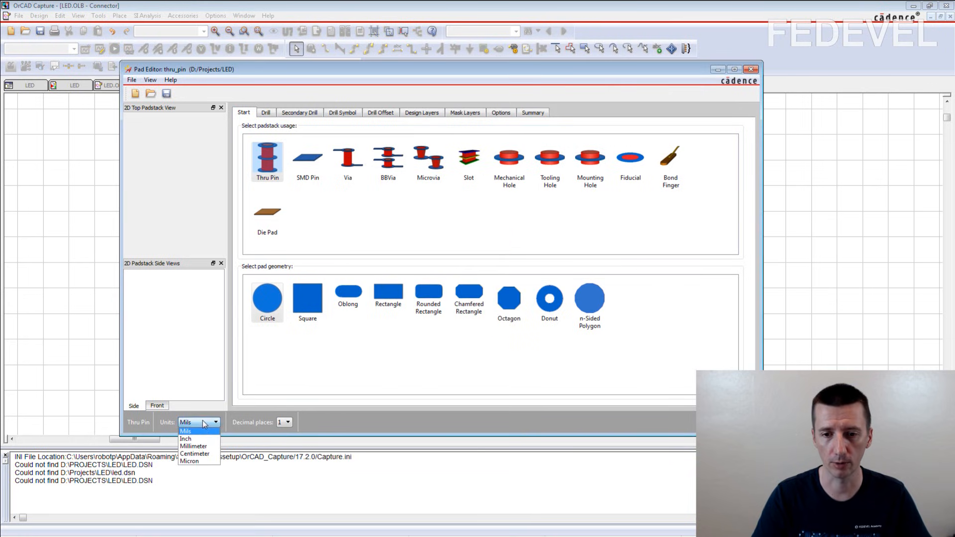
left_click(194, 446)
left_click(467, 269)
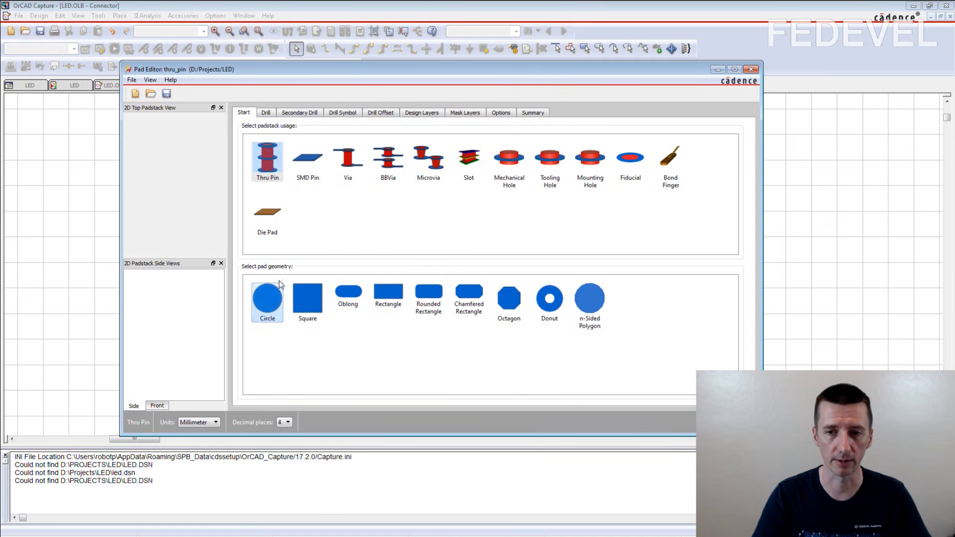
left_click(265, 173)
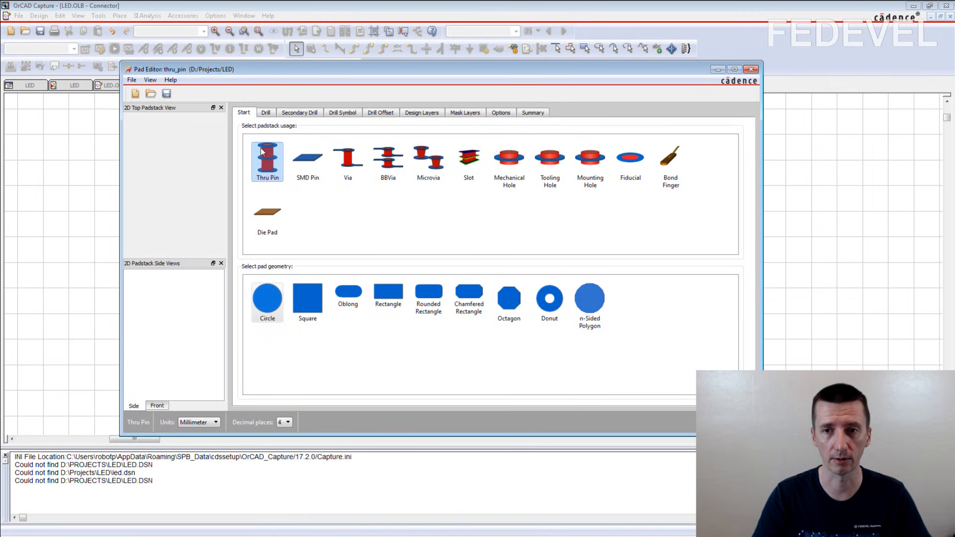
Set the finished diameter of the padstack's circular drill hole to 1 mm.
left_click(266, 114)
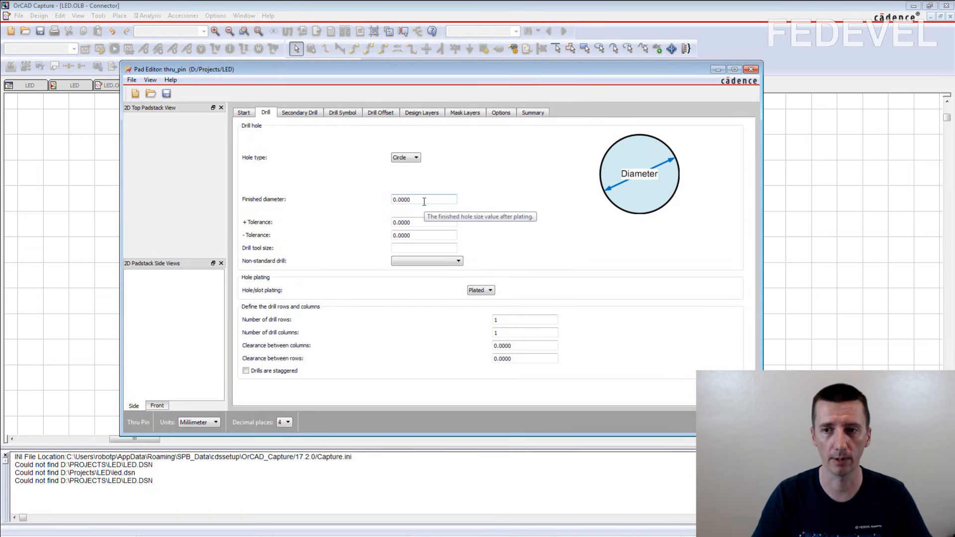
left_click_drag(424, 199, 341, 198)
type("1")
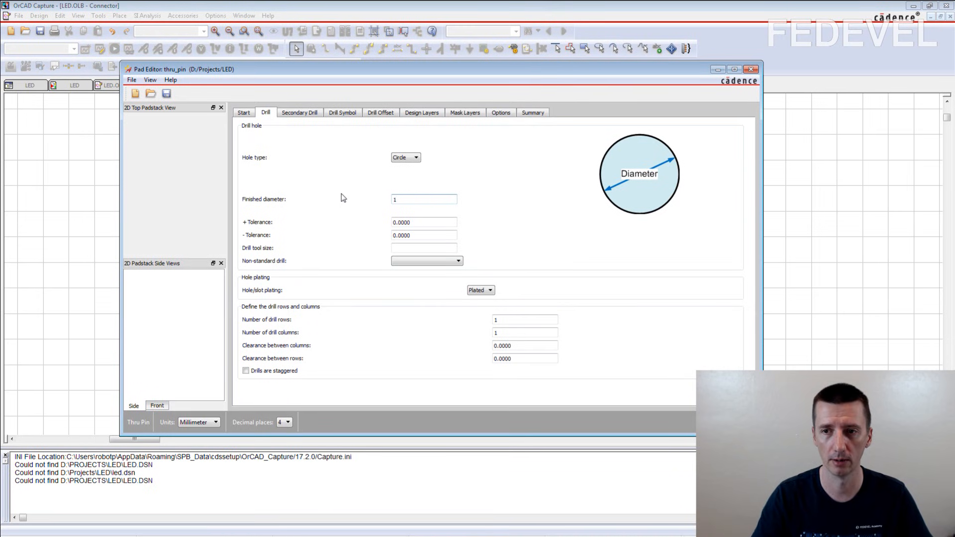
Define the drill symbol as a Circle figure with a diameter of 1 mm.
left_click(304, 112)
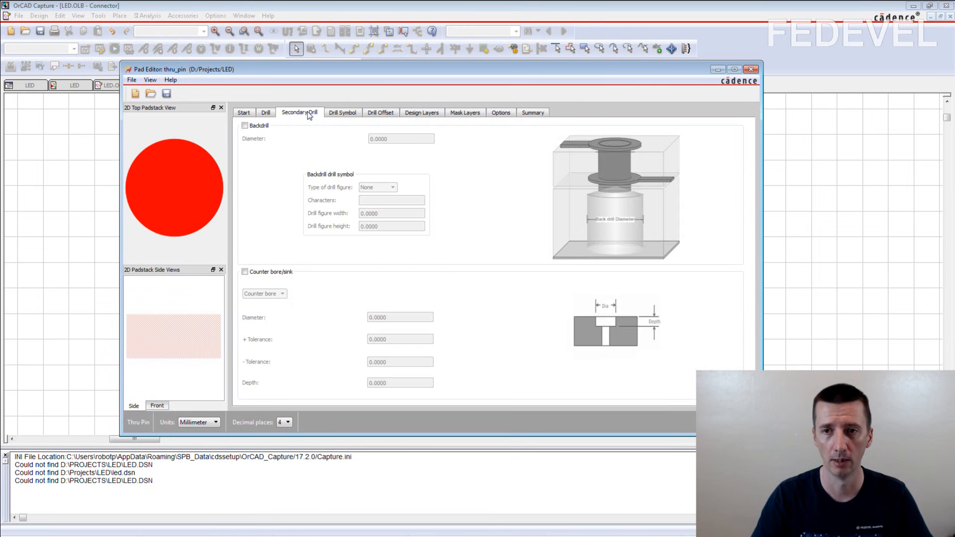
left_click(343, 112)
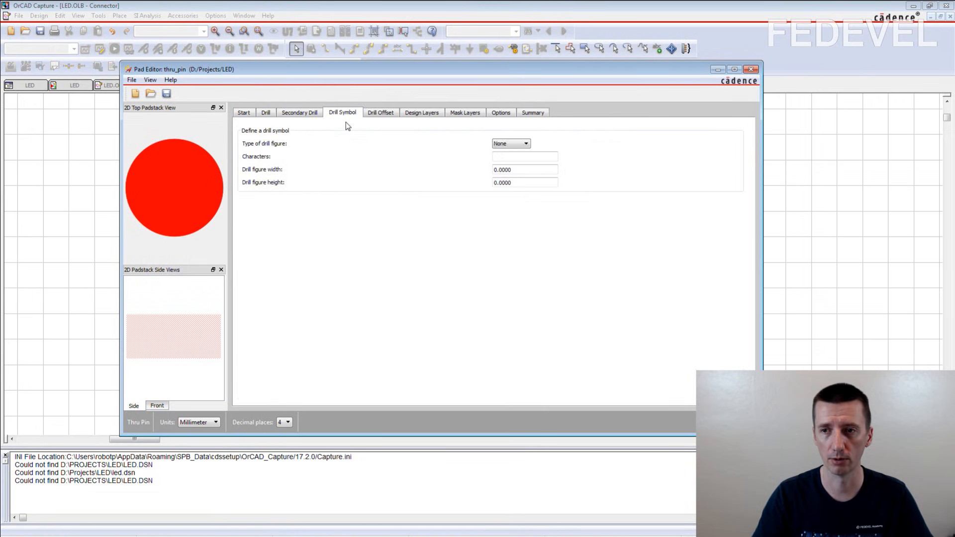
left_click(505, 145)
left_click(502, 158)
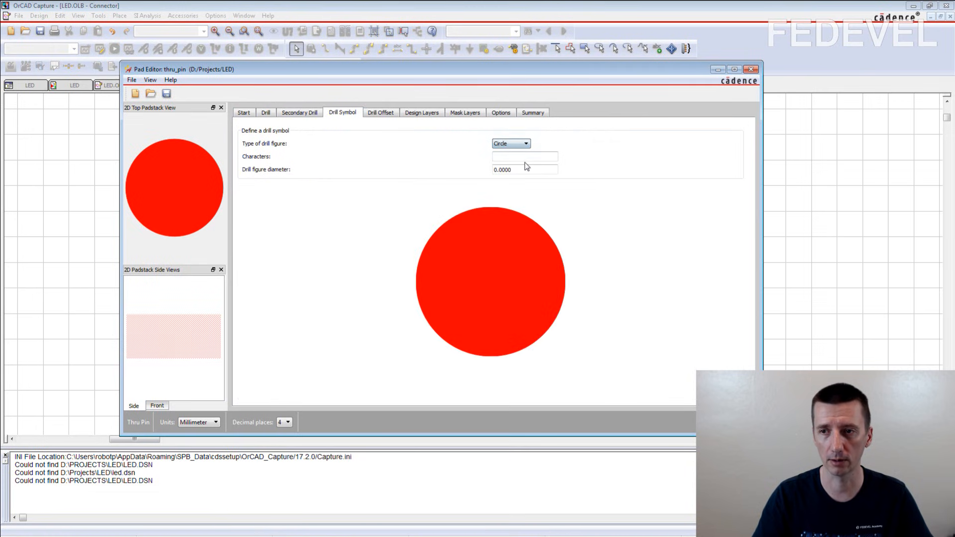
type("1")
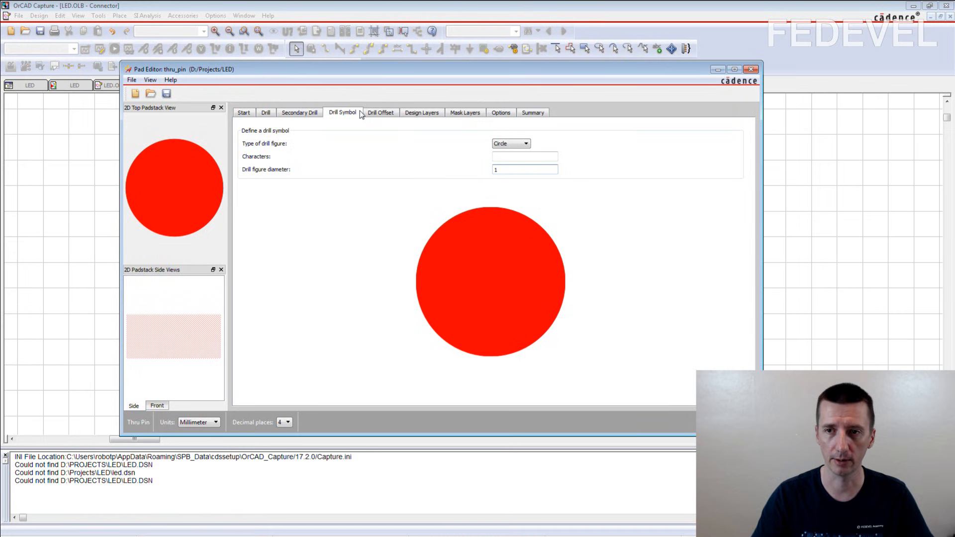
Define the regular pad on BEGIN LAYER as a Circle with a diameter of 2 mm.
left_click(376, 113)
left_click(422, 113)
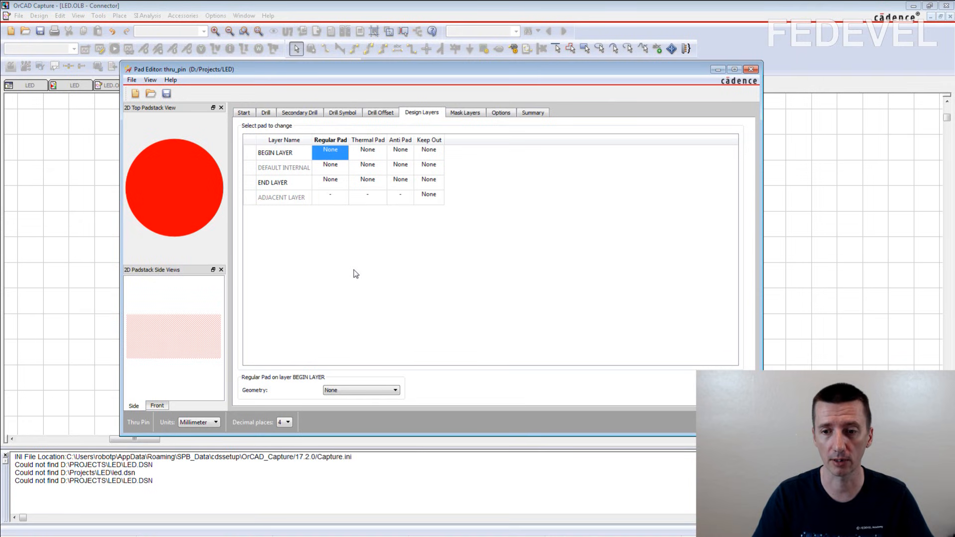
left_click(356, 390)
left_click(353, 399)
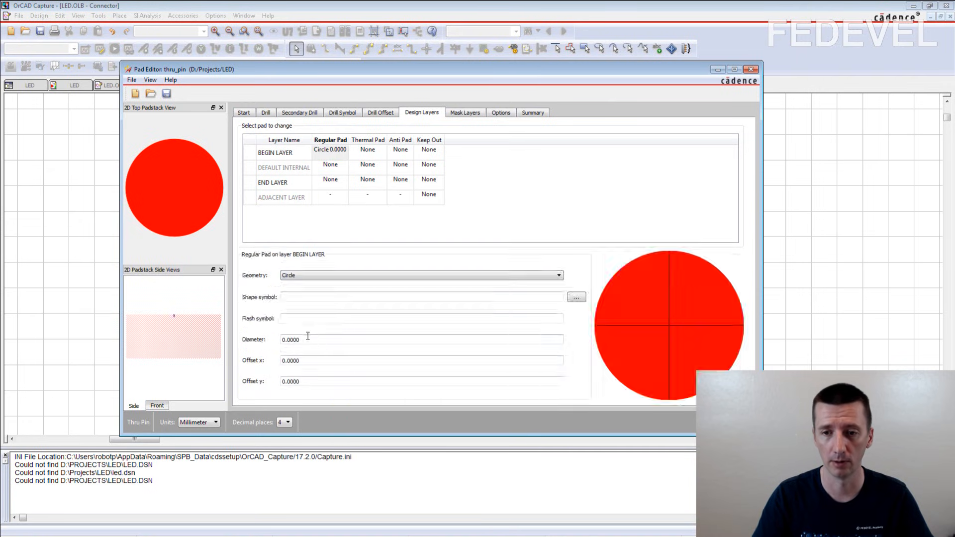
double_click(319, 340)
type("2")
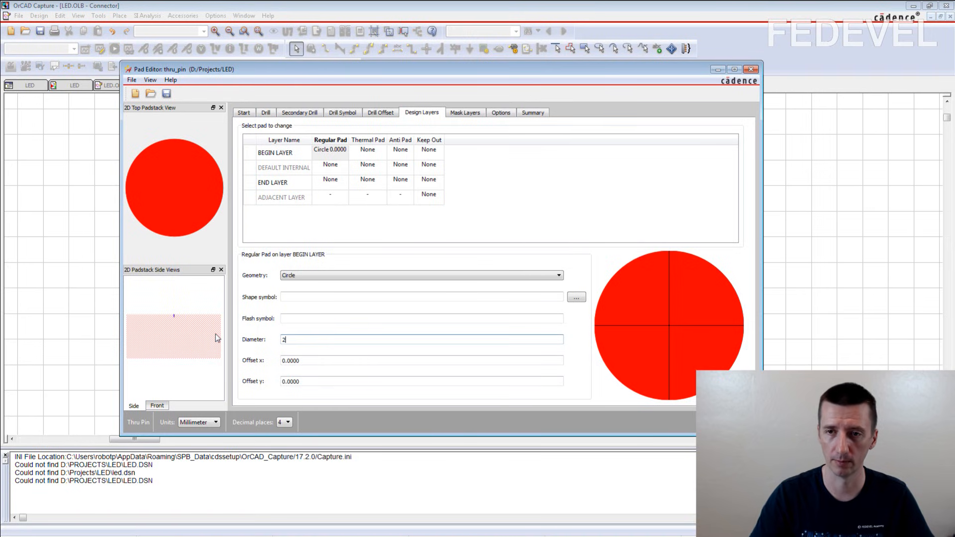
Copy the BEGIN LAYER regular pad to the DEFAULT INTERNAL and END LAYER regular pads.
left_click(330, 154)
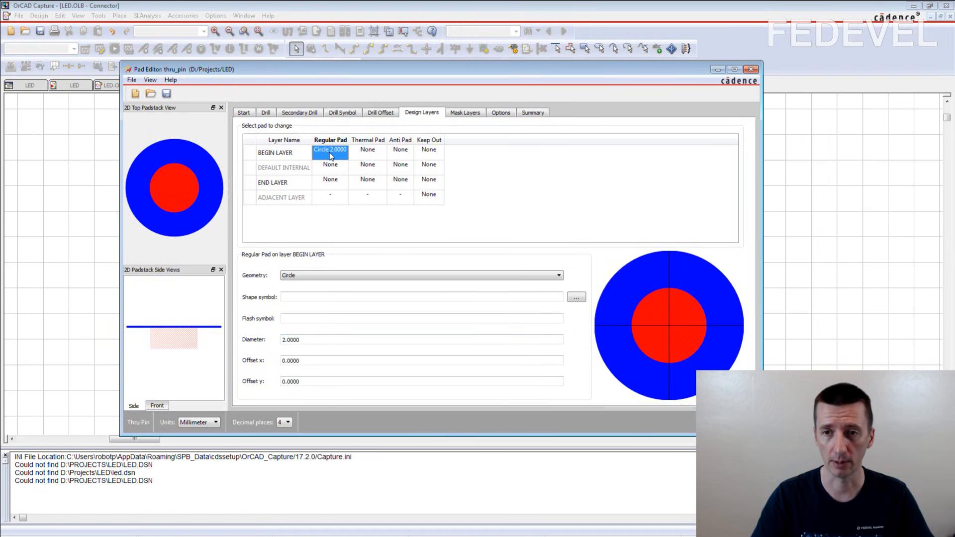
right_click(331, 156)
left_click(348, 158)
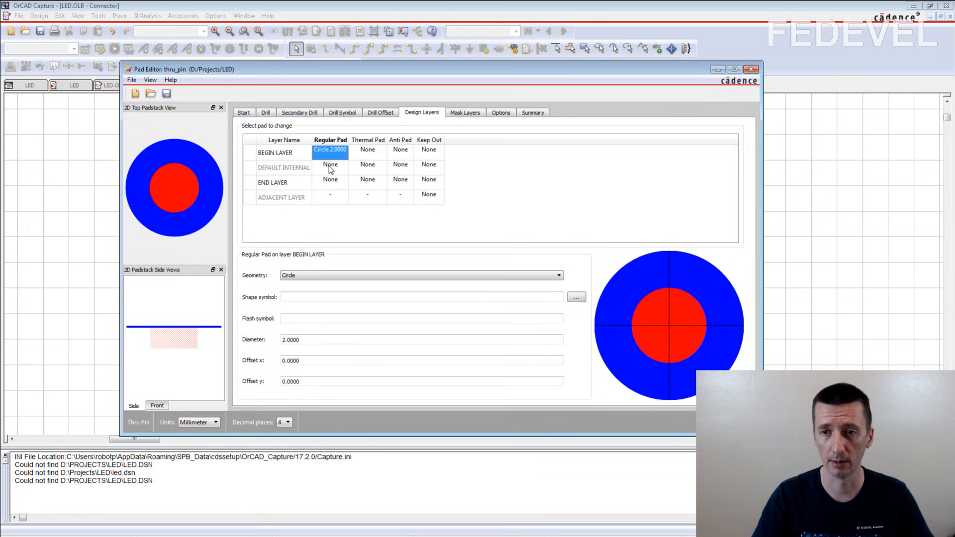
right_click(342, 172)
left_click(353, 183)
left_click(325, 183)
right_click(326, 183)
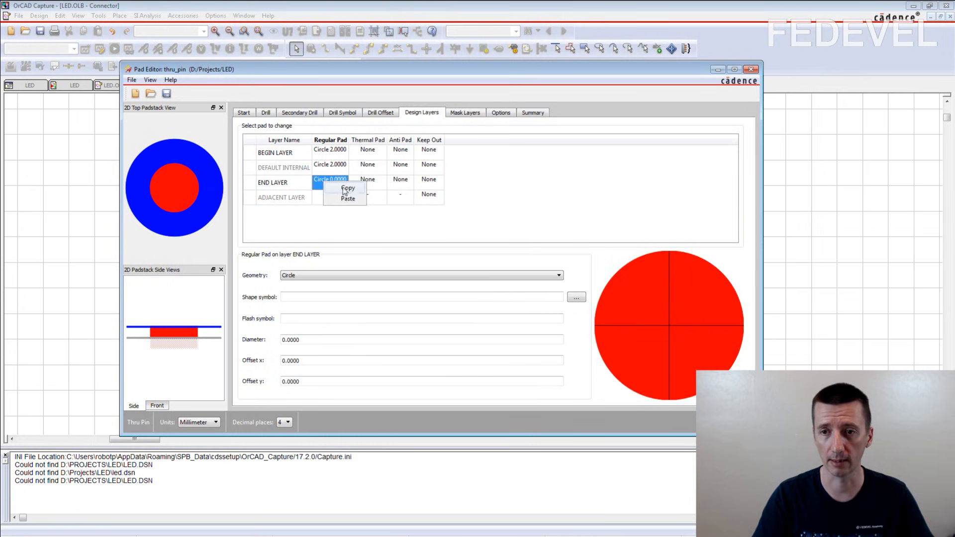
left_click(348, 199)
Define the SOLDERMASK_TOP pad as a Circle with a diameter of 2.2 mm.
left_click(465, 113)
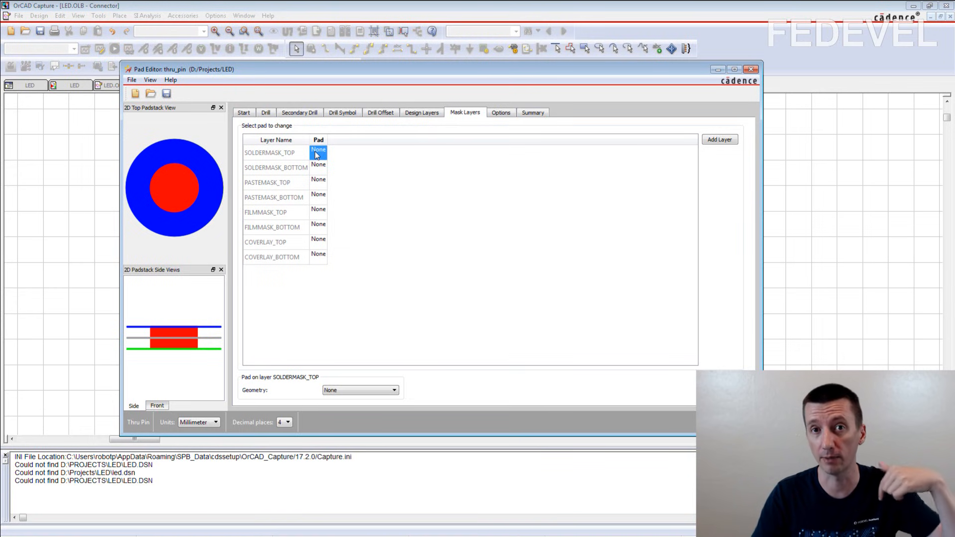
left_click(347, 390)
left_click(347, 405)
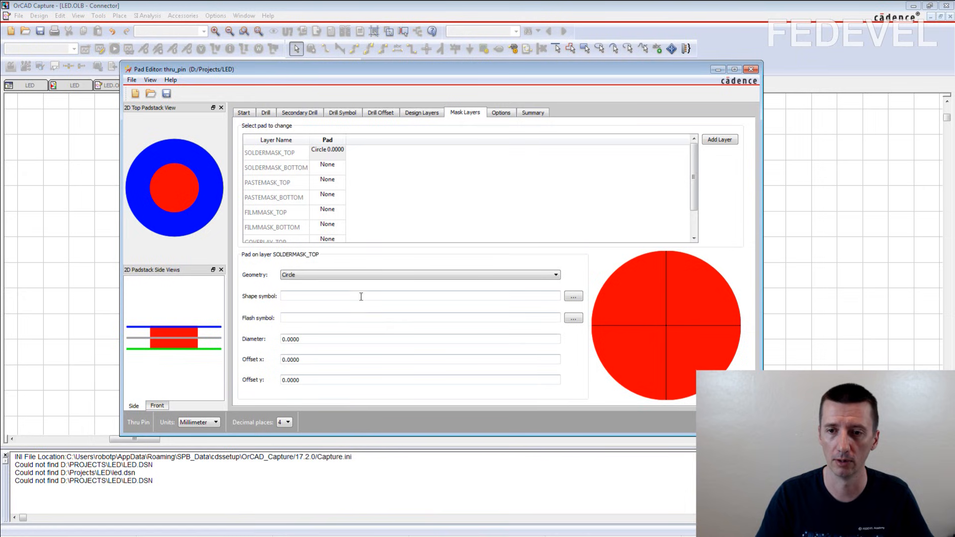
left_click_drag(301, 339, 257, 343)
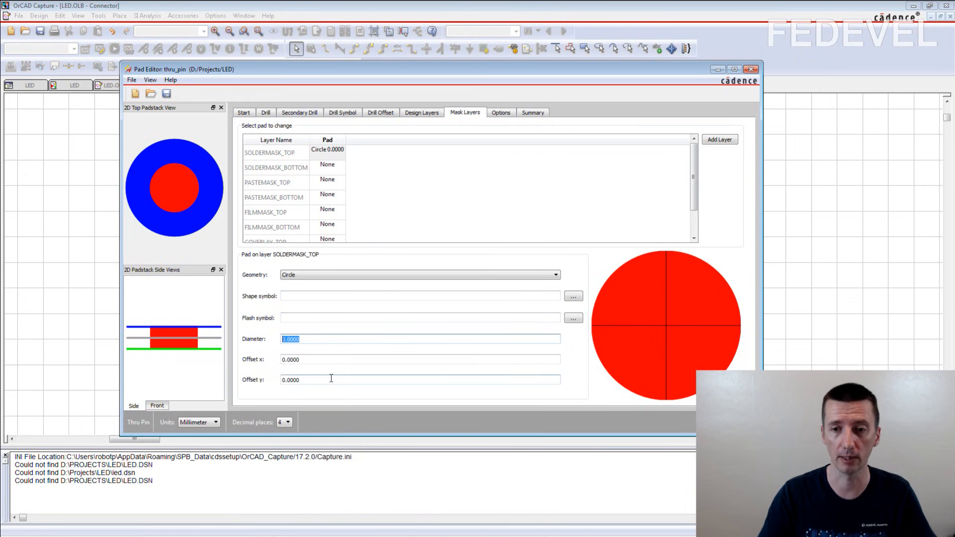
type("2.2")
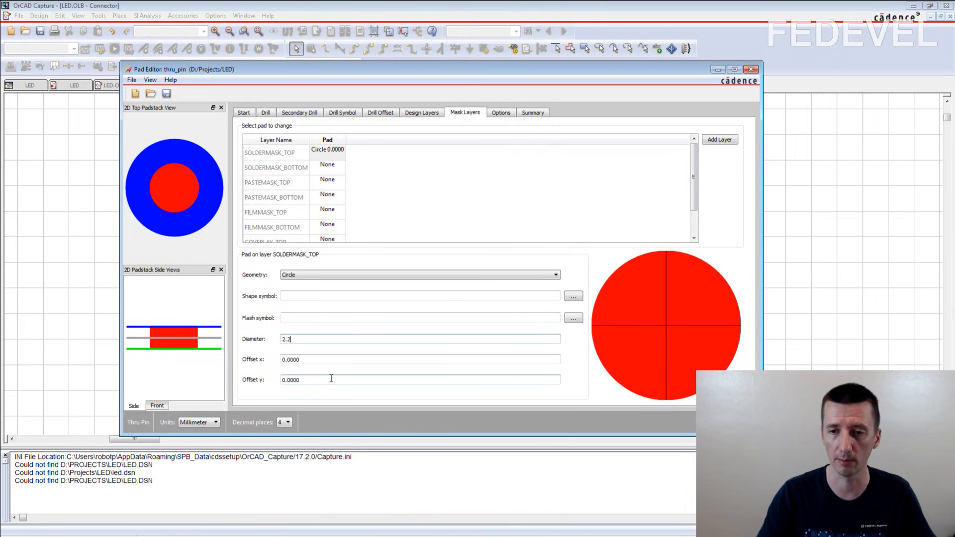
Copy the SOLDERMASK_TOP pad definition to SOLDERMASK_BOTTOM.
left_click(328, 153)
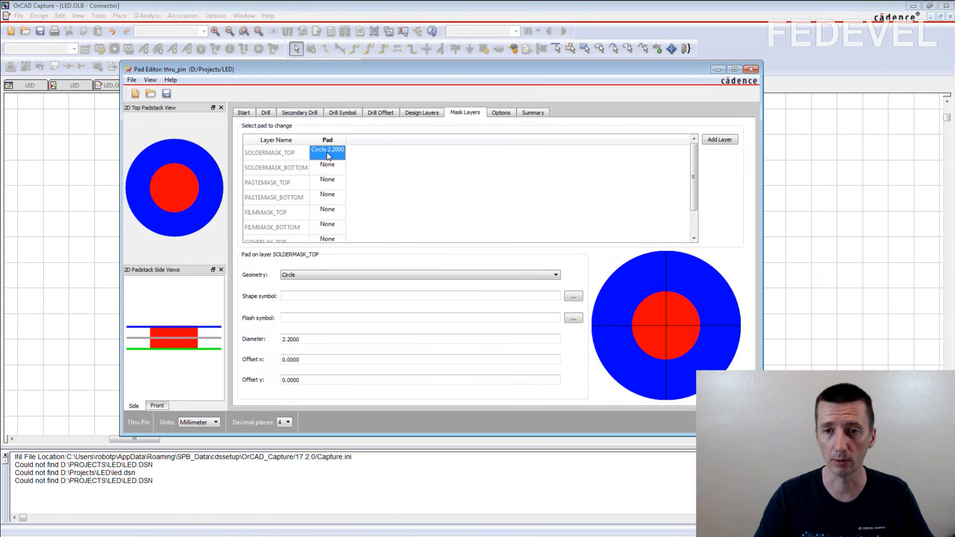
right_click(329, 154)
left_click(348, 160)
left_click(327, 166)
right_click(327, 167)
left_click(349, 185)
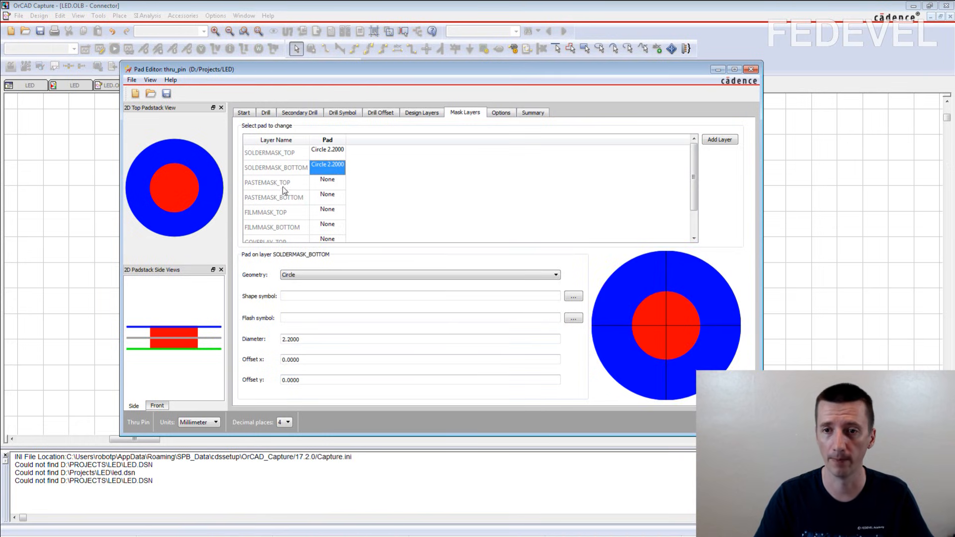
Review the padstack's options and summary, and save it as thru_pin in D:\Projects\LED.
left_click(499, 113)
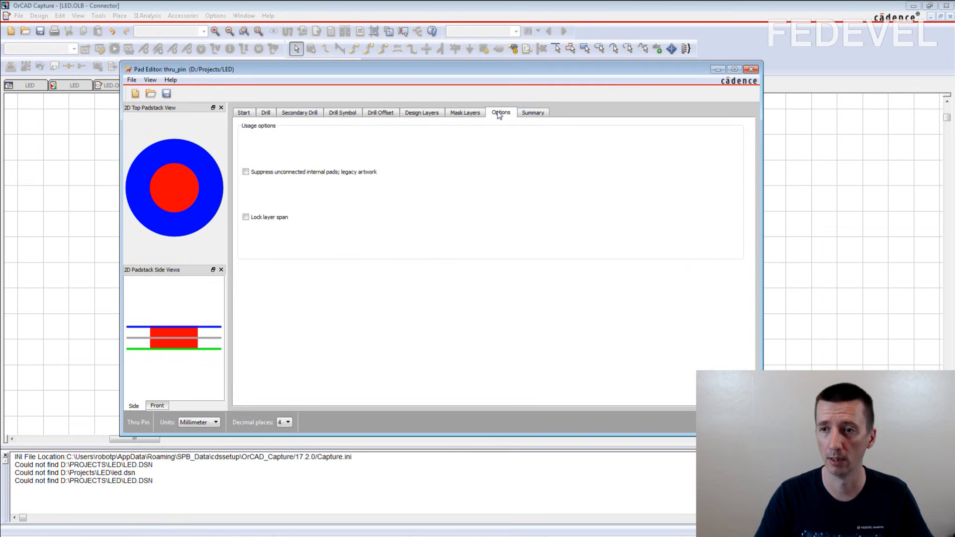
left_click(540, 115)
left_click(132, 80)
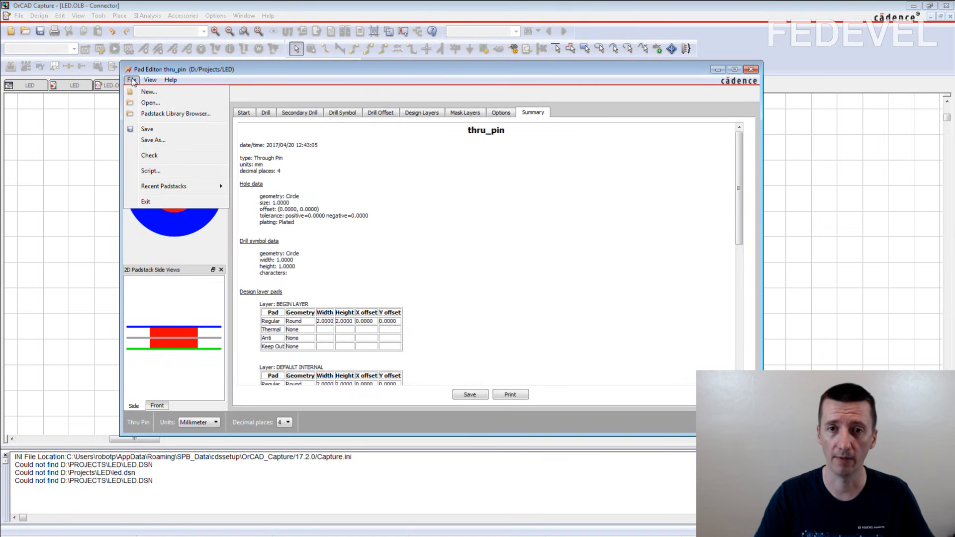
left_click(150, 140)
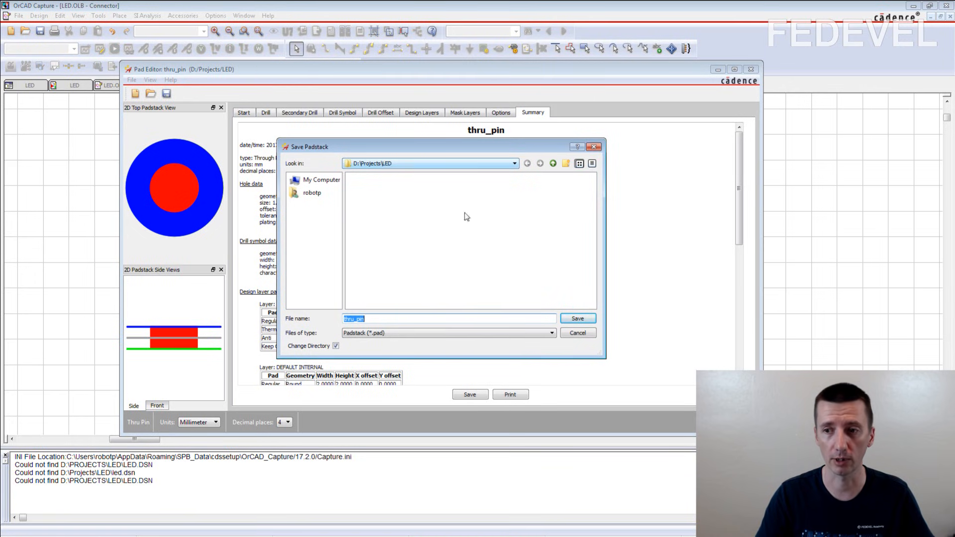
left_click(578, 319)
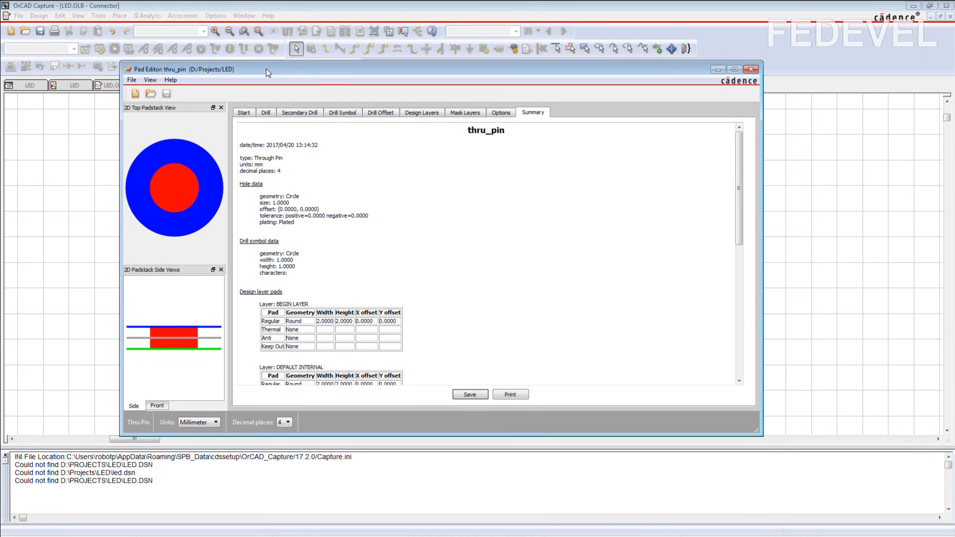
Create a new padstack named smd_pin with the padstack usage SMD Pin.
left_click(131, 80)
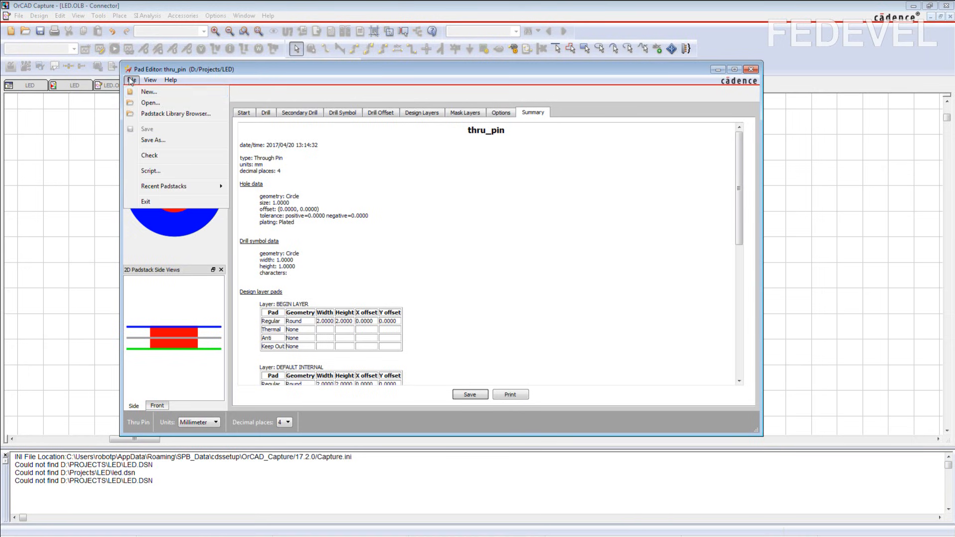
left_click(148, 92)
left_click(484, 268)
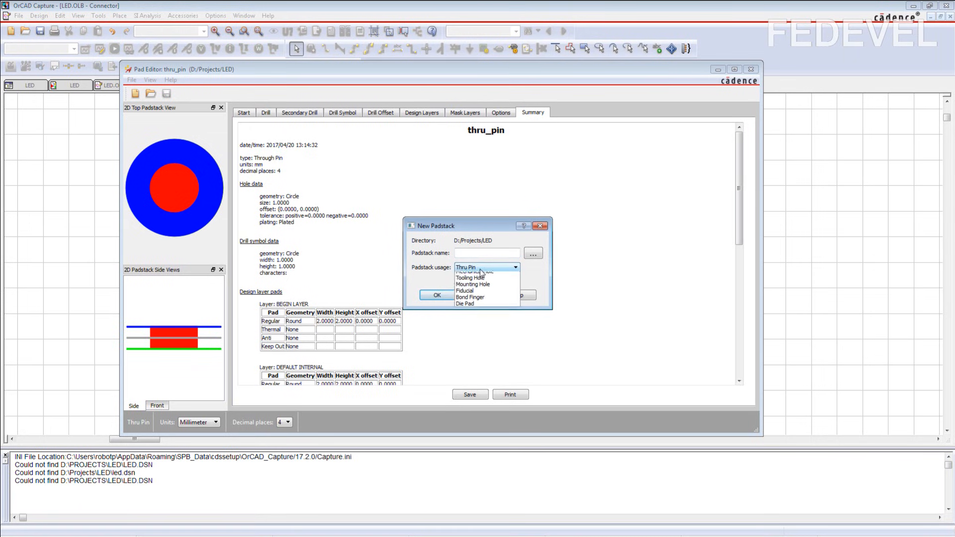
left_click(474, 282)
left_click(472, 254)
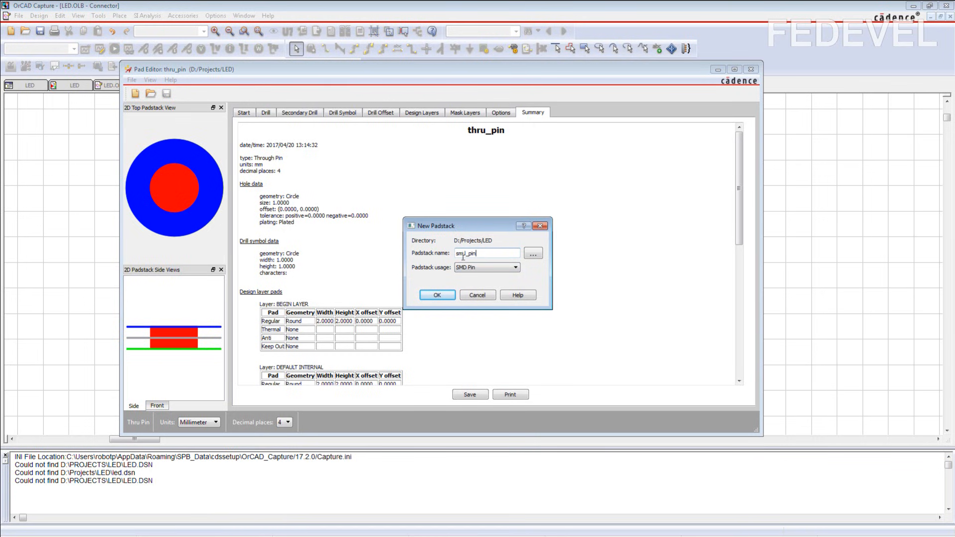
left_click(435, 295)
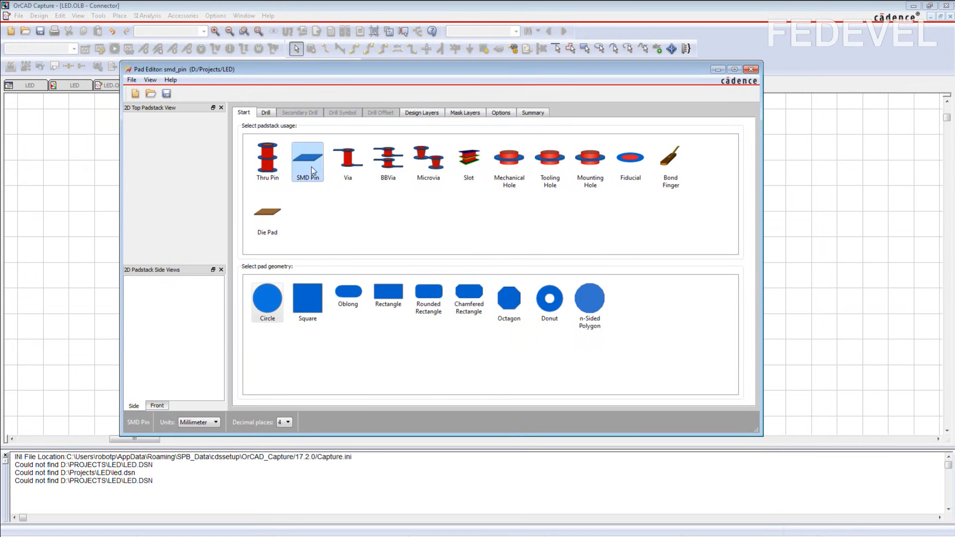
Choose the Rectangle pad geometry and define the BEGIN LAYER regular pad as a Rectangle 0.7 mm wide and 1.3 mm high.
left_click(391, 297)
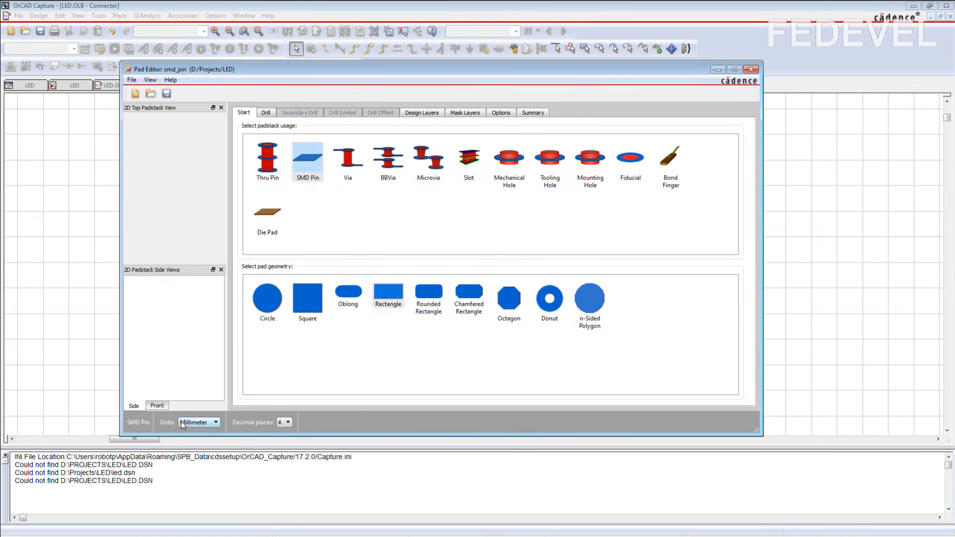
left_click(267, 113)
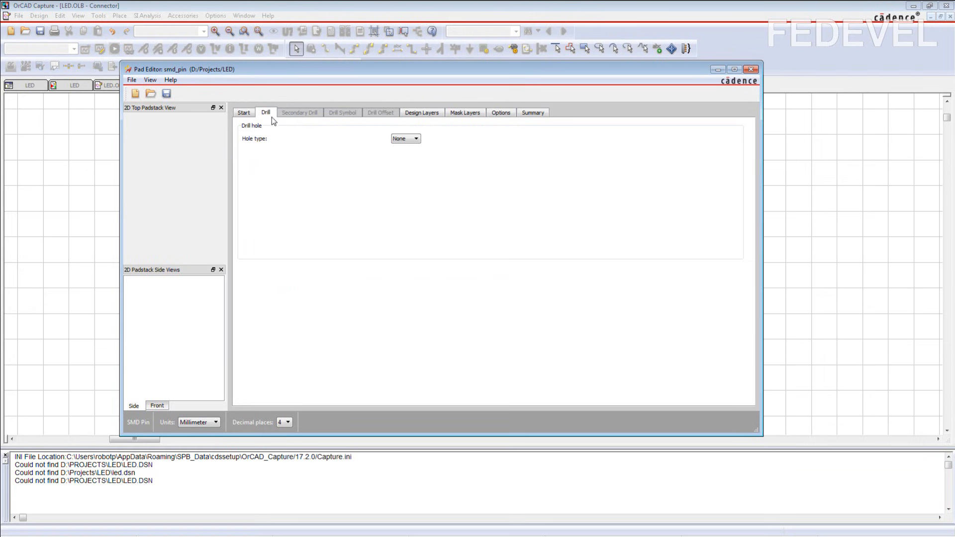
left_click(433, 114)
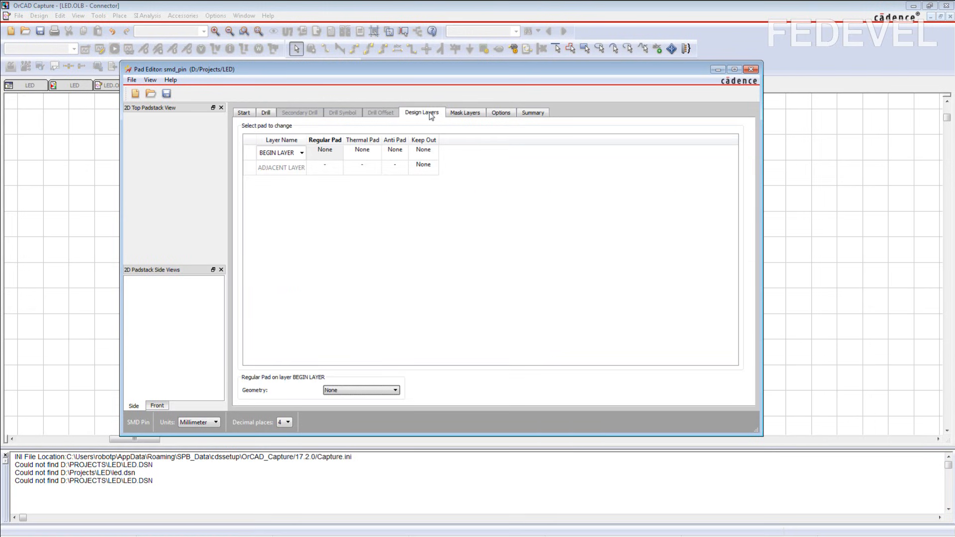
left_click(349, 391)
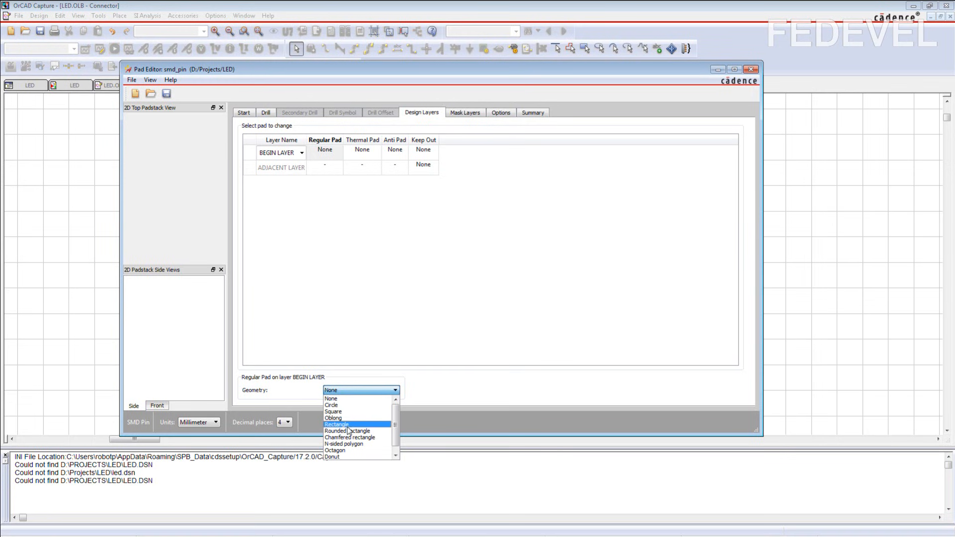
left_click(347, 424)
double_click(294, 330)
type("0.7")
key("Tab")
type("1.3")
key("Tab")
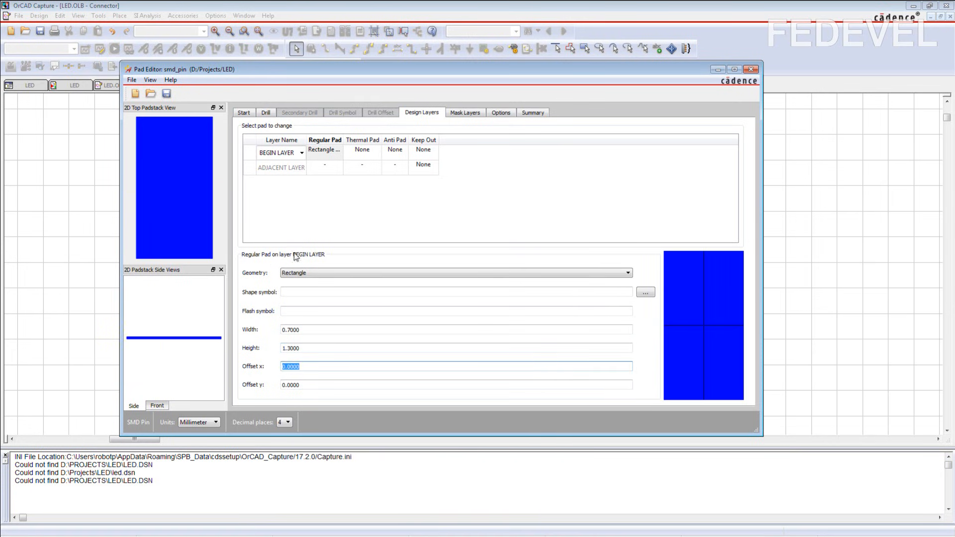
Define the SOLDERMASK_TOP pad as a Rectangle 0.9 mm wide and 1.5 mm high.
left_click(460, 116)
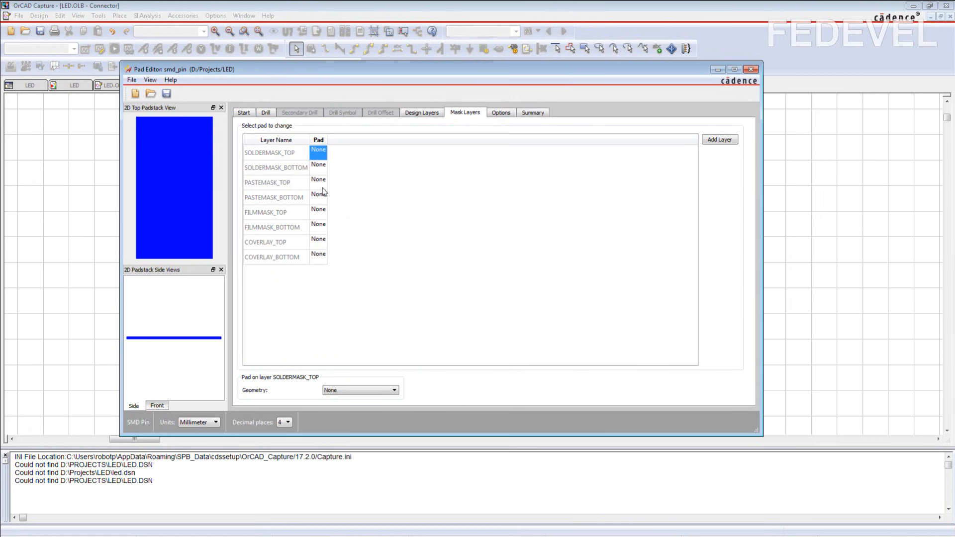
left_click(353, 390)
left_click(348, 425)
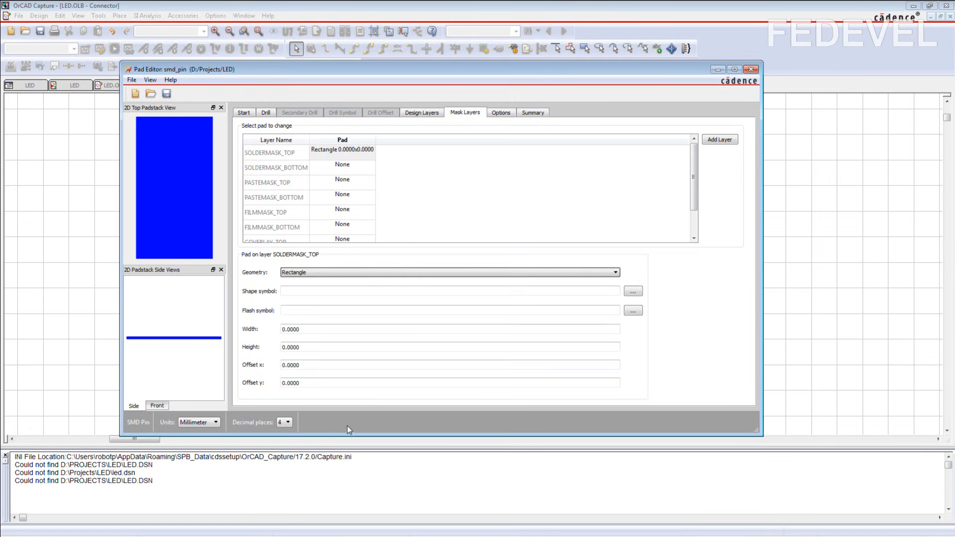
key("Tab")
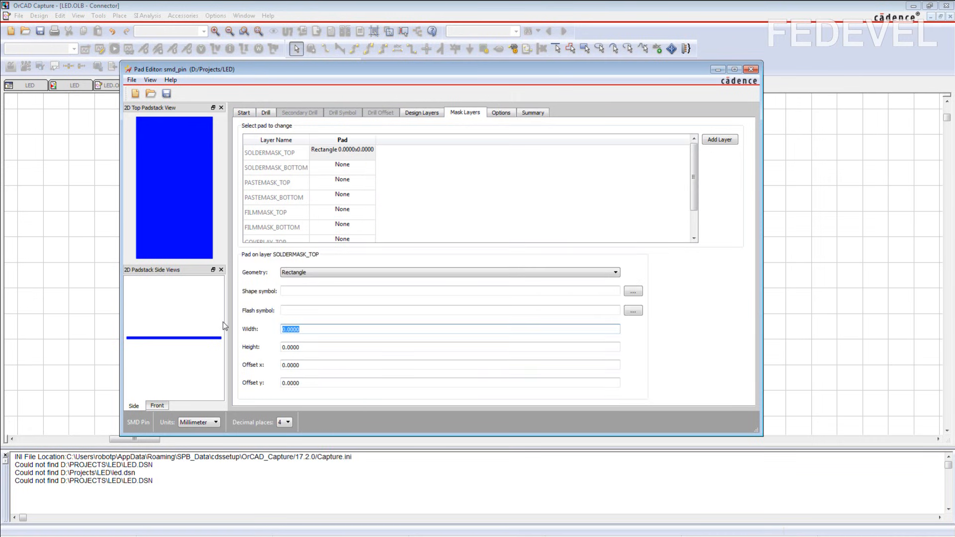
type("0.9")
key("Tab")
type("1.5")
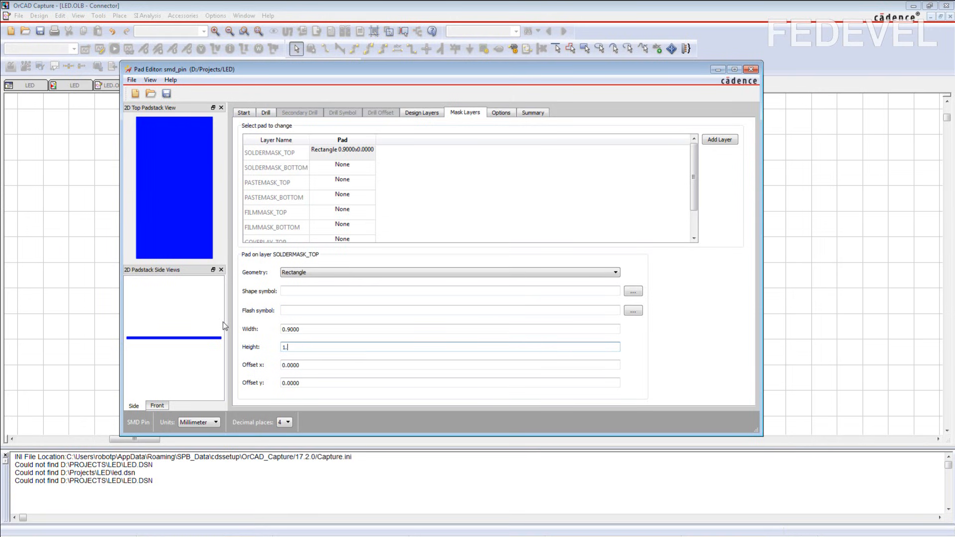
key("Tab")
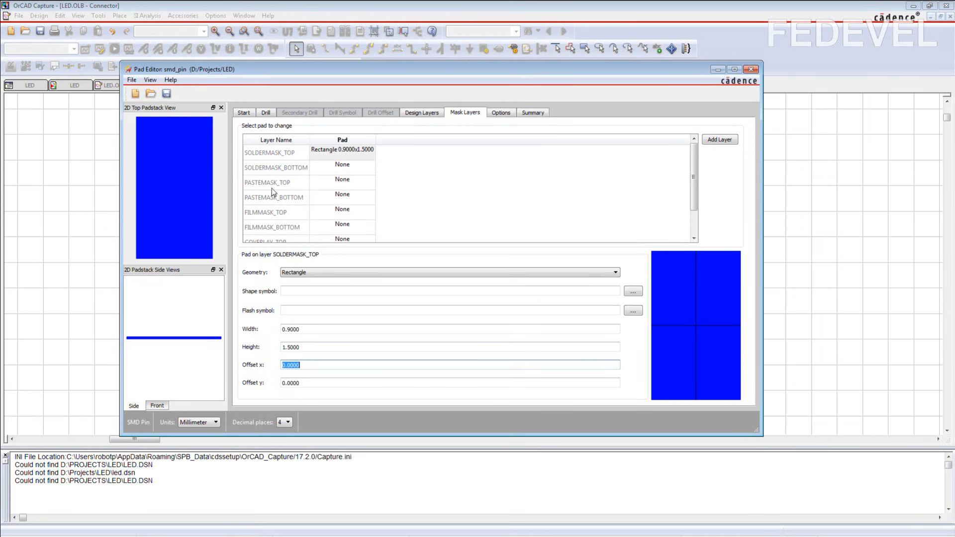
Define the PASTEMASK_TOP pad as a Rectangle 0.6 mm wide and 1.2 mm high.
left_click(324, 181)
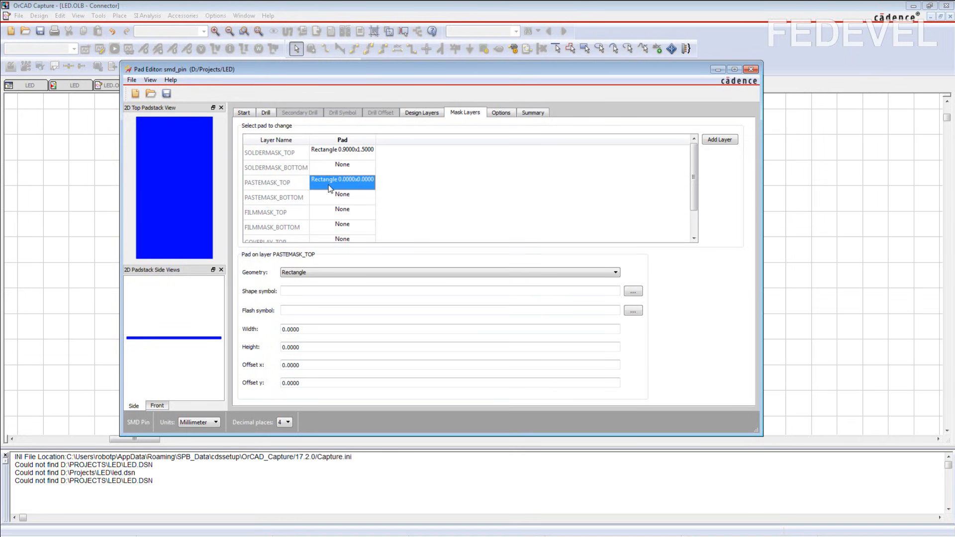
left_click(308, 330)
type("0.6")
key("Tab")
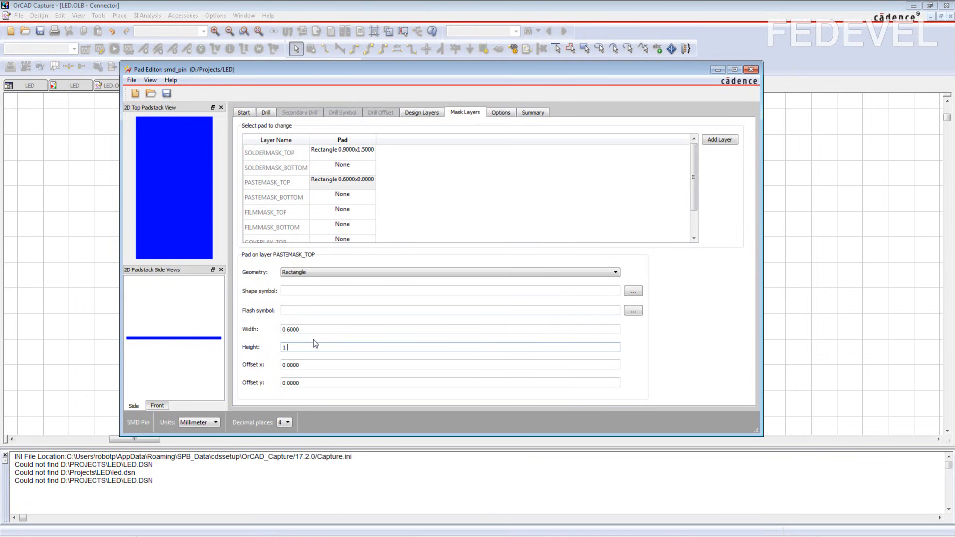
type("1.2")
key("Tab")
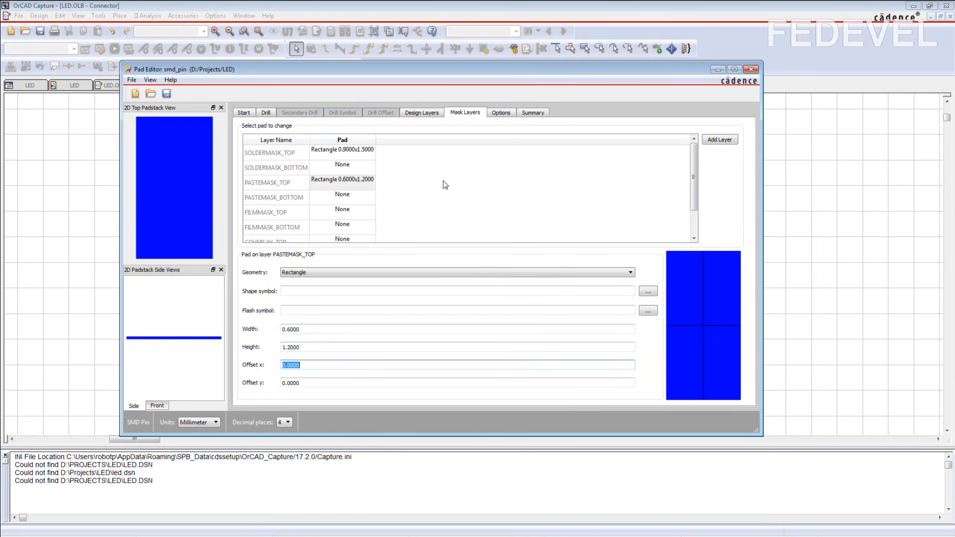
Review the smd_pin padstack's options and summary, and save the padstack.
left_click(502, 113)
left_click(531, 114)
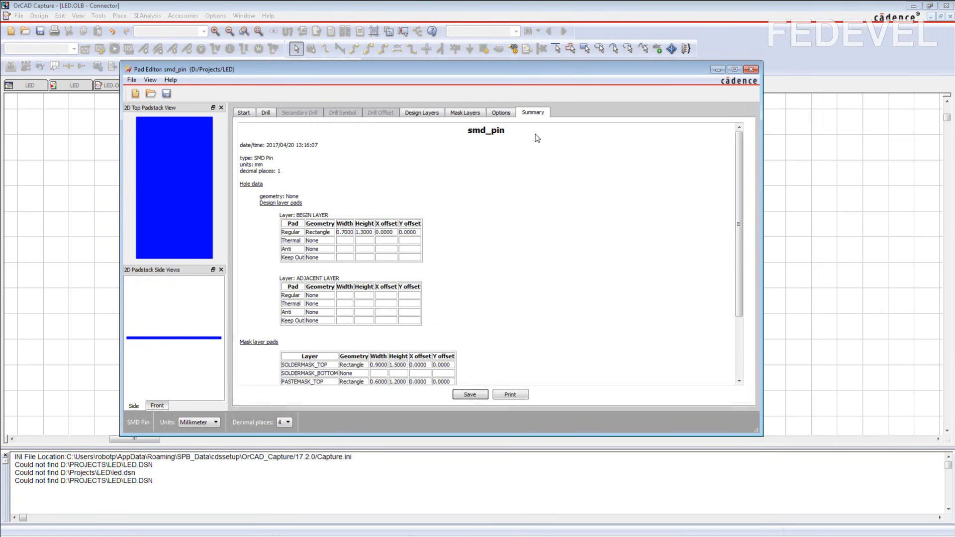
left_click(132, 81)
left_click(147, 130)
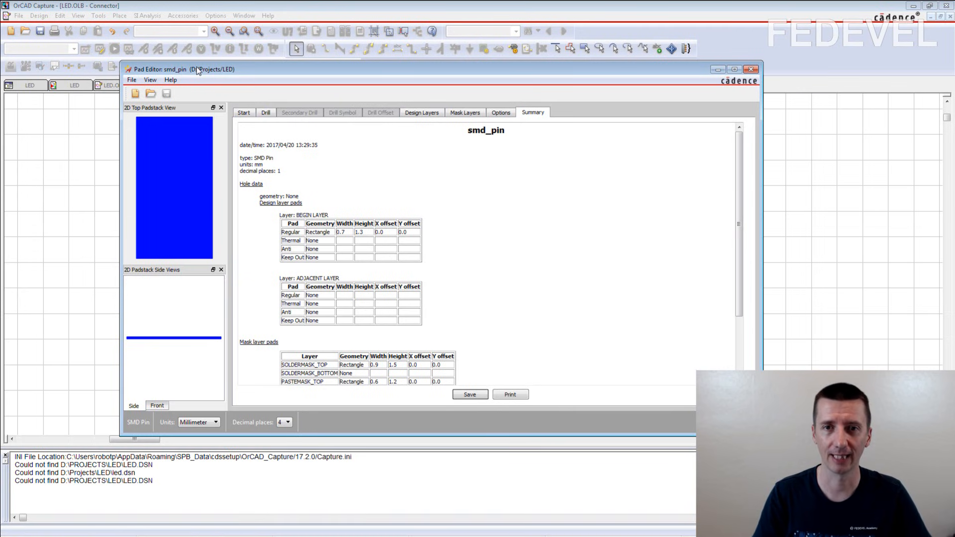
Create a new padstack named our_via with the padstack usage Via.
left_click(132, 79)
left_click(137, 94)
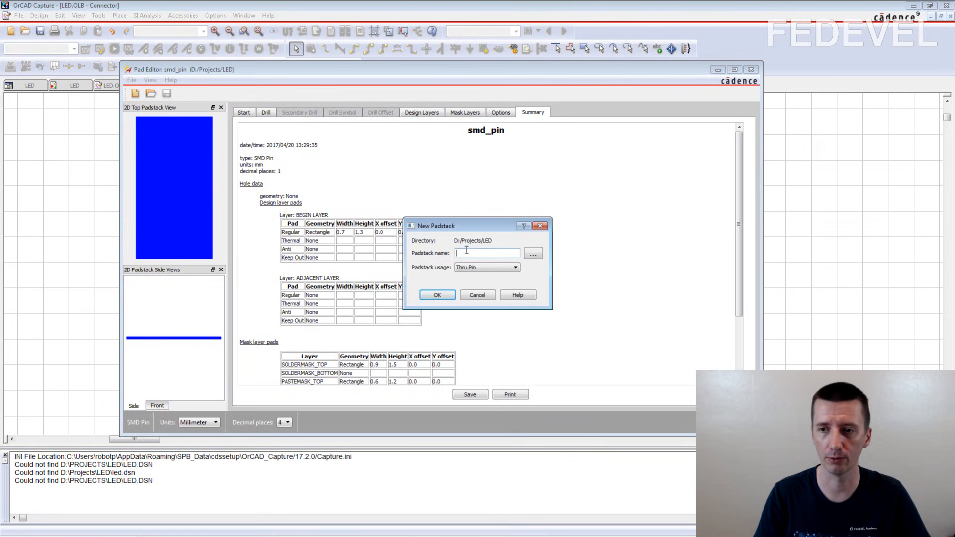
left_click(479, 267)
left_click(481, 291)
left_click(476, 255)
type("our")
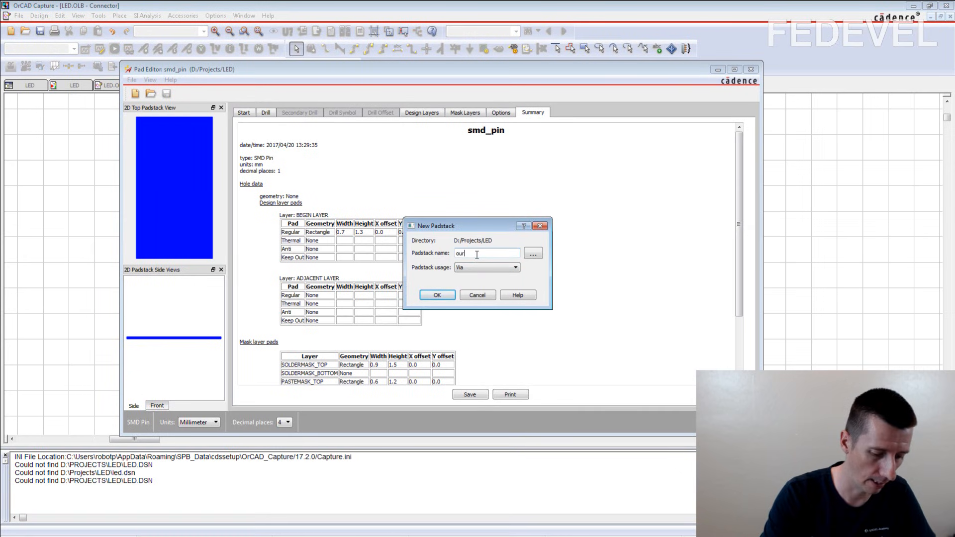
type("_via")
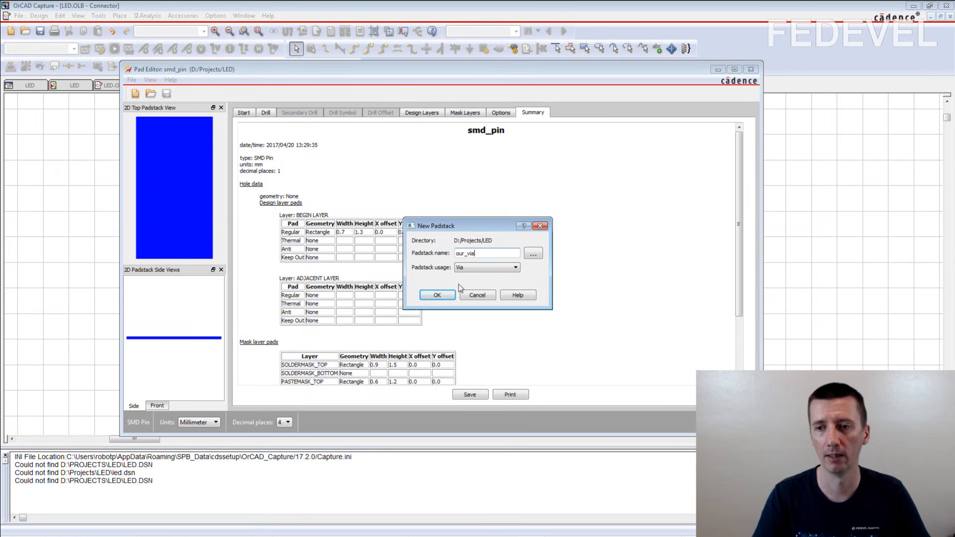
left_click(436, 296)
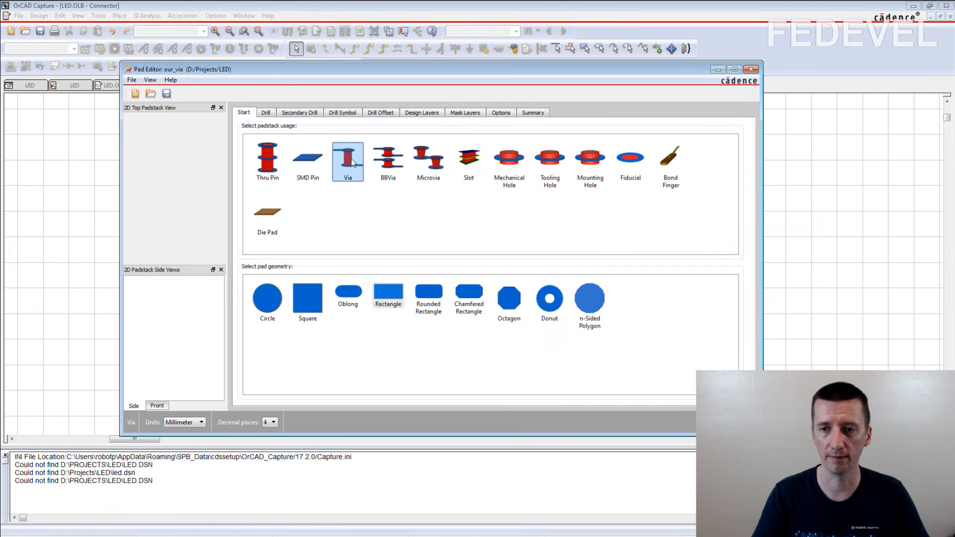
Choose the Circle pad geometry and set the drill hole's finished diameter to 0.2 mm.
left_click(276, 296)
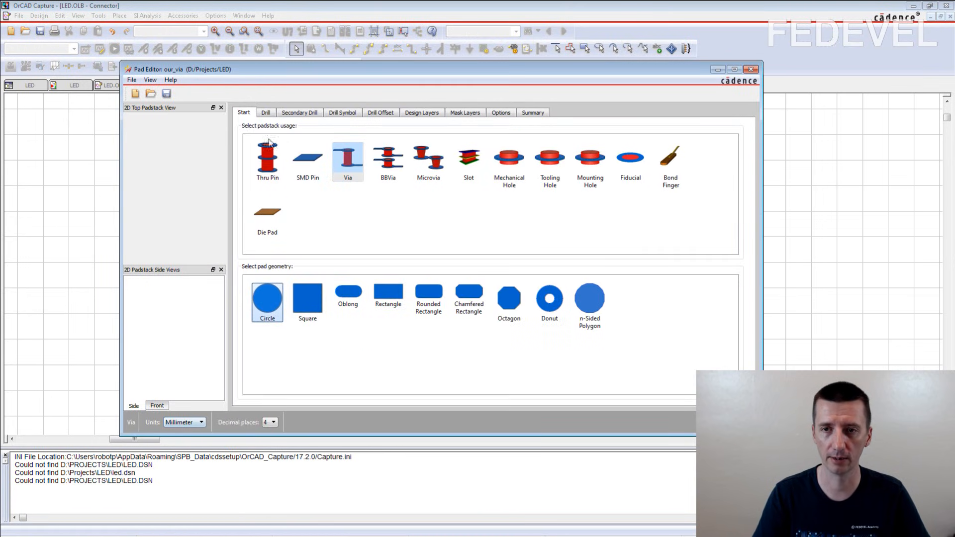
left_click(266, 113)
double_click(415, 199)
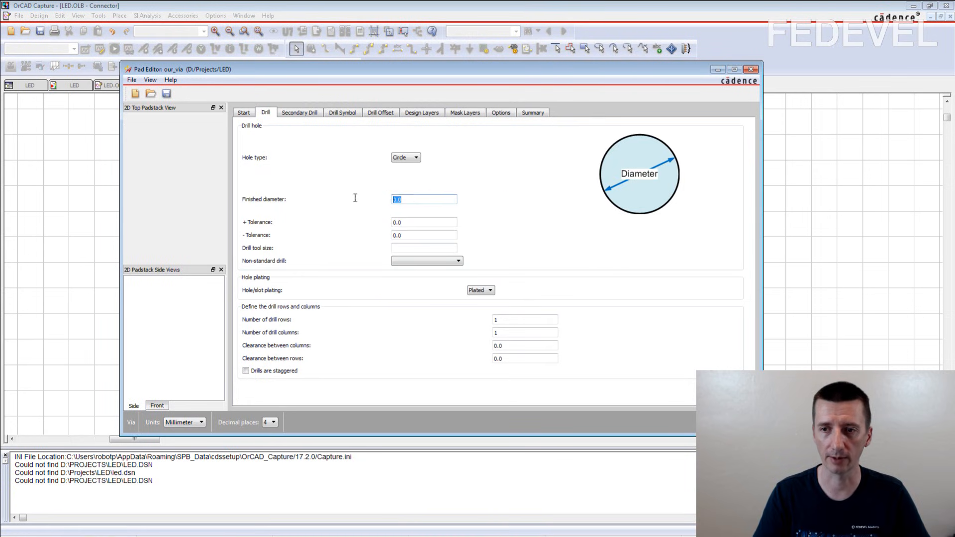
type("0.2")
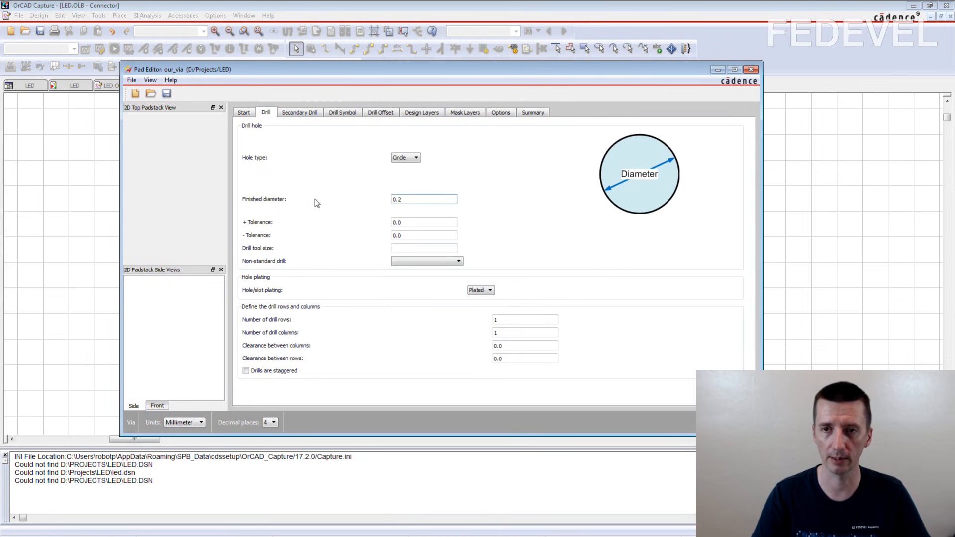
Define the via's drill symbol as a Circle with a 0.2 mm figure diameter, and check the drill offset.
left_click(308, 115)
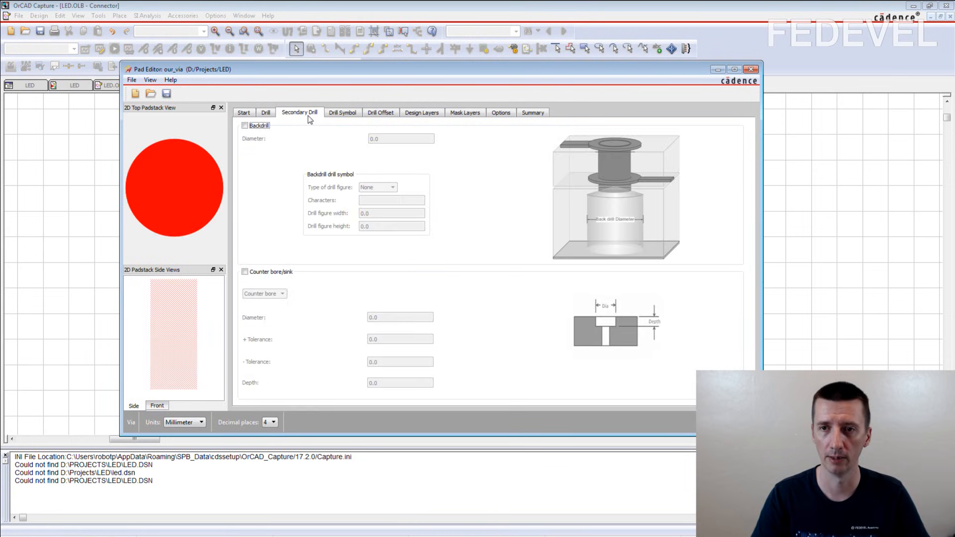
left_click(343, 113)
left_click(510, 143)
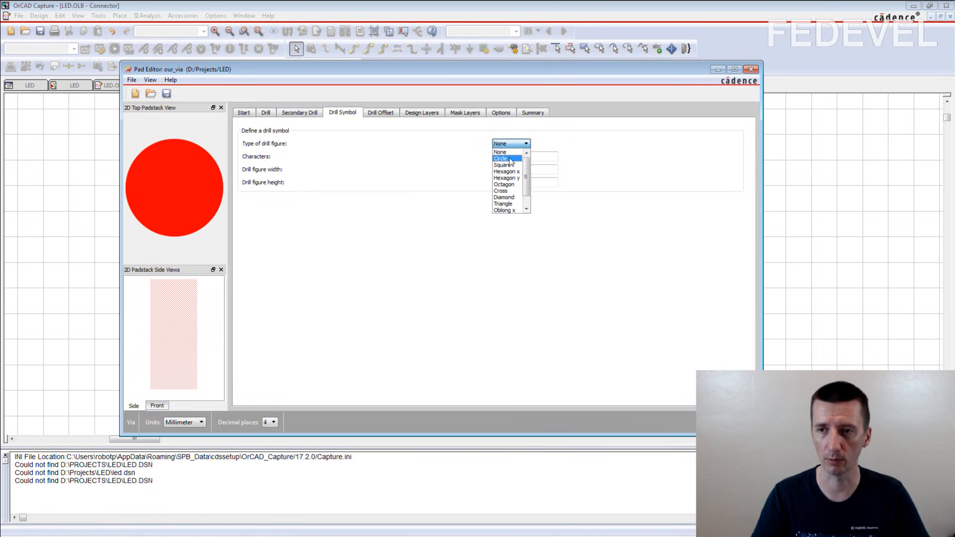
left_click(512, 157)
double_click(516, 170)
type("0.2")
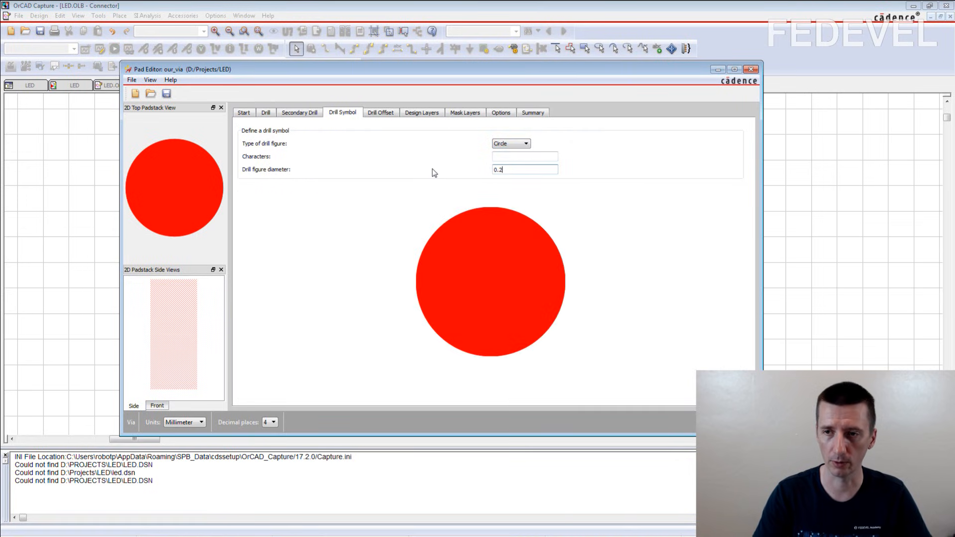
left_click(383, 114)
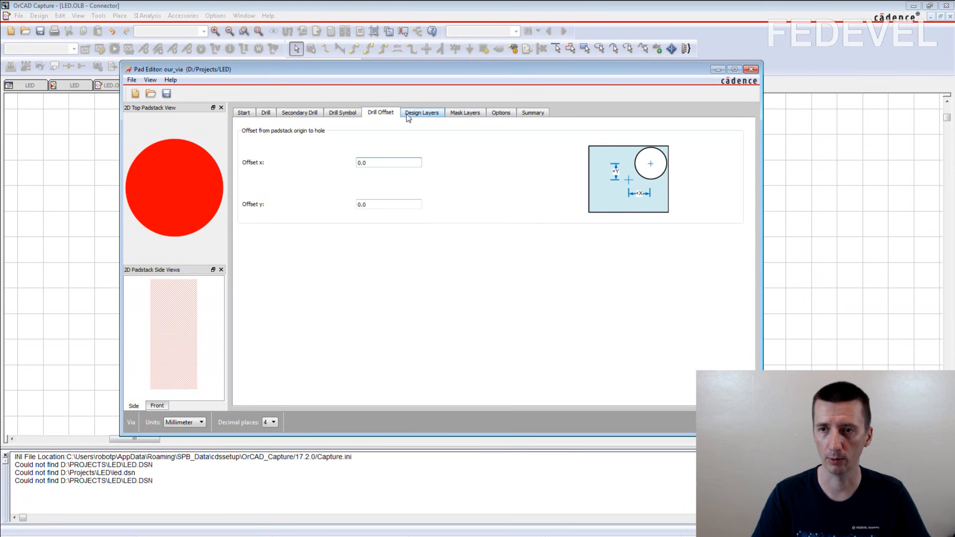
Define the BEGIN LAYER regular pad as a Circle 0.5 mm in diameter.
left_click(421, 114)
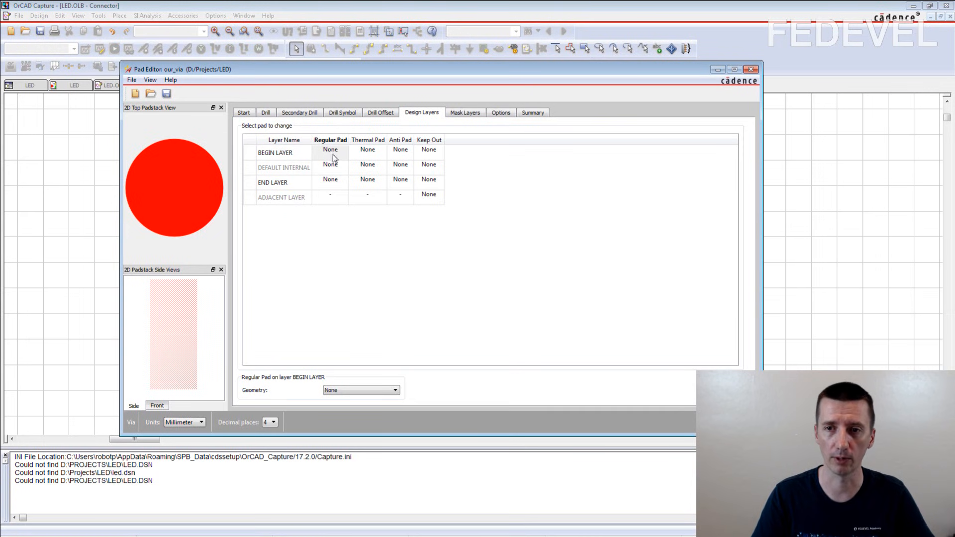
left_click(341, 391)
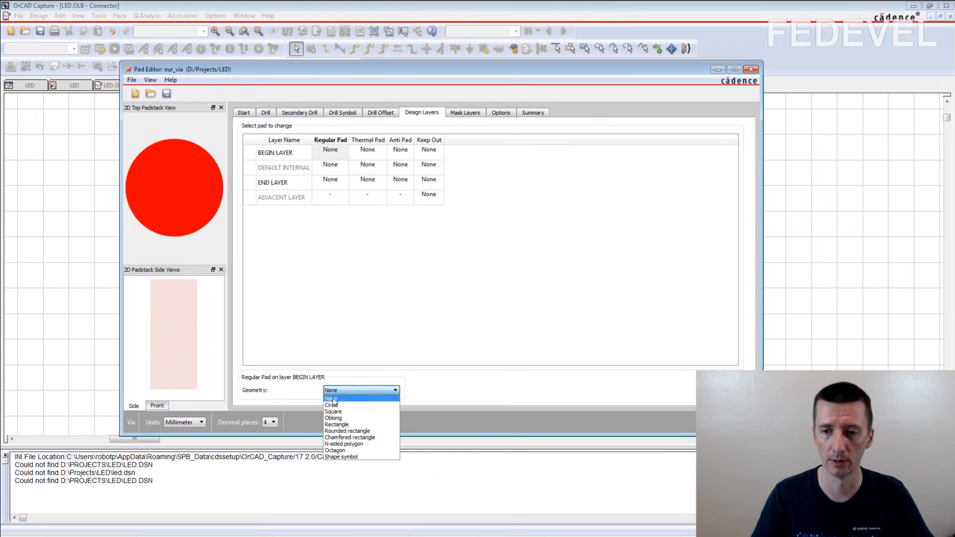
left_click(332, 405)
double_click(293, 340)
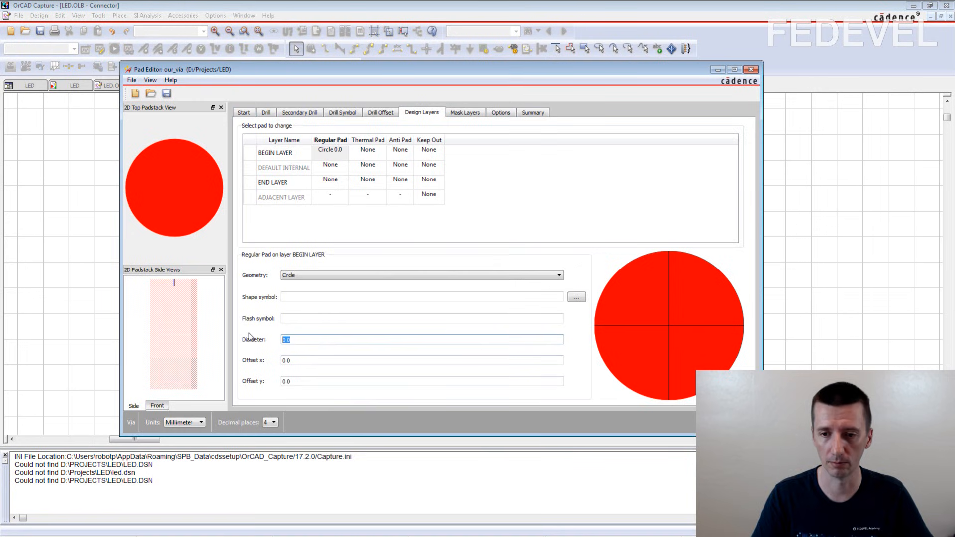
type("0.5")
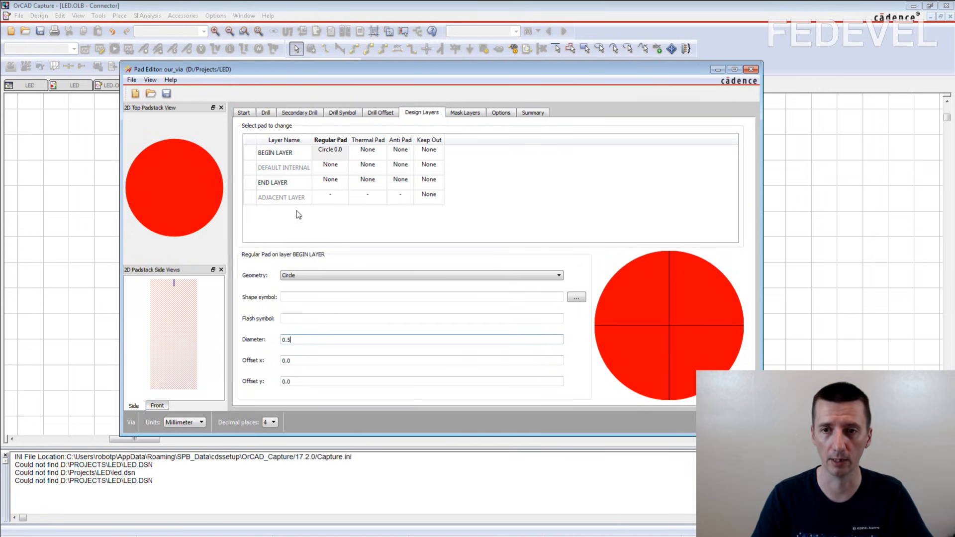
Copy the BEGIN LAYER regular pad definition to DEFAULT INTERNAL and END LAYER.
right_click(327, 155)
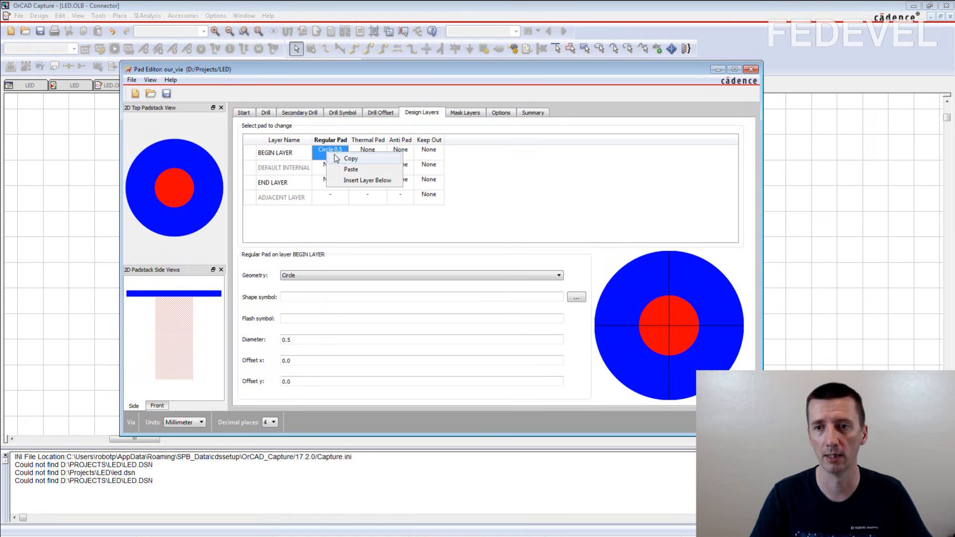
left_click(344, 159)
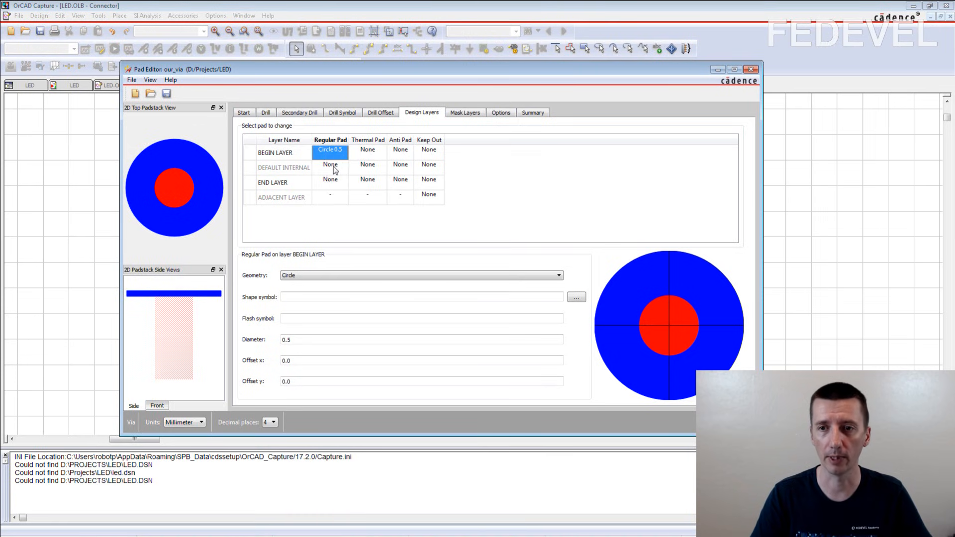
right_click(334, 168)
left_click(351, 182)
right_click(333, 183)
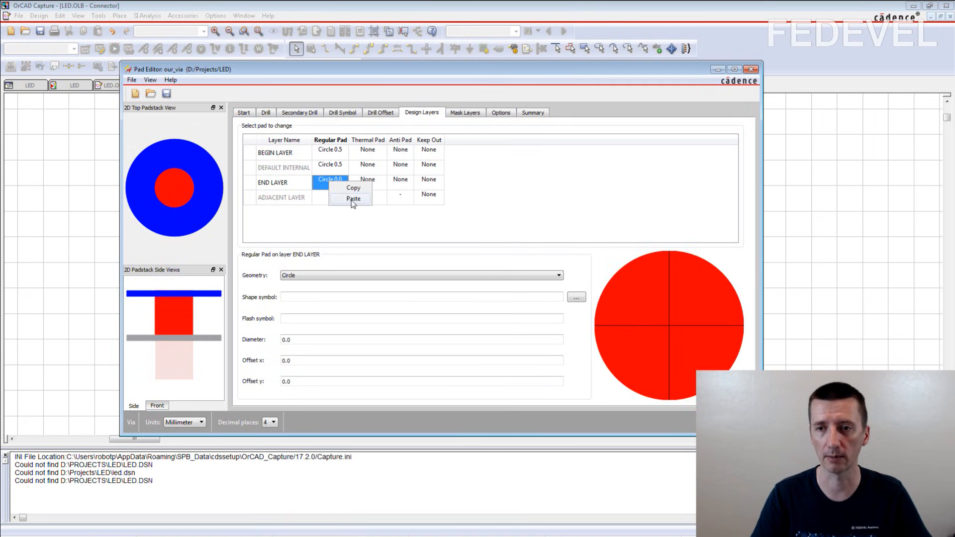
left_click(351, 197)
Leave the mask layers undefined, review the via's options and summary, and save the our_via padstack.
left_click(457, 113)
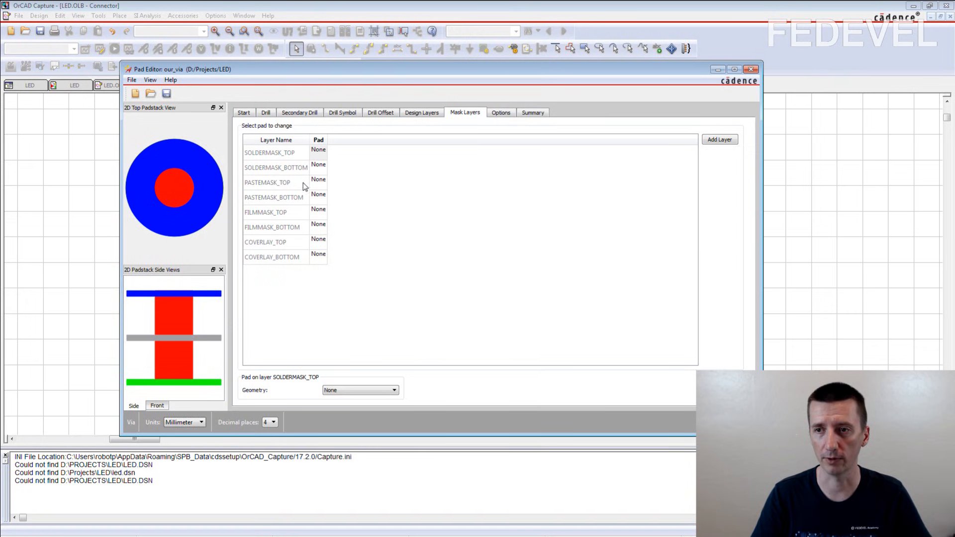
left_click(501, 114)
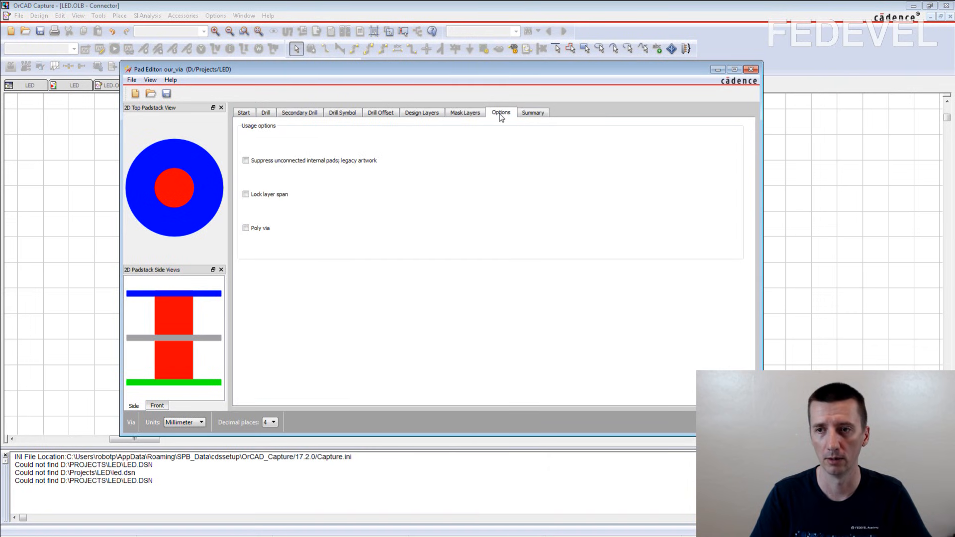
left_click(536, 114)
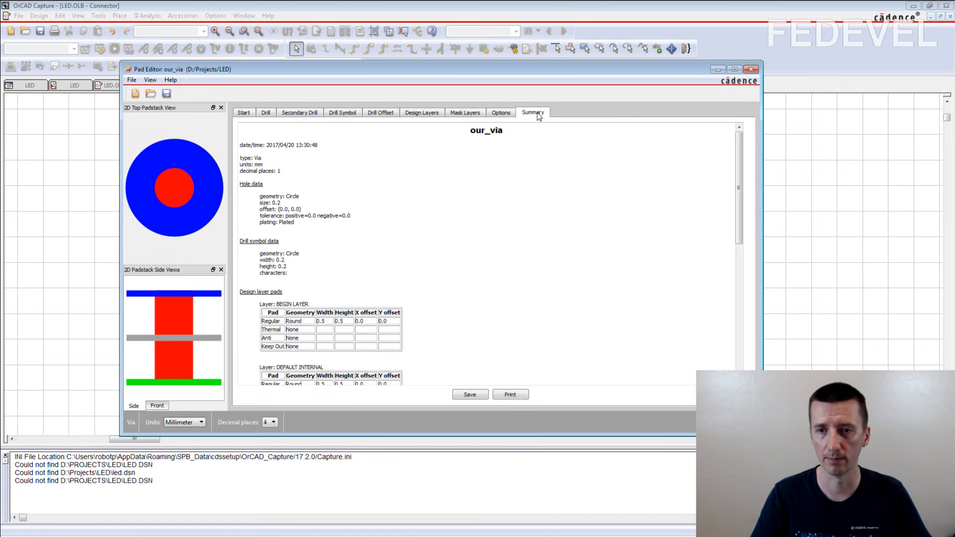
left_click(132, 79)
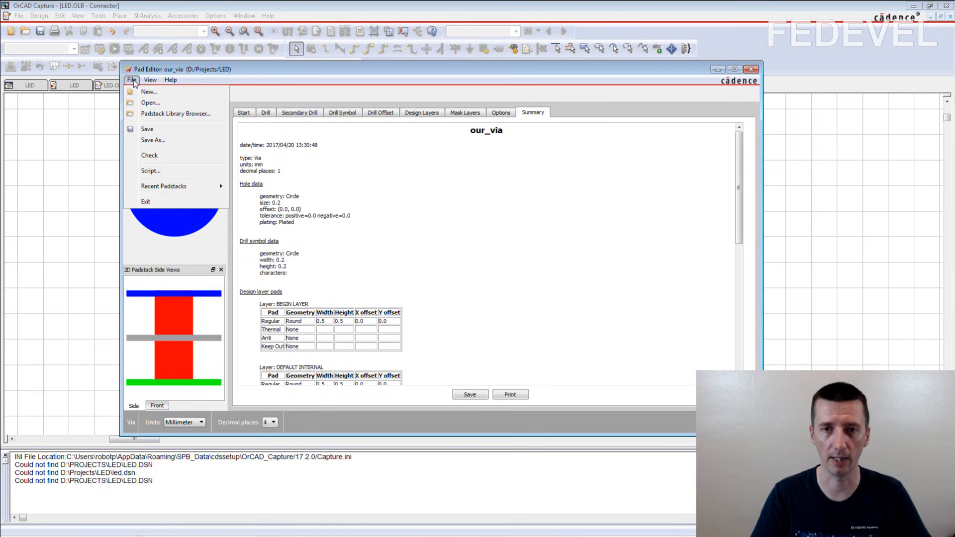
left_click(142, 128)
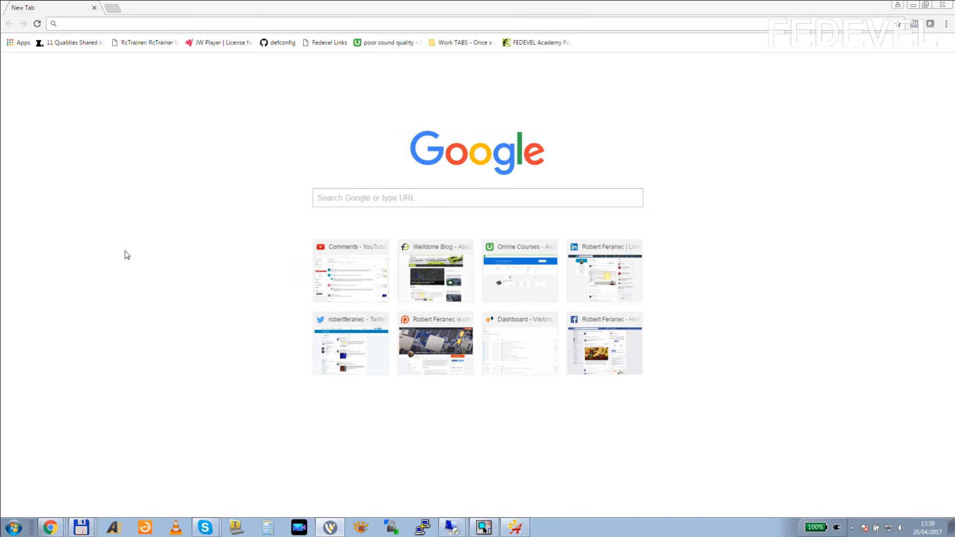
Launch PCB Editor from the Cadence Release 17.2-2016 Allegro Products using the OrCAD PCB Designer Professional product.
left_click(13, 527)
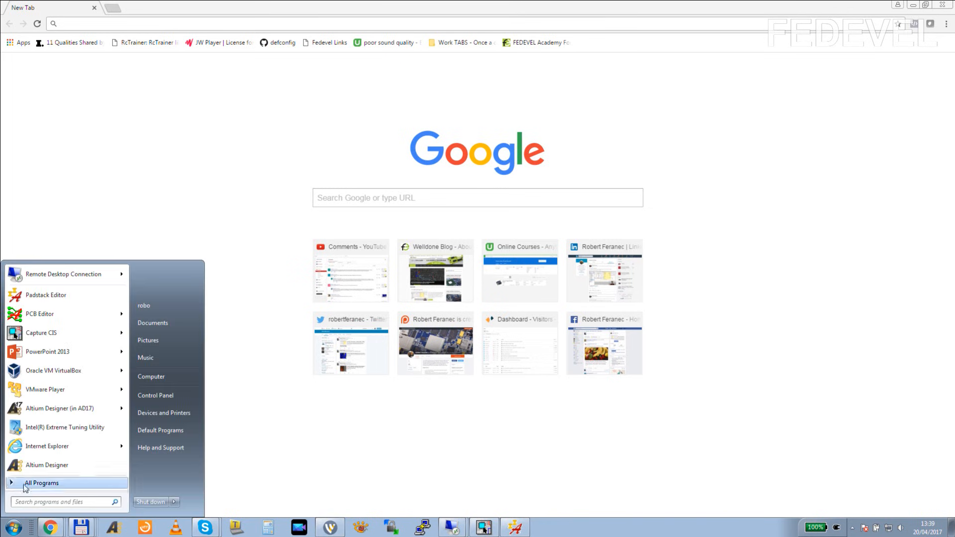
left_click(30, 482)
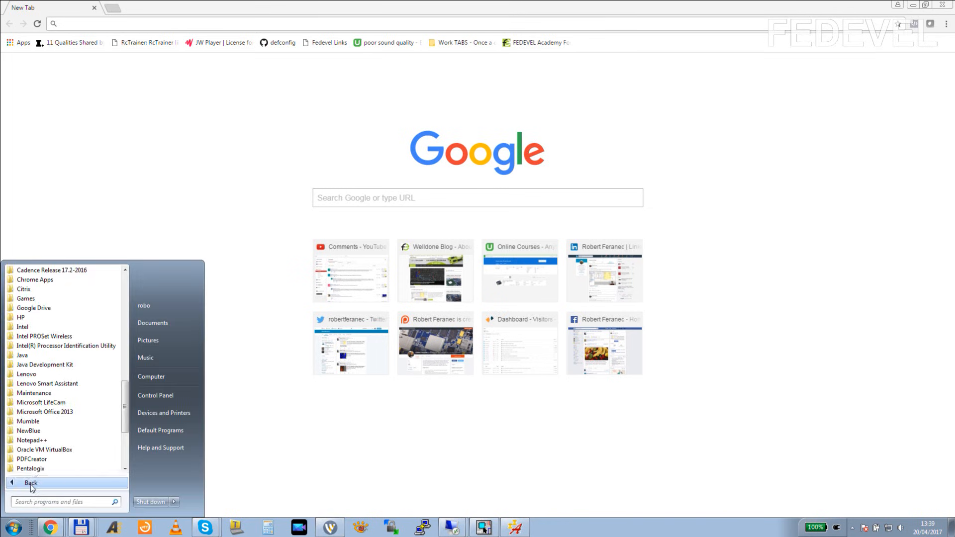
left_click(74, 271)
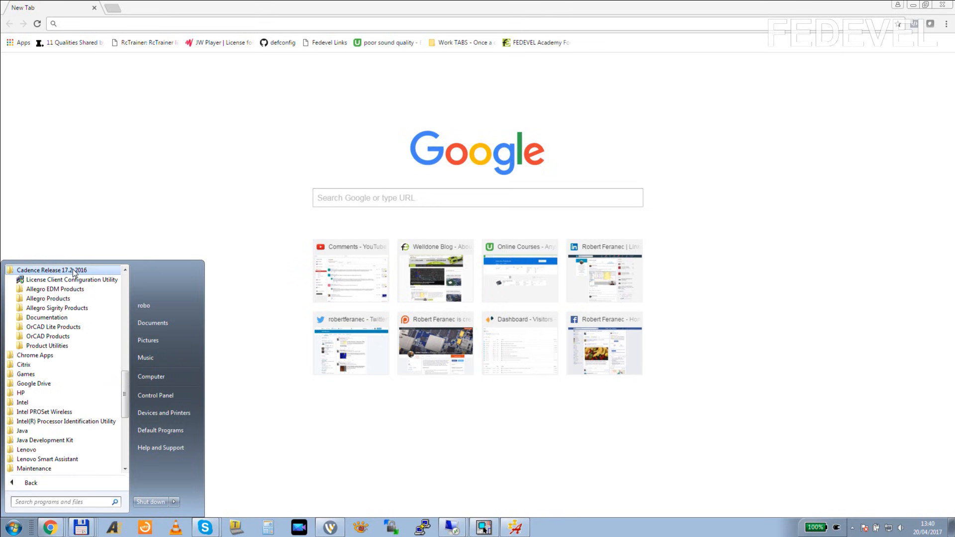
left_click(66, 299)
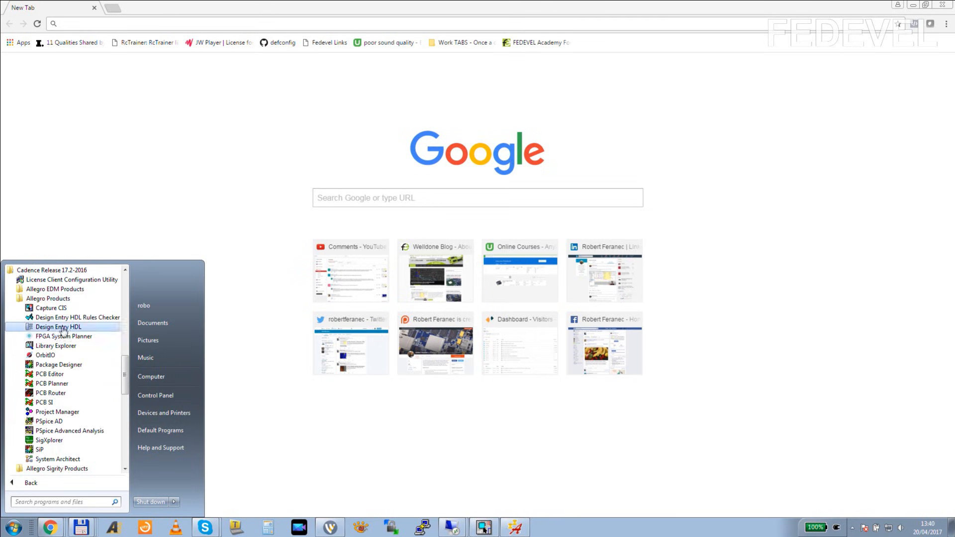
left_click(50, 374)
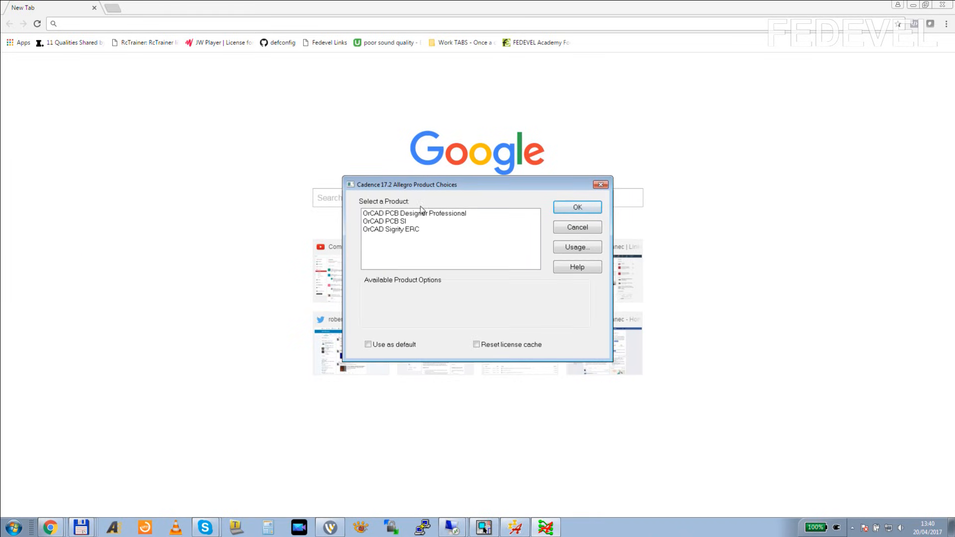
left_click(384, 214)
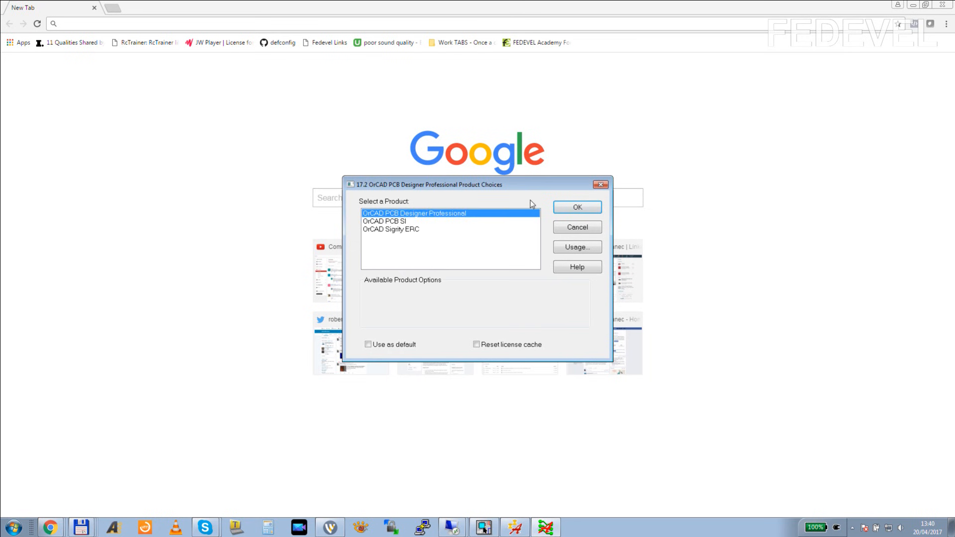
left_click(571, 208)
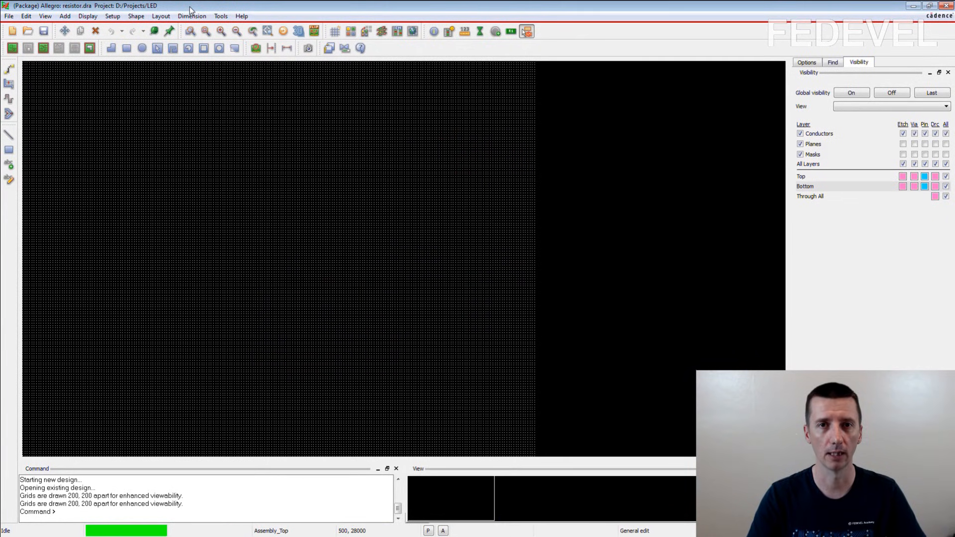
Create a new Package symbol (wizard) drawing named resistor in the LED project directory.
left_click(9, 16)
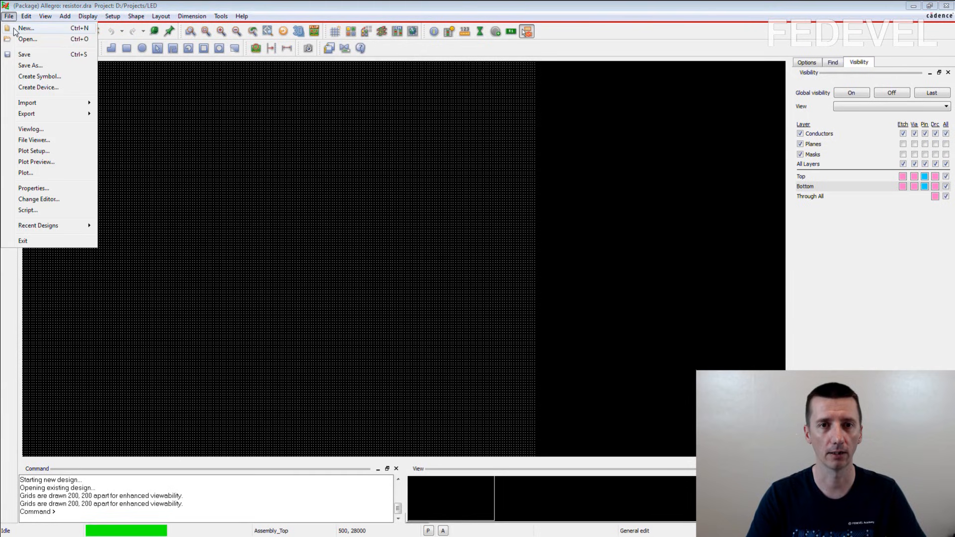
left_click(15, 29)
left_click(517, 284)
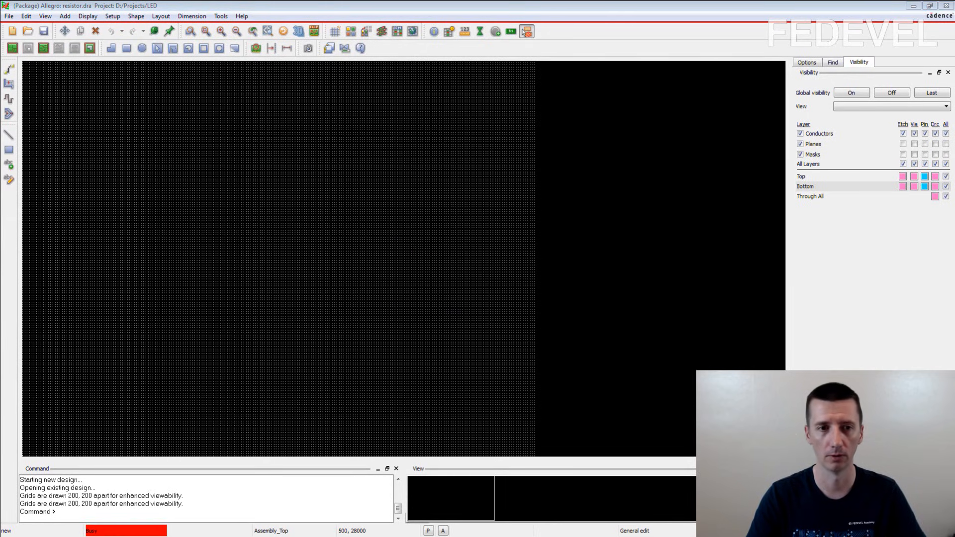
left_click(371, 213)
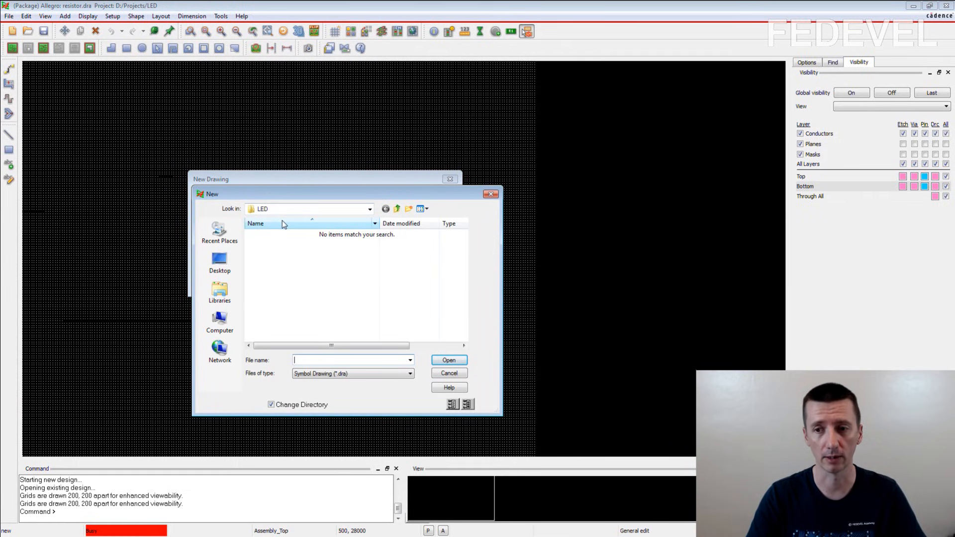
left_click(448, 361)
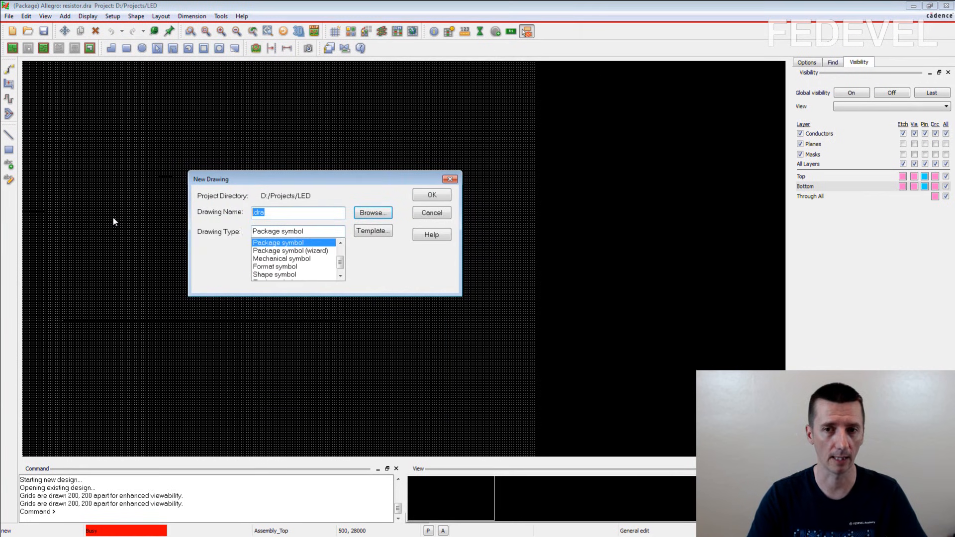
type("resistor")
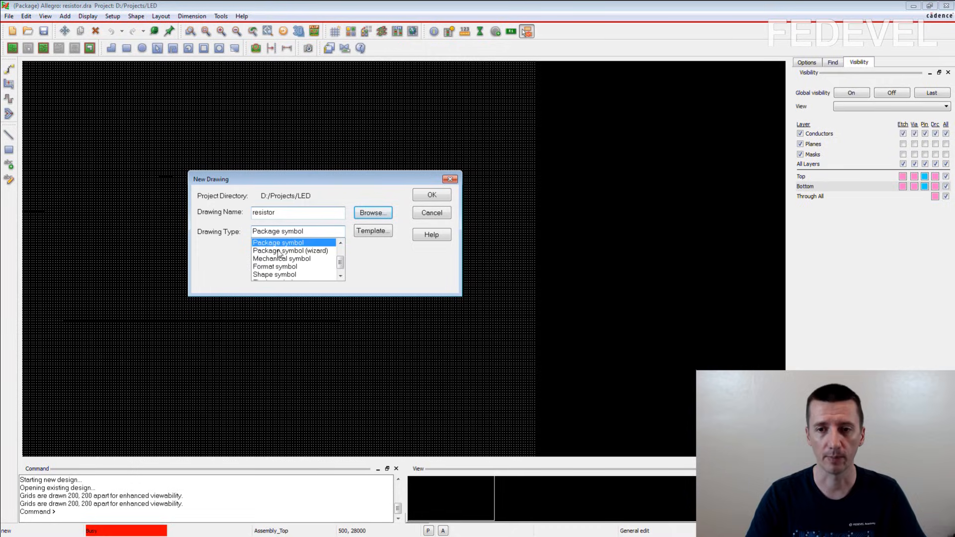
left_click(309, 251)
left_click(430, 195)
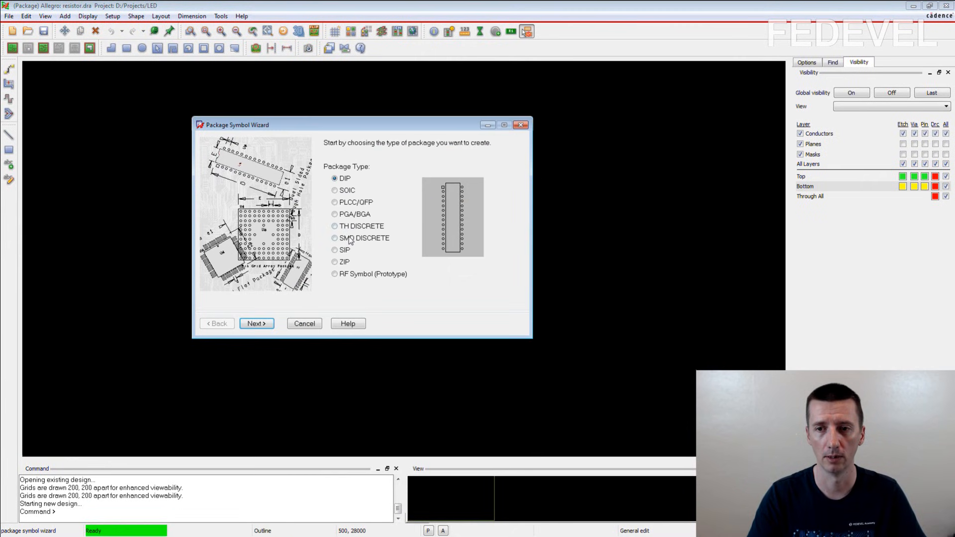
Choose SMD DISCRETE as the resistor's package type and load the default Cadence supplied template.
left_click(334, 238)
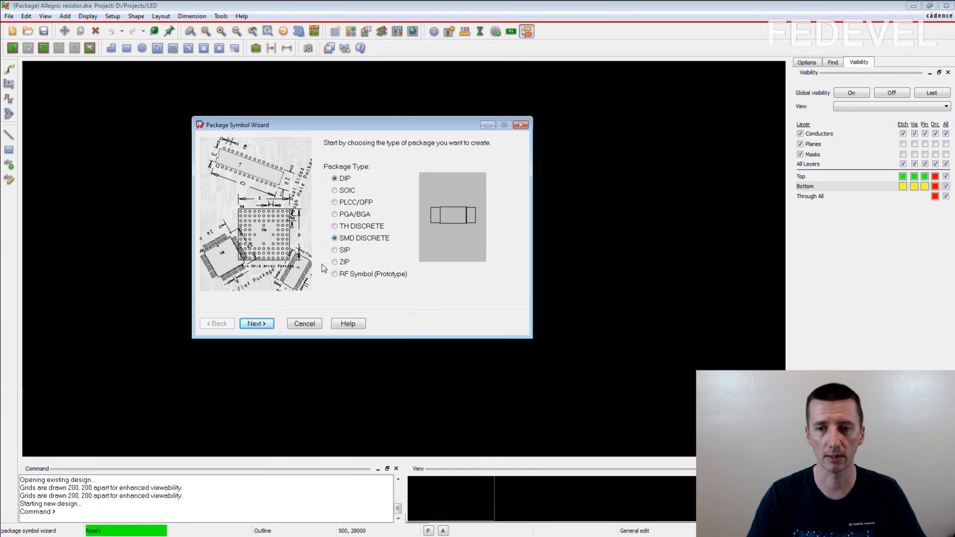
left_click(256, 324)
left_click(344, 257)
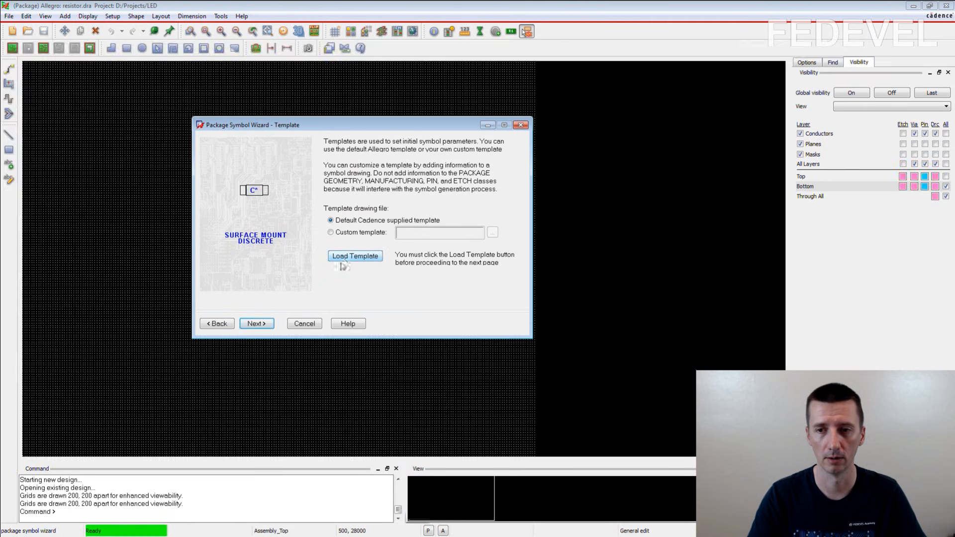
left_click(255, 323)
Set both the entry units and the package symbol units to Millimeter, with reference designator prefix R*.
left_click(357, 177)
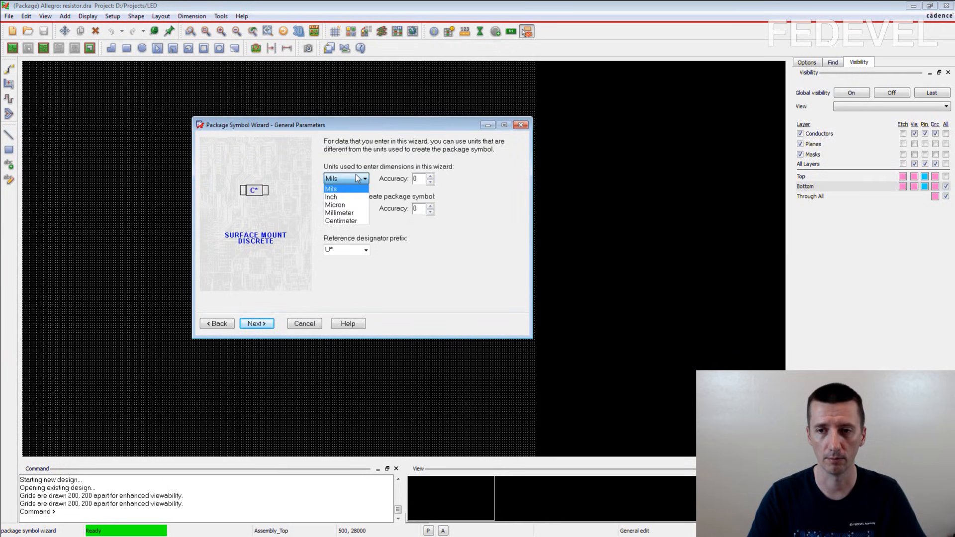
left_click(353, 212)
left_click(354, 209)
left_click(348, 244)
left_click(367, 250)
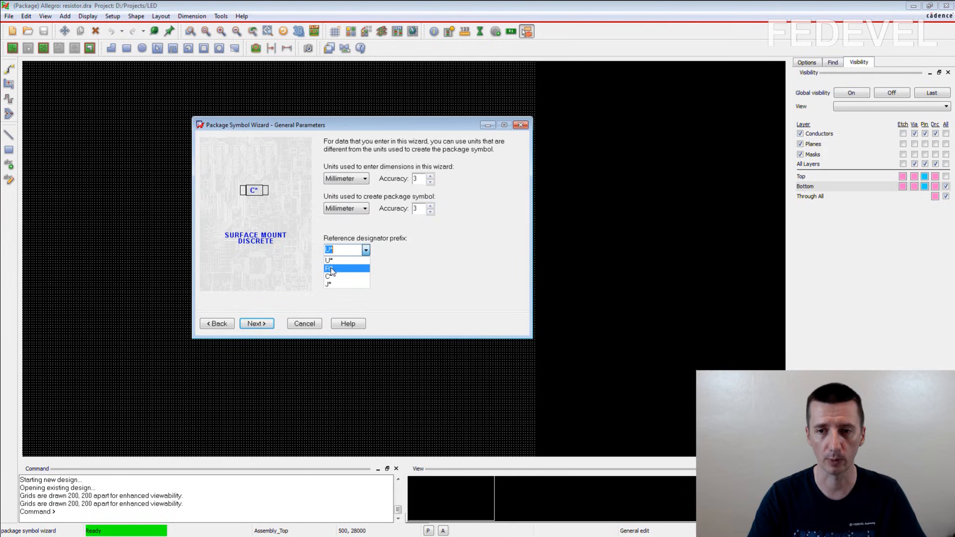
left_click(338, 269)
left_click(256, 324)
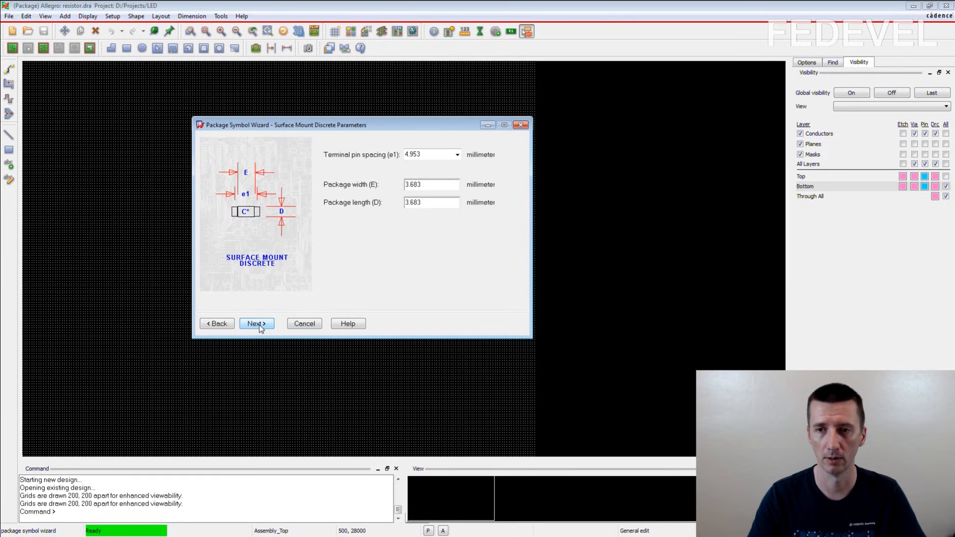
Set the resistor's terminal pin spacing to 1.9 mm, package width to 2 mm and package length to 1.25 mm.
double_click(413, 154)
type("1.9")
key("Tab")
type("2")
key("Tab")
type("1.25")
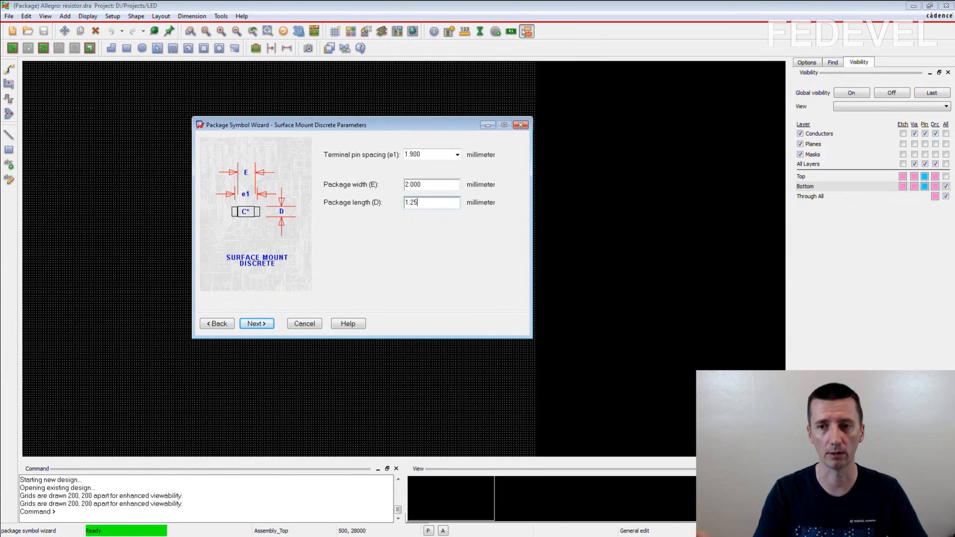
left_click(256, 324)
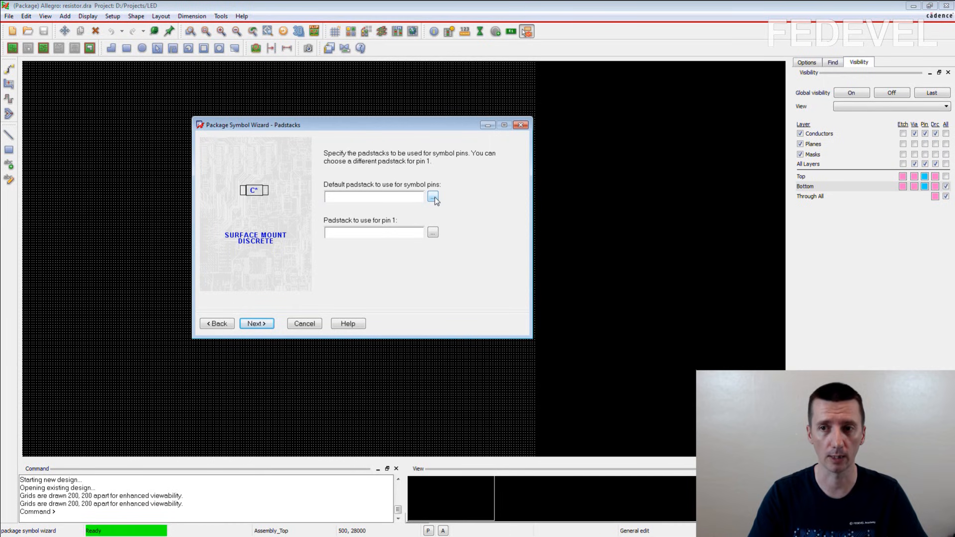
Filter the padstack library by smd_* and assign the smd_pin padstack to the resistor's symbol pins.
left_click(433, 198)
type("smd_*")
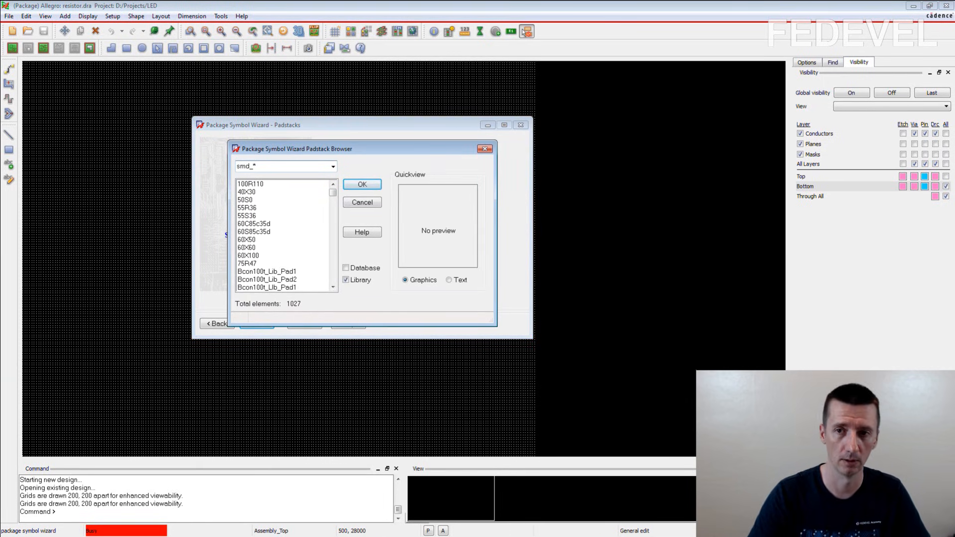
key("Return")
left_click(249, 184)
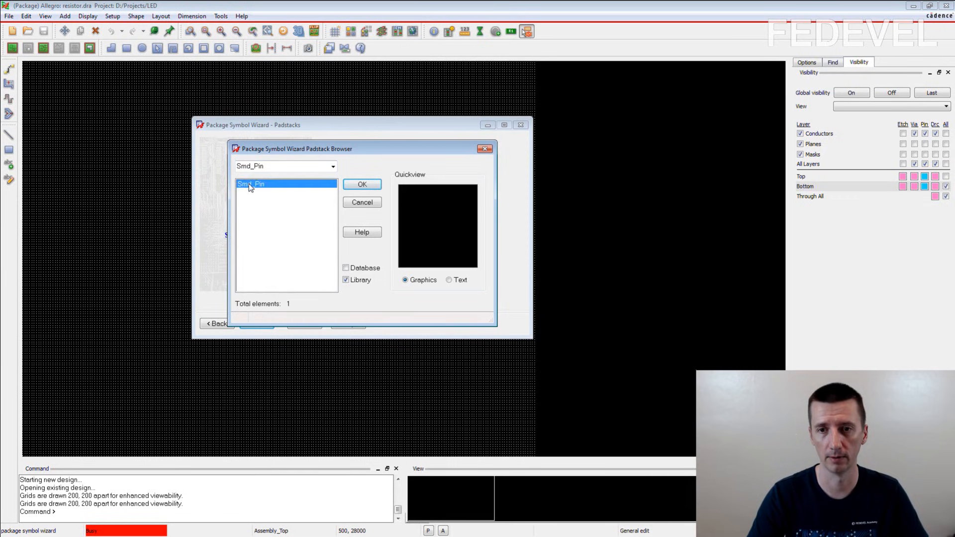
left_click(359, 184)
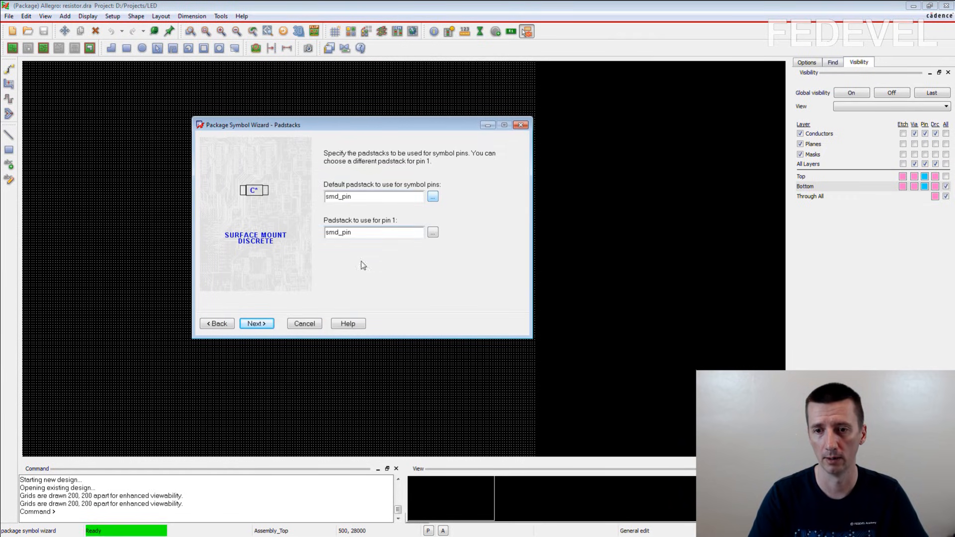
left_click(256, 324)
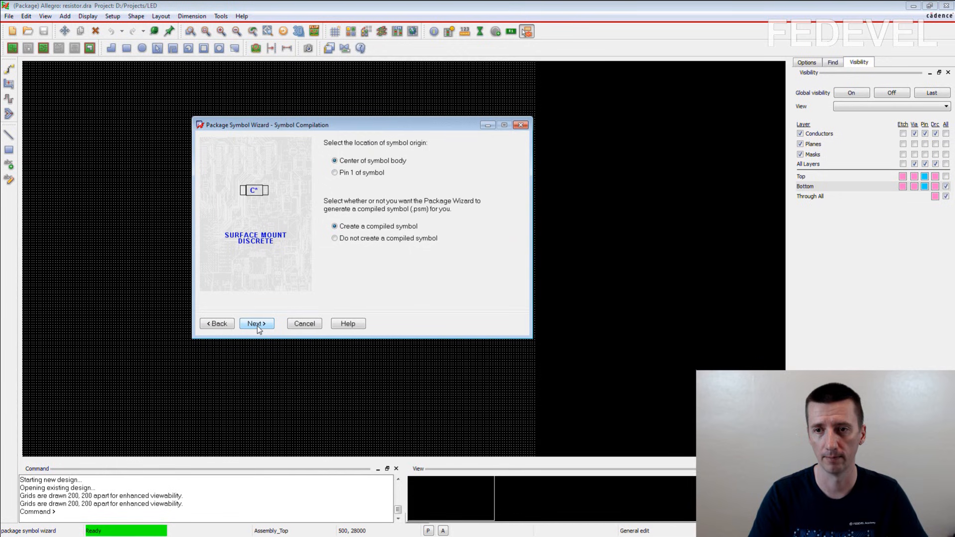
Generate the compiled resistor symbol with its origin at the center of the body, and save the drawing.
left_click(257, 324)
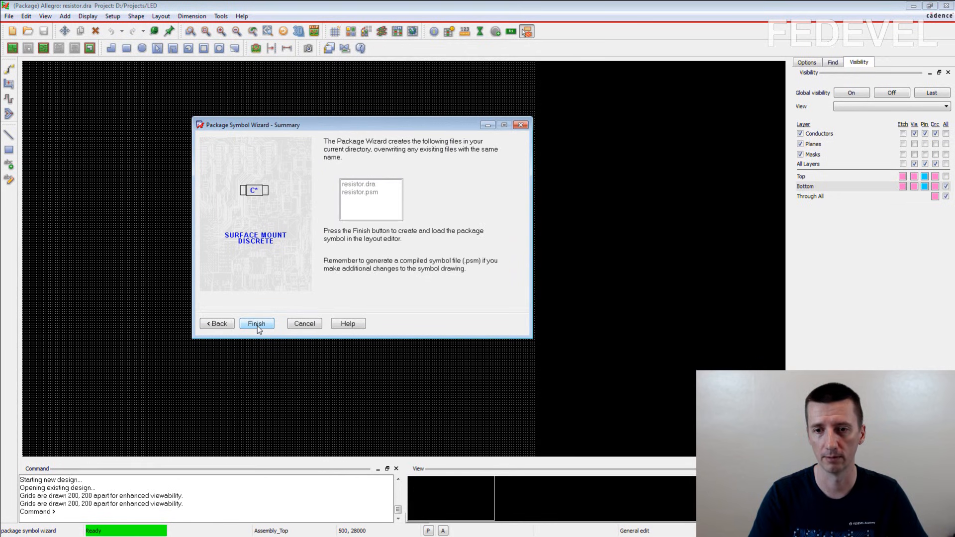
left_click(257, 323)
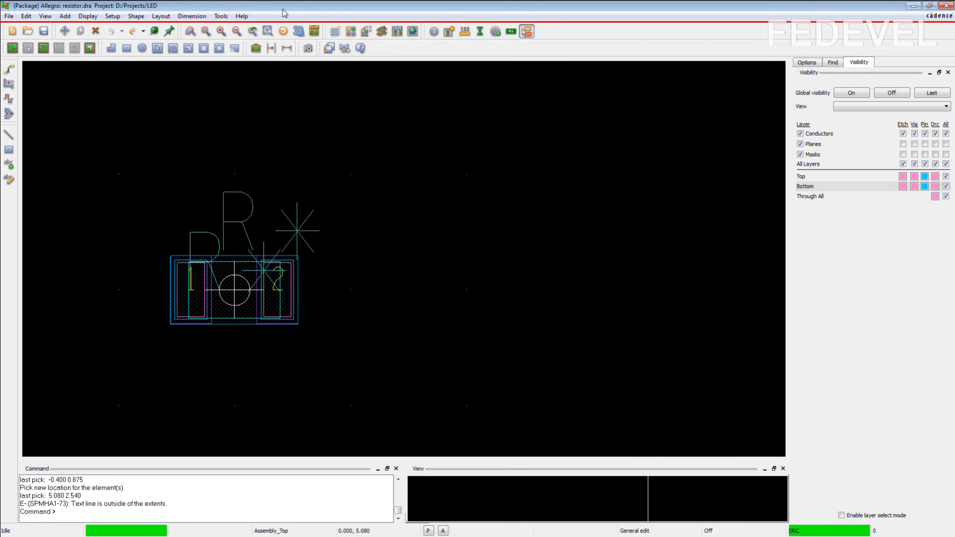
left_click(44, 33)
left_click(497, 284)
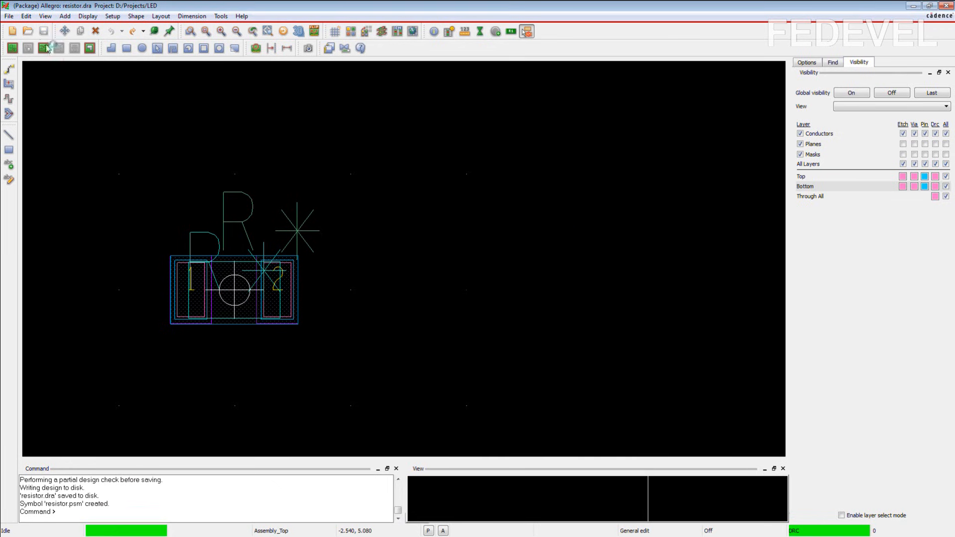
Create a new Package symbol (wizard) drawing named led in the same project directory.
left_click(9, 16)
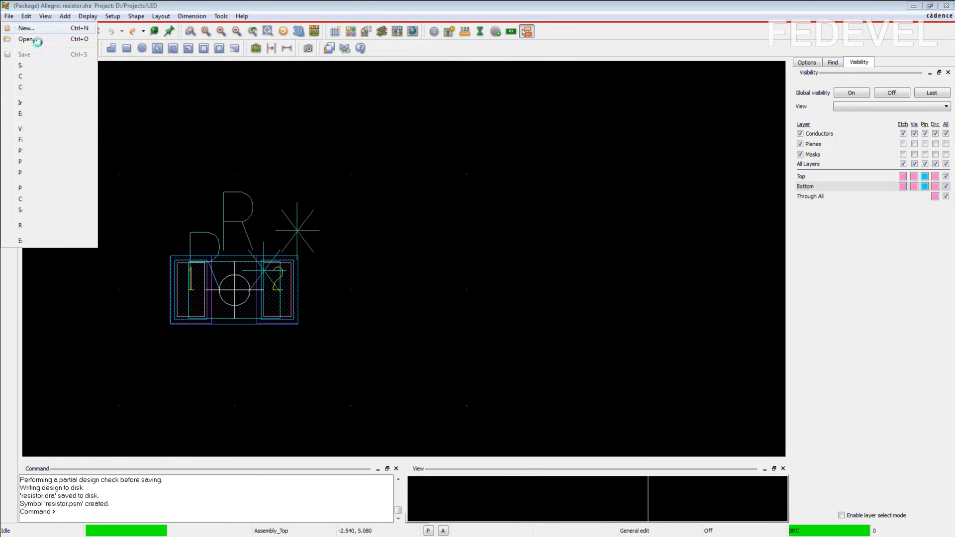
left_click(17, 28)
left_click_drag(208, 201, 374, 201)
left_click(349, 241)
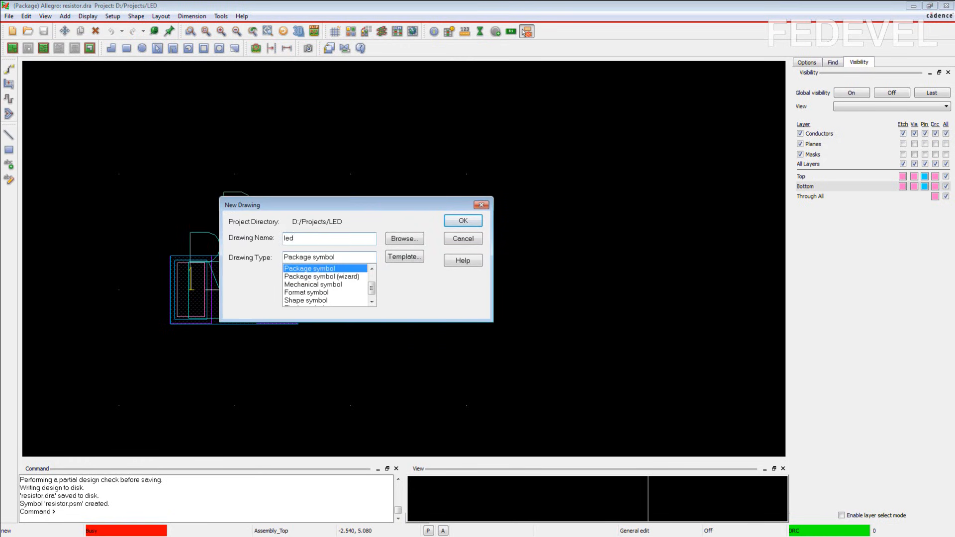
left_click(307, 277)
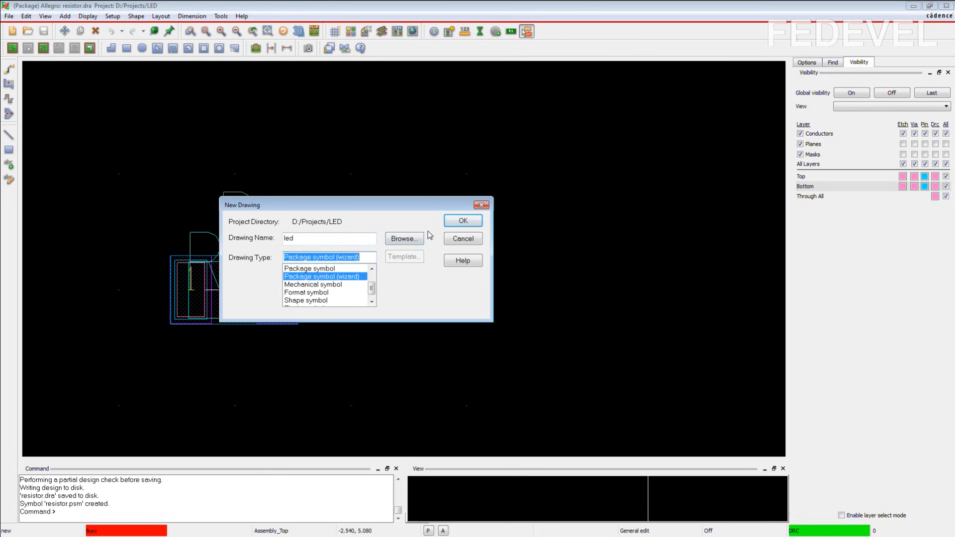
left_click(456, 224)
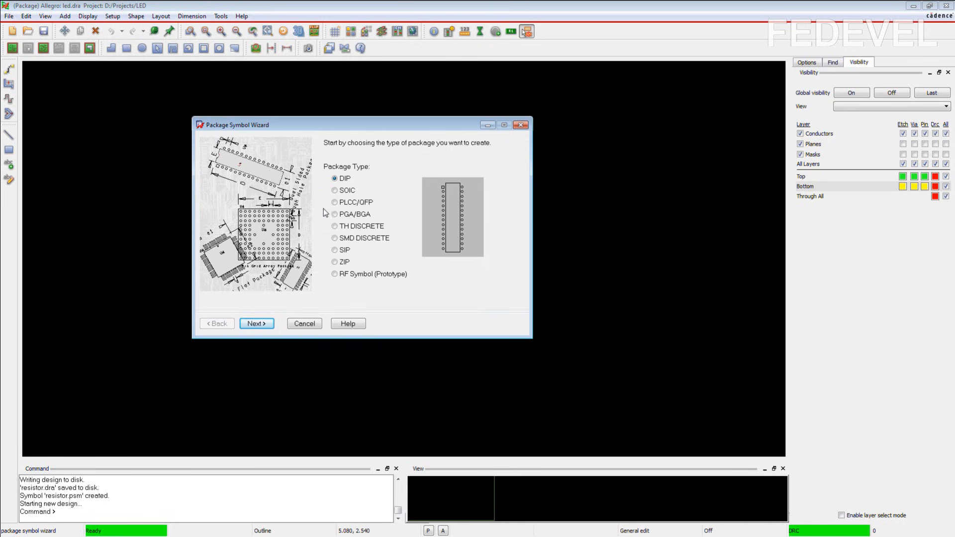
Choose SMD DISCRETE as the LED's package type and load the default Cadence supplied template.
left_click(334, 239)
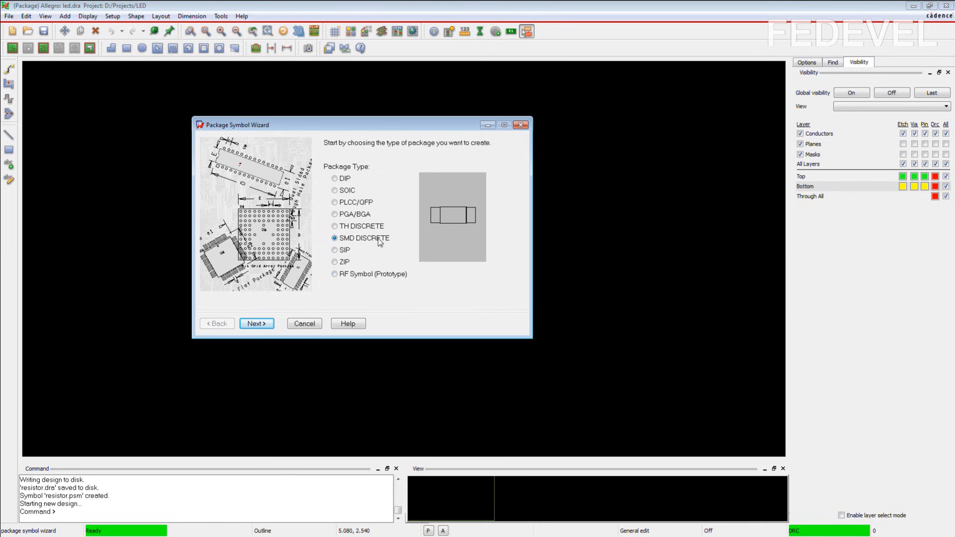
left_click(256, 323)
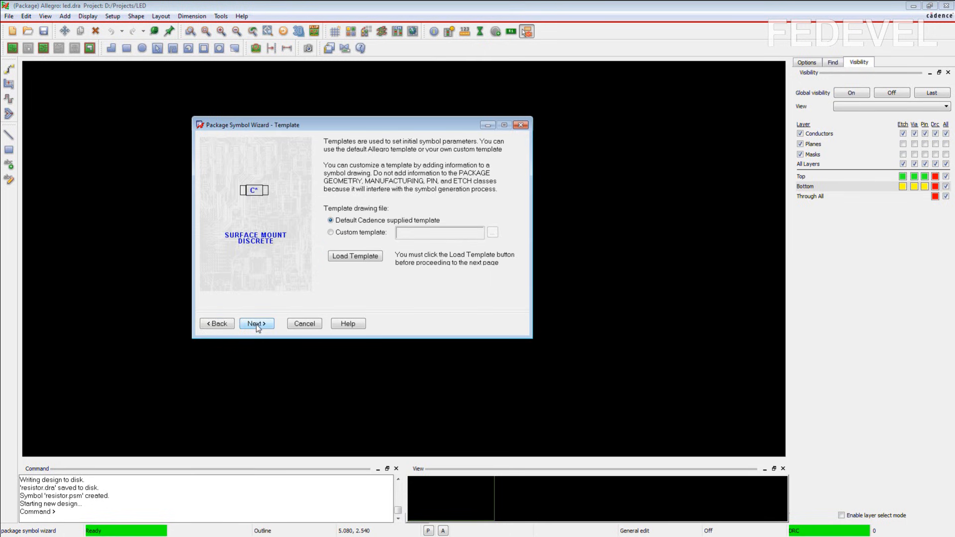
left_click(339, 259)
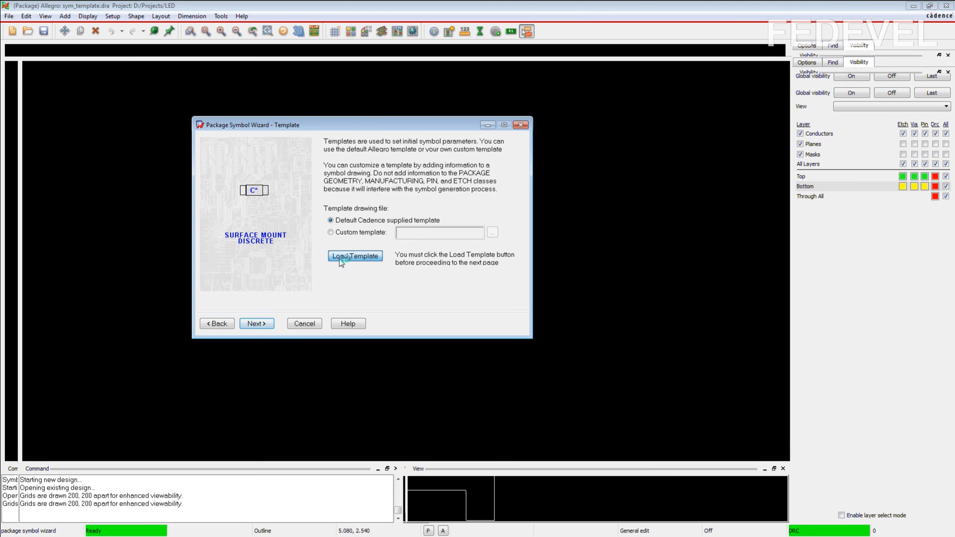
left_click(253, 324)
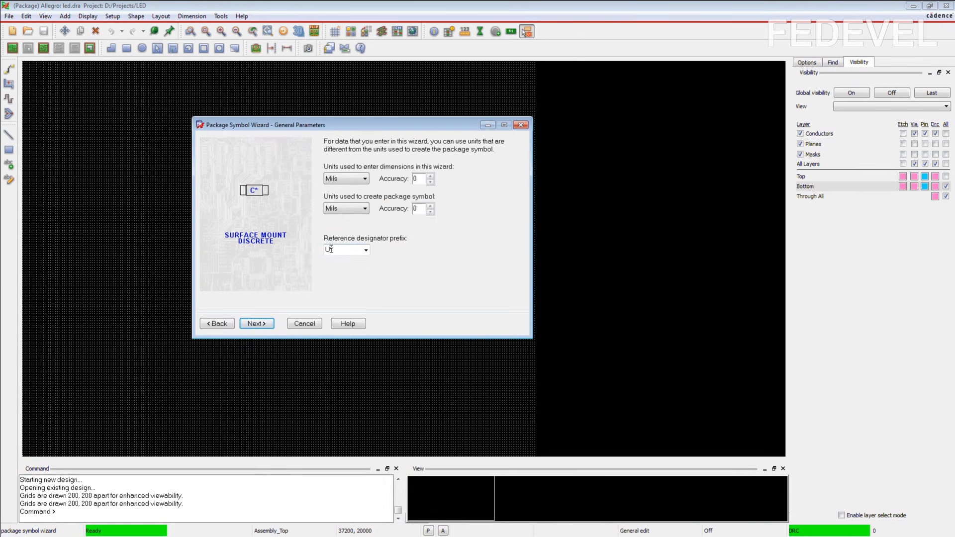
Set the LED's dimension and symbol units to millimeters and its reference designator prefix to D*.
type("C")
left_click(356, 209)
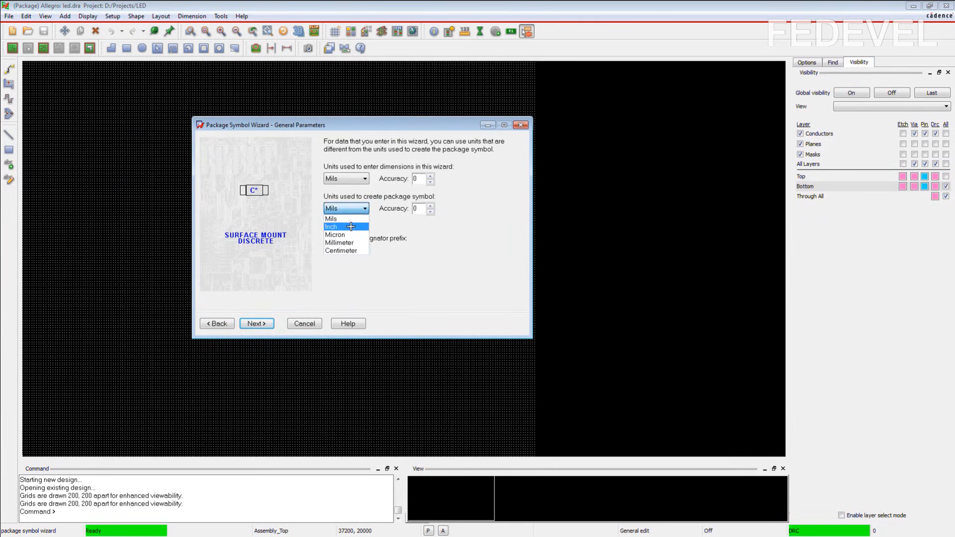
left_click(348, 244)
left_click(356, 179)
left_click(343, 213)
left_click(257, 323)
Set the LED's terminal pin spacing to 1.9 mm, package width to 2 mm and package length to 1.25 mm.
double_click(418, 154)
type("1.9")
key("Tab")
type("2")
key("Tab")
type("1")
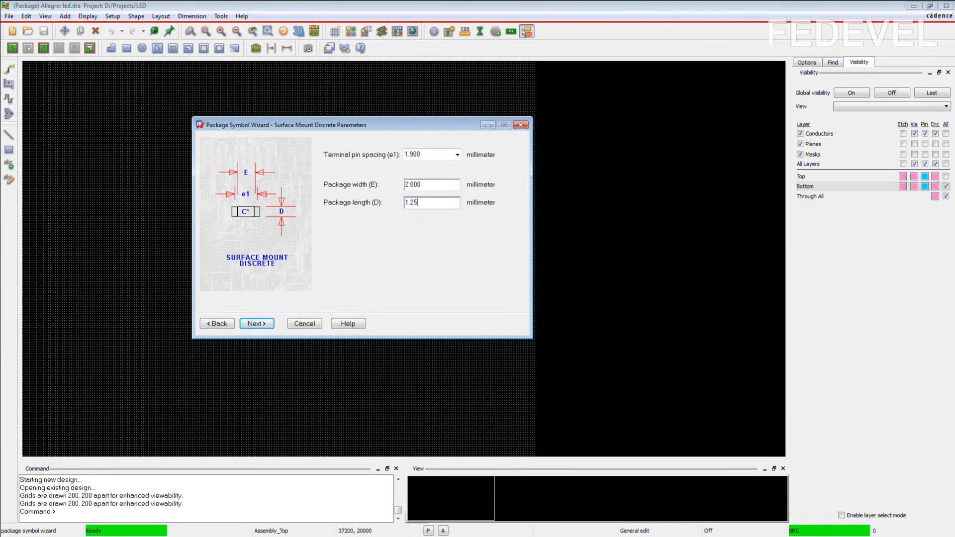
type(".25")
left_click(258, 325)
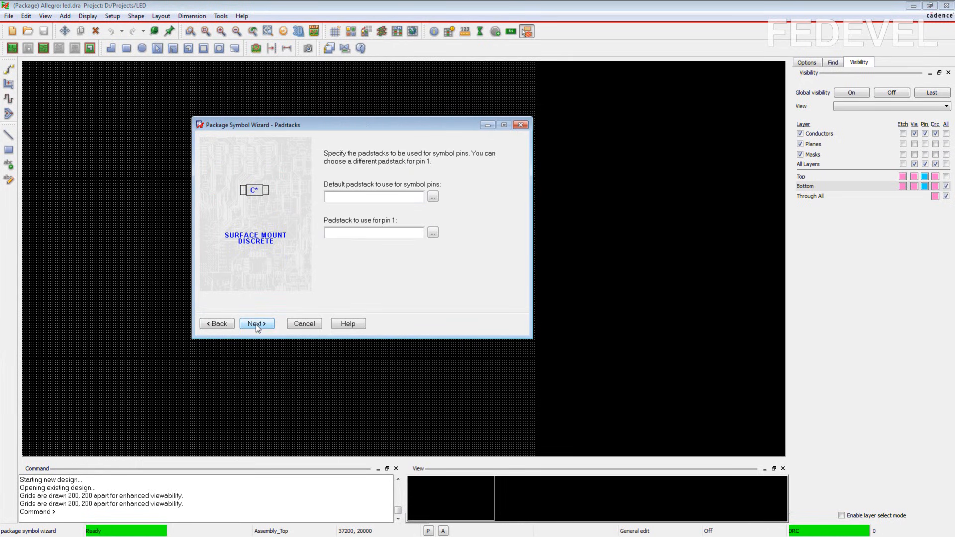
Filter the padstack library by smd_* and assign the smd_pin padstack to the LED's symbol pins.
left_click(433, 198)
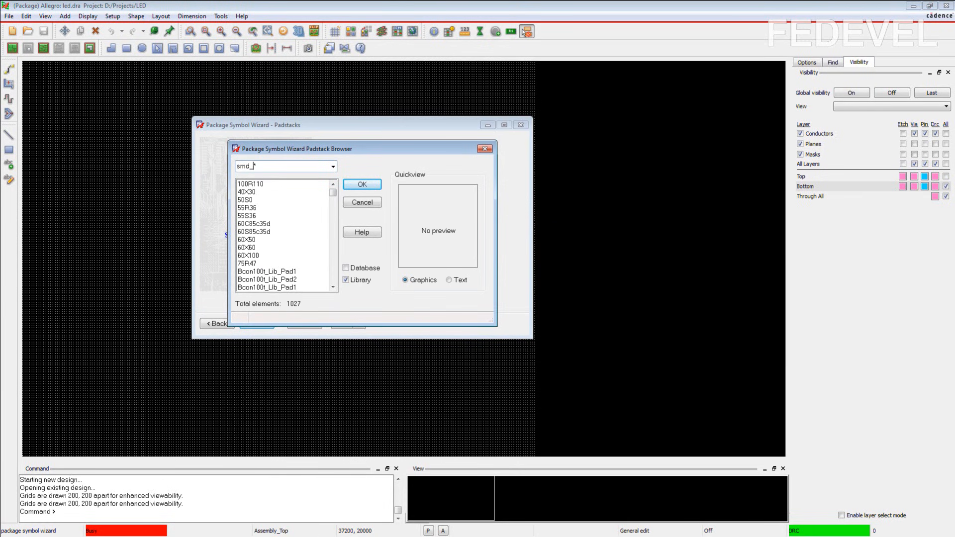
key("Return")
left_click(251, 185)
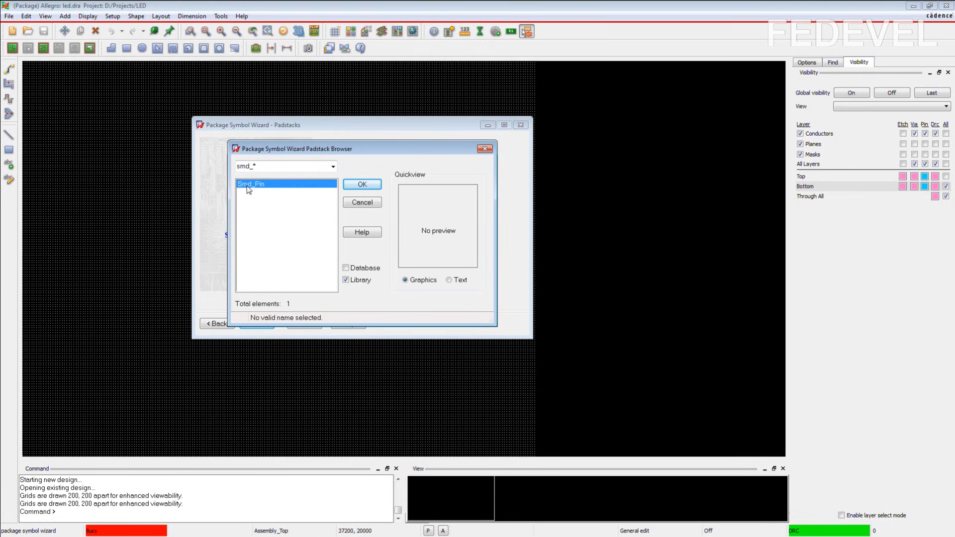
left_click(363, 184)
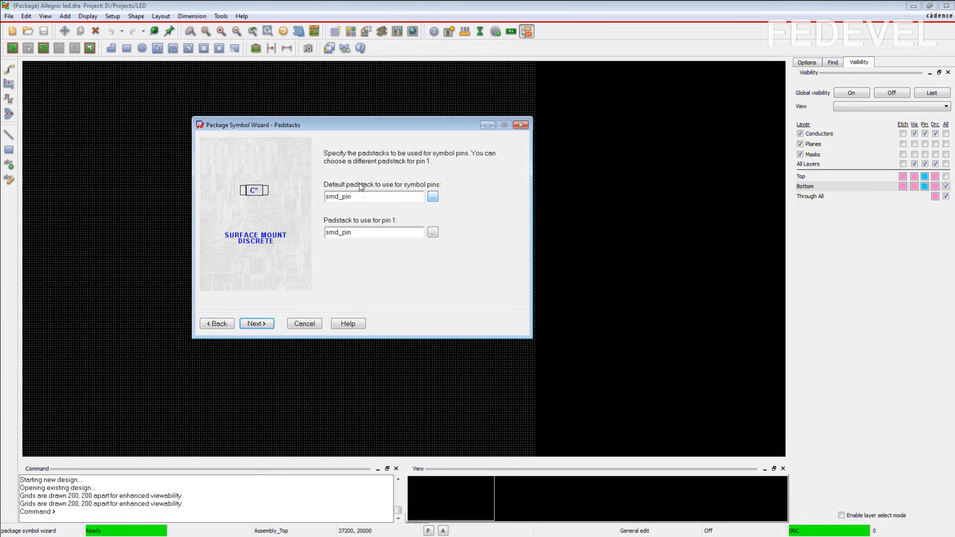
Generate the LED symbol with the default compilation settings and save the drawing, overwriting led.dra.
left_click(267, 324)
left_click(267, 324)
left_click(256, 324)
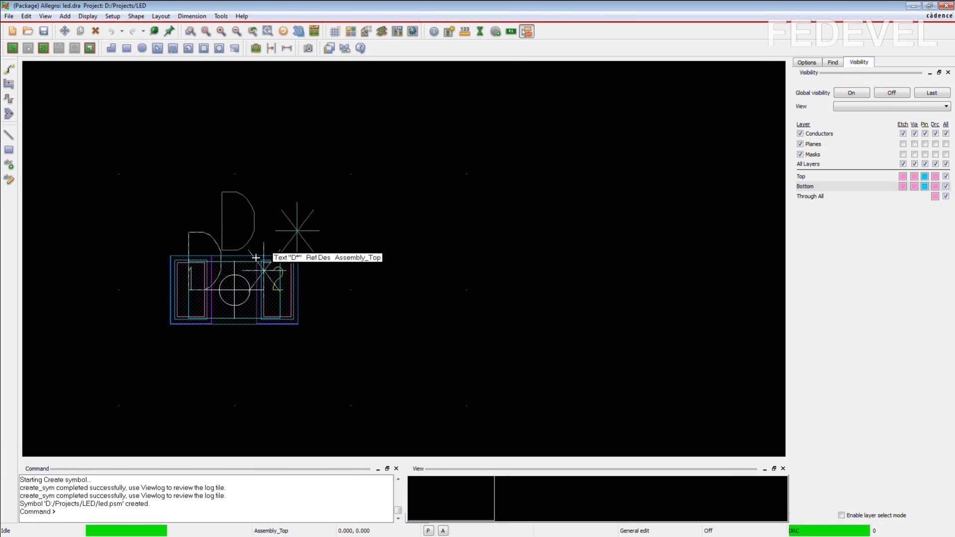
left_click(46, 33)
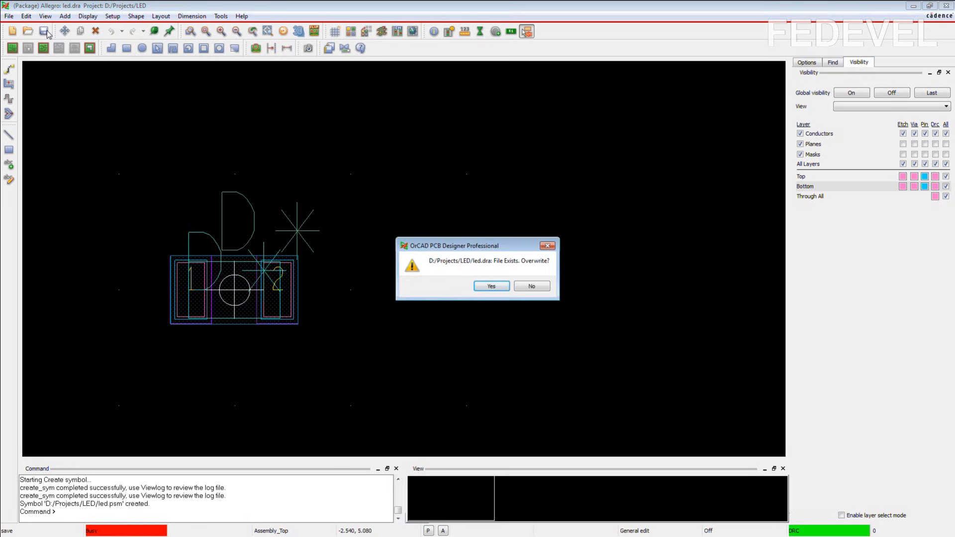
left_click(490, 286)
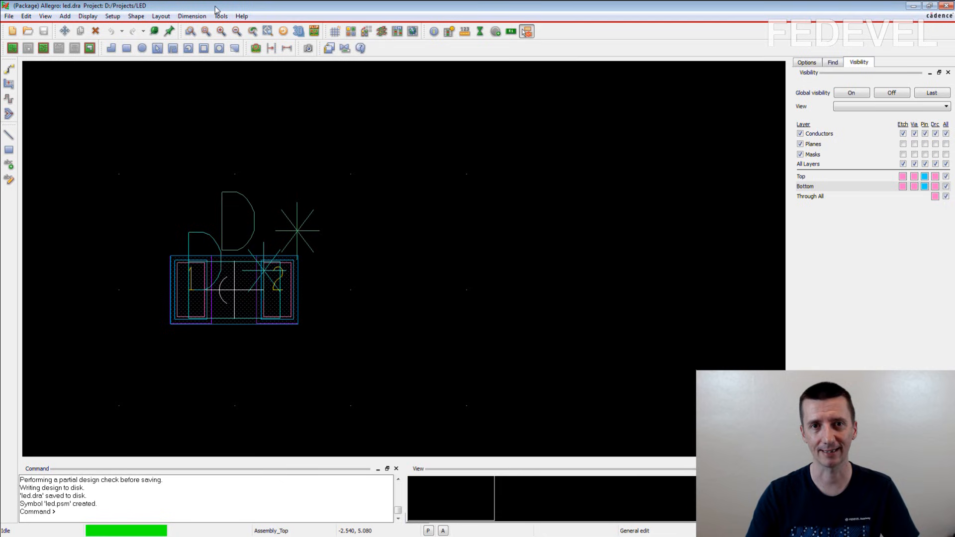
Create a new Package symbol (wizard) drawing named connector in the same project directory.
left_click(9, 15)
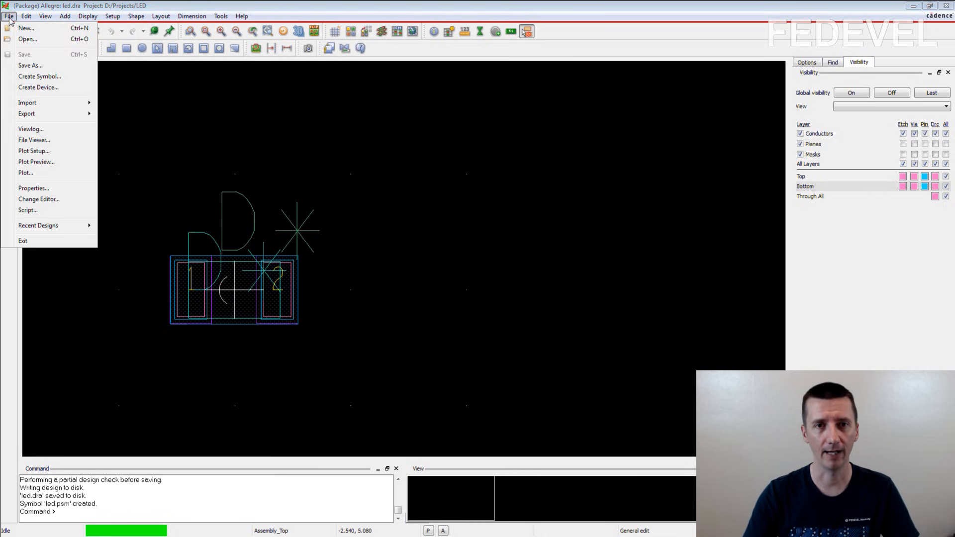
left_click(24, 28)
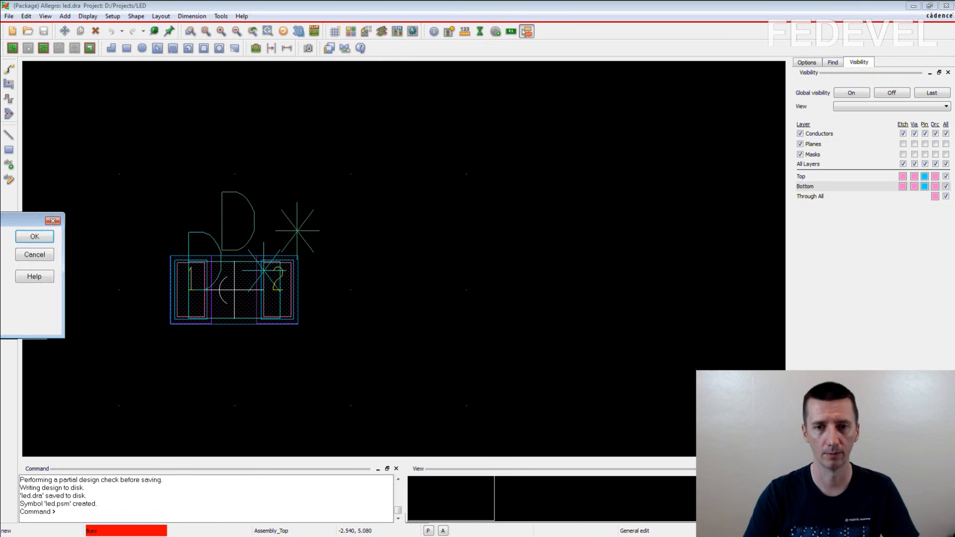
type("co")
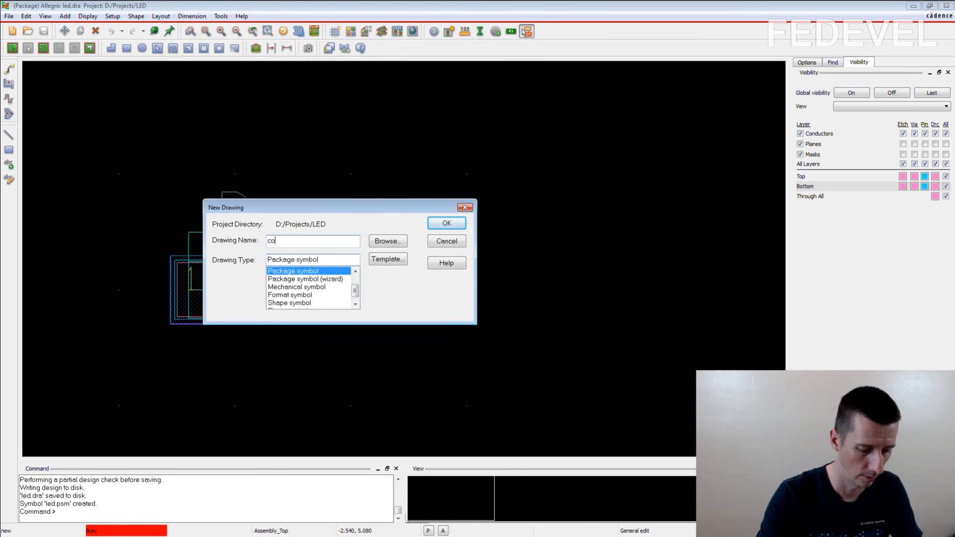
type("nnector")
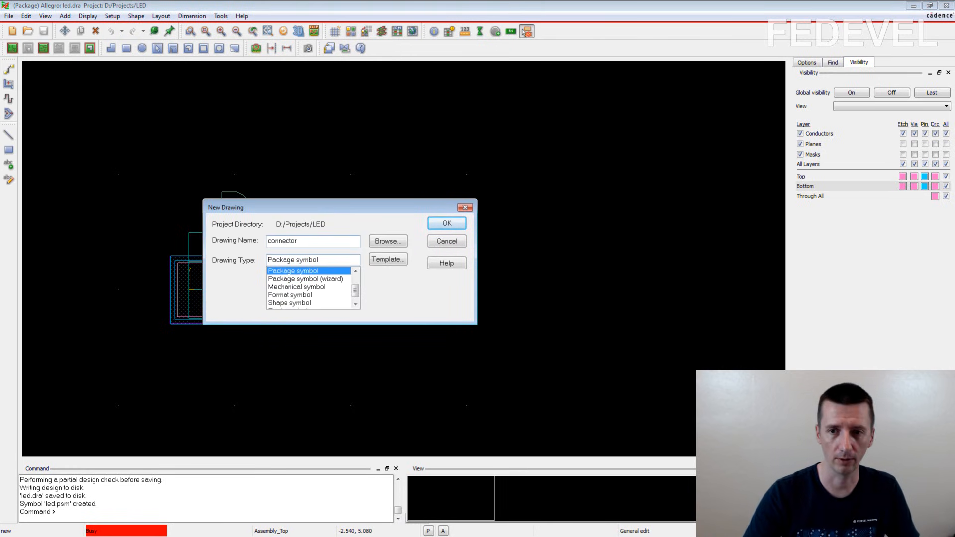
left_click(309, 279)
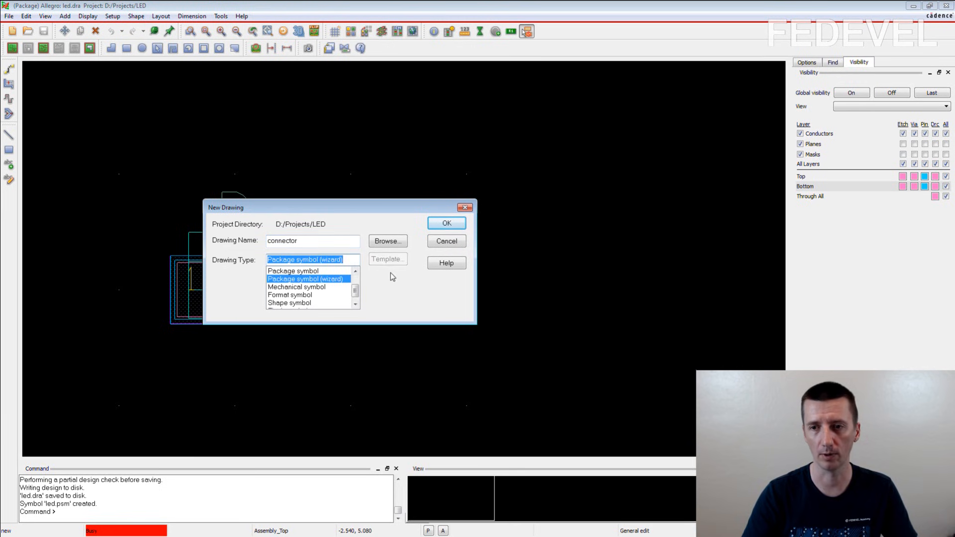
left_click(446, 224)
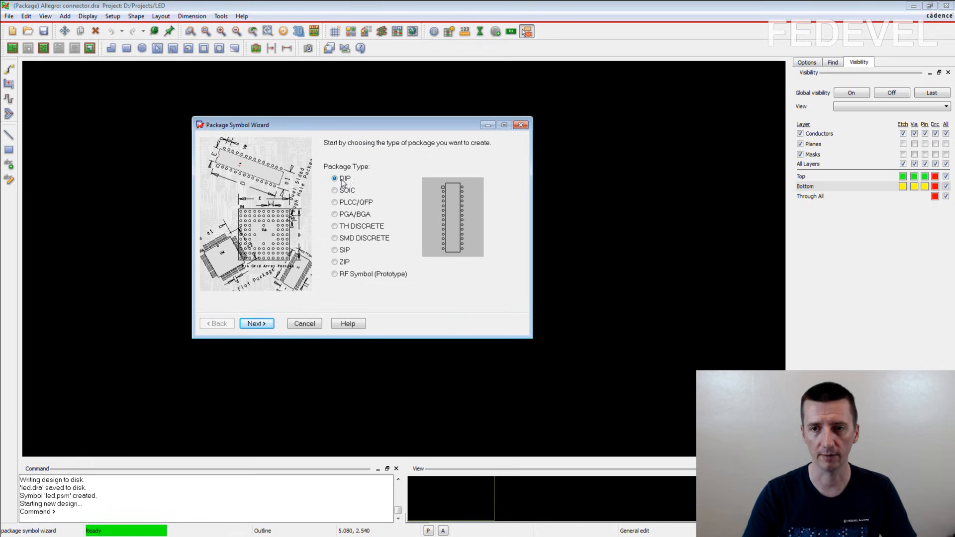
Keep DIP as the connector's package type and load the default Cadence supplied template.
left_click(255, 324)
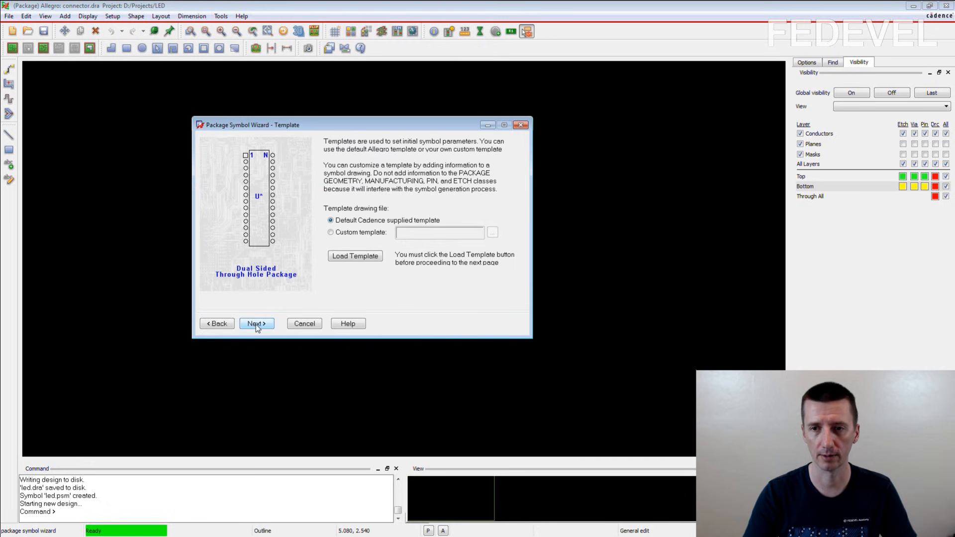
left_click(346, 256)
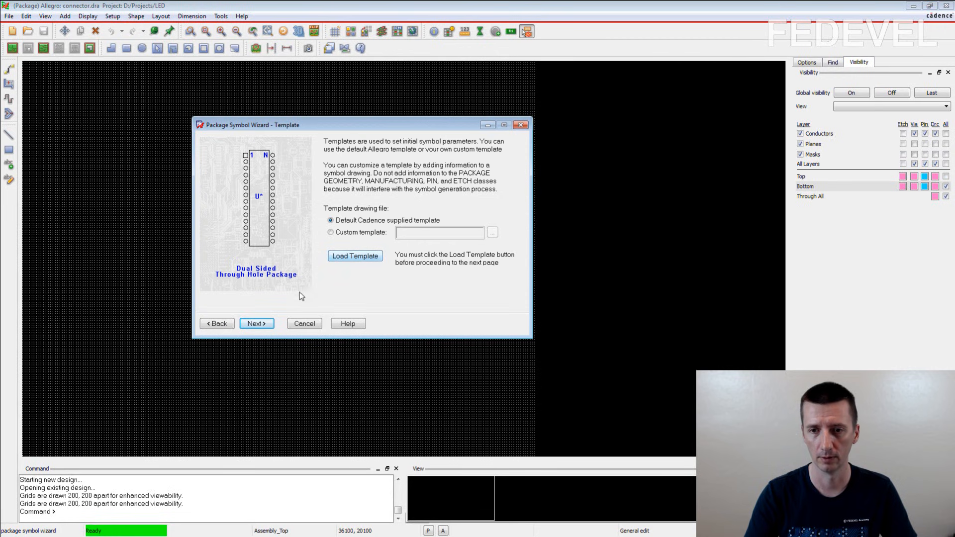
left_click(257, 323)
Set the connector's dimension and symbol units to millimeters and its reference designator prefix to J*.
left_click(344, 180)
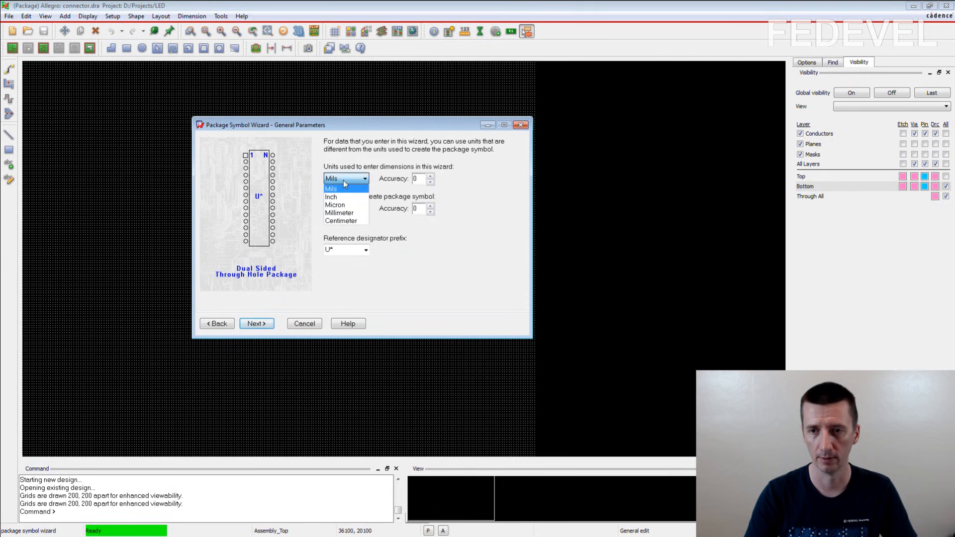
left_click(343, 212)
left_click(345, 209)
left_click(346, 242)
left_click(366, 250)
left_click(341, 287)
left_click(257, 323)
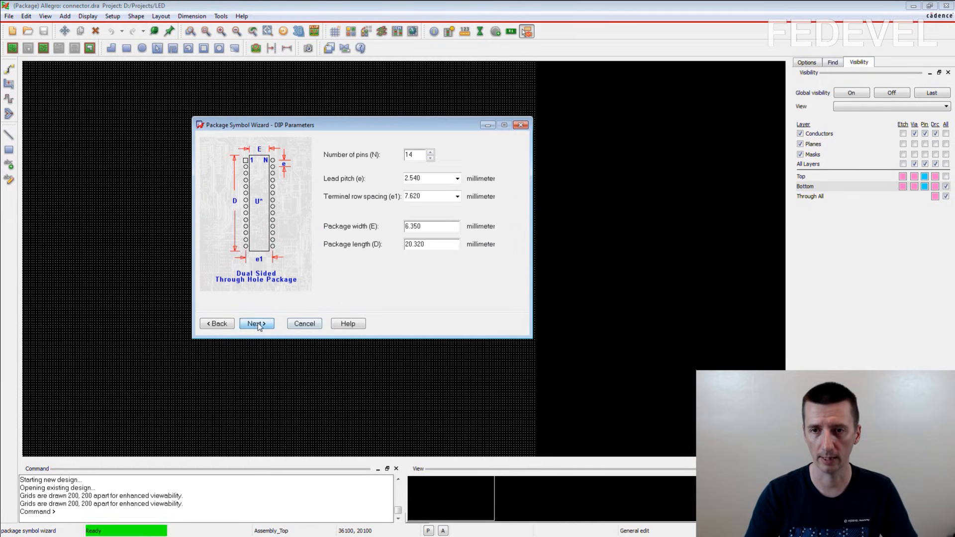
Give the connector 2 pins, 5 mm terminal row spacing, 9 mm package width and 4 mm package length.
double_click(417, 155)
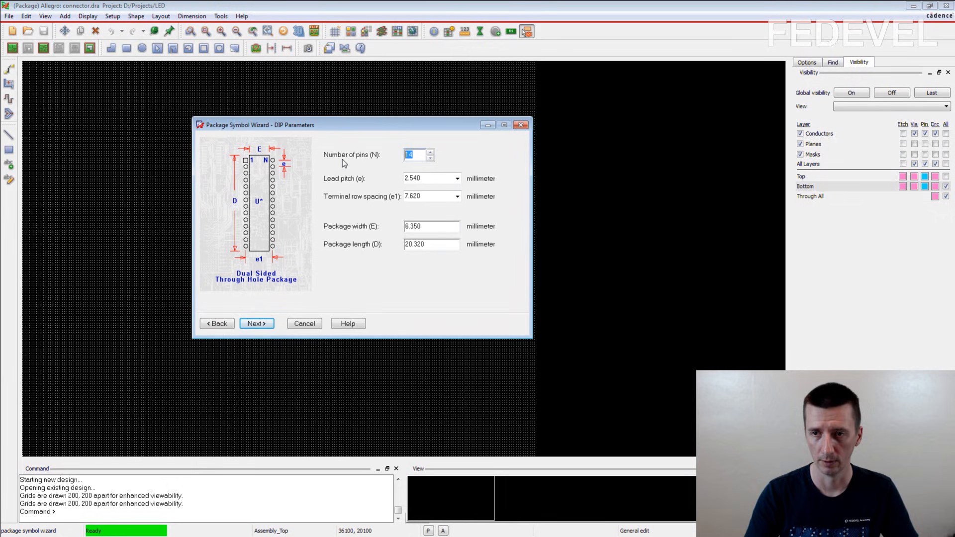
type("2")
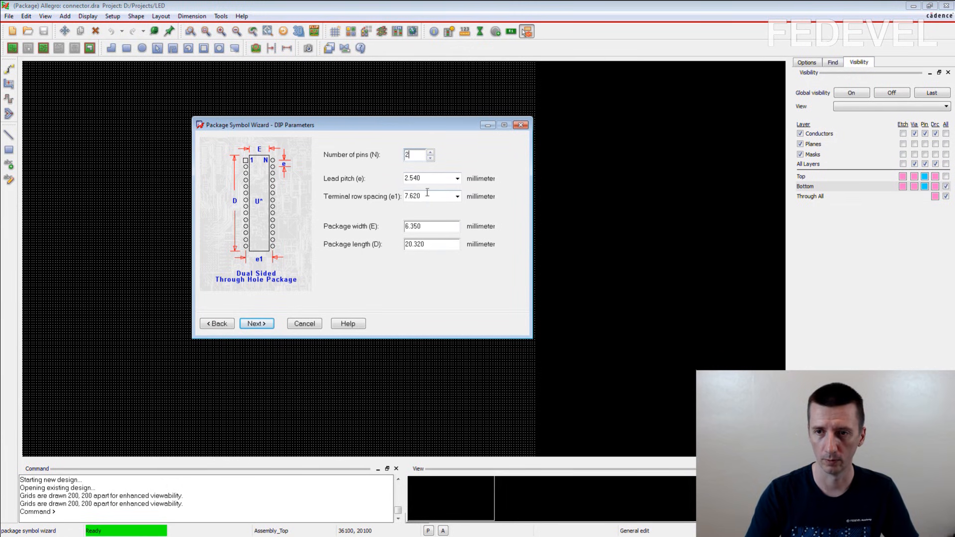
double_click(437, 197)
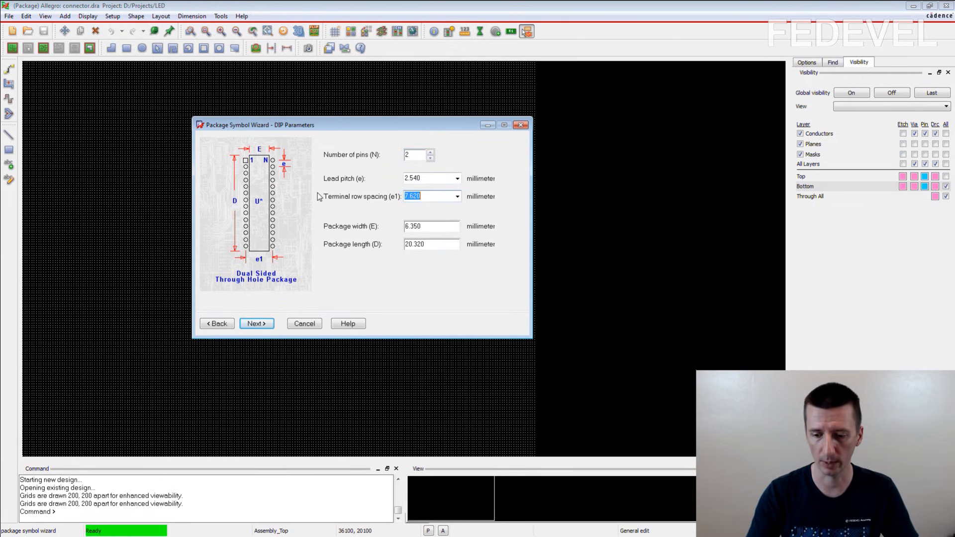
type("5")
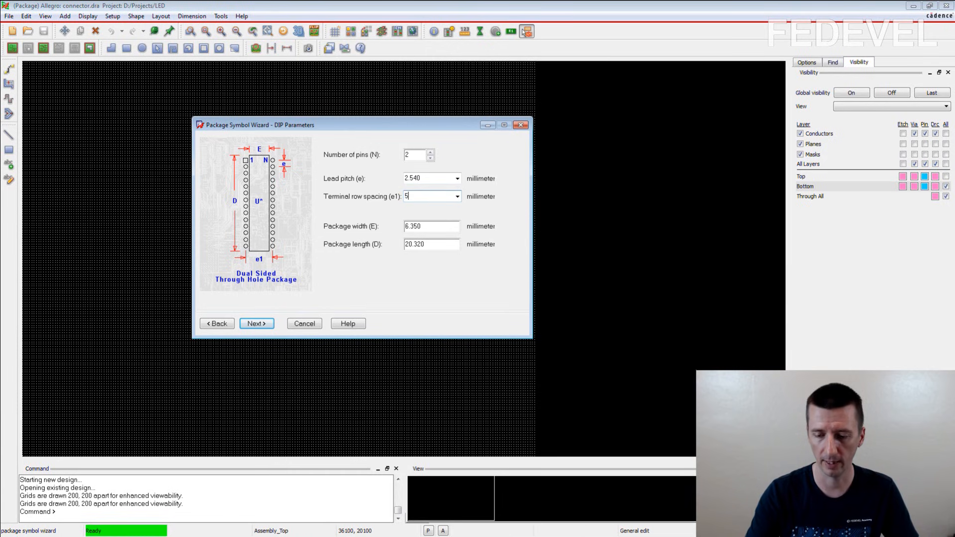
key("Tab")
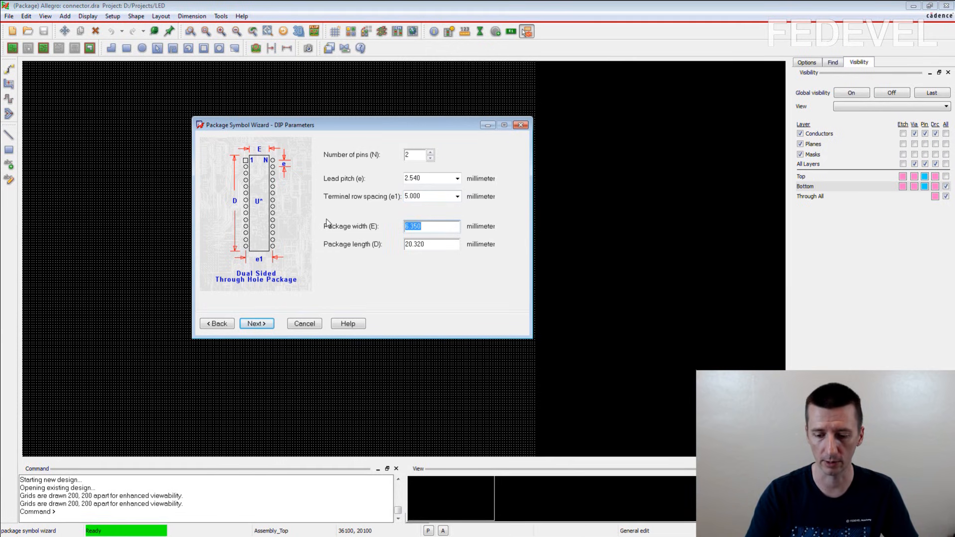
type("9")
key("Tab")
type("4")
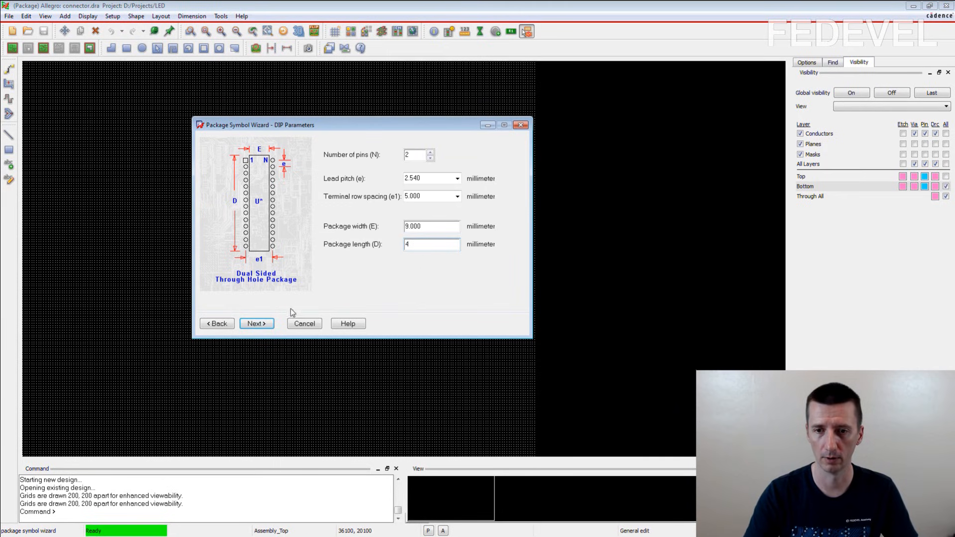
left_click(257, 324)
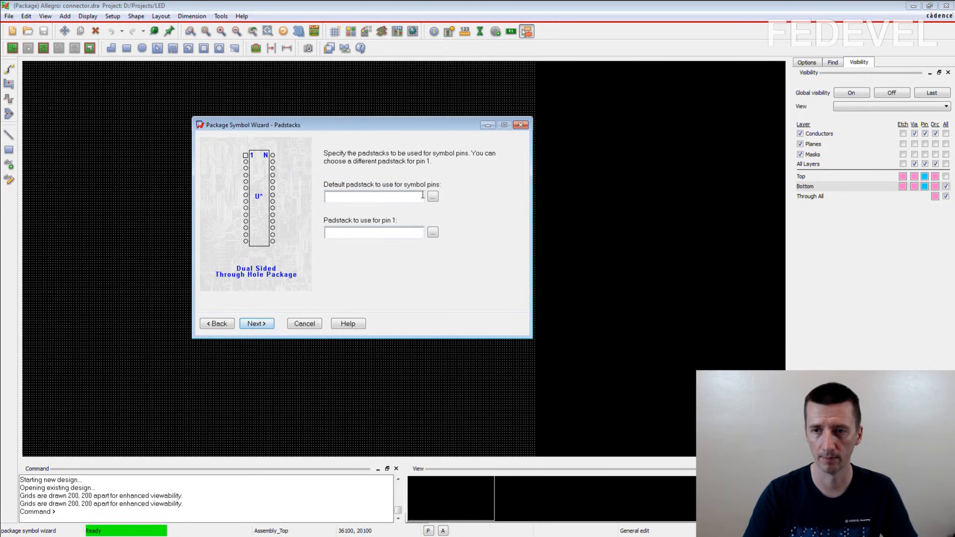
Filter the padstack library by thru* and assign the thru_pin padstack to the connector's symbol pins.
left_click(433, 196)
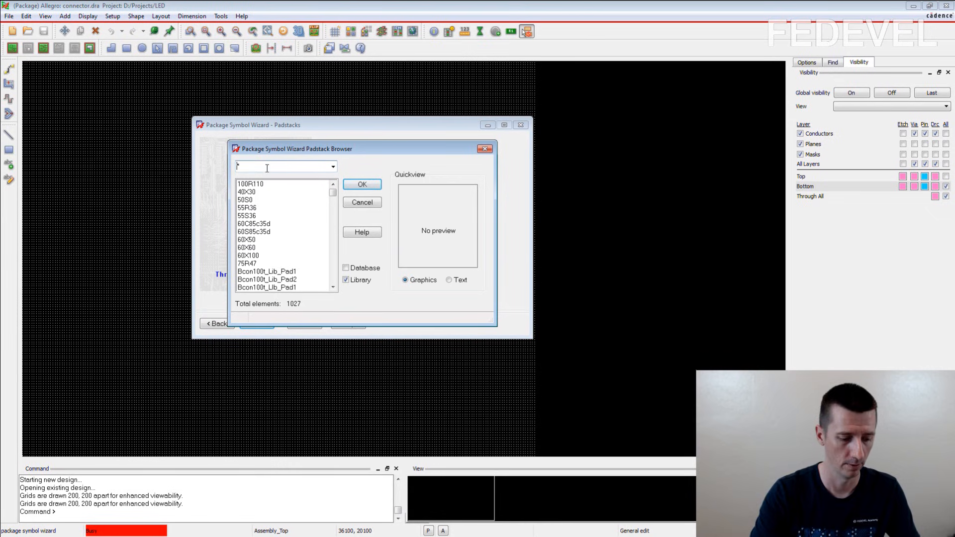
type("tr")
type("ru")
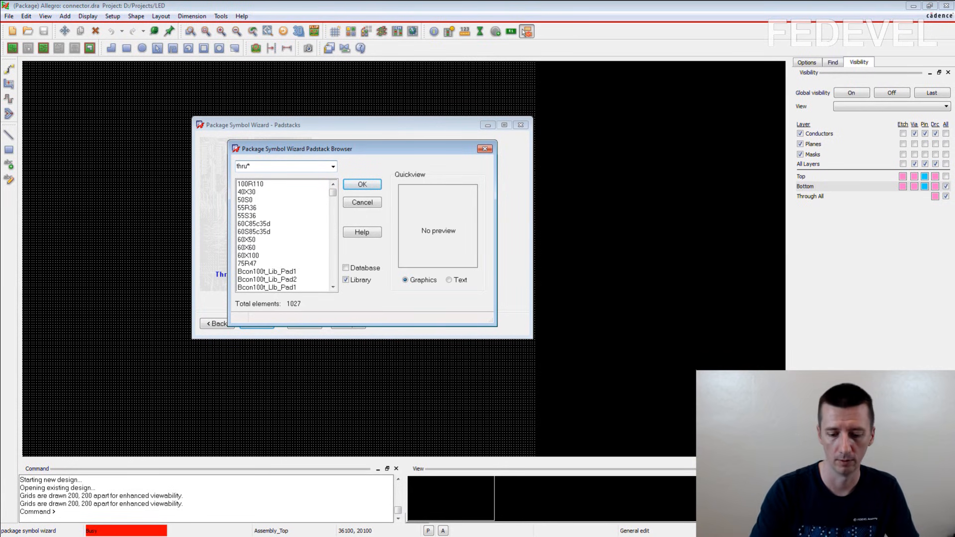
key("Return")
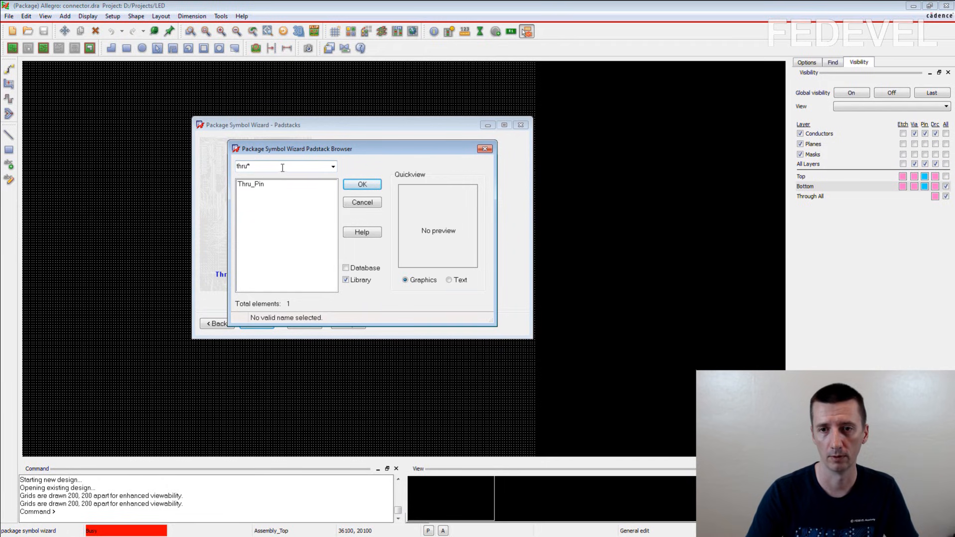
left_click(255, 184)
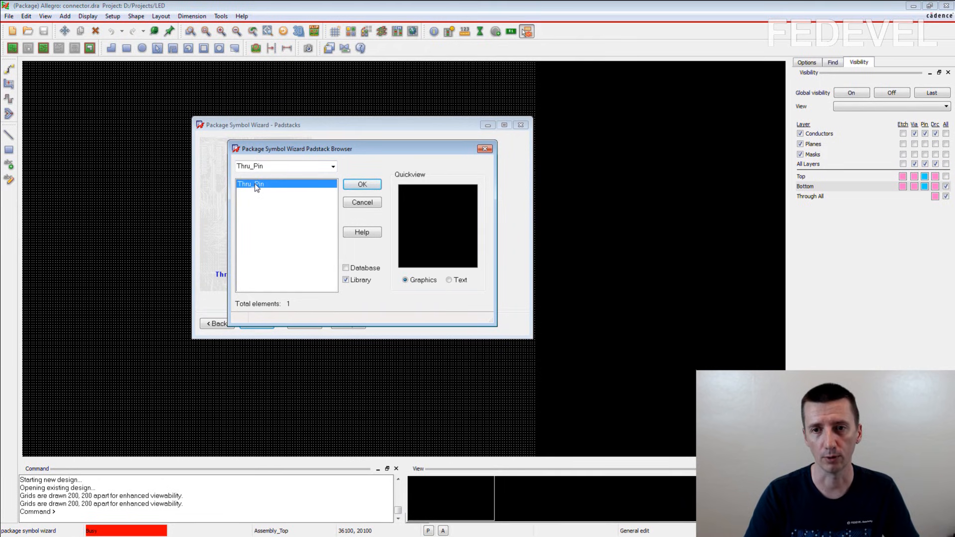
left_click(362, 185)
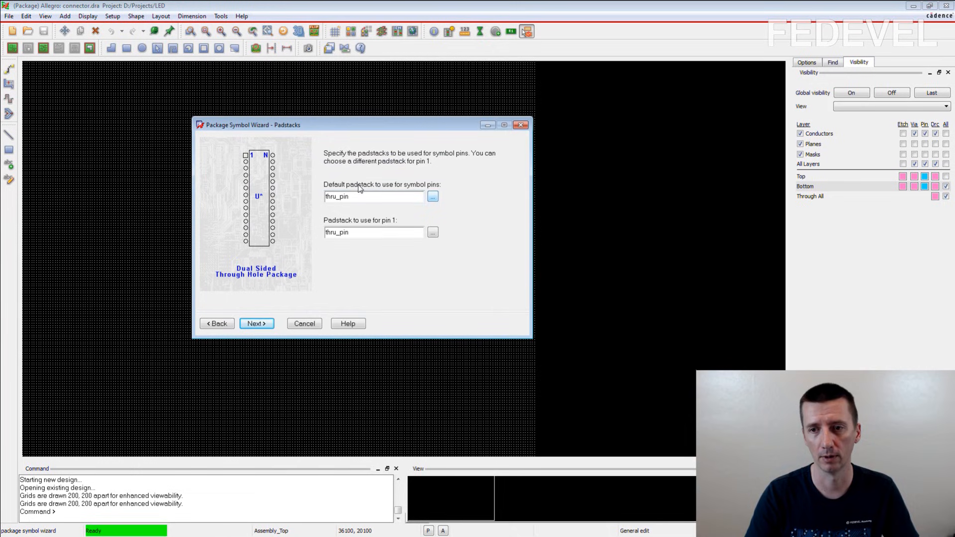
left_click(255, 324)
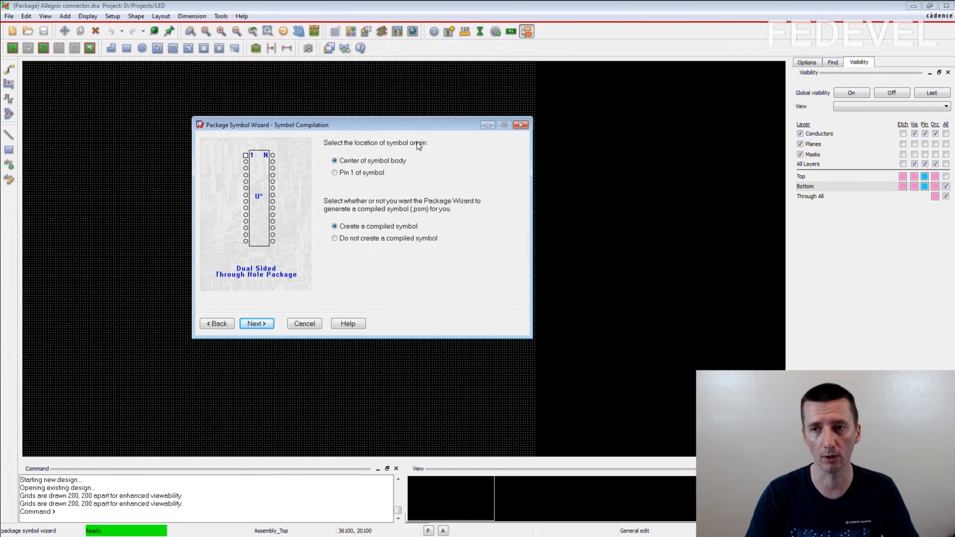
Generate the compiled connector symbol with its origin at pin 1.
left_click(335, 173)
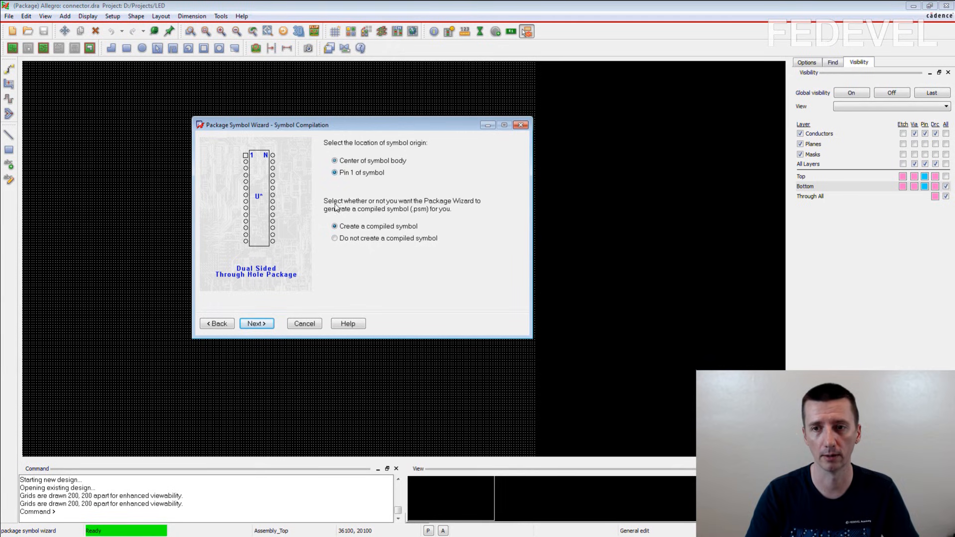
left_click(256, 324)
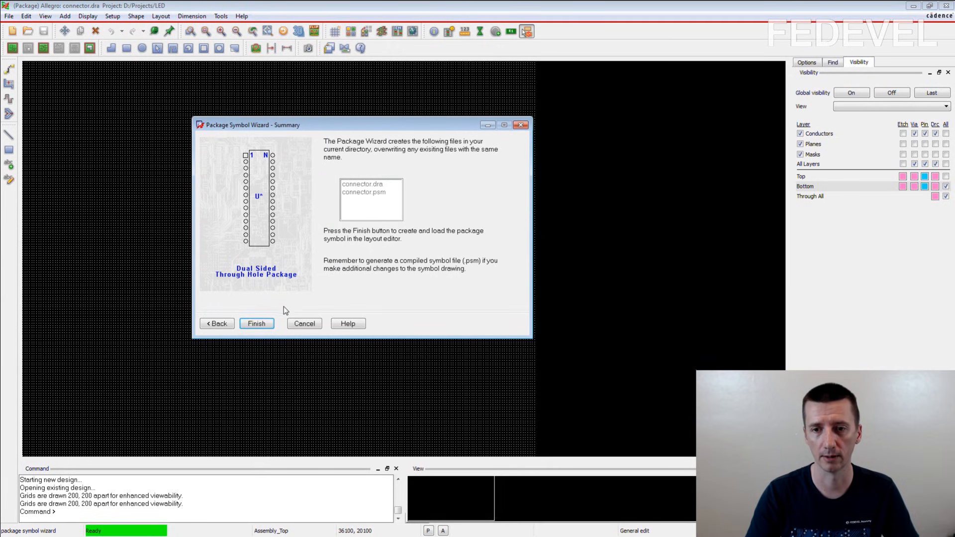
left_click(256, 323)
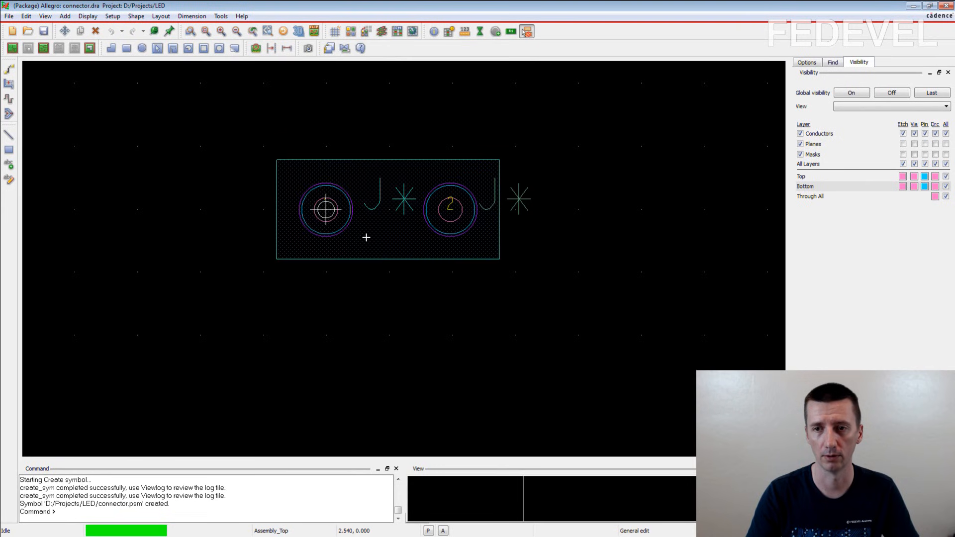
Save the connector footprint drawing, overwriting the existing connector.dra file.
left_click(44, 31)
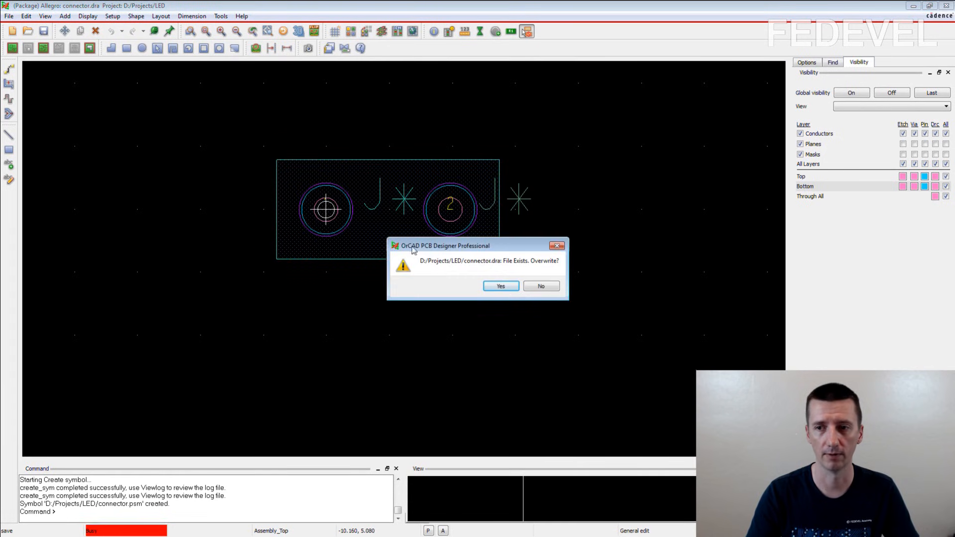
left_click(499, 286)
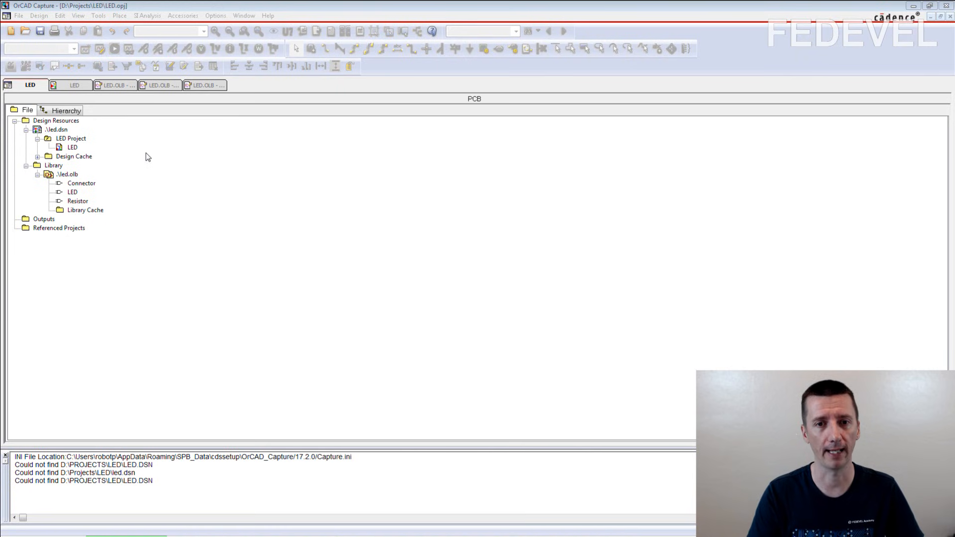
Switch to OrCAD Capture and set the PCB footprint of the library's Connector part to connector.
double_click(81, 183)
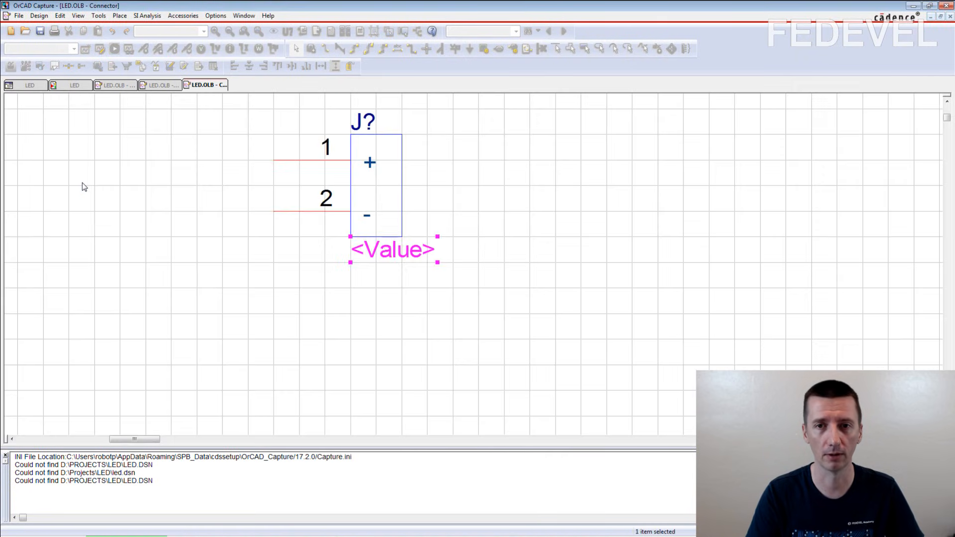
left_click(215, 16)
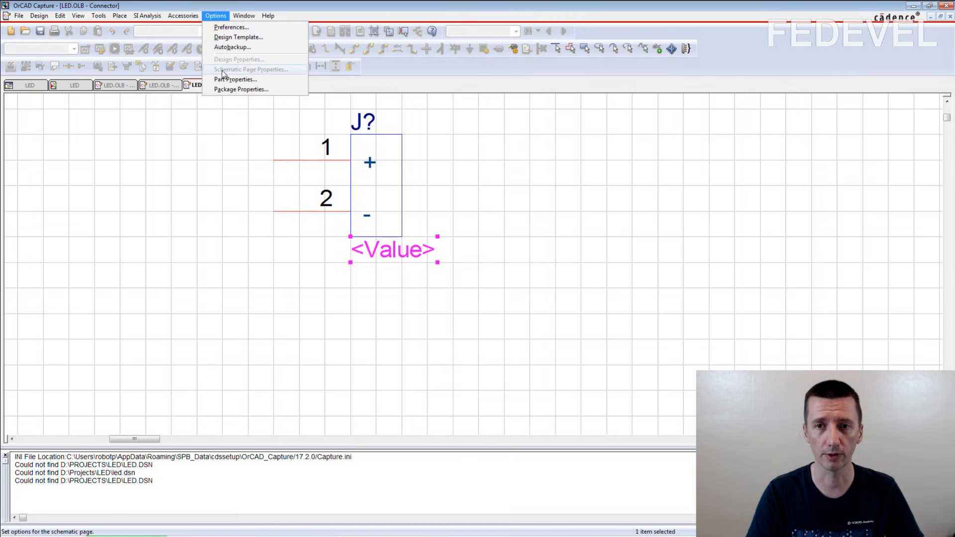
left_click(227, 80)
left_click(435, 239)
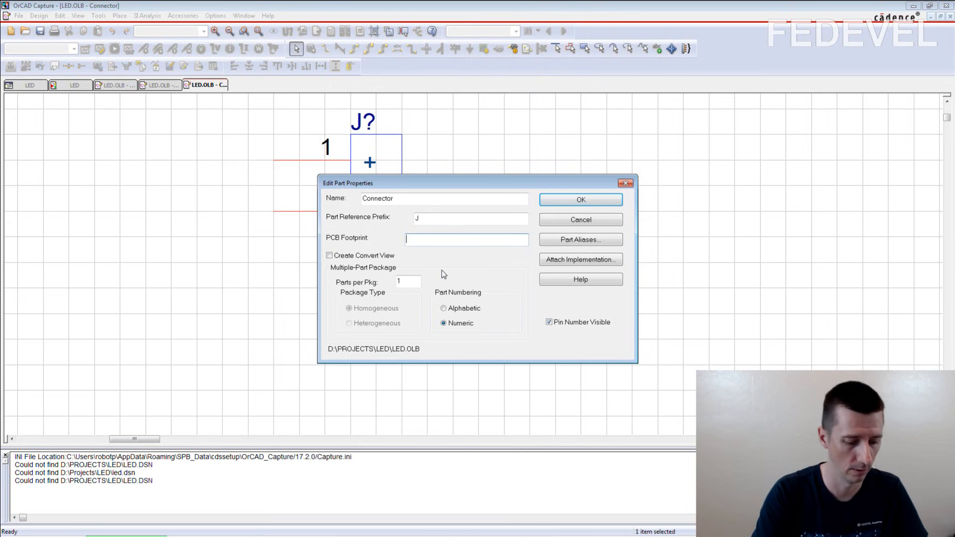
type("connector")
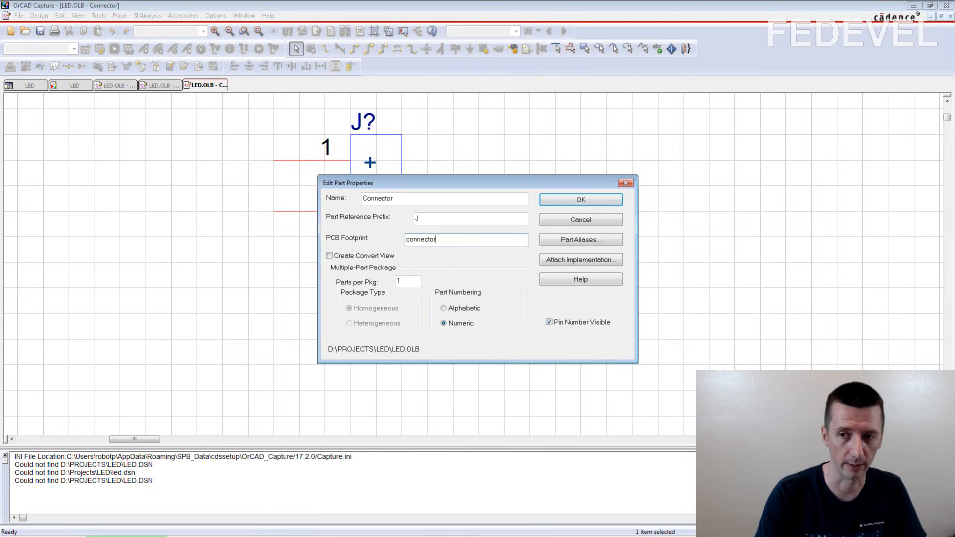
left_click(581, 199)
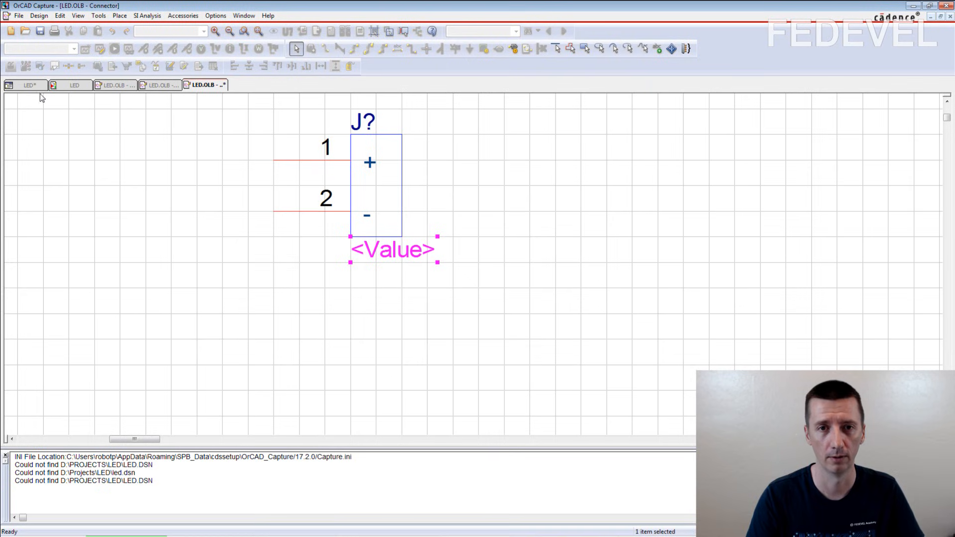
Open the Resistor part from the LED library and set its PCB footprint to resistor.
left_click(29, 86)
double_click(78, 201)
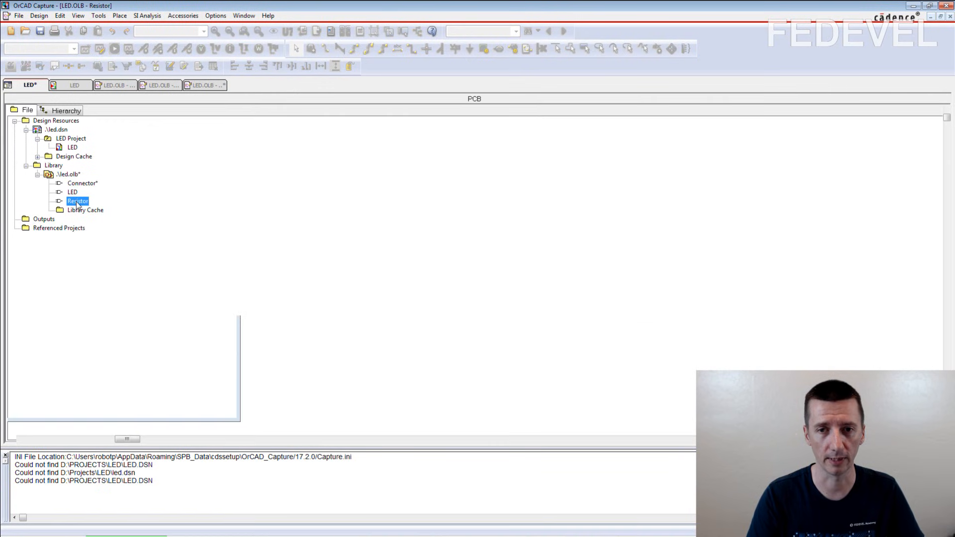
left_click(218, 15)
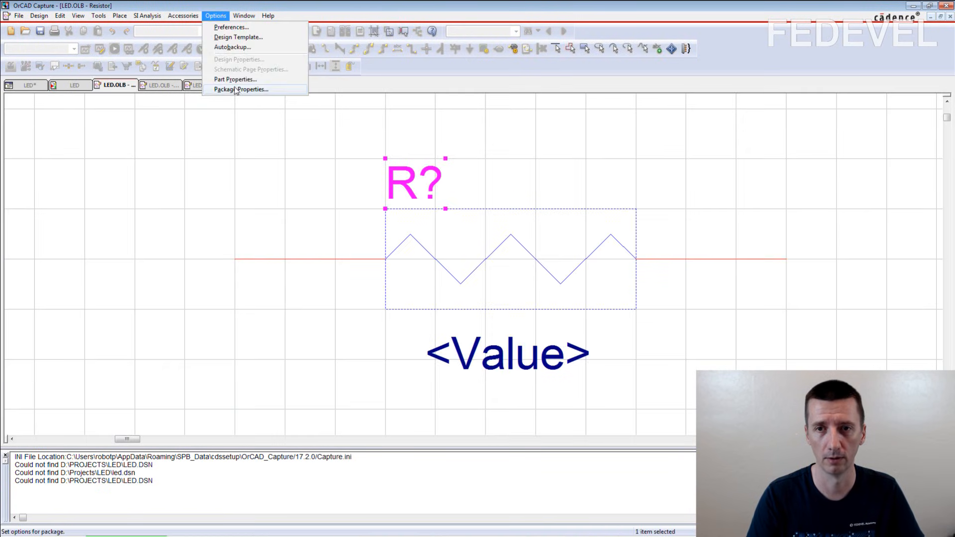
left_click(237, 90)
left_click(424, 240)
type("resistor")
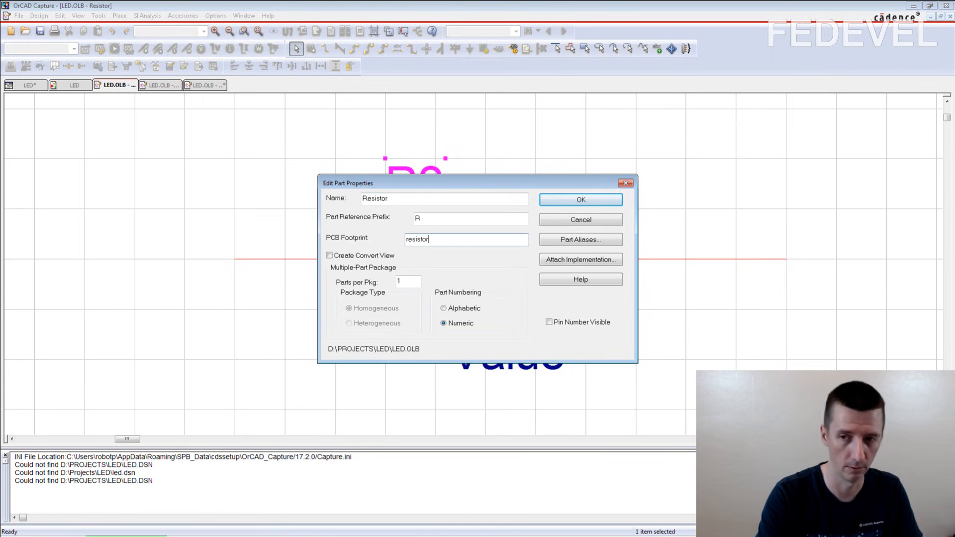
left_click(580, 200)
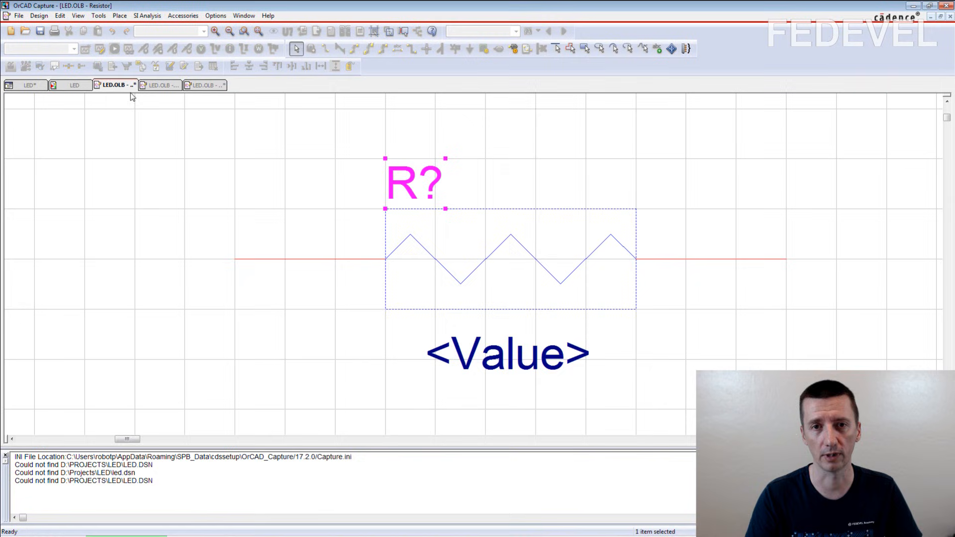
Open the library's LED part, set its PCB footprint to led and its displayed value to Green LED.
left_click(34, 87)
double_click(99, 190)
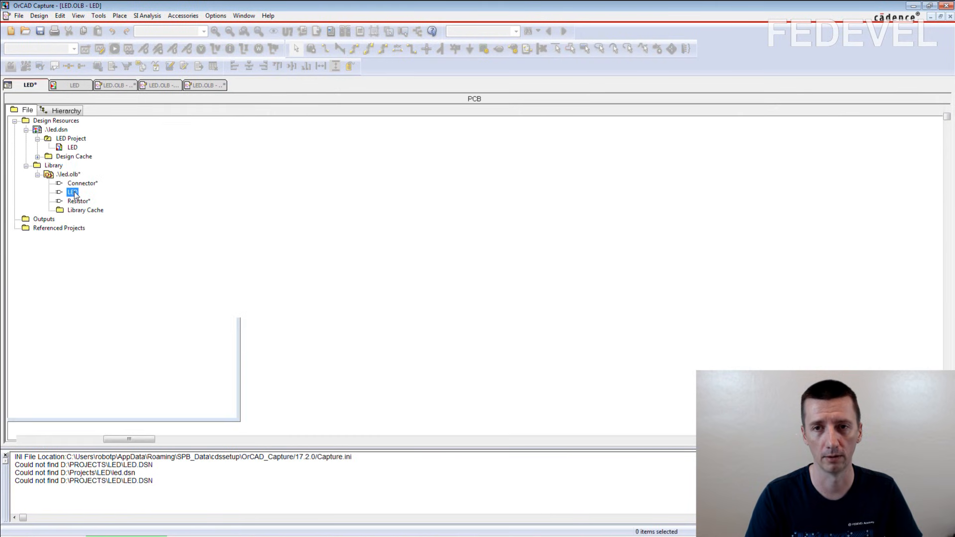
left_click(219, 16)
left_click(237, 91)
left_click(422, 240)
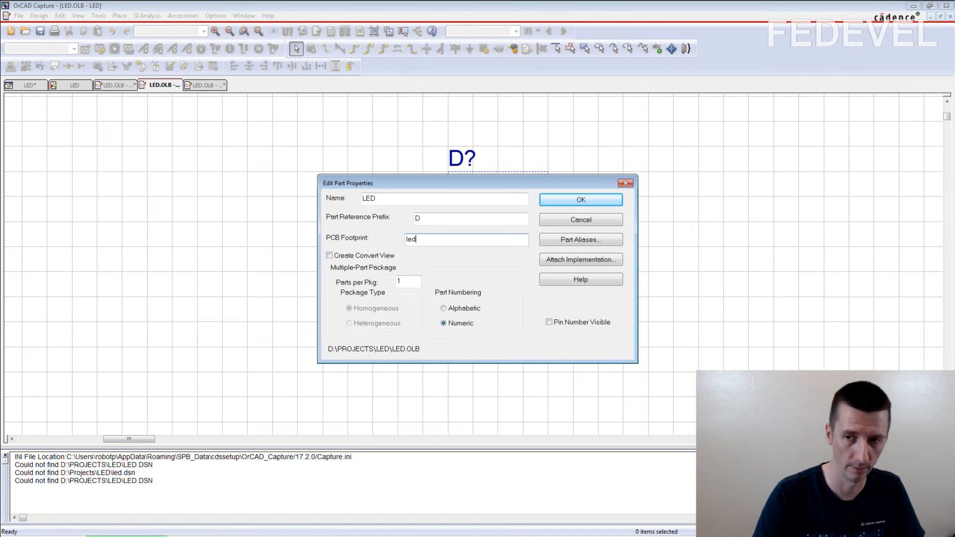
left_click(563, 200)
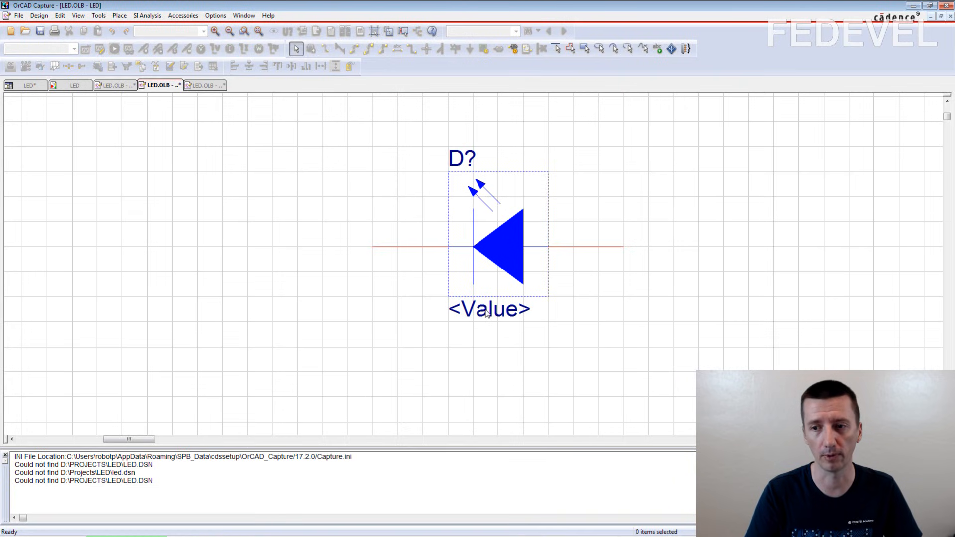
double_click(487, 311)
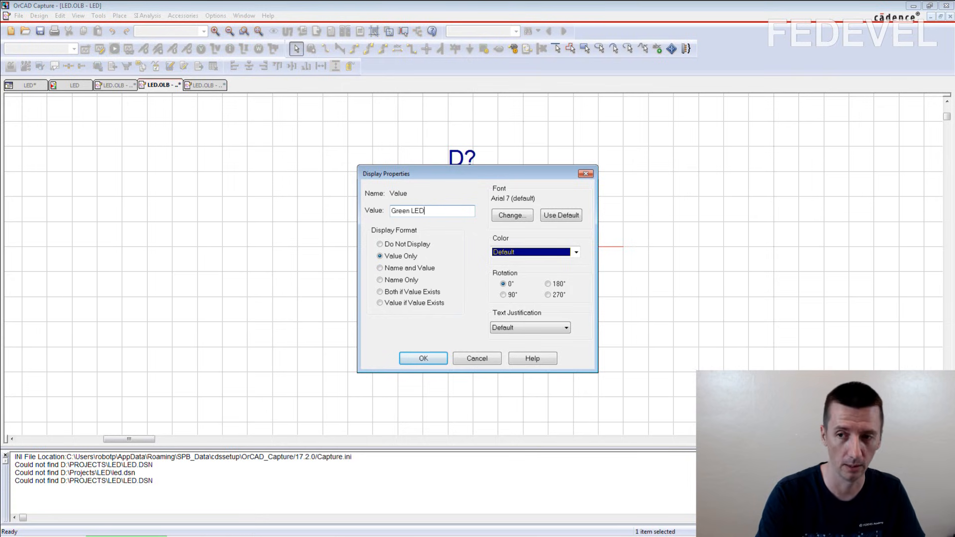
left_click(414, 359)
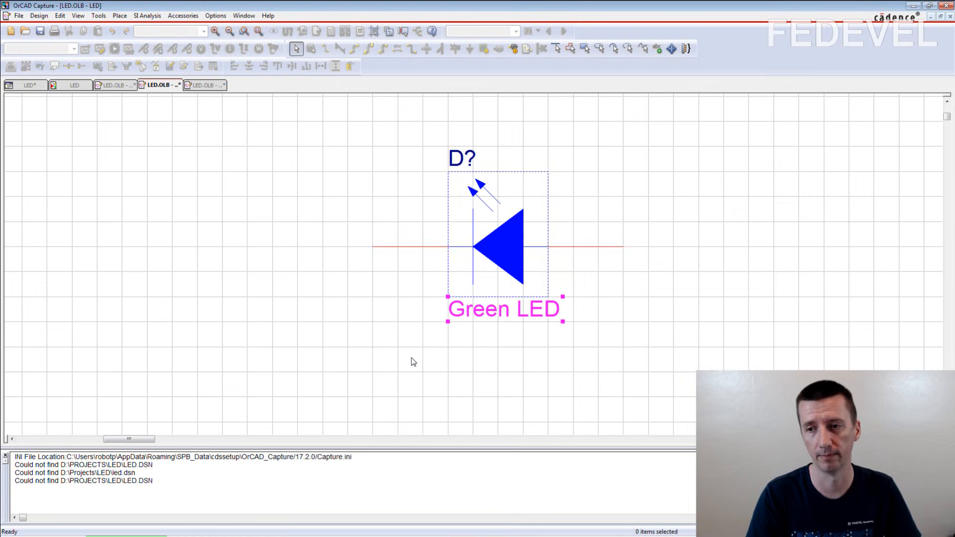
Save the led.dsn design from the project view and open its LED schematic page.
left_click(27, 85)
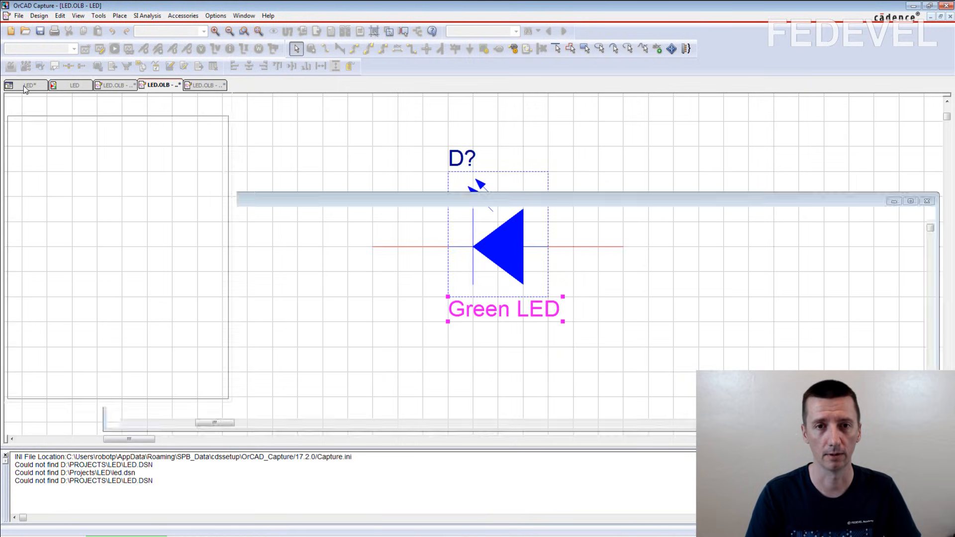
left_click(55, 129)
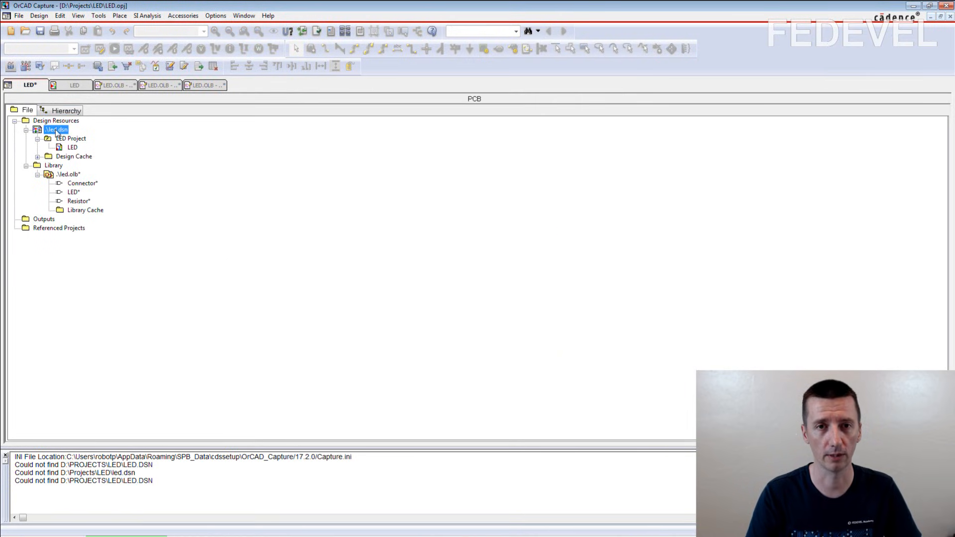
left_click(39, 32)
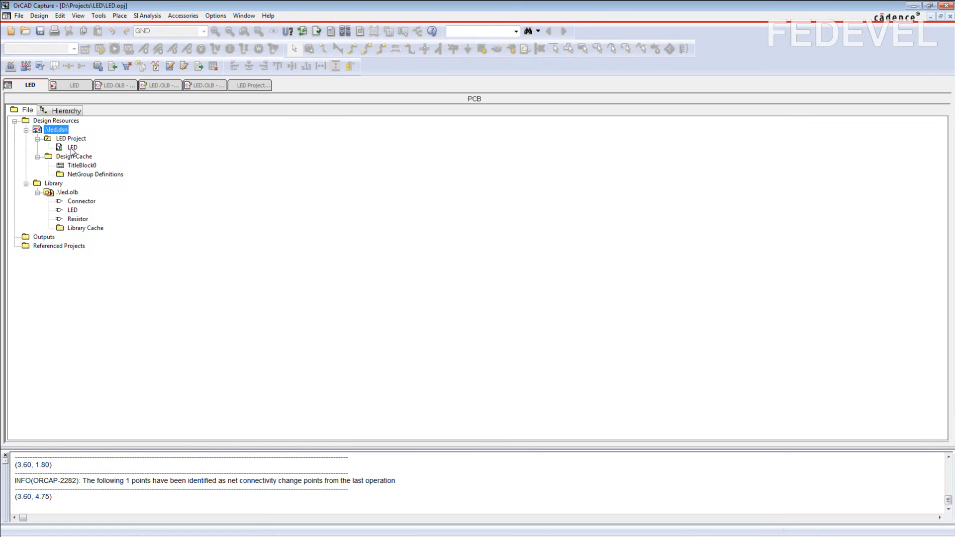
double_click(59, 148)
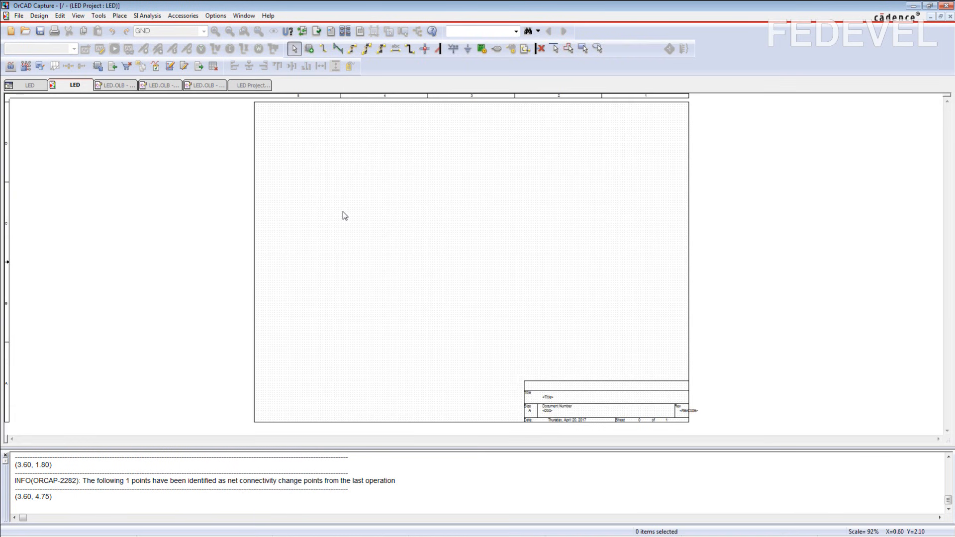
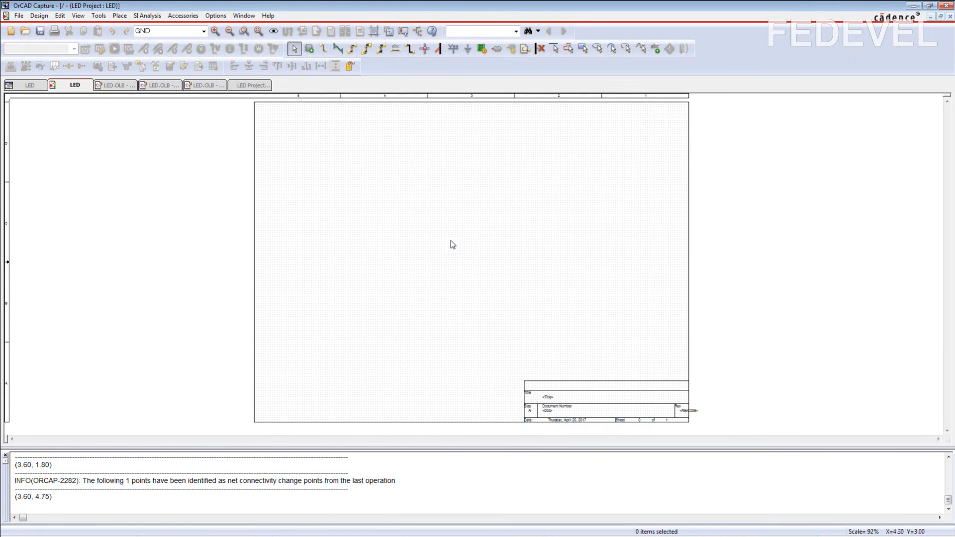
Place one Connector part from the LED library near the middle of the schematic page.
left_click(309, 50)
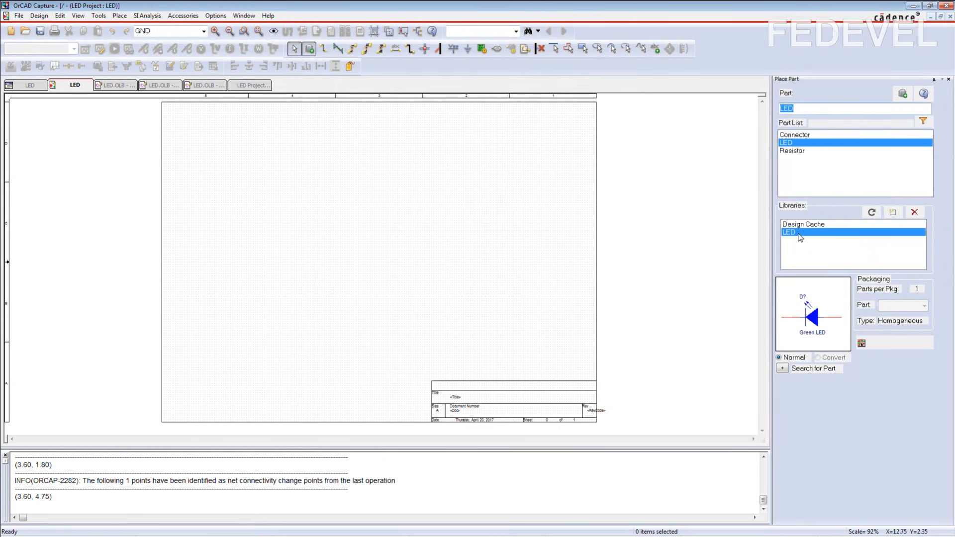
left_click(817, 235)
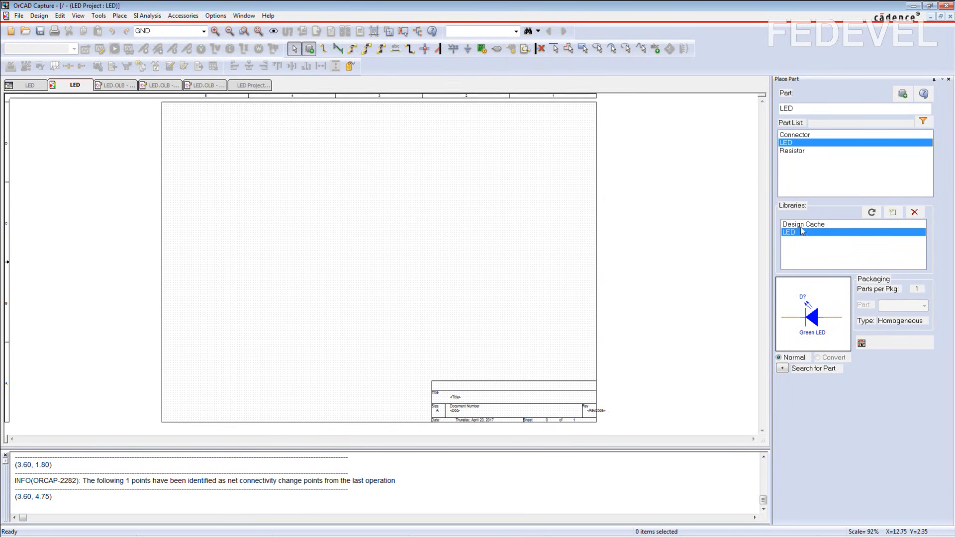
left_click(806, 139)
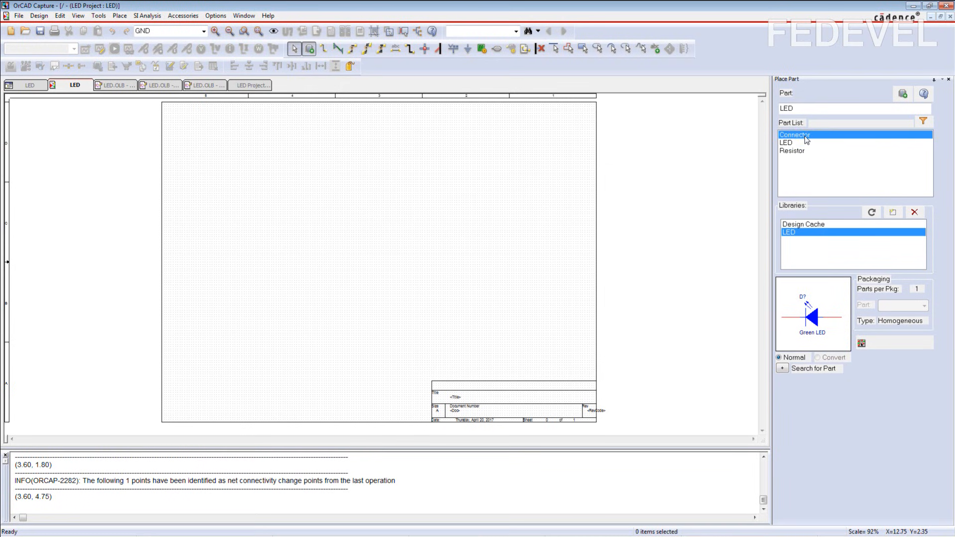
double_click(807, 139)
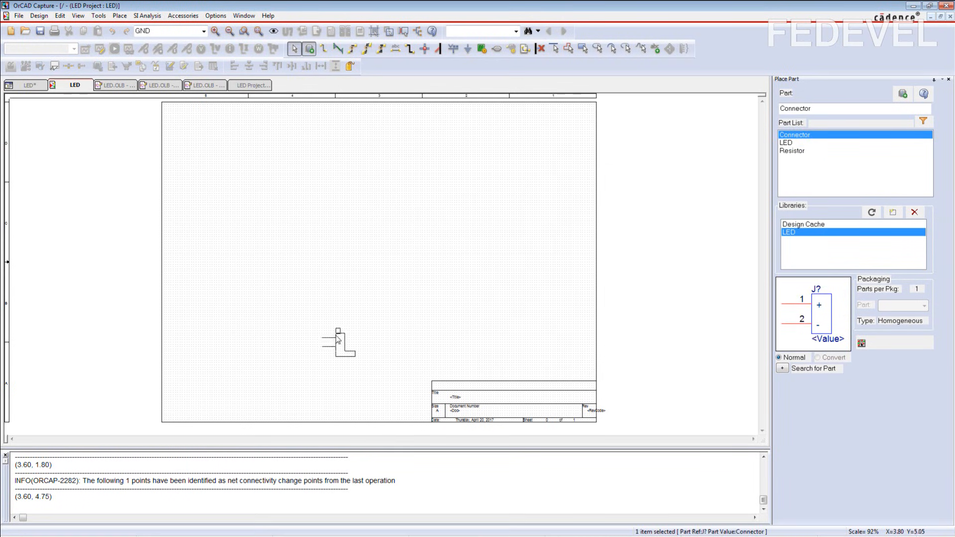
left_click(390, 237)
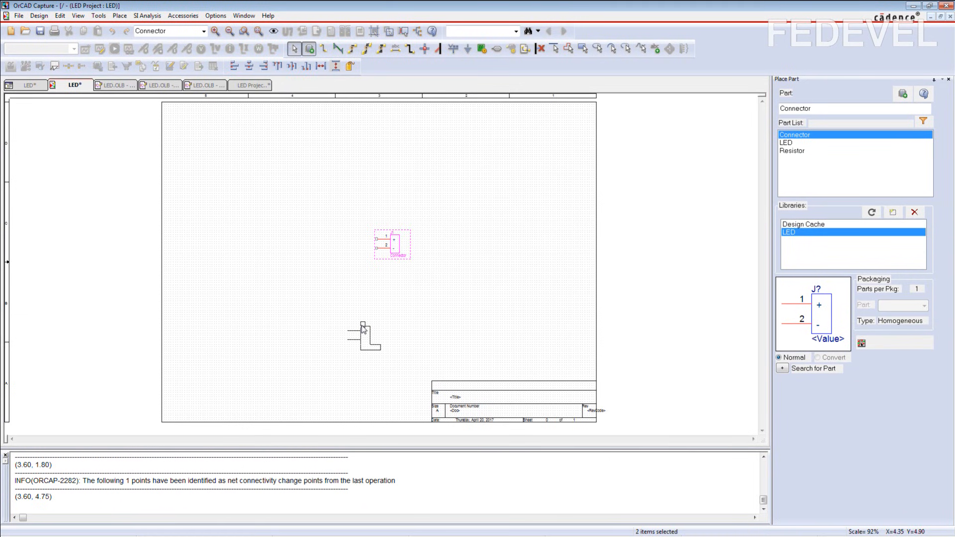
key("Escape")
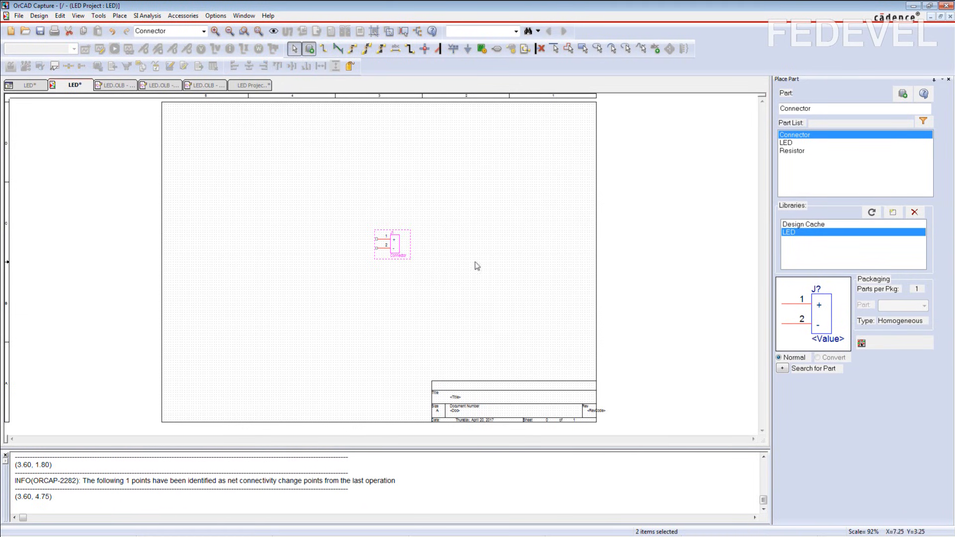
Place one Resistor from the LED library, rotated to vertical, above and to the left of the connector.
left_click(795, 151)
double_click(806, 152)
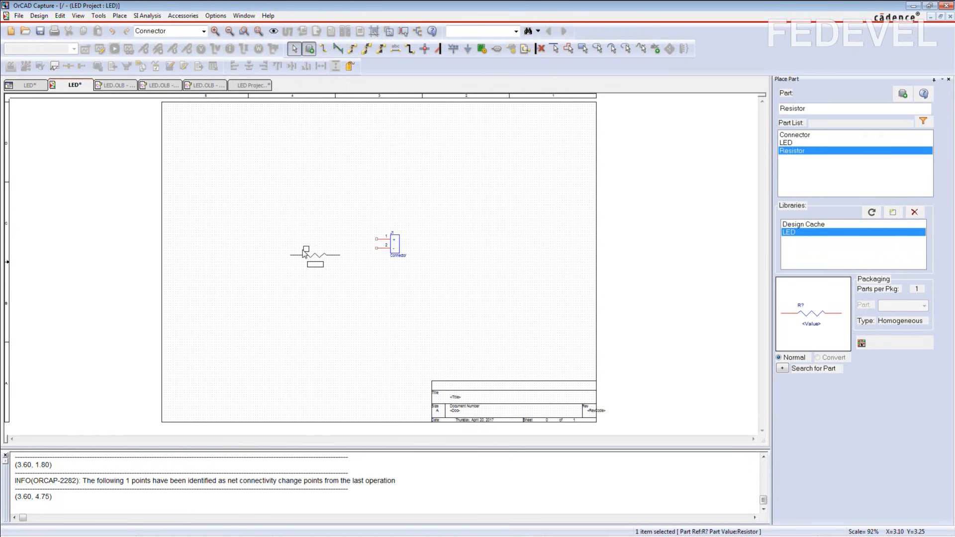
key("r")
left_click(332, 206)
key("Escape")
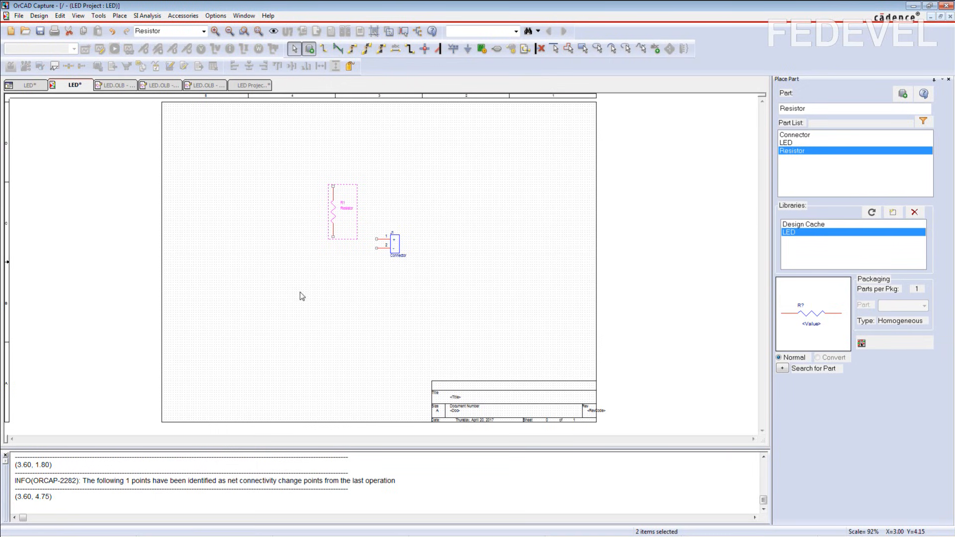
Place one LED part, rotated to point downward, directly below the resistor and in line with it.
left_click(793, 144)
double_click(814, 145)
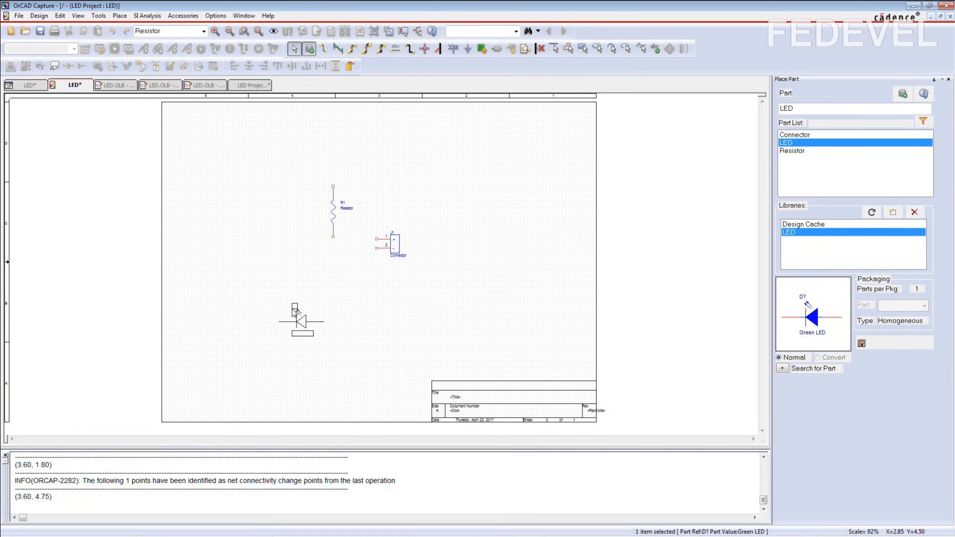
right_click(293, 309)
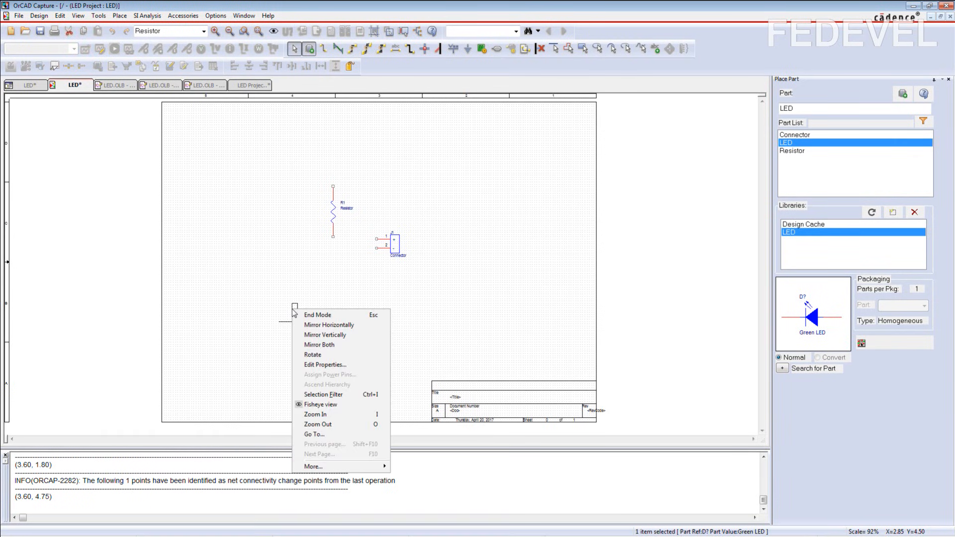
left_click(321, 355)
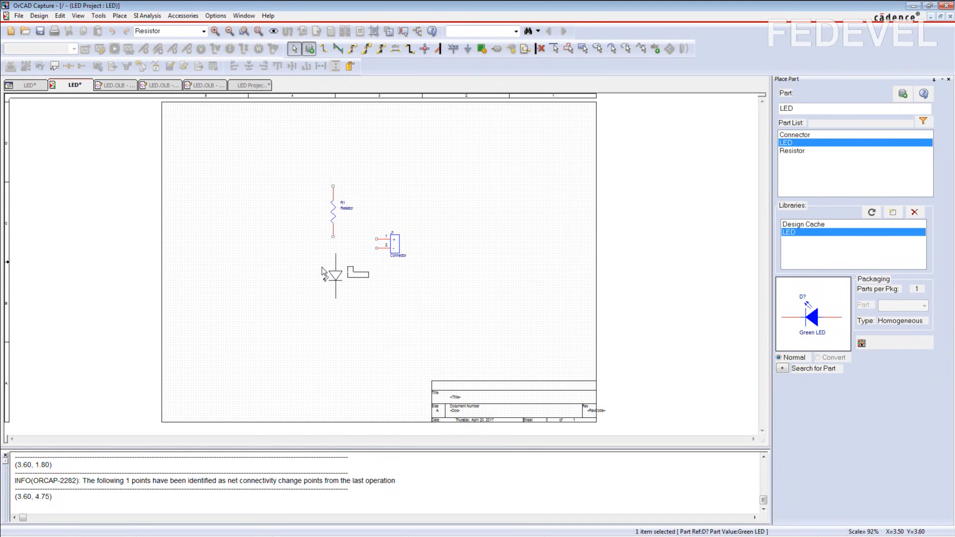
left_click(319, 269)
key("Escape")
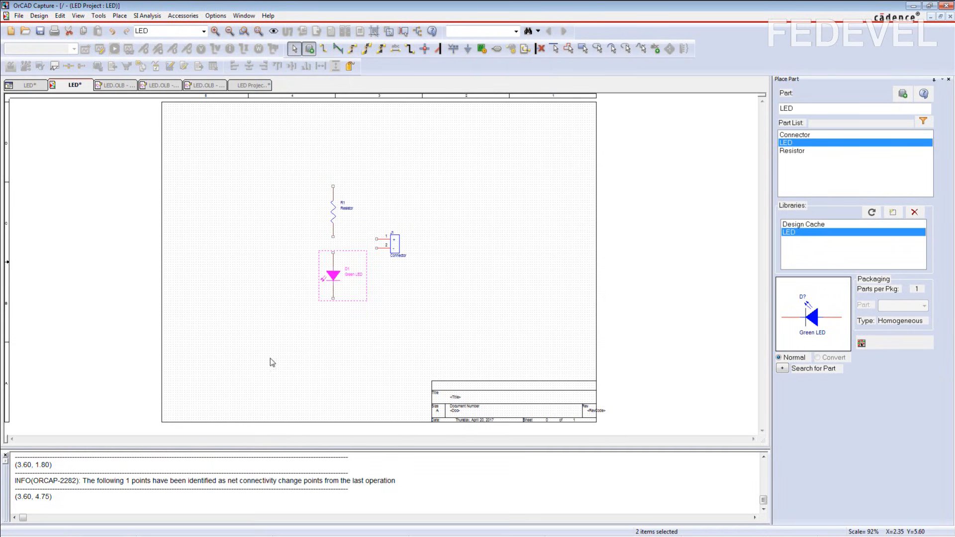
Move connector J1 slightly to the right, away from the resistor and LED.
scroll(358, 247, "up", 2, "ctrl")
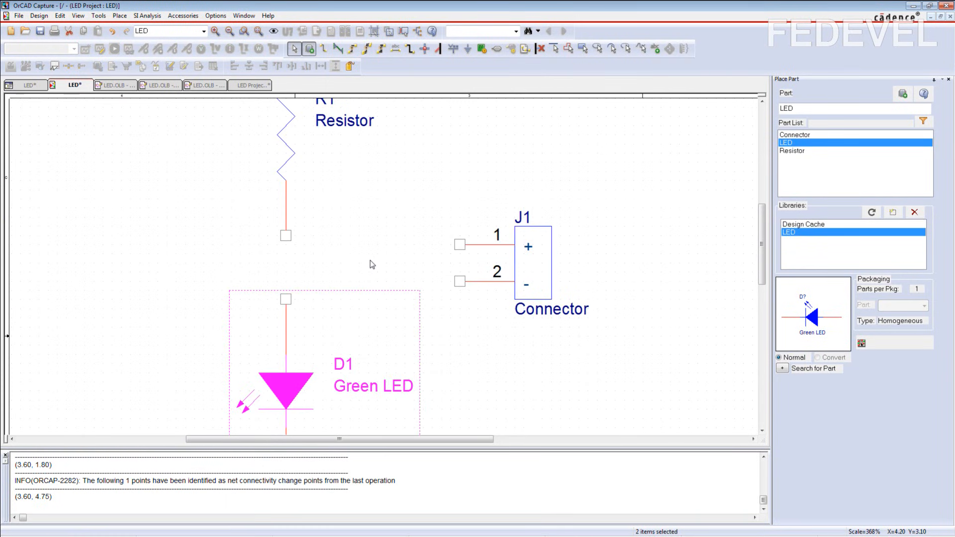
left_click(531, 267)
left_click_drag(531, 267, 551, 267)
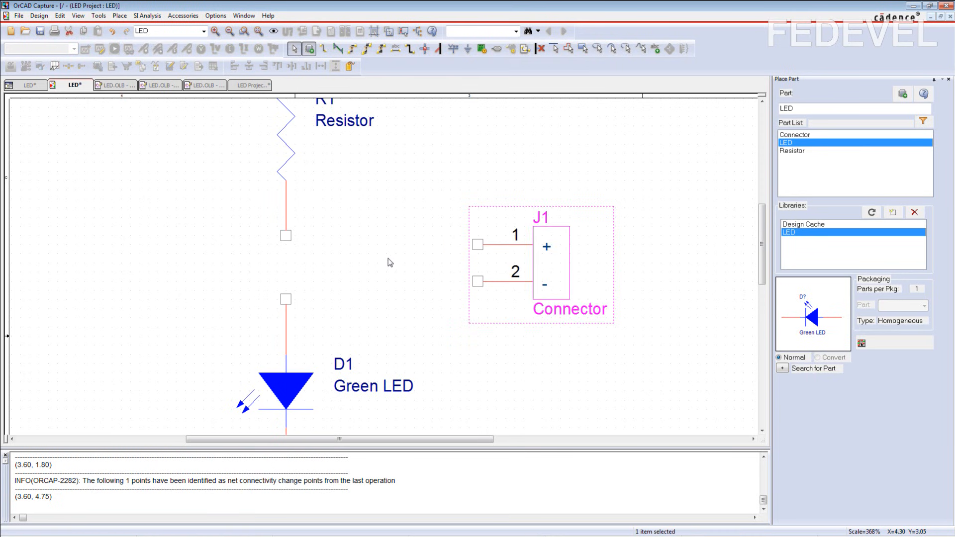
Wire J1 pin 1 to the resistor's upper pin, the resistor's lower pin to the LED, and the LED's lower pin to J1 pin 2.
key("o")
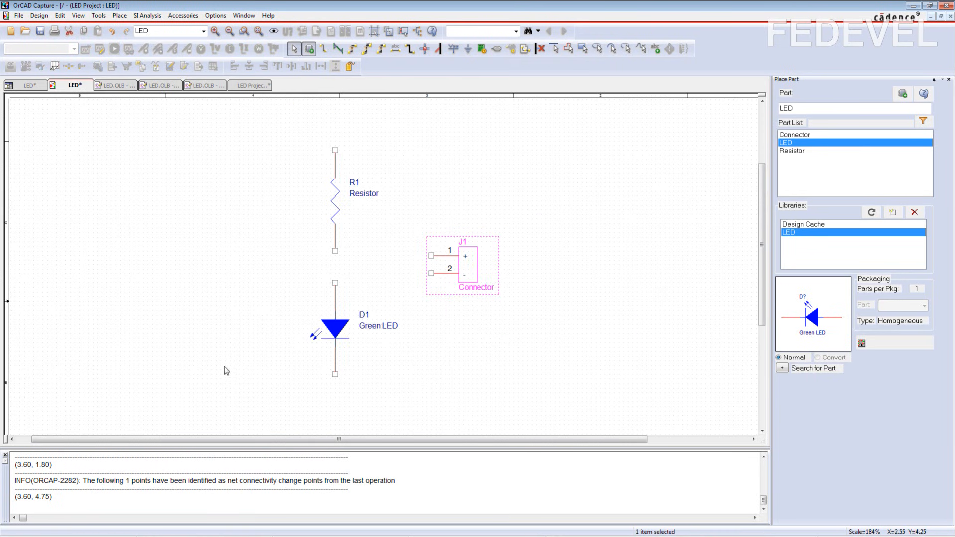
left_click(324, 49)
left_click(431, 255)
left_click(335, 151)
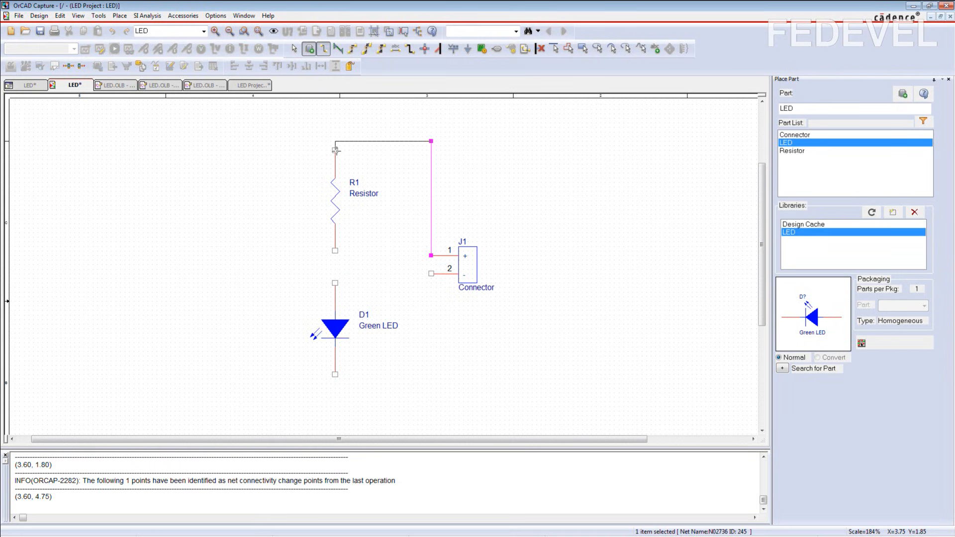
left_click(335, 251)
left_click(334, 283)
left_click(431, 274)
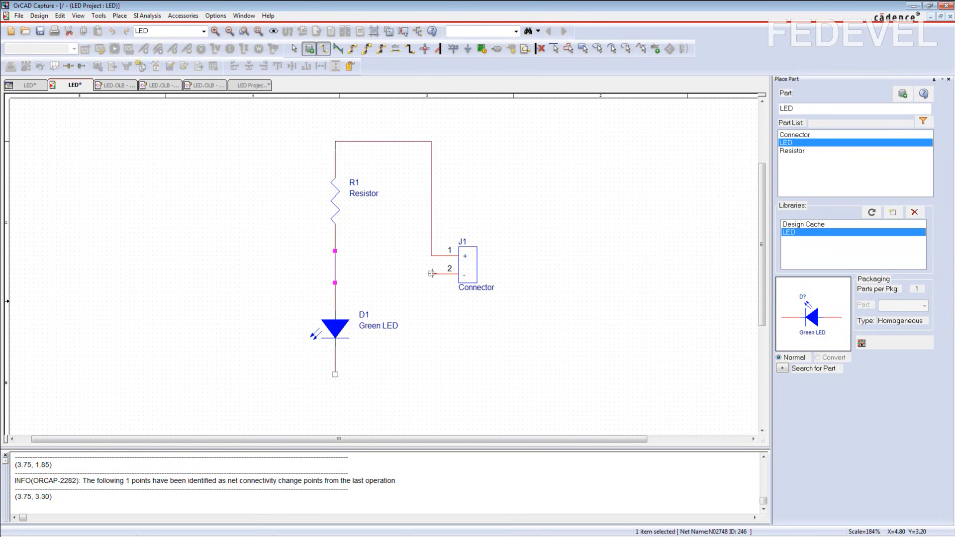
left_click(335, 383)
left_click(334, 374)
Add short vertical wire stubs above the resistor's upper wire corner and below the LED's lower wire corner.
left_click(335, 142)
left_click(335, 132)
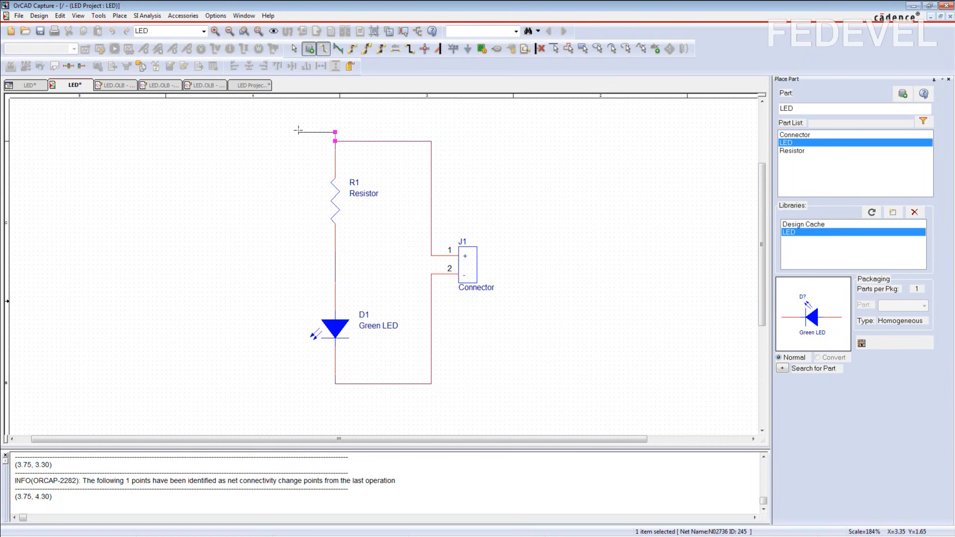
key("Escape")
left_click(335, 397)
left_click(336, 394)
key("Escape")
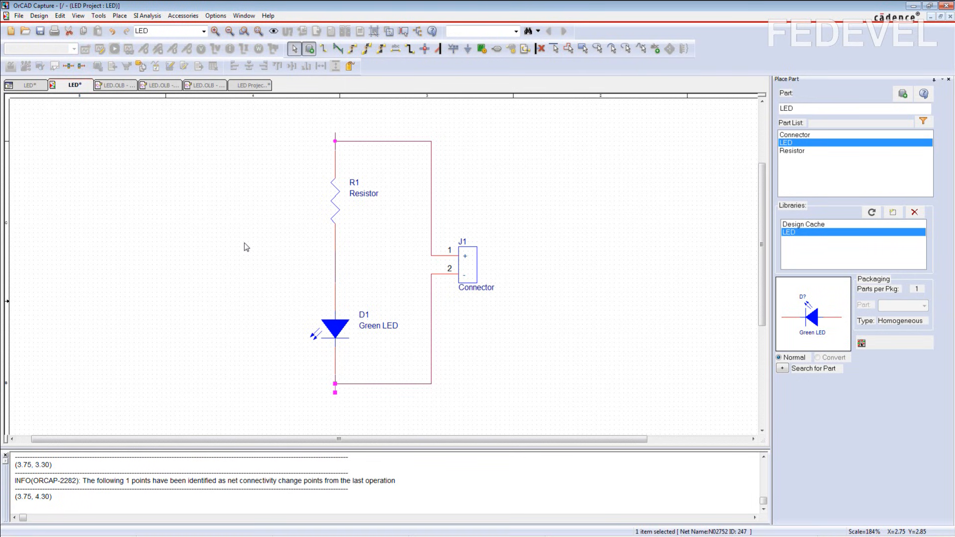
Place a VCC_BAR power symbol from CAPSYM on the wire stub above the resistor.
left_click(119, 15)
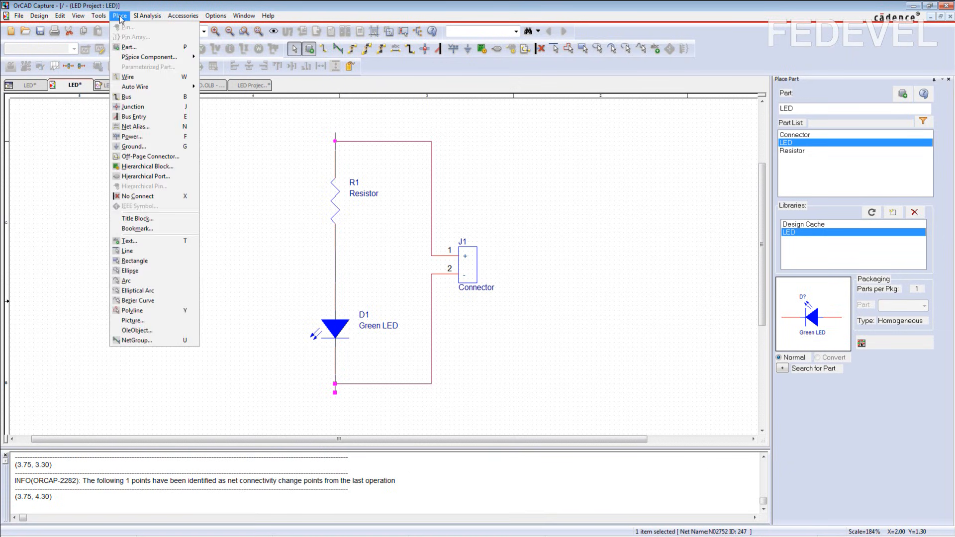
left_click(131, 137)
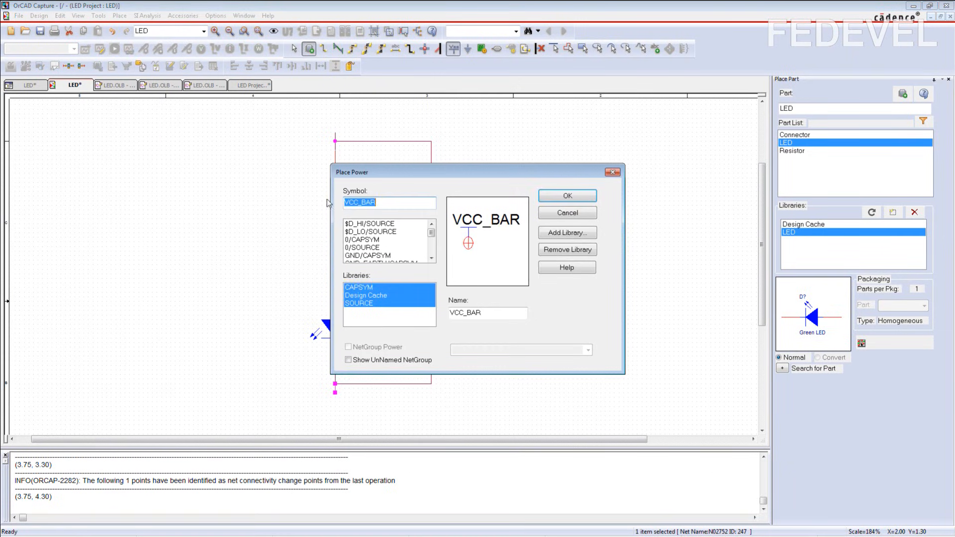
left_click(432, 256)
left_click(432, 256)
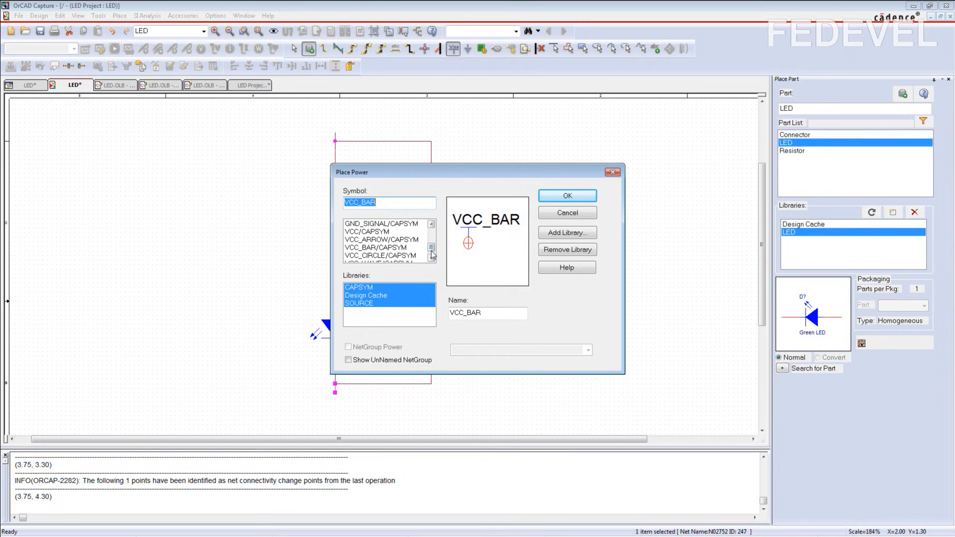
left_click(376, 247)
left_click(579, 201)
left_click(335, 142)
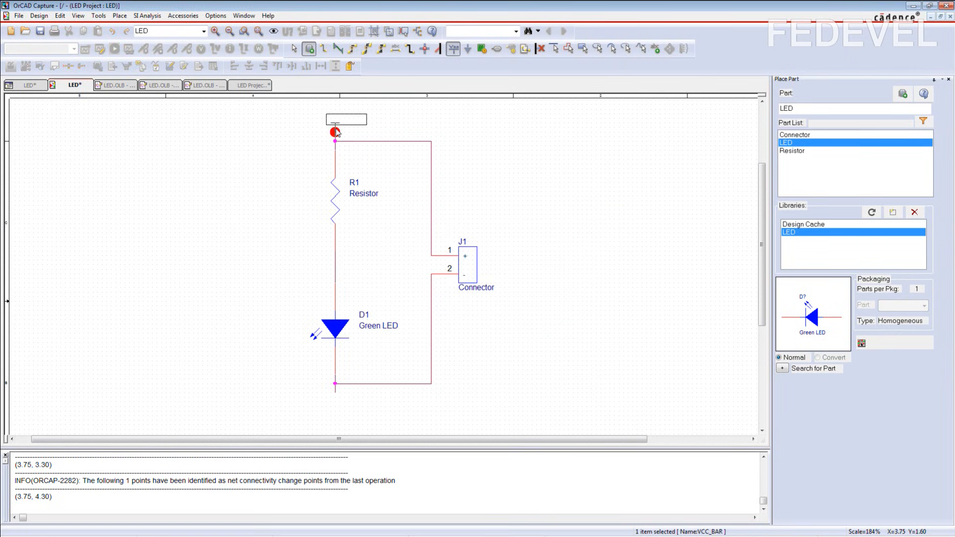
key("Escape")
Rename the power symbol above the resistor to +5V.
double_click(344, 120)
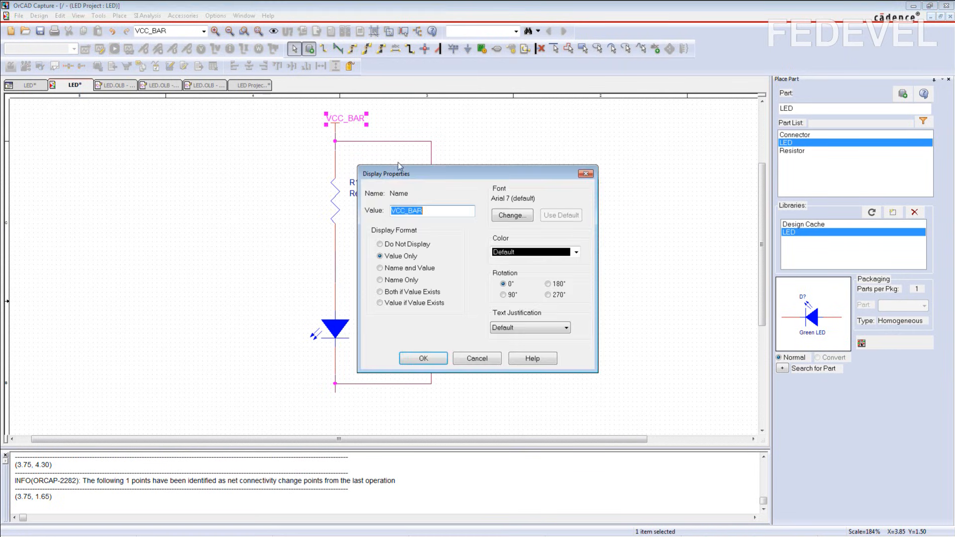
type("+")
key("Return")
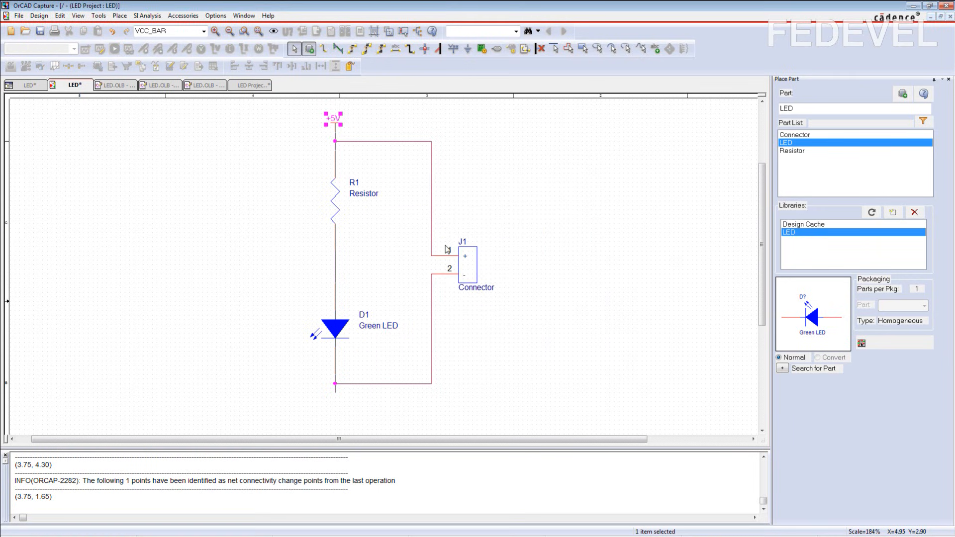
Place a GND ground symbol from CAPSYM on the wire stub below the LED.
left_click(120, 15)
left_click(139, 150)
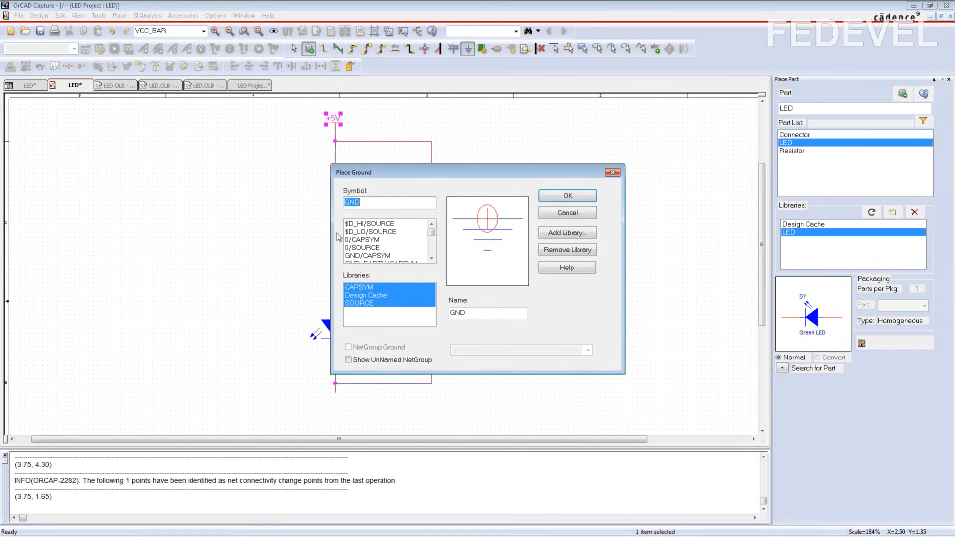
left_click(366, 256)
left_click(567, 196)
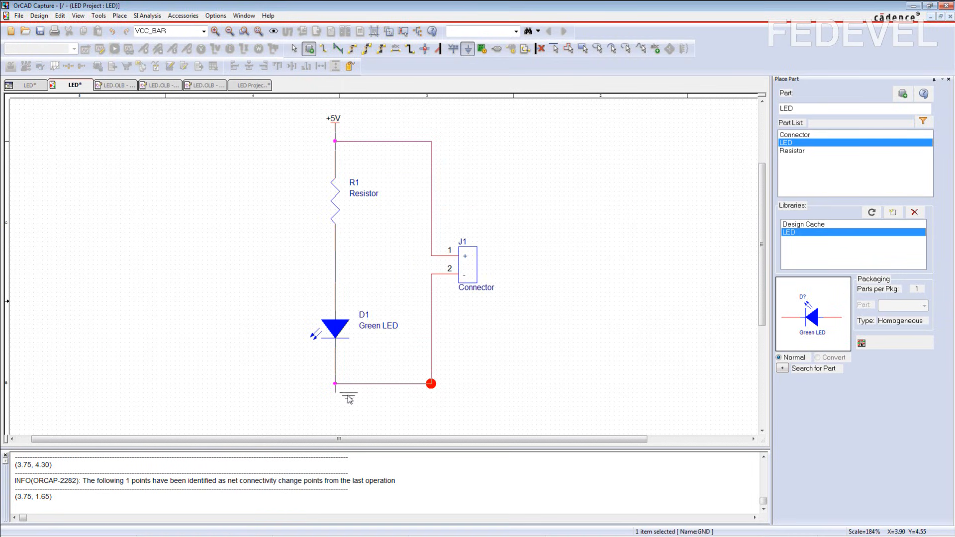
left_click(335, 397)
key("Escape")
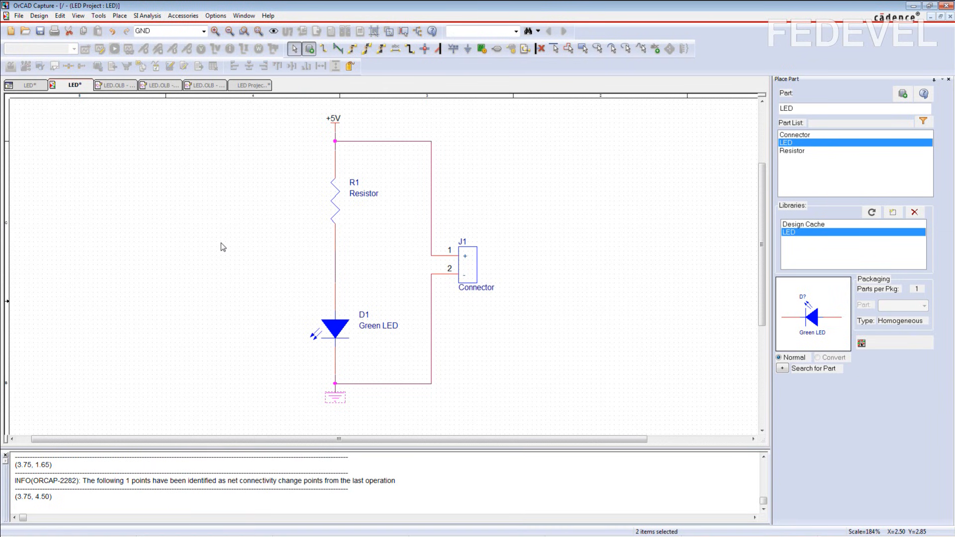
Check the net names of the upper wire, the lower wire and the wire between resistor and LED in their properties.
left_click(469, 153)
double_click(431, 169)
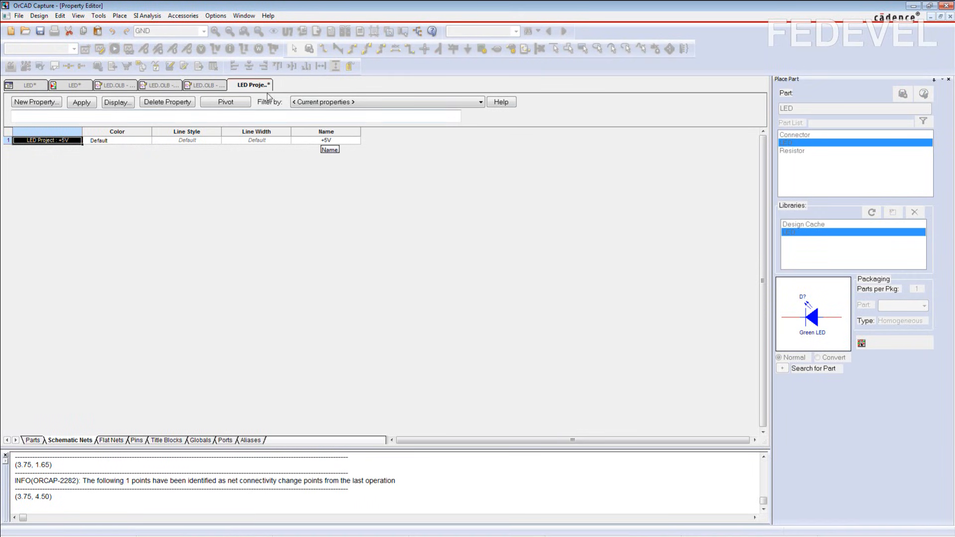
left_click(70, 85)
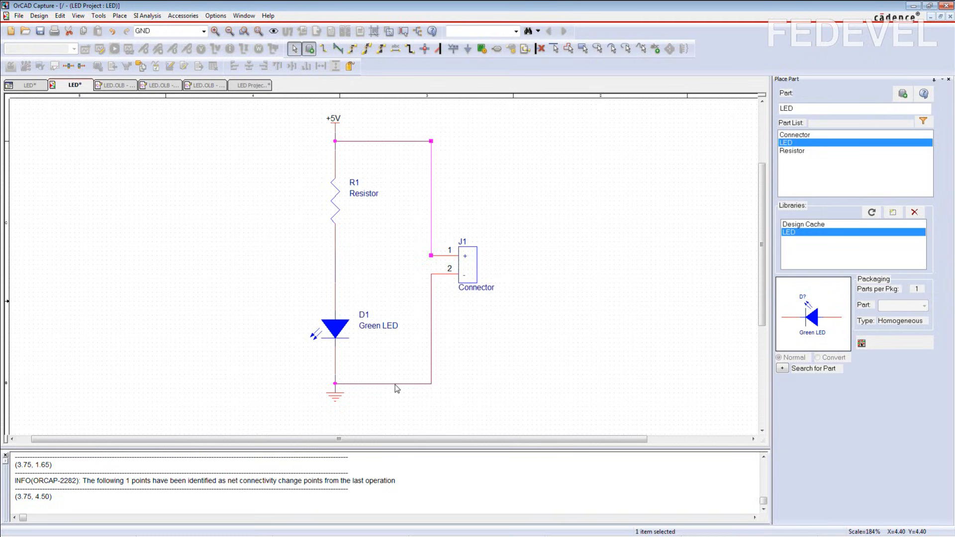
double_click(396, 384)
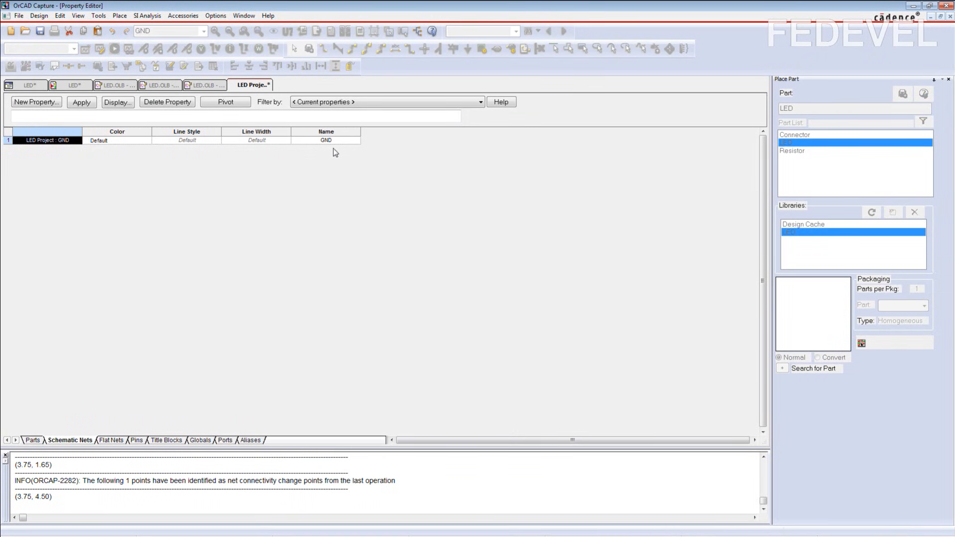
left_click(73, 86)
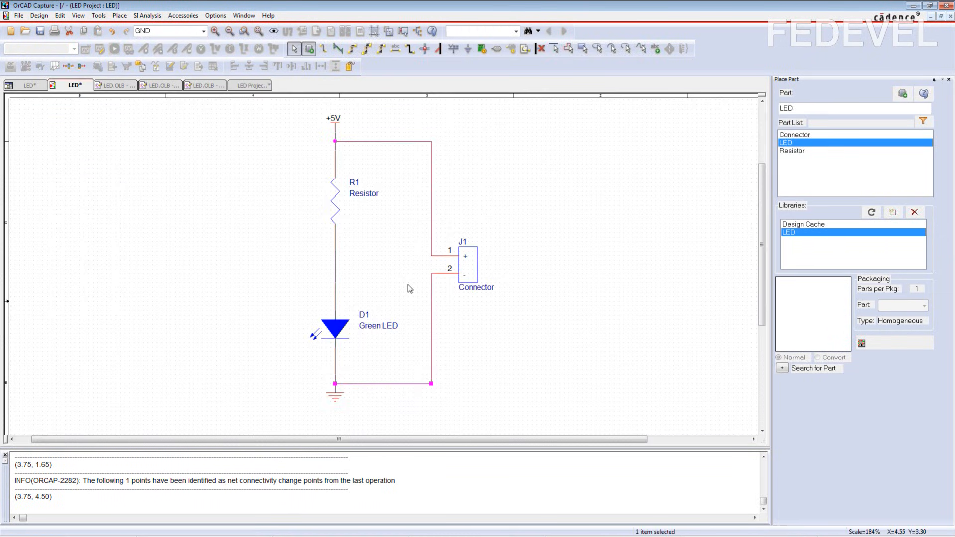
double_click(336, 269)
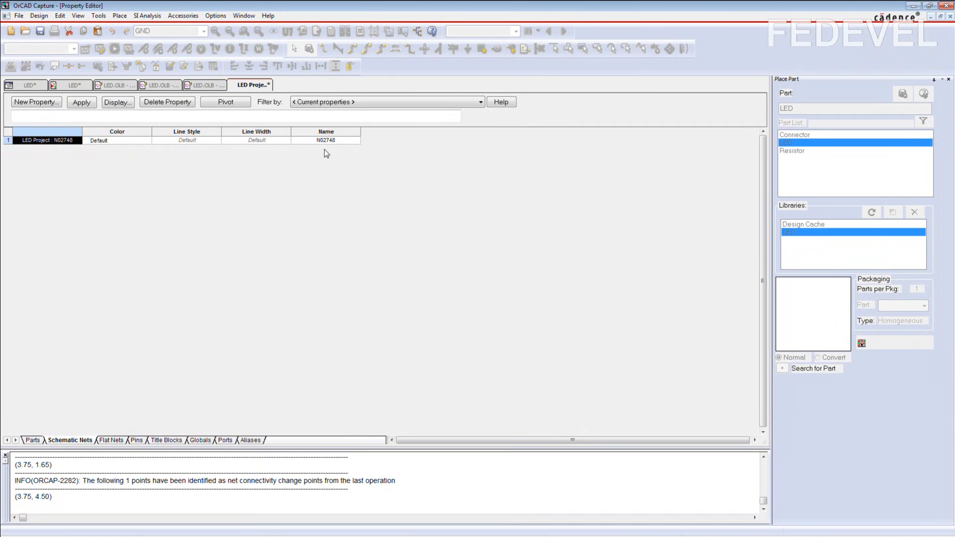
left_click(81, 102)
left_click(73, 85)
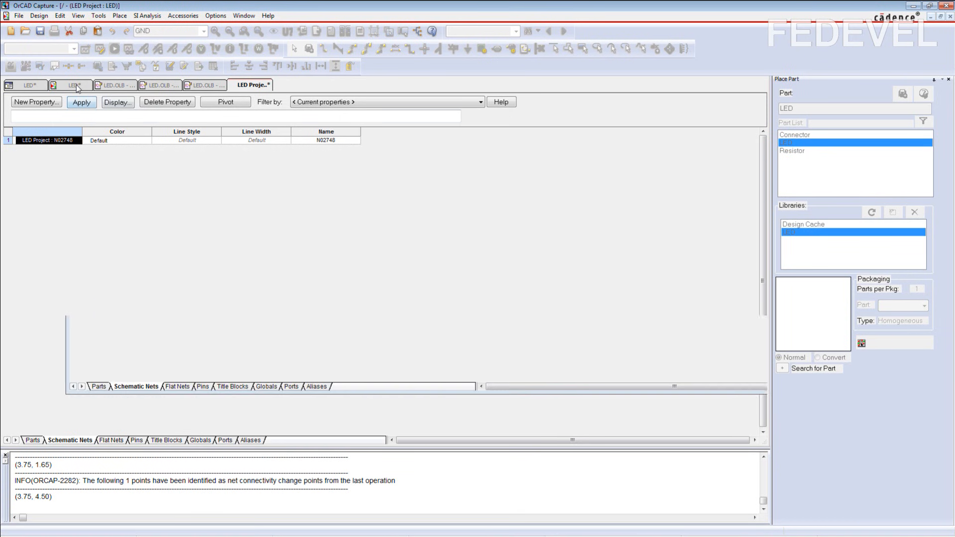
Place a vertically rotated net alias DIODE on the wire between the resistor and the LED.
left_click(396, 49)
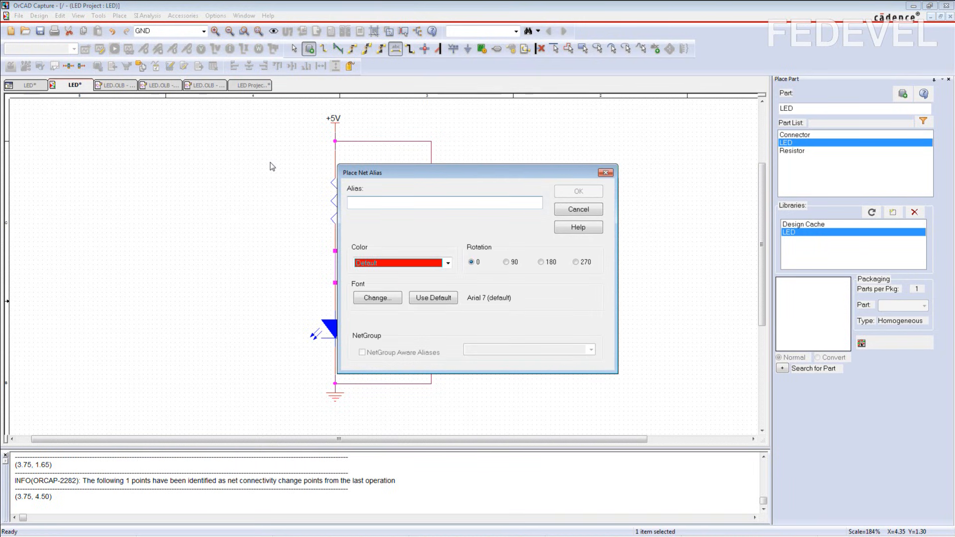
type("DIODE")
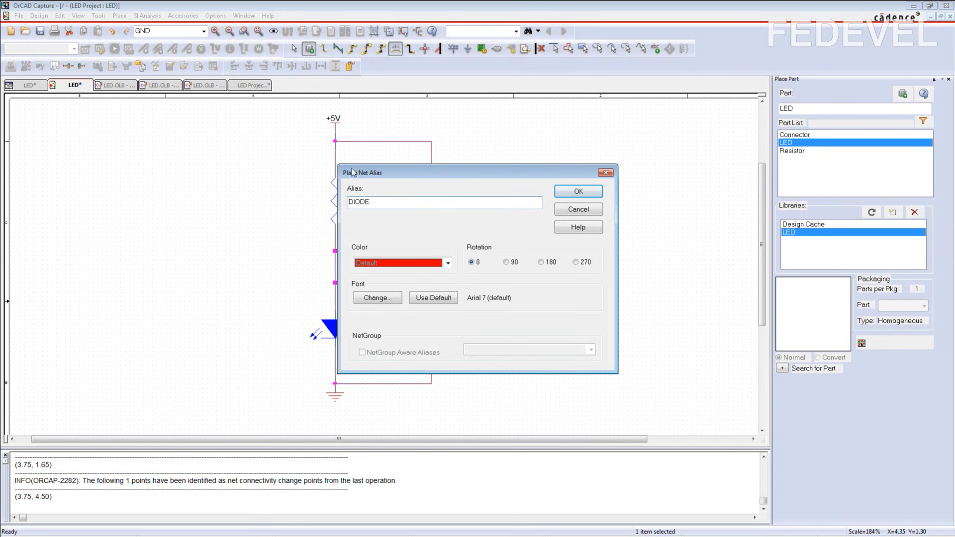
left_click(571, 192)
key("r")
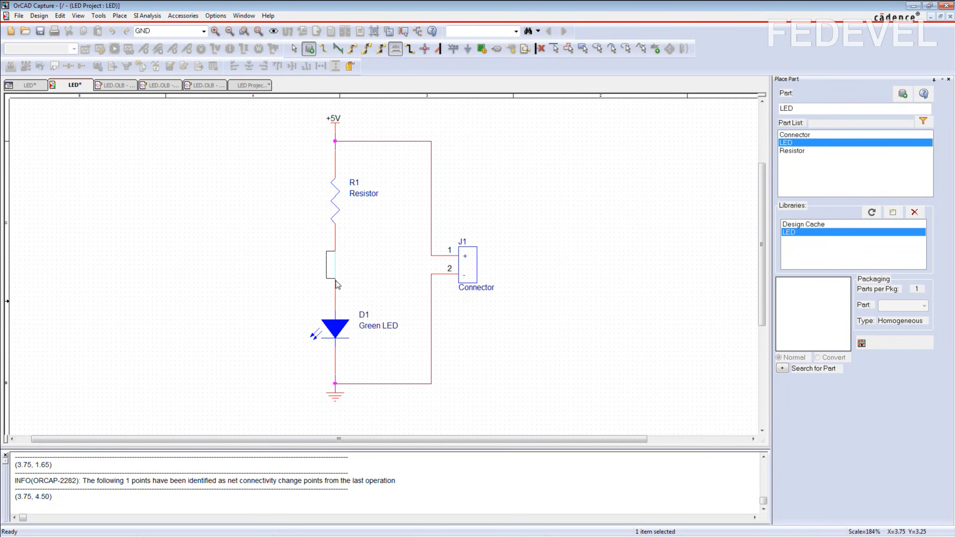
left_click(335, 284)
key("Escape")
left_click(366, 291)
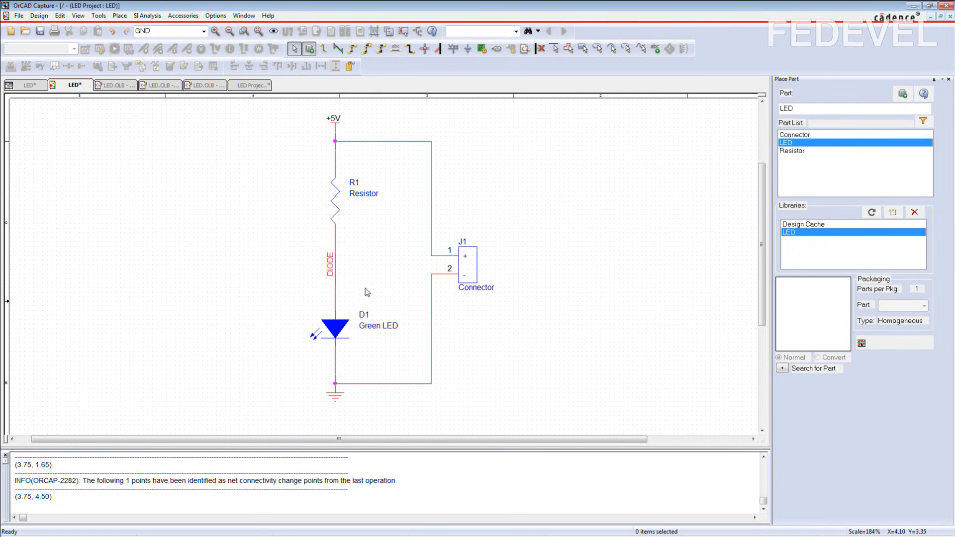
Check the net name of the wire between resistor and LED in its properties, and return to the schematic.
double_click(336, 282)
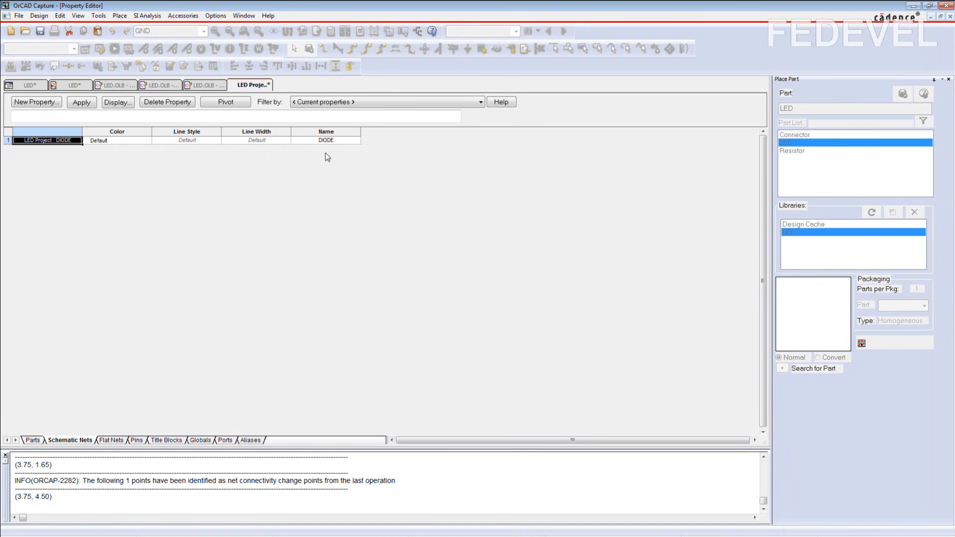
left_click(81, 85)
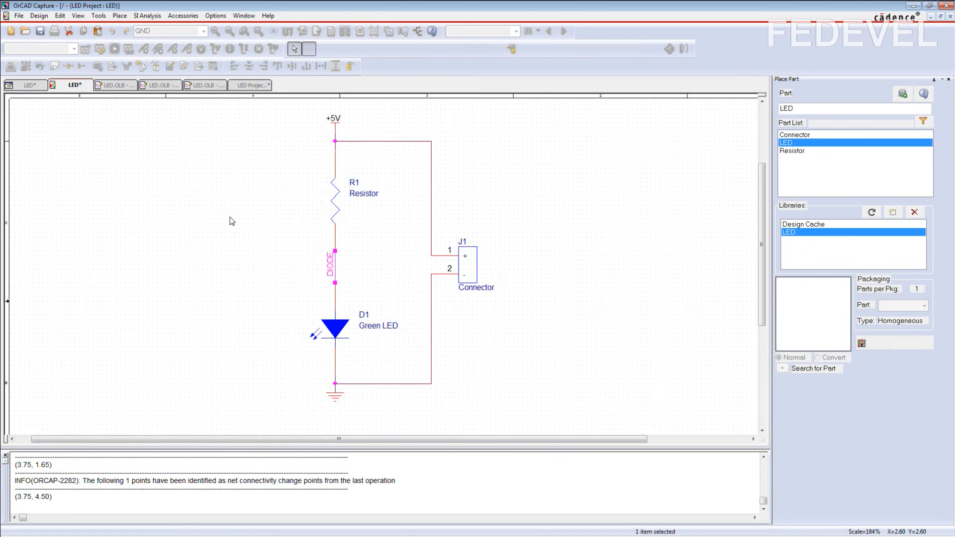
left_click(233, 234)
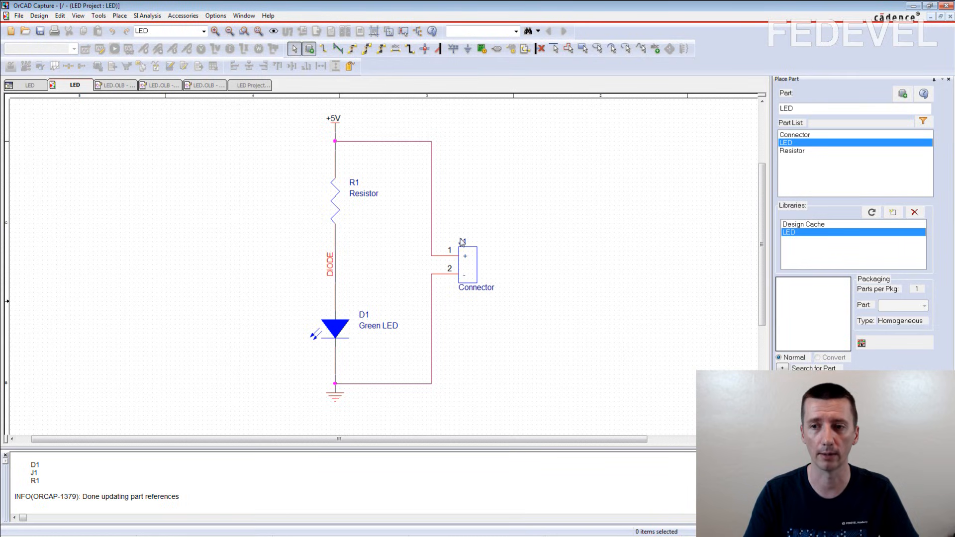
Reset all part references in led.dsn to "?" with Annotate and view the schematic page.
left_click(30, 85)
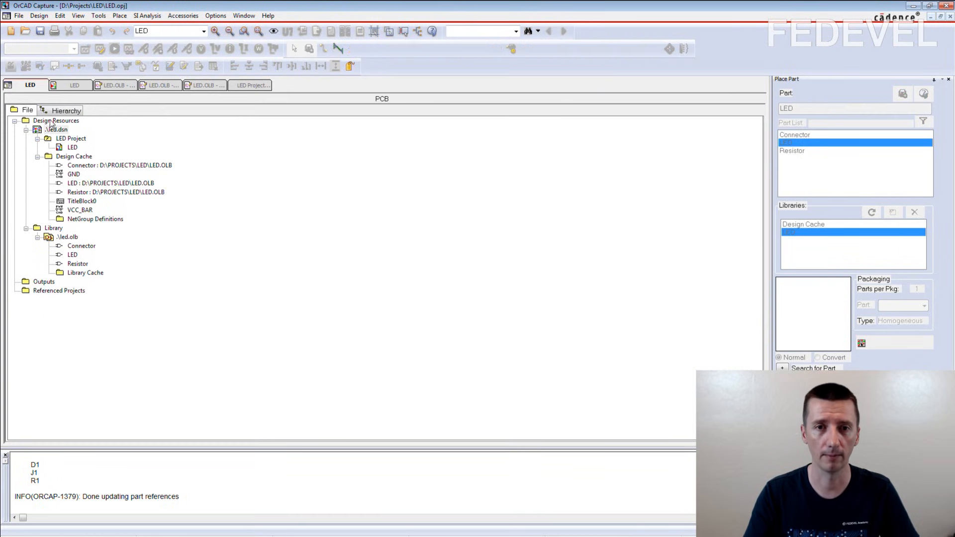
right_click(56, 129)
left_click(117, 135)
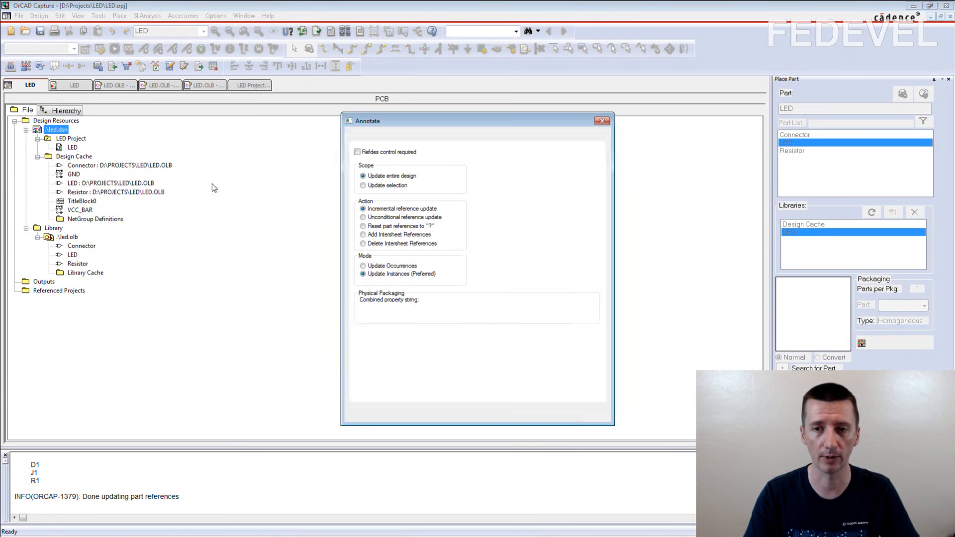
left_click(363, 227)
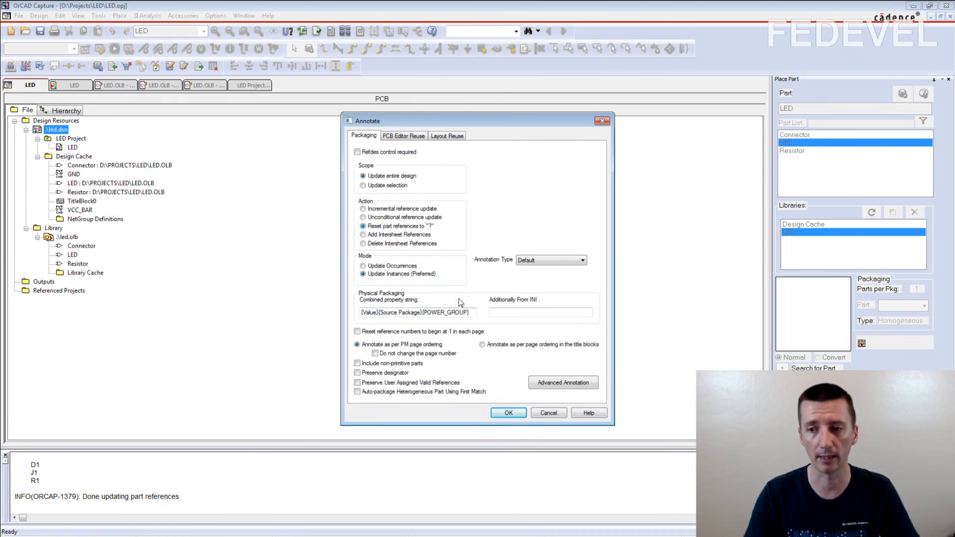
left_click(506, 411)
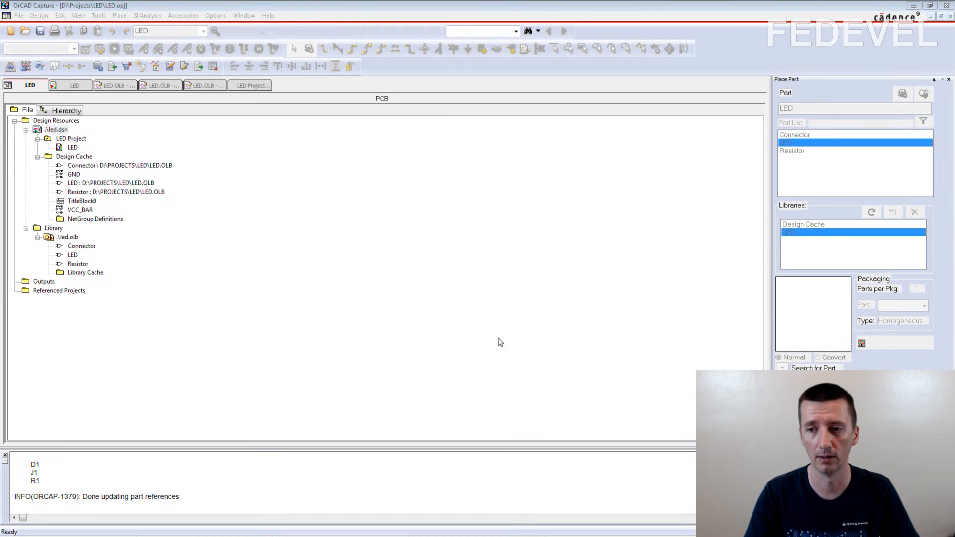
left_click(520, 296)
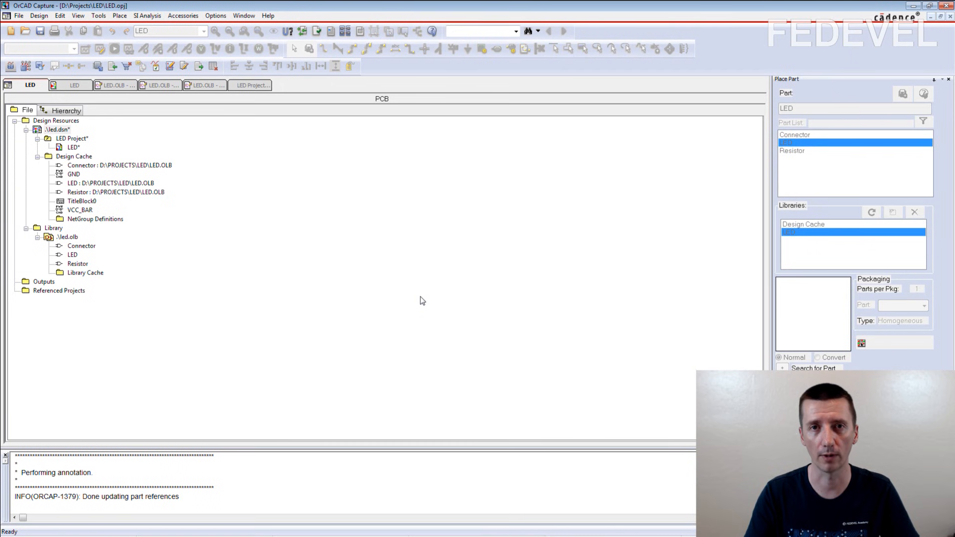
left_click(77, 86)
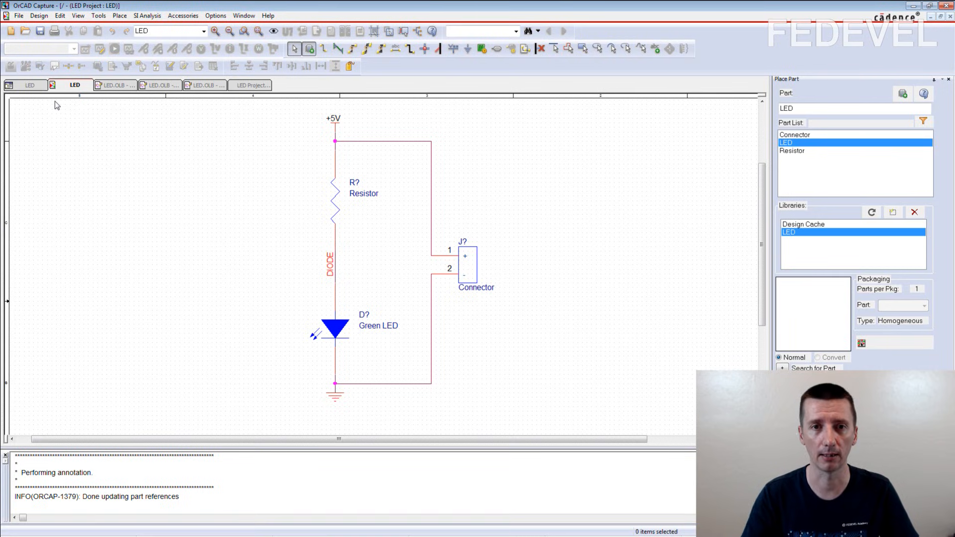
Annotate the entire led.dsn design with an incremental reference update and view the schematic page.
left_click(30, 85)
right_click(52, 131)
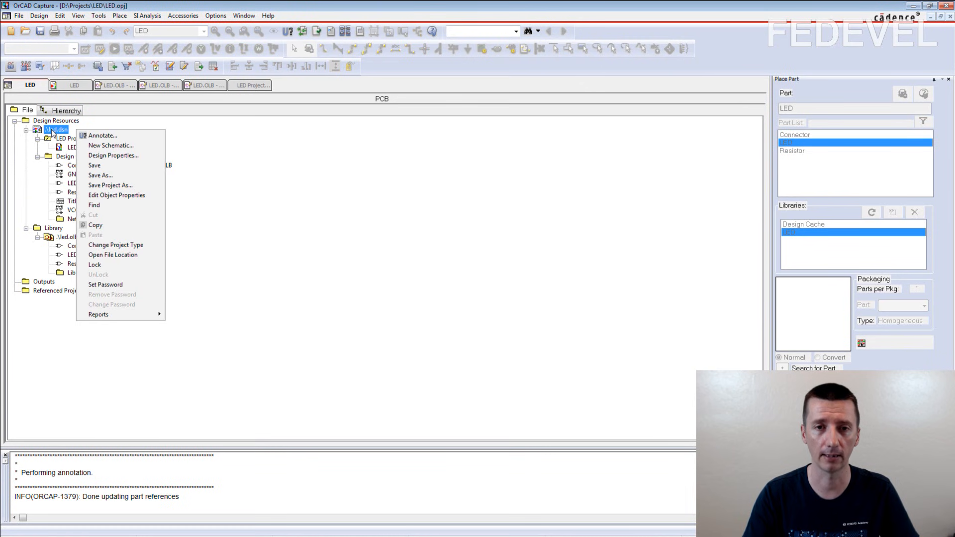
left_click(99, 132)
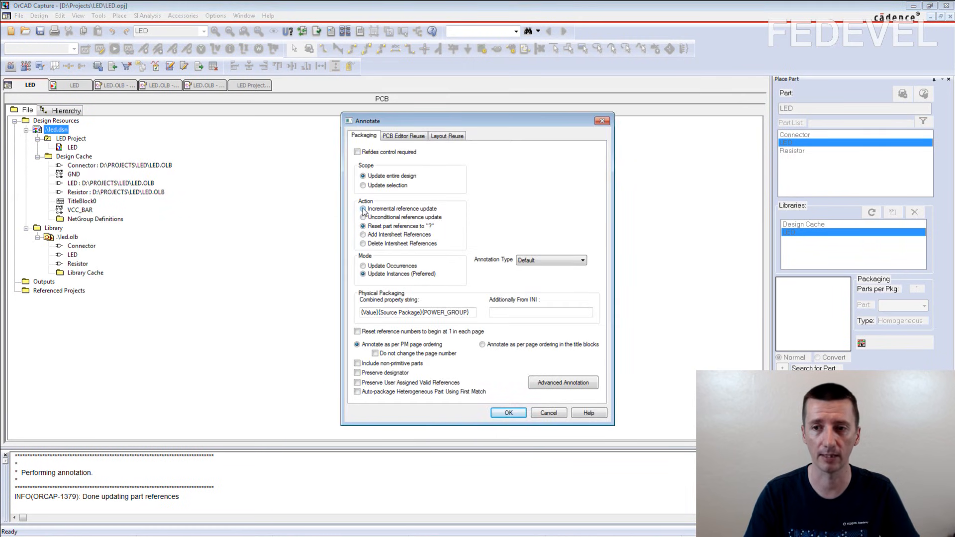
left_click(507, 414)
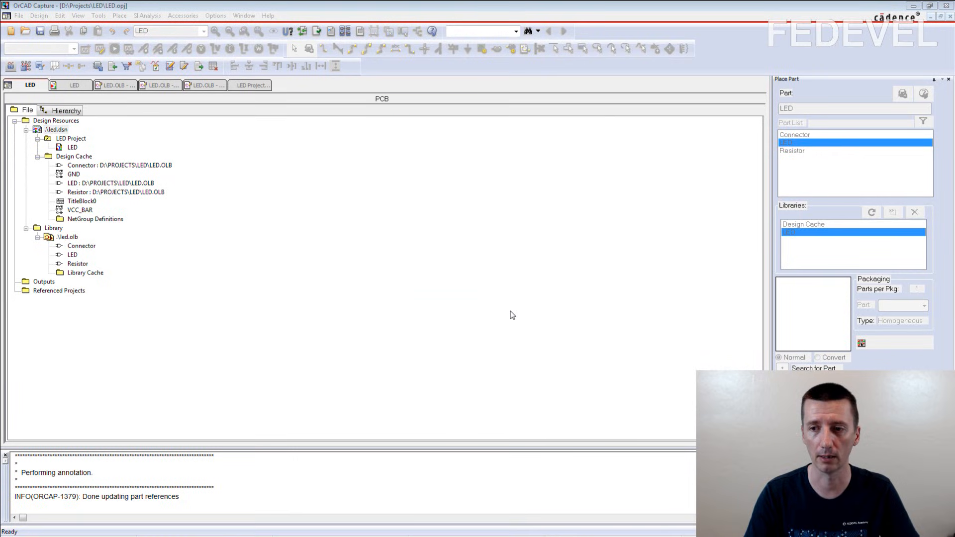
left_click(512, 299)
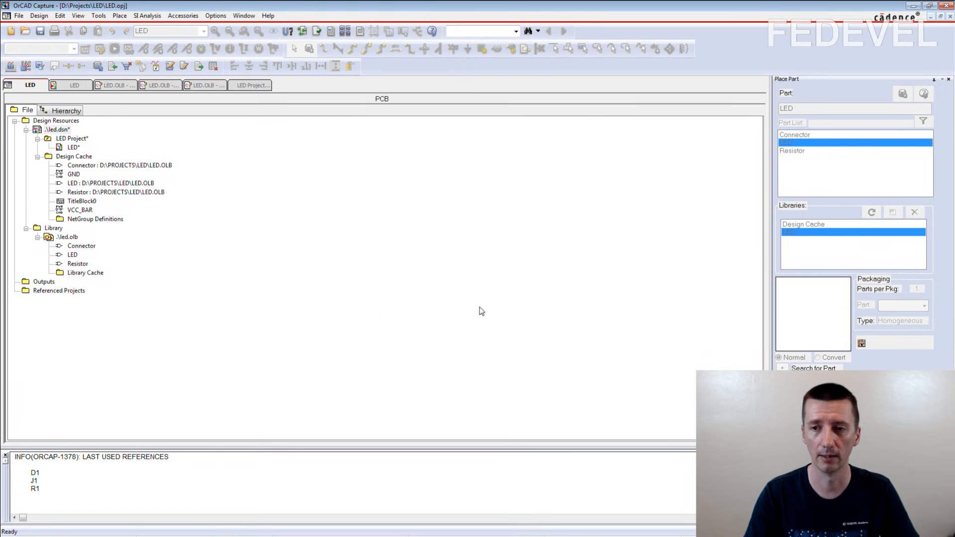
left_click(75, 85)
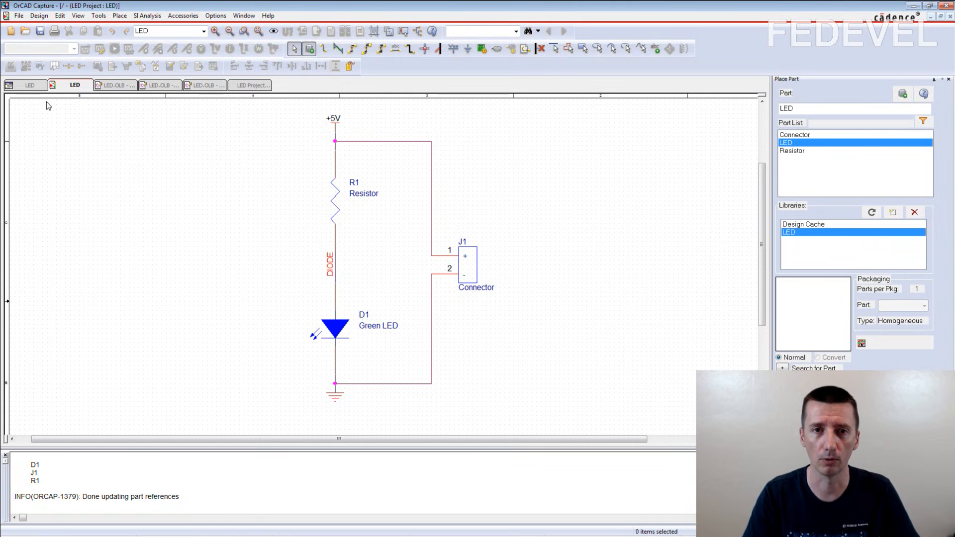
Set the displayed value of the LED part in the led.olb library to Red LED.
left_click(27, 86)
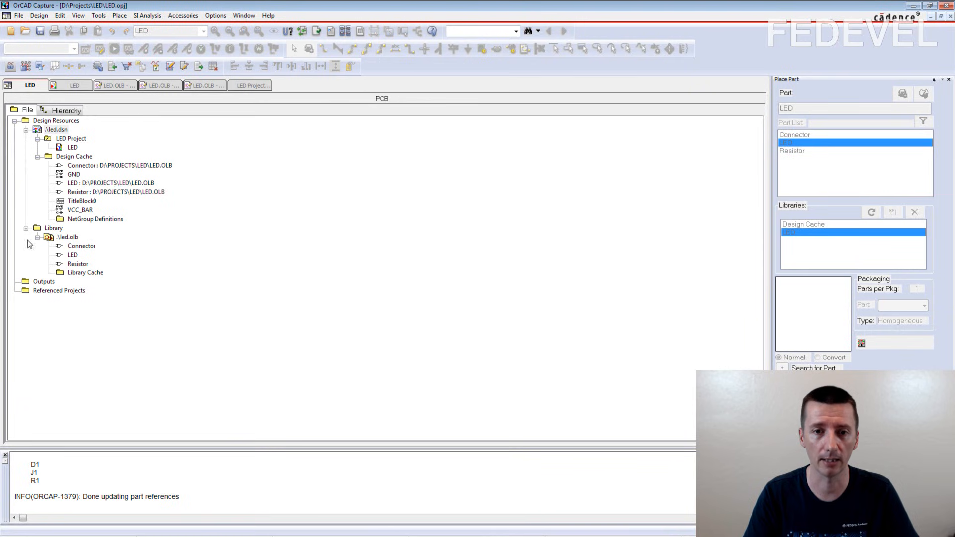
double_click(72, 254)
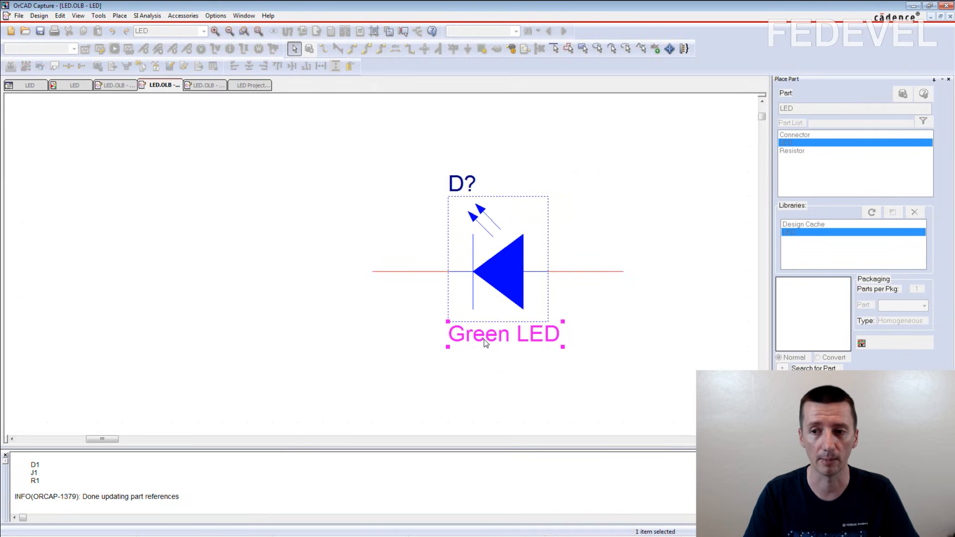
double_click(484, 342)
left_click(428, 213)
double_click(400, 210)
type("Red LED")
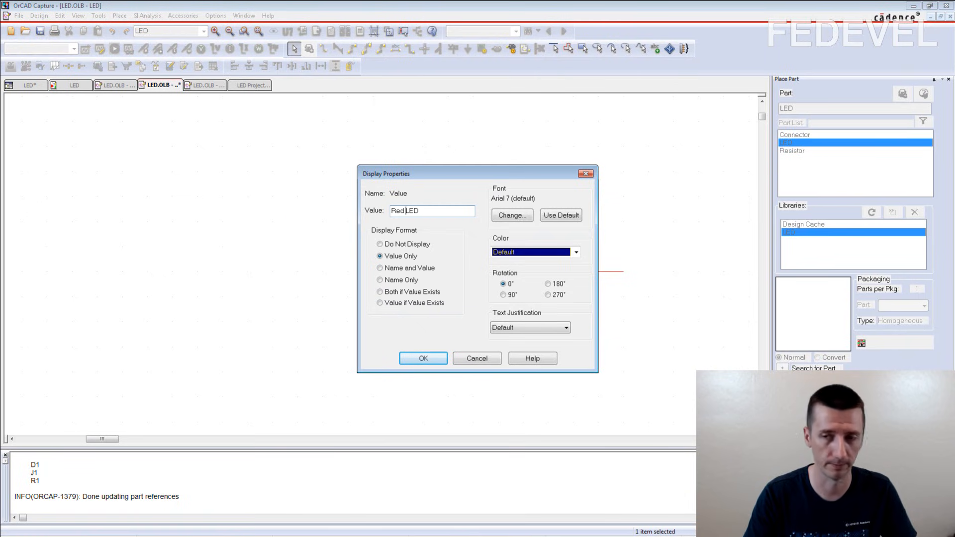
left_click(403, 357)
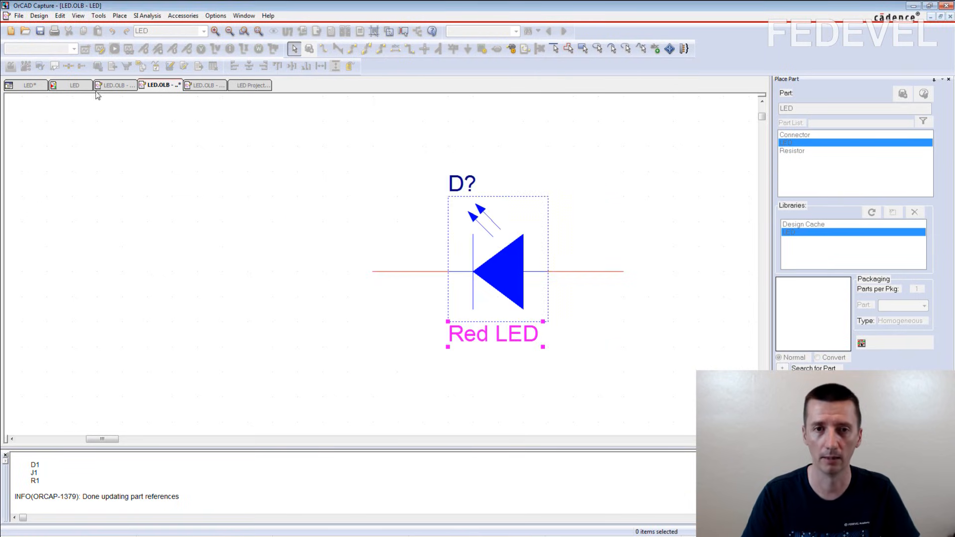
Save the project with the edited LED library part.
left_click(30, 85)
left_click(56, 129)
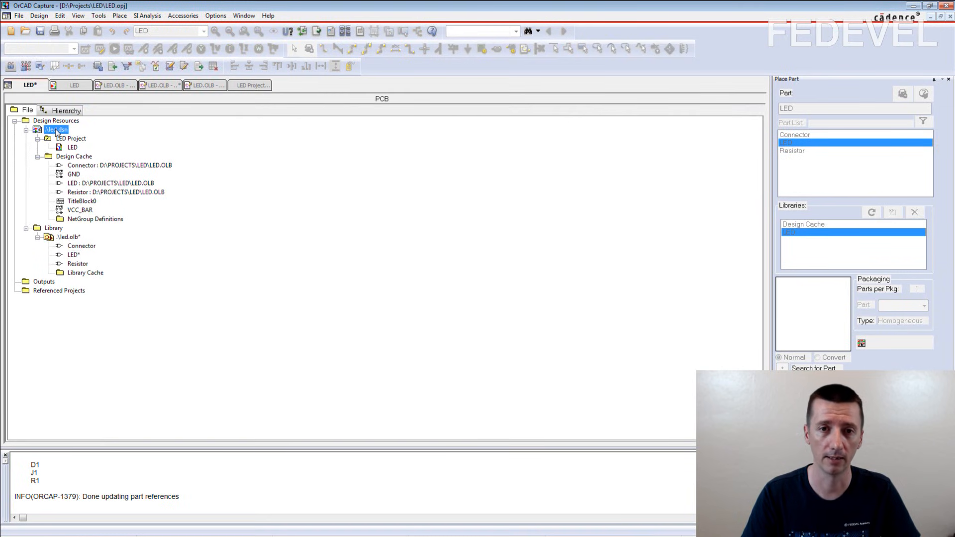
left_click(40, 32)
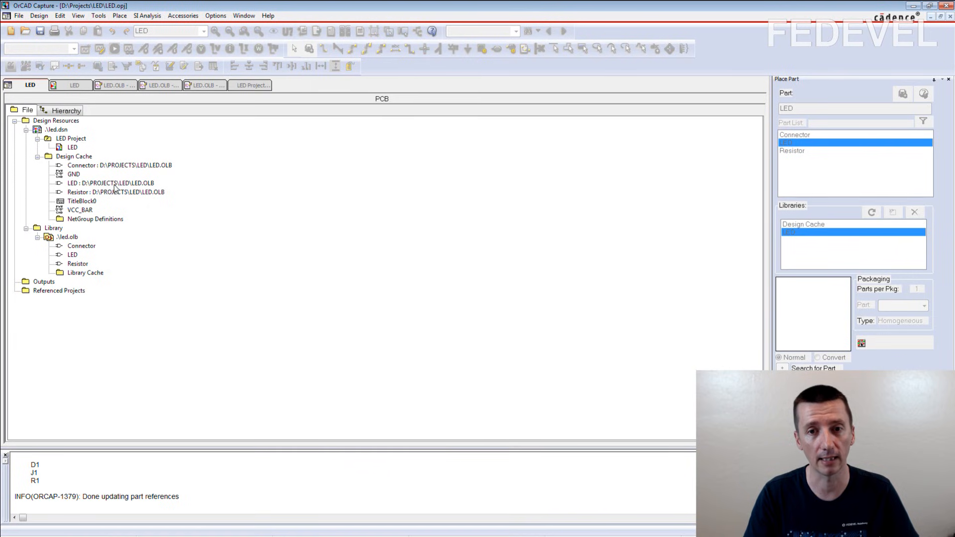
Update the LED part in the design cache, accepting the design save, and open the LED schematic page to inspect it.
right_click(84, 185)
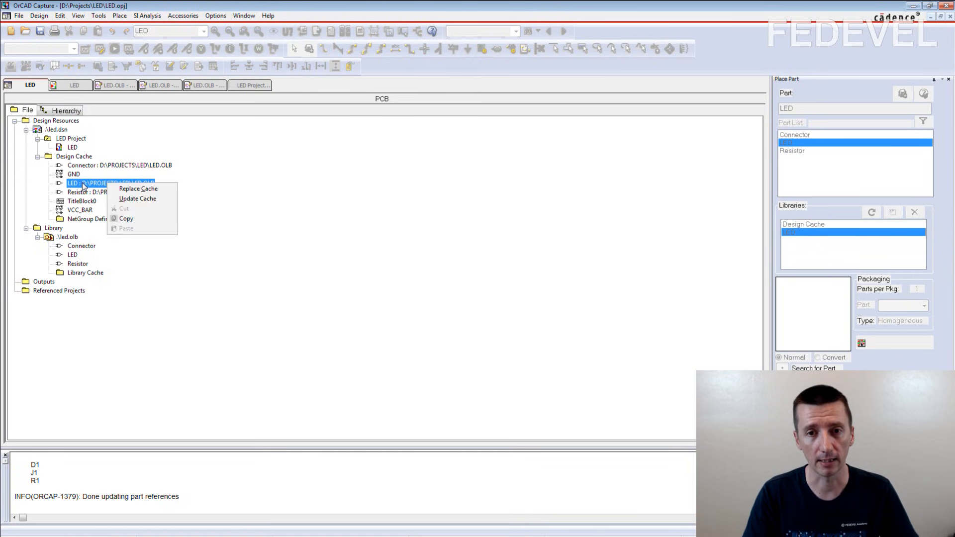
left_click(136, 199)
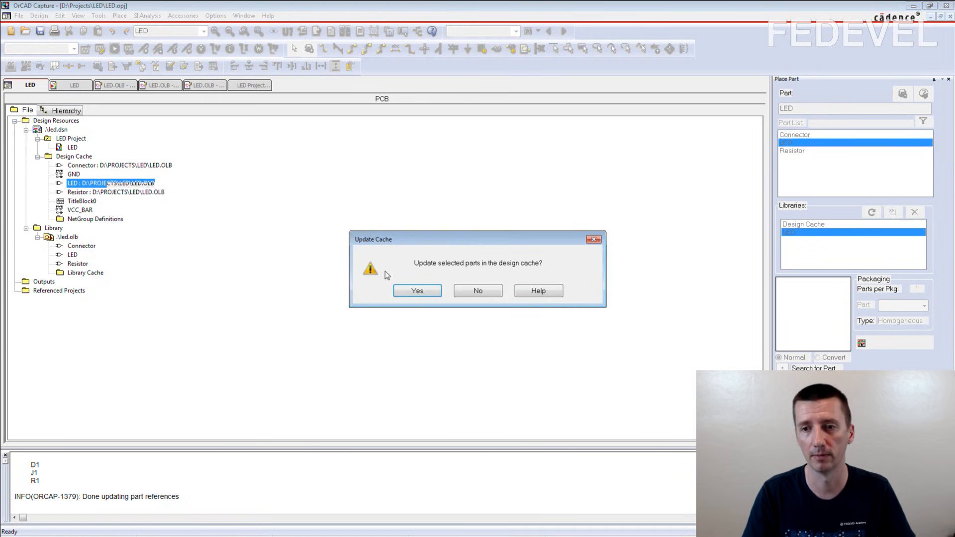
left_click(411, 291)
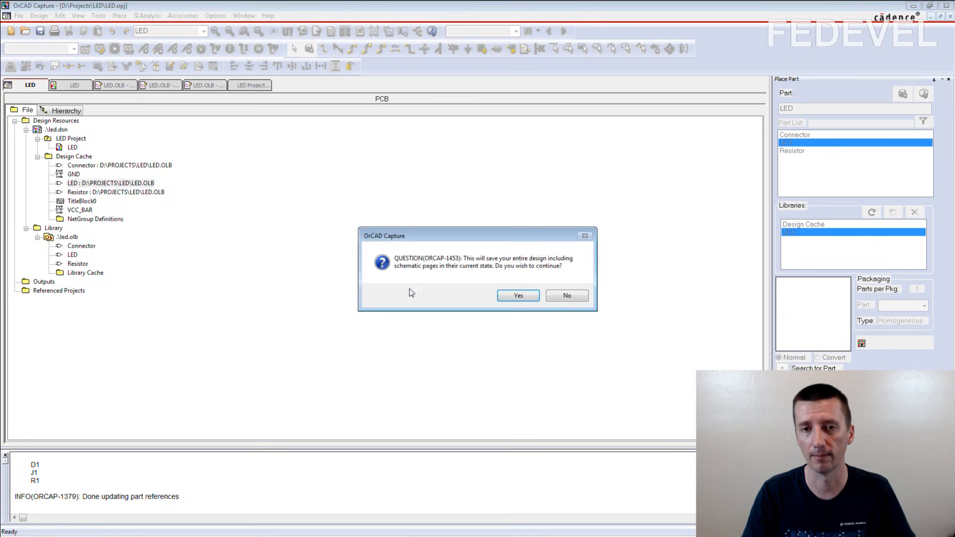
left_click(517, 296)
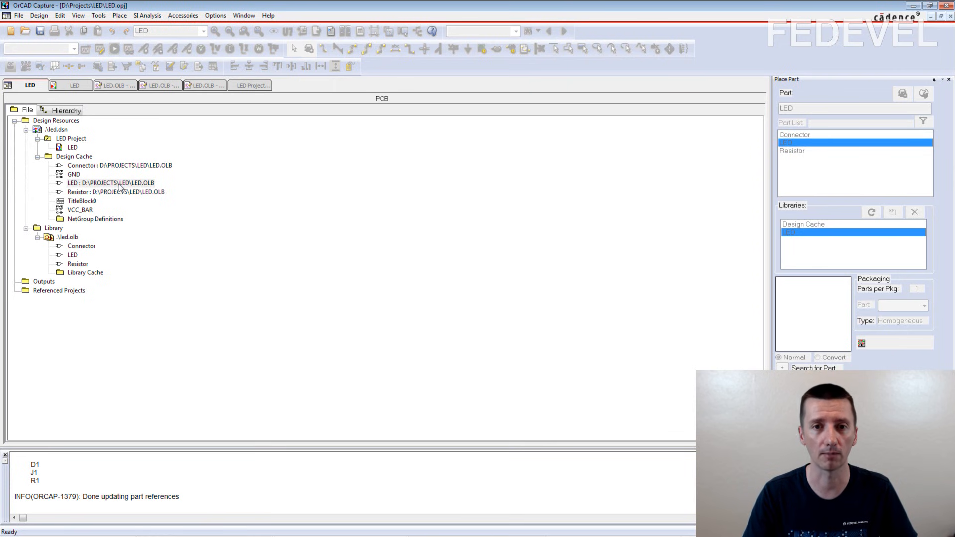
double_click(60, 148)
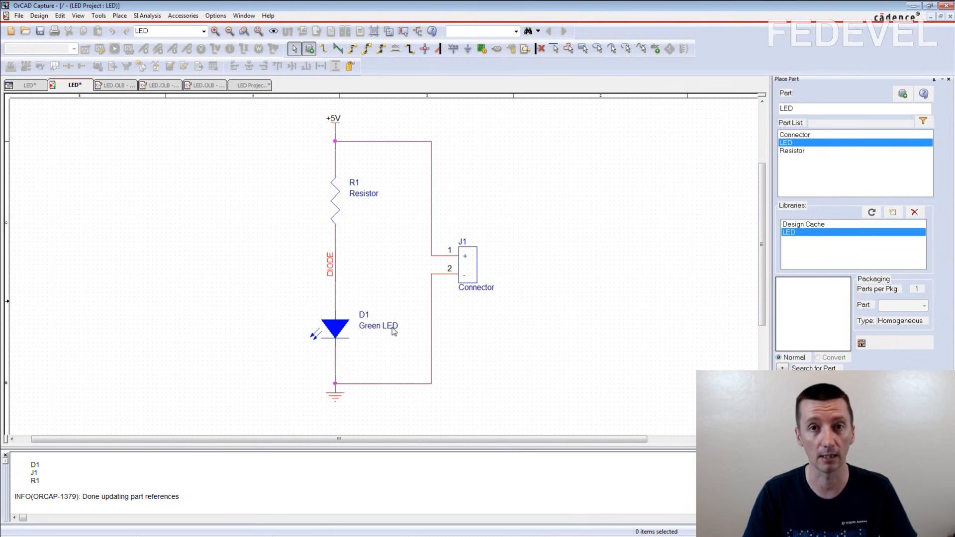
Replace the LED part in the design cache with replaced schematic part properties and Preserve Refdes enabled, accepting the design save.
left_click(28, 85)
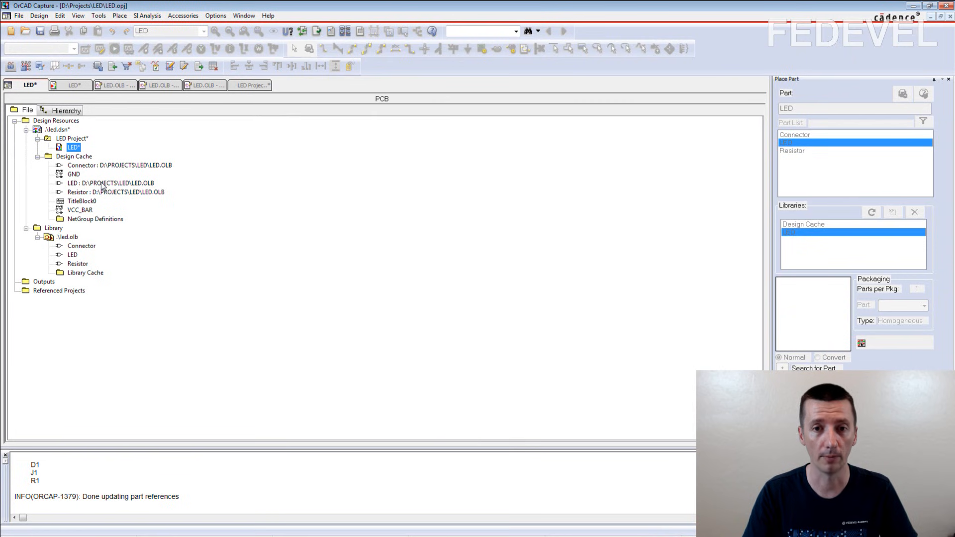
right_click(102, 184)
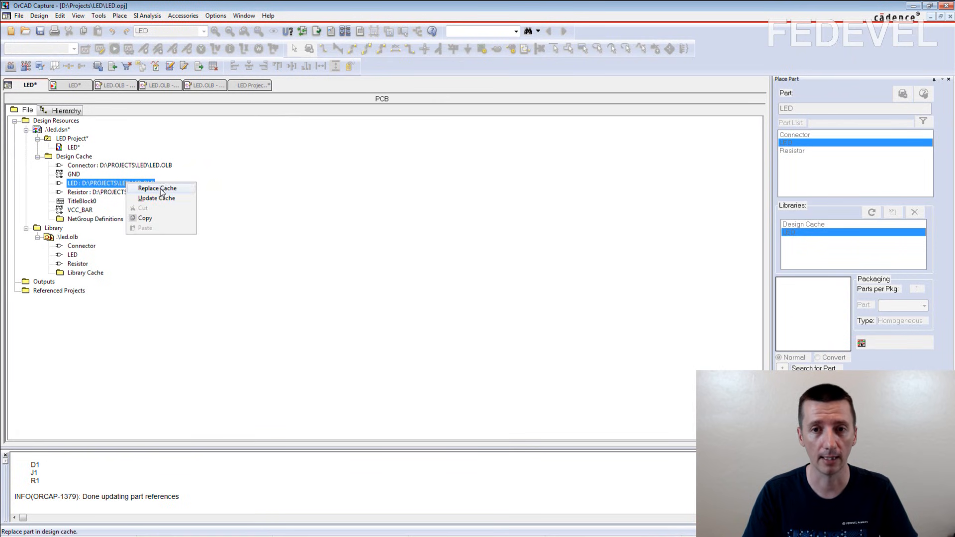
left_click(154, 188)
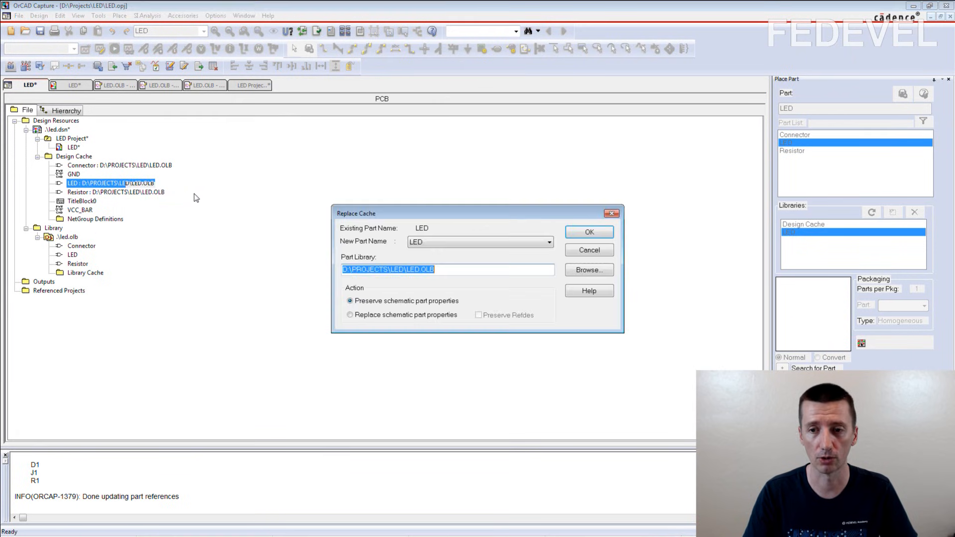
left_click(350, 315)
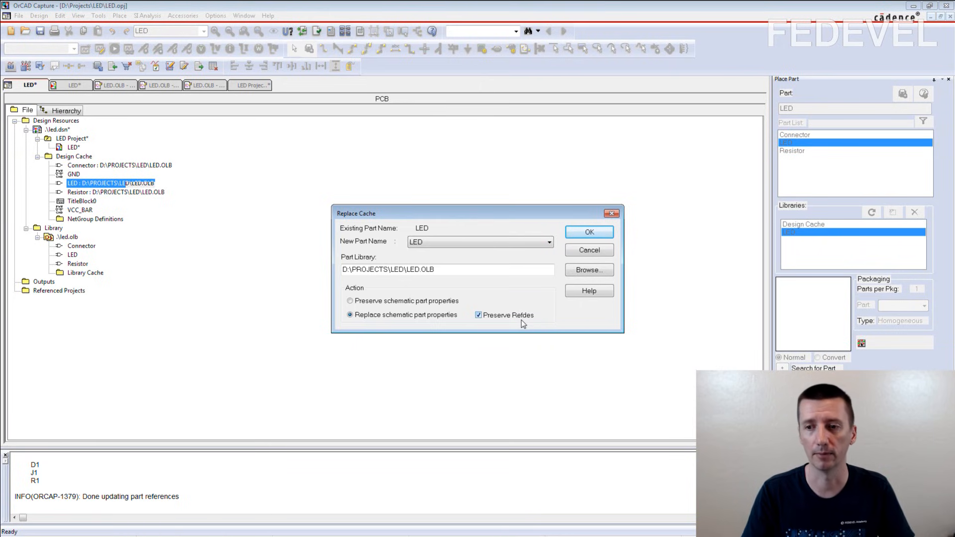
left_click(479, 317)
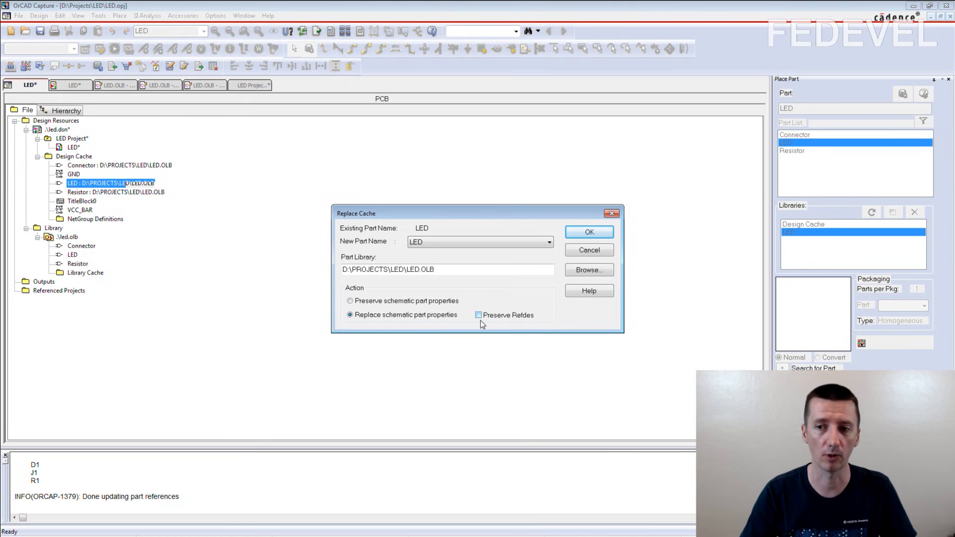
left_click(479, 315)
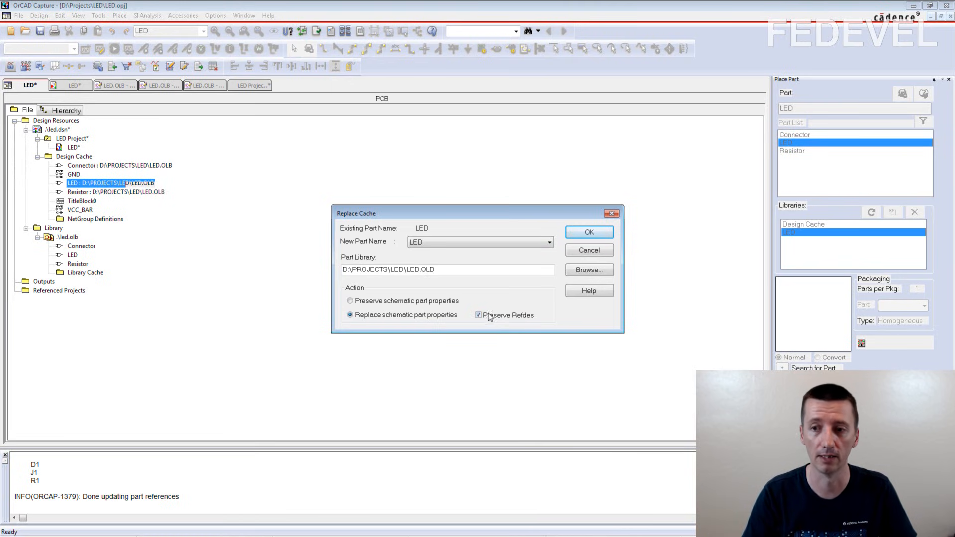
left_click(589, 232)
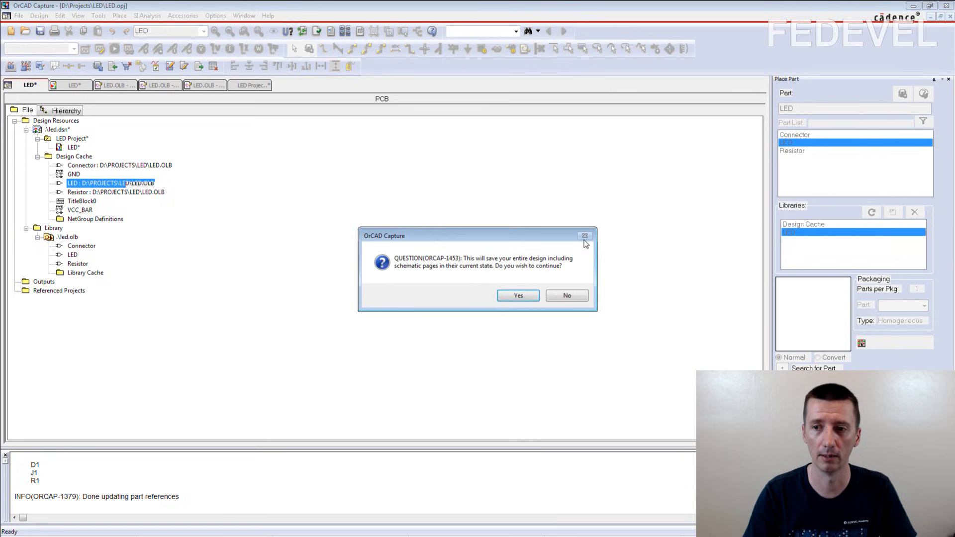
left_click(521, 296)
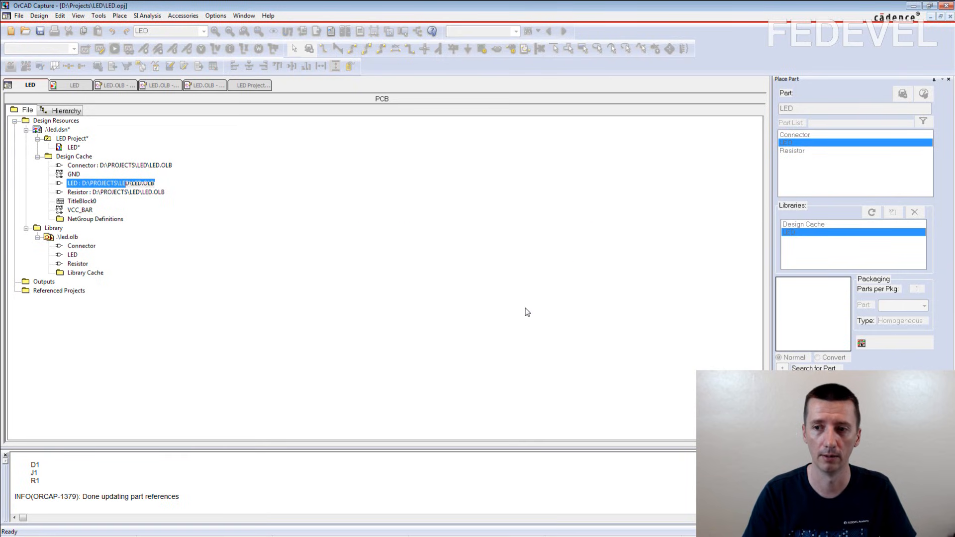
On the LED schematic page, move the diode's value and reference labels beside its symbol, on the side away from the light arrows.
double_click(59, 147)
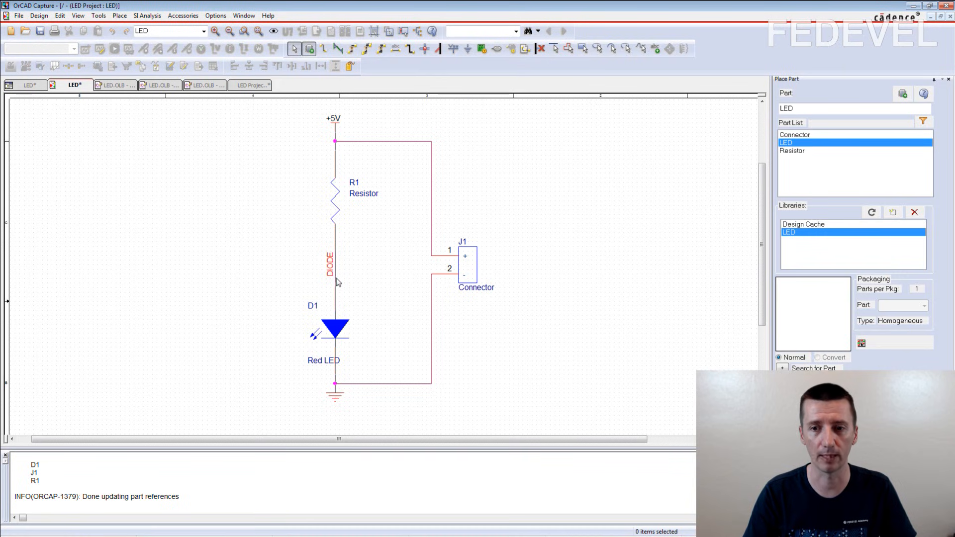
left_click_drag(311, 362, 361, 335)
left_click_drag(314, 309, 364, 323)
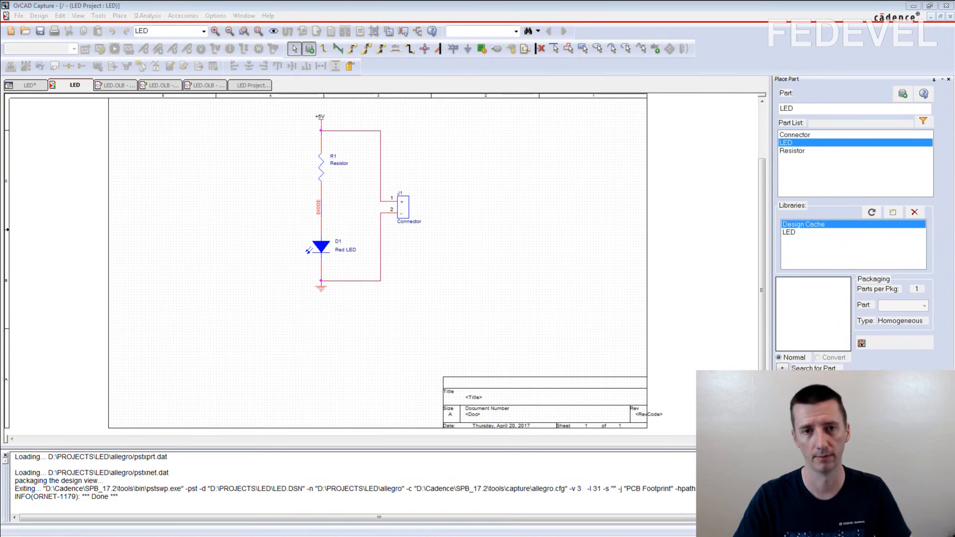
Save the led.dsn design from the project view.
left_click(30, 86)
left_click(54, 129)
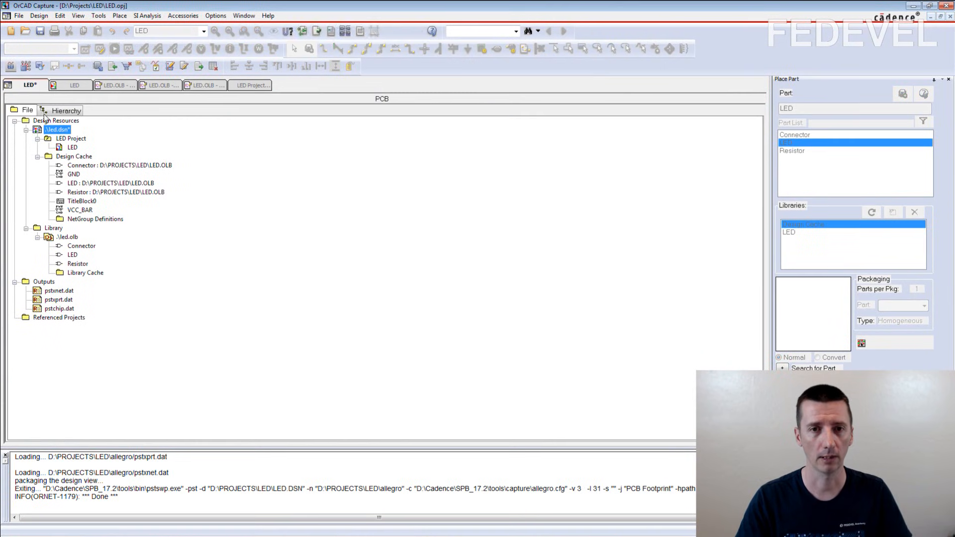
left_click(40, 31)
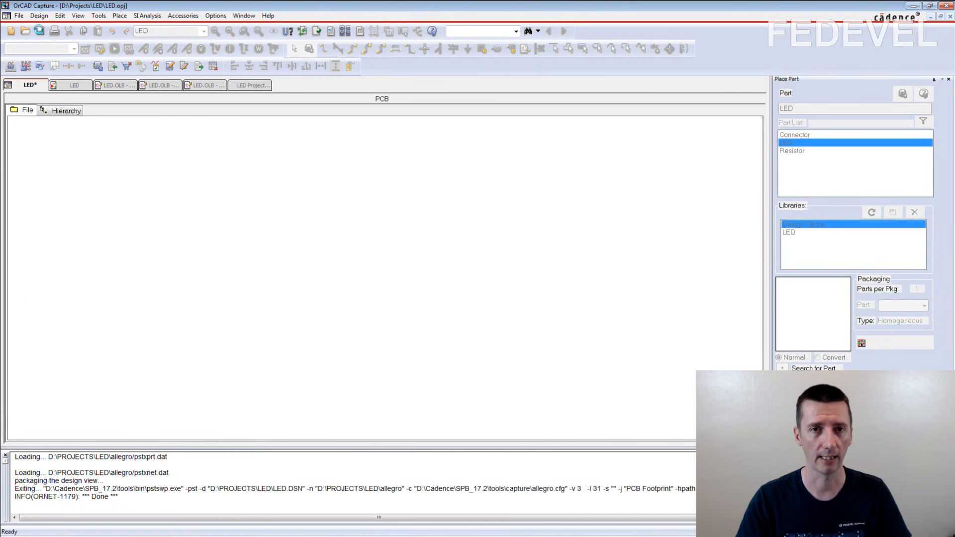
Create the PCB Editor netlist for led.dsn in the allegro directory, agreeing to create that directory.
left_click(55, 130)
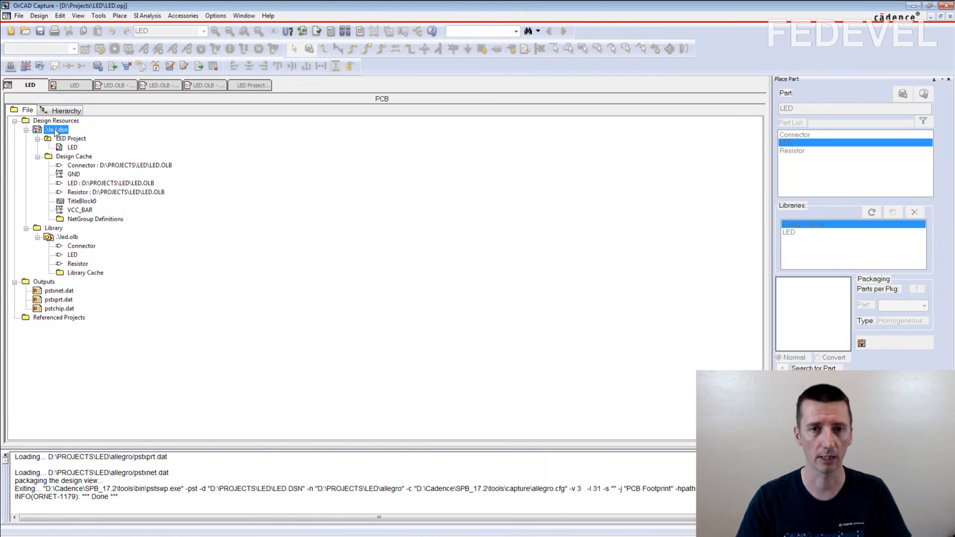
left_click(100, 16)
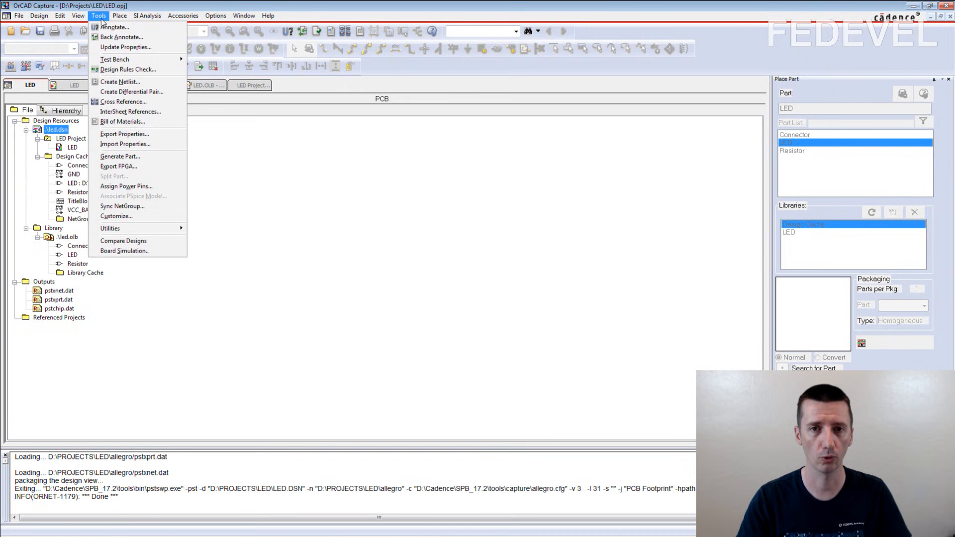
left_click(152, 84)
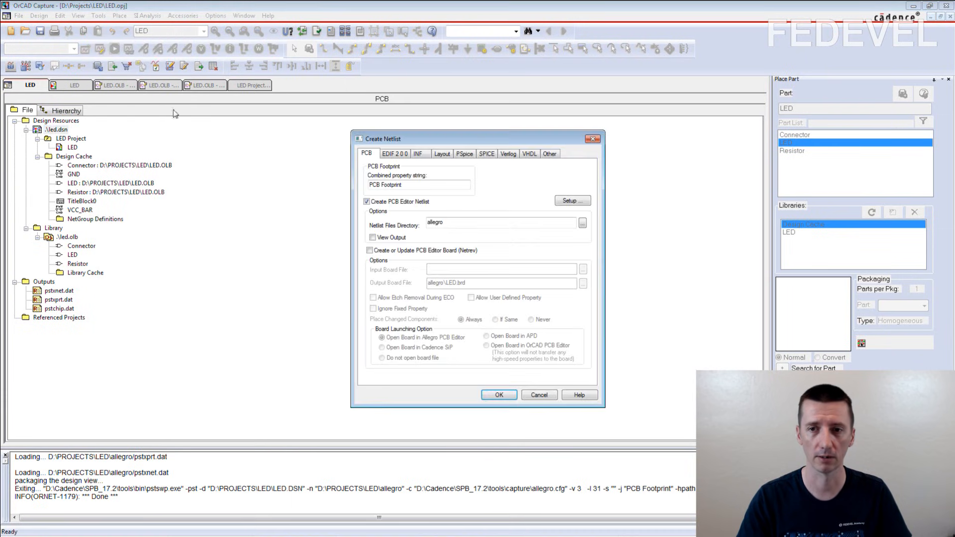
left_click_drag(450, 222, 413, 225)
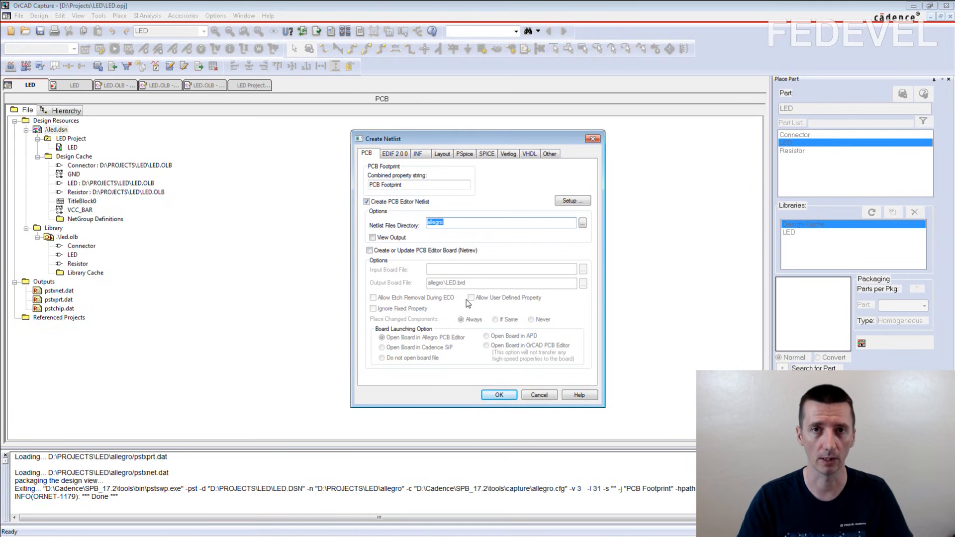
left_click(497, 395)
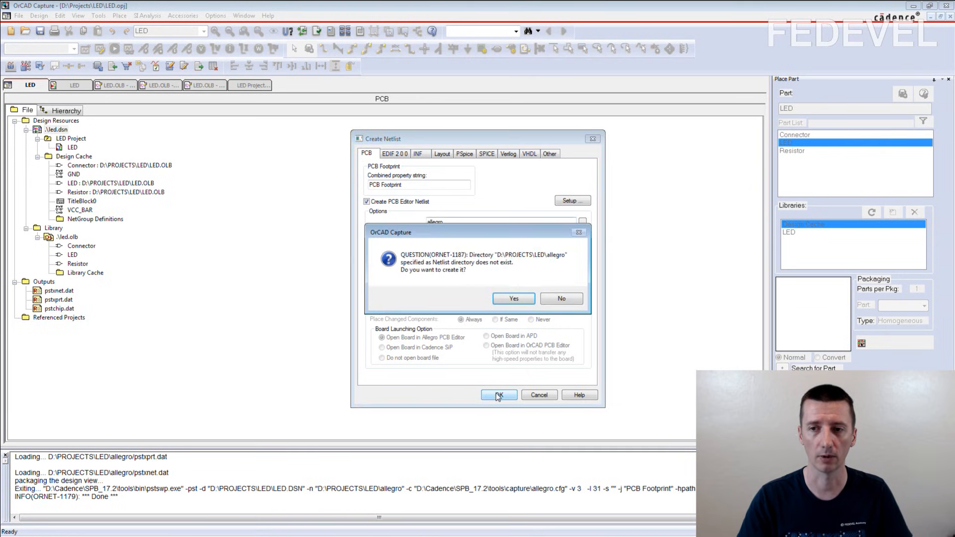
left_click(513, 300)
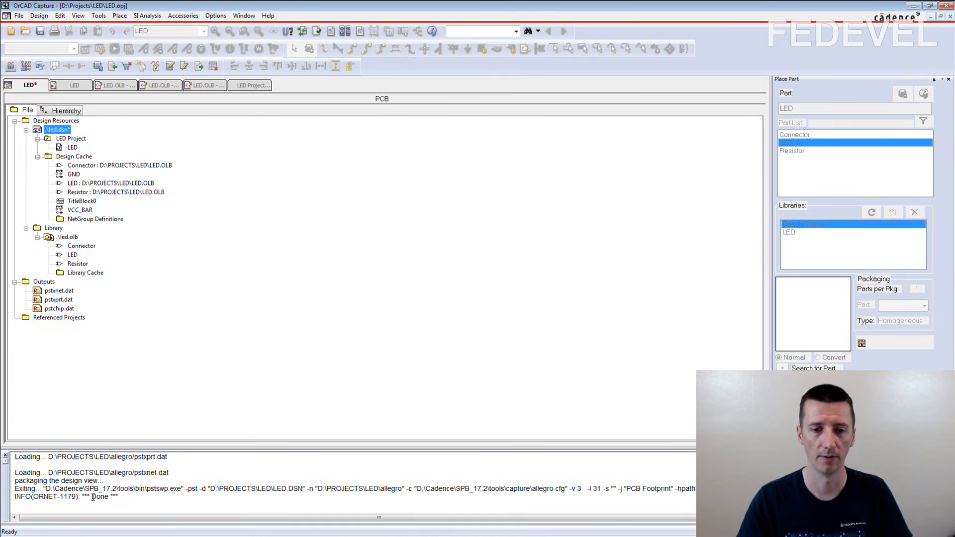
left_click_drag(93, 496, 106, 497)
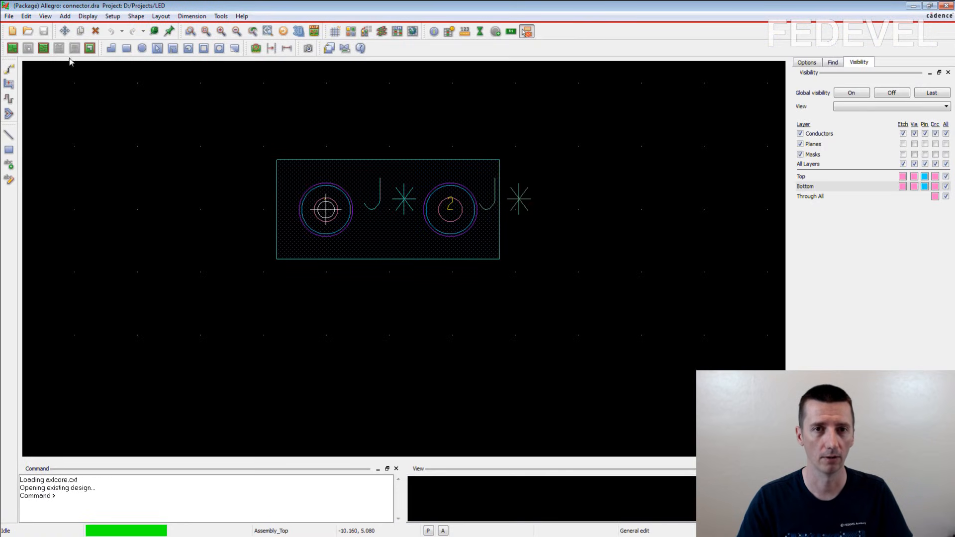
Switch to the Allegro PCB editor and create a new drawing of type Board named led.
left_click(9, 16)
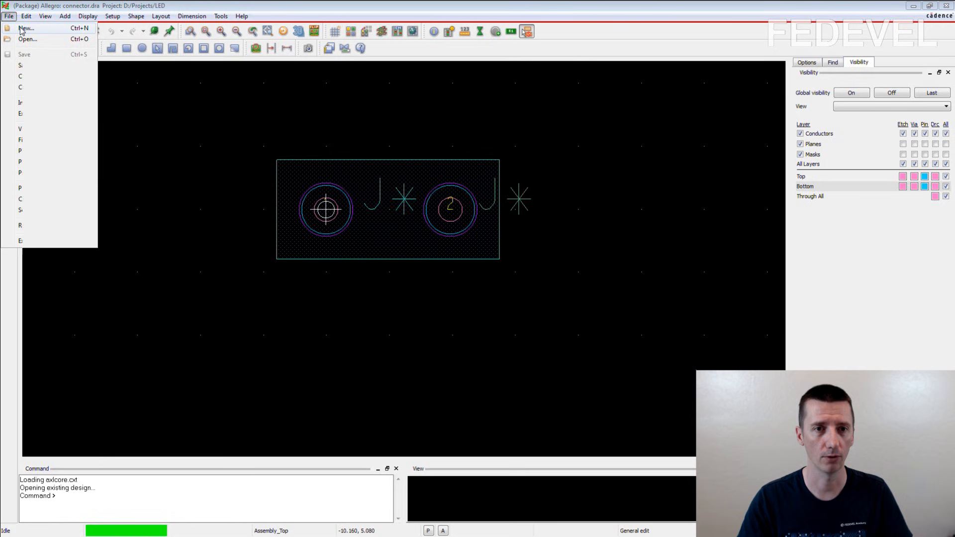
left_click(24, 29)
left_click_drag(0, 218, 200, 209)
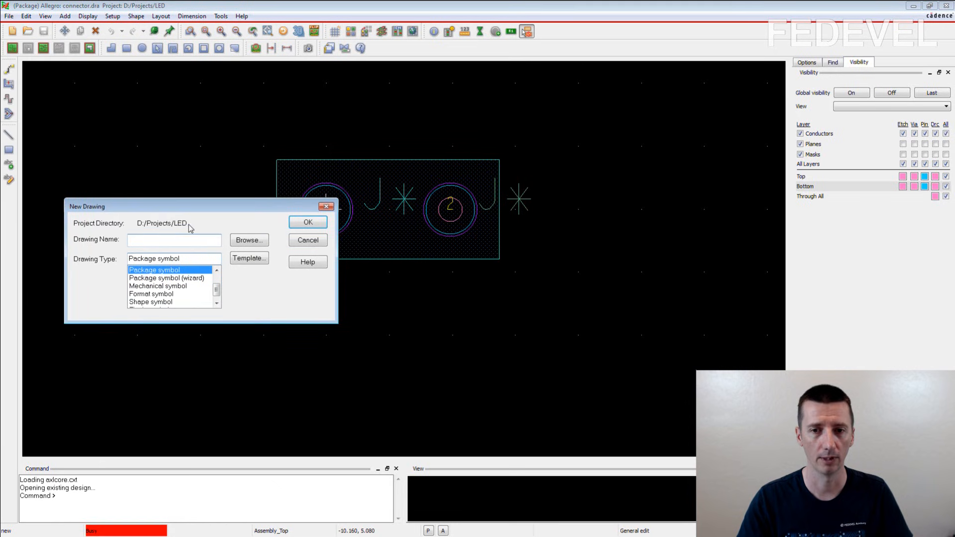
left_click_drag(218, 291, 218, 277)
left_click(144, 270)
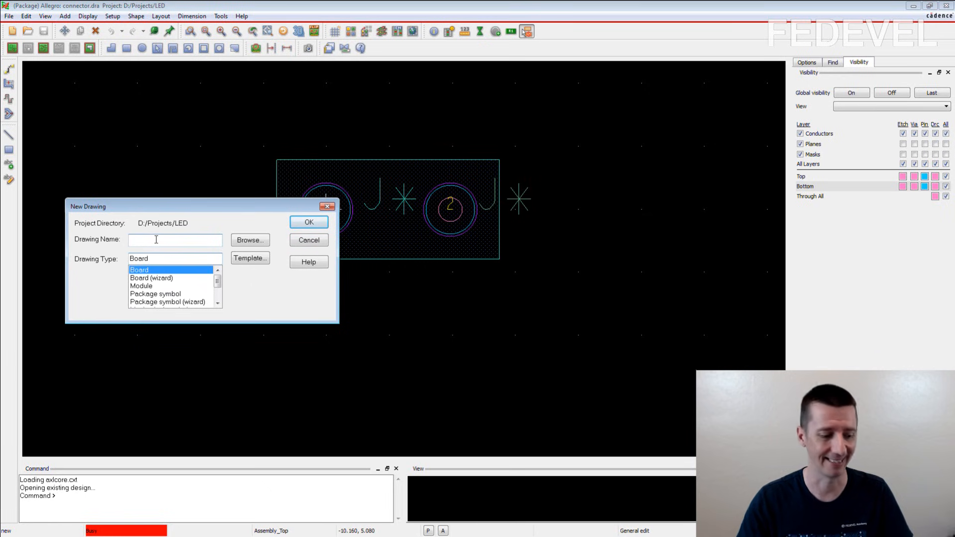
type("led")
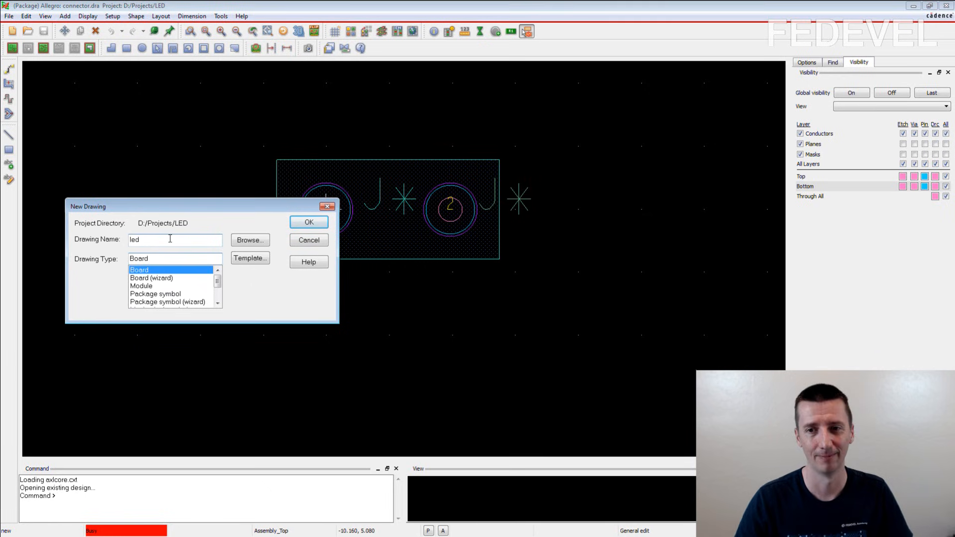
left_click(309, 224)
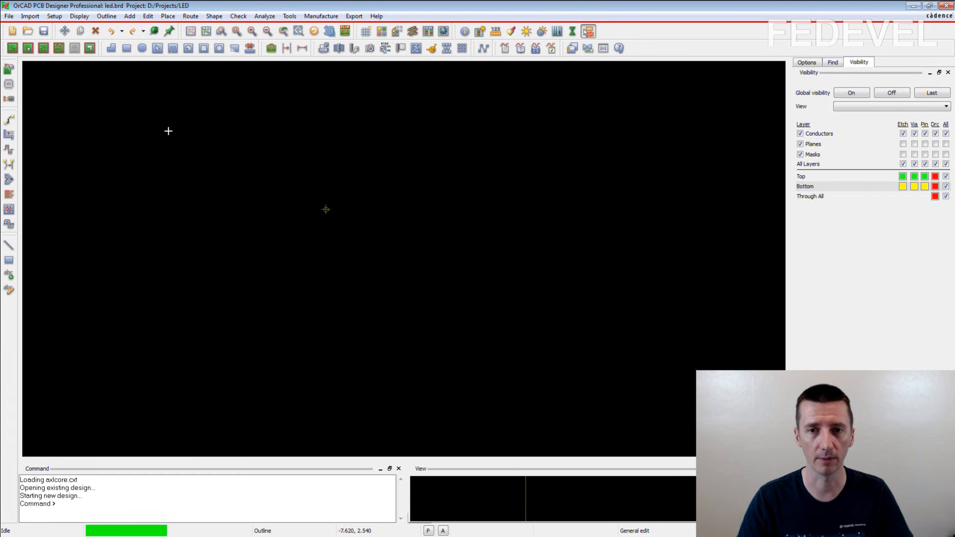
Set the board drawing size to A3 in the design parameters.
right_click(154, 125)
mouse_move(180, 132)
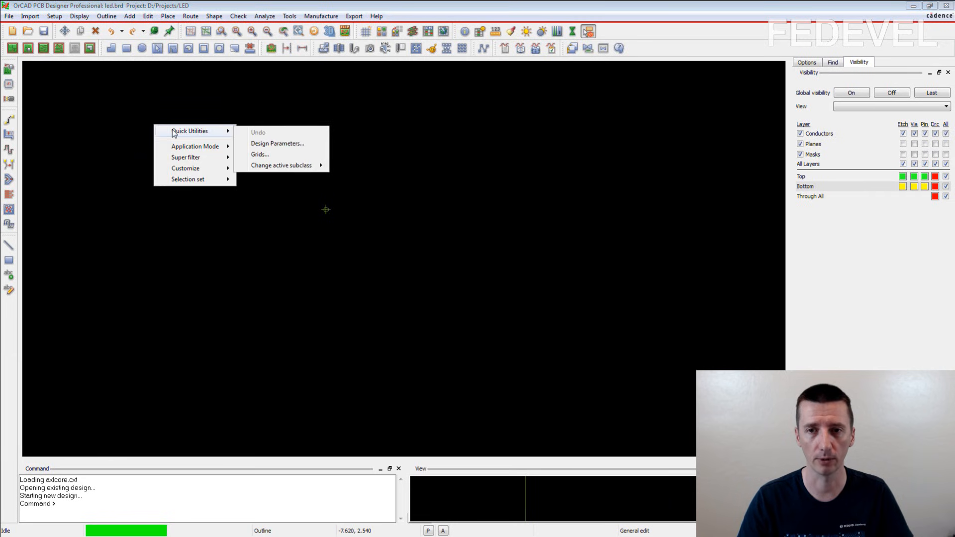
left_click(266, 143)
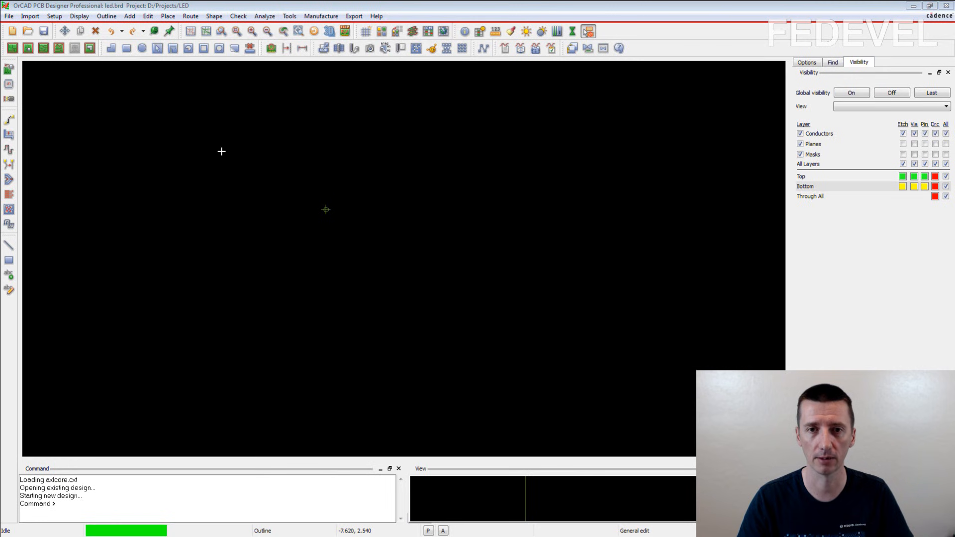
left_click(61, 54)
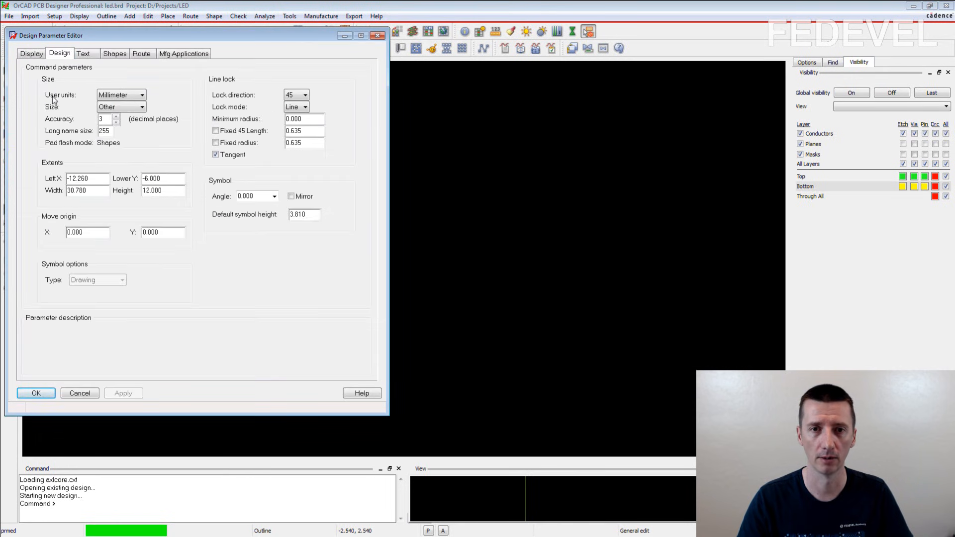
left_click(110, 108)
left_click(105, 134)
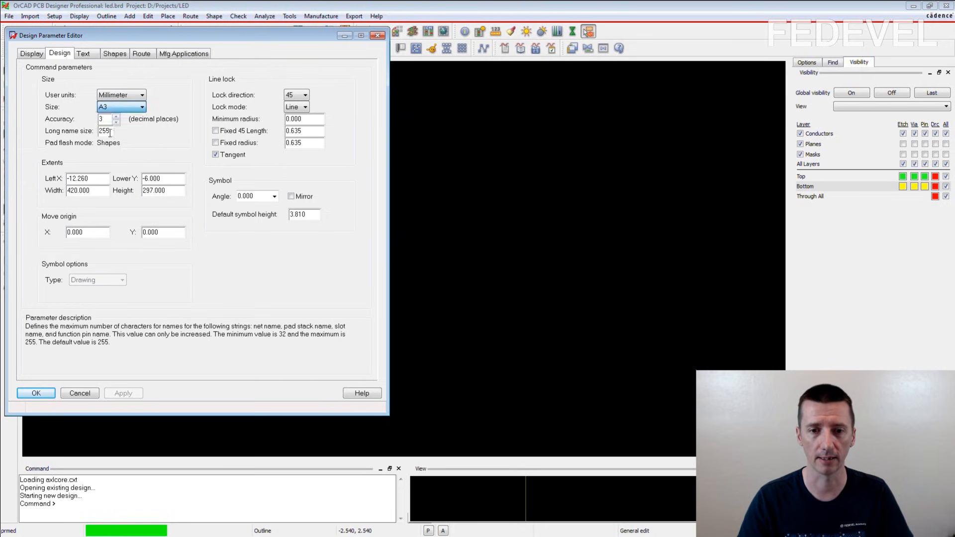
left_click(36, 393)
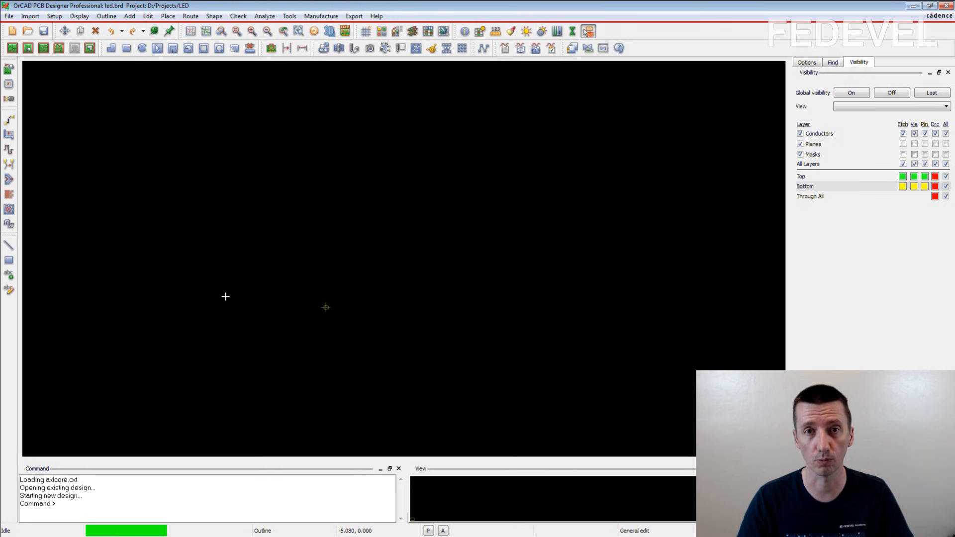
Move the drawing origin to the point 27.940, 27.940, away from the drawing's lower-left corner.
scroll(341, 315, "down", 1)
scroll(280, 369, "down", 1)
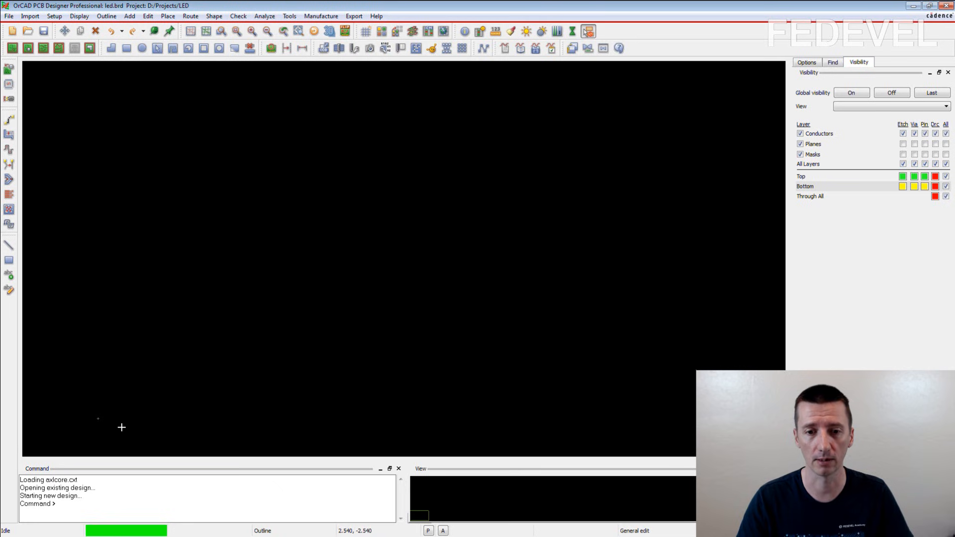
scroll(106, 415, "up", 2)
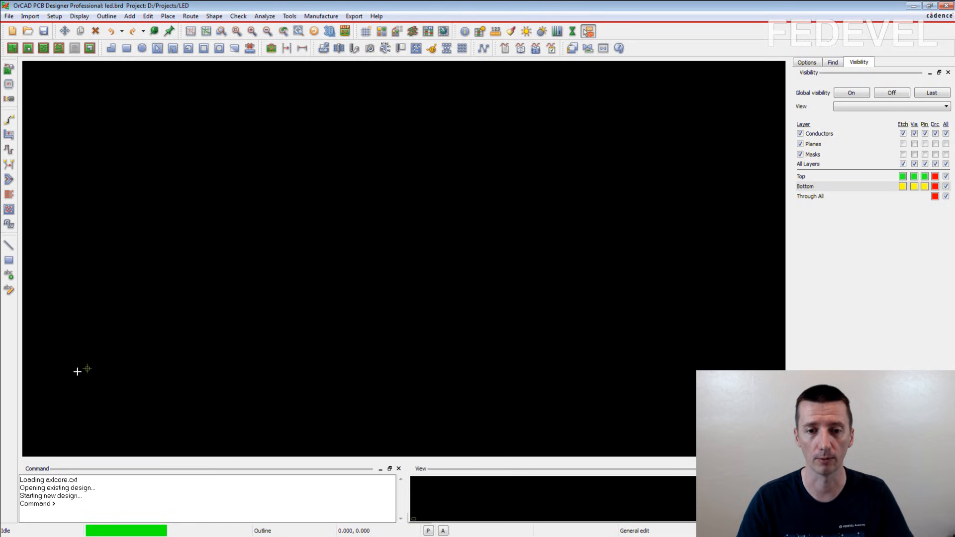
scroll(78, 372, "up", 2)
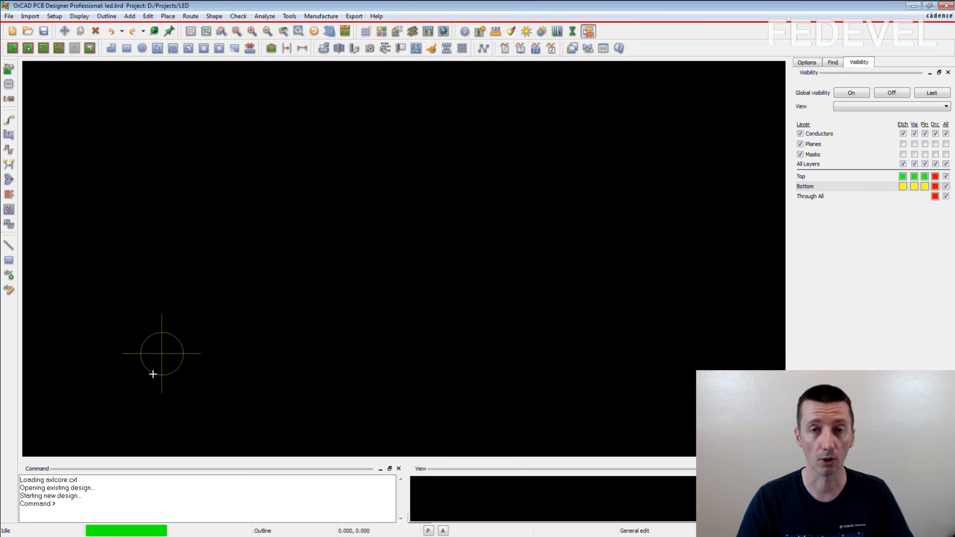
scroll(142, 348, "down", 3)
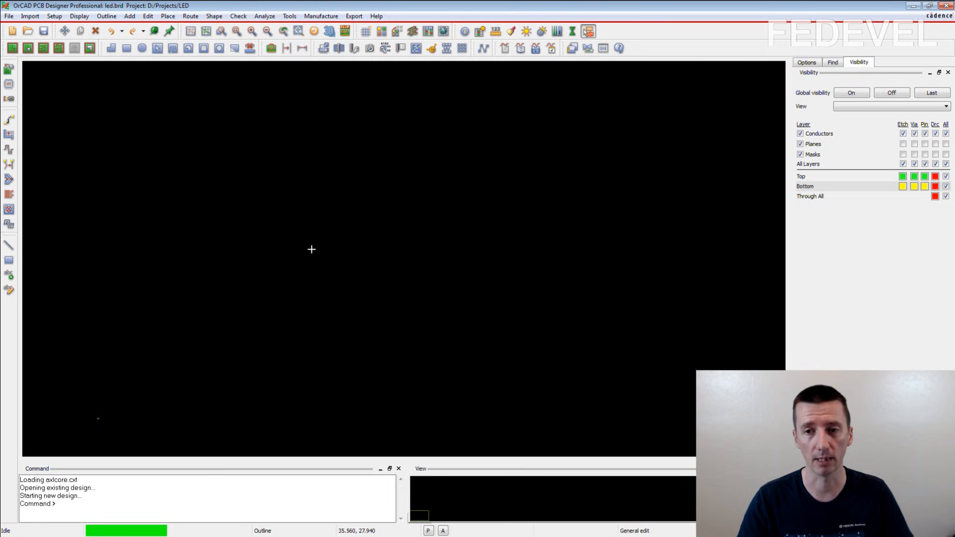
left_click(55, 16)
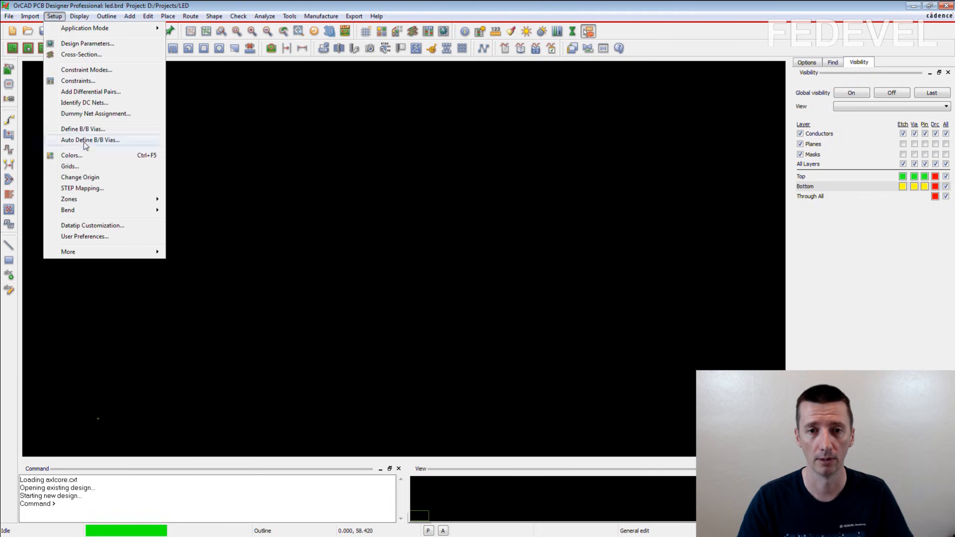
left_click(82, 177)
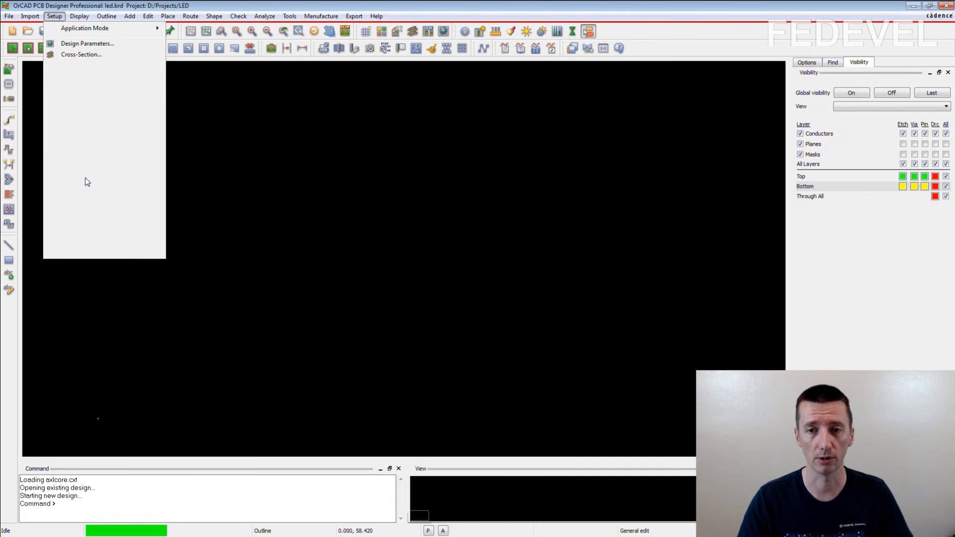
left_click(278, 242)
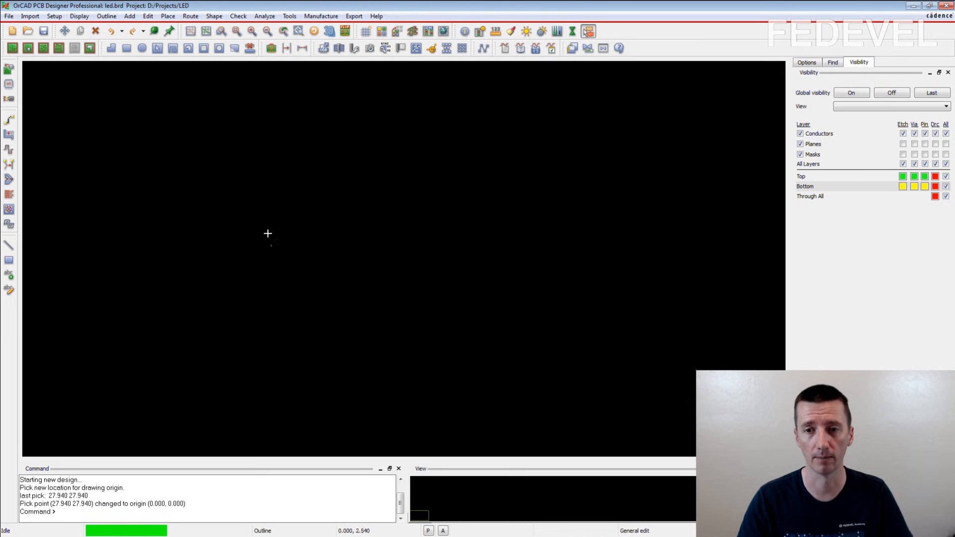
Import the netlist as Design entry CIS (Capture) logic from the directory D:/Projects/LED/allegro.
left_click(30, 15)
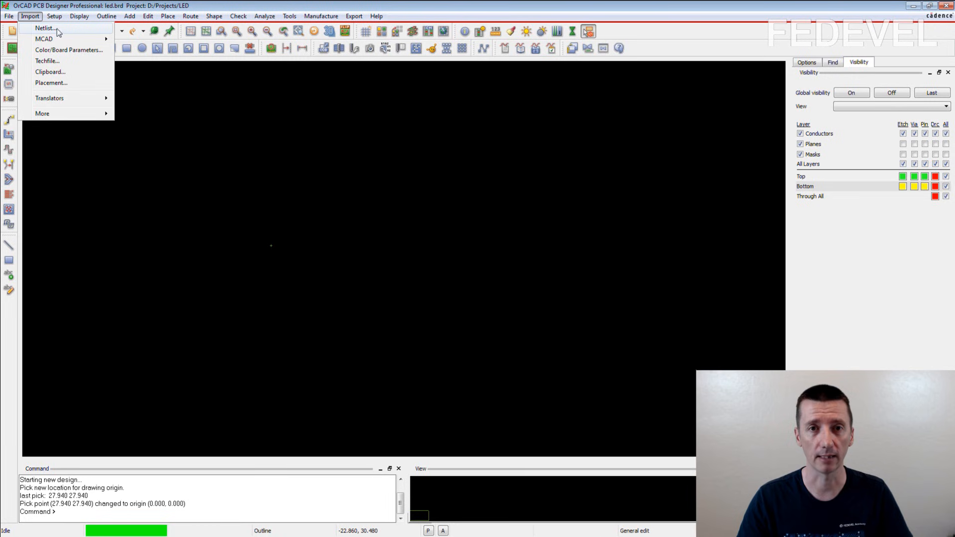
left_click(56, 31)
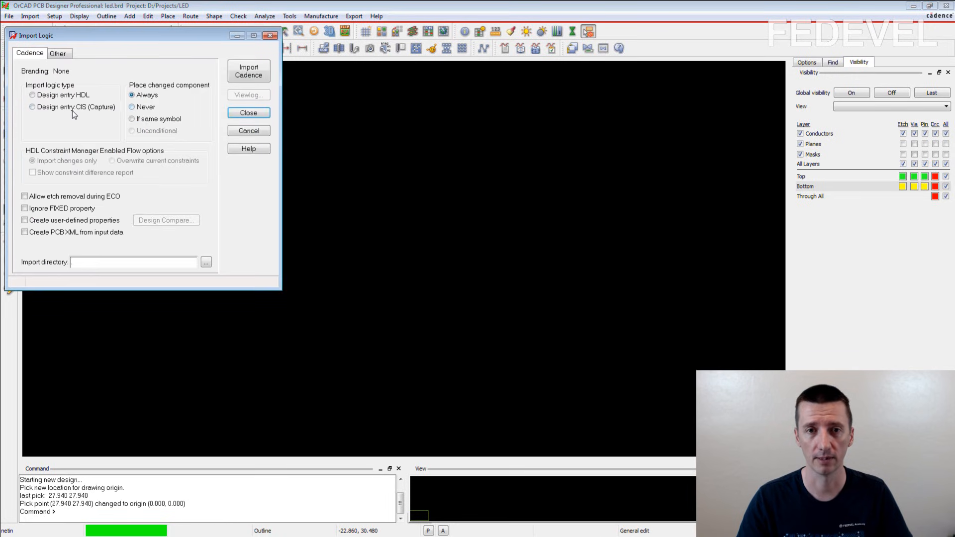
left_click(32, 107)
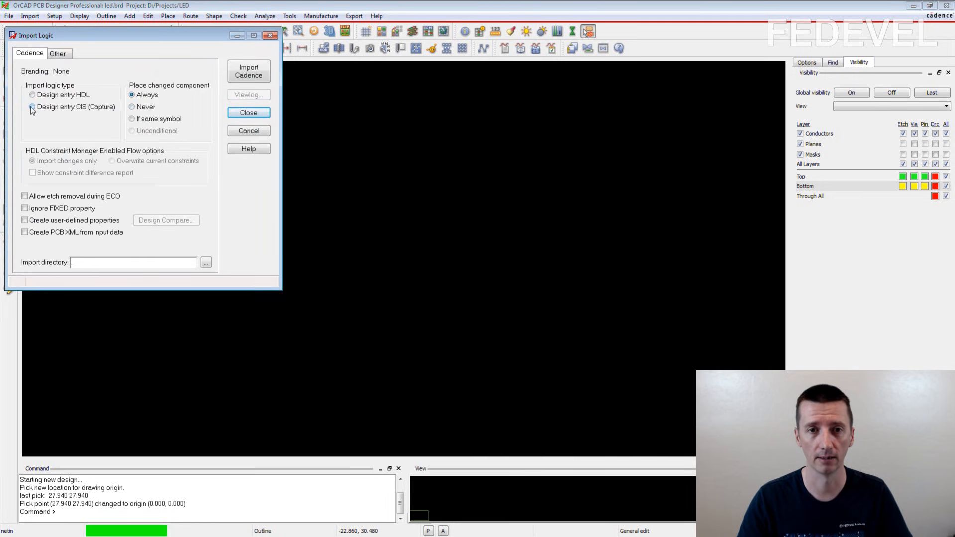
left_click(206, 262)
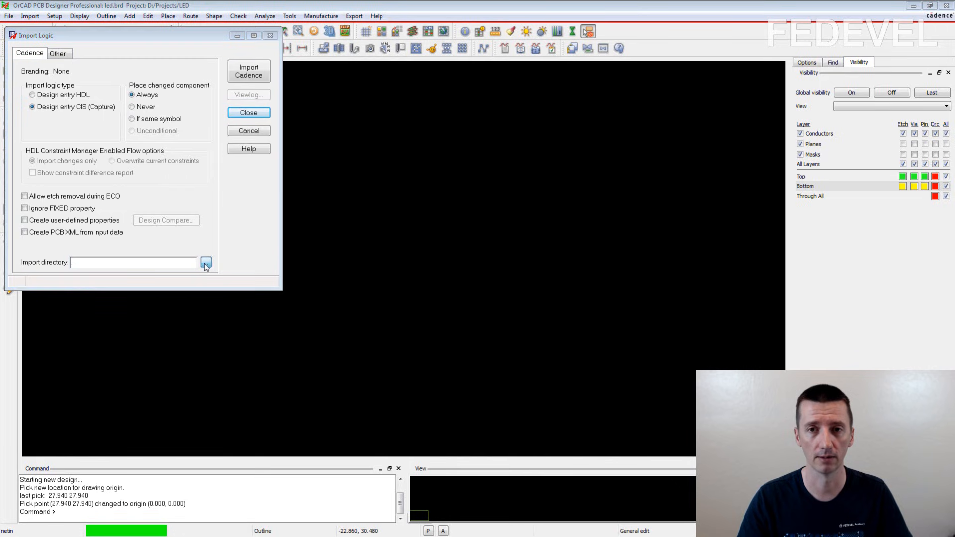
double_click(82, 91)
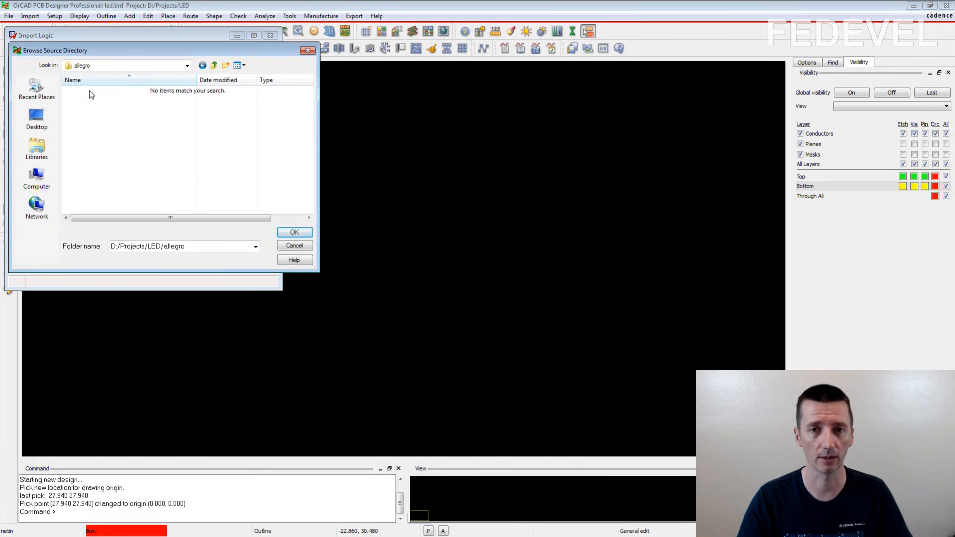
left_click(298, 233)
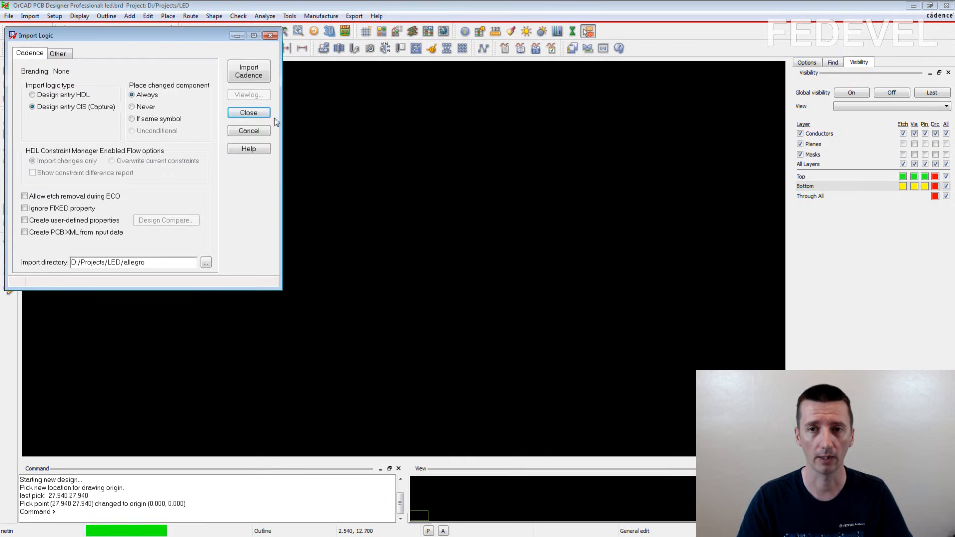
left_click(248, 71)
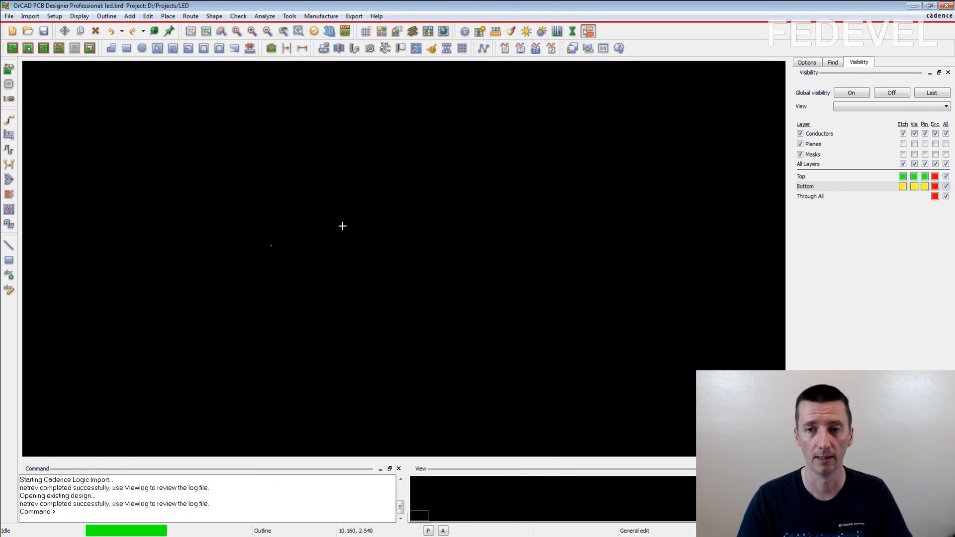
Manually place all components in a column: D1 at 7.620, 10.160, J1 at 7.620, 5.080 and R1 at 7.620, 0.000.
left_click(172, 18)
left_click(181, 29)
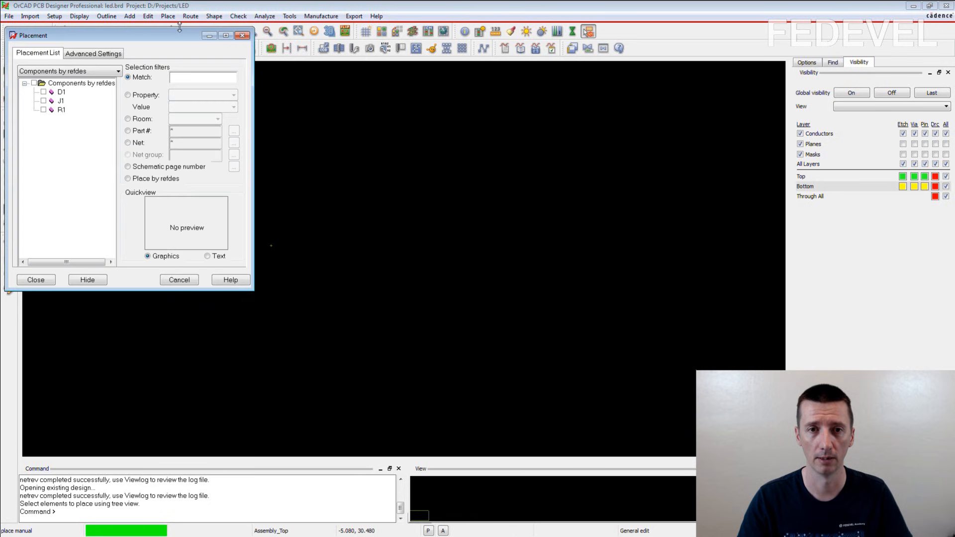
left_click(34, 83)
left_click(78, 82)
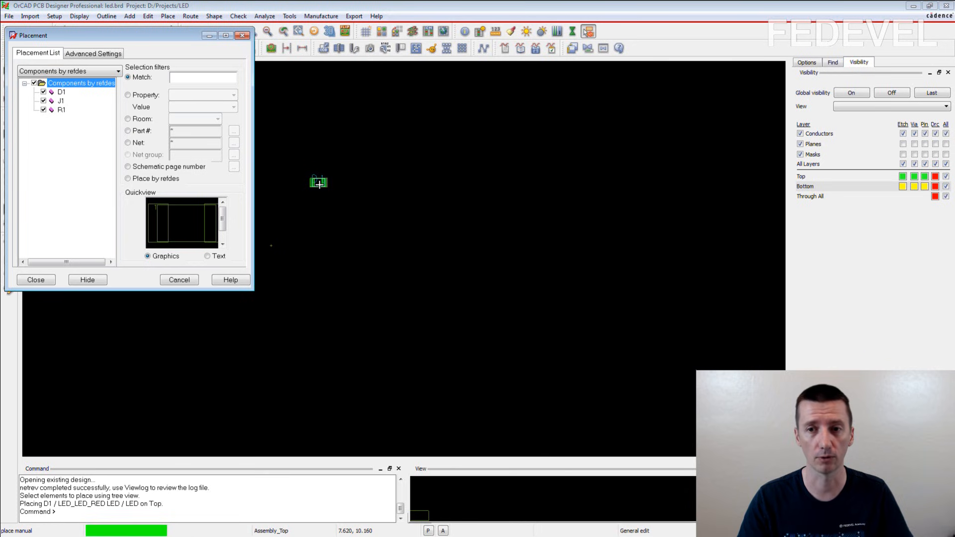
left_click(318, 183)
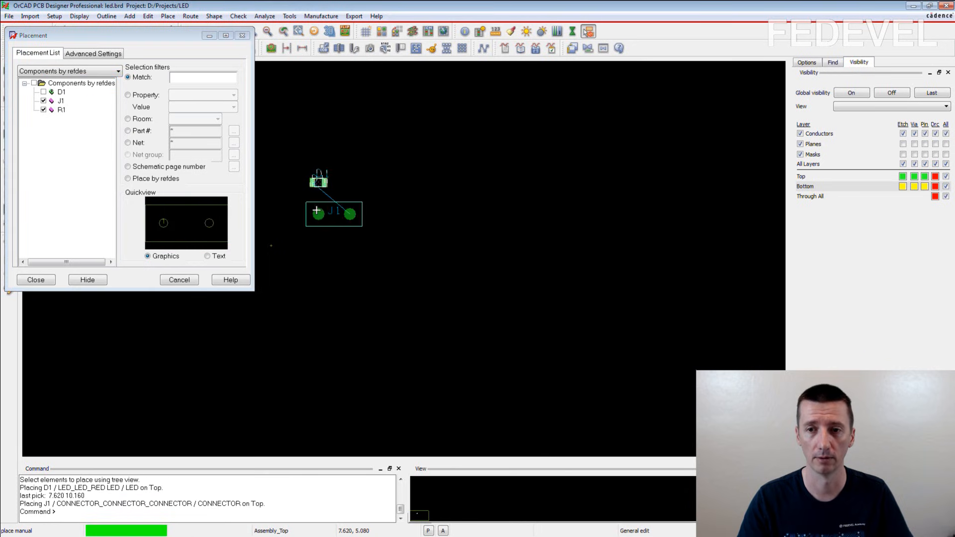
left_click(316, 219)
left_click(319, 246)
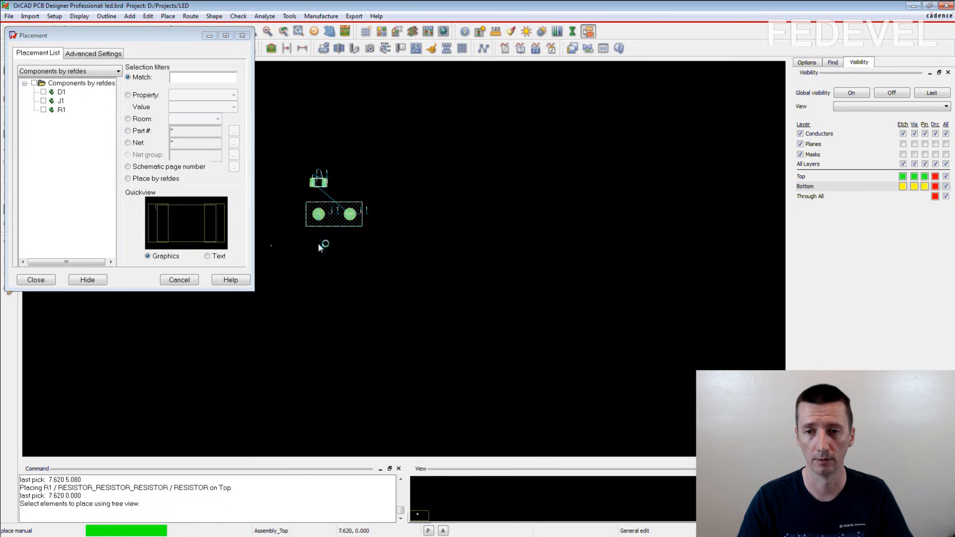
right_click(306, 115)
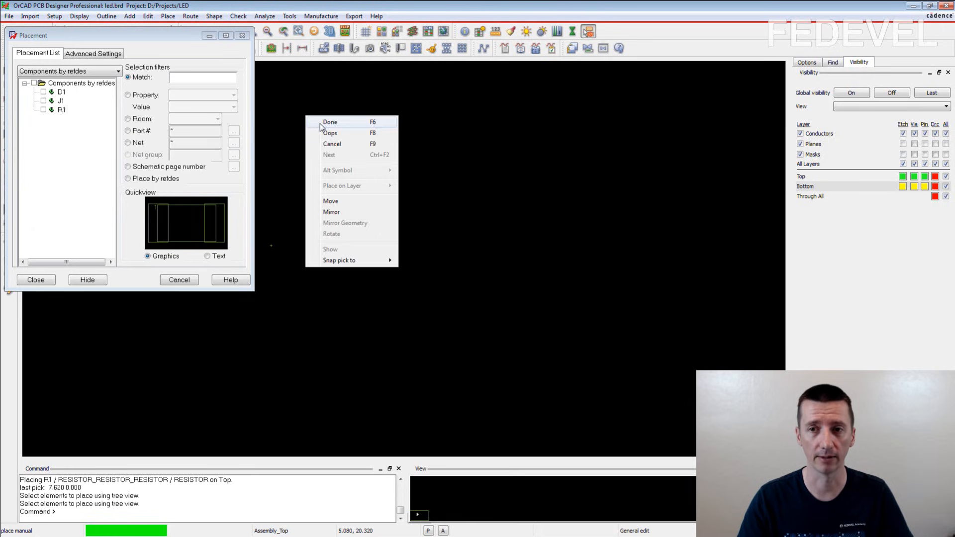
left_click(321, 123)
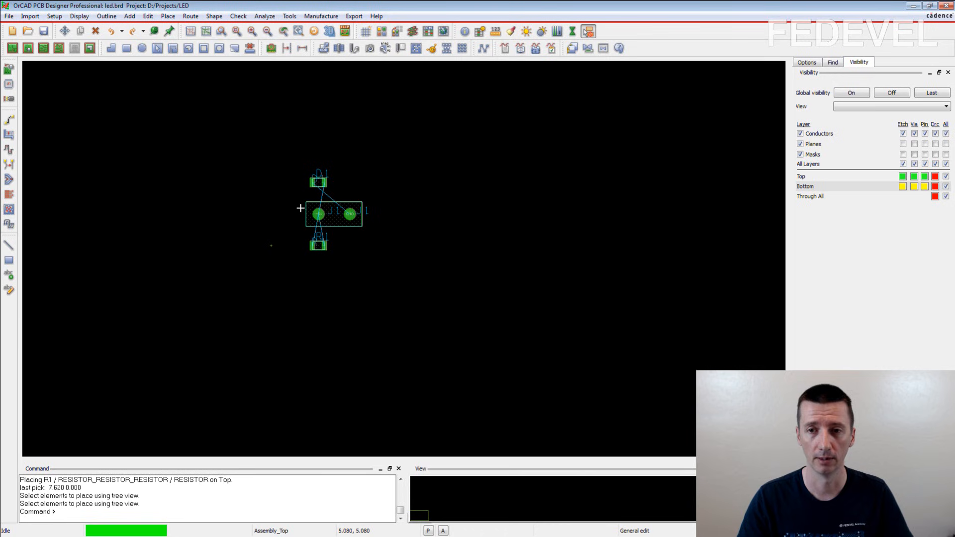
Rotate connector J1 to 270 degrees and move it to 15.240, 7.620, clear of the LED and resistor.
scroll(304, 210, "up", 2)
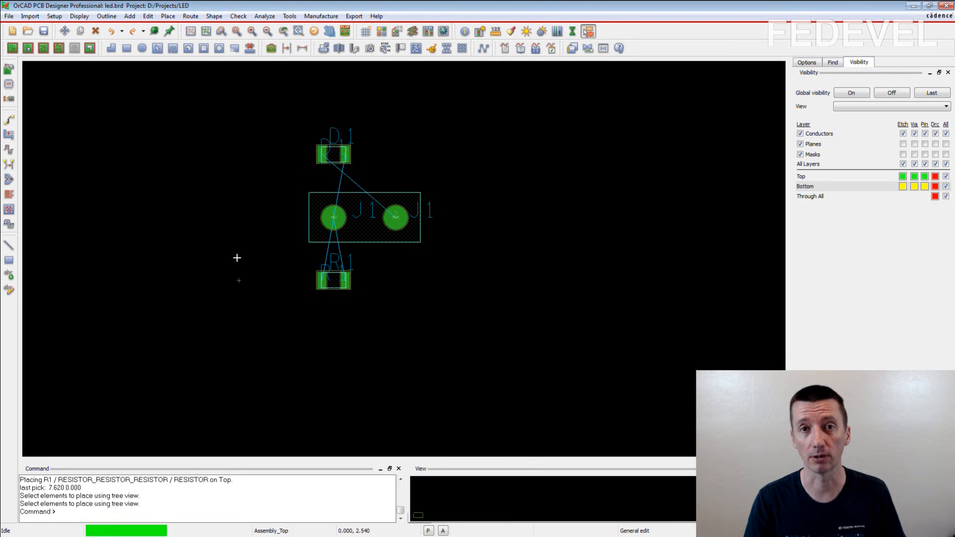
left_click(66, 31)
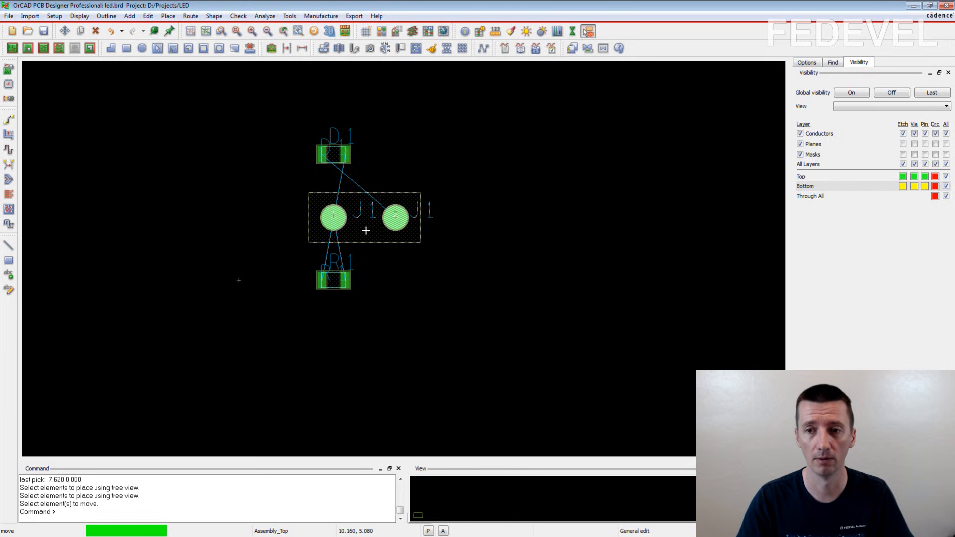
left_click(365, 230)
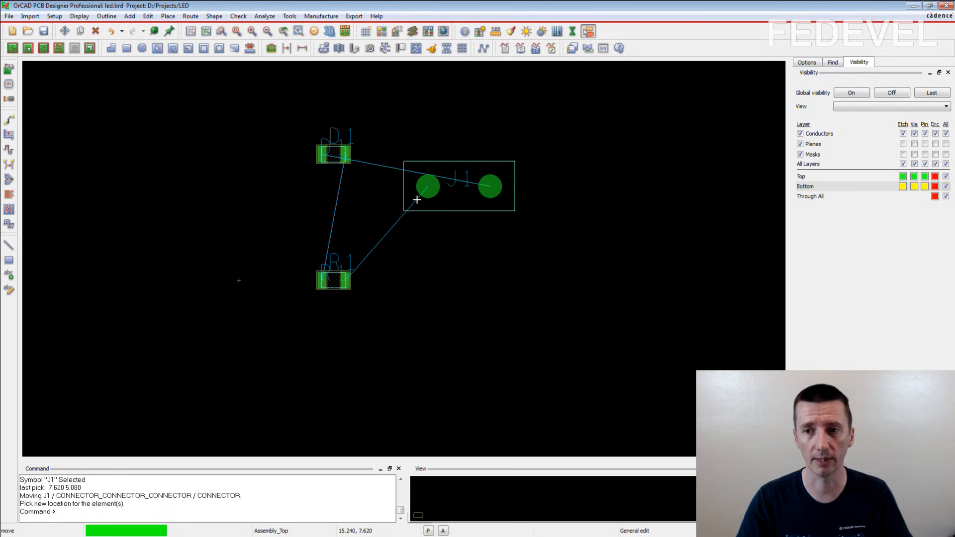
right_click(417, 199)
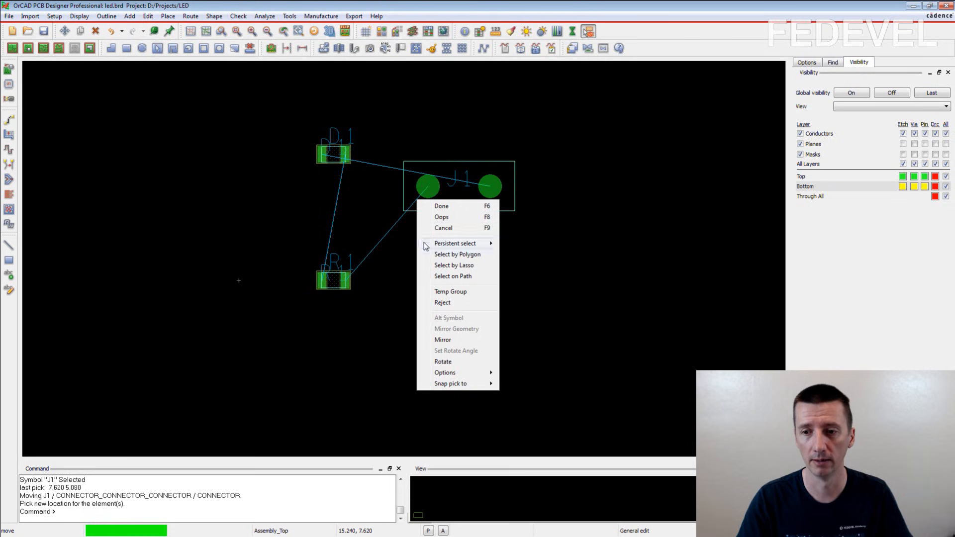
left_click(442, 361)
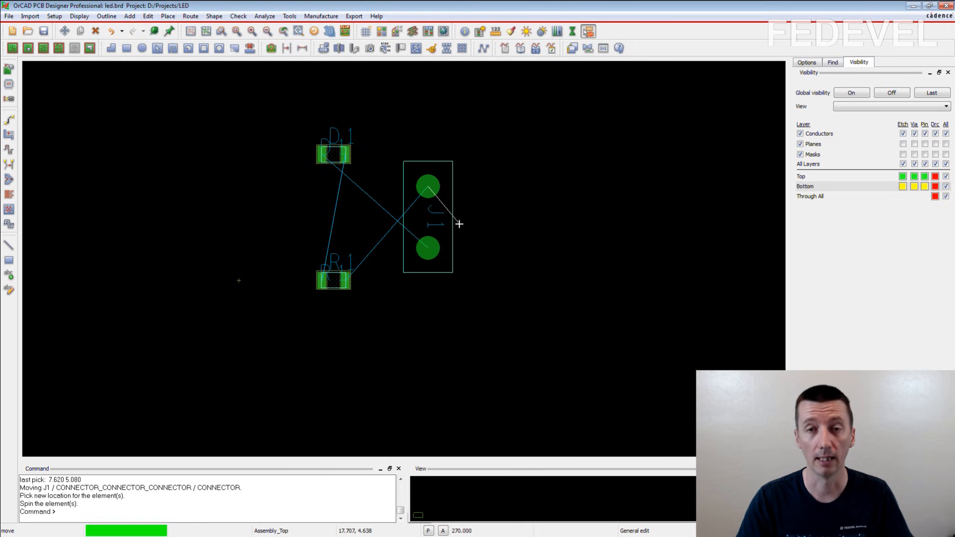
left_click(428, 187)
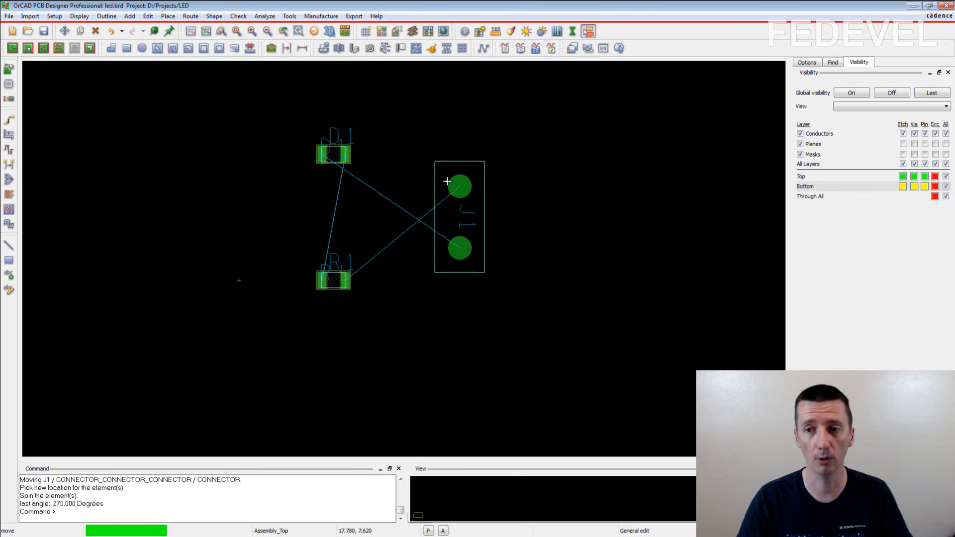
left_click(437, 174)
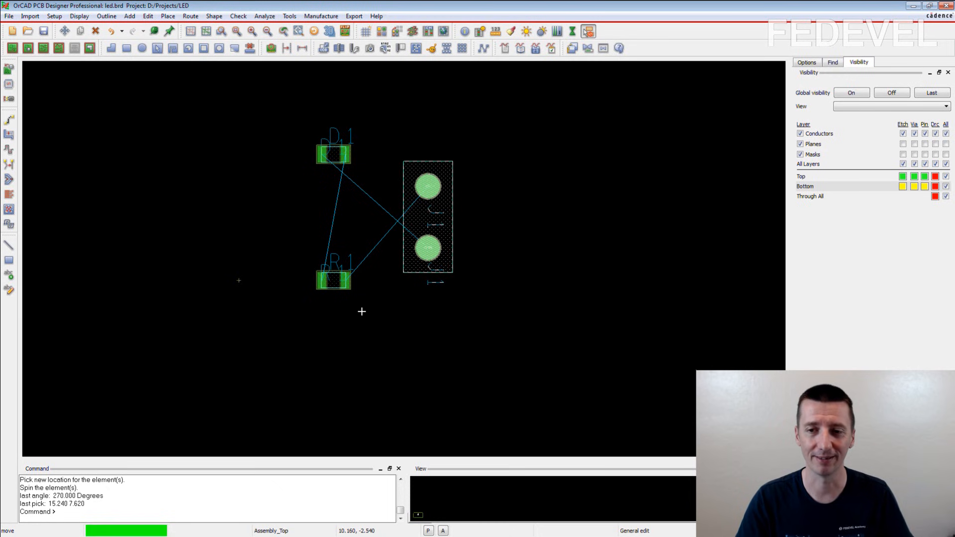
Rotate resistor R1 to 90 degrees and move it to 5.080, 10.160, beside D1.
left_click(335, 283)
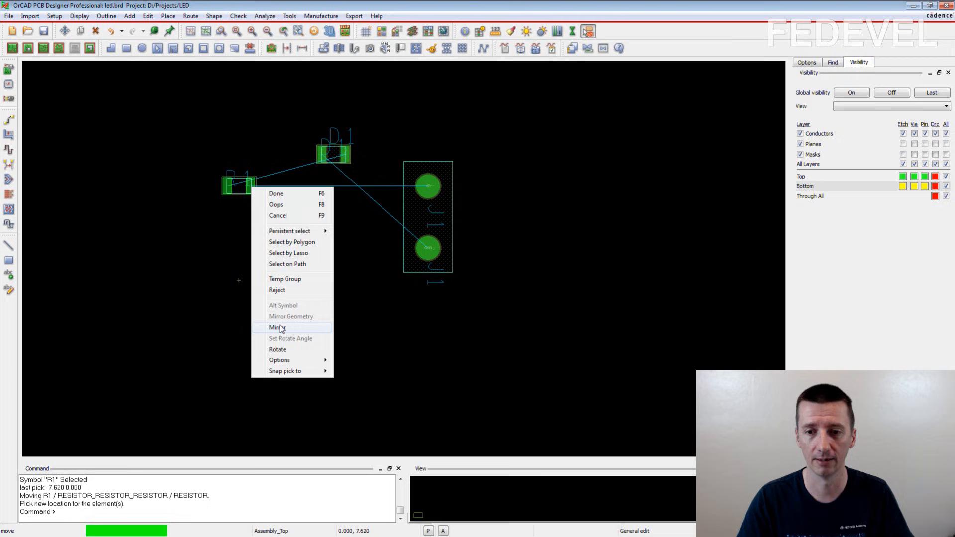
left_click(279, 348)
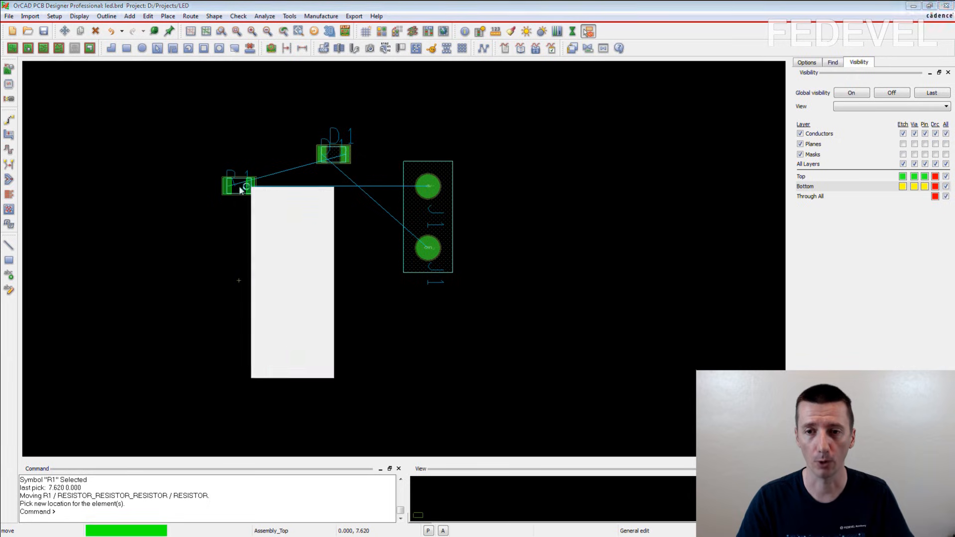
left_click(248, 162)
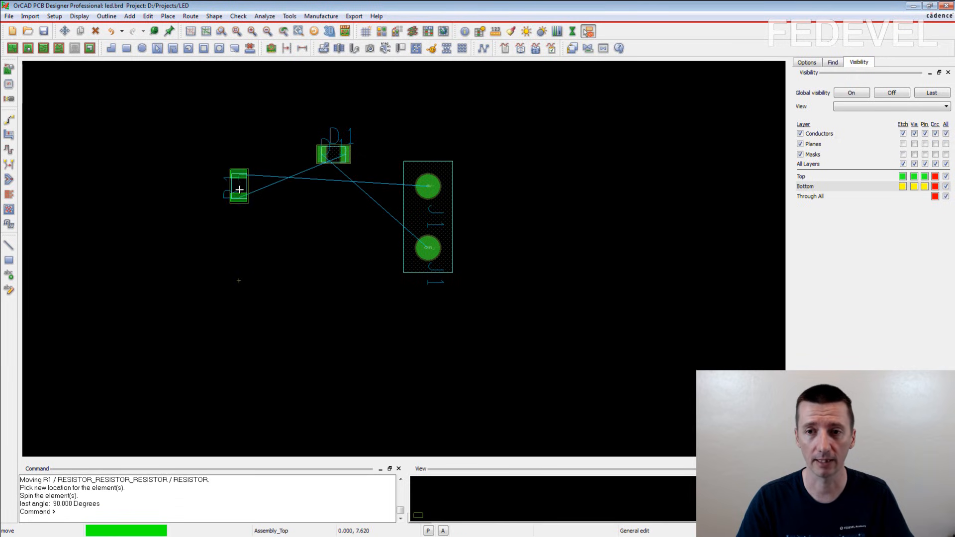
left_click(305, 161)
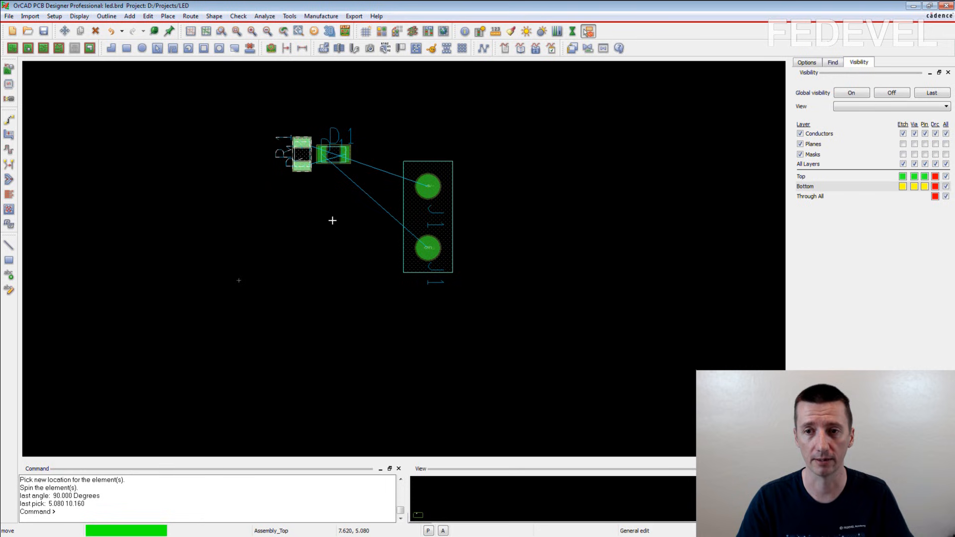
Rotate LED D1 to 90 degrees and move it to 5.080, 2.540, directly below resistor R1.
left_click(333, 149)
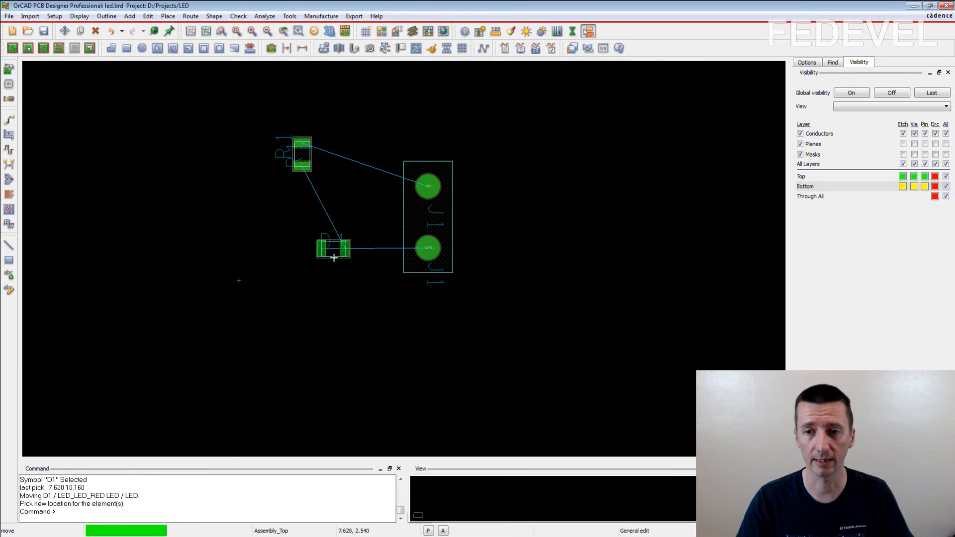
right_click(300, 247)
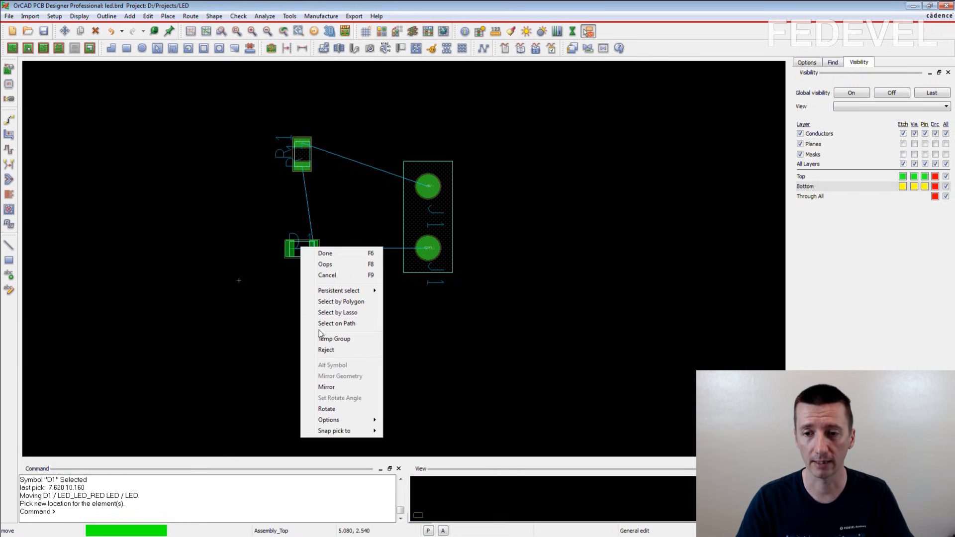
left_click(327, 409)
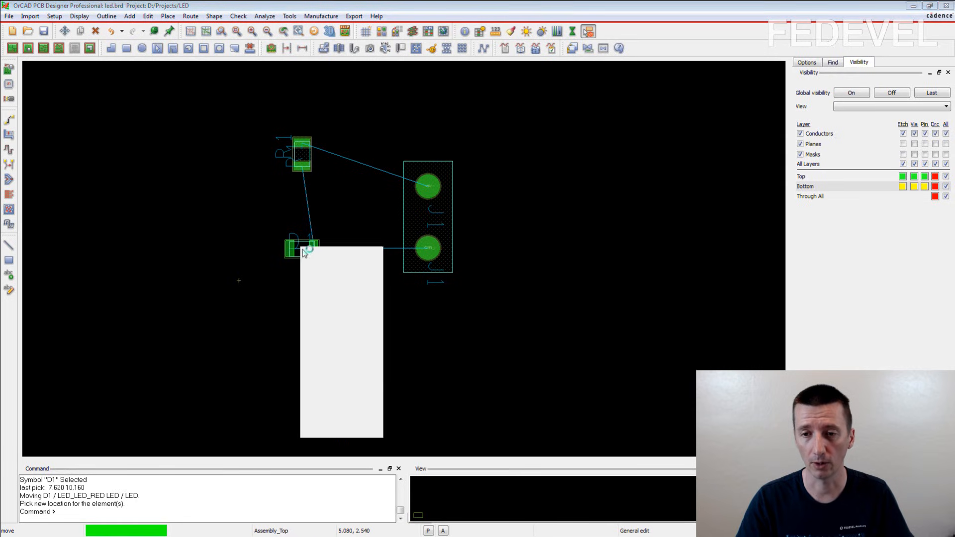
left_click(312, 216)
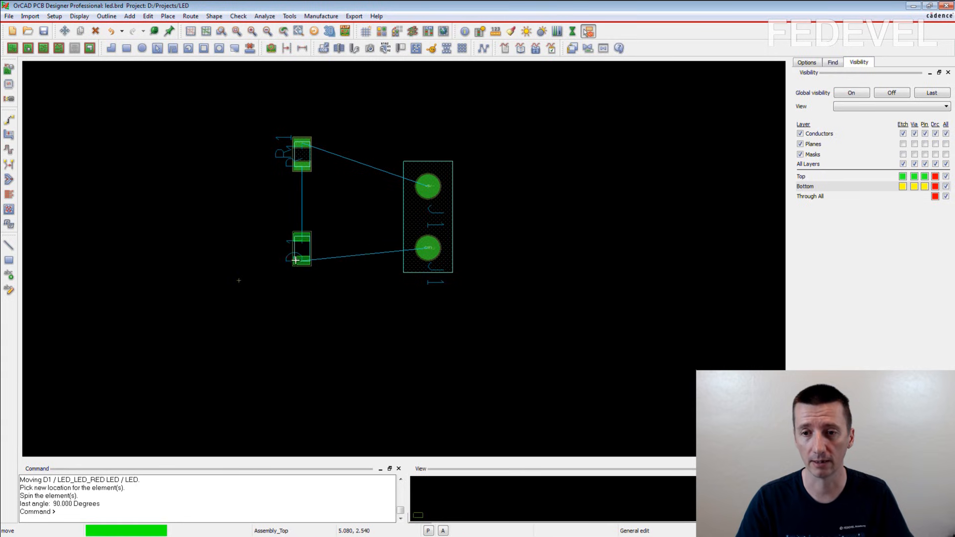
left_click(297, 256)
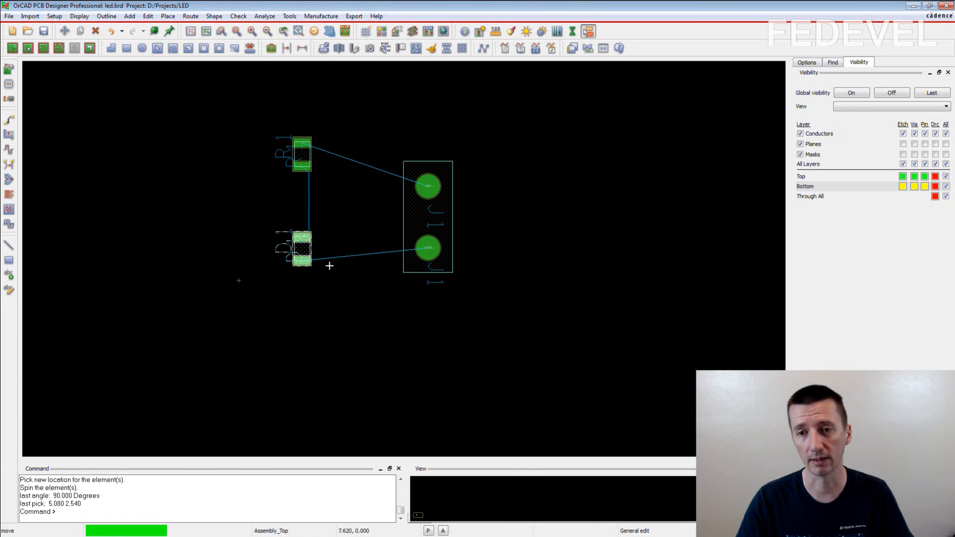
Move connector J1 to 12.700, 10.160 and resistor R1 to 5.080, 12.700, and finish moving.
left_click(416, 217)
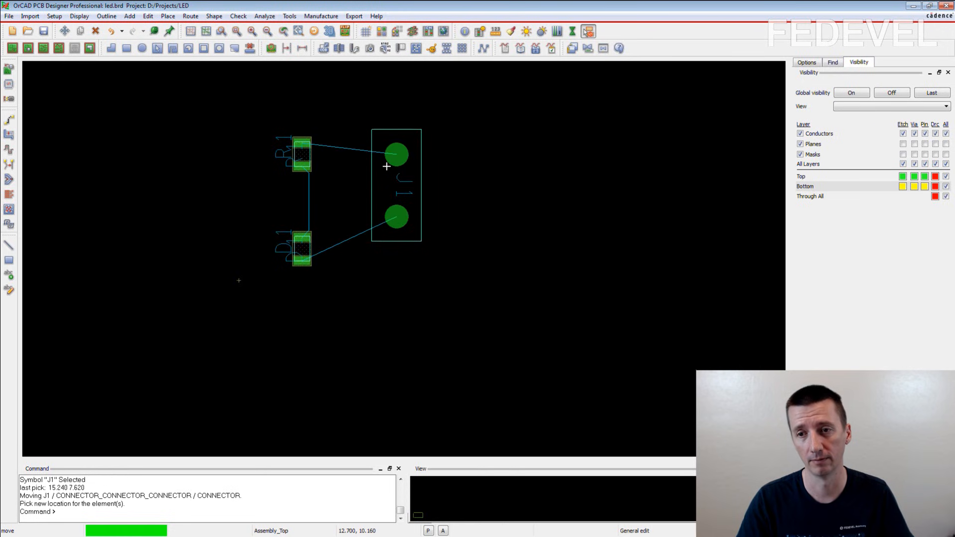
left_click(386, 167)
left_click(296, 160)
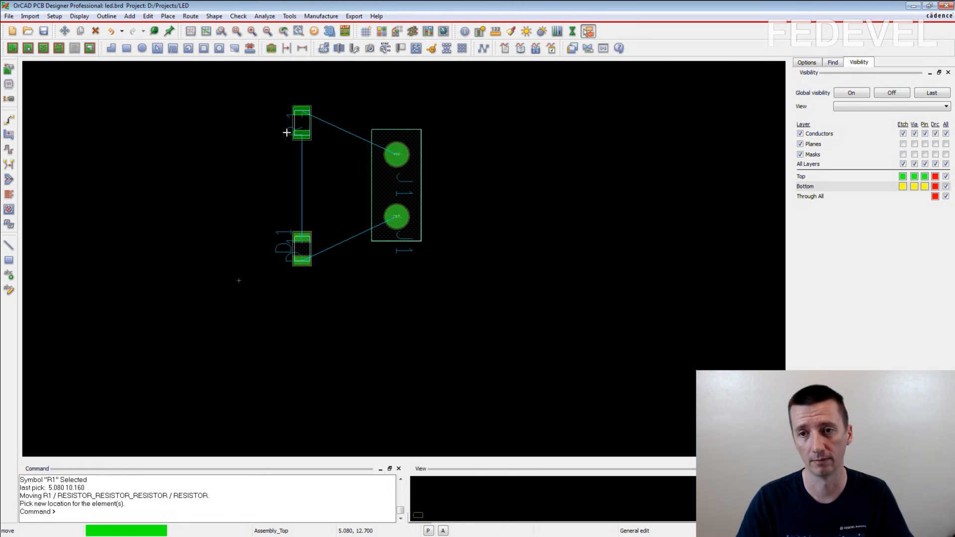
left_click(294, 133)
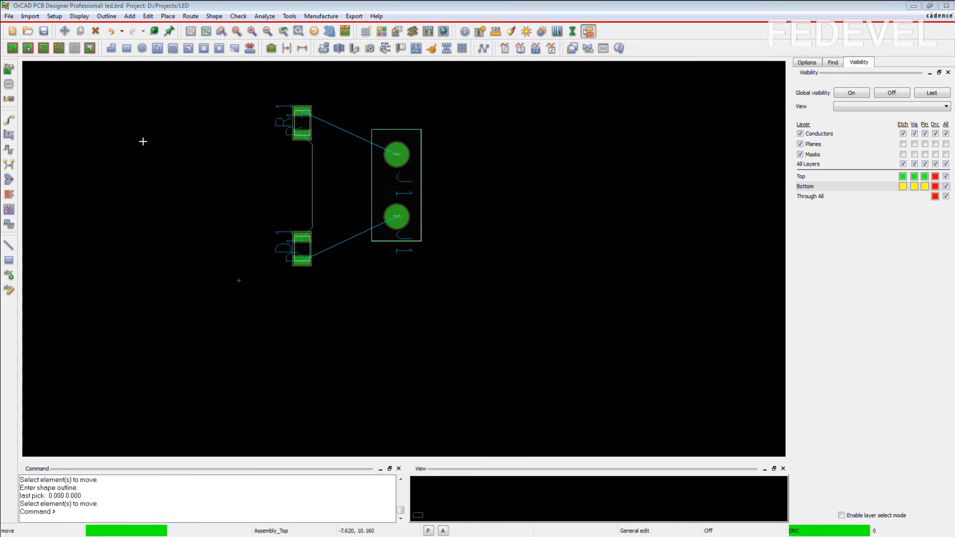
right_click(142, 142)
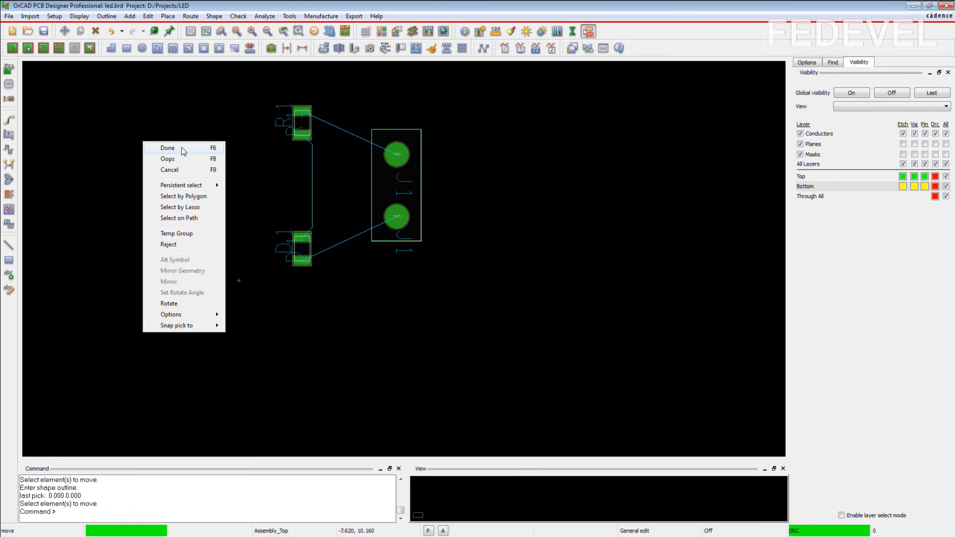
left_click(181, 147)
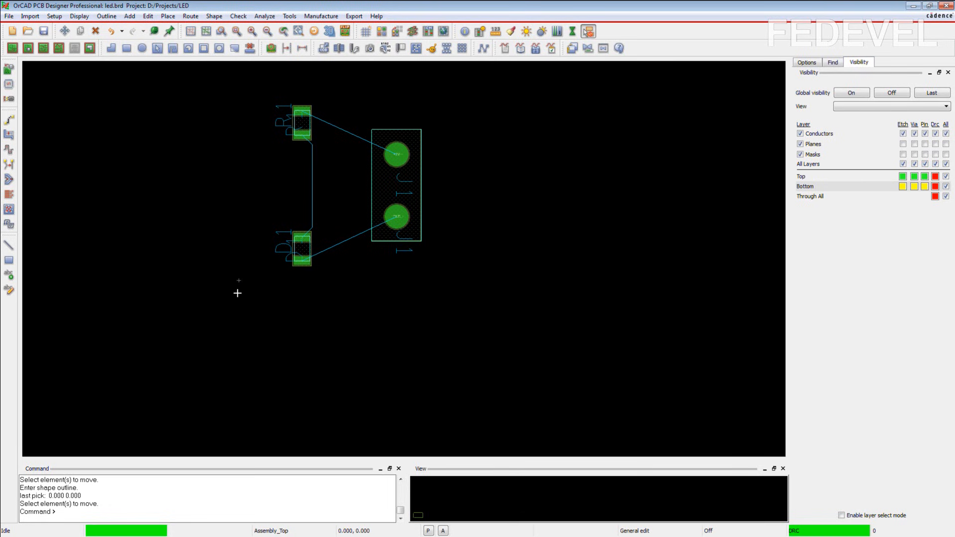
Start an unfilled shape on the Board Geometry class with the Design_Outline subclass.
left_click(112, 49)
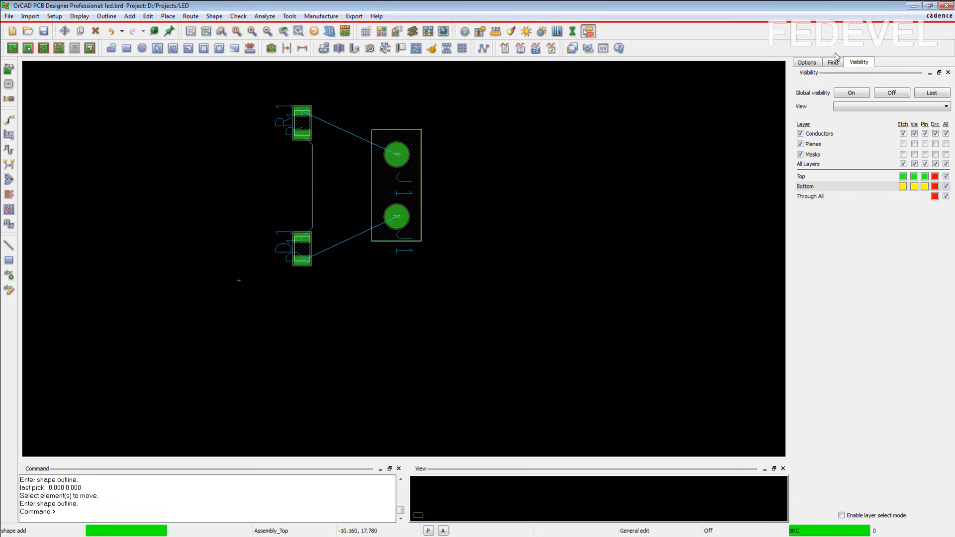
left_click(806, 63)
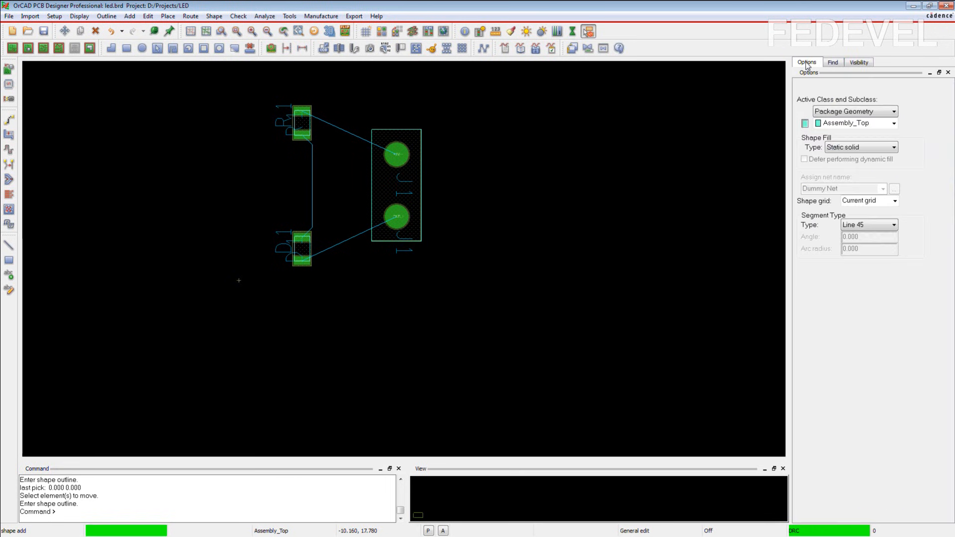
left_click(835, 112)
scroll(835, 117, "up", 1)
left_click(838, 132)
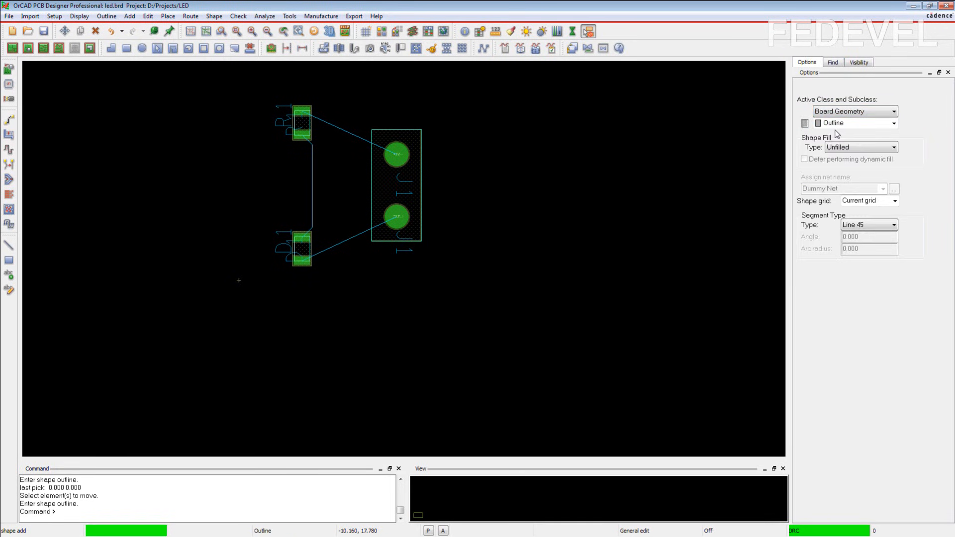
left_click(844, 124)
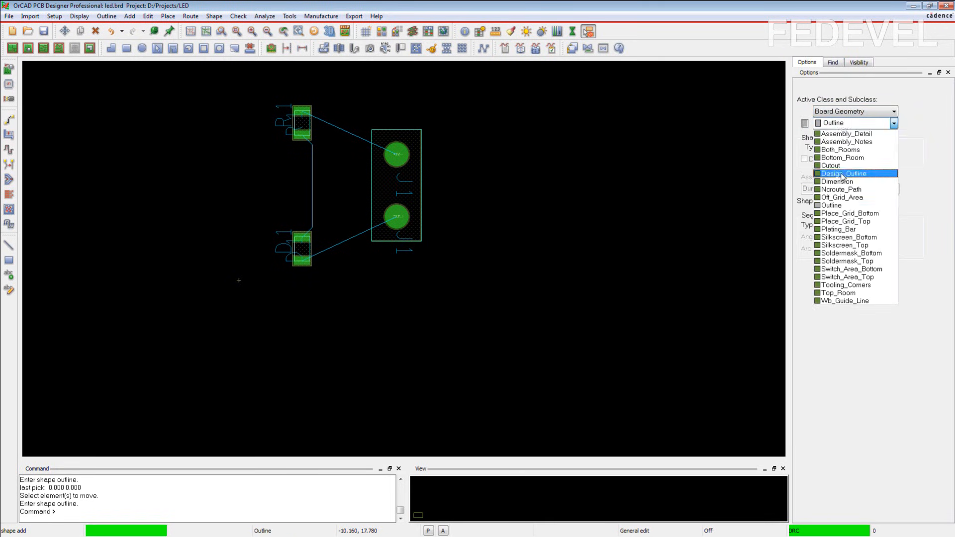
left_click(844, 174)
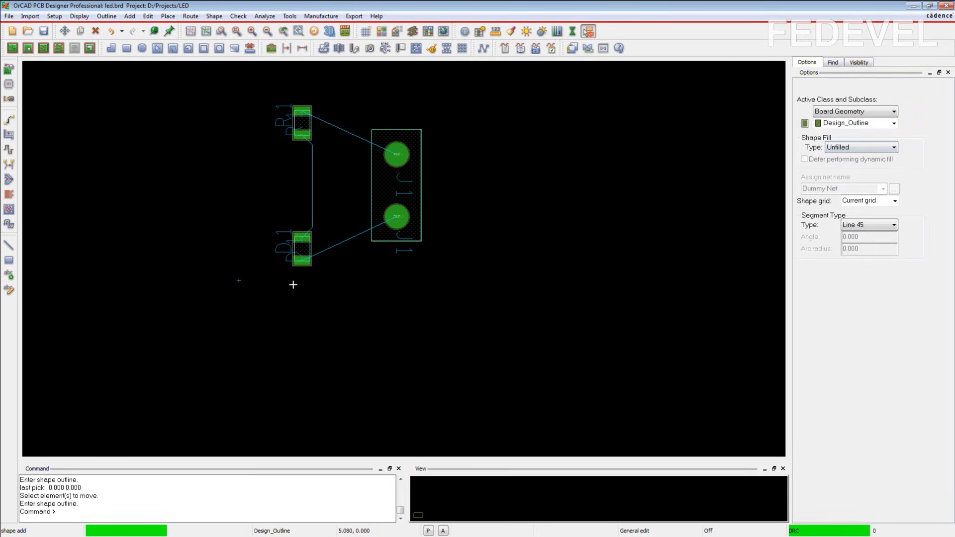
Draw a rectangular board outline from the origin, 17.780 mm wide and 20.320 mm high, and finish the shape.
left_click(238, 280)
left_click(460, 280)
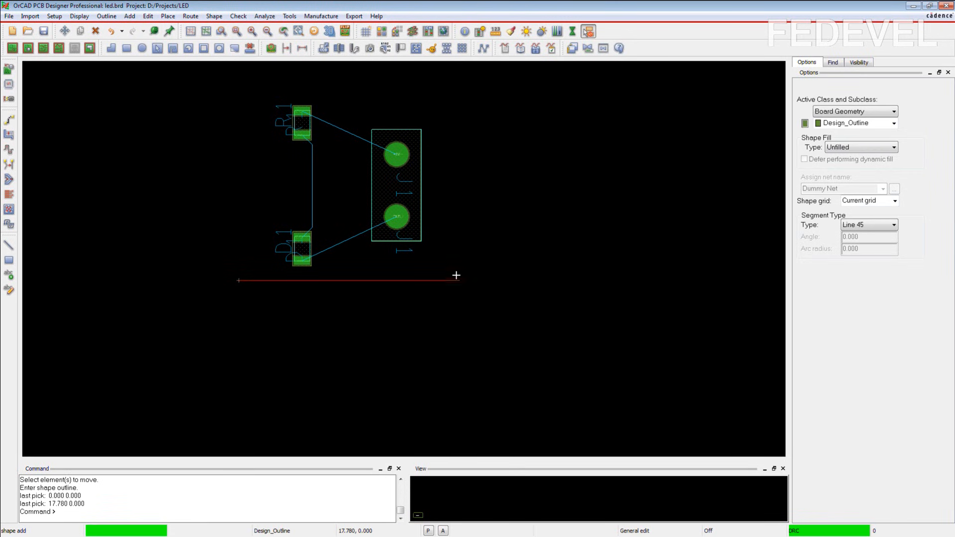
scroll(461, 139, "down", 2)
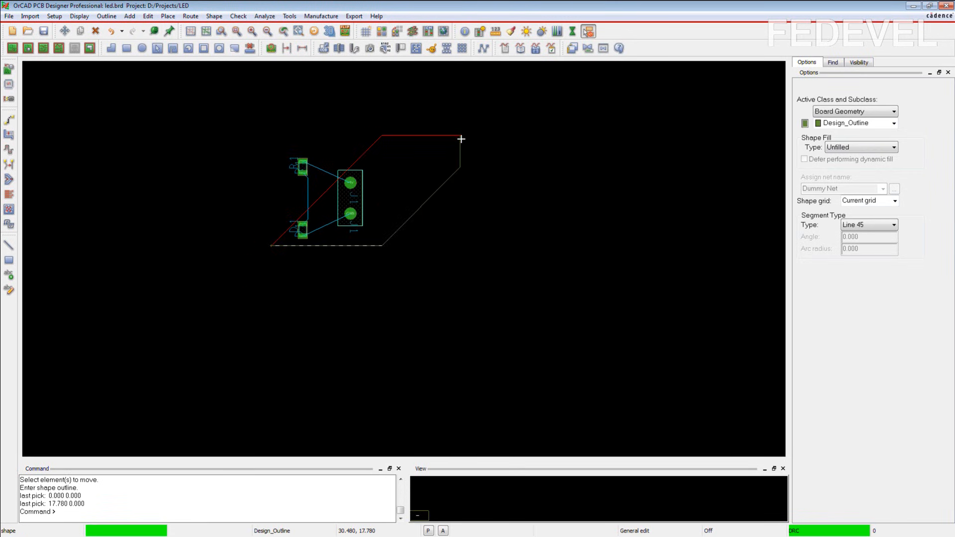
left_click(381, 121)
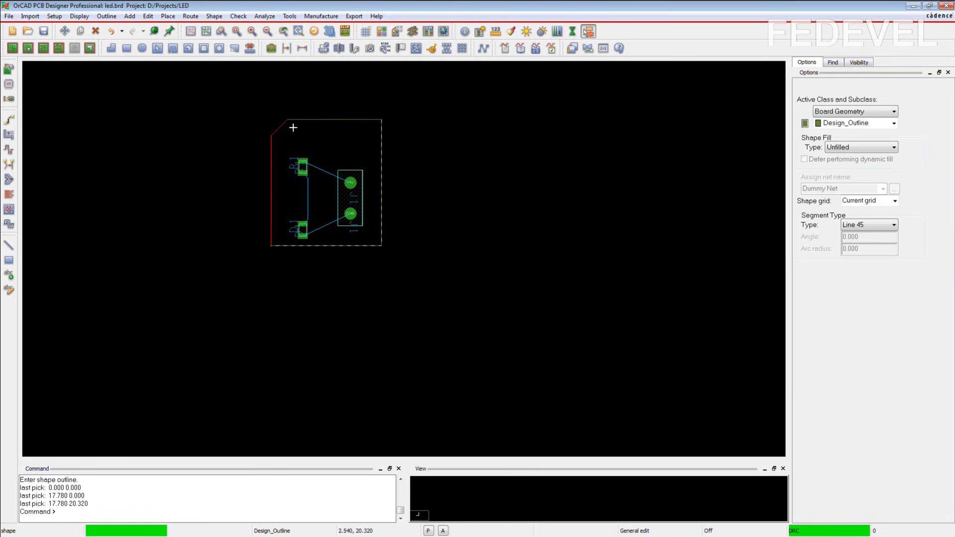
left_click(271, 120)
left_click(270, 245)
scroll(312, 163, "up", 2)
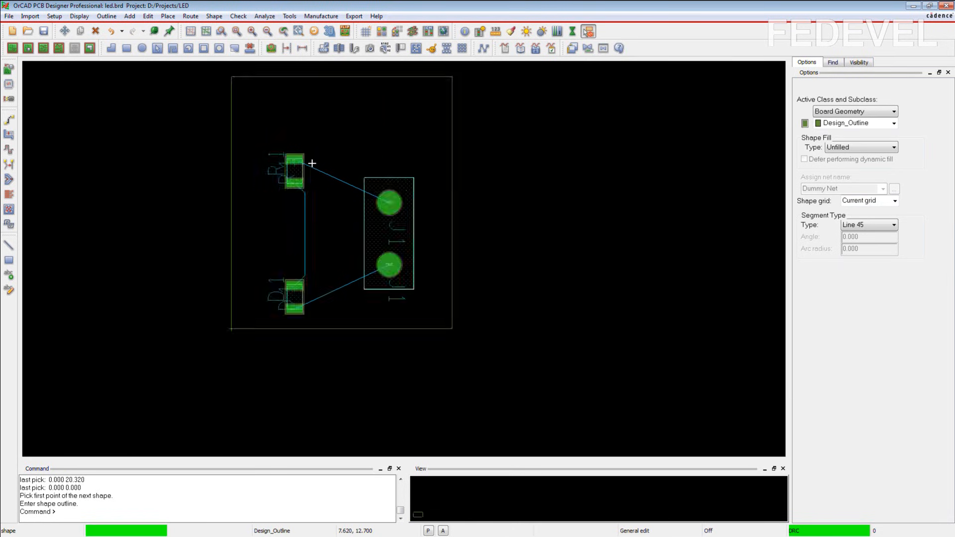
right_click(179, 129)
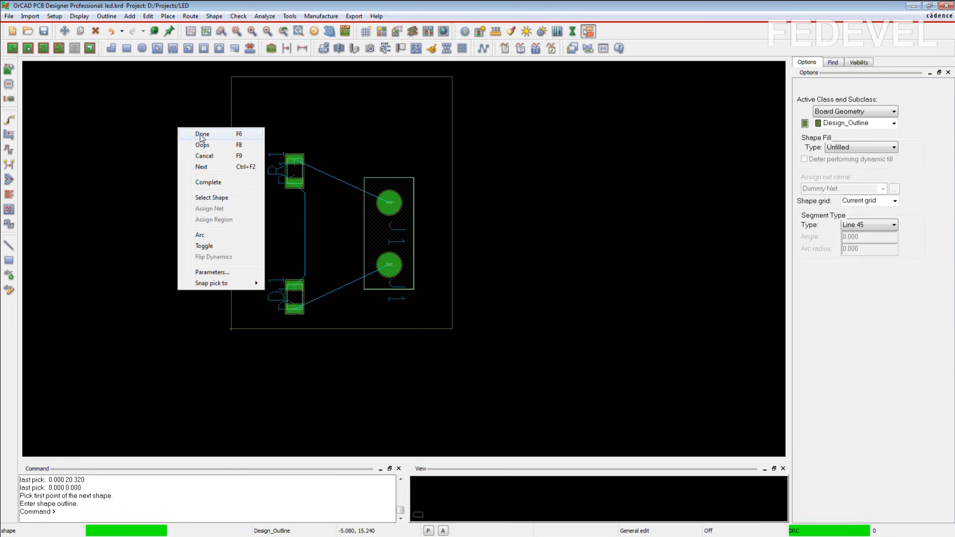
left_click(202, 134)
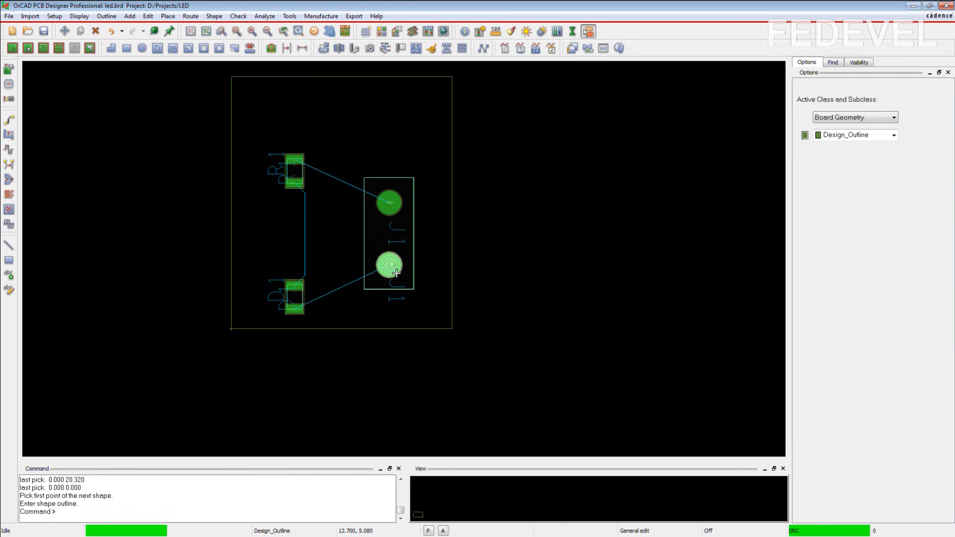
Move D1, R1 and J1 together about 2.54 mm upward to centre them vertically inside the board outline.
left_click(65, 32)
left_click_drag(254, 131, 434, 323)
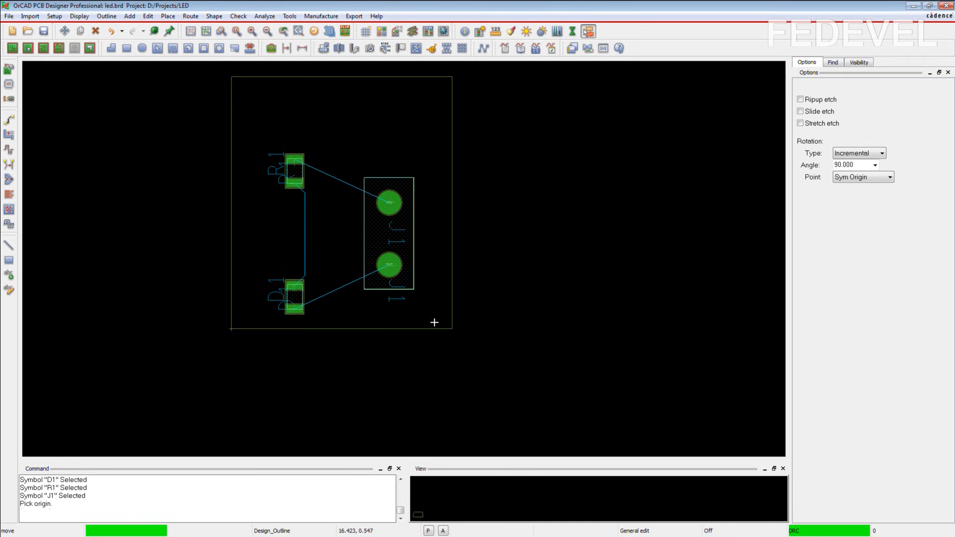
left_click(377, 227)
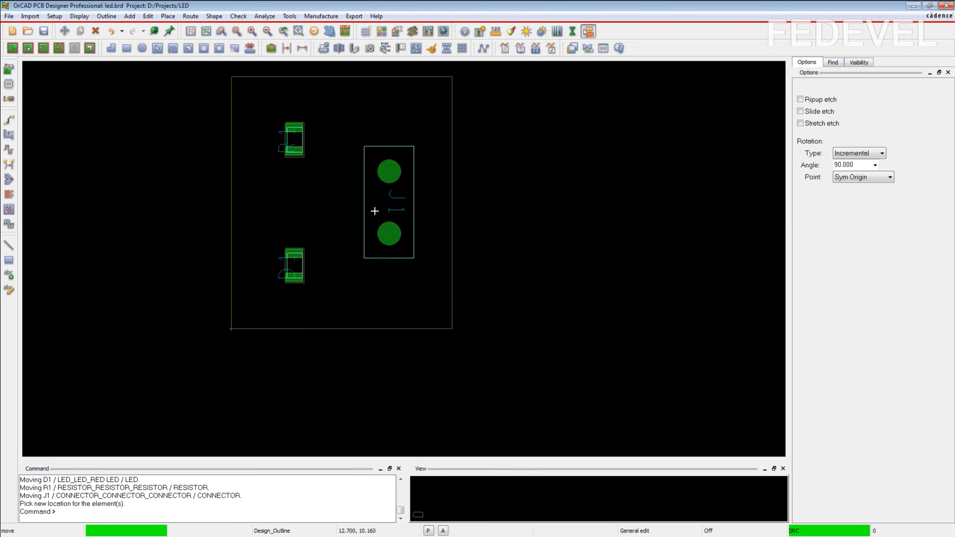
left_click(374, 210)
right_click(182, 164)
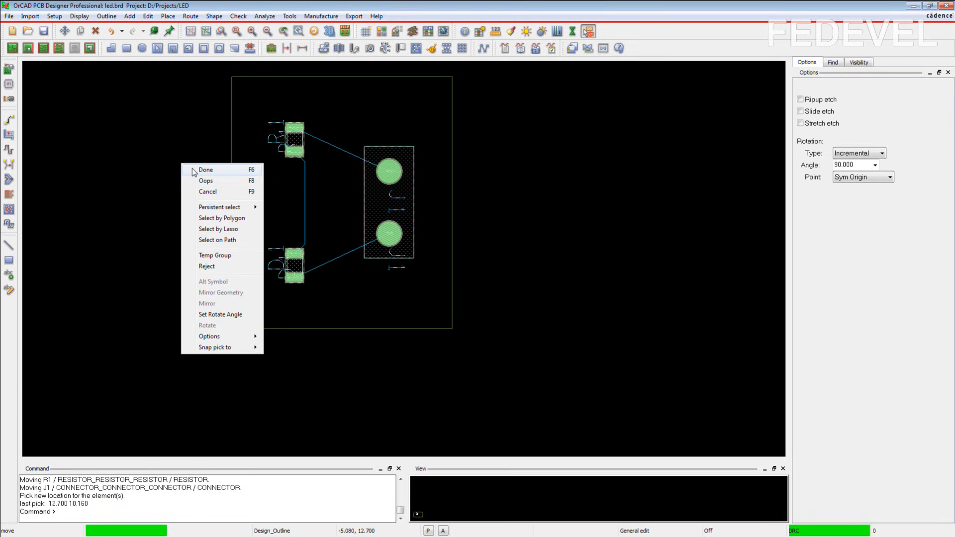
left_click(193, 169)
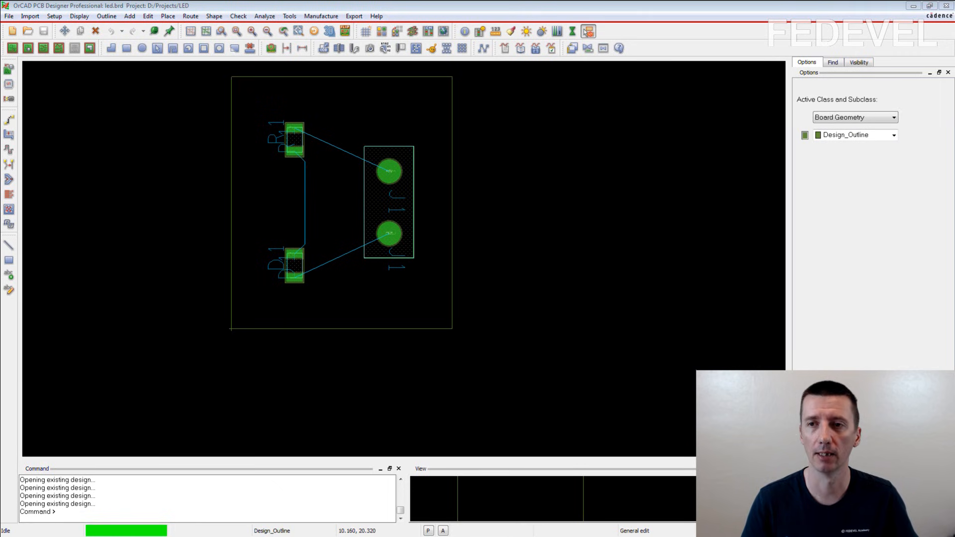
In the Constraint Manager's DEFAULT physical constraint set, set the minimum line width, minimum neck width and minimum BB via stagger to 0.2 mm.
left_click(430, 31)
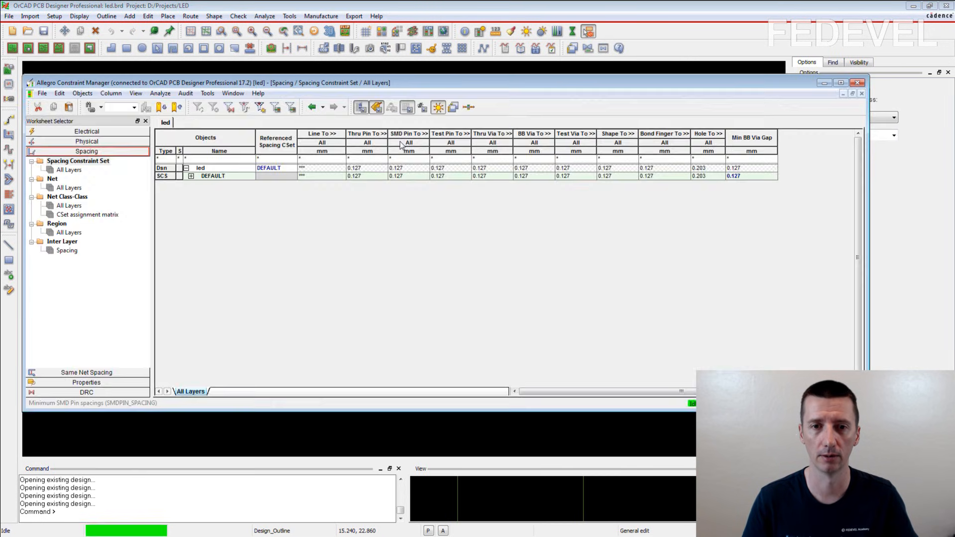
left_click(91, 142)
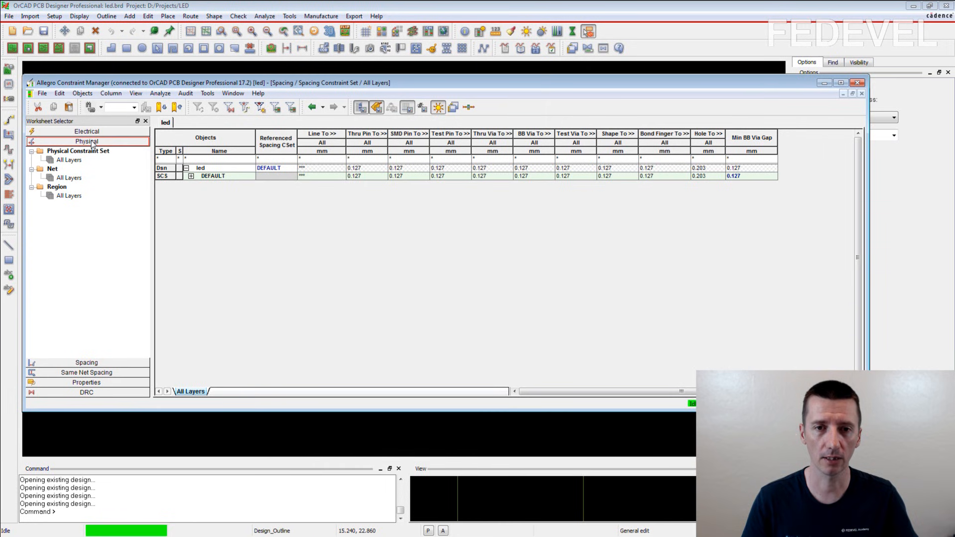
left_click(69, 161)
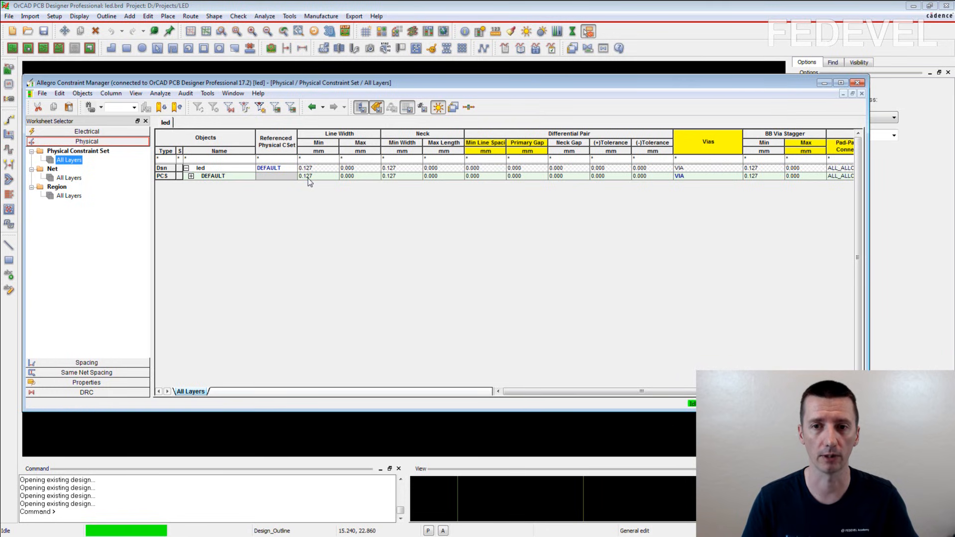
double_click(330, 177)
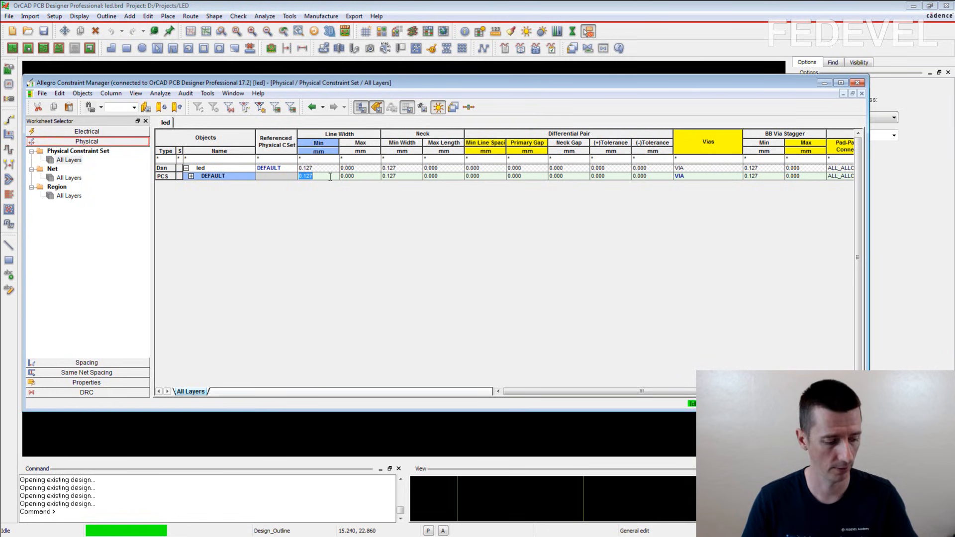
type("0.2")
double_click(417, 177)
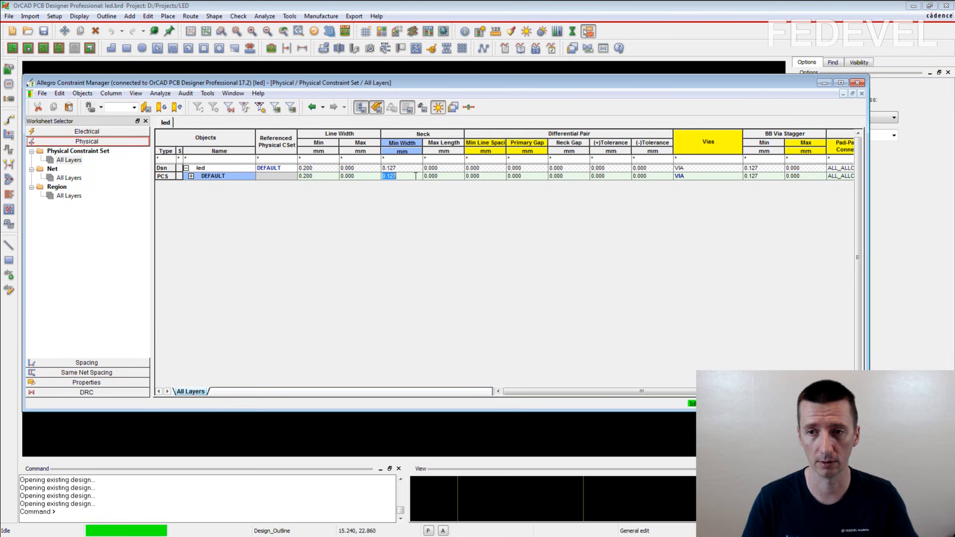
type("0.2")
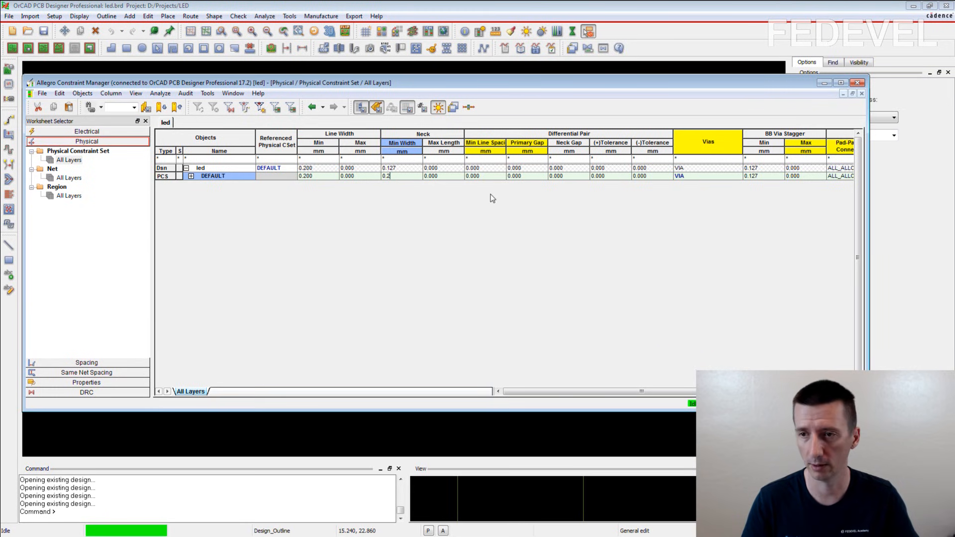
left_click(772, 178)
double_click(773, 177)
type("0.2")
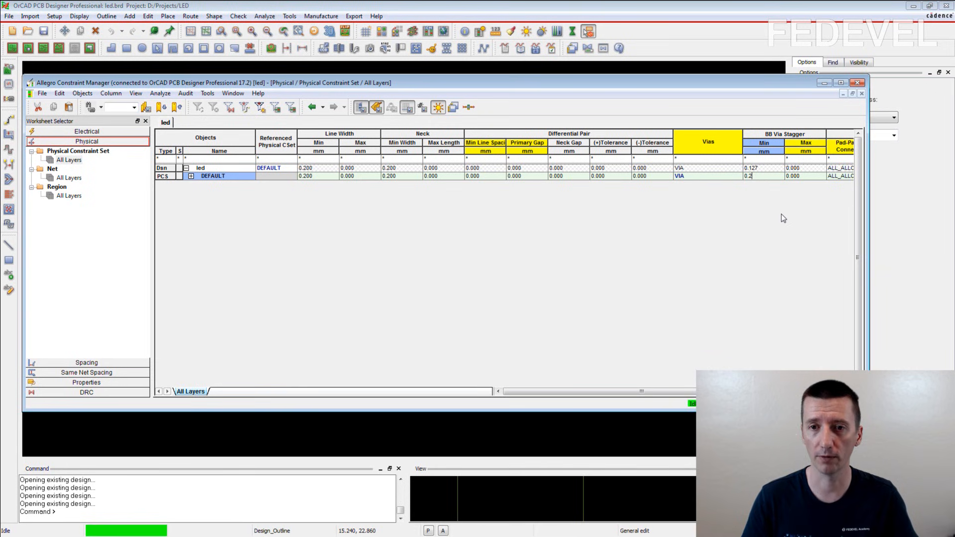
Replace VIA with OUR_VIA in the via list of the DEFAULT physical constraint set.
left_click(697, 179)
left_click(696, 179)
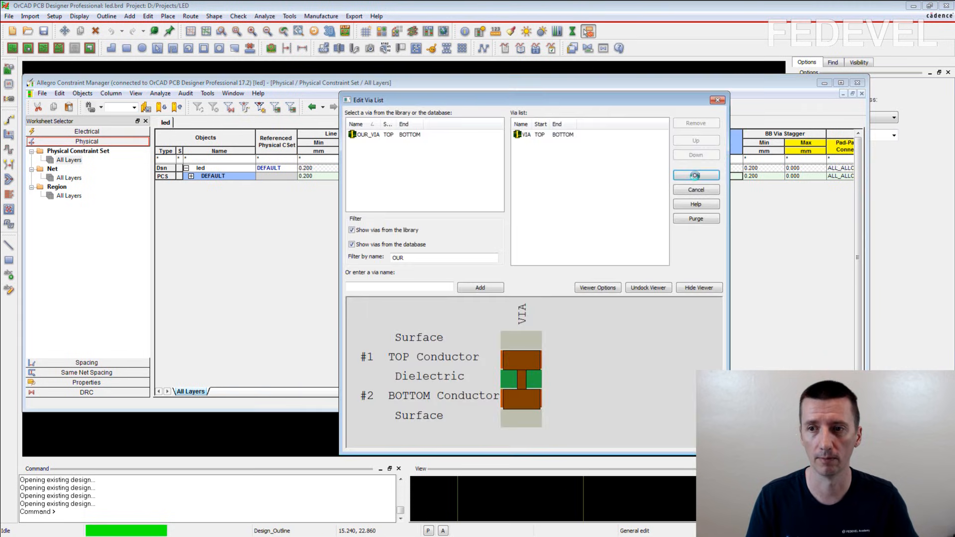
double_click(525, 135)
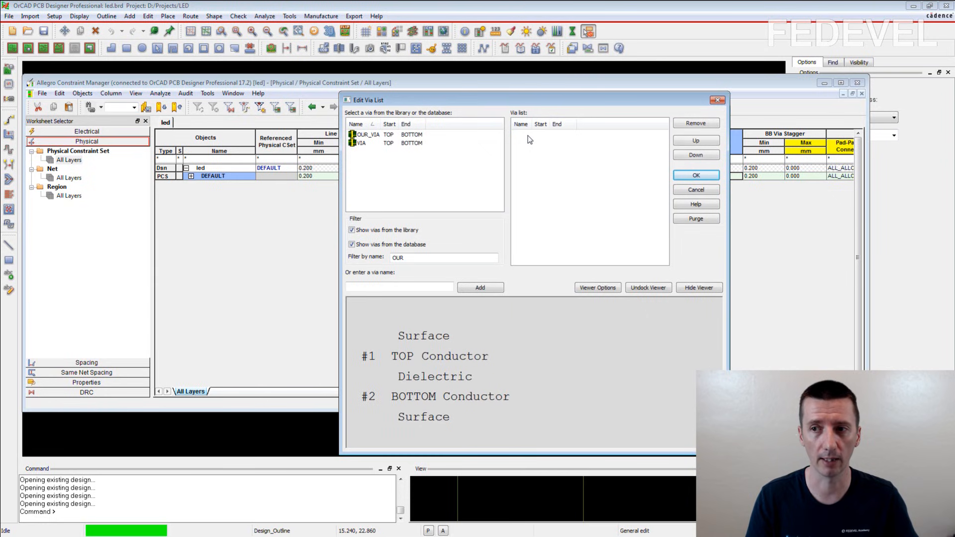
double_click(364, 134)
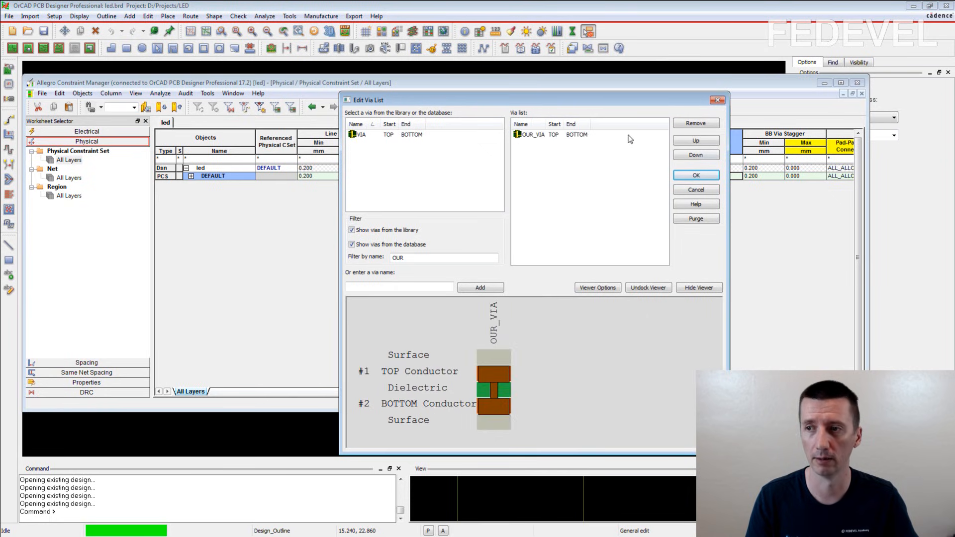
left_click(694, 175)
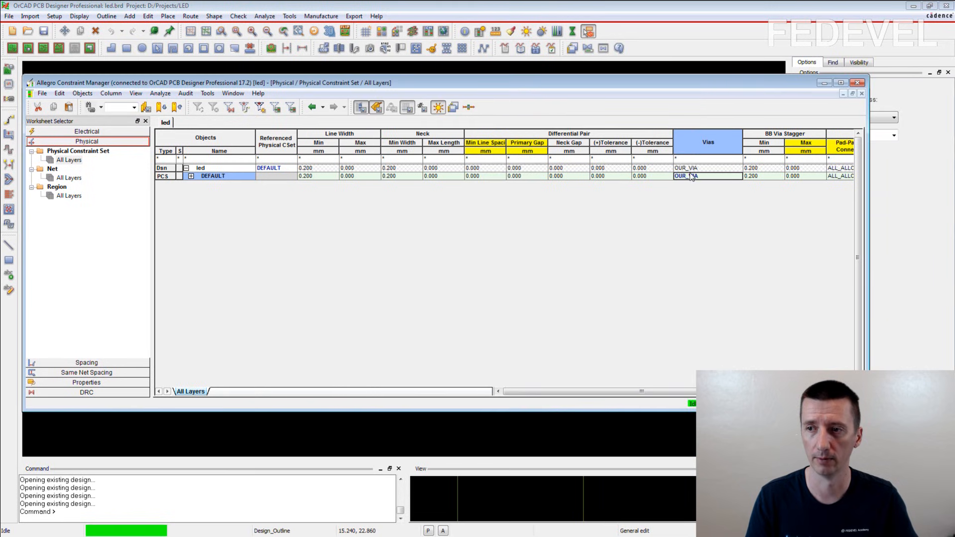
In the DEFAULT spacing constraint set, set the Line, Thru Pin, SMD Pin, Test Pin and Thru Via spacings to 0.2 mm.
left_click(87, 363)
left_click(69, 170)
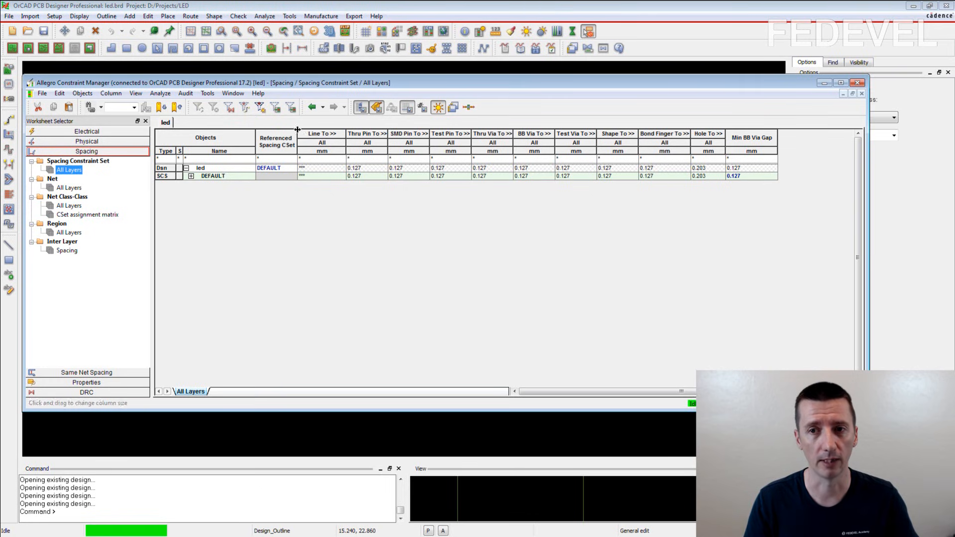
left_click(337, 136)
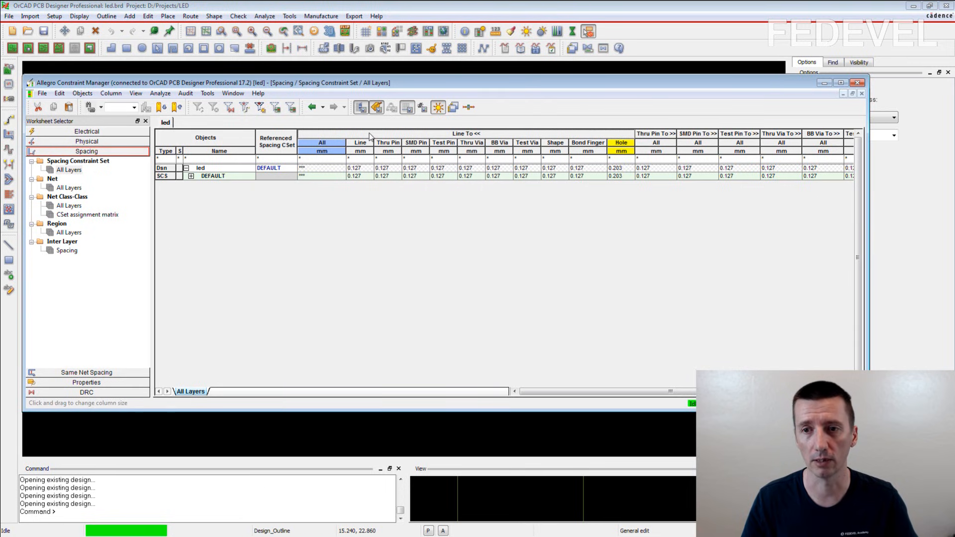
left_click(476, 134)
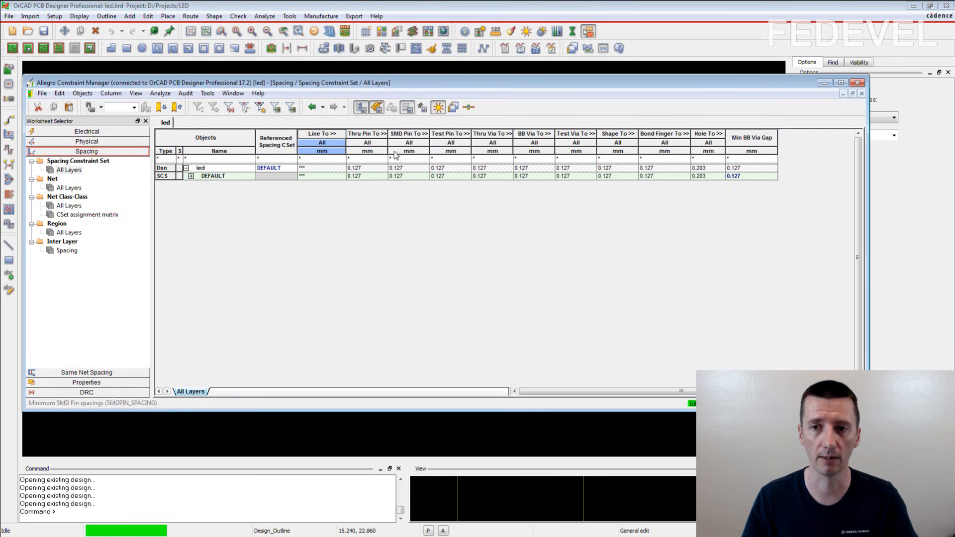
left_click(323, 177)
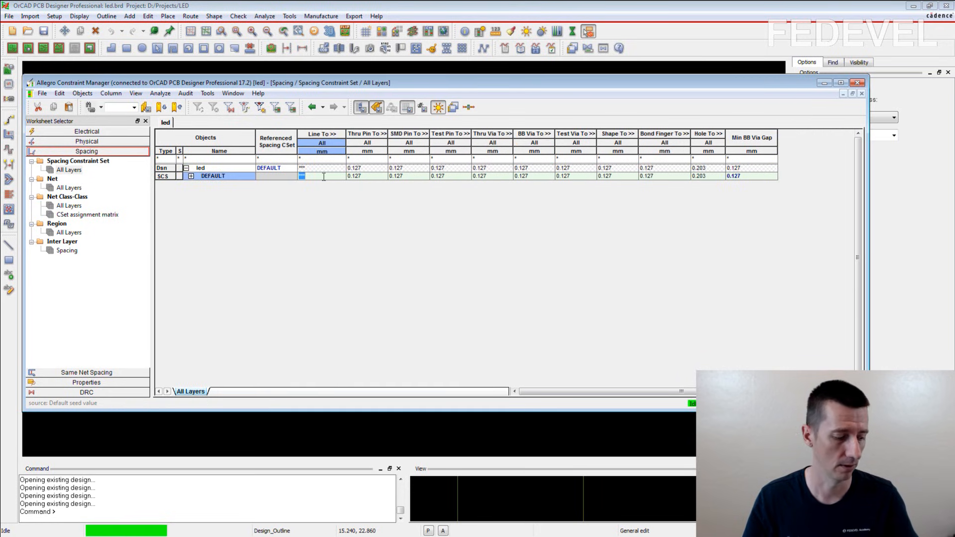
type("0.2")
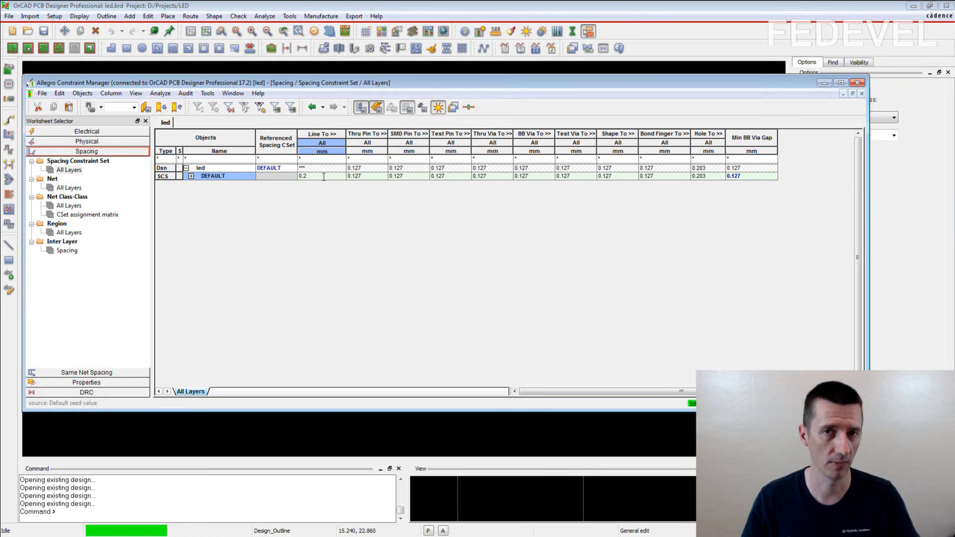
left_click(375, 179)
type("0.2")
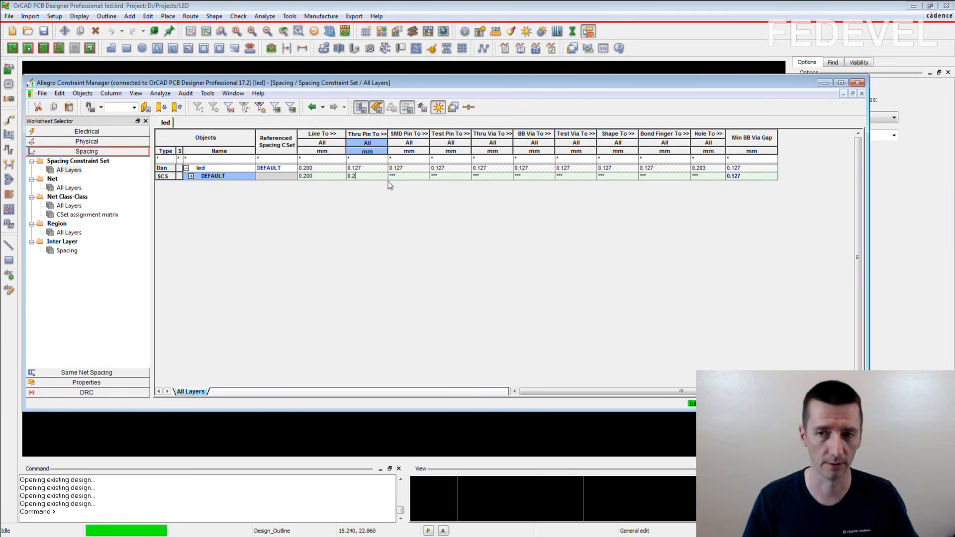
left_click(415, 177)
type("0.2")
left_click(458, 177)
type("0.2")
left_click(499, 177)
type("0.2")
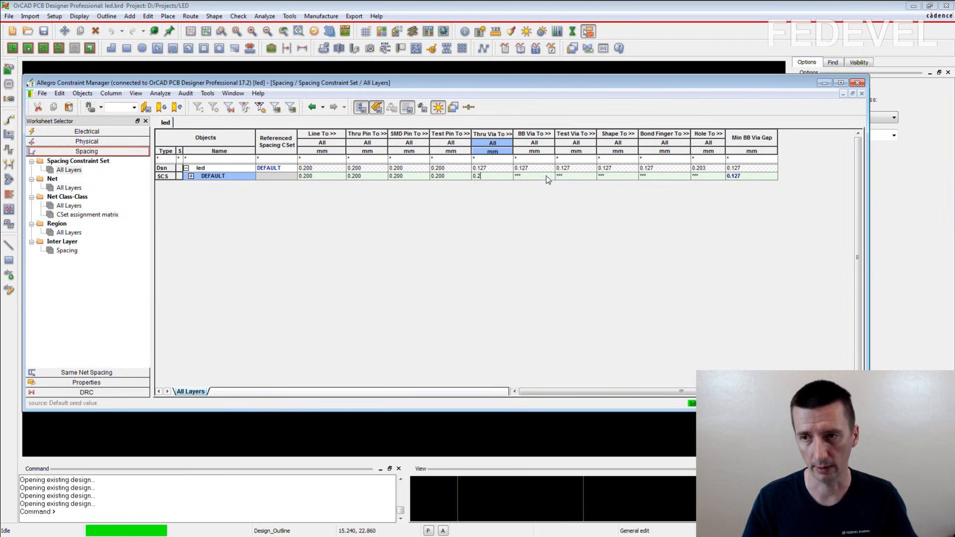
Set the BB Via, Test Via, Shape, Bond Finger and Hole spacings and the Min BB Via Gap to 0.2 mm in the DEFAULT spacing set.
left_click(545, 177)
type("0.2")
left_click(590, 176)
type("0.2")
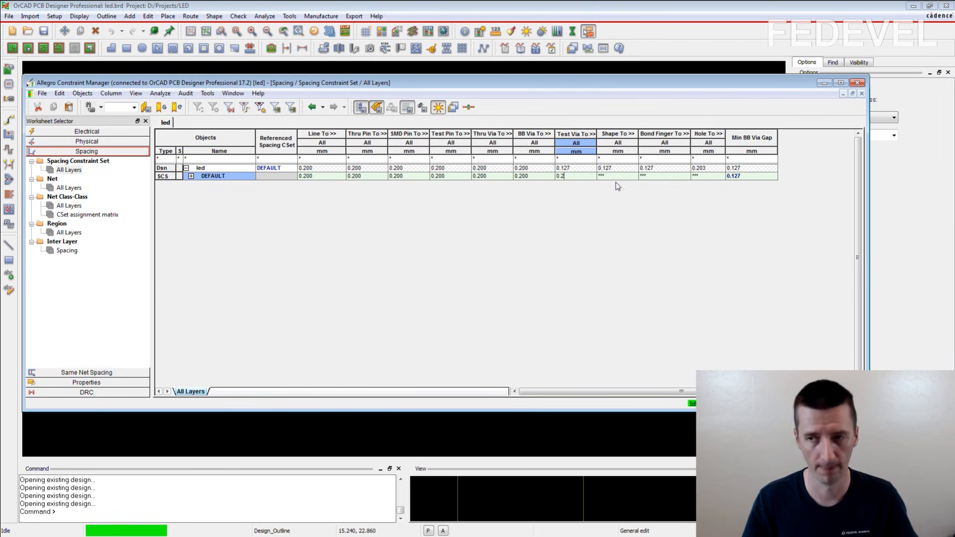
left_click(622, 177)
type("0.2")
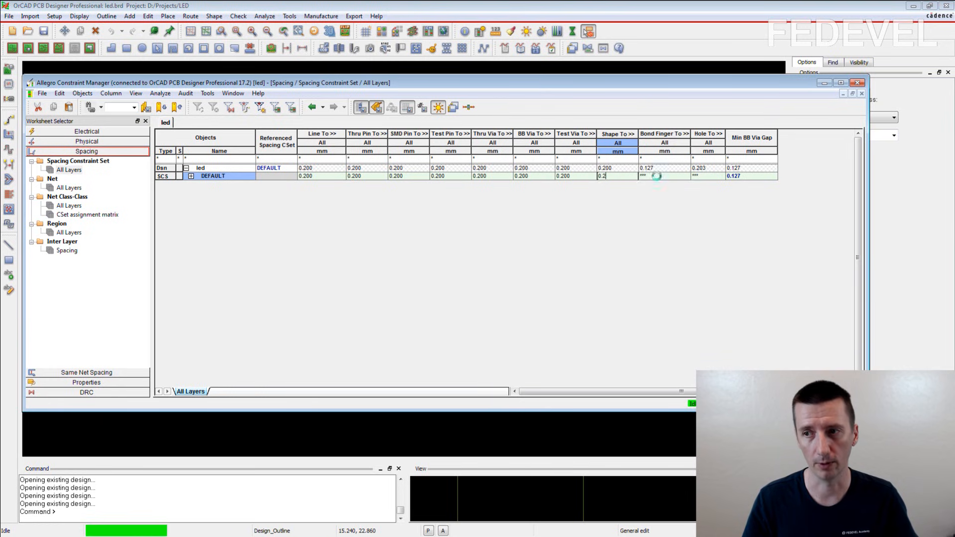
left_click(662, 176)
type("0.2")
left_click(706, 176)
type("0.2")
left_click(756, 177)
type("0.2")
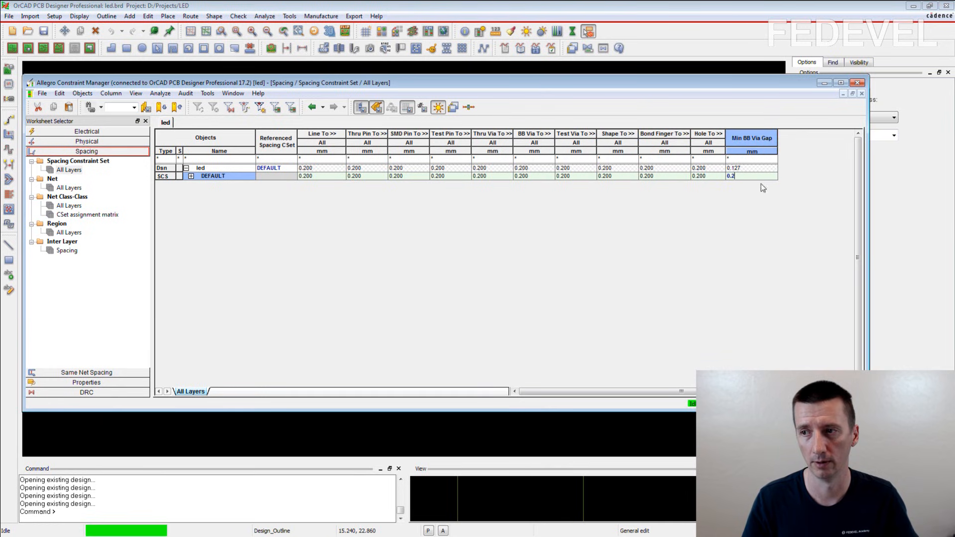
In the DEFAULT same net spacing constraint set, set the Line, Thru Pin, SMD Pin and Test Pin spacings to 0.2 mm.
left_click(92, 374)
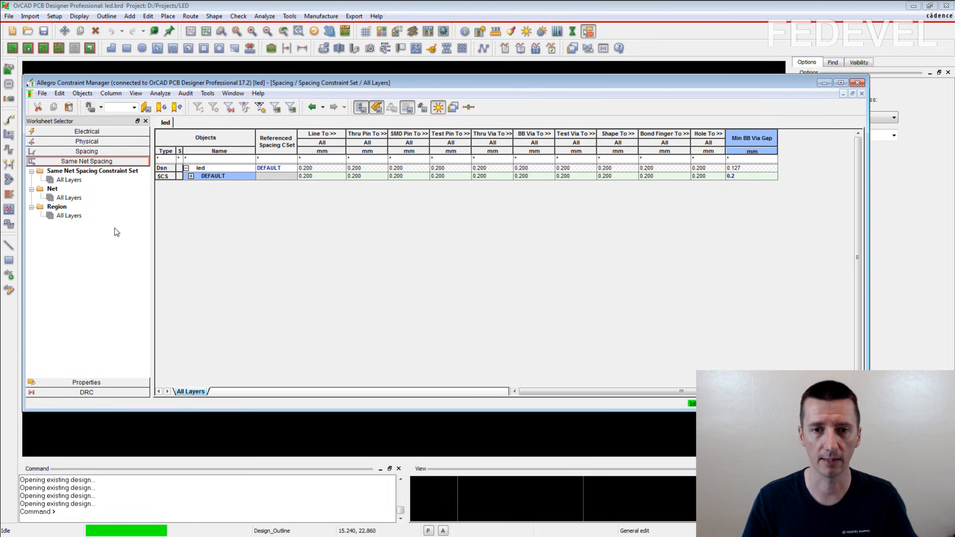
left_click(71, 181)
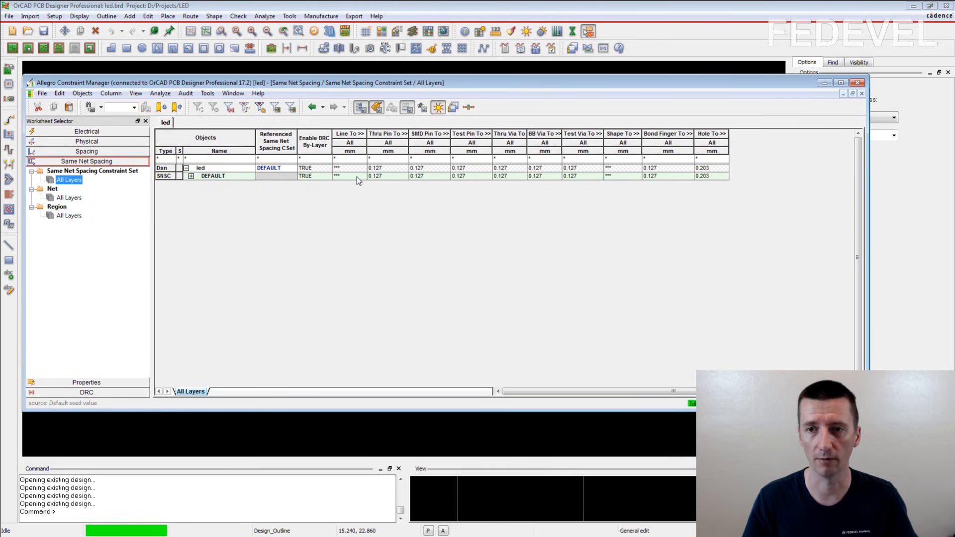
left_click(356, 177)
type("0.2")
key("Tab")
type("0.2")
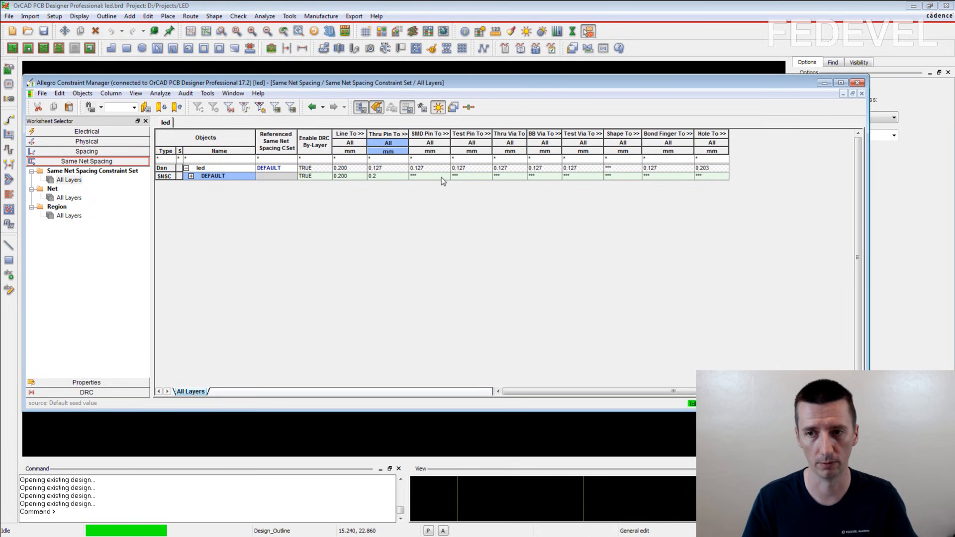
key("Tab")
type("0.2")
key("Tab")
type("0.2")
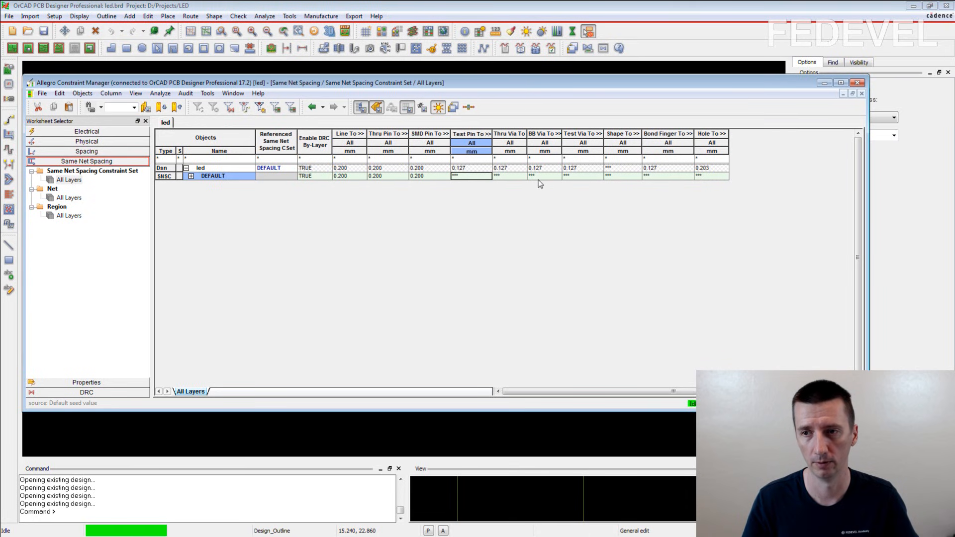
Set the same net Thru Via, BB Via, Test Via, Shape, Bond Finger and Hole spacings to 0.2 mm and close the Constraint Manager.
key("Tab")
type("0.2")
key("Tab")
type("0.2")
key("Tab")
type("0.2")
key("Tab")
type("0.2")
key("Tab")
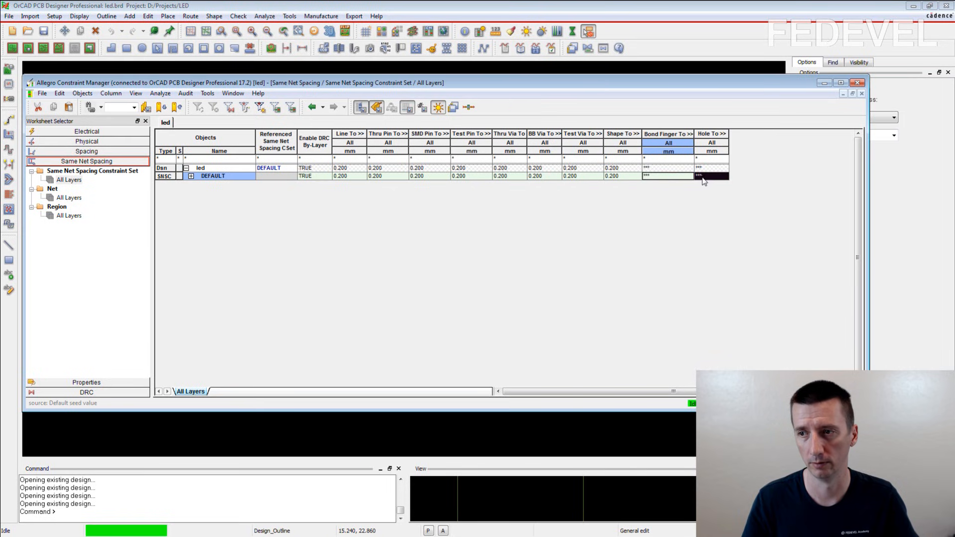
type("0.2")
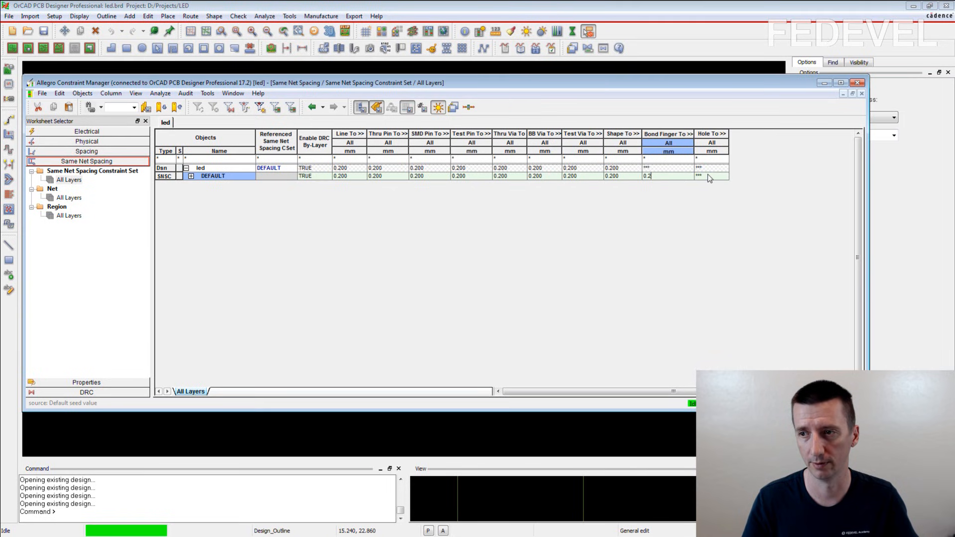
key("Tab")
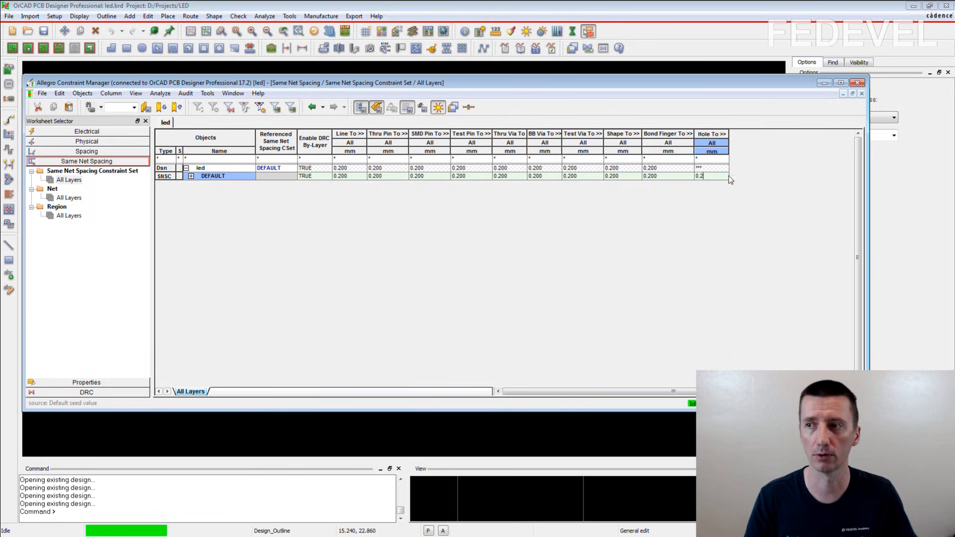
left_click(861, 93)
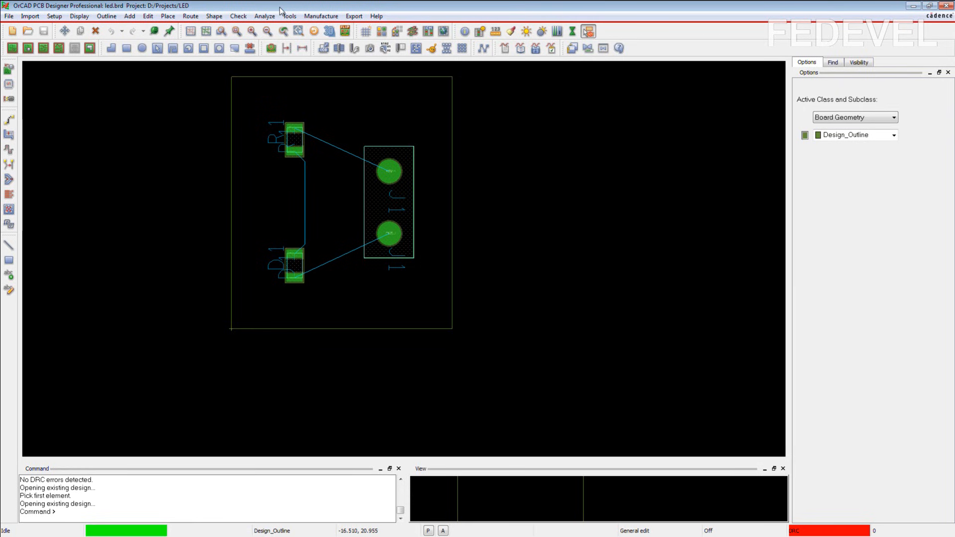
Start a +5V trace on the Top layer from J1's upper pin and set its line width to 0.5 mm.
left_click(10, 120)
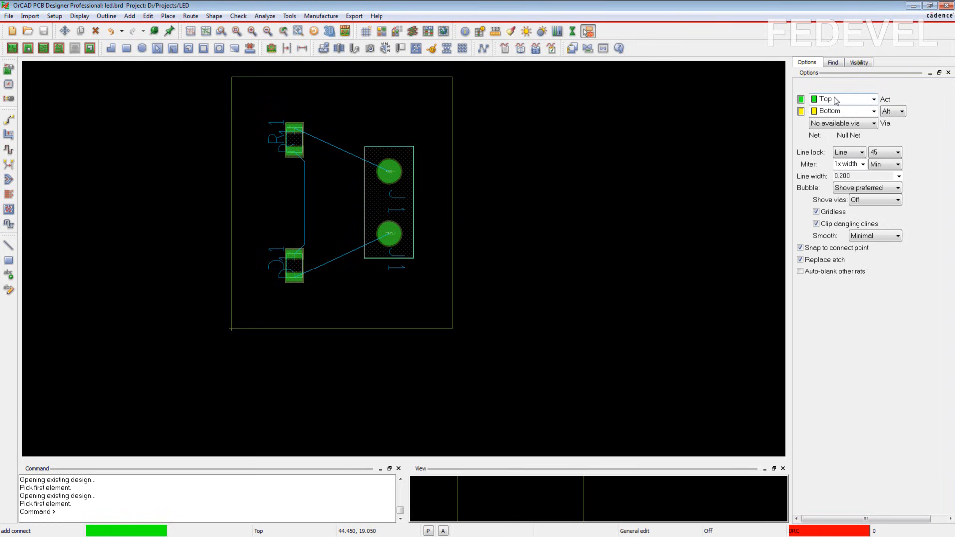
left_click(391, 170)
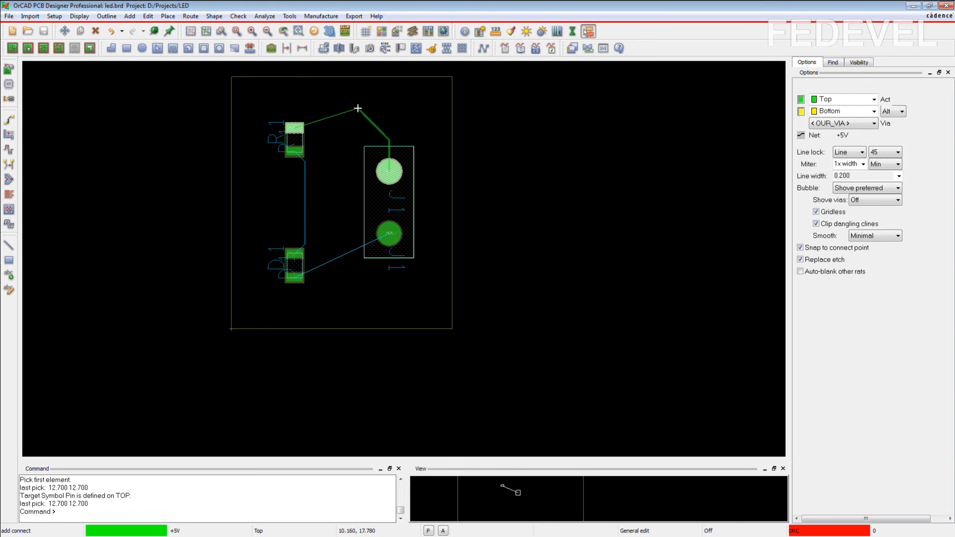
right_click(358, 108)
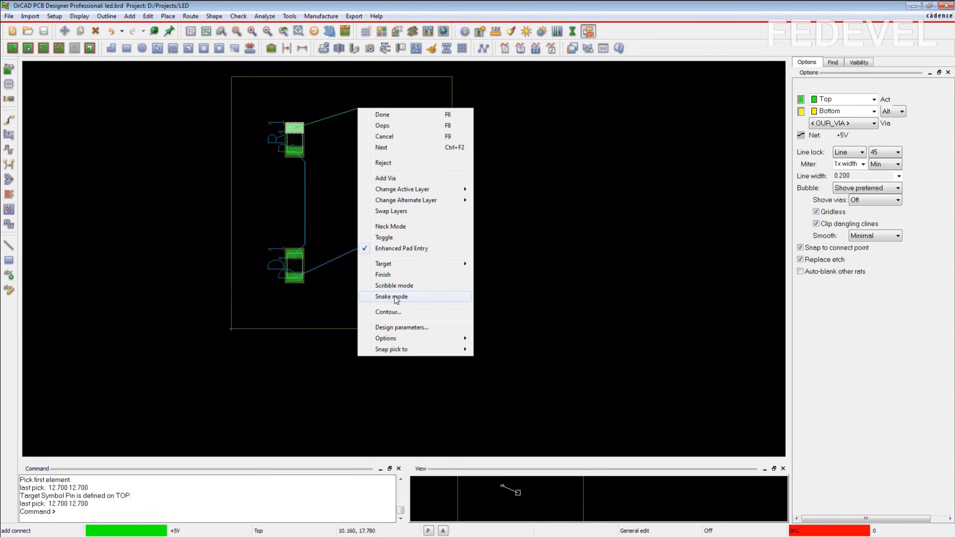
mouse_move(400, 339)
mouse_move(512, 388)
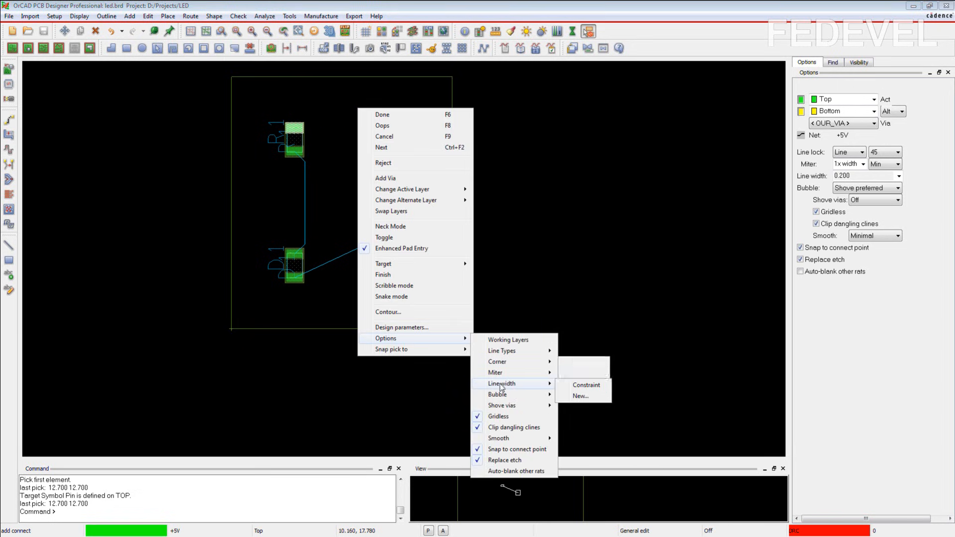
left_click(580, 396)
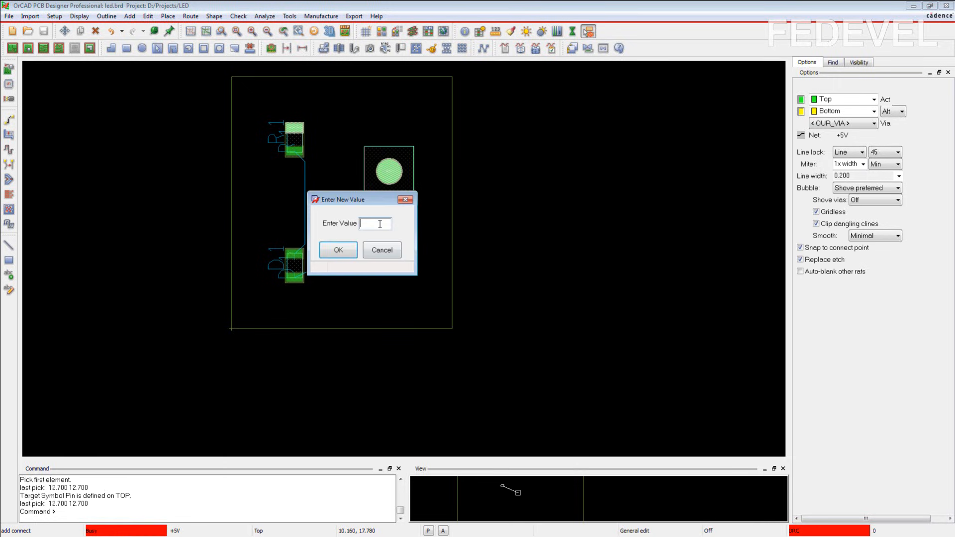
type("0.5")
left_click(336, 250)
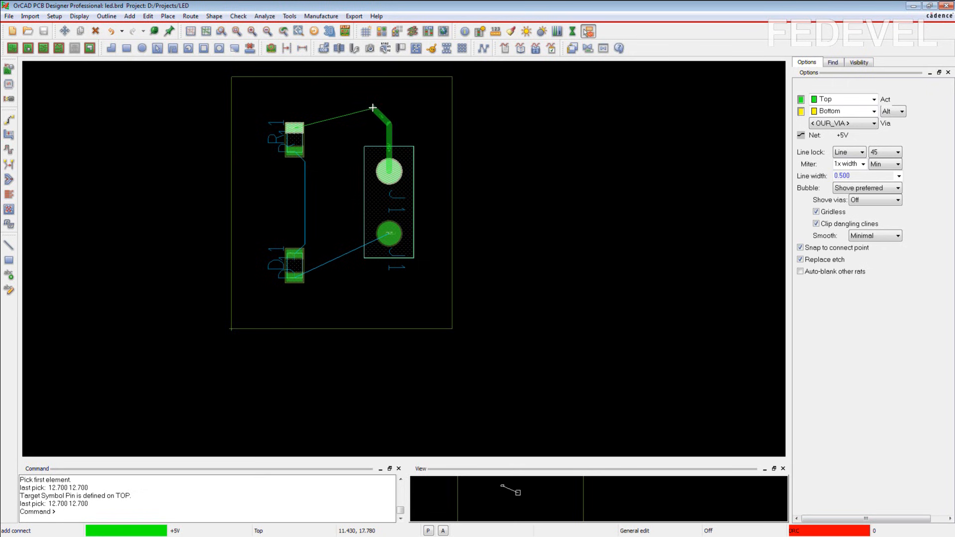
Route the +5V trace along y = 17.780 into R1's upper pad, and connect R1's lower pad straight down to D1's upper pad.
left_click(372, 107)
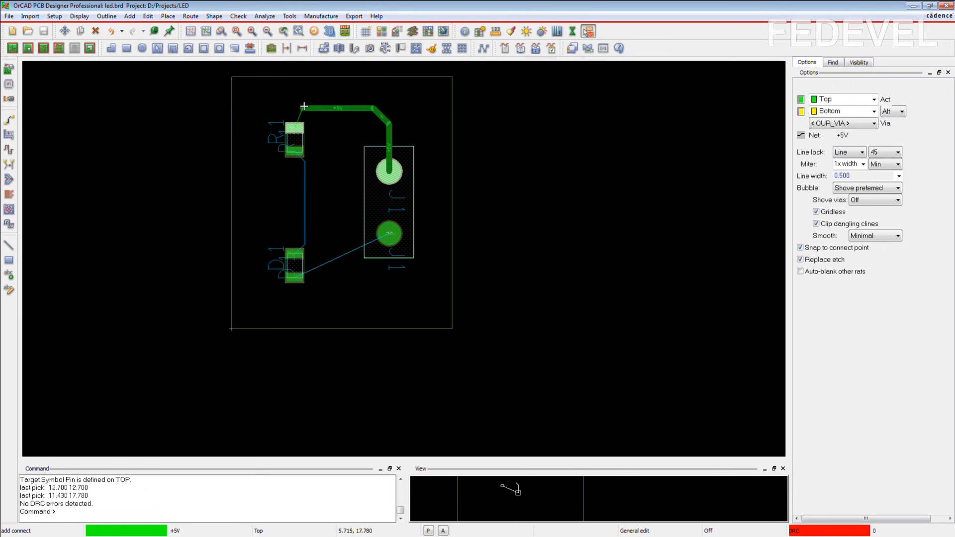
left_click(301, 106)
left_click(294, 125)
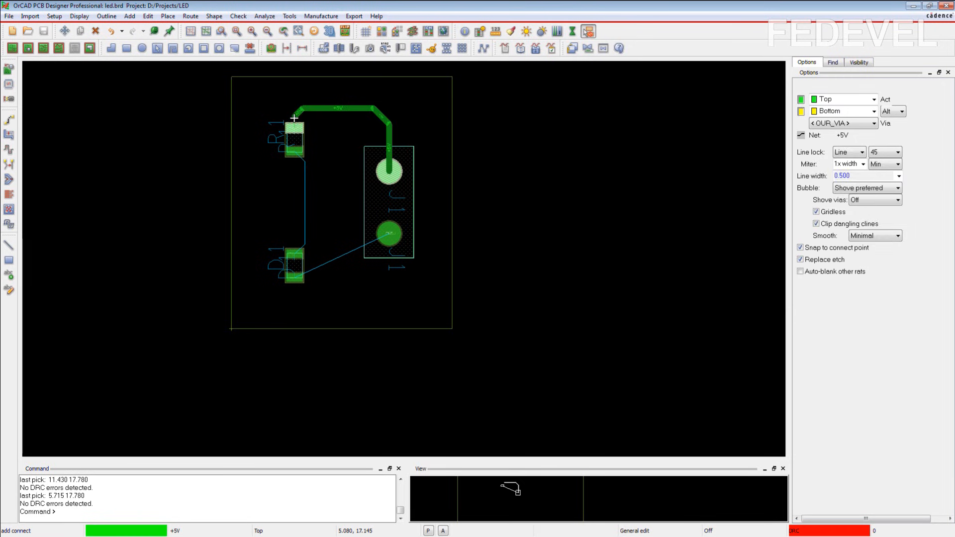
left_click(294, 131)
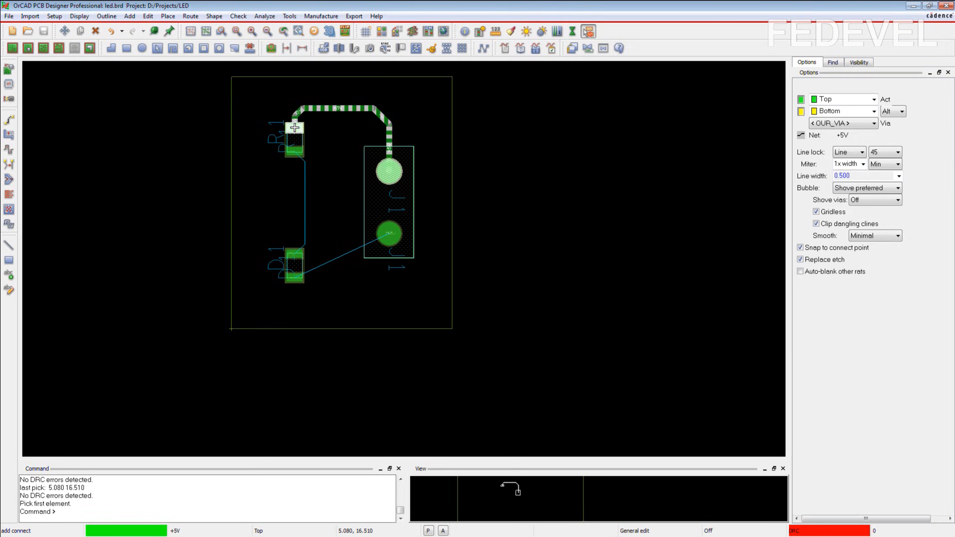
left_click(295, 149)
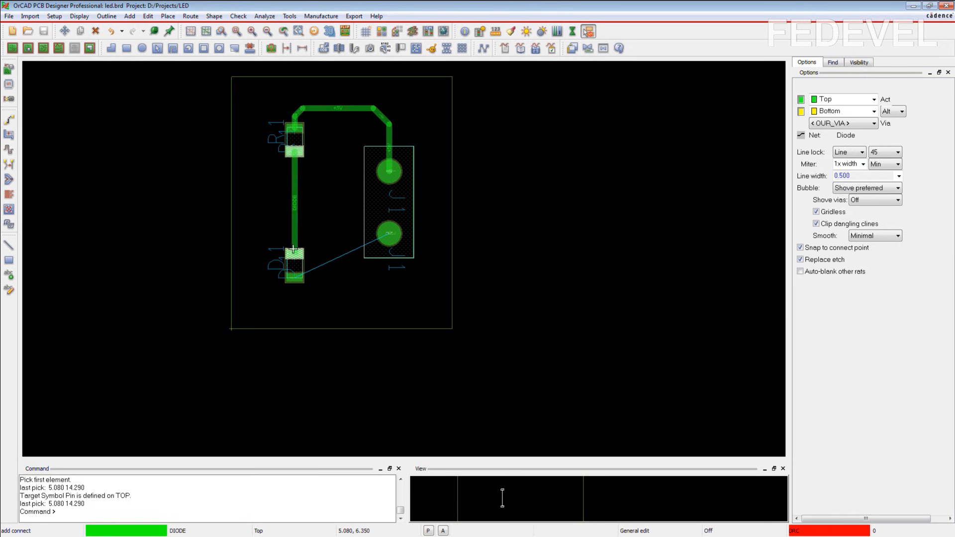
left_click(294, 252)
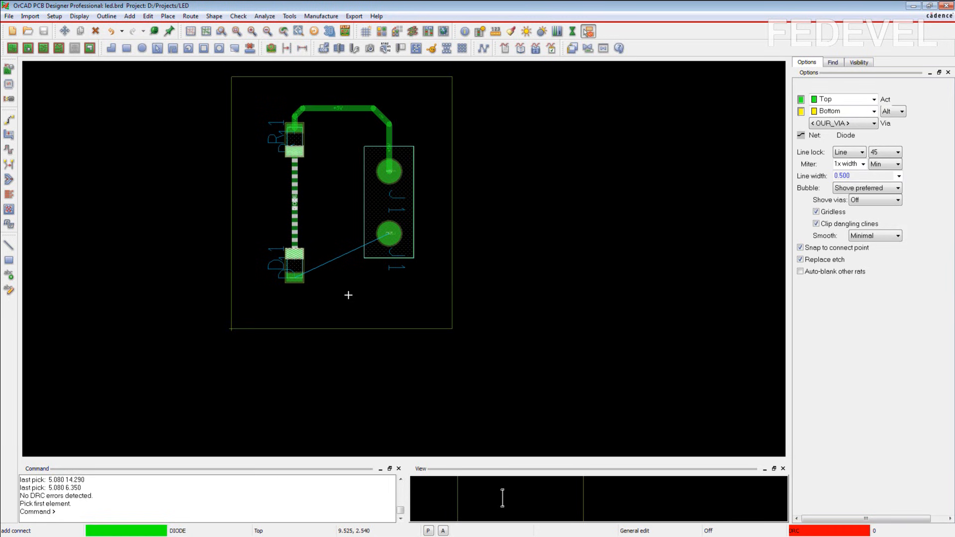
Route a short GND trace on Top from D1's lower pad down to 5.080, 2.540 and end it with an OUR_VIA via.
left_click(294, 278)
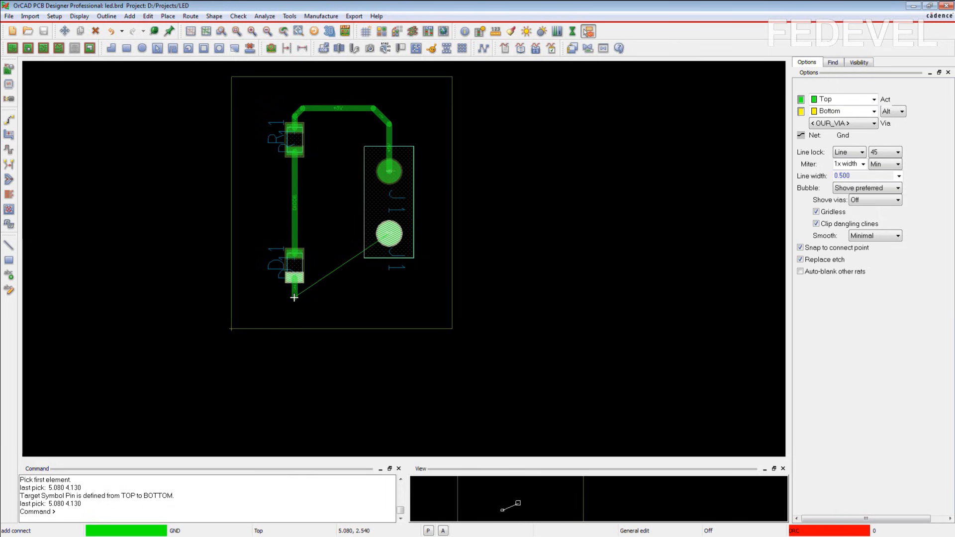
left_click(294, 297)
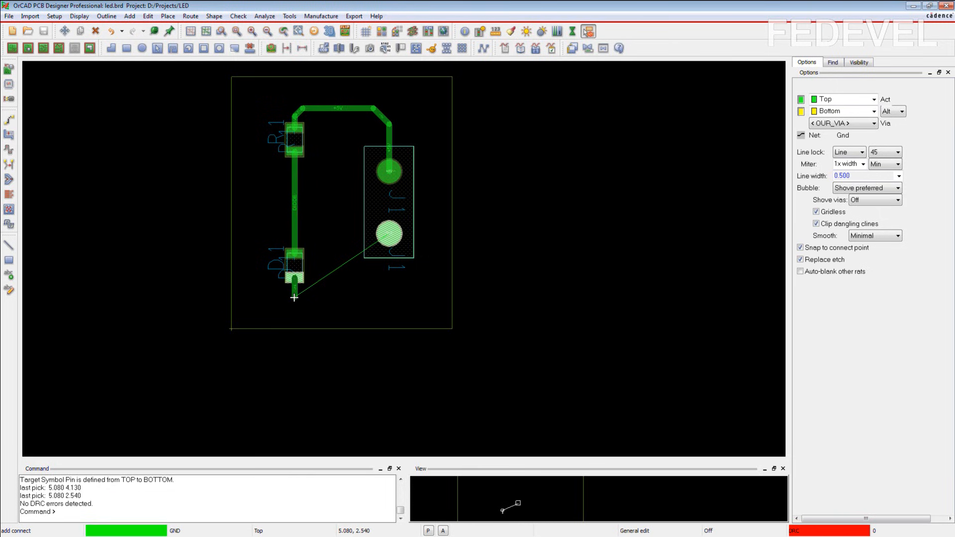
right_click(294, 297)
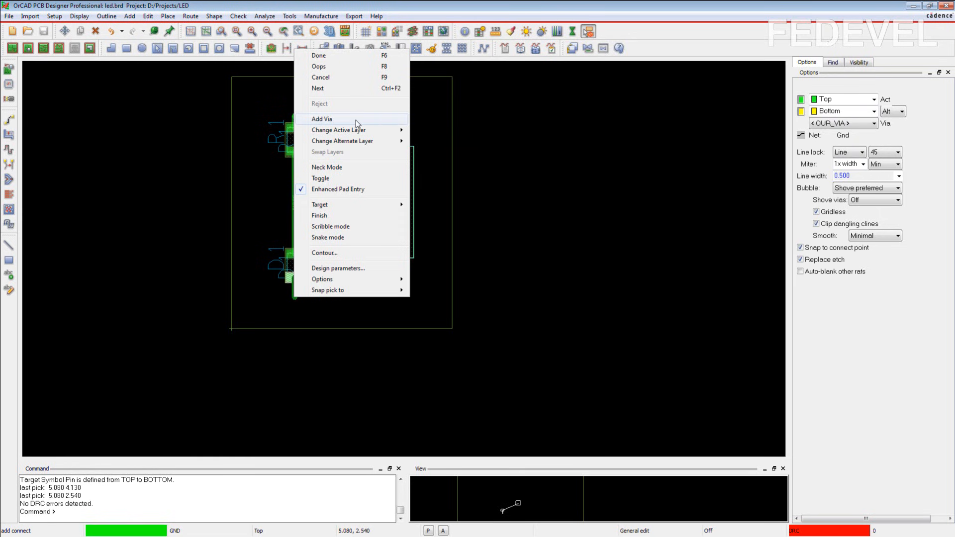
left_click(329, 123)
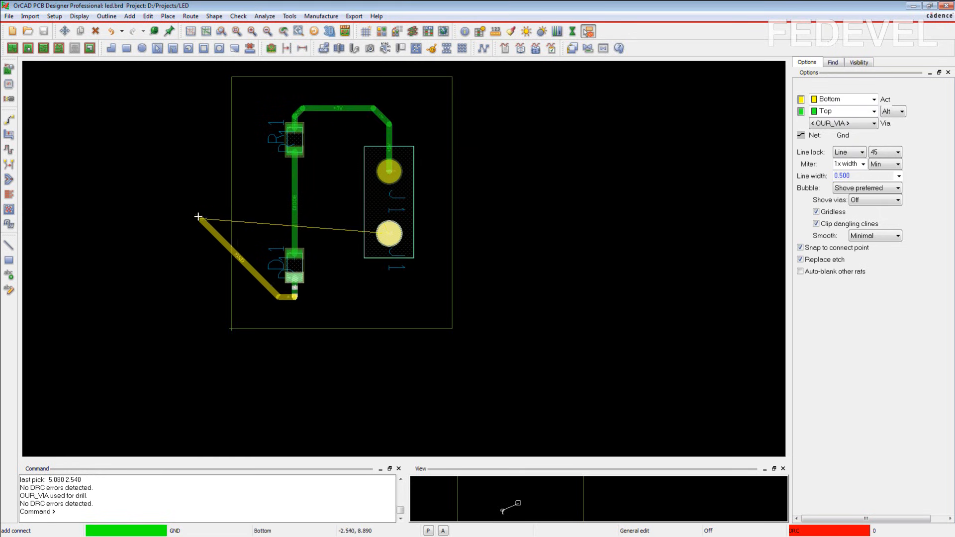
right_click(192, 220)
left_click(208, 227)
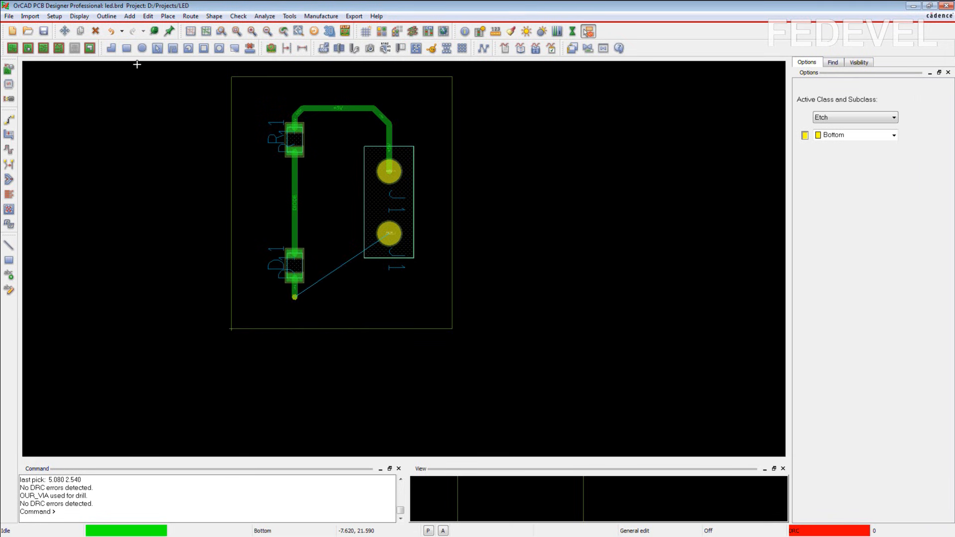
Draw a rectangular dynamic copper shape on Bottom assigned to the Gnd net, with corners from 1.270, 1.270 to 16.510, 19.050.
left_click(111, 48)
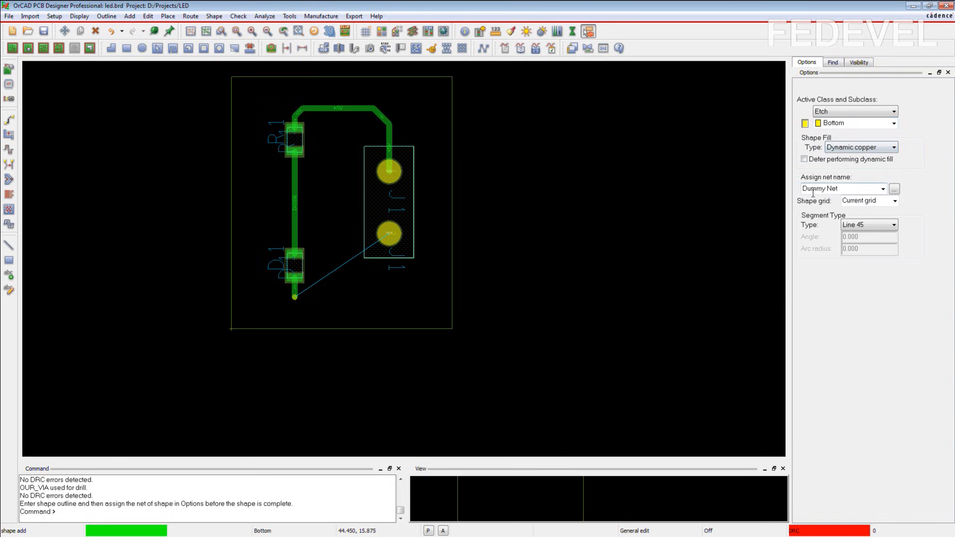
left_click(893, 190)
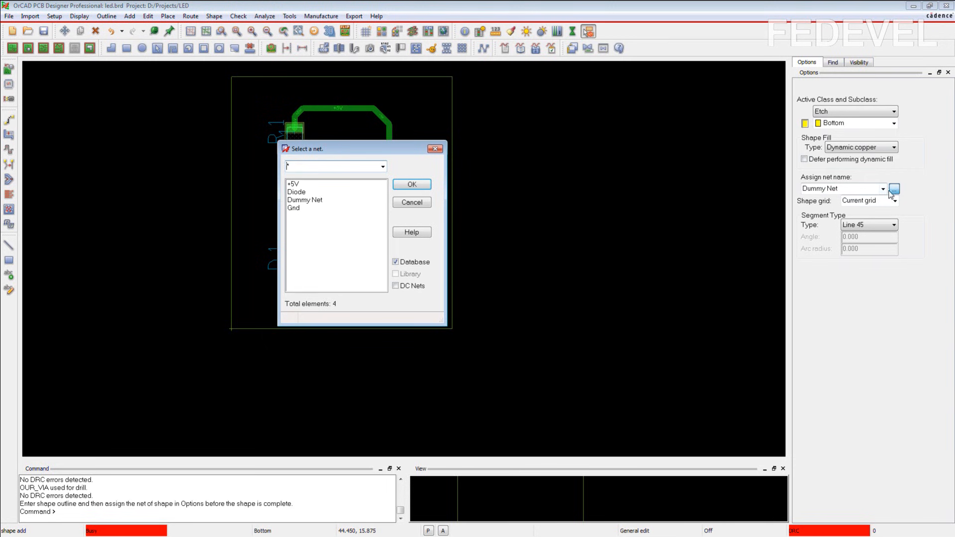
left_click(294, 208)
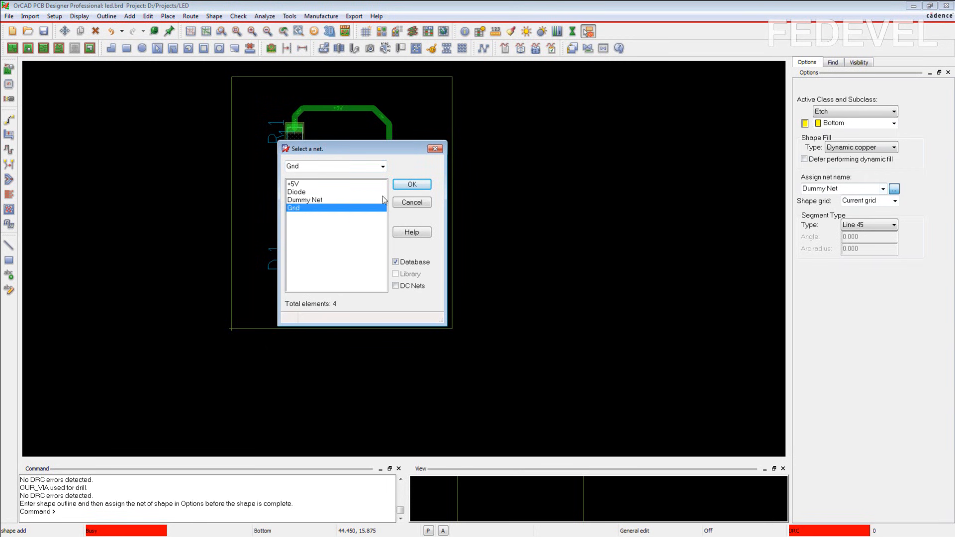
left_click(405, 185)
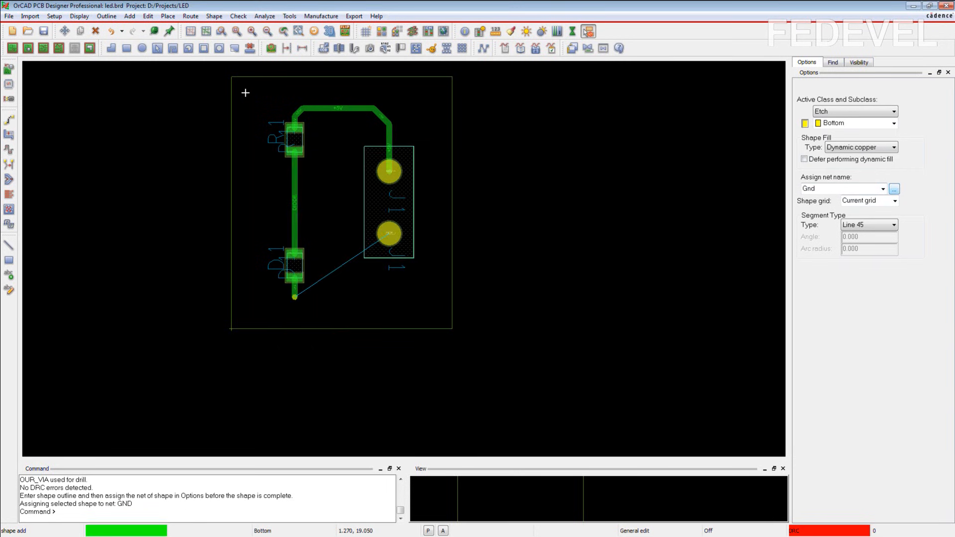
left_click(248, 93)
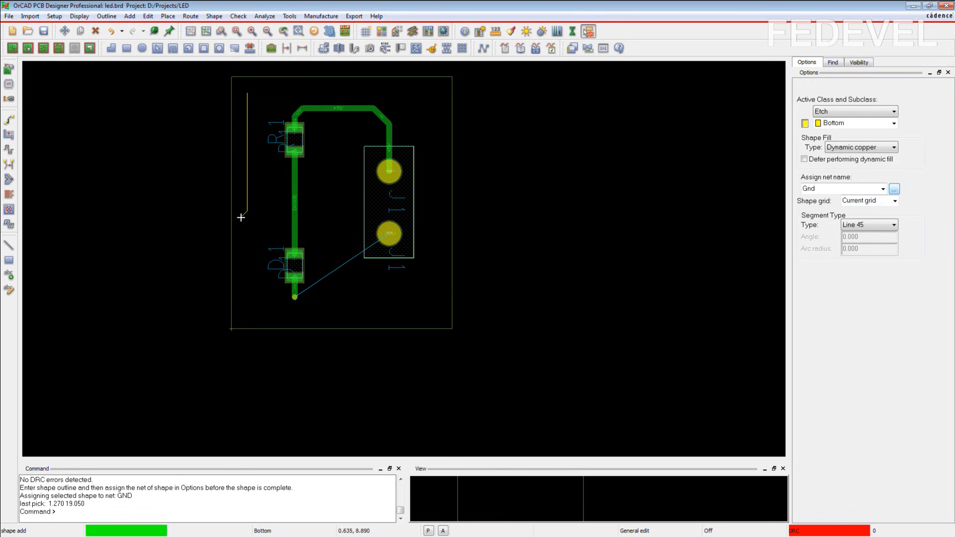
left_click(247, 313)
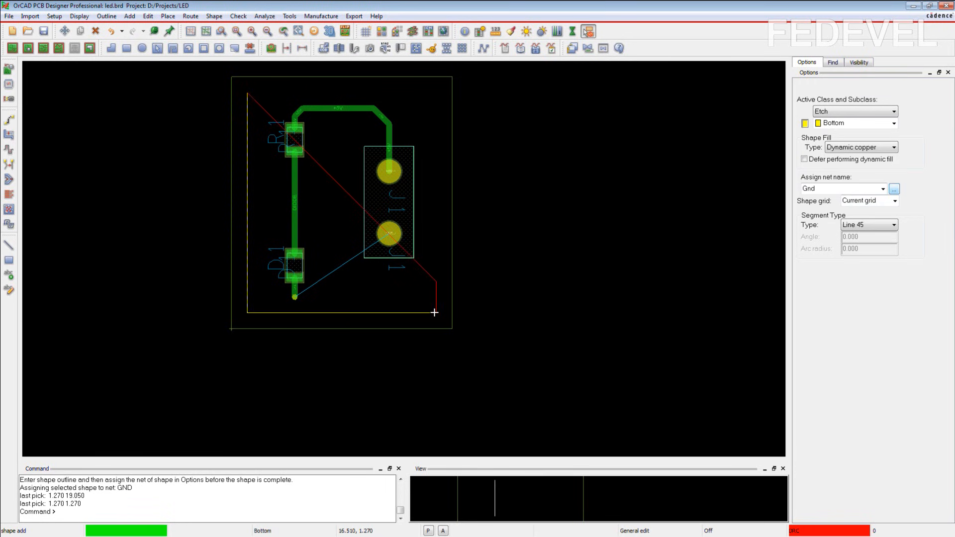
left_click(436, 312)
left_click(436, 93)
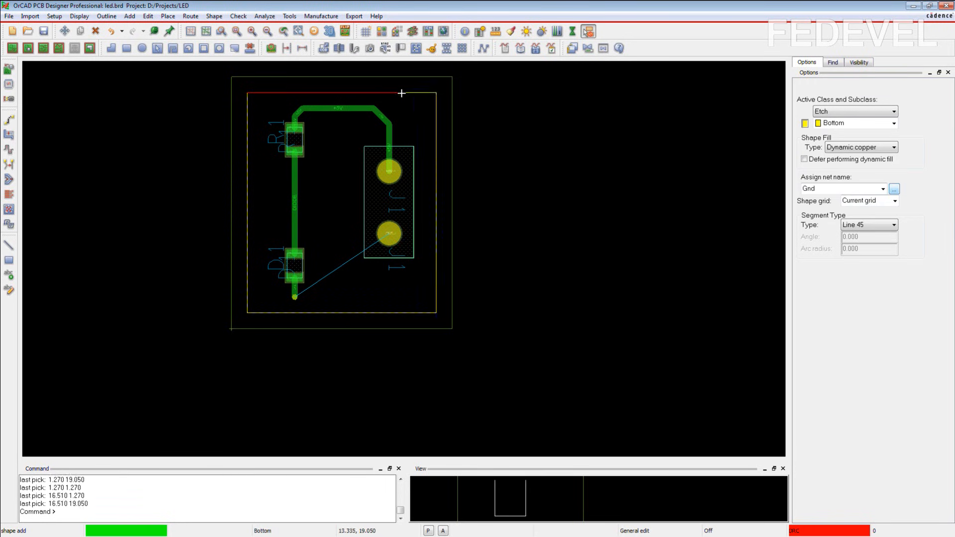
left_click(247, 93)
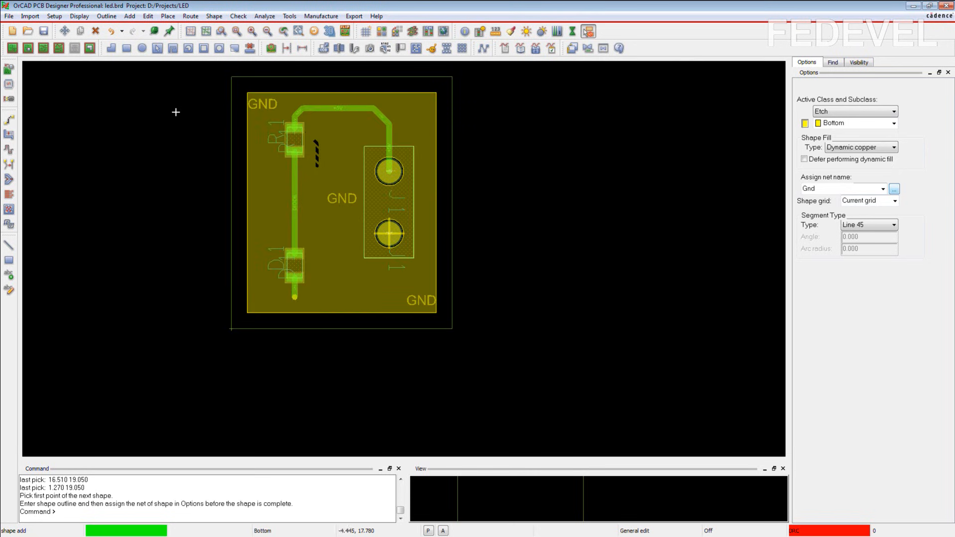
right_click(170, 108)
left_click(186, 116)
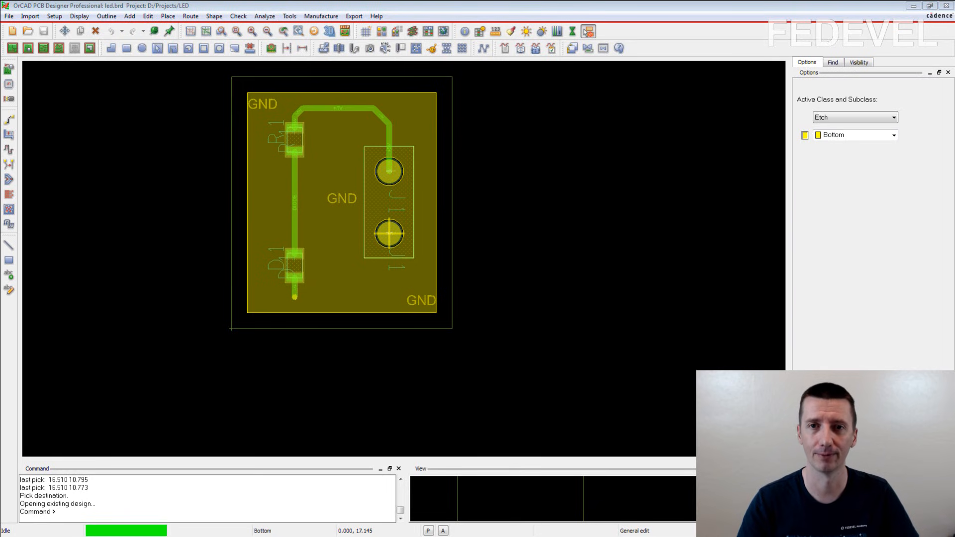
Try moving the right edge of the Bottom GND shape outward to x = 20.955, beyond the board outline.
left_click(206, 7)
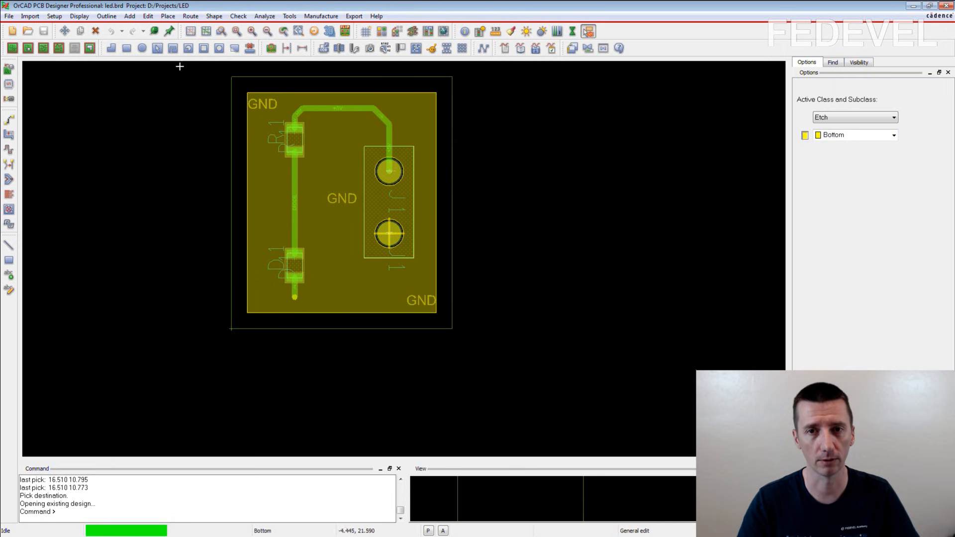
left_click(160, 50)
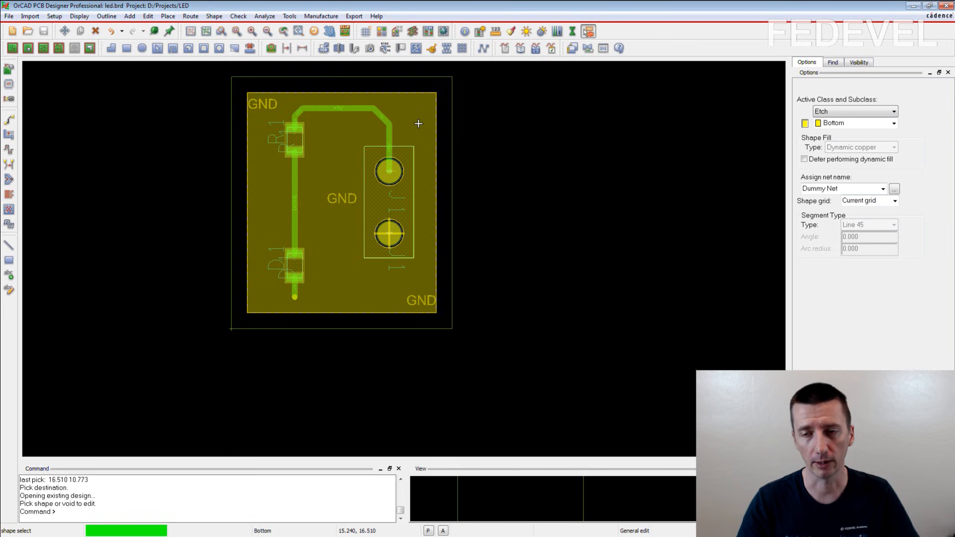
left_click(418, 123)
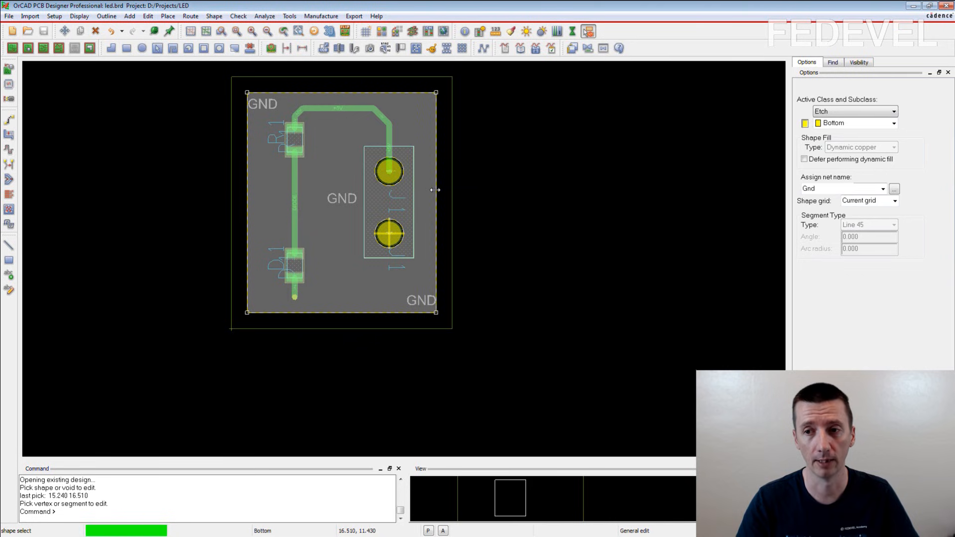
left_click(435, 190)
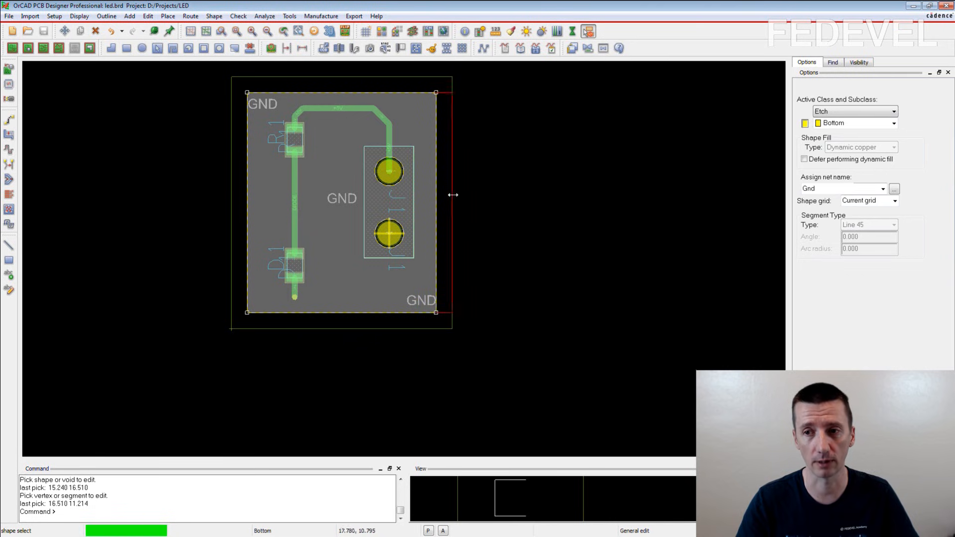
left_click(490, 197)
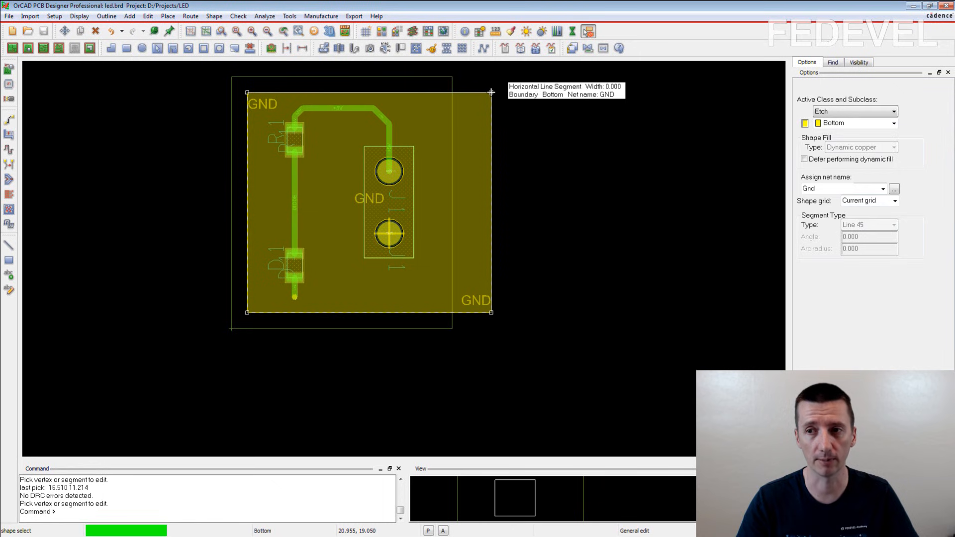
Try moving the GND shape's upper right corner to 24.130, 19.050 and its lower right corner to 24.130, 1.270.
left_click(491, 92)
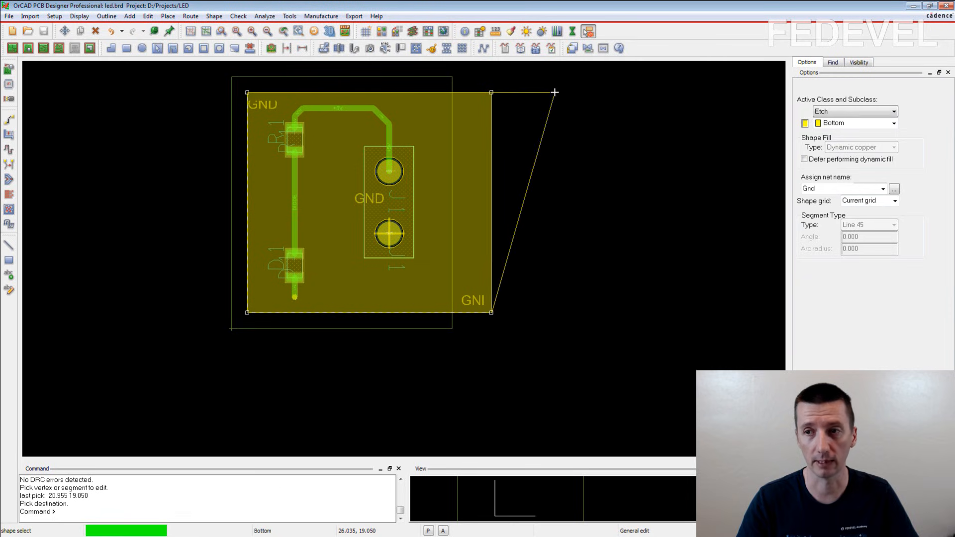
left_click(530, 91)
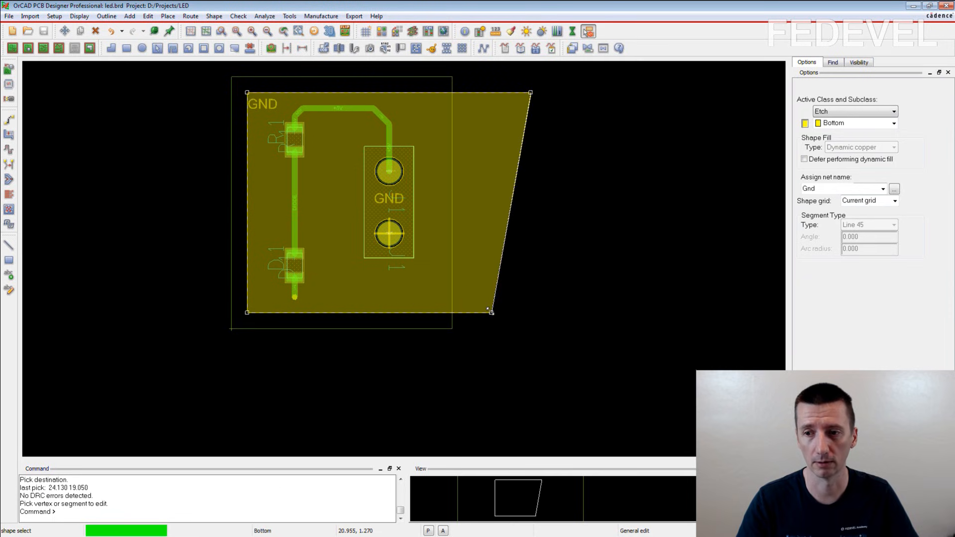
left_click(491, 311)
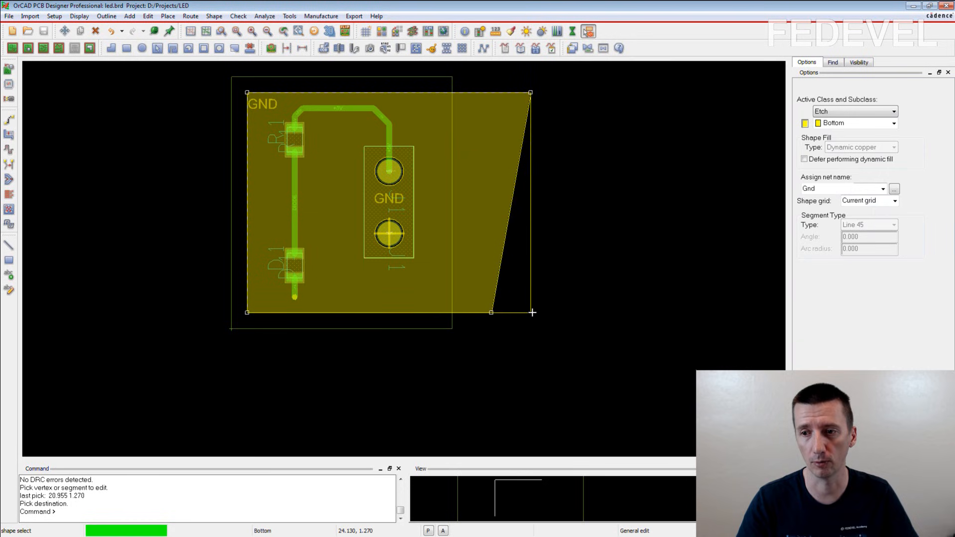
left_click(531, 312)
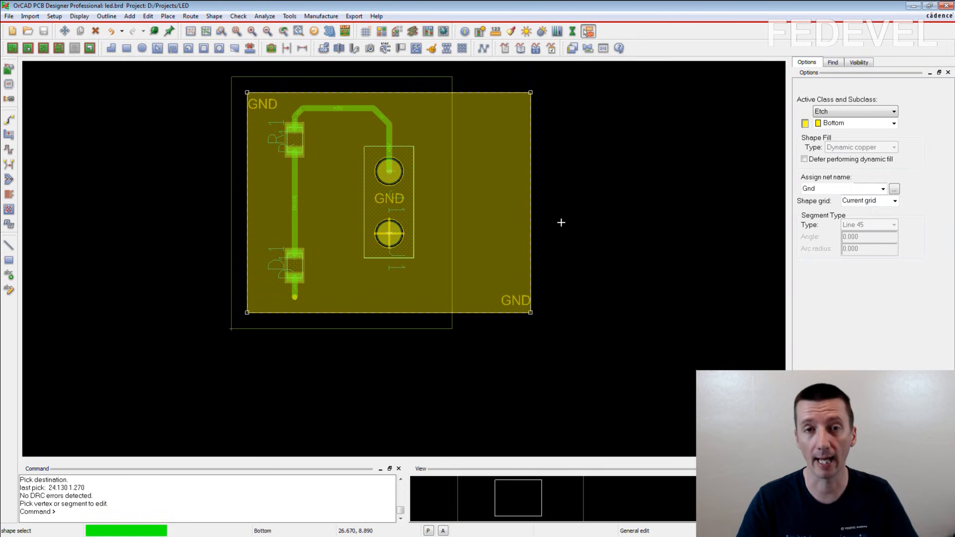
Try pulling a new vertex from the GND shape's right edge out to 27.940, 6.985, and cancel the shape edits.
left_click(530, 263)
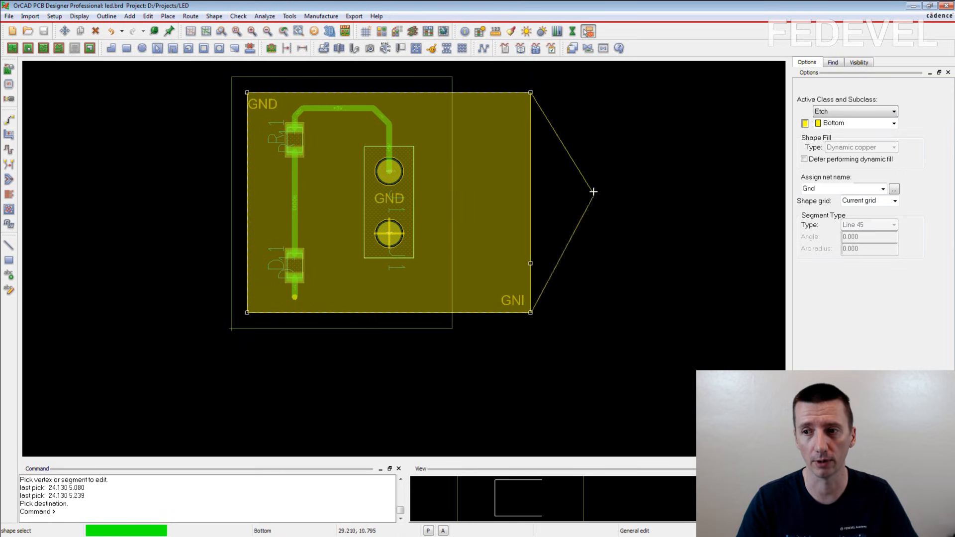
left_click(578, 244)
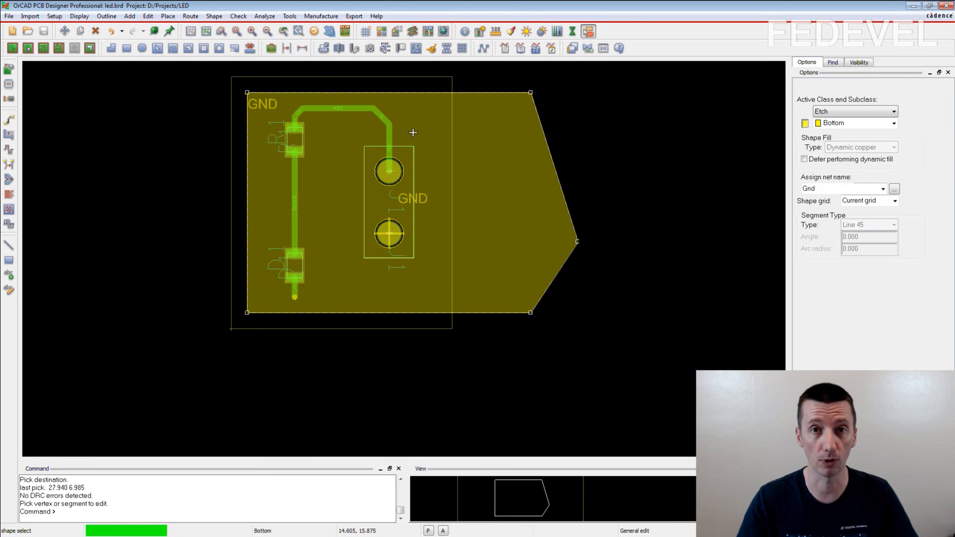
right_click(180, 97)
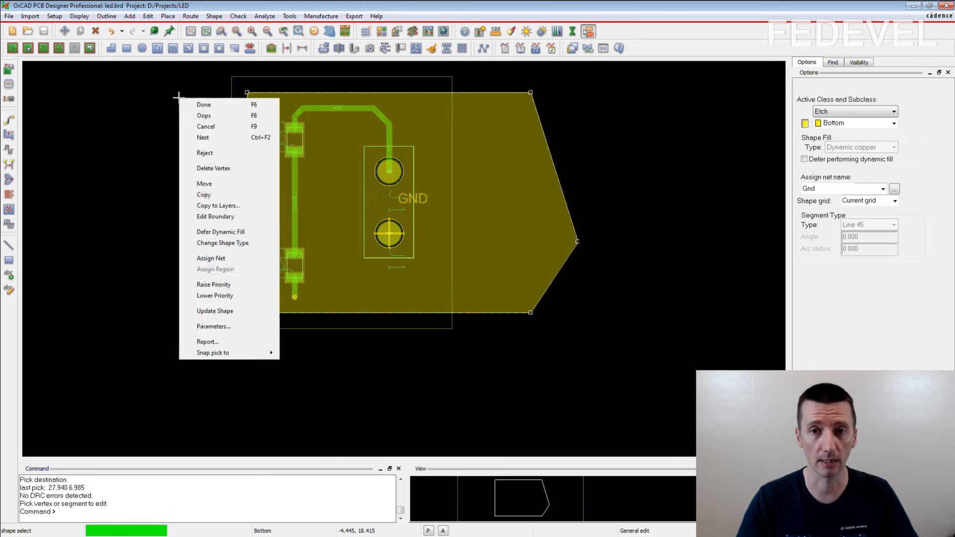
left_click(205, 126)
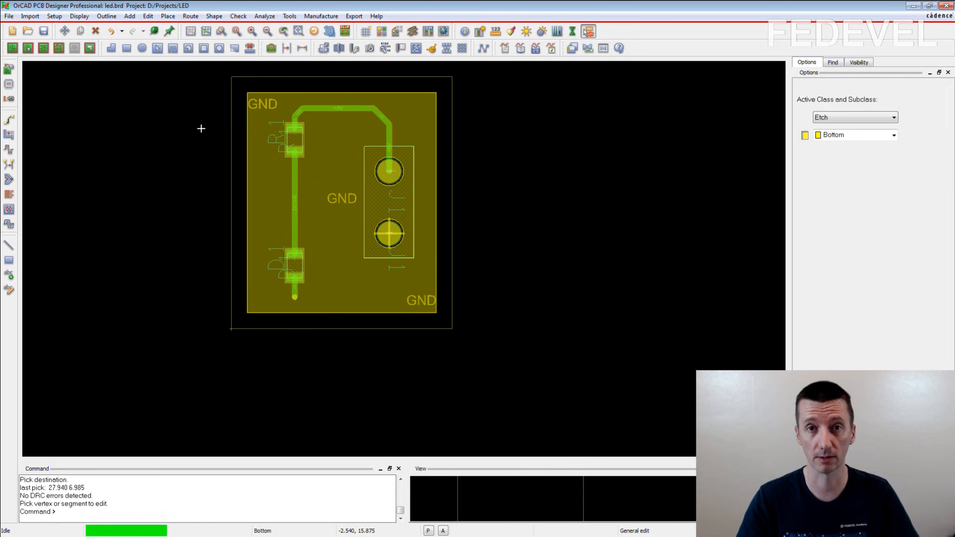
Set up new board text on Board Geometry, subclass Silkscreen_Top, with text block 4.
left_click(10, 275)
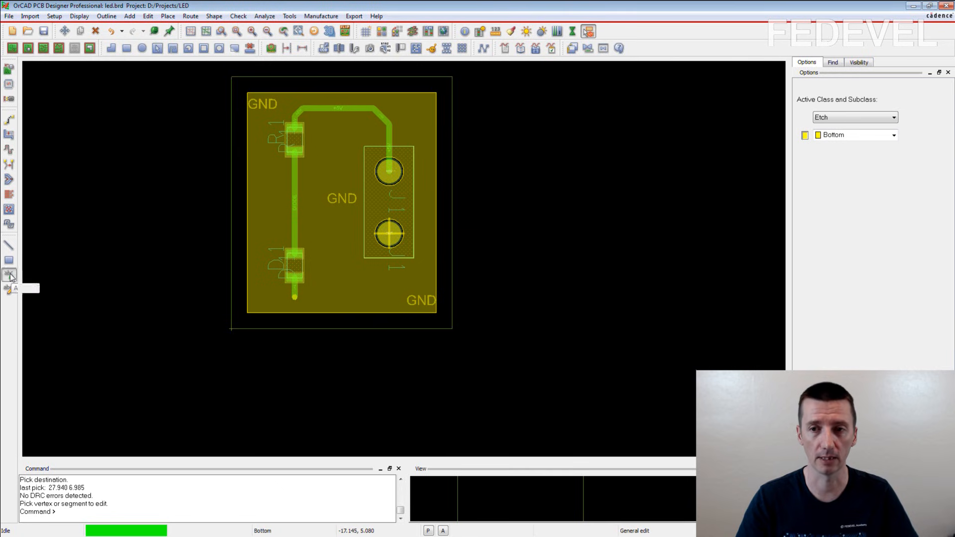
left_click(846, 113)
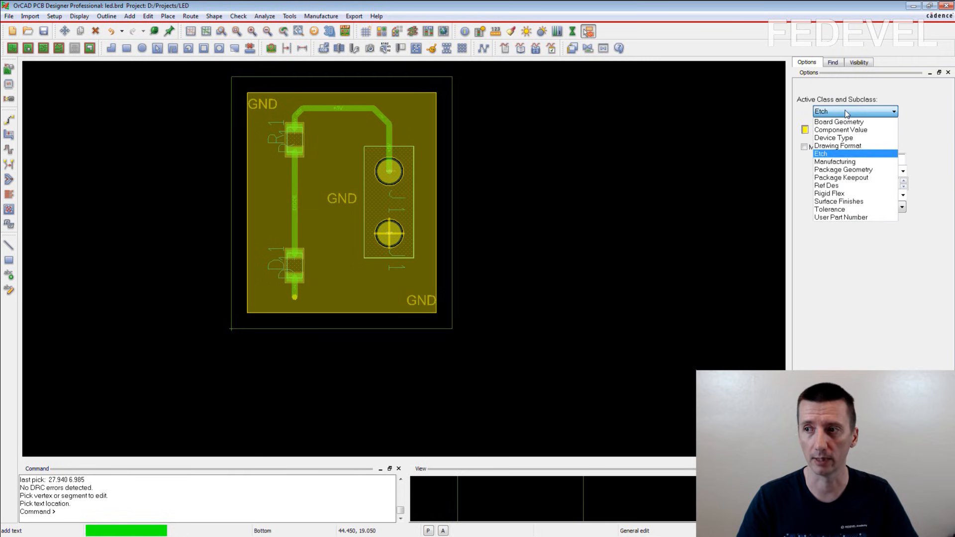
left_click(840, 122)
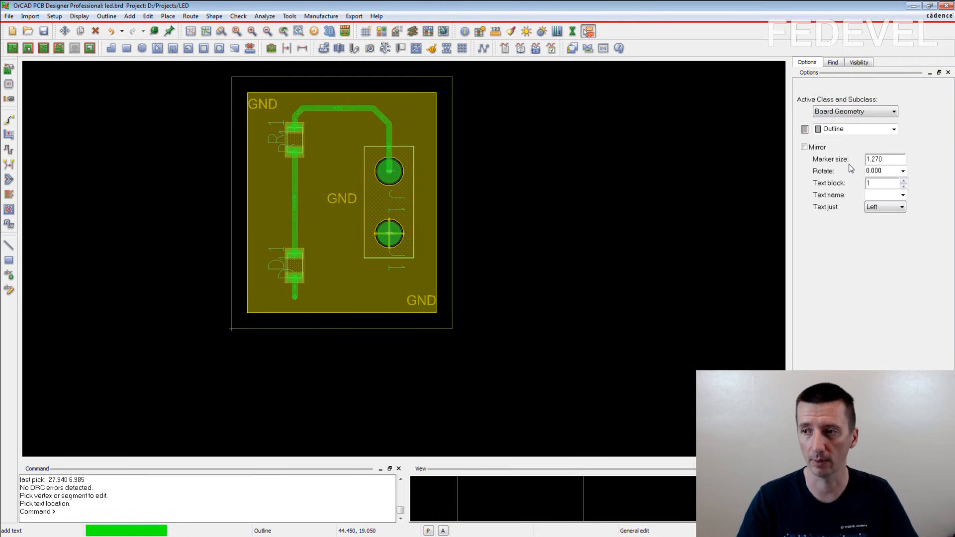
left_click(855, 128)
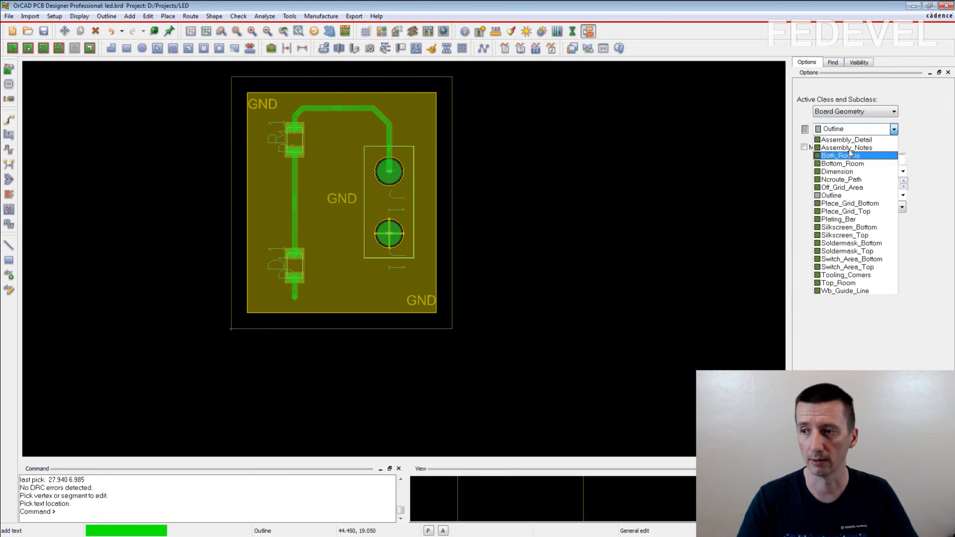
left_click(844, 236)
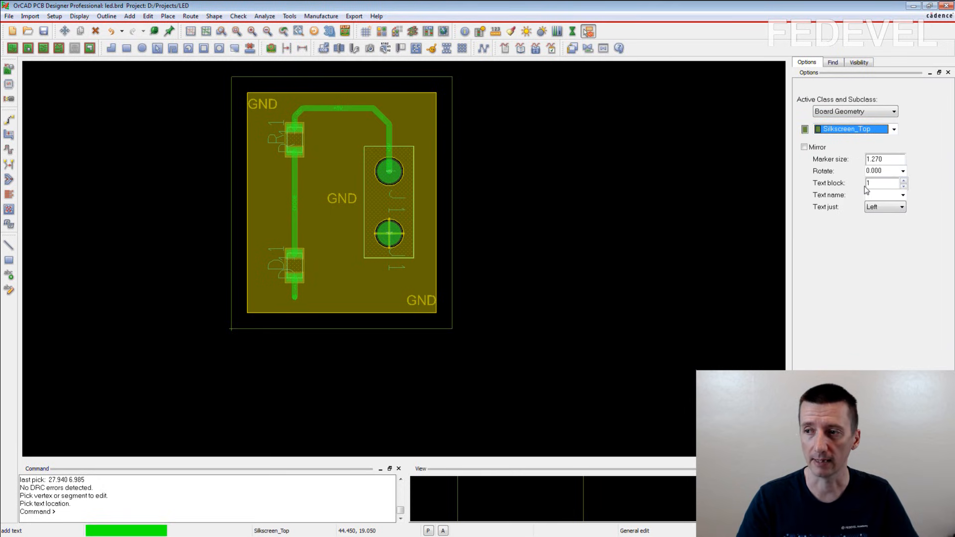
left_click(904, 182)
left_click(904, 182)
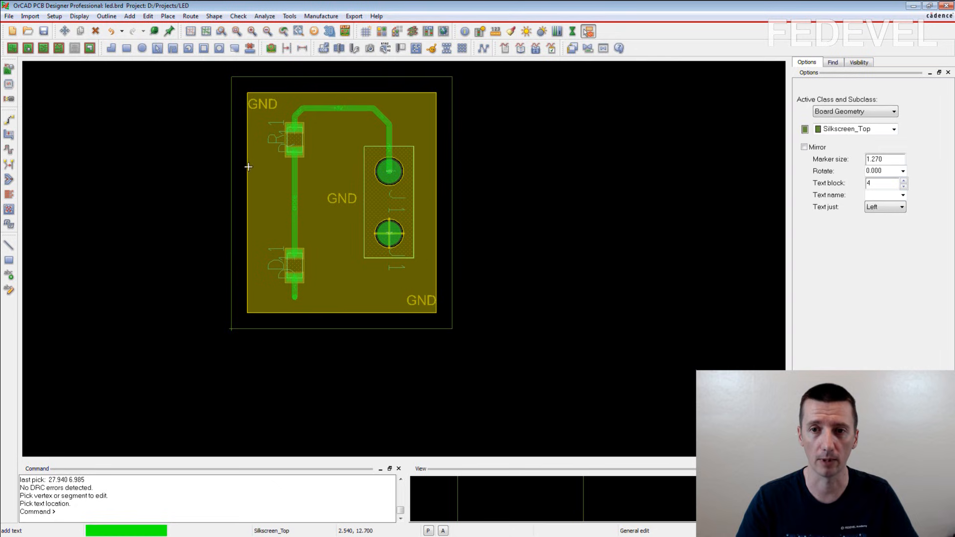
Add the silkscreen text "+" at 7.620, 12.700 and "-" at 7.620, 7.620, and finish adding text.
left_click(326, 156)
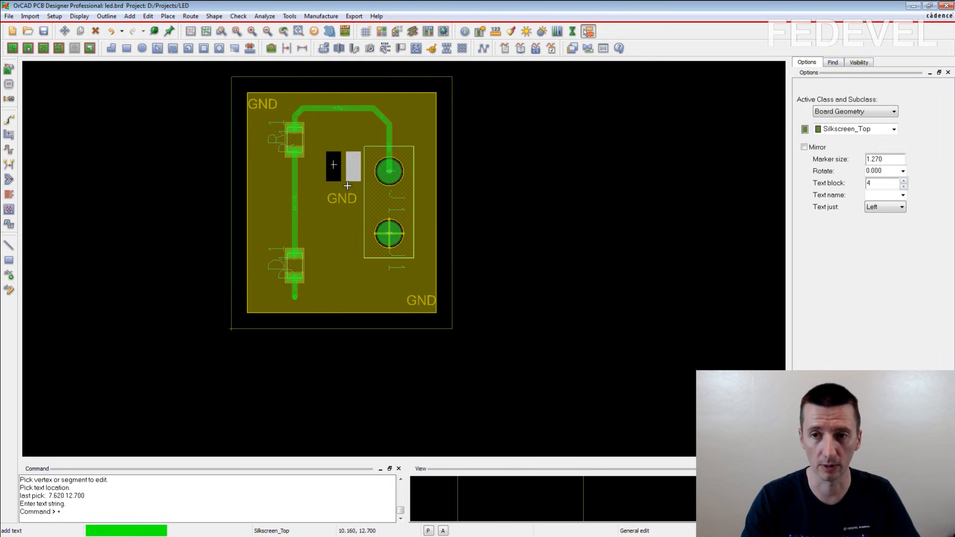
left_click(330, 238)
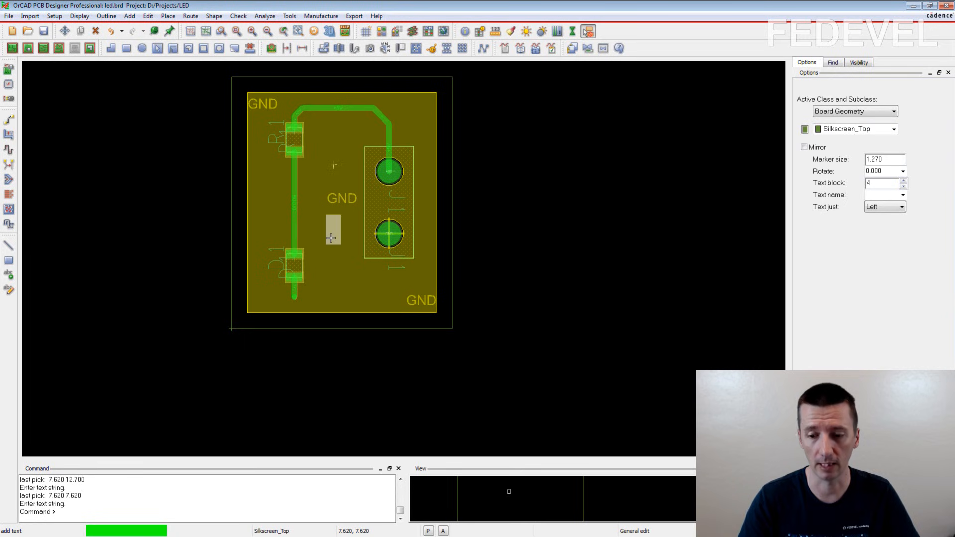
type("-")
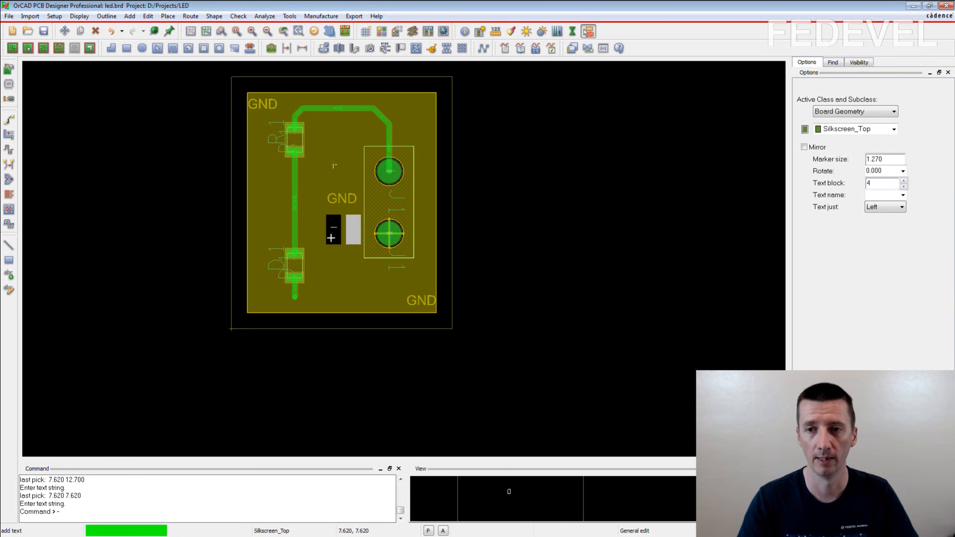
right_click(151, 168)
left_click(169, 175)
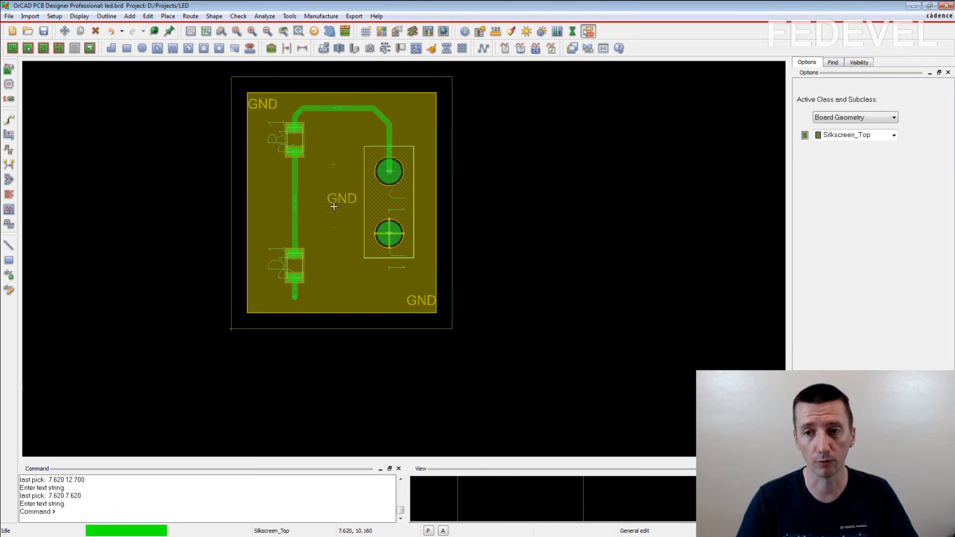
Move the "+" silkscreen text outside the board outline to -5.080, 12.700.
left_click(65, 31)
left_click(332, 165)
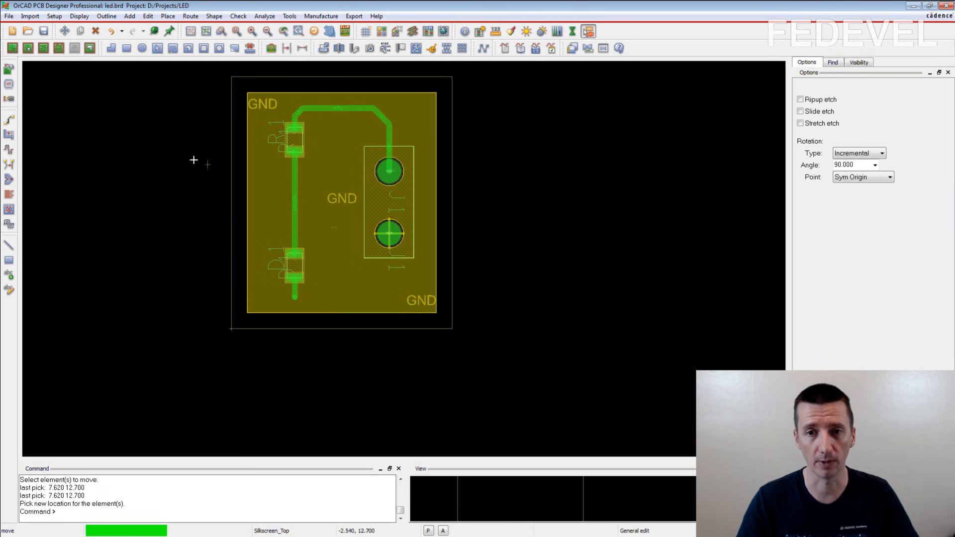
left_click(164, 158)
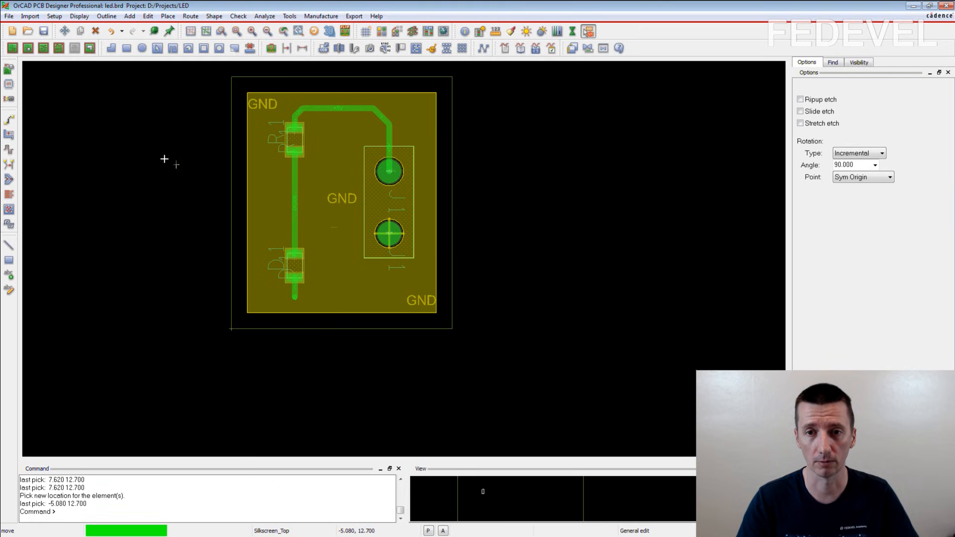
right_click(164, 159)
left_click(188, 172)
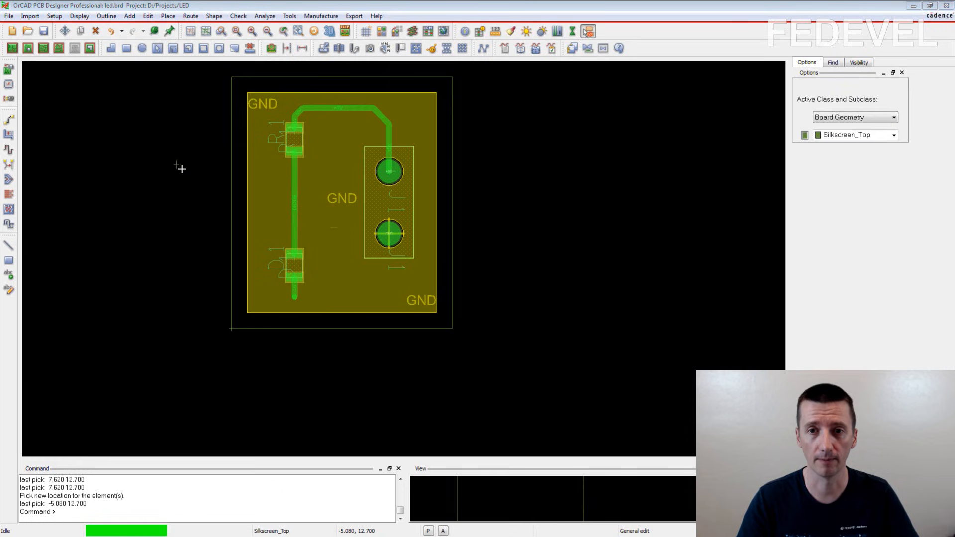
Set the Non-Etch grid spacing to 0.1 in both x and y.
right_click(125, 103)
mouse_move(151, 110)
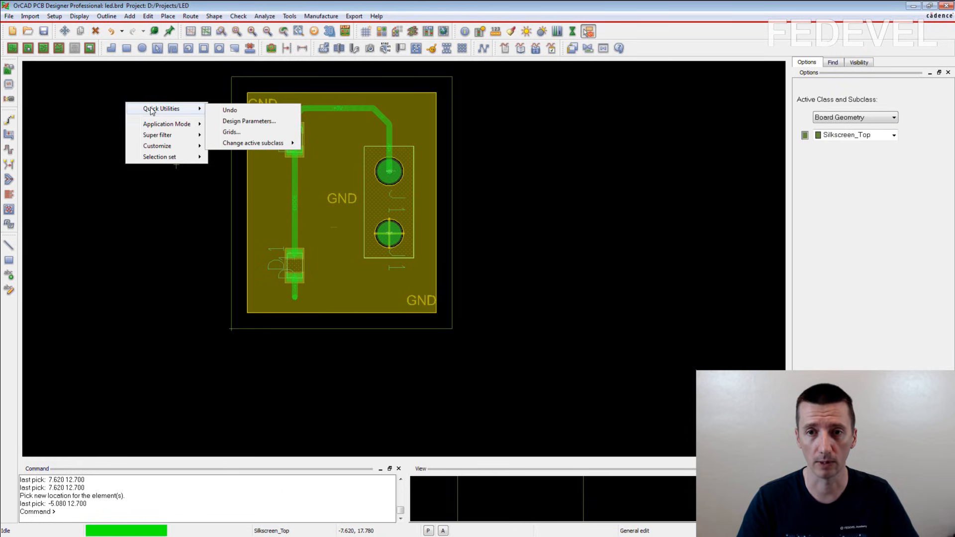
left_click(240, 133)
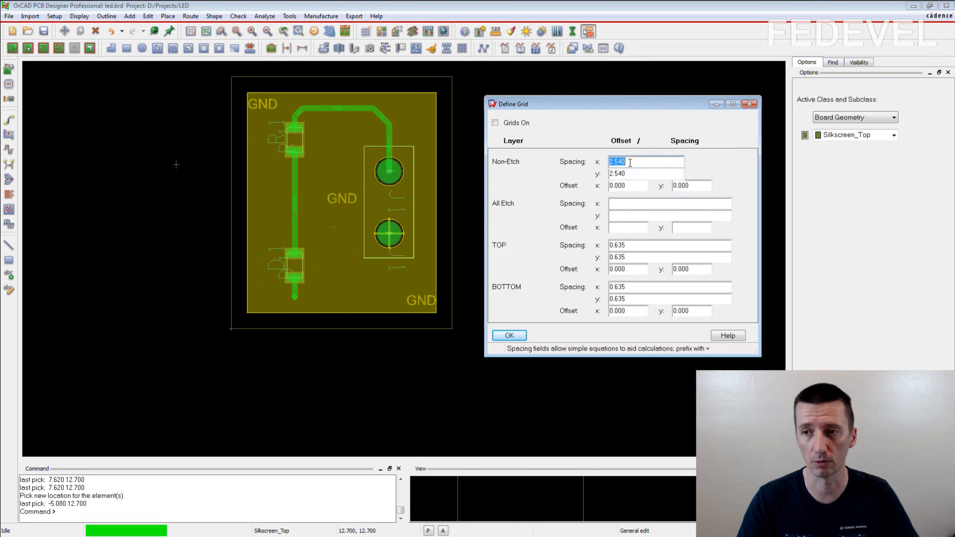
type("0.100")
key("Tab")
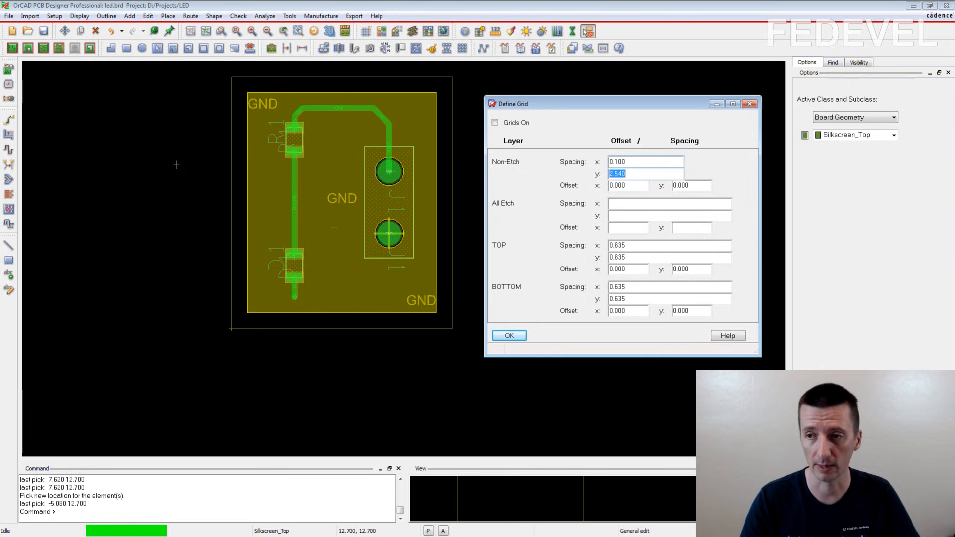
type("0.1")
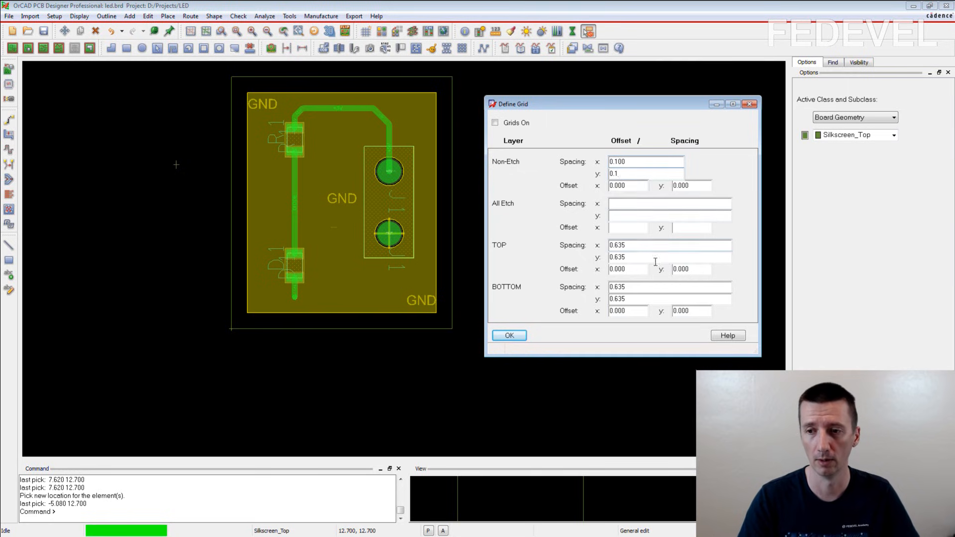
left_click(510, 336)
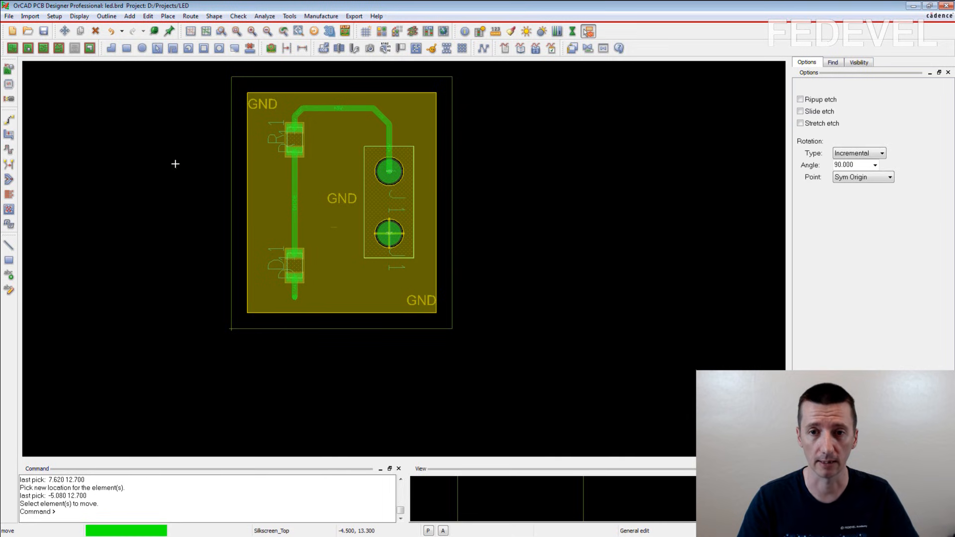
Move the "+" text beside the connector's +5V pin at 15.100, 12.300 and the "-" text beside its GND pin at 15.100, 7.200.
left_click(175, 163)
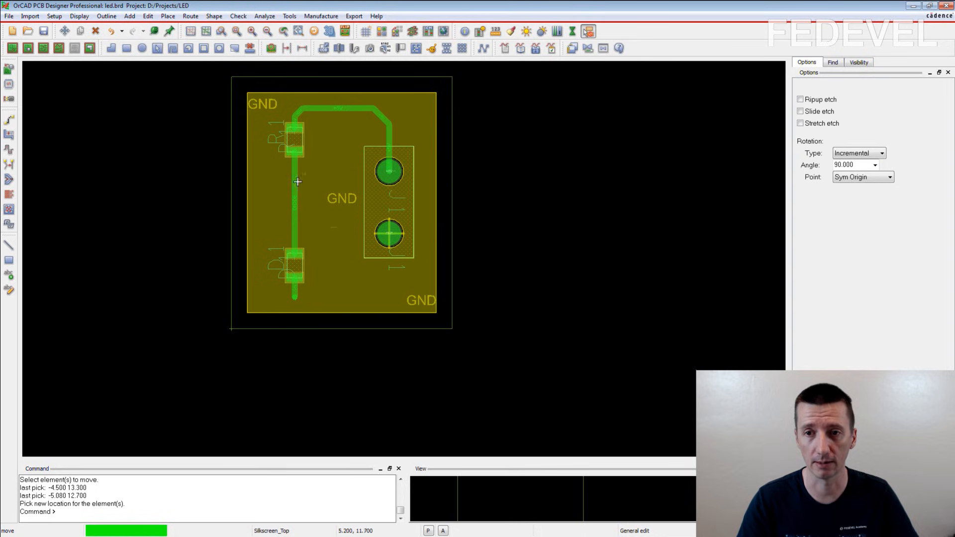
left_click(419, 176)
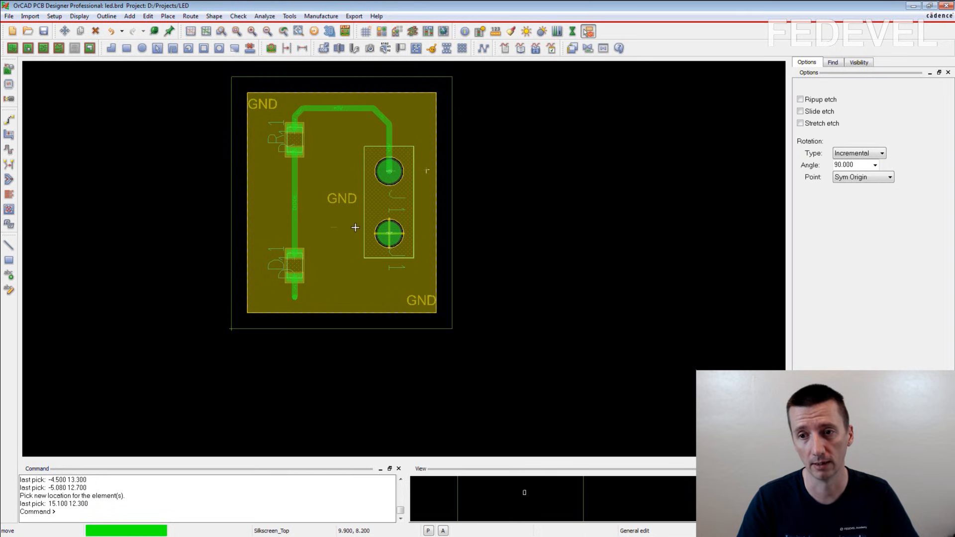
left_click(335, 228)
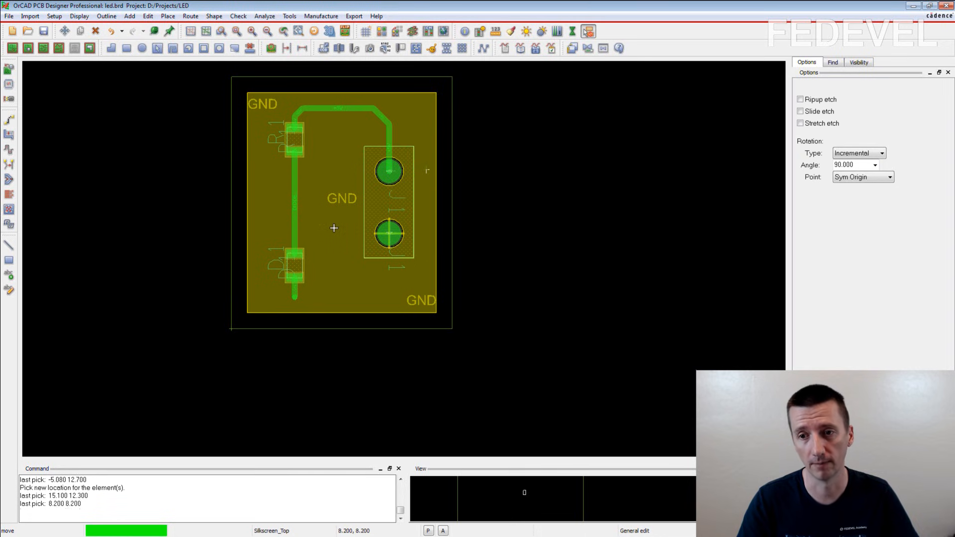
left_click(419, 240)
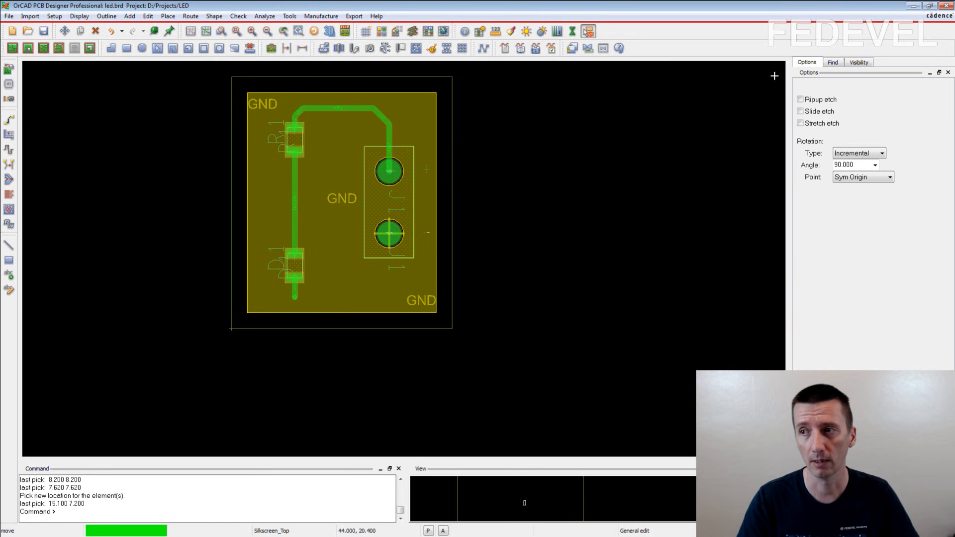
Restrict the find filter for moving objects to Text only.
left_click(832, 63)
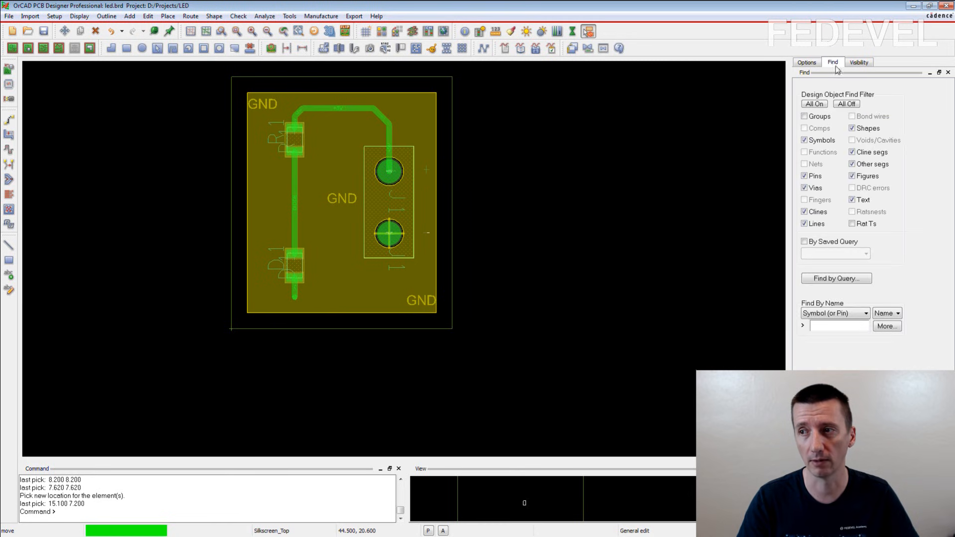
left_click(848, 105)
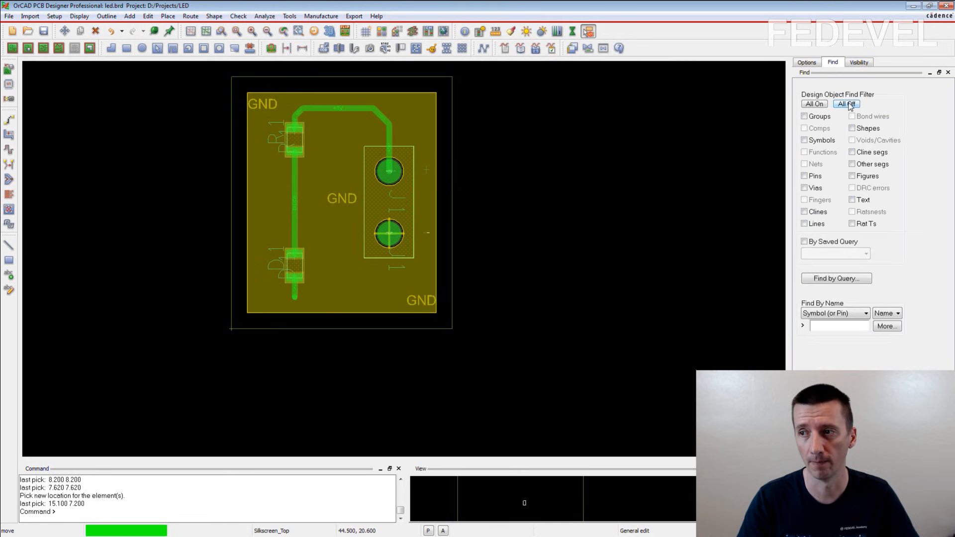
left_click(852, 200)
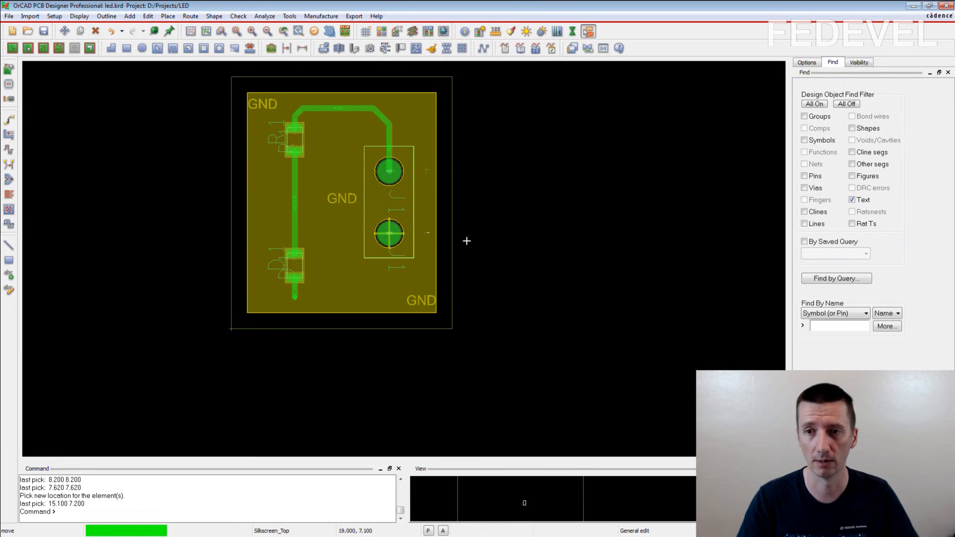
Move the outer R1 reference designator clear of the resistor's left side, to 3.900, 14.100.
left_click(273, 141)
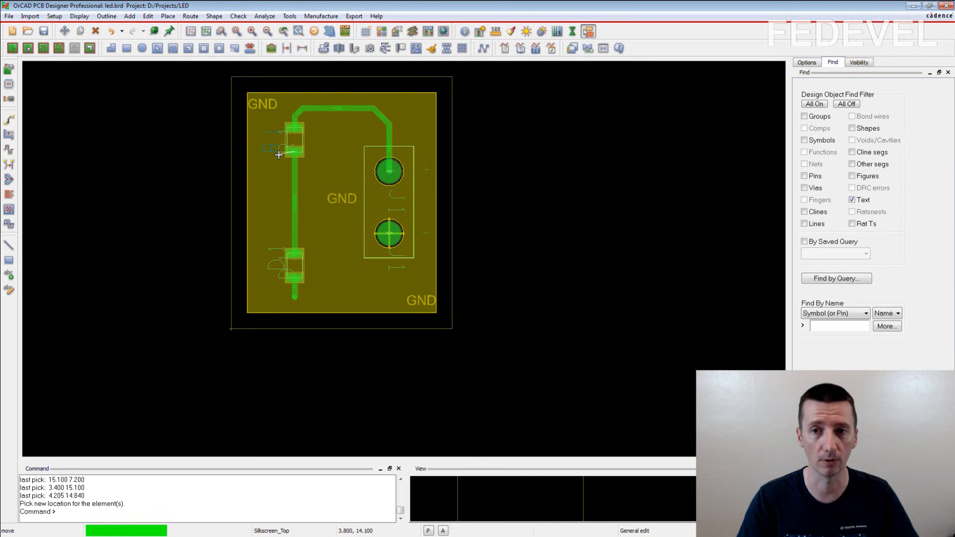
left_click(280, 155)
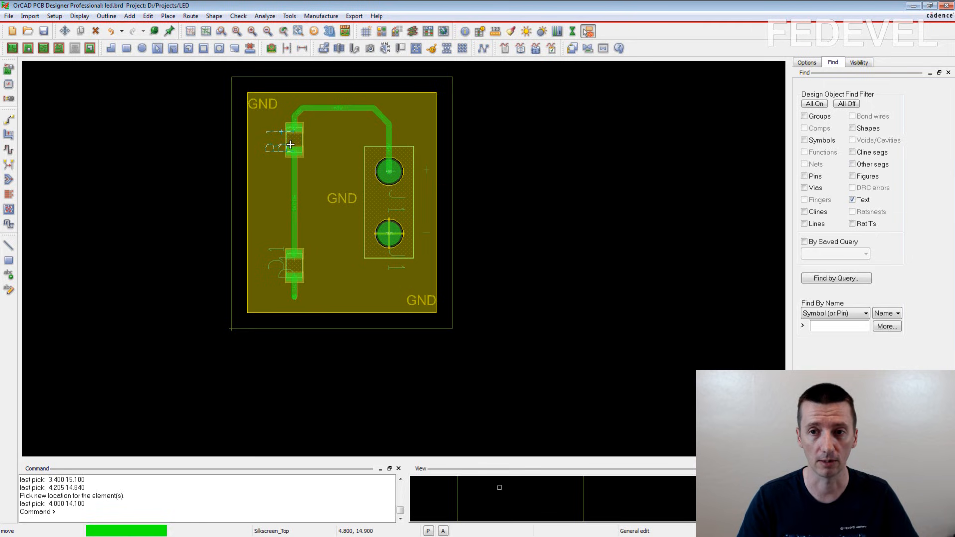
scroll(282, 151, "up", 3)
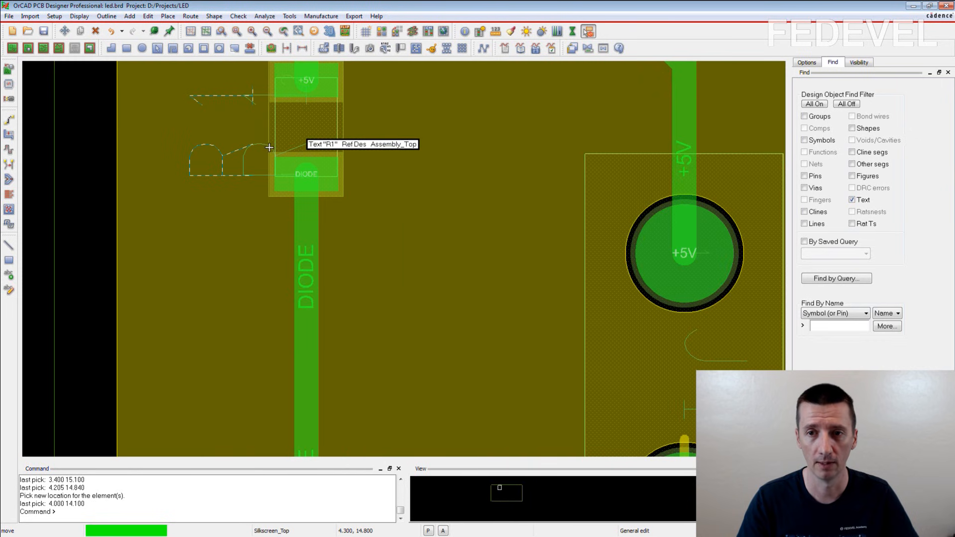
left_click(224, 154)
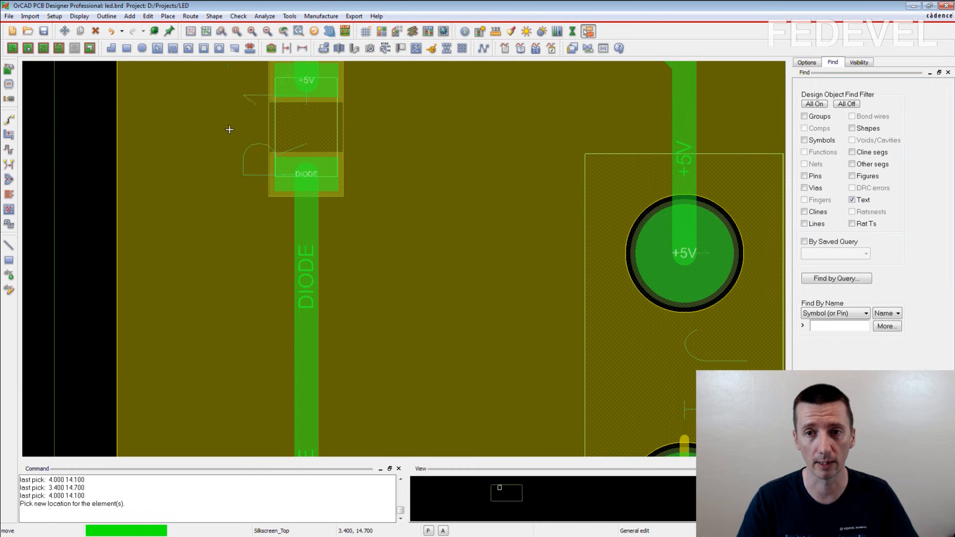
left_click(248, 182)
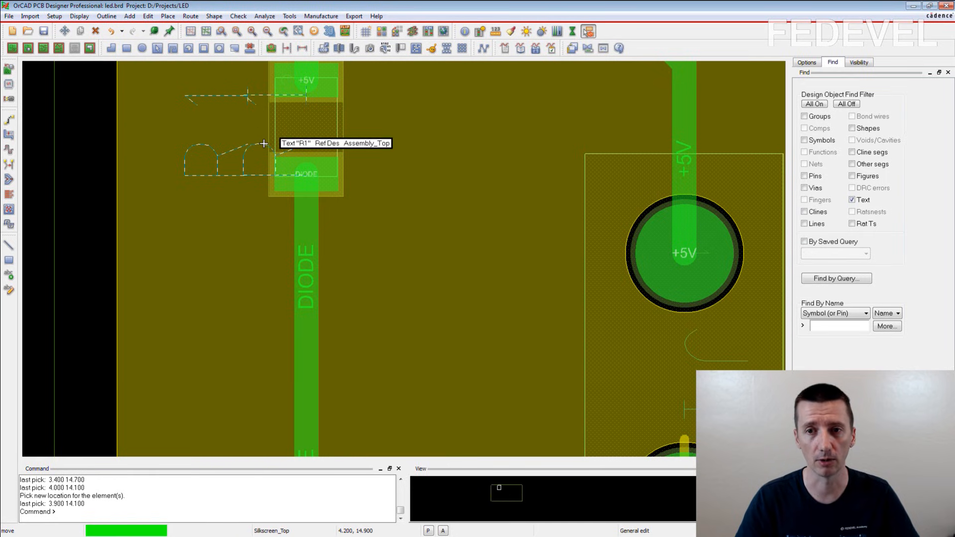
Move the Assembly_Top R1 reference designator onto the resistor body, with the destination at 5.700, 15.500.
left_click(263, 144)
left_click(307, 127)
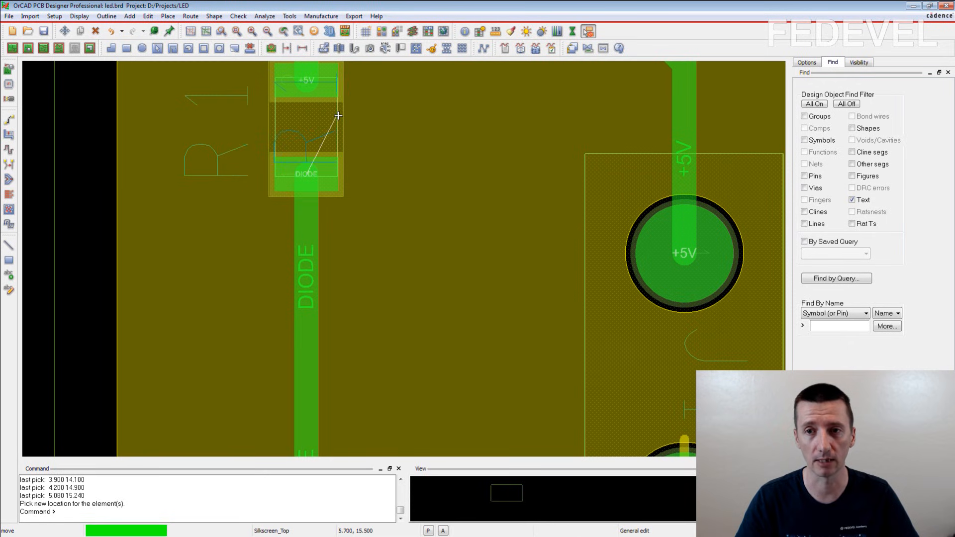
left_click(338, 113)
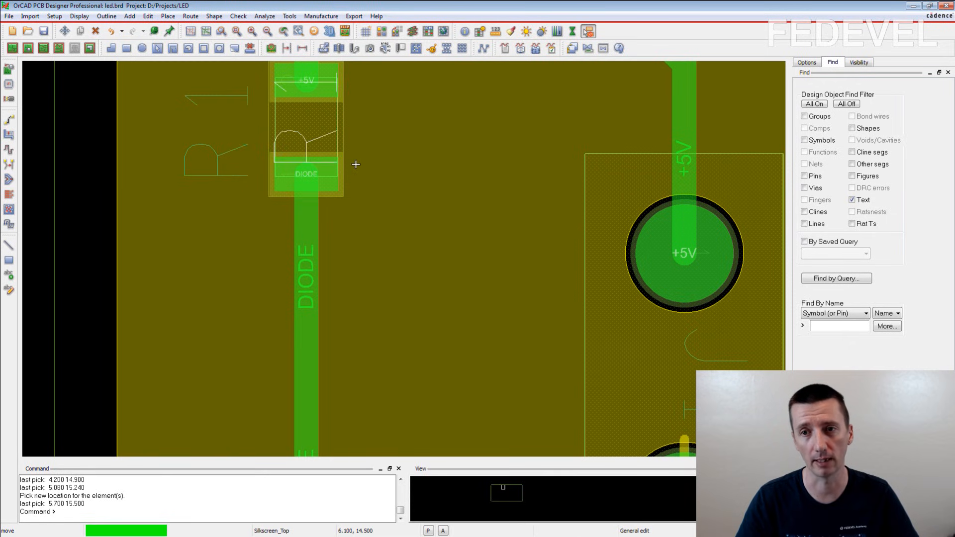
Move the lower of the two overlapping D1 reference designators onto the diode body, with the destination at 5.700, 5.200.
scroll(356, 163, "down", 2)
scroll(355, 356, "down", 2)
scroll(325, 426, "up", 2)
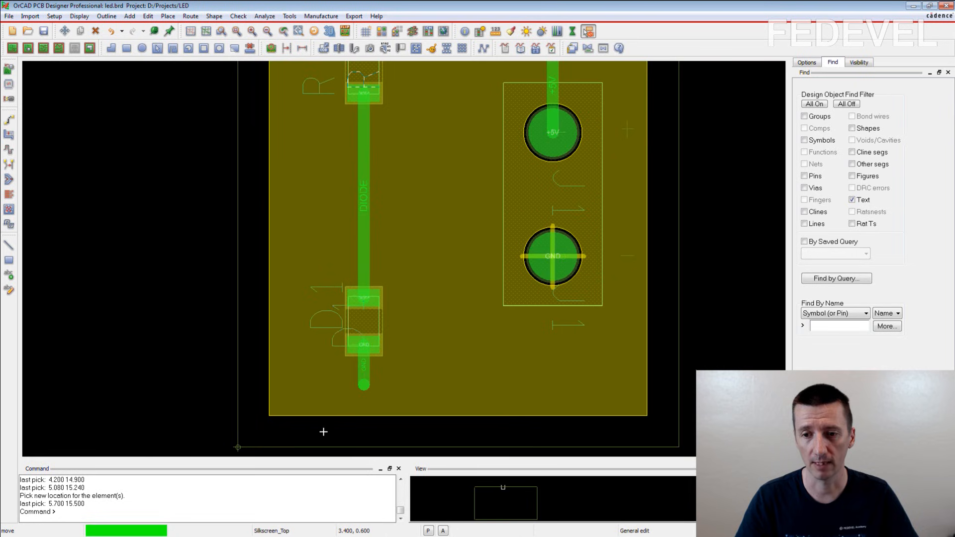
left_click(336, 344)
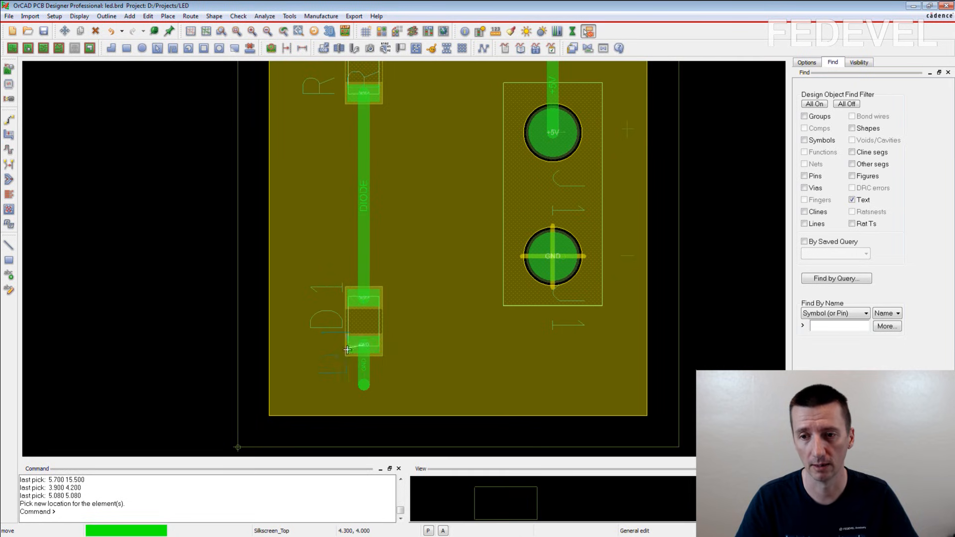
left_click(379, 318)
Move the remaining outer D1 reference designator clear of the diode, with the destination at 4.000, 4.000.
left_click(335, 328)
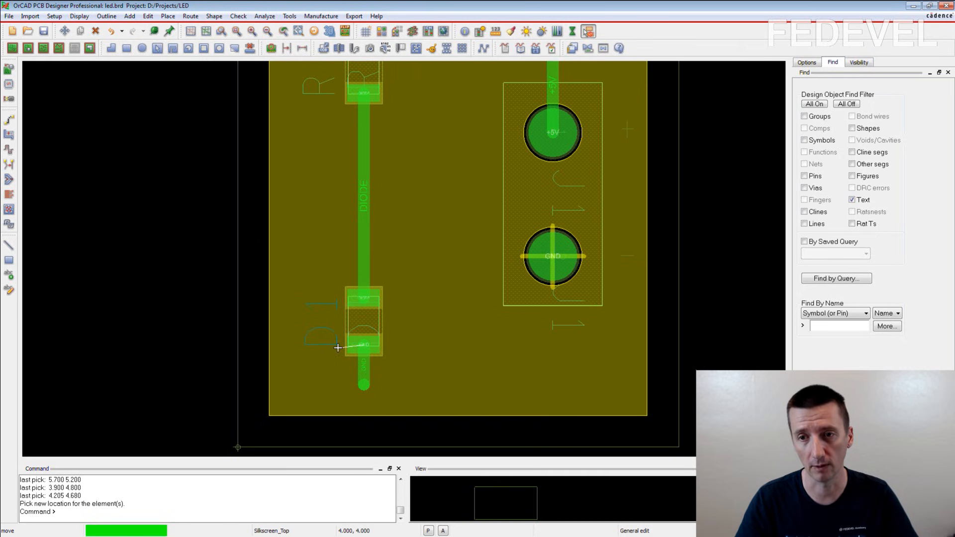
left_click(338, 348)
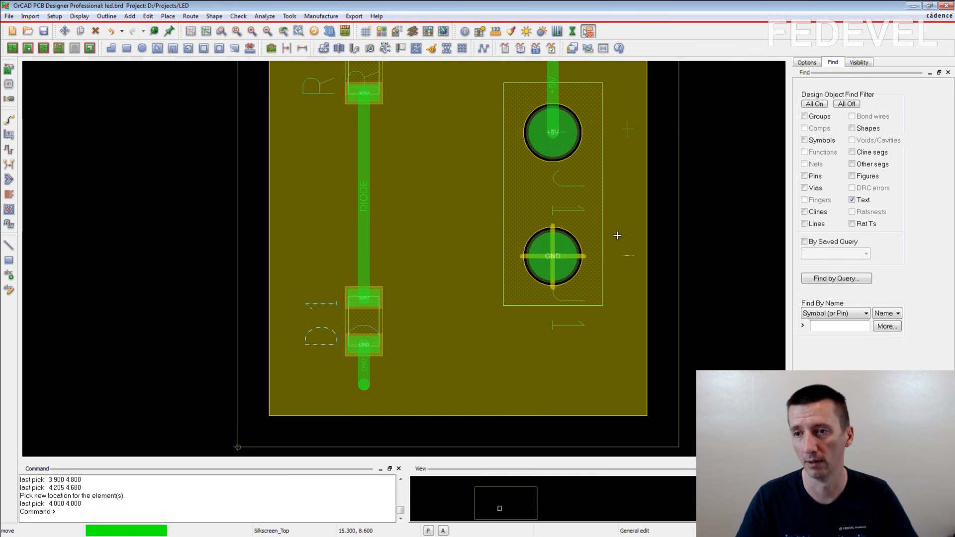
Rotate the upper J1 reference designator to a 90-degree angle and place it between the connector's two pins, picking 13.300, 10.200.
left_click(577, 187)
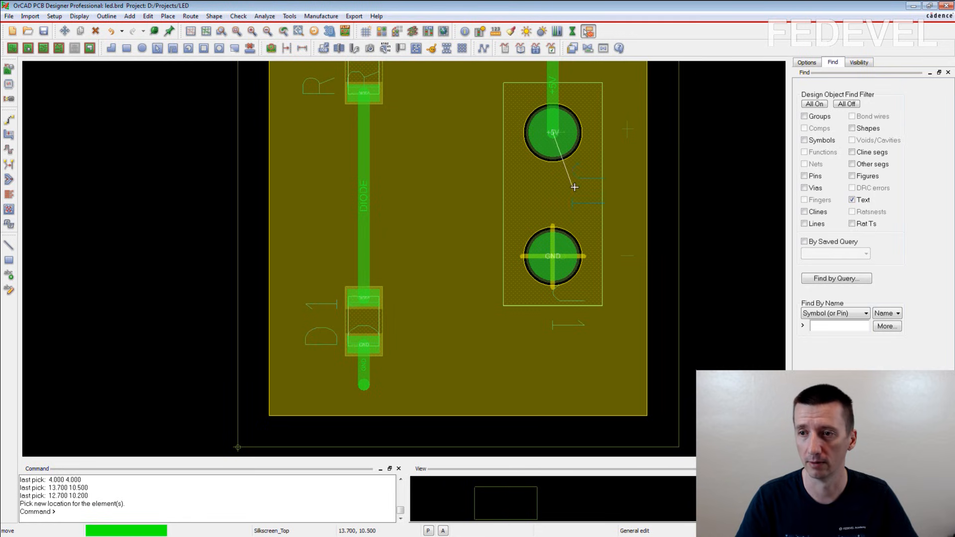
right_click(528, 188)
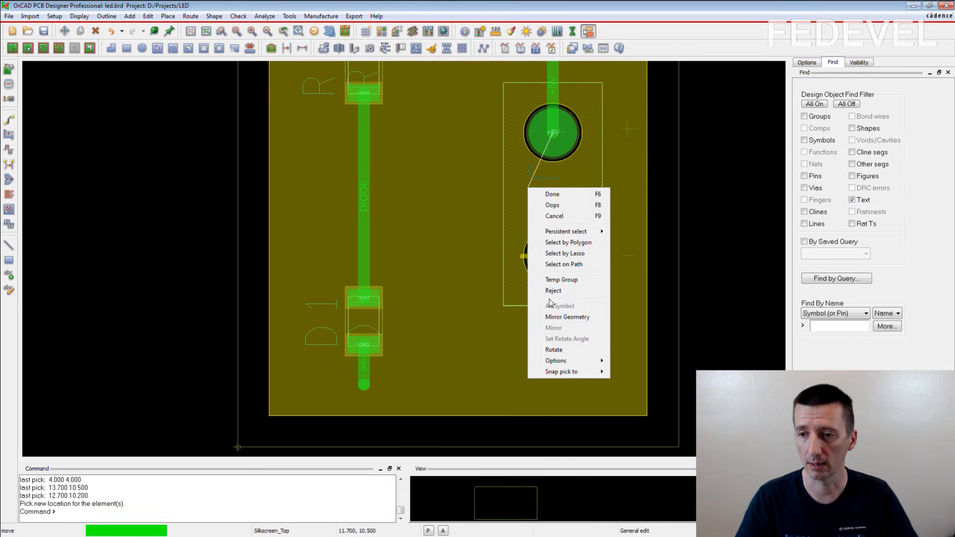
left_click(550, 343)
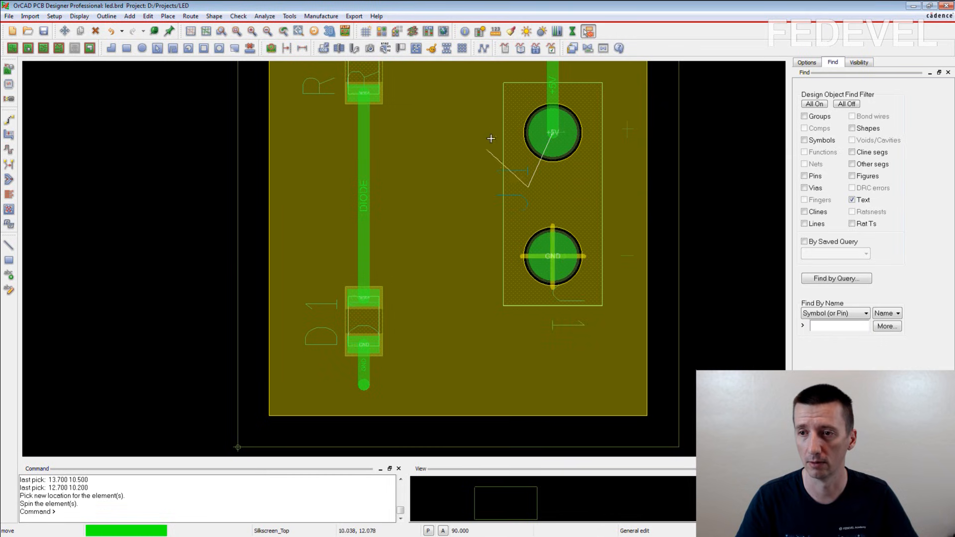
left_click(477, 184)
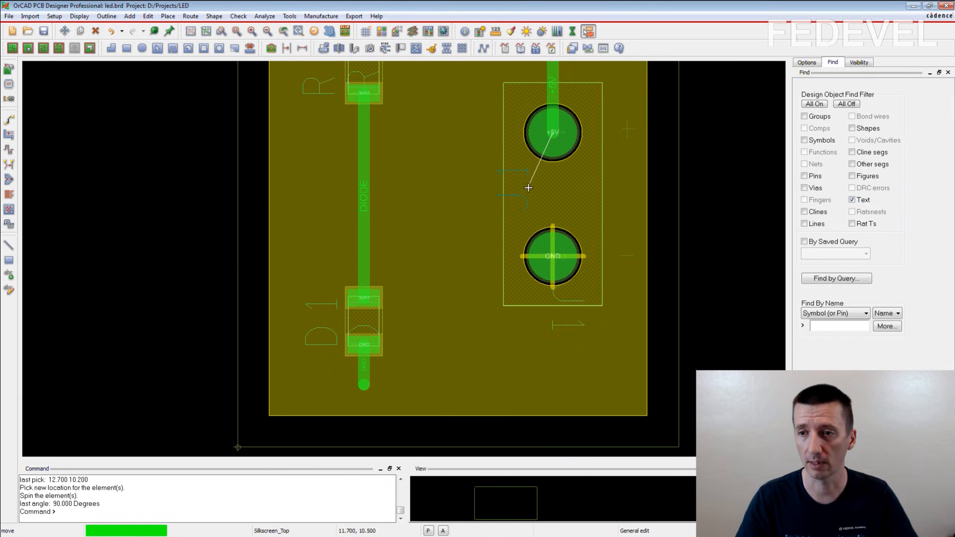
left_click(569, 194)
Rotate the lower J1 reference designator to a 90-degree angle and place it outside the connector outline, with the destination at 10.100, 9.000.
left_click(570, 326)
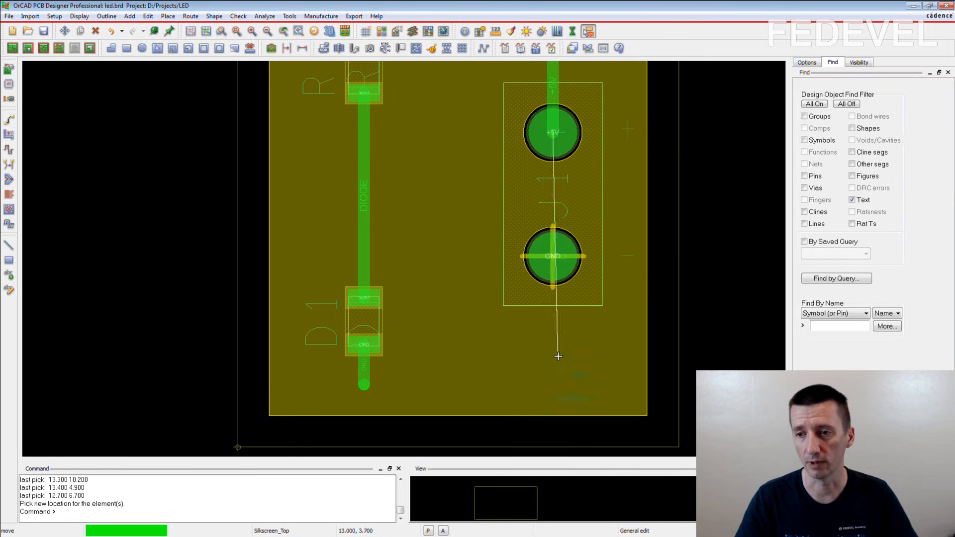
right_click(454, 161)
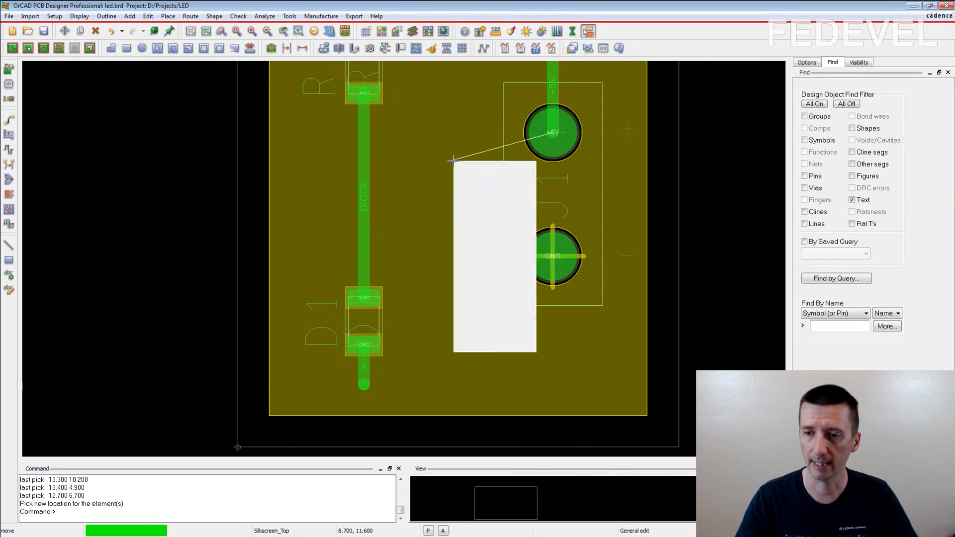
left_click(486, 324)
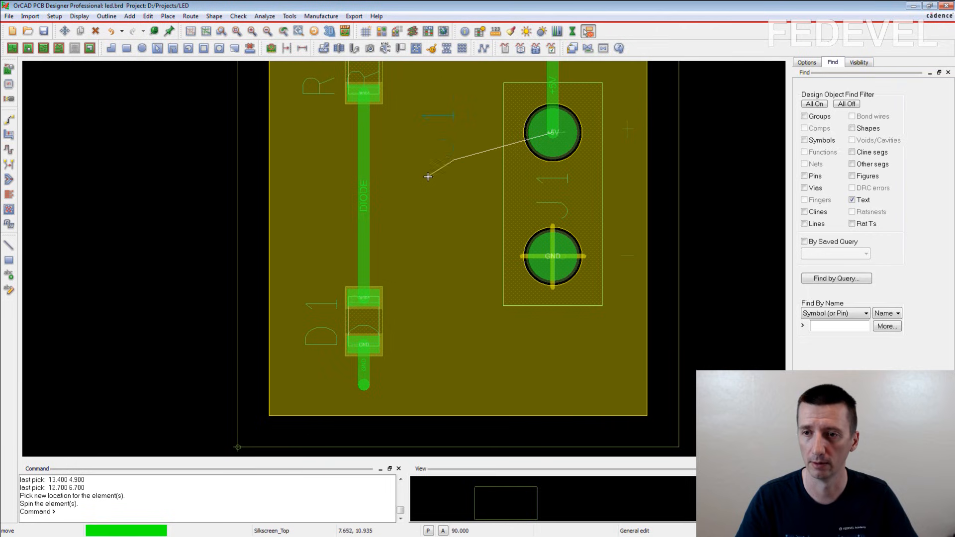
left_click(454, 161)
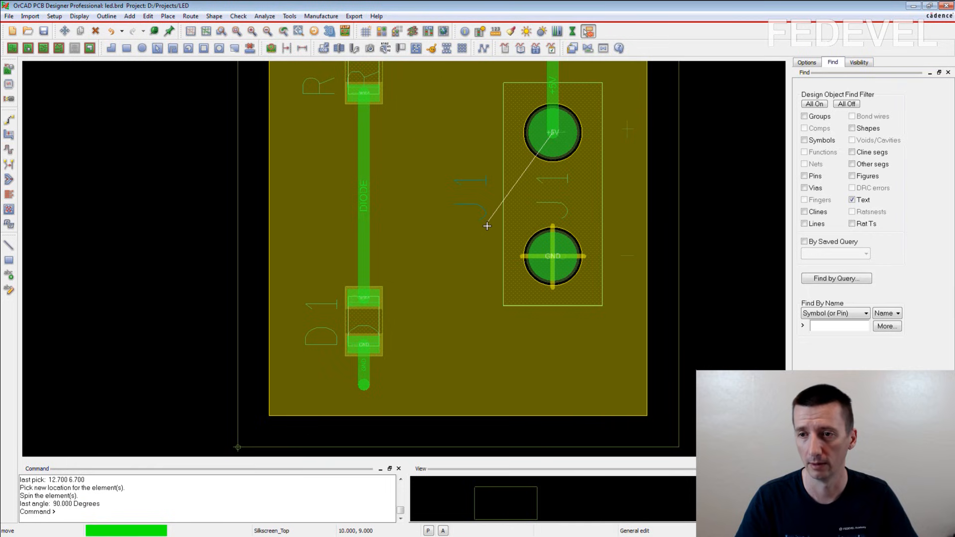
left_click(489, 225)
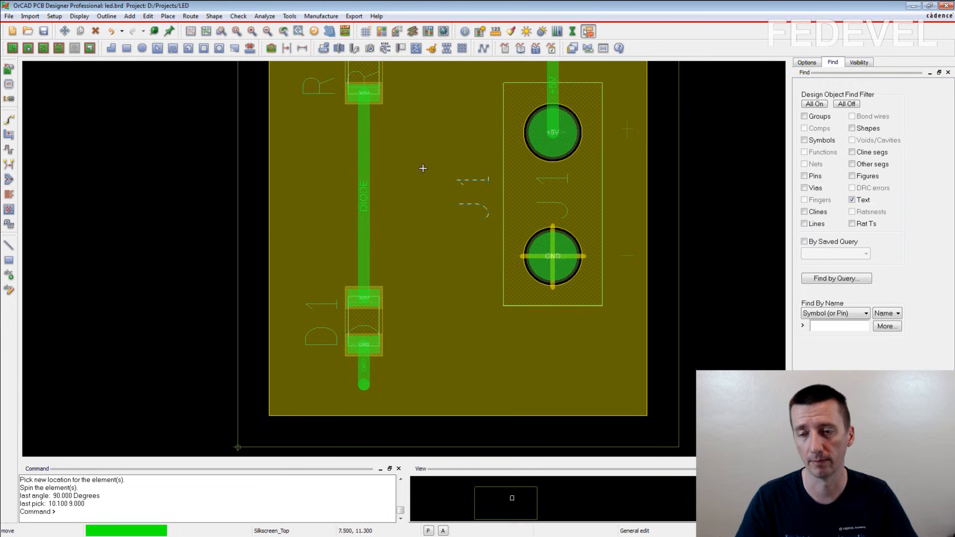
Save the led.brd board with the rearranged reference designators.
scroll(423, 168, "down", 2)
scroll(490, 101, "down", 2)
scroll(490, 102, "down", 1)
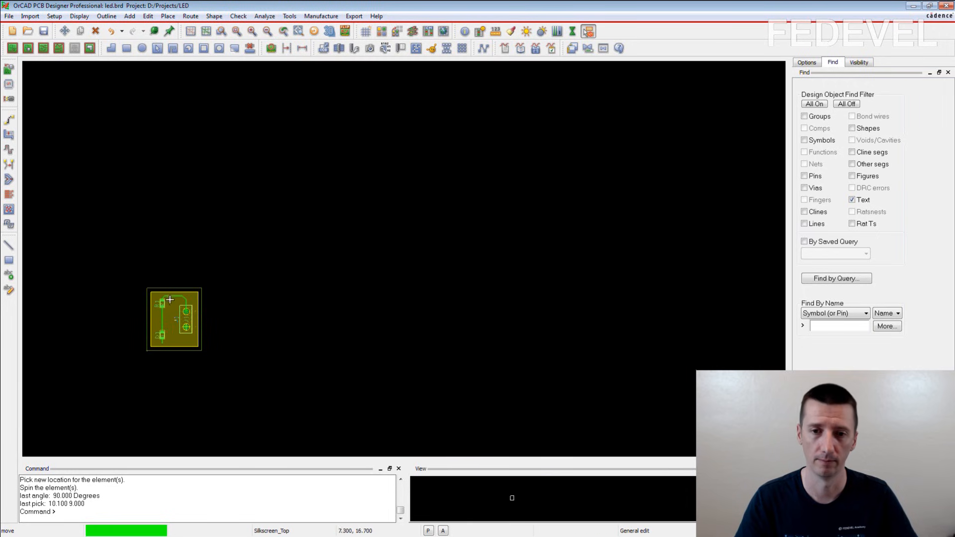
scroll(155, 334, "up", 2)
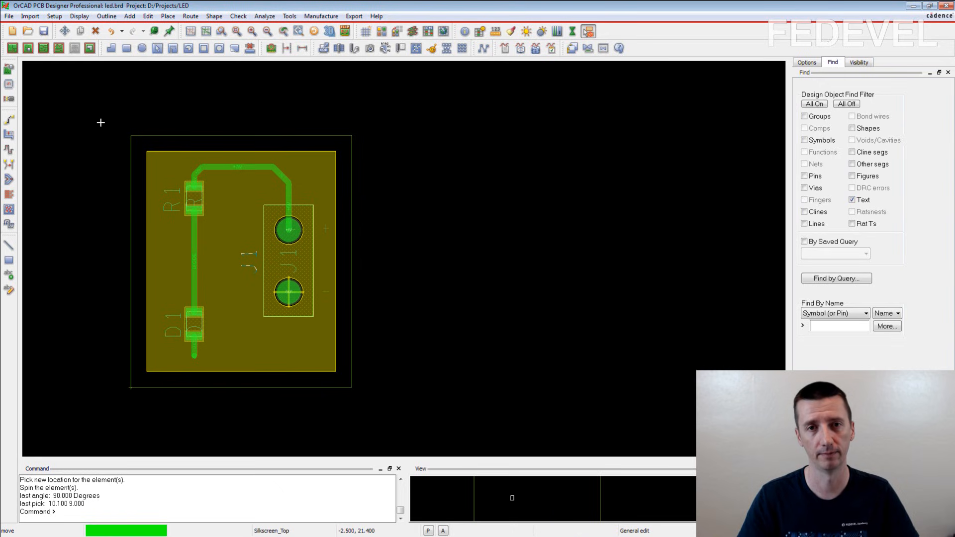
left_click(44, 31)
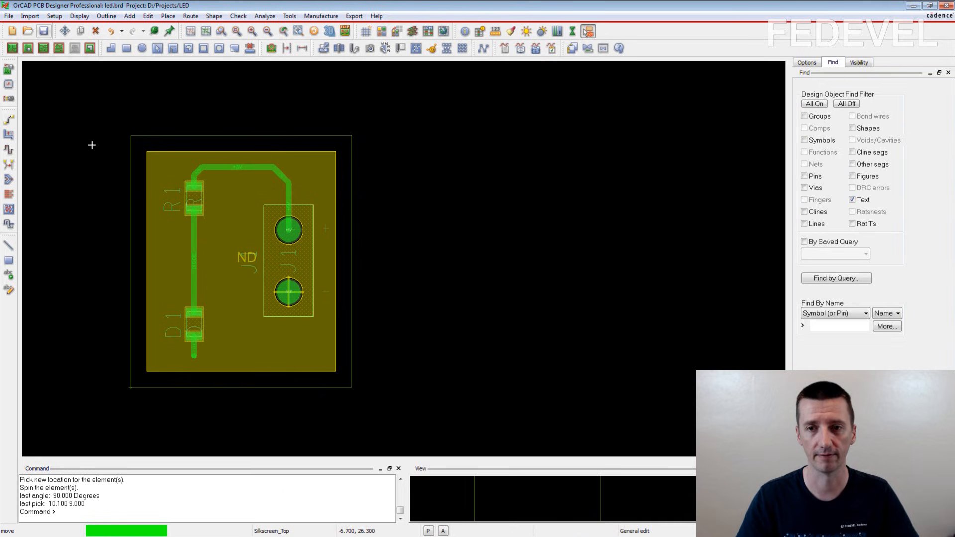
left_click(490, 286)
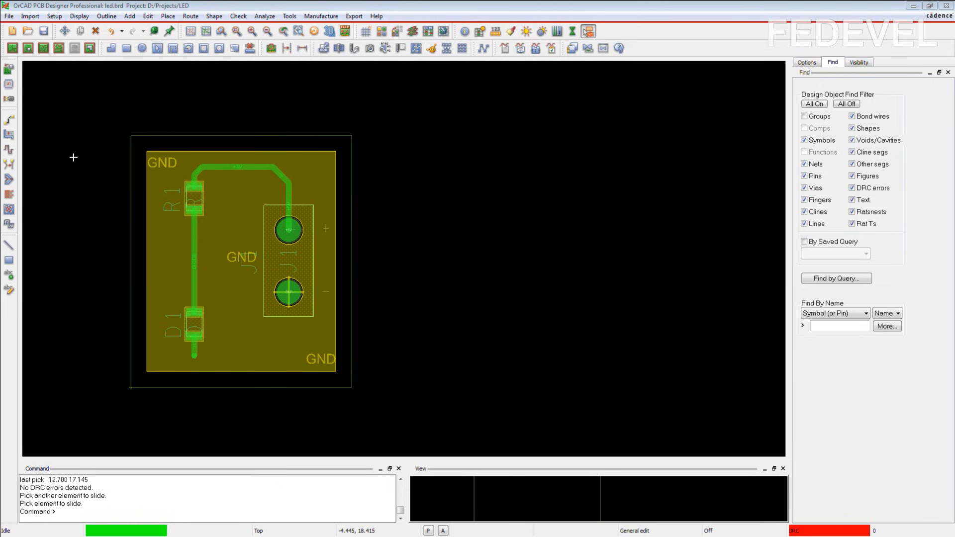
Slide the diagonal corner segment of the +5V trace outward to 12.700, 17.145 and finish the Slide command.
left_click(10, 134)
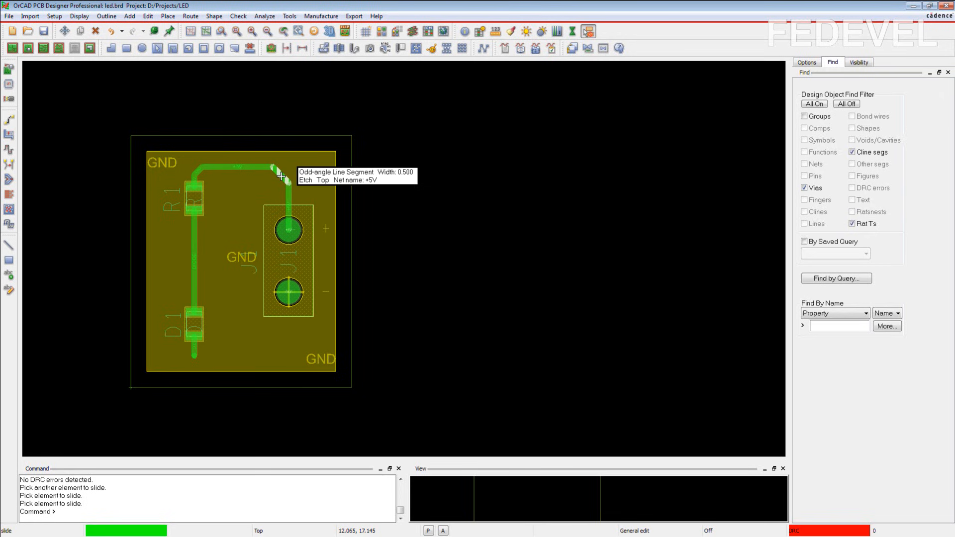
left_click(281, 176)
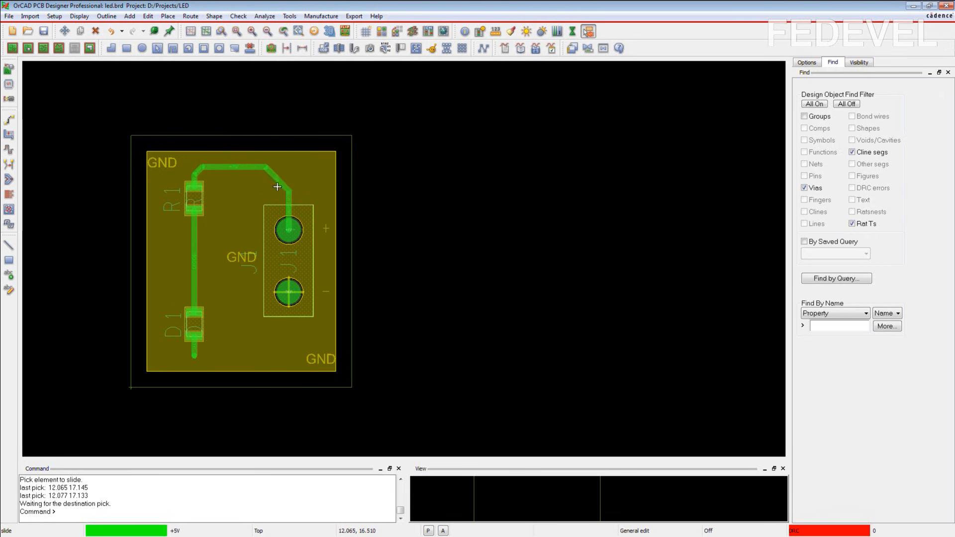
left_click(288, 171)
right_click(165, 91)
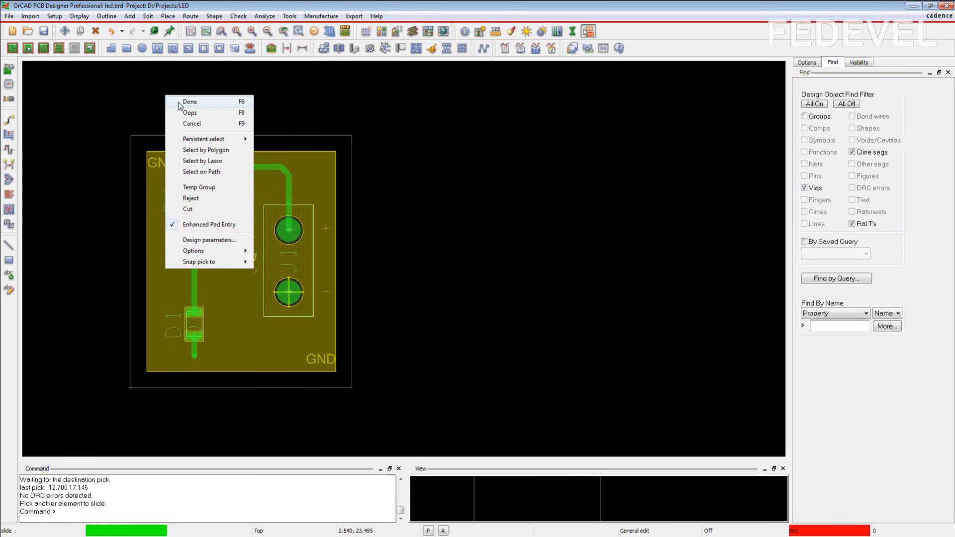
left_click(181, 105)
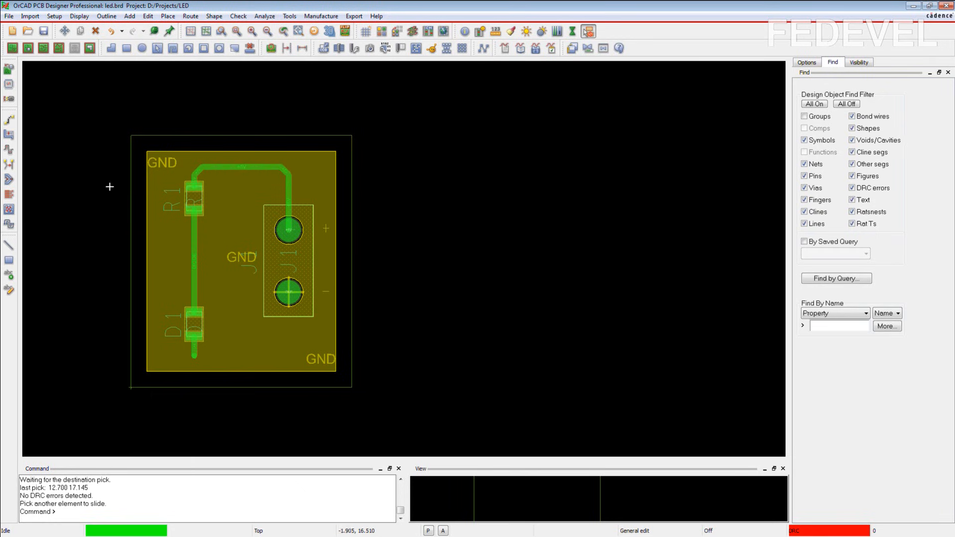
Try moving resistor R1 with only Symbols selectable, mirroring it to the bottom side and placing it at -2.540, 17.780, and cancel the move.
left_click(73, 49)
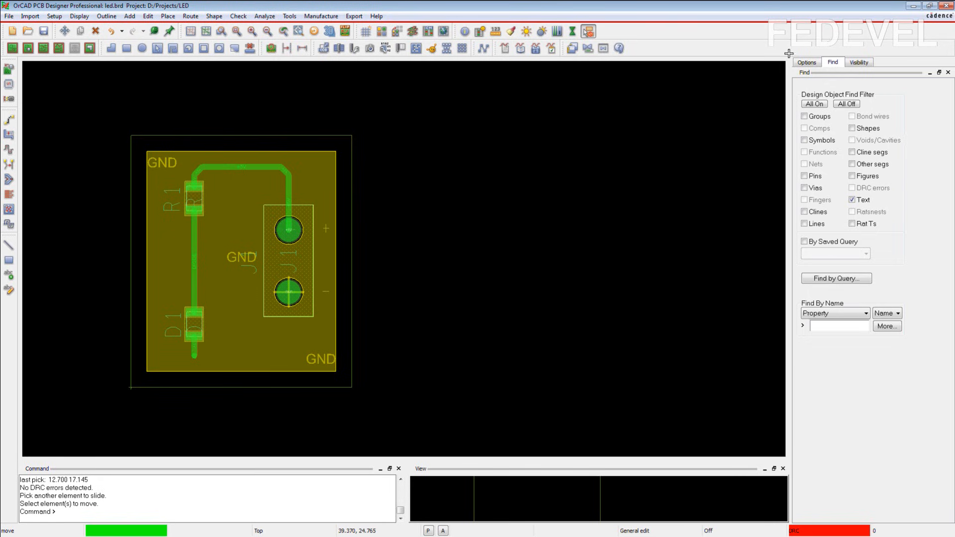
left_click(848, 105)
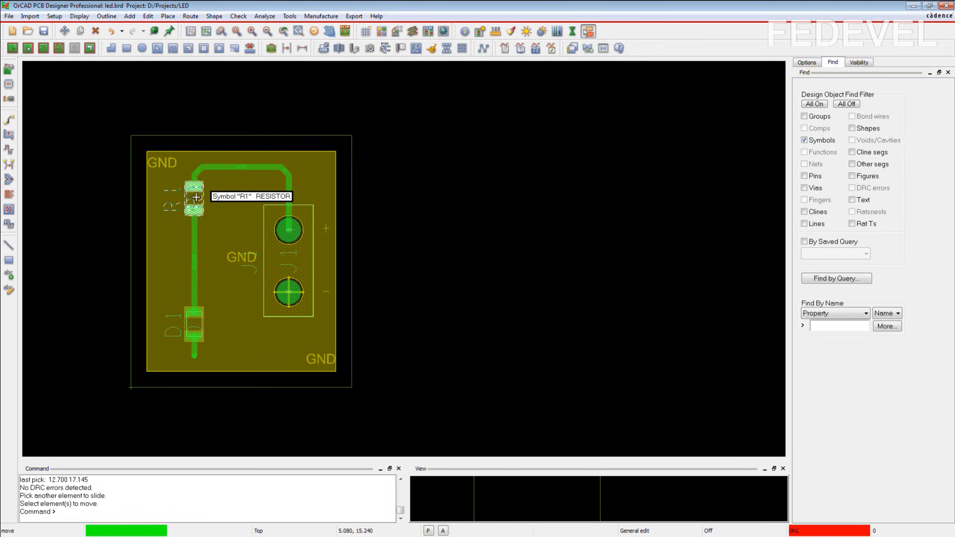
left_click(197, 197)
right_click(82, 132)
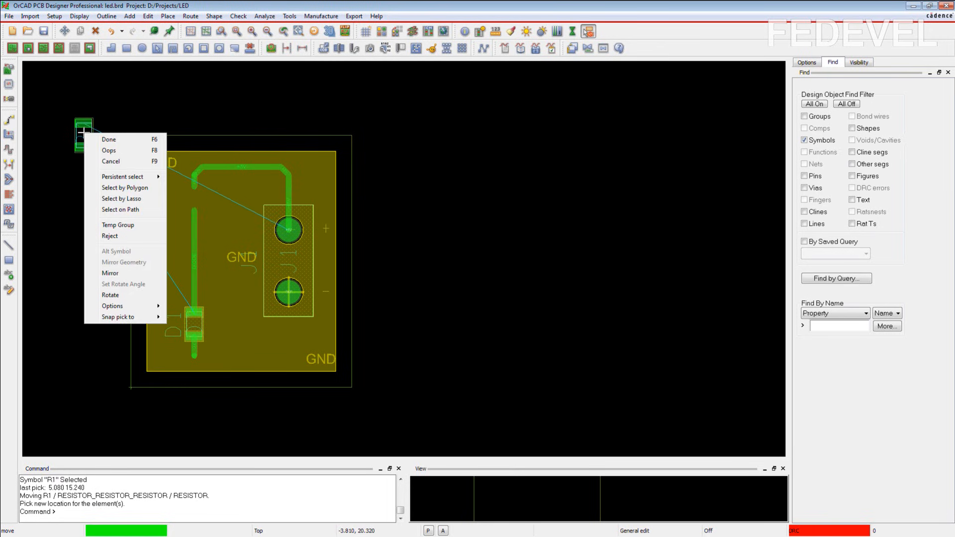
left_click(110, 273)
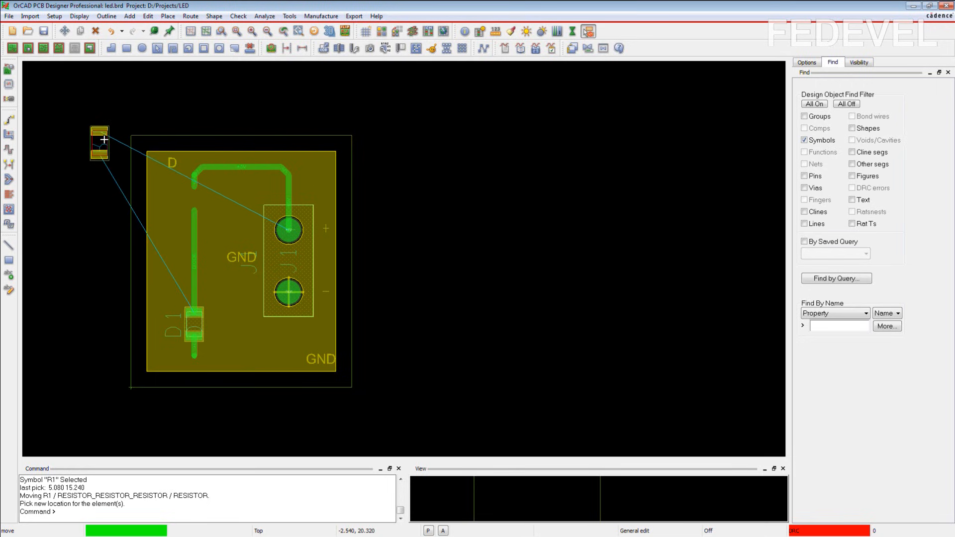
left_click(98, 168)
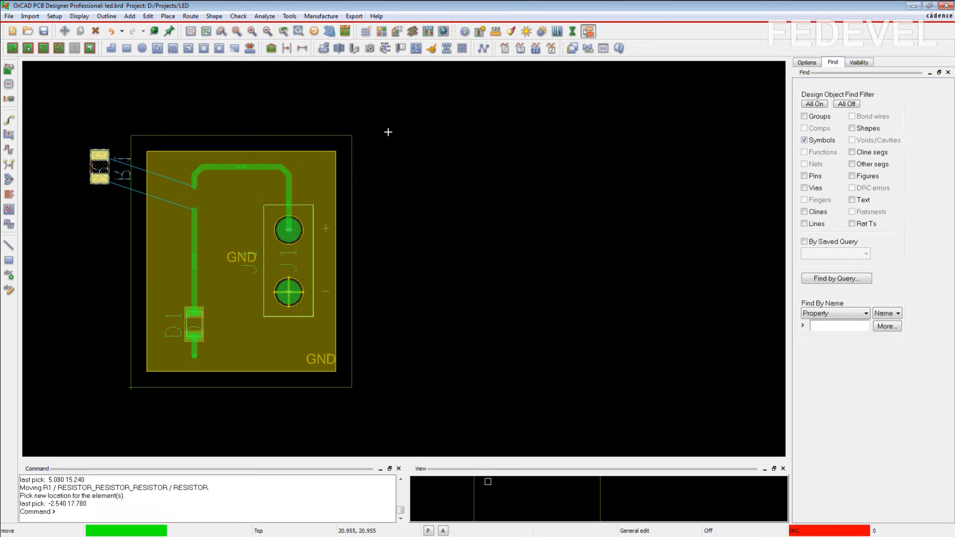
right_click(122, 99)
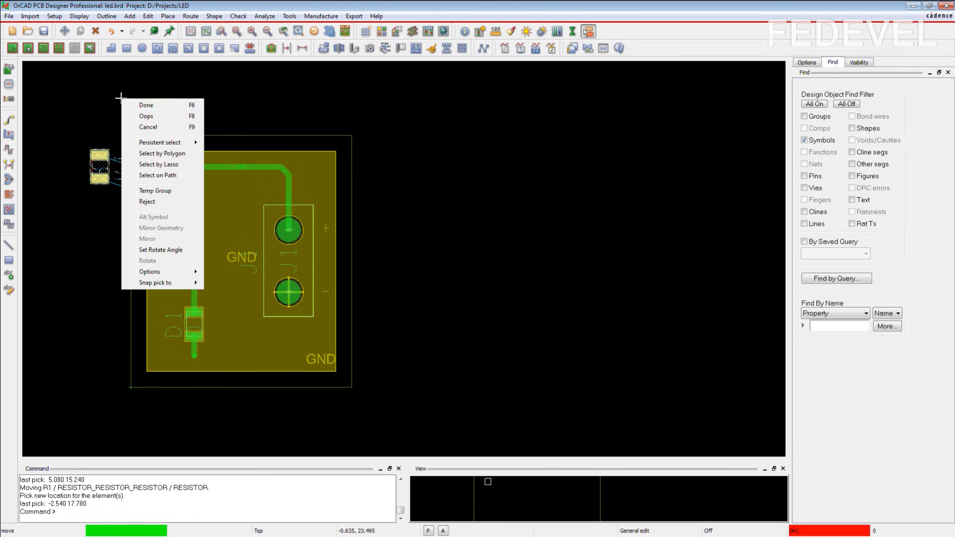
left_click(148, 128)
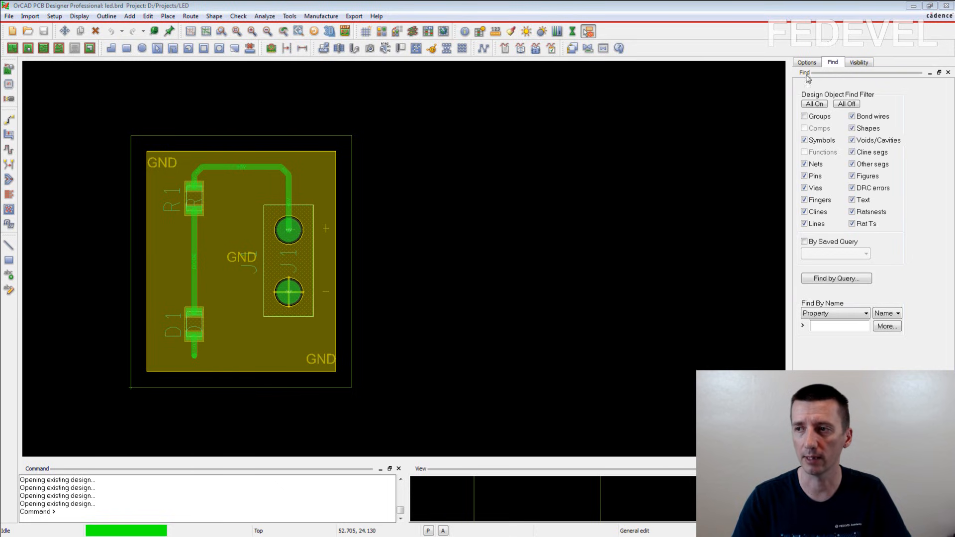
Toggle the visibility of the Top and Bottom layers off and back on to inspect each layer separately.
left_click(857, 63)
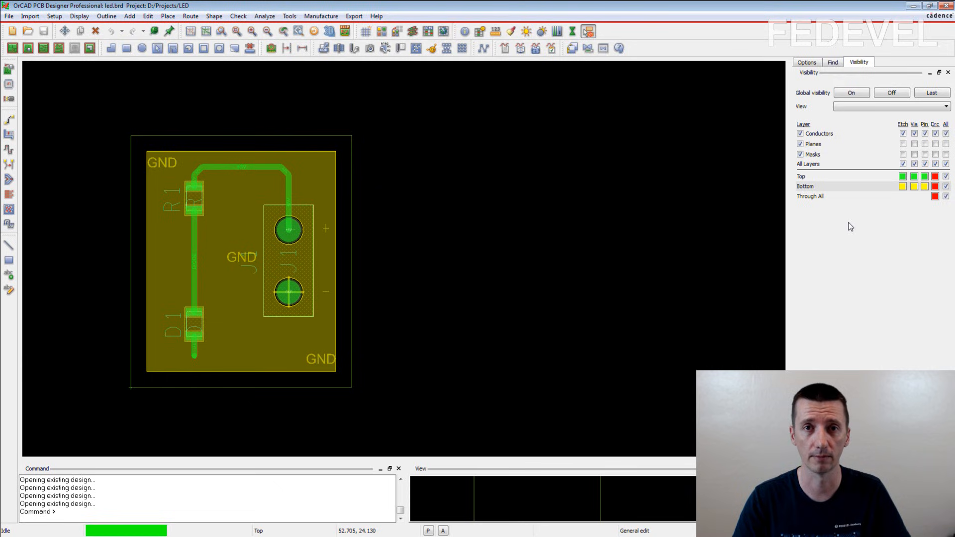
left_click(946, 177)
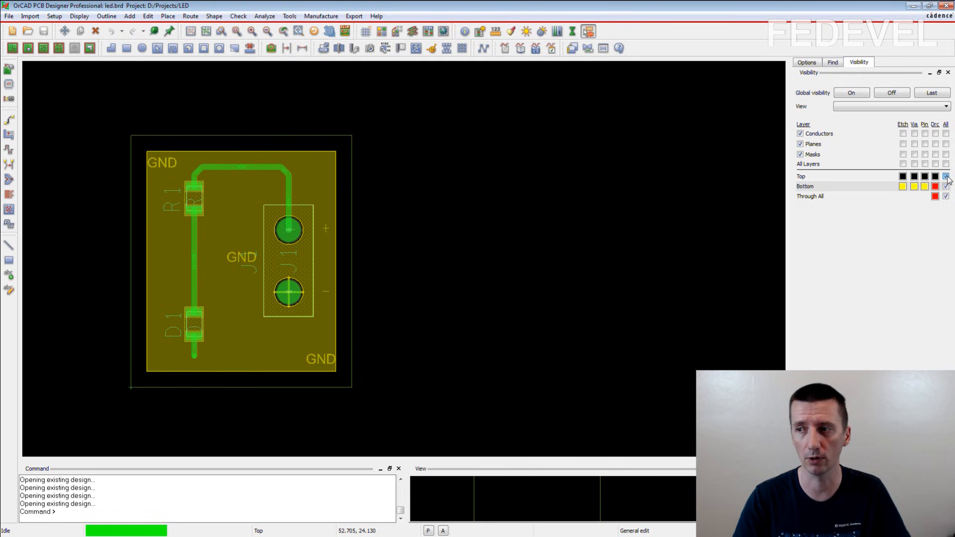
left_click(947, 177)
left_click(946, 187)
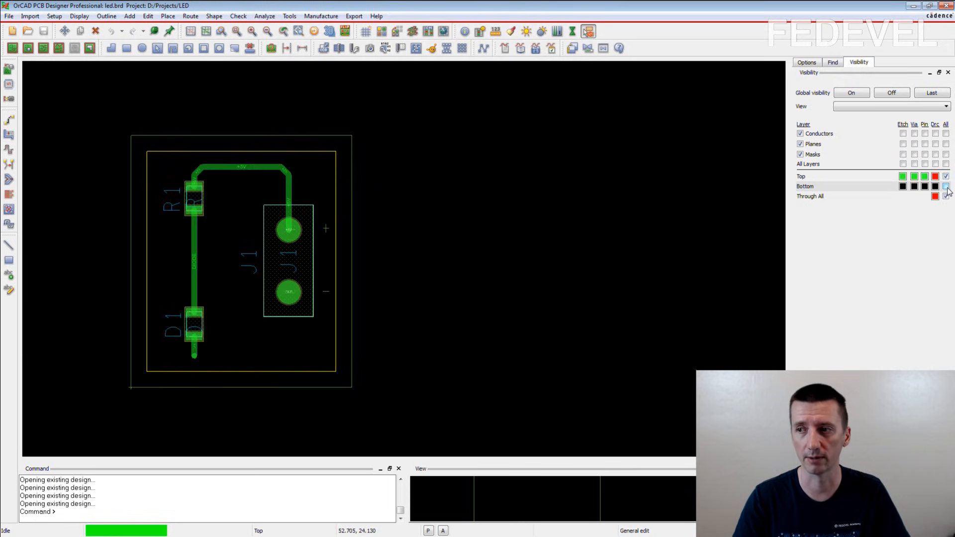
left_click(946, 186)
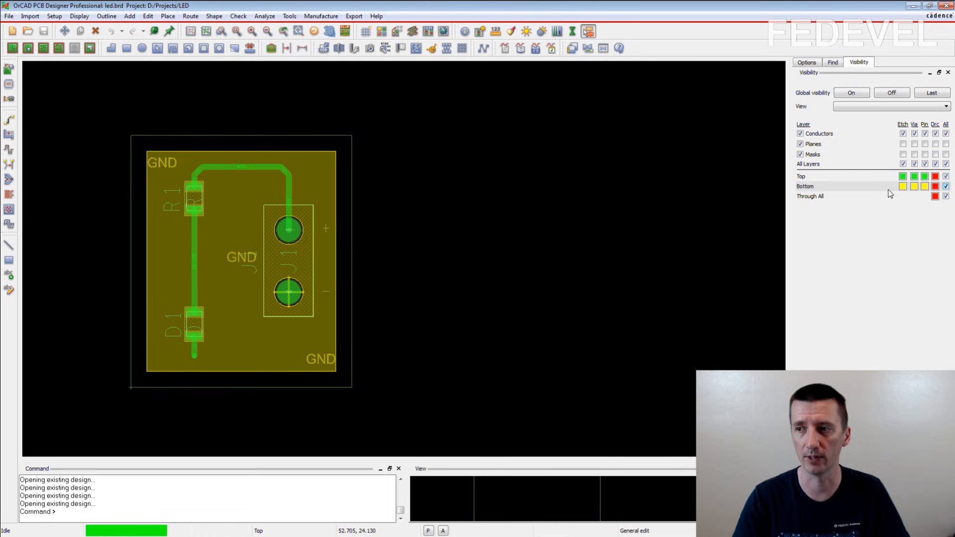
left_click(946, 177)
left_click(946, 177)
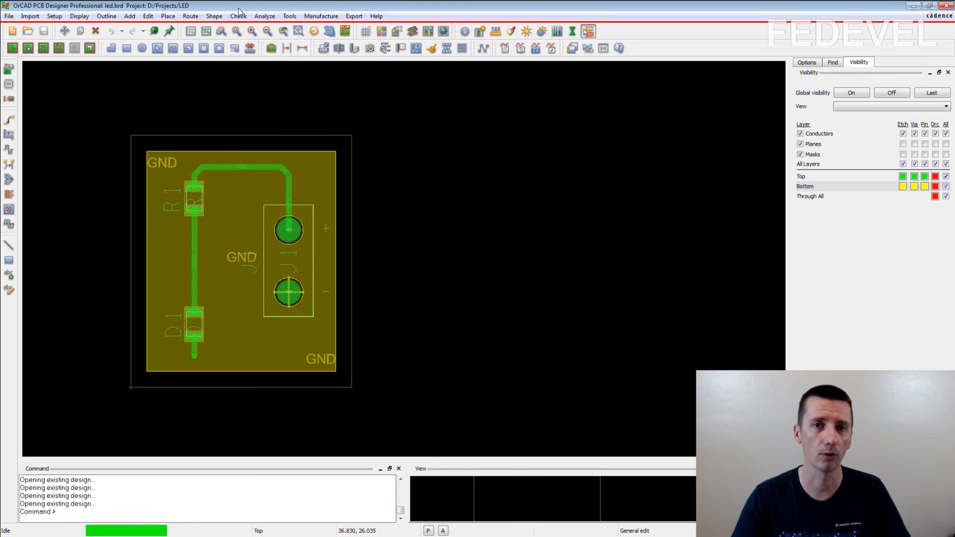
Turn off visibility of all layers, then show only the Top stack-up layer and the Design_Outline geometry.
left_click(55, 16)
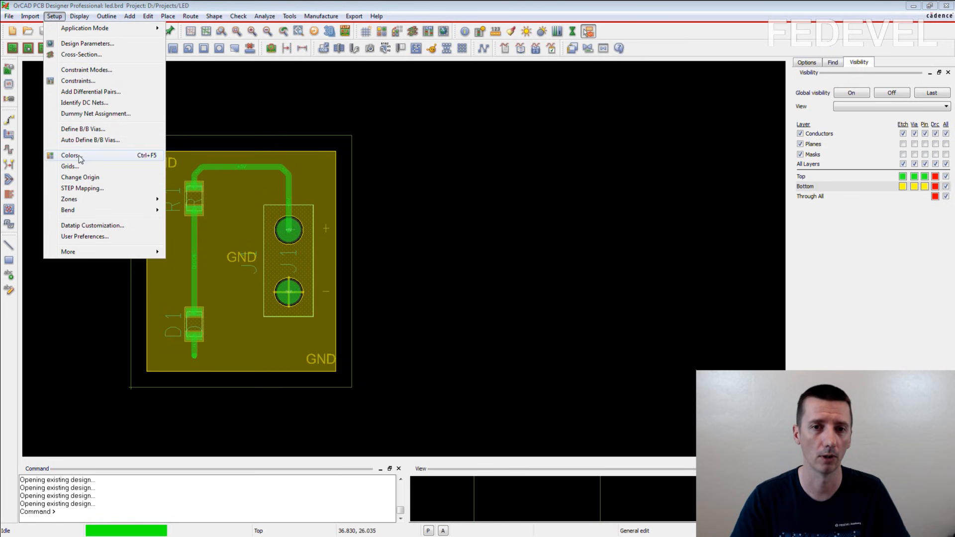
left_click(77, 156)
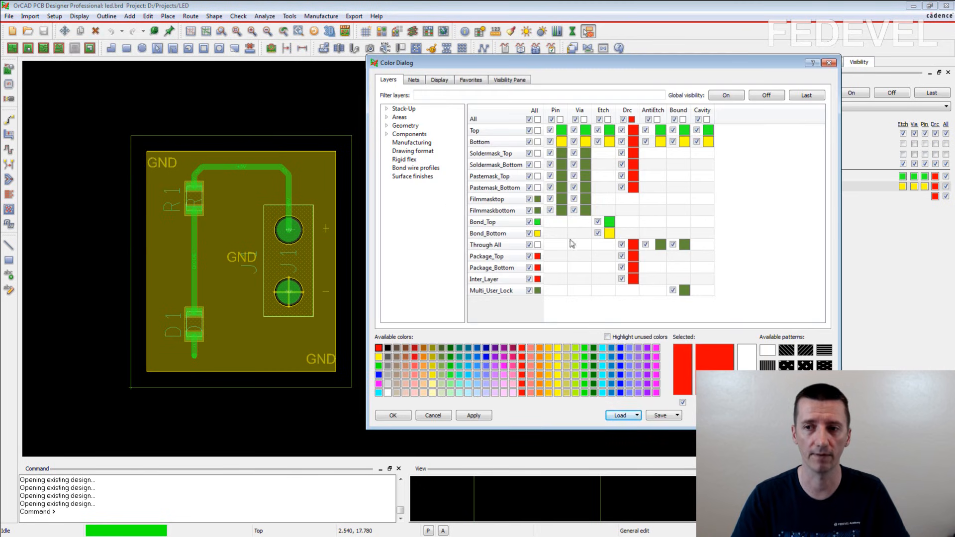
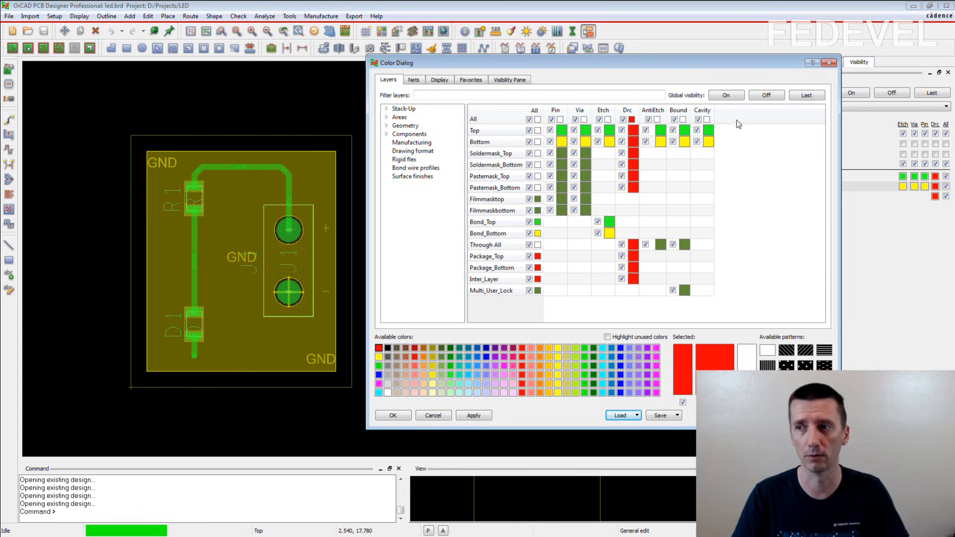
left_click(769, 97)
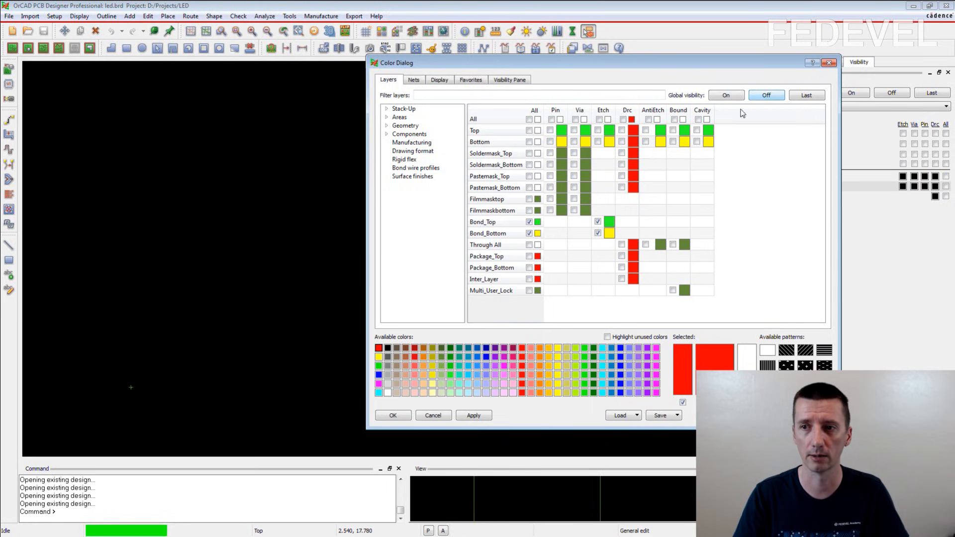
left_click(530, 130)
left_click(411, 127)
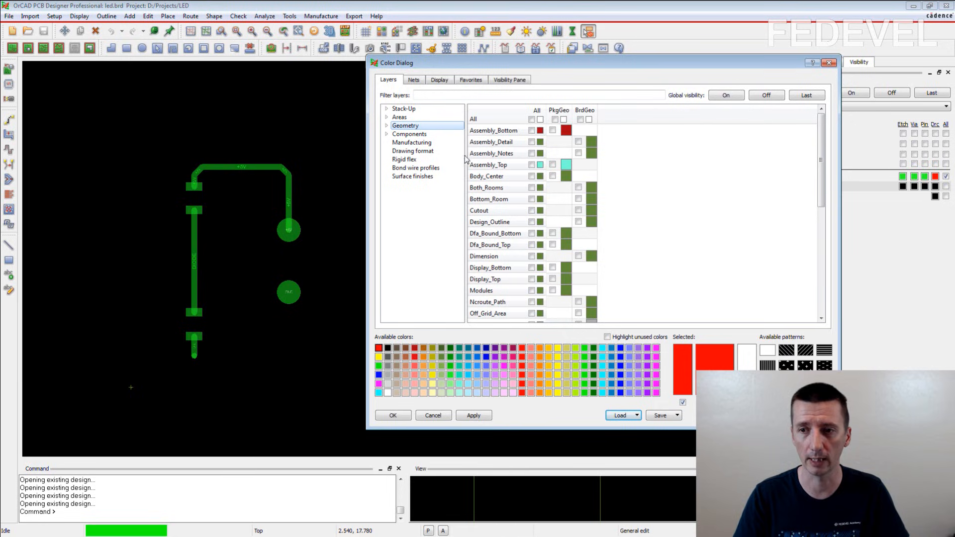
left_click(532, 222)
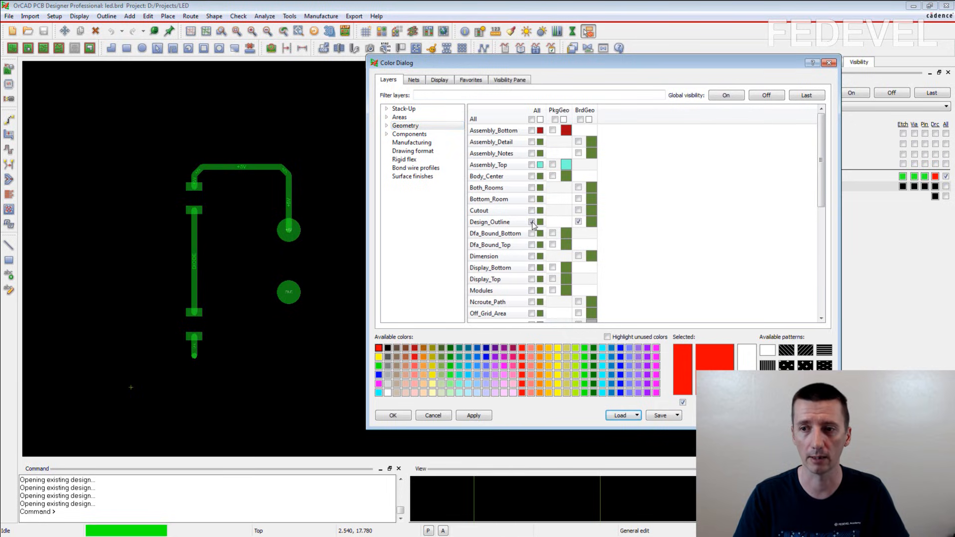
left_click(393, 415)
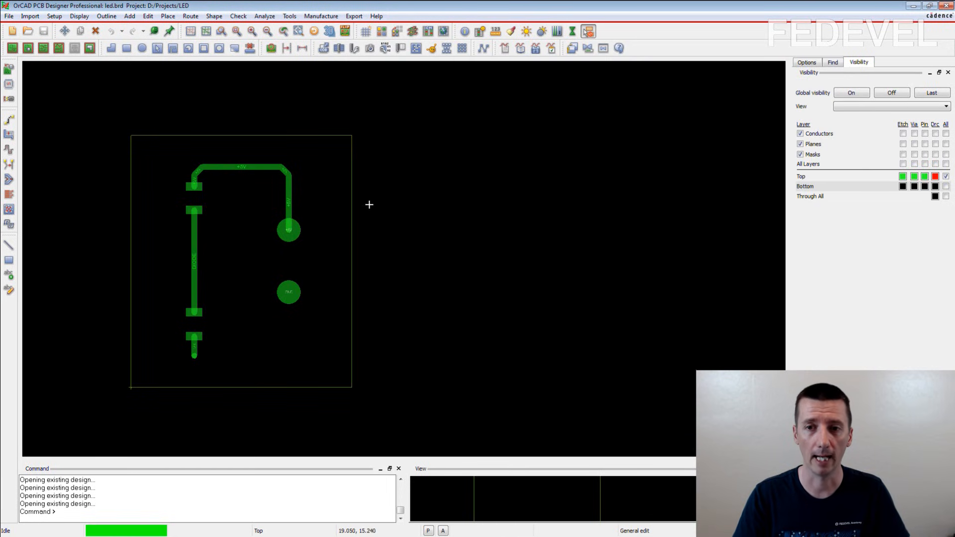
Start saving the current layer visibility as a color view.
left_click(79, 16)
mouse_move(119, 42)
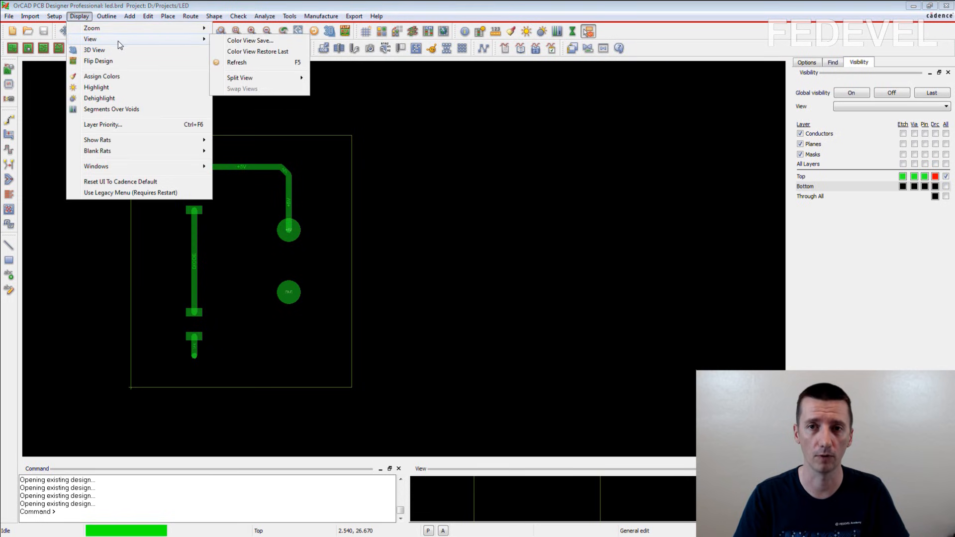
Save the current top-layer display as a colour view named TOPL with complete replacement.
left_click(244, 41)
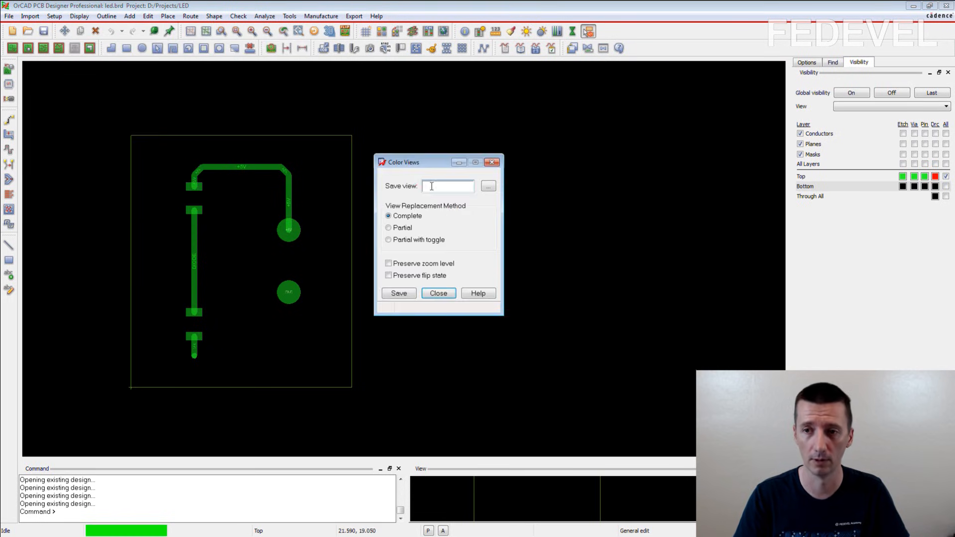
type("TOPL")
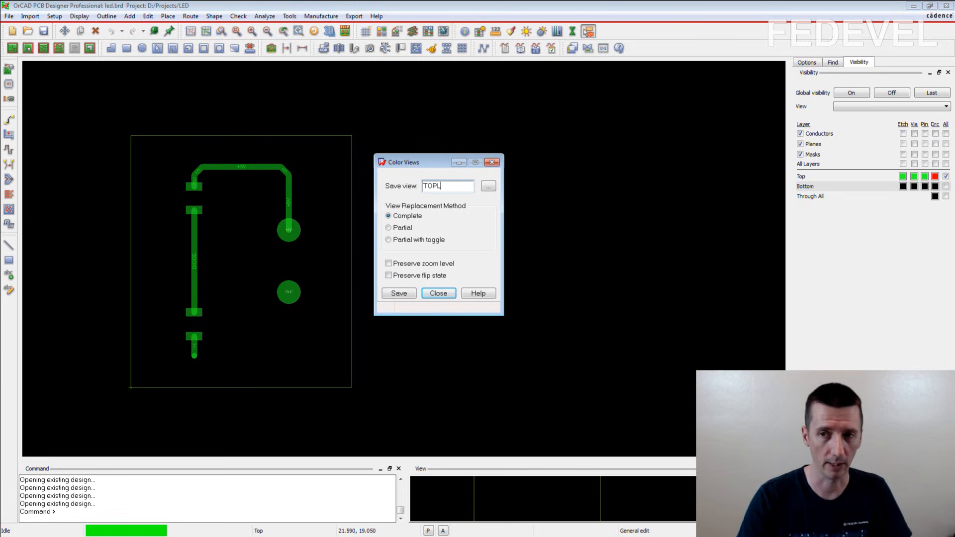
left_click(406, 297)
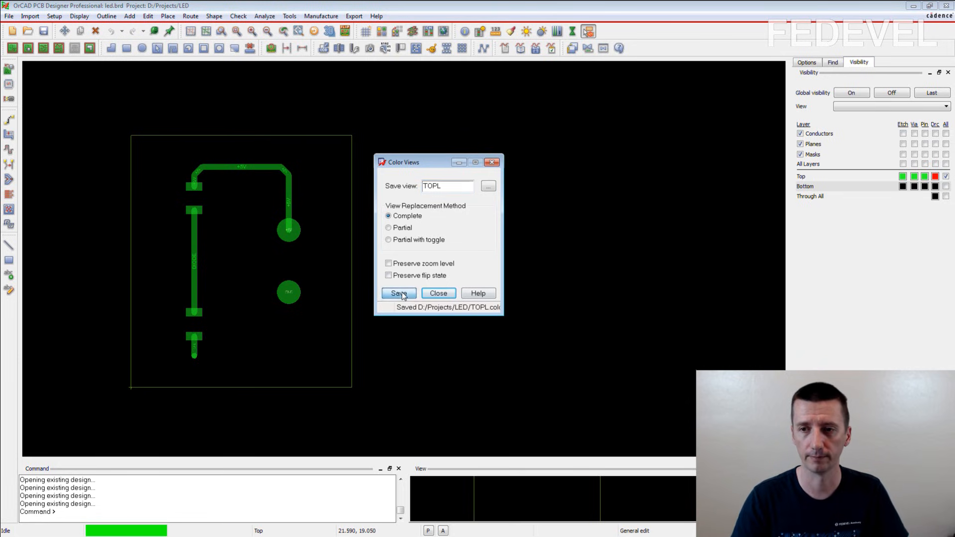
left_click(492, 162)
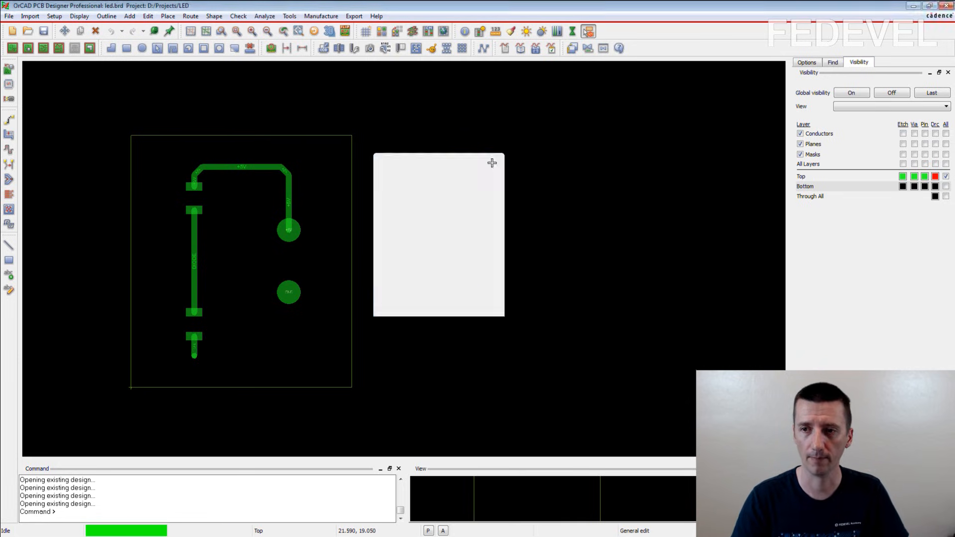
Hide everything on the Top layer and show all Bottom layer items in the layer colour settings.
left_click(57, 17)
left_click(80, 158)
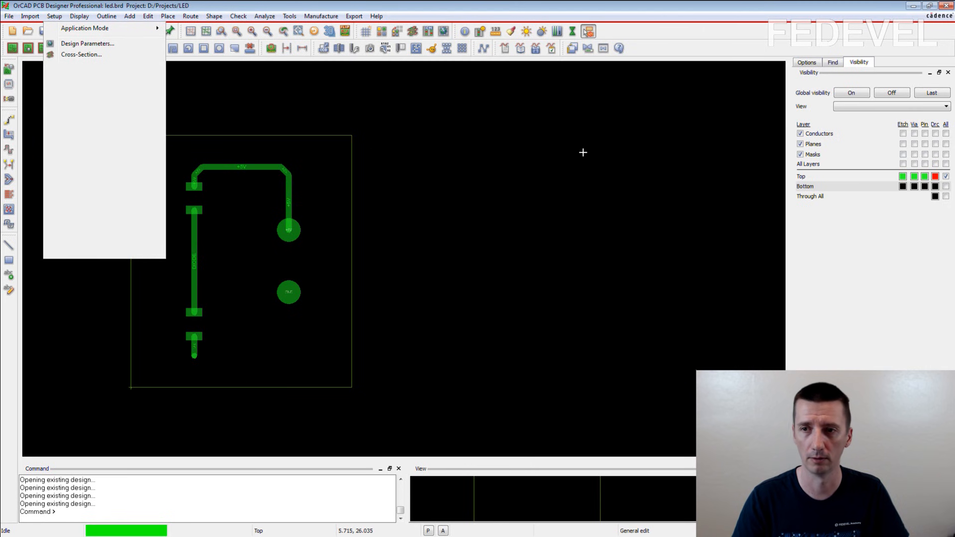
left_click(528, 131)
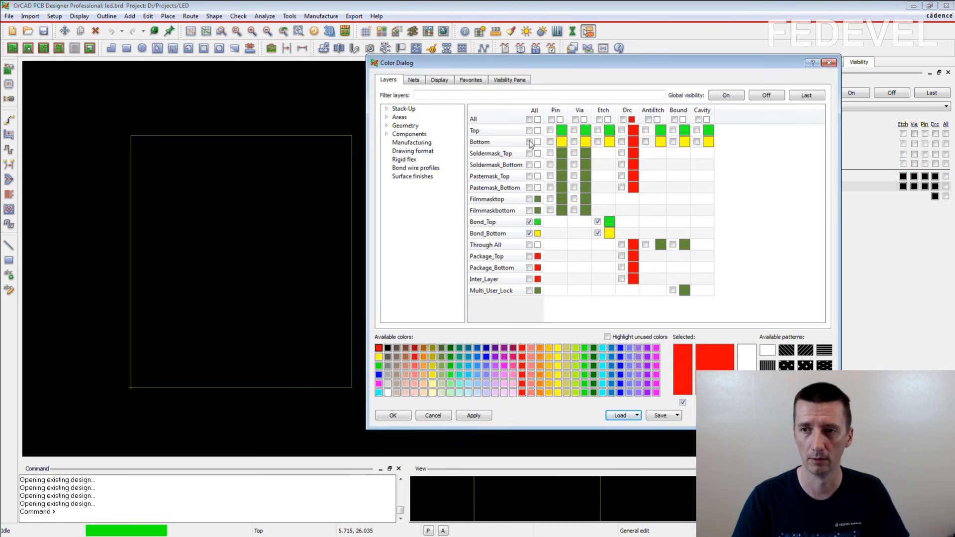
left_click(528, 142)
left_click(407, 418)
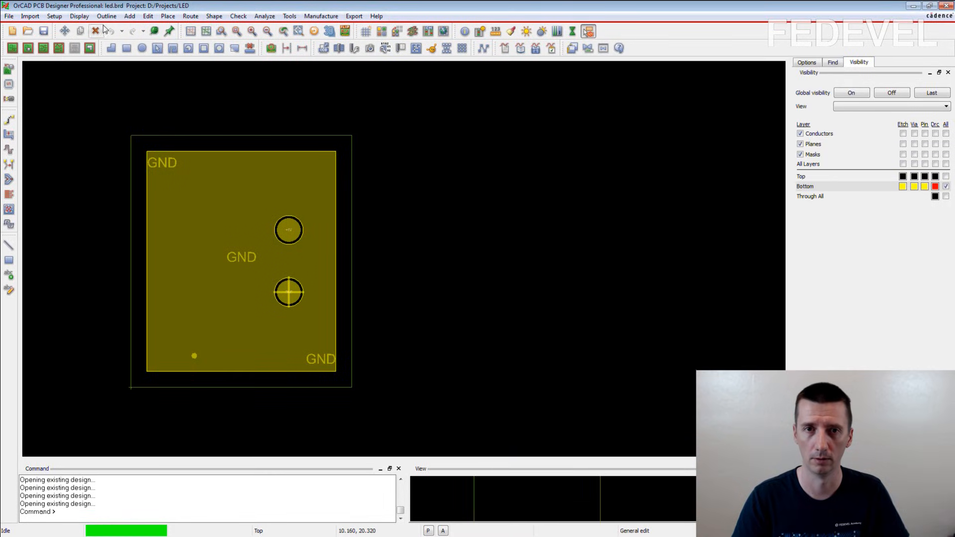
Save the bottom-layer display as a colour view named BOTL.
left_click(79, 16)
left_click(242, 41)
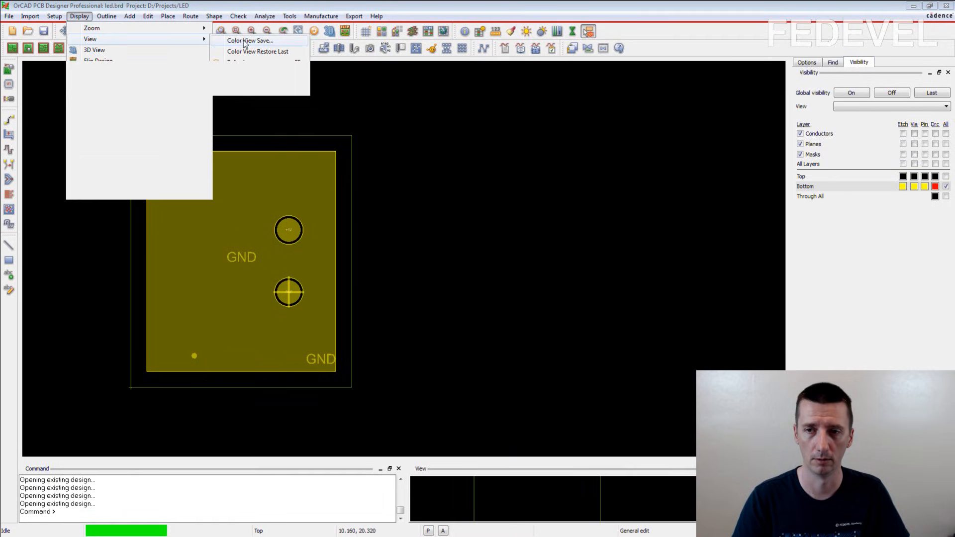
type("BOTL")
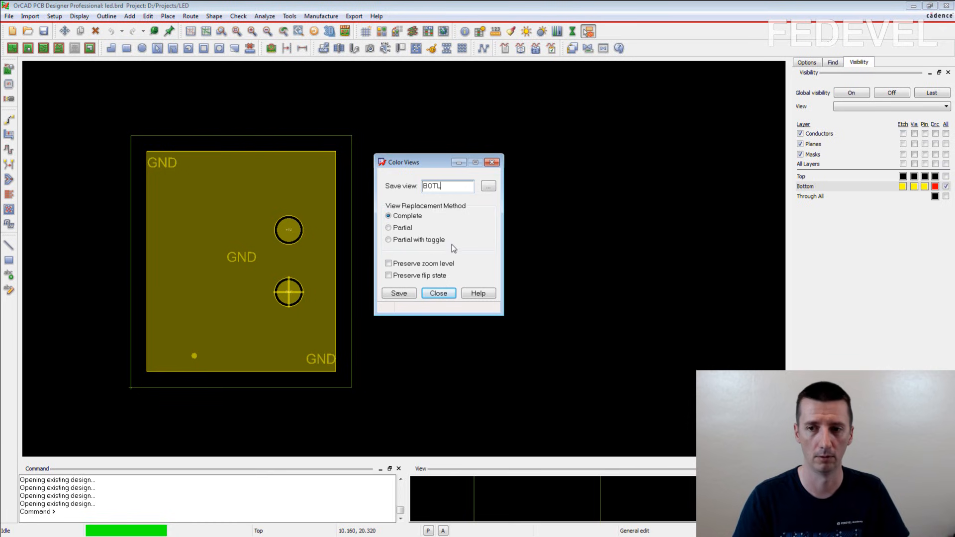
left_click(399, 293)
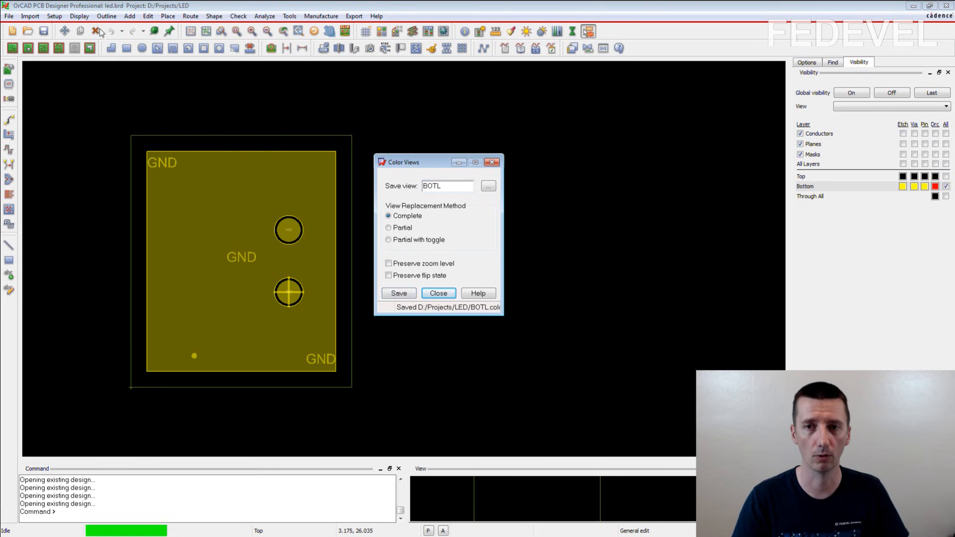
left_click(491, 162)
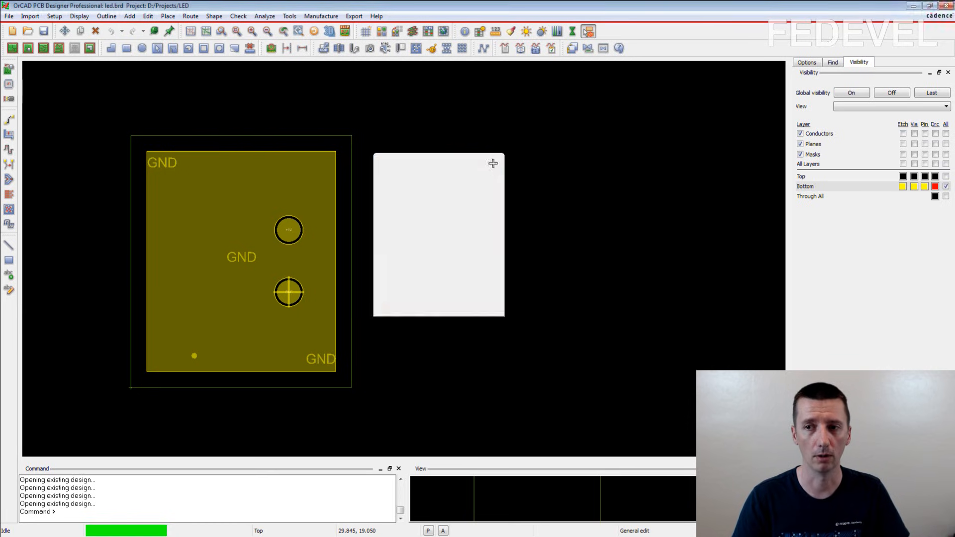
Turn off global layer visibility and show only the Design_Outline and Silkscreen_Top geometry layers.
left_click(55, 16)
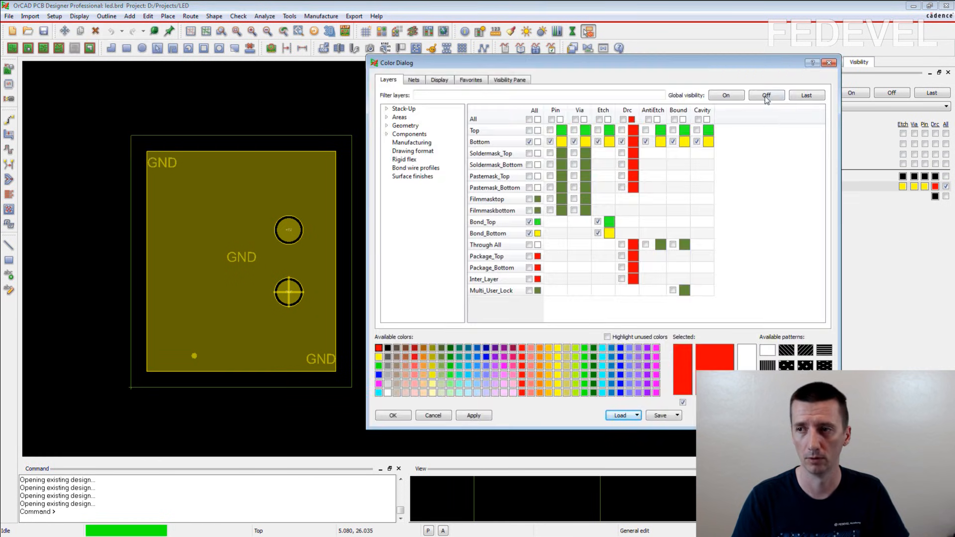
left_click(766, 96)
left_click(405, 126)
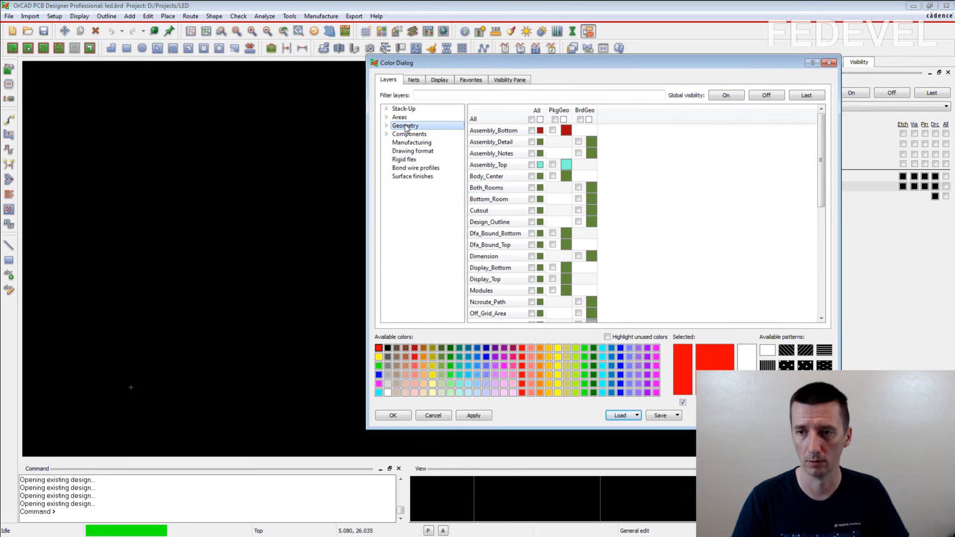
left_click(531, 222)
scroll(531, 235, "down", 2)
scroll(532, 238, "down", 4)
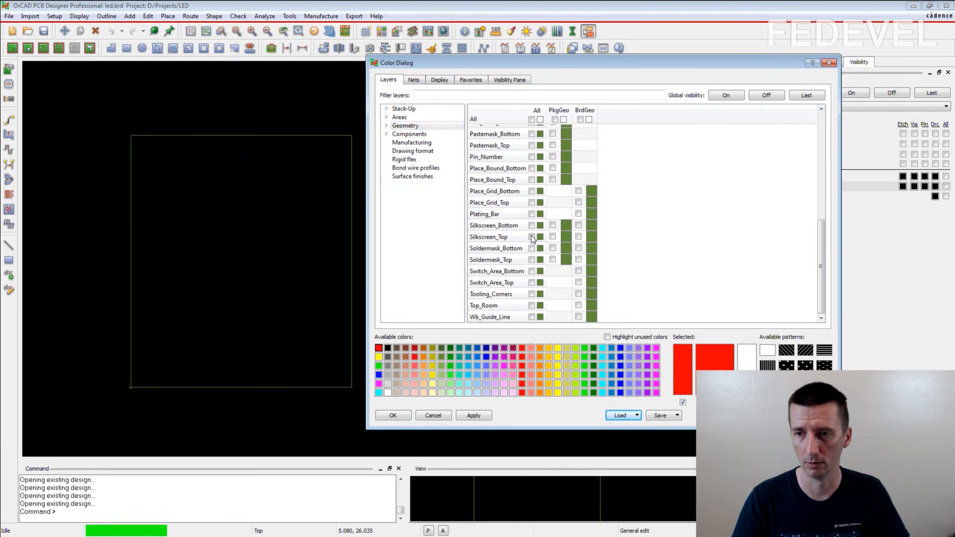
left_click(532, 236)
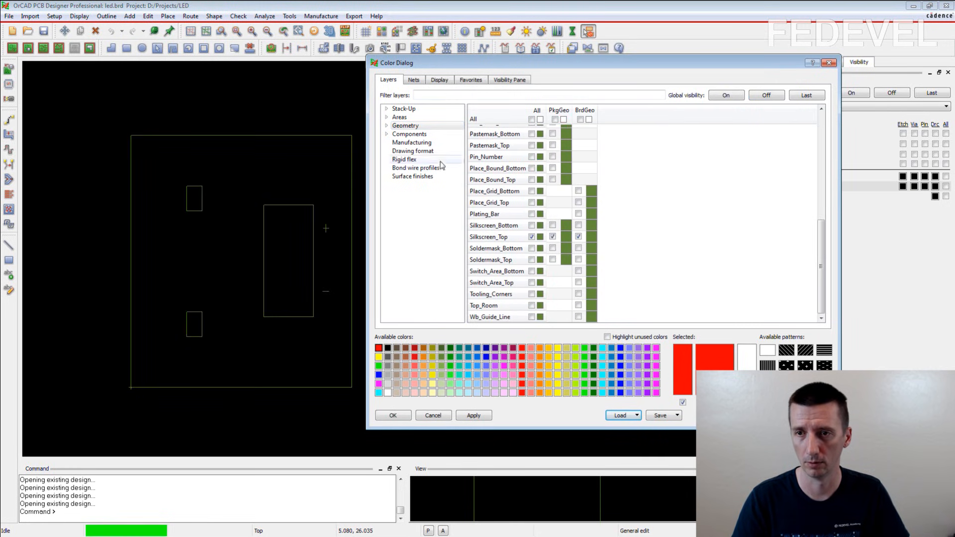
Show all component text categories on Silkscreen_Top and apply the layer visibility settings.
left_click(413, 134)
left_click(531, 210)
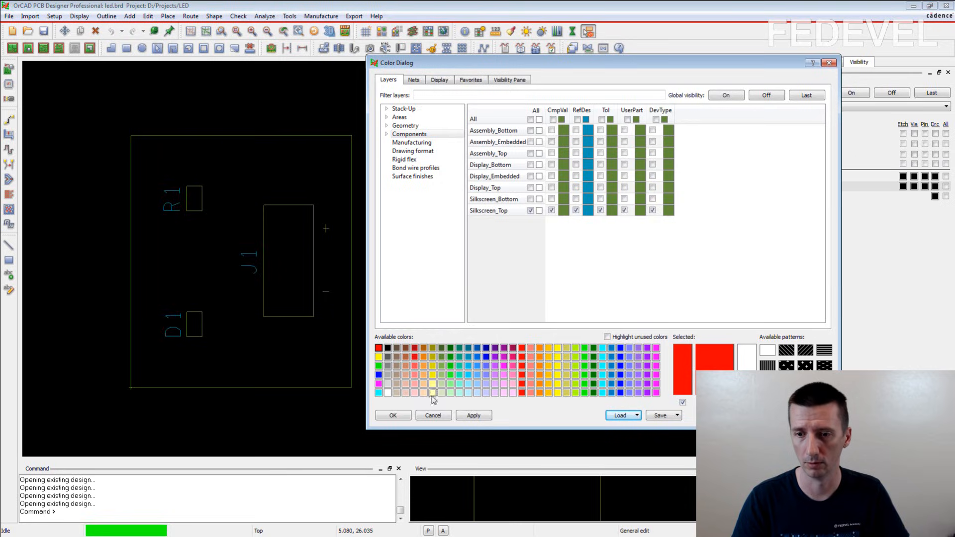
left_click(393, 415)
Save the top silkscreen display as a colour view named SILKT.
left_click(79, 16)
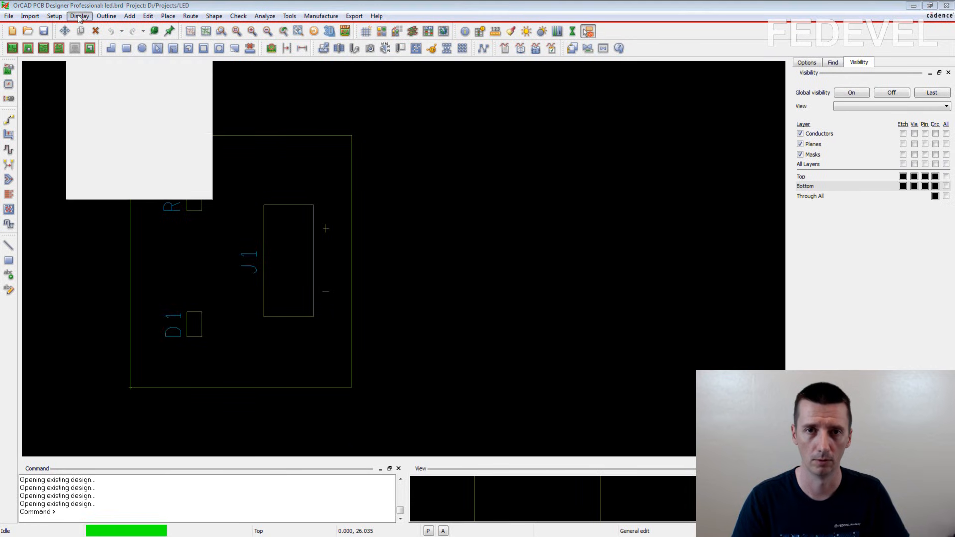
mouse_move(90, 39)
left_click(233, 39)
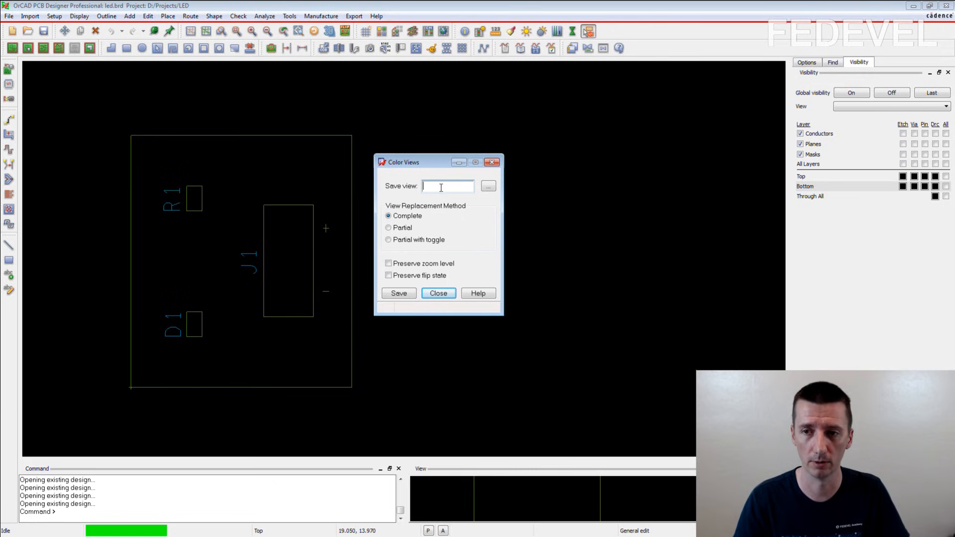
type("SILK")
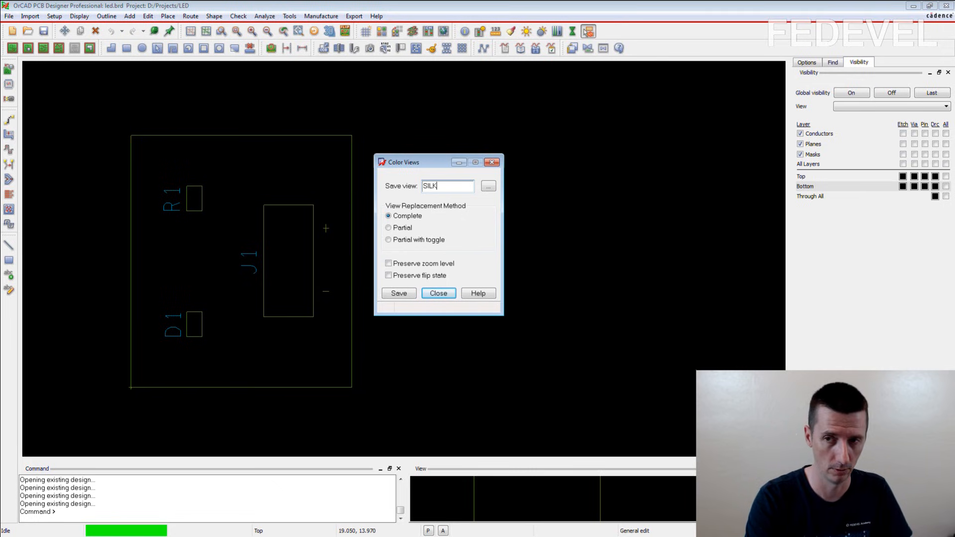
type("T")
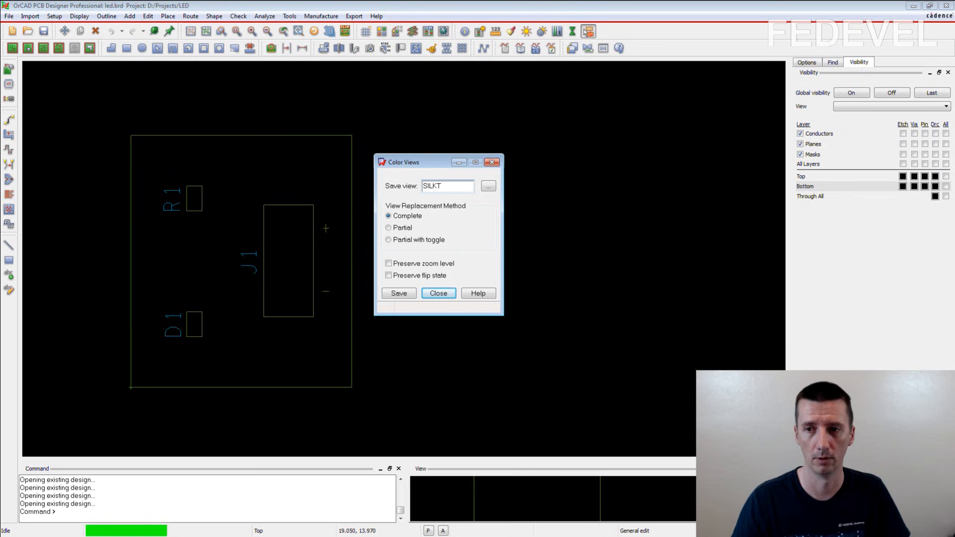
left_click(399, 293)
left_click(489, 162)
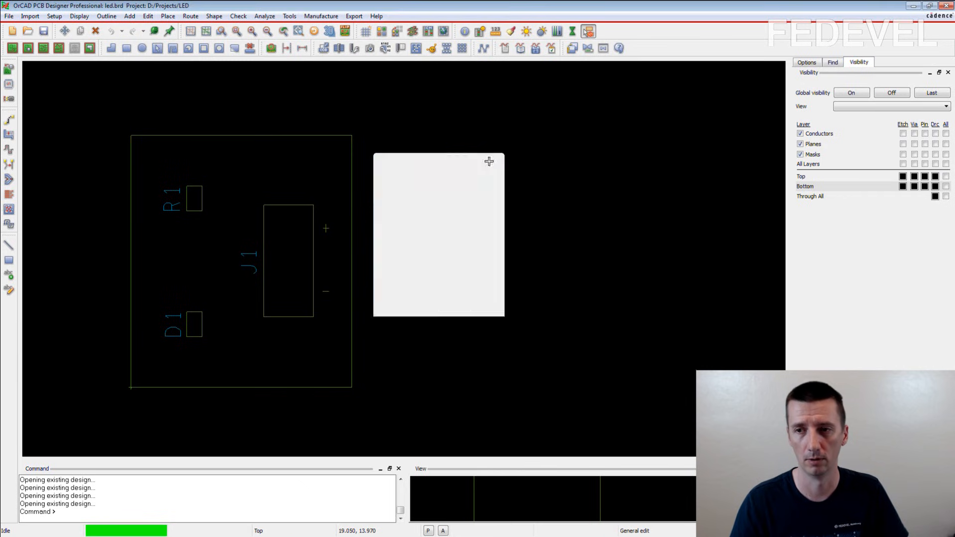
Turn off global layer visibility and show only the Soldermask_Top stack-up layer with the Design_Outline geometry.
left_click(54, 16)
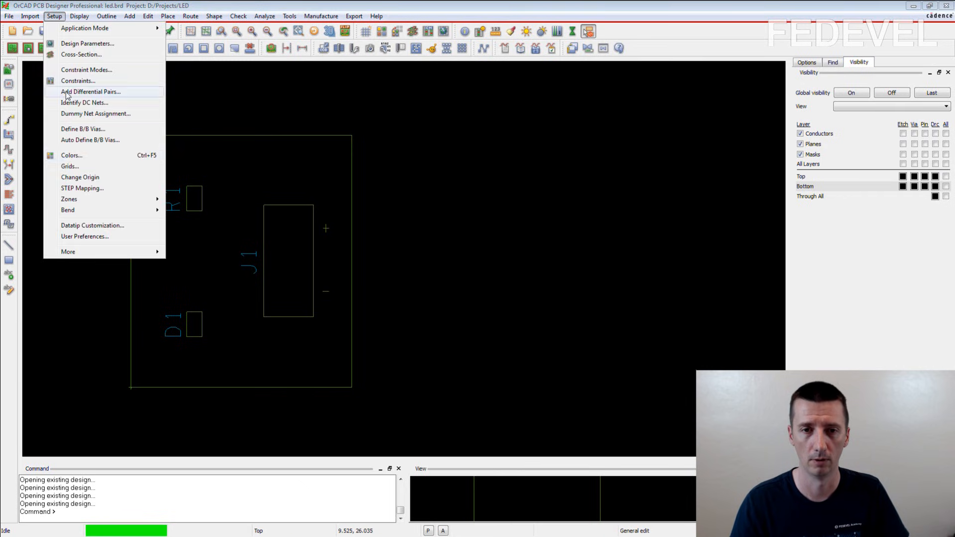
left_click(69, 159)
left_click(767, 95)
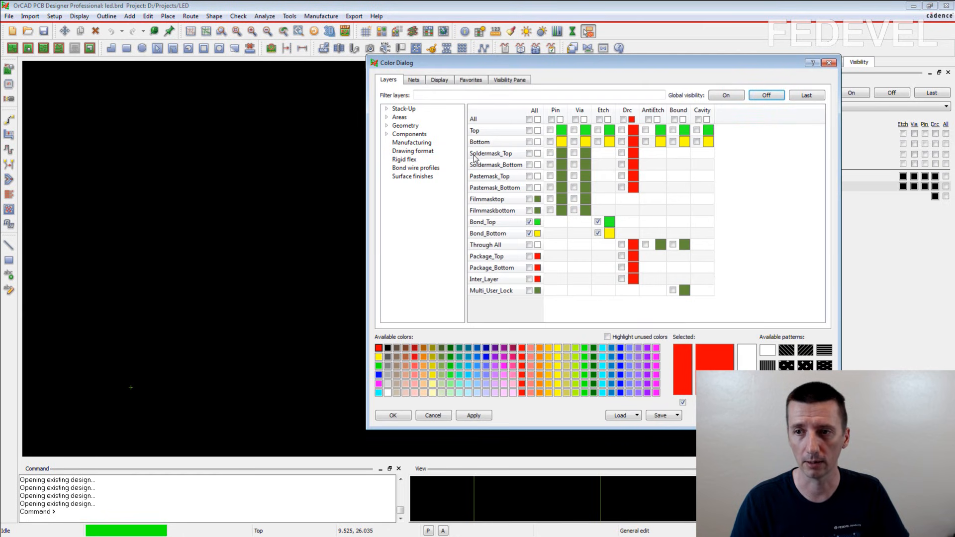
left_click(530, 153)
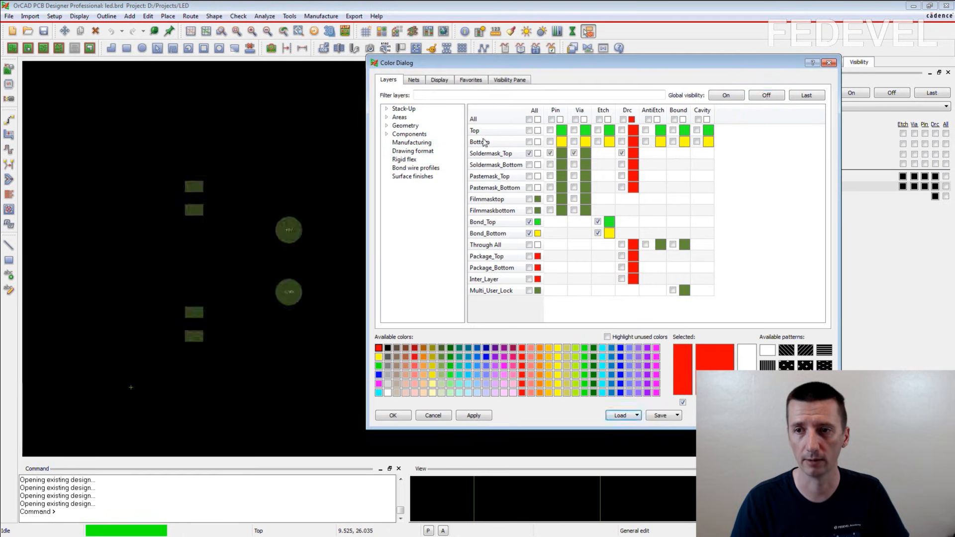
left_click(405, 126)
left_click(532, 222)
left_click(393, 416)
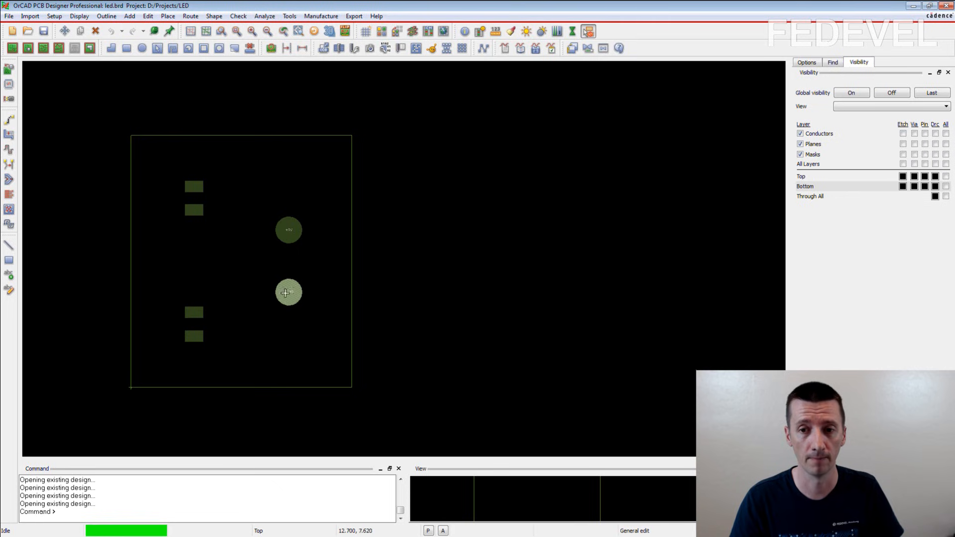
Save the top solder mask display as a colour view named SOLDMASKT.
mouse_move(289, 233)
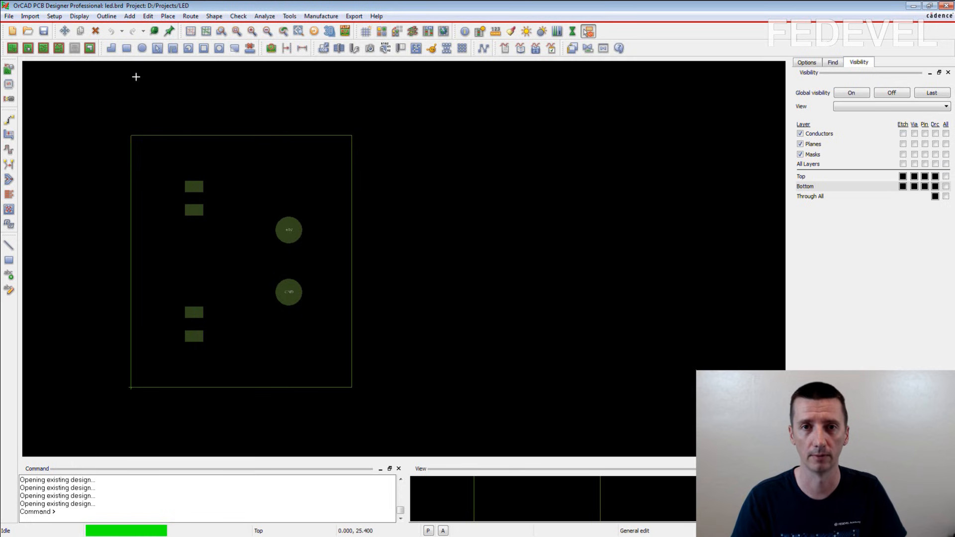
left_click(79, 16)
mouse_move(92, 39)
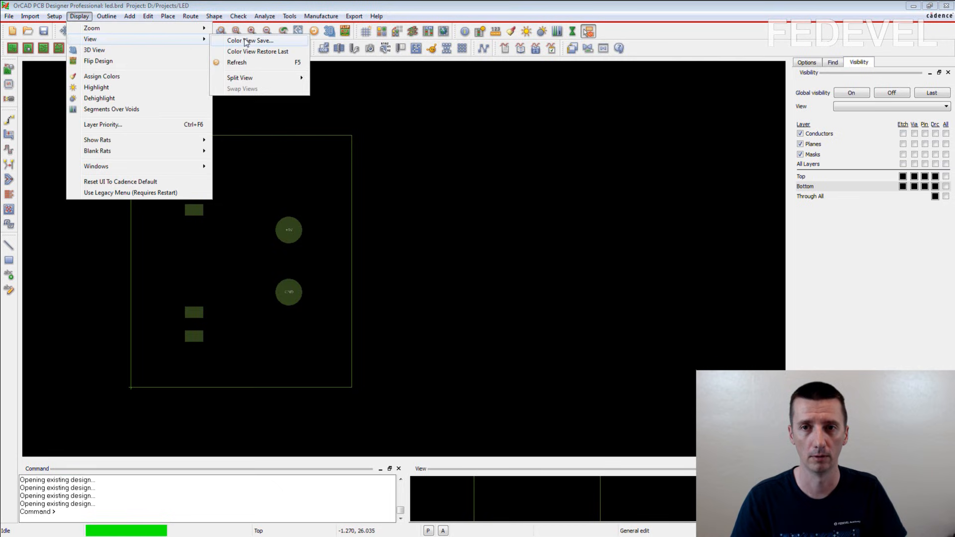
left_click(240, 41)
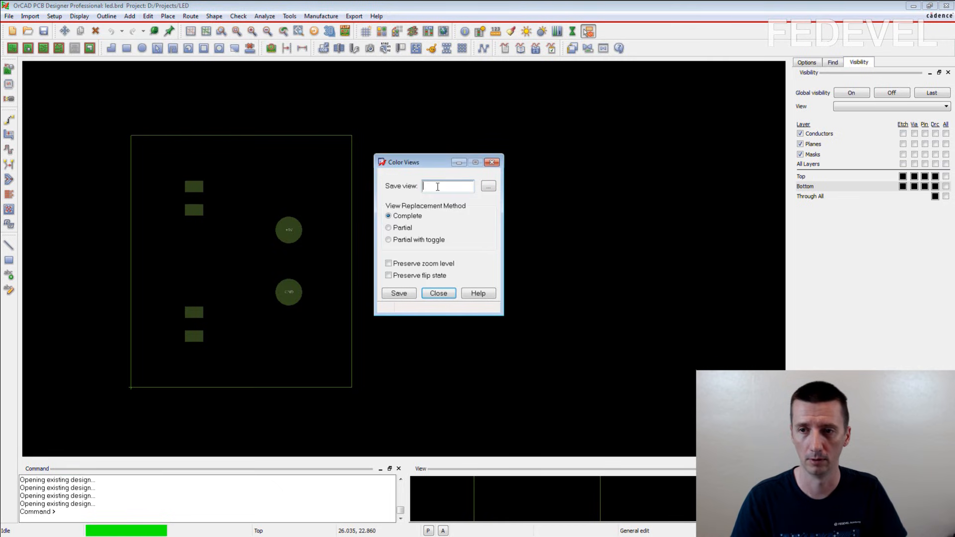
type("SOLDMASKT")
left_click(399, 293)
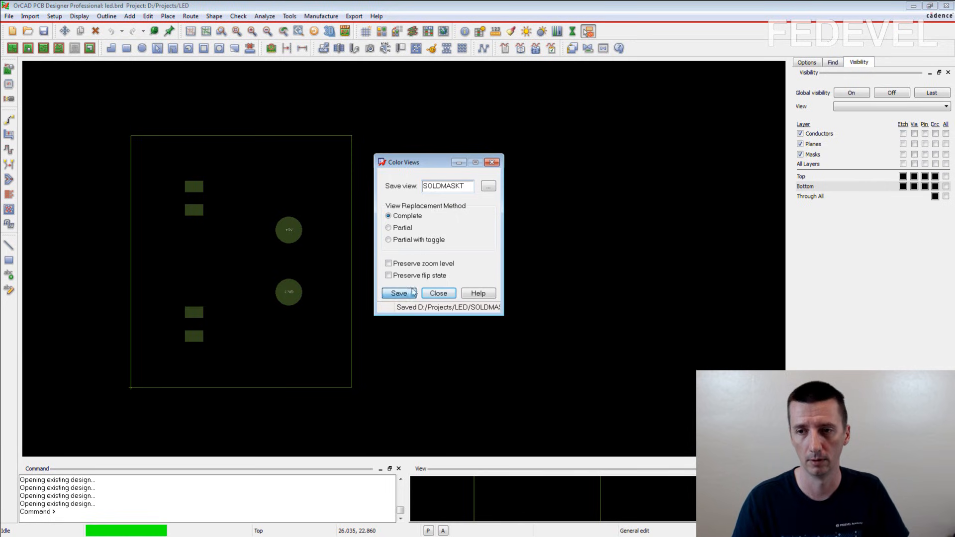
left_click(492, 162)
Hide the Soldermask_Top layer and show Pastemask_Top instead, keeping the board outline on.
left_click(55, 17)
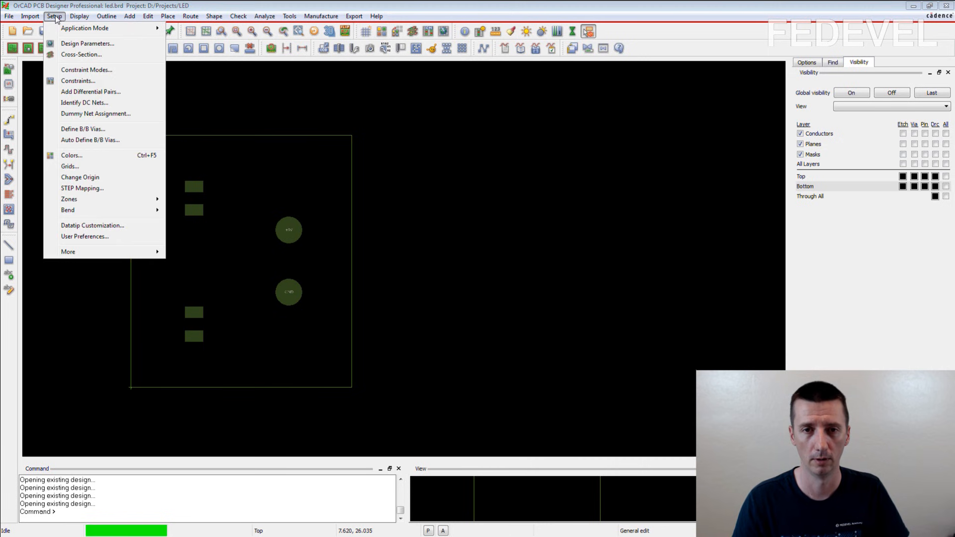
left_click(88, 158)
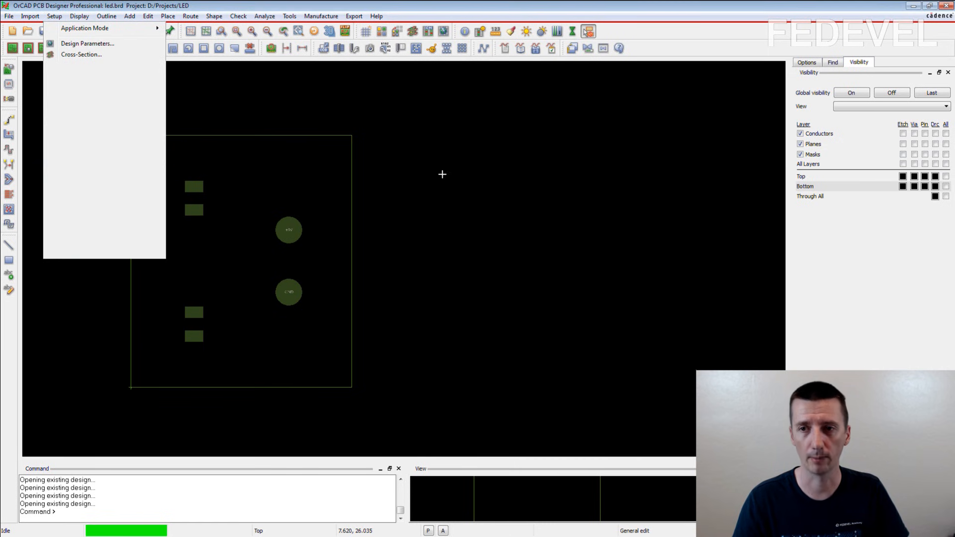
left_click(530, 153)
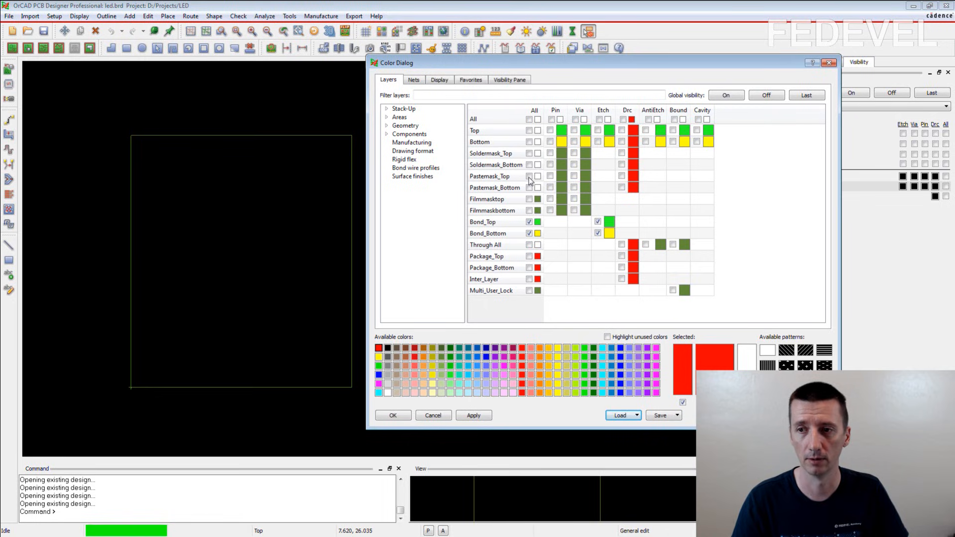
left_click(530, 177)
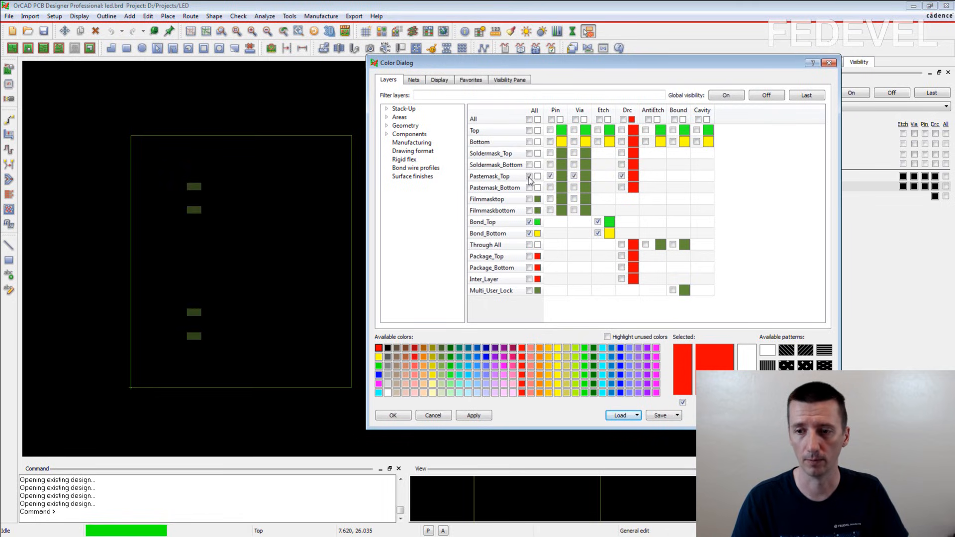
left_click(392, 416)
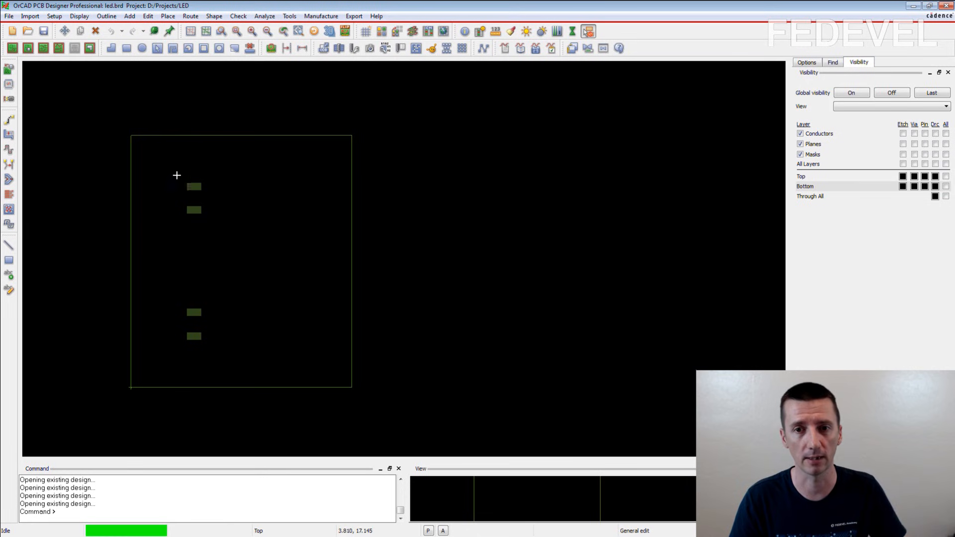
mouse_move(193, 185)
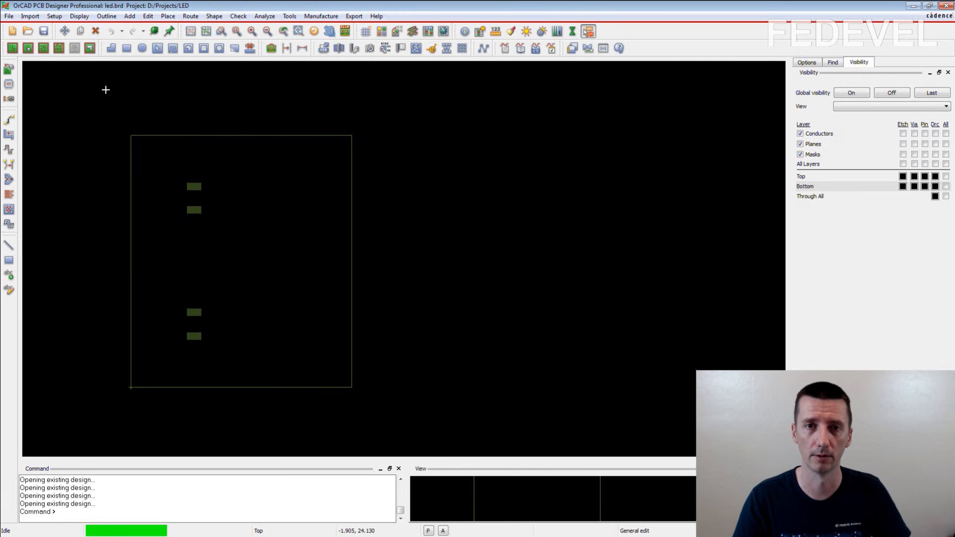
Save the top paste mask display as a colour view named PASTEMASKT.
left_click(79, 16)
mouse_move(88, 39)
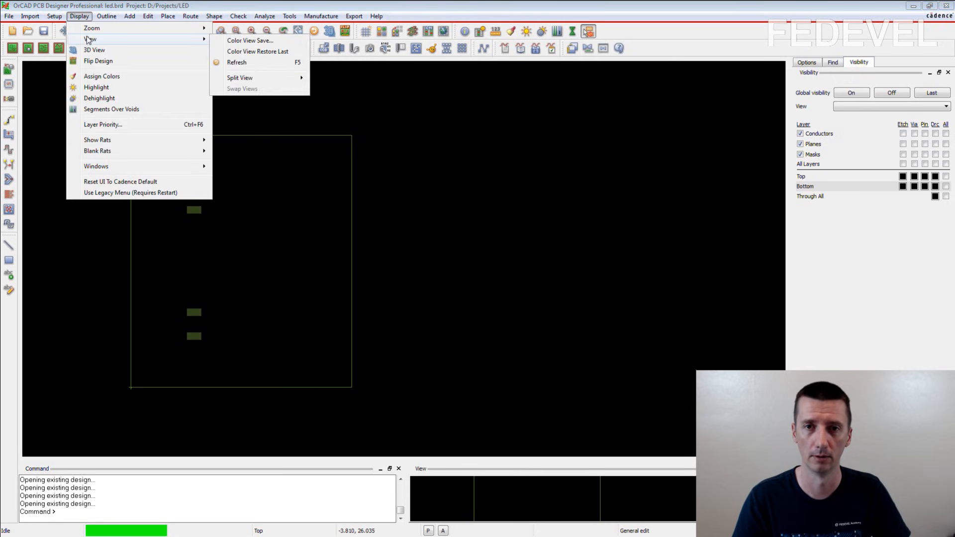
left_click(234, 41)
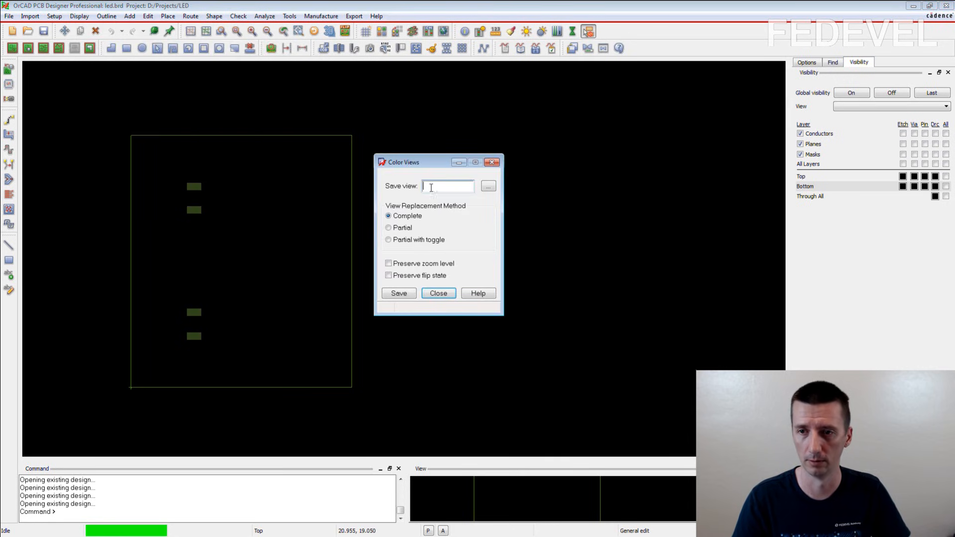
type("P")
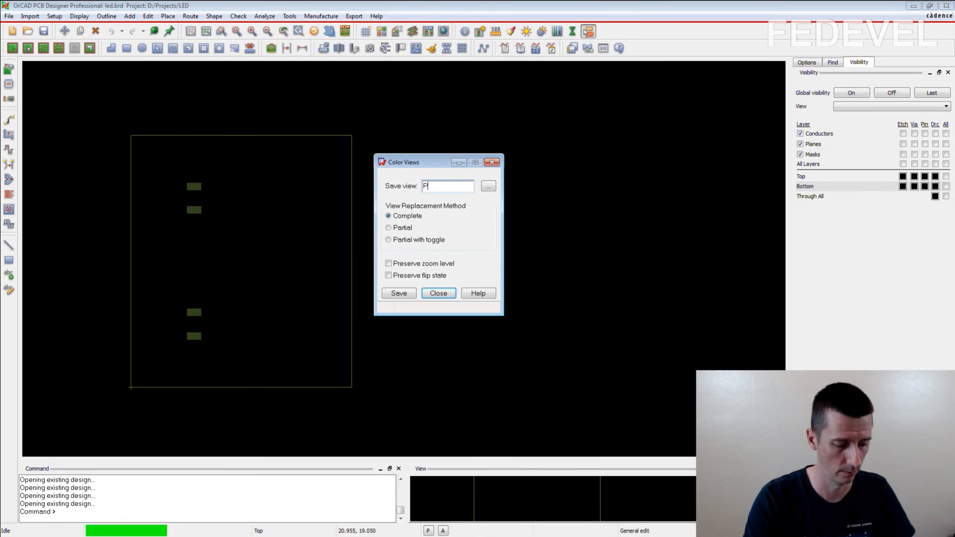
type("ASTEMASKLAY")
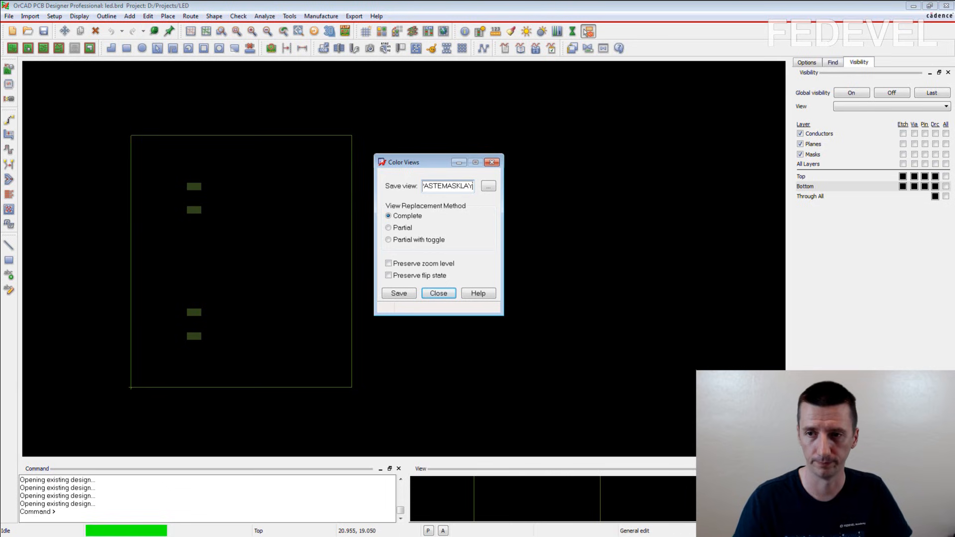
key("BackSpace")
key("BackSpace")
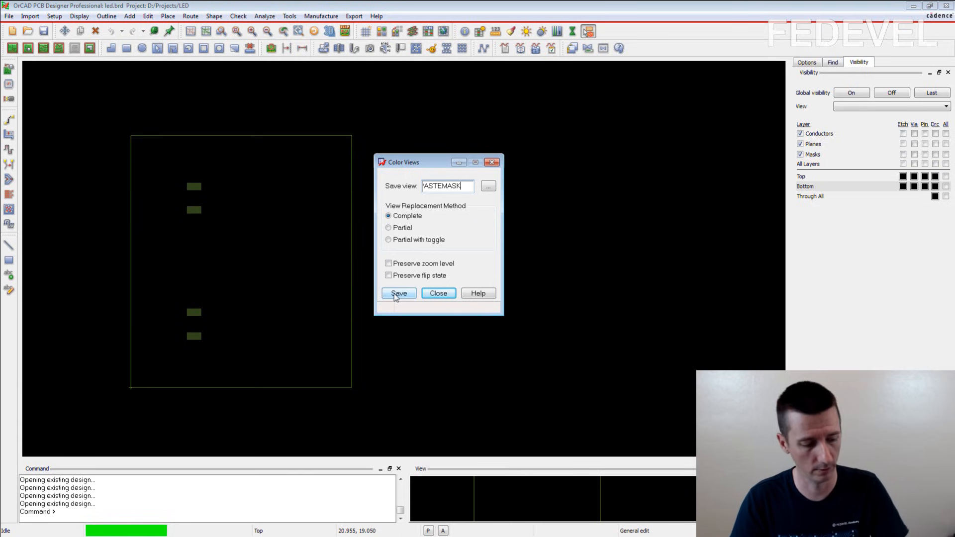
key("BackSpace")
type("T")
left_click(398, 294)
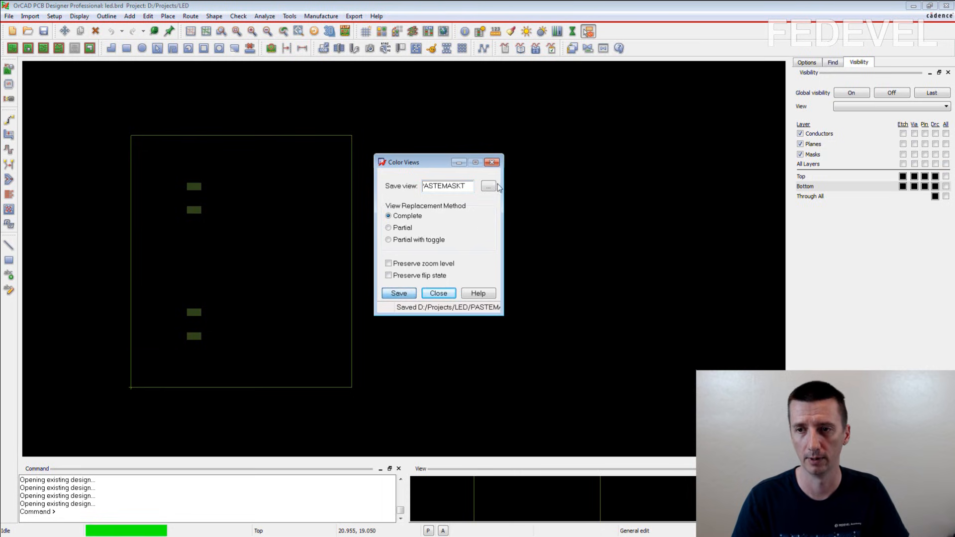
left_click(492, 162)
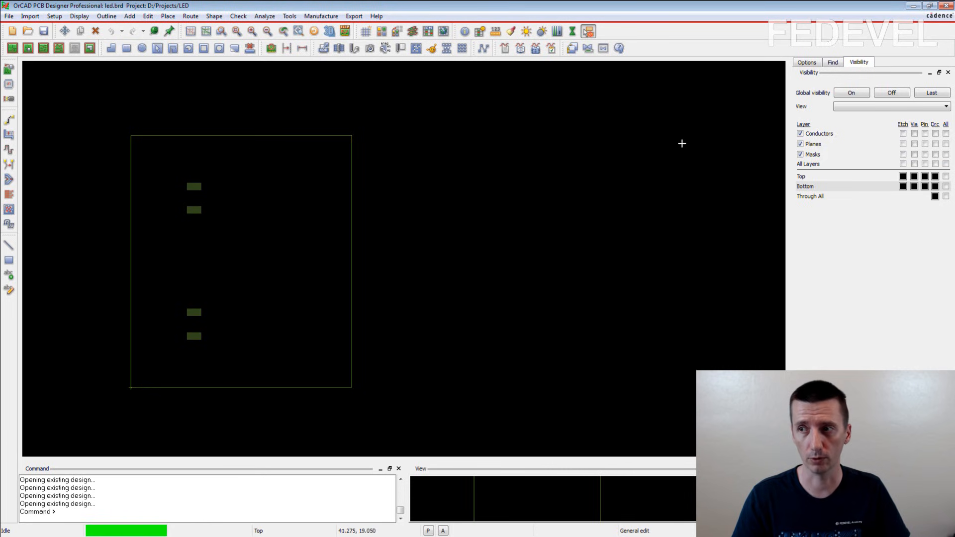
Load the saved colour views TOPL, SILKT and BOTL one after another to check them.
left_click(846, 107)
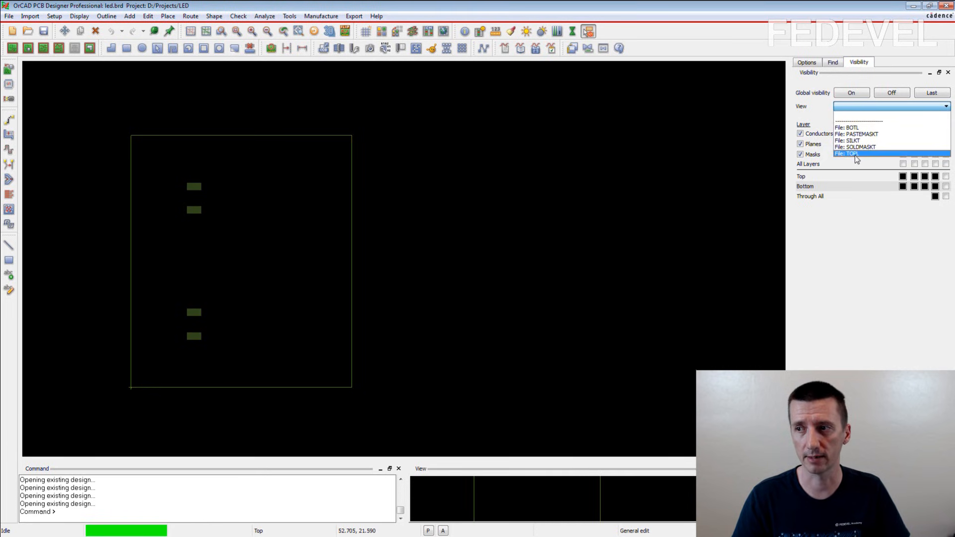
left_click(856, 154)
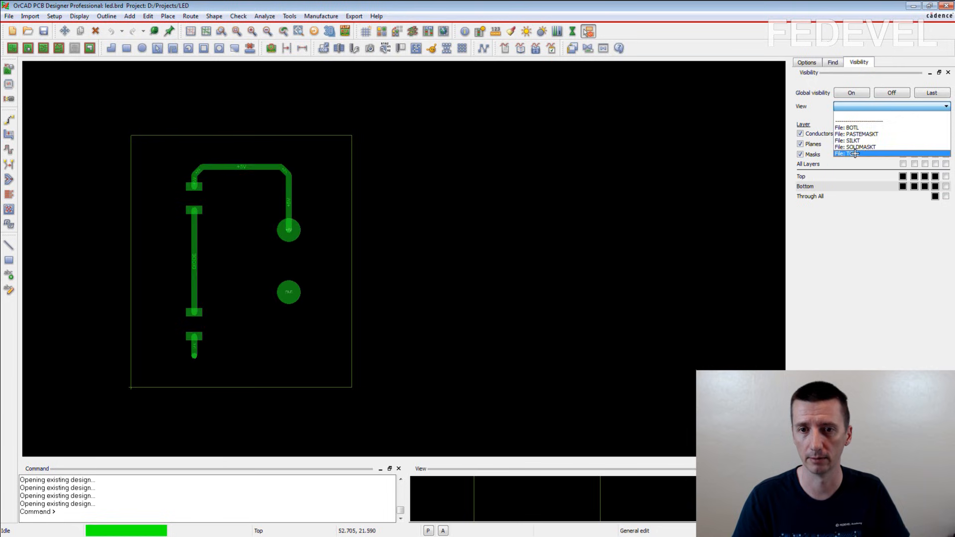
left_click(858, 108)
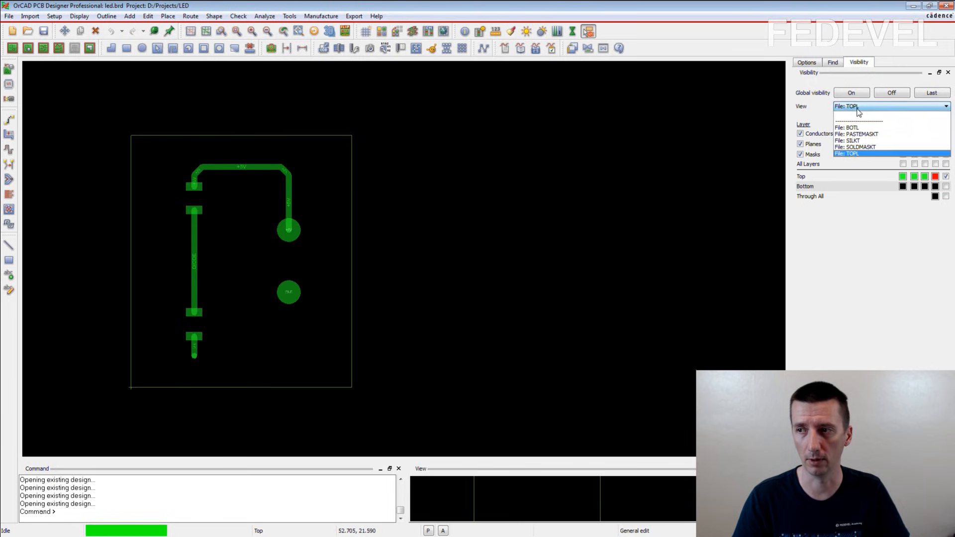
left_click(859, 141)
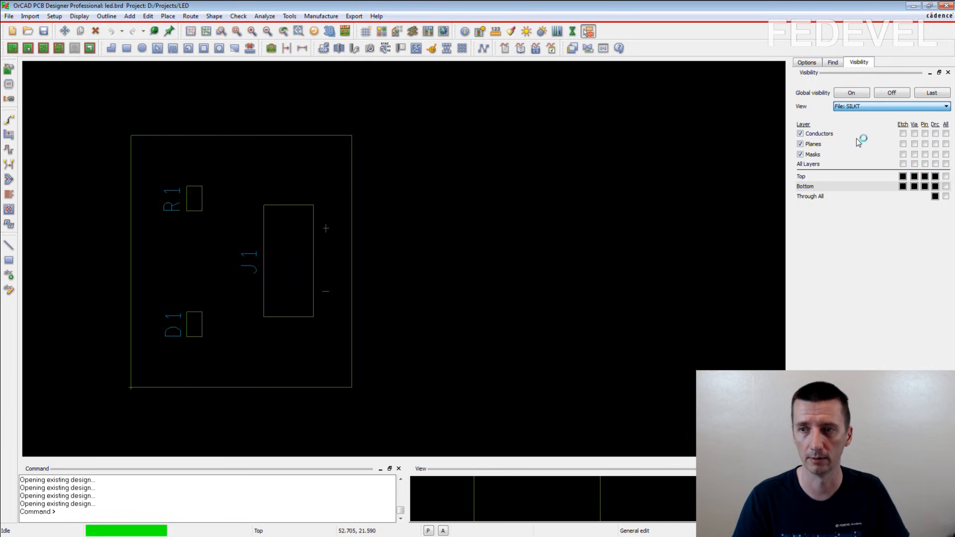
left_click(857, 108)
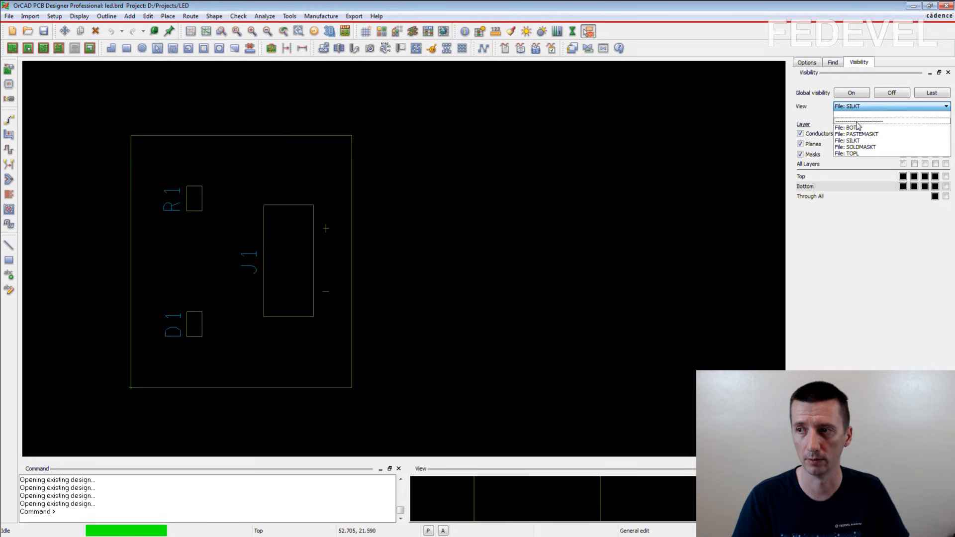
left_click(858, 128)
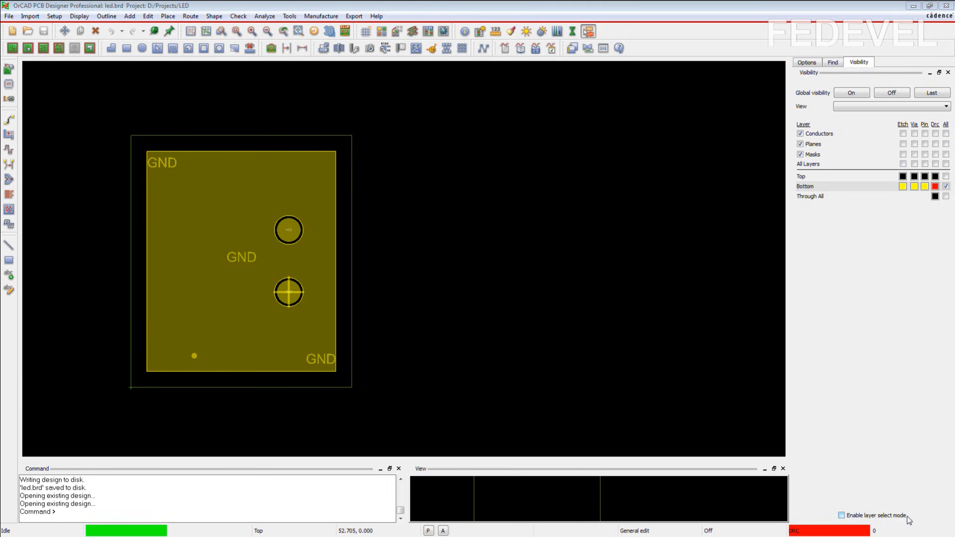
Enable layer select mode and switch the display back and forth between the Bottom and Top layers.
left_click(842, 516)
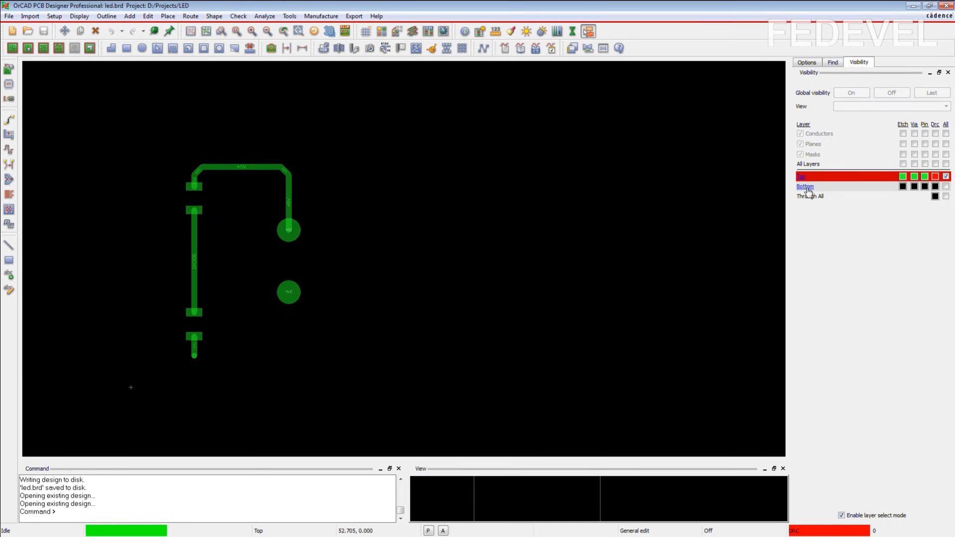
left_click(805, 187)
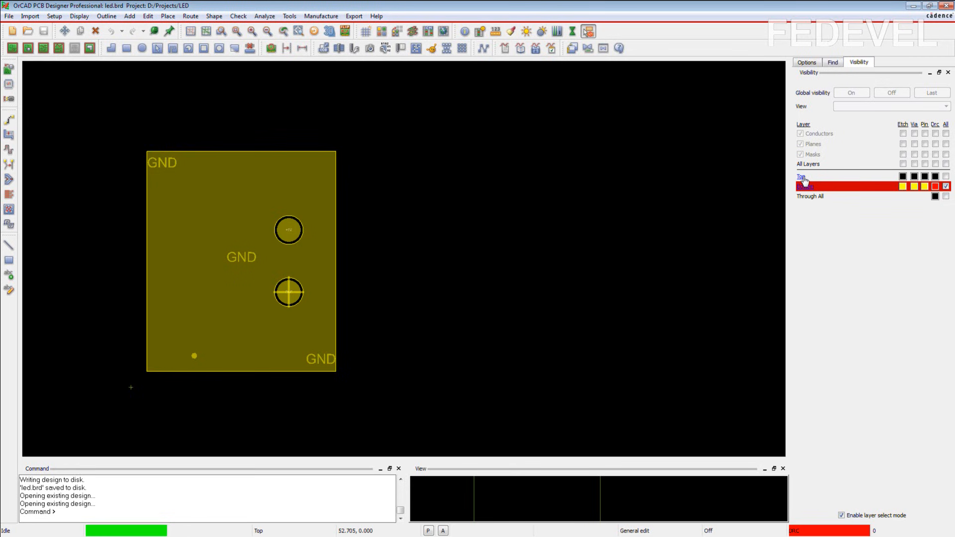
left_click(801, 177)
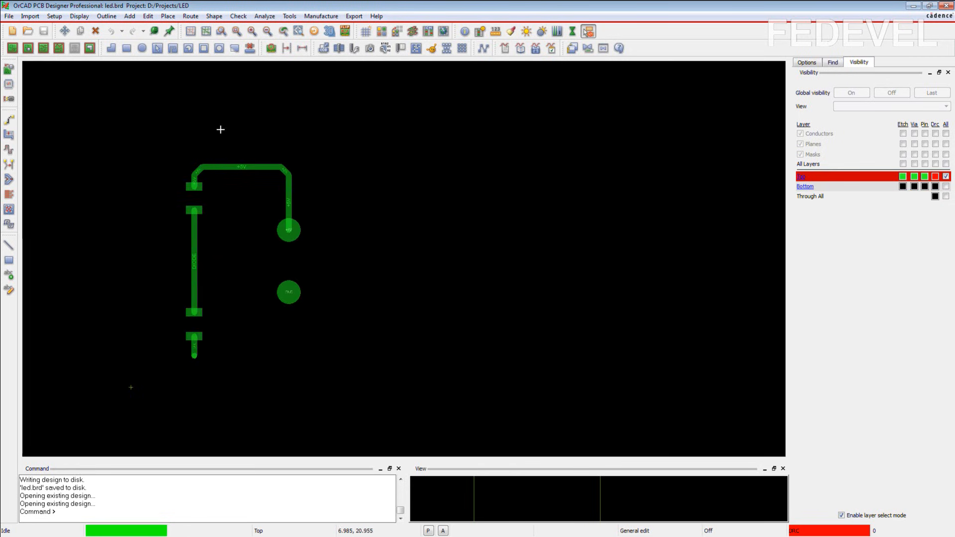
left_click(805, 187)
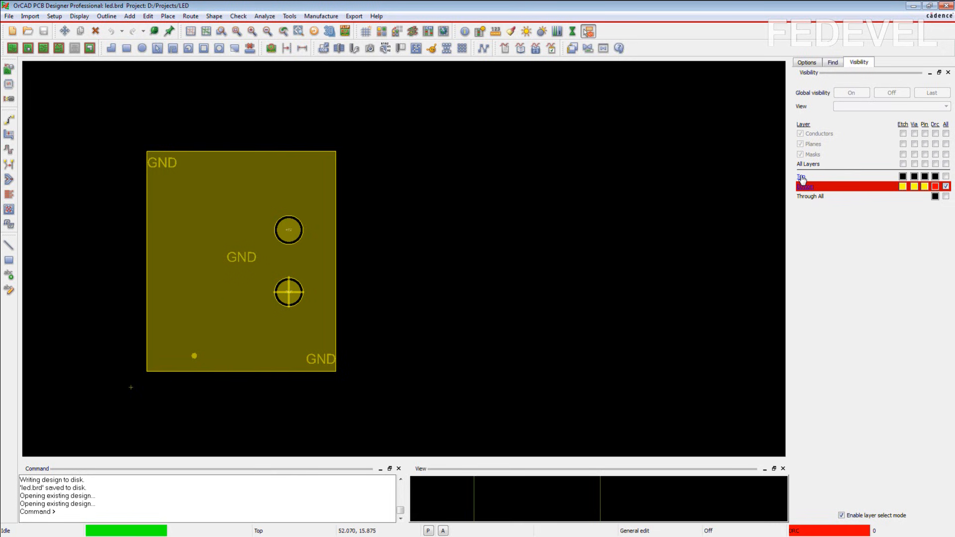
left_click(801, 177)
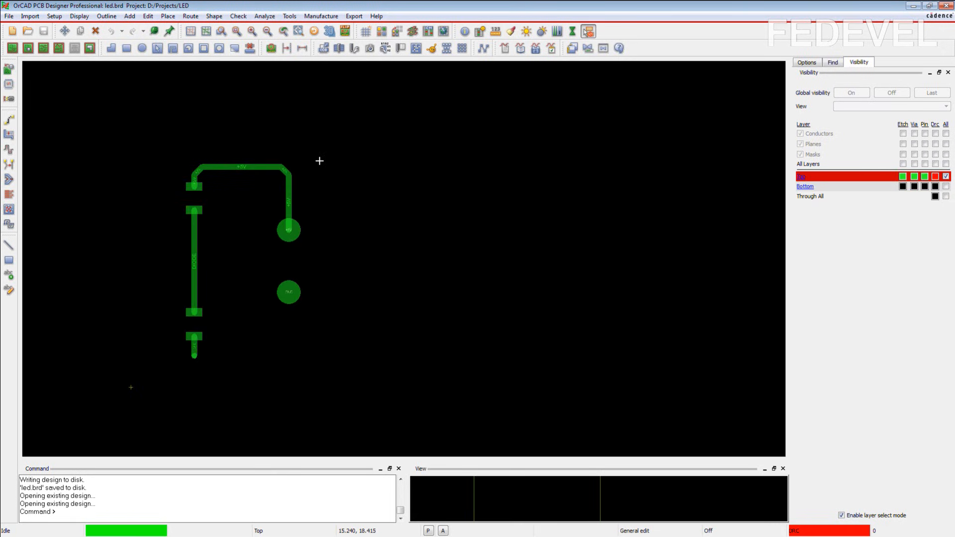
Turn off layer select mode, and show all items of the Top layer instead of the Bottom layer.
left_click(841, 515)
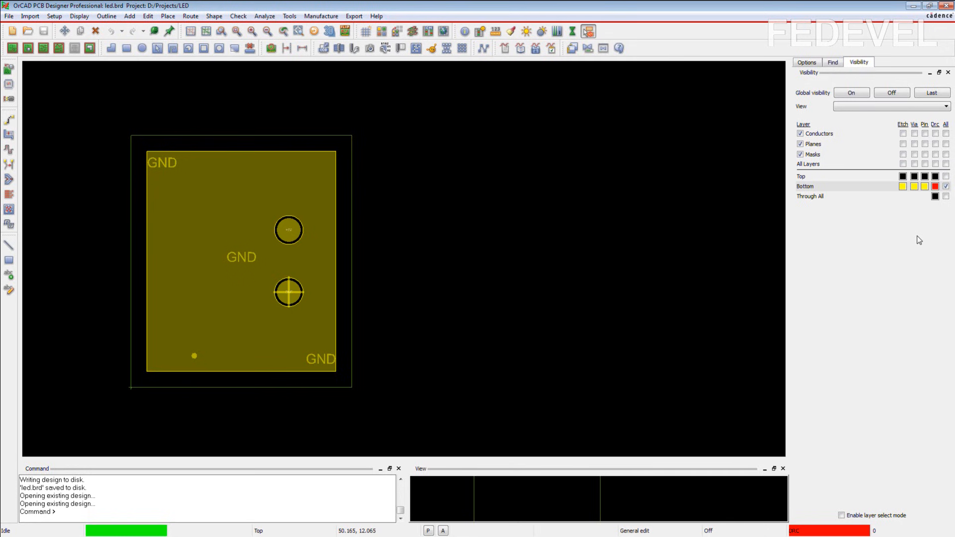
left_click(946, 186)
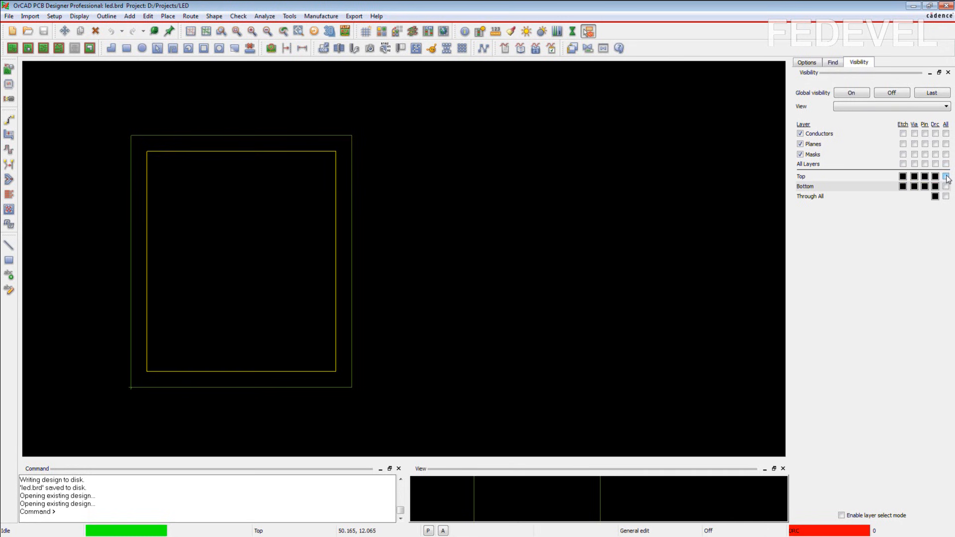
left_click(945, 176)
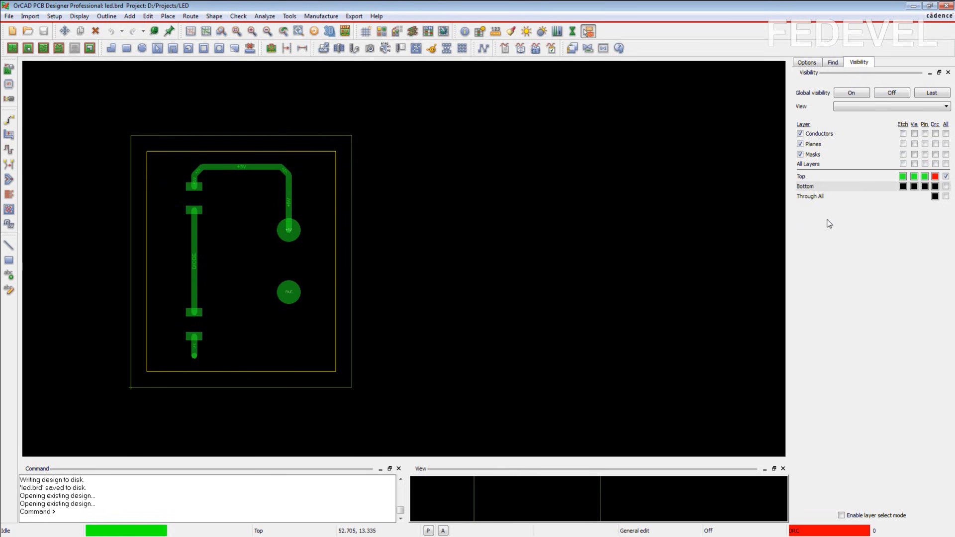
Add the package geometry Silkscreen_Top subclass to the layer visibility list through the colour settings.
left_click(56, 17)
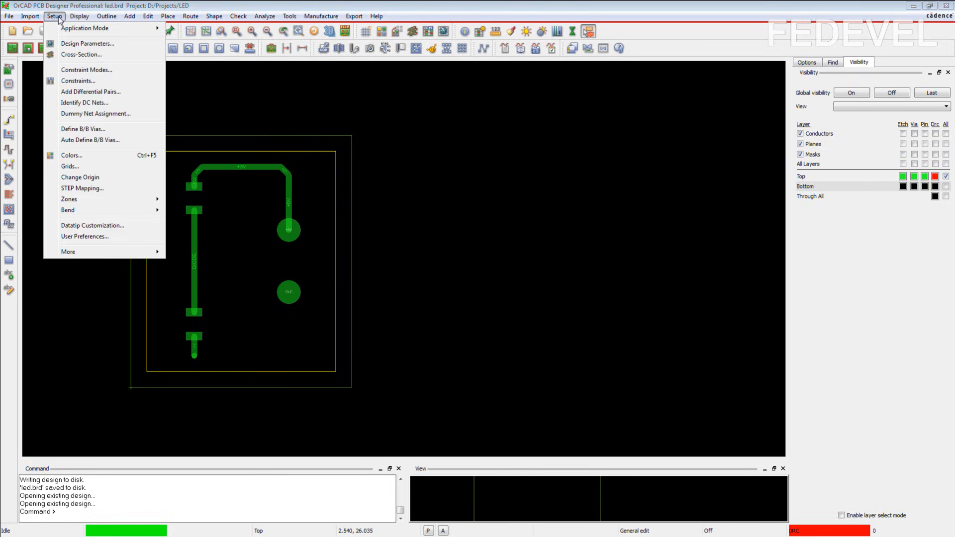
left_click(71, 154)
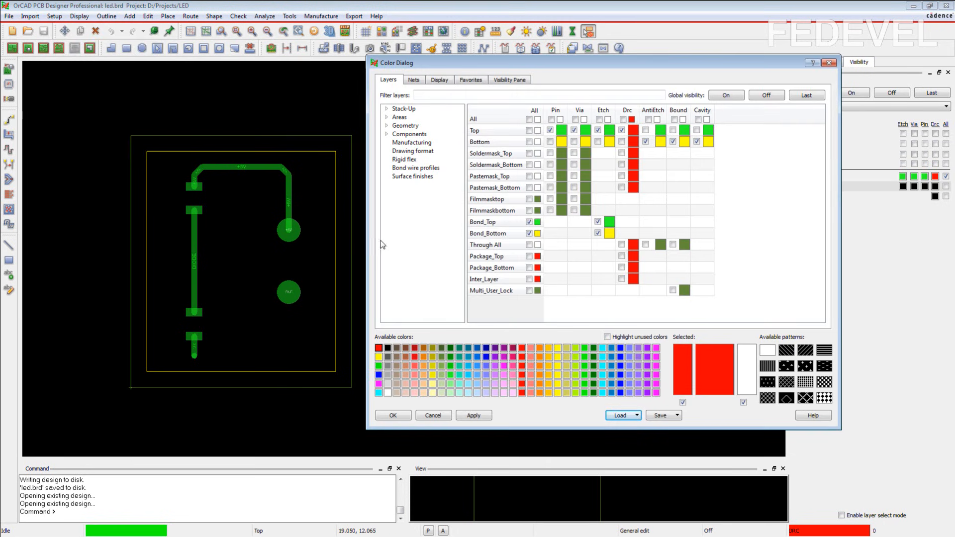
left_click(406, 126)
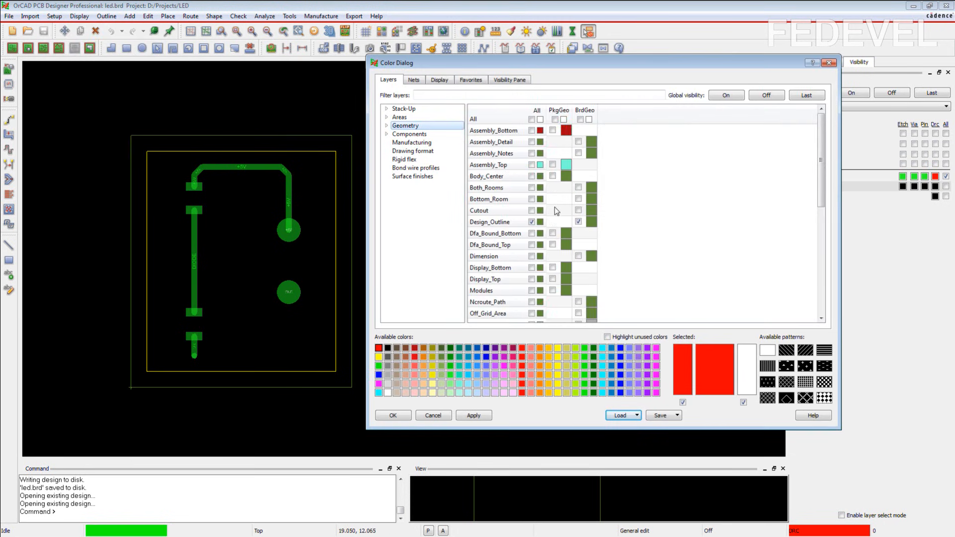
scroll(559, 221, "down", 5)
scroll(559, 223, "down", 1)
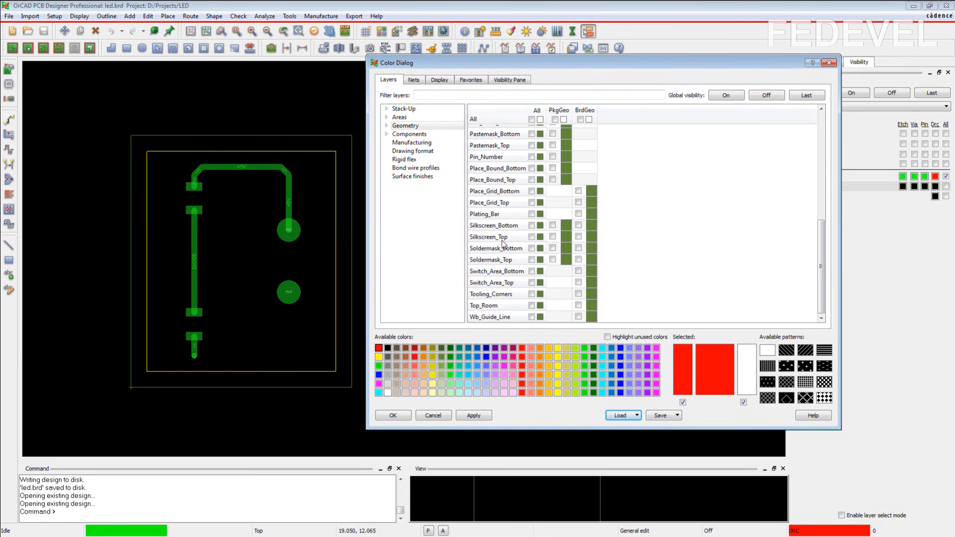
right_click(564, 235)
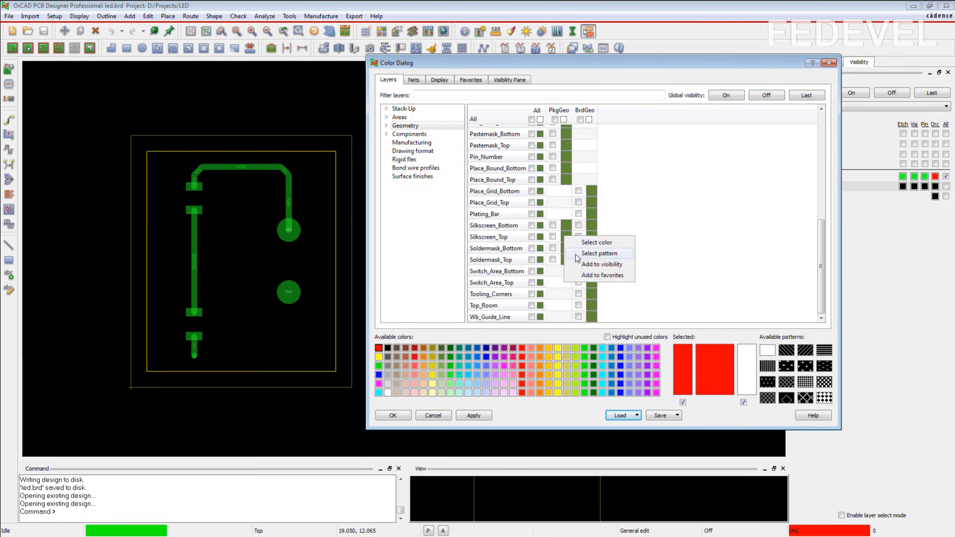
left_click(578, 267)
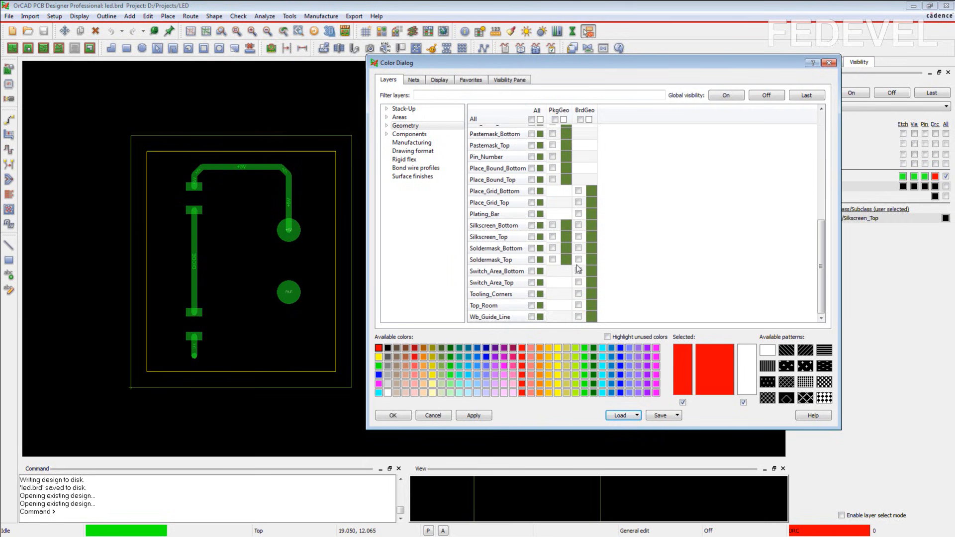
left_click(392, 416)
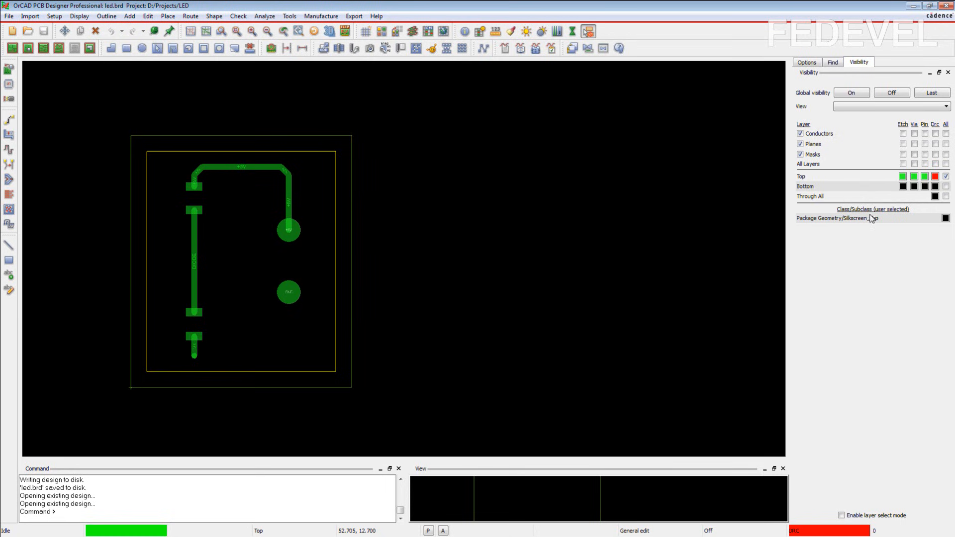
Toggle the package geometry Silkscreen_Top subclass on and off, leaving it shown over the Top layer.
left_click(945, 218)
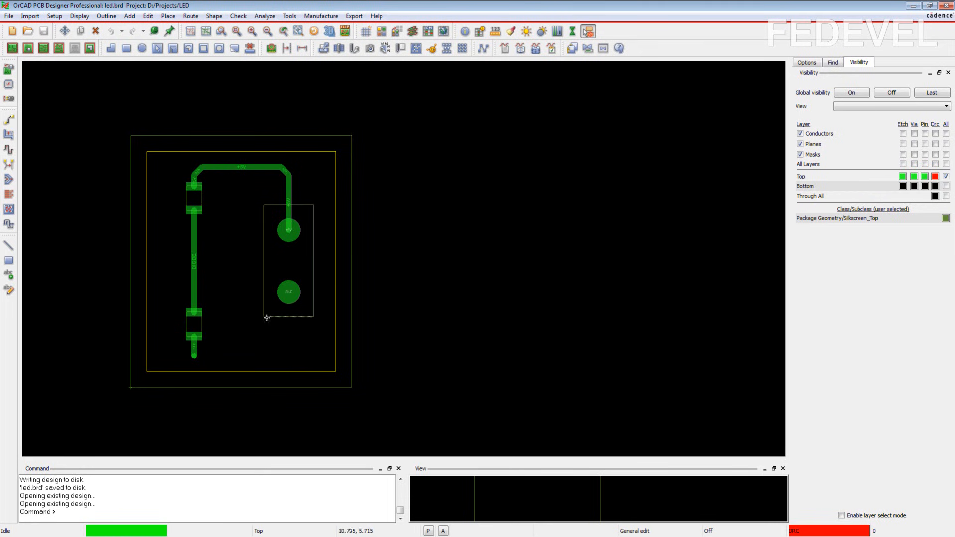
left_click(945, 219)
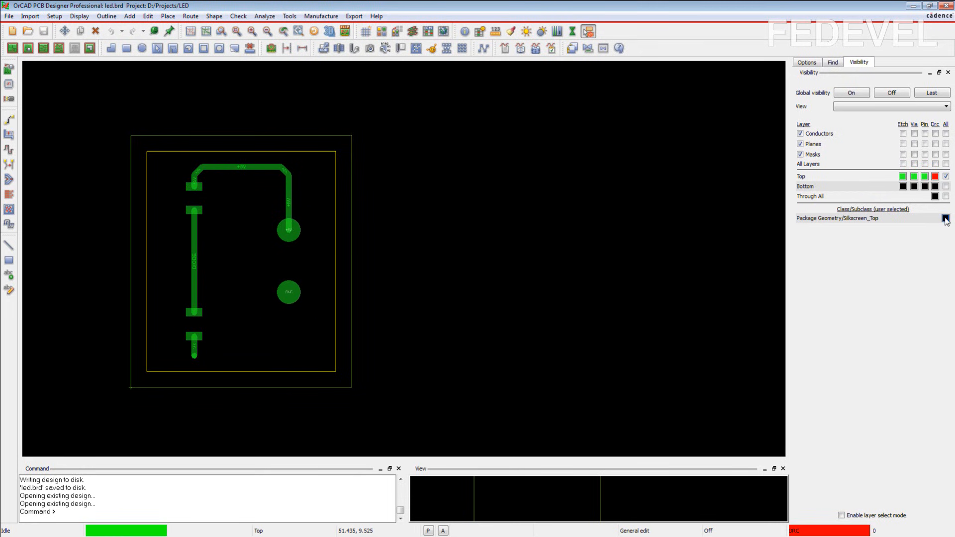
left_click(945, 218)
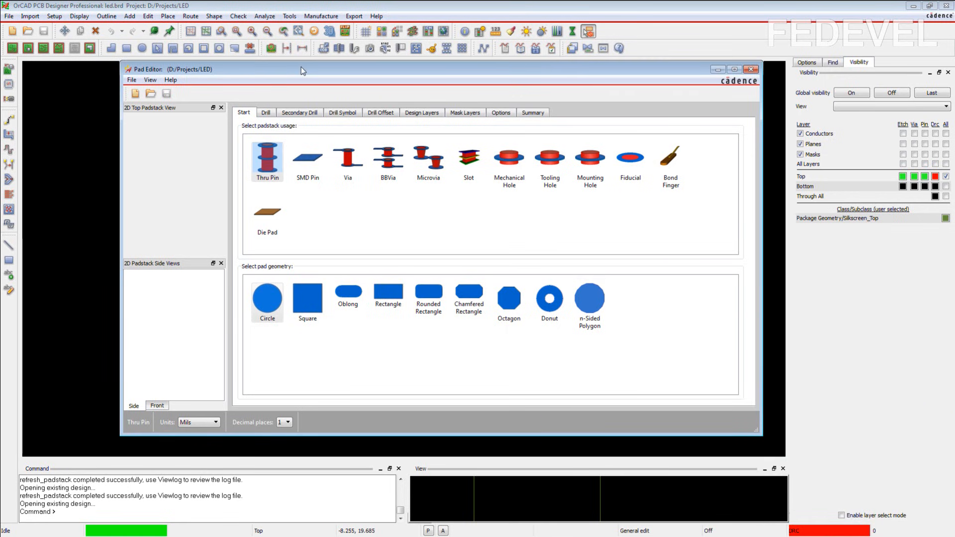
Open the recent smd_pin.pad padstack in the Pad Editor and examine its top solder mask, top paste mask and BEGIN LAYER pad sizes.
left_click(131, 80)
mouse_move(151, 190)
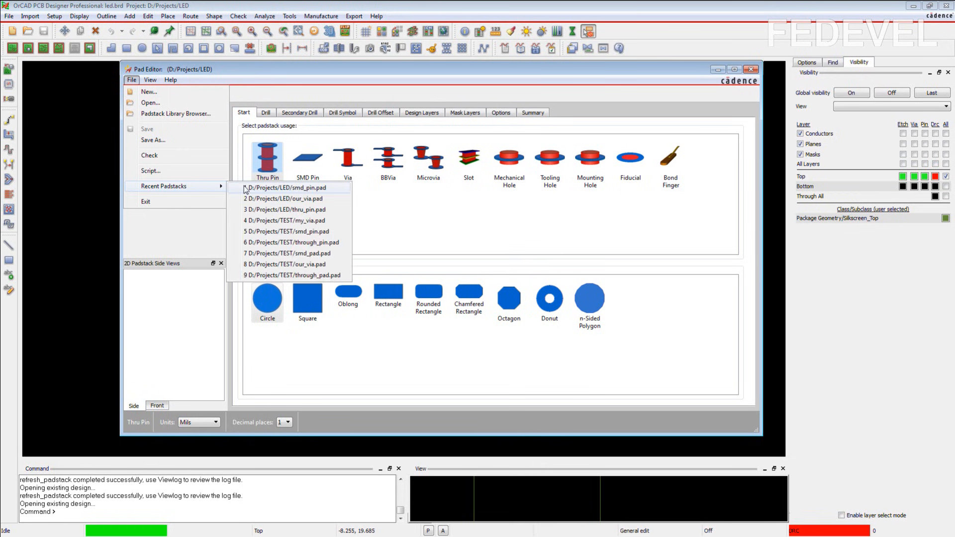
left_click(308, 189)
left_click(465, 113)
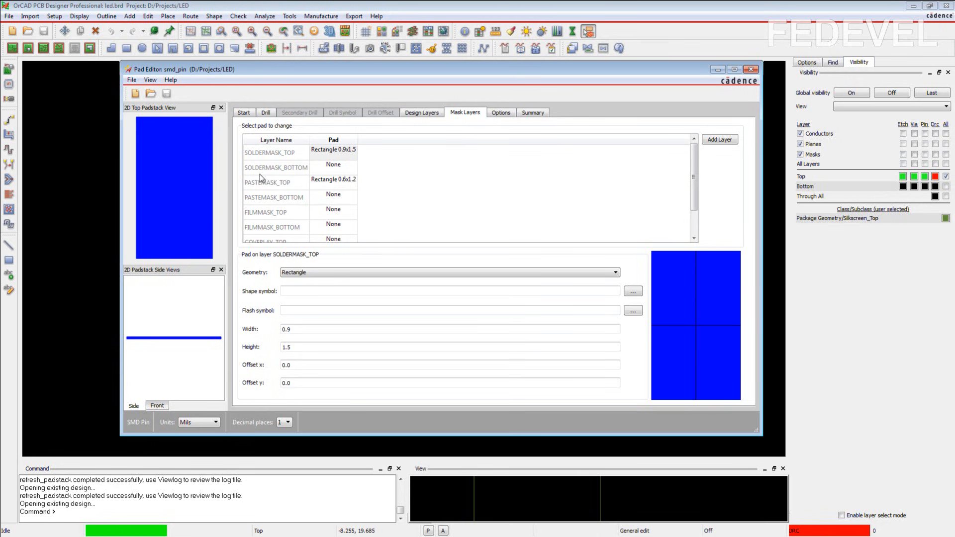
left_click(328, 182)
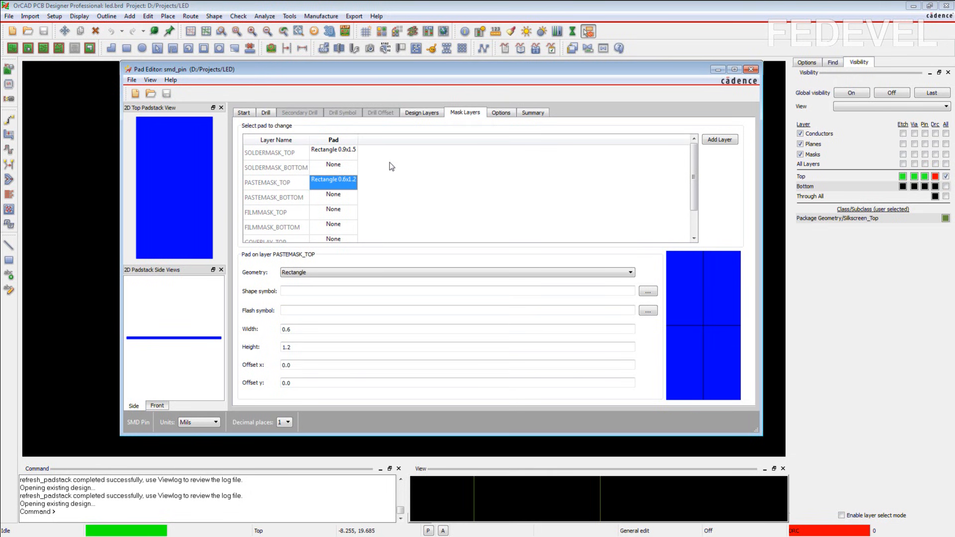
left_click(421, 112)
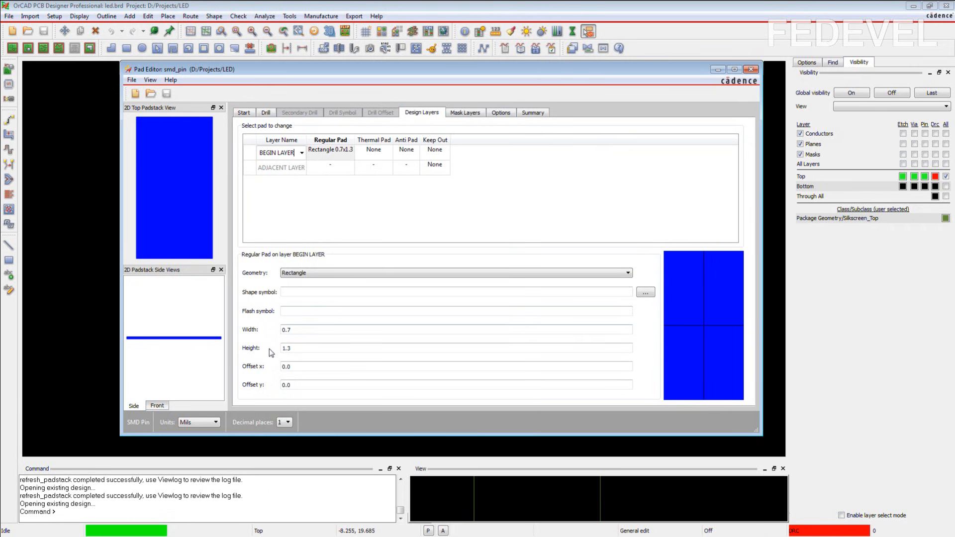
Set the PASTEMASK_TOP pad to width 0.7 and height 1.3, and save the smd_pin padstack.
left_click(465, 113)
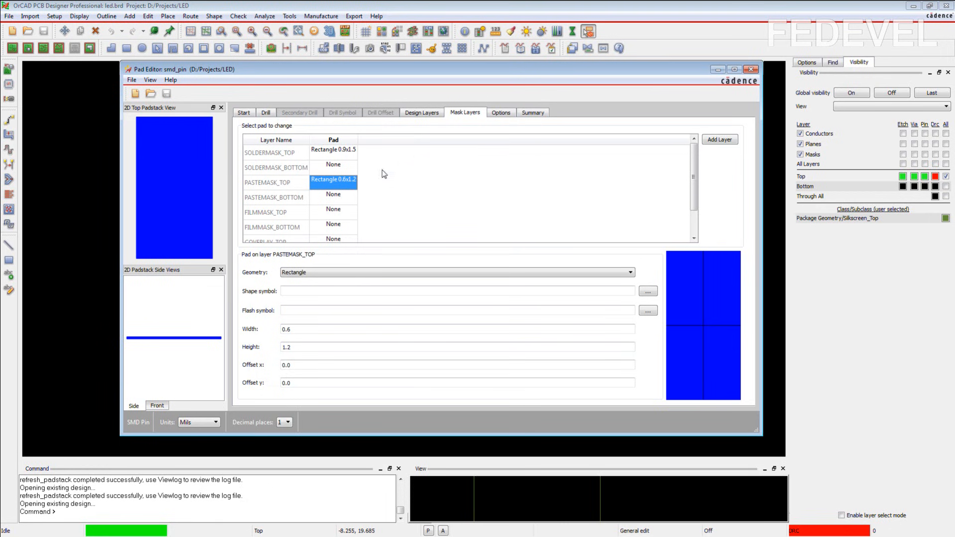
left_click(304, 331)
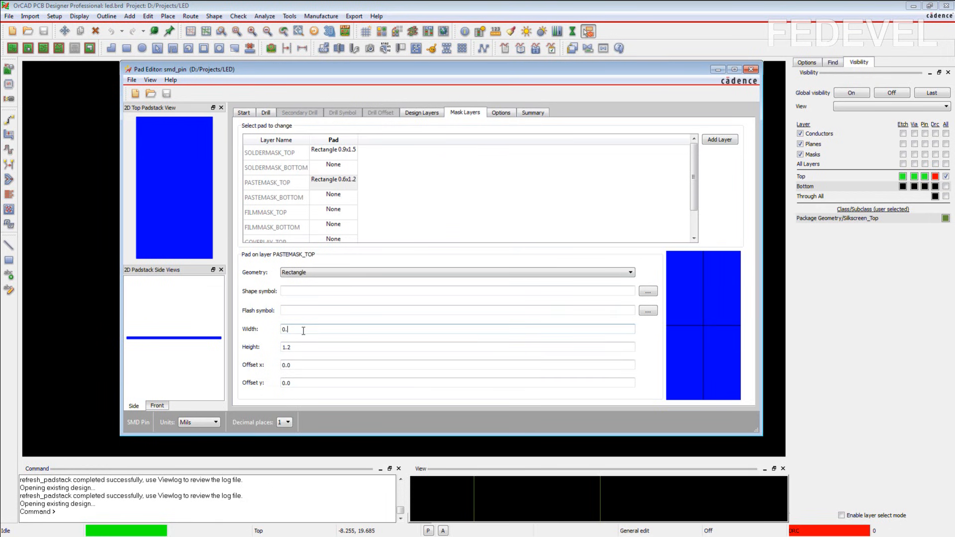
type("7")
left_click(308, 349)
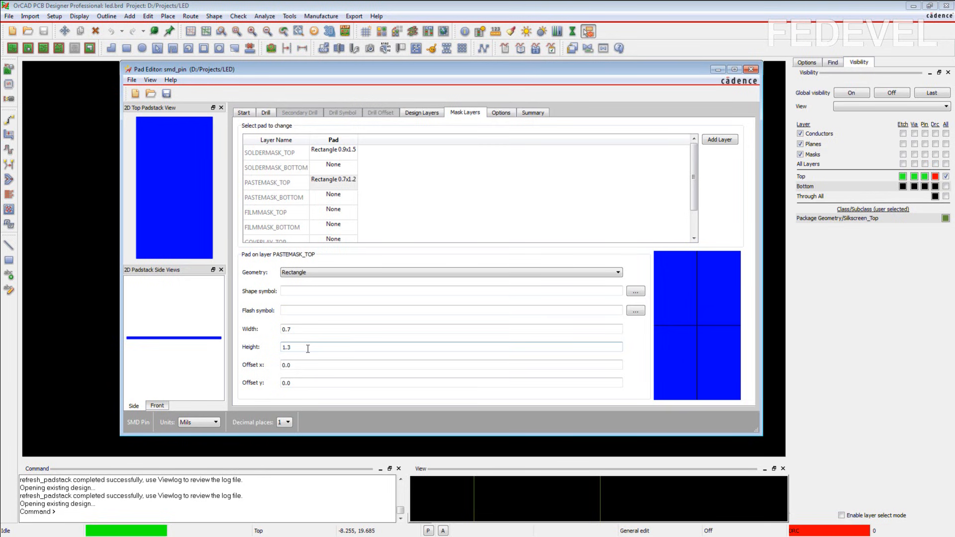
left_click(300, 329)
left_click(298, 346)
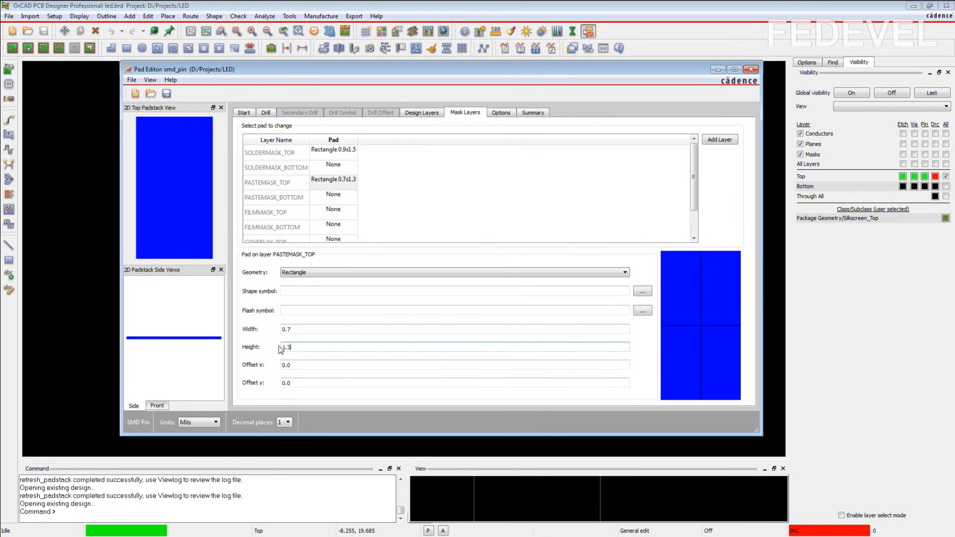
left_click(167, 94)
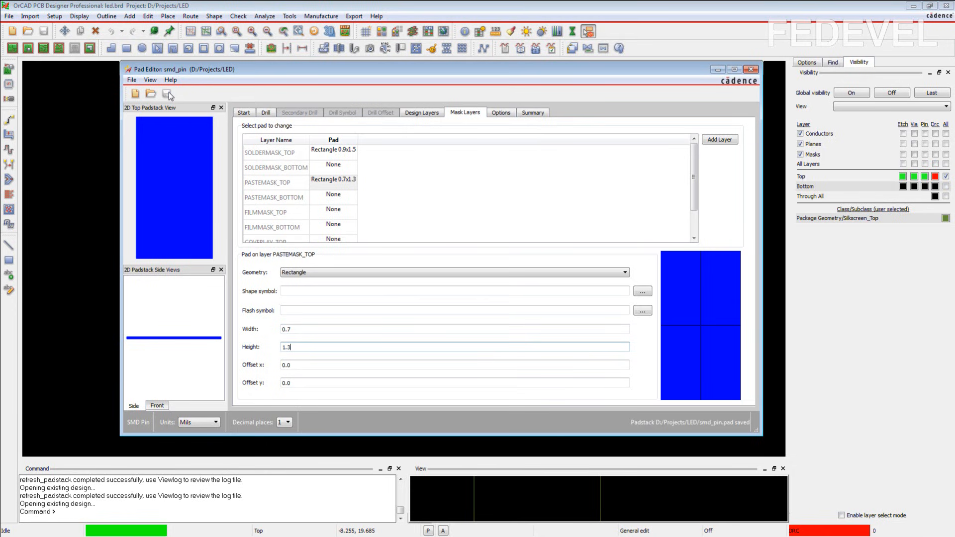
Switch to OrCAD PCB Designer and open the recent resistor.dra footprint drawing.
left_click(188, 7)
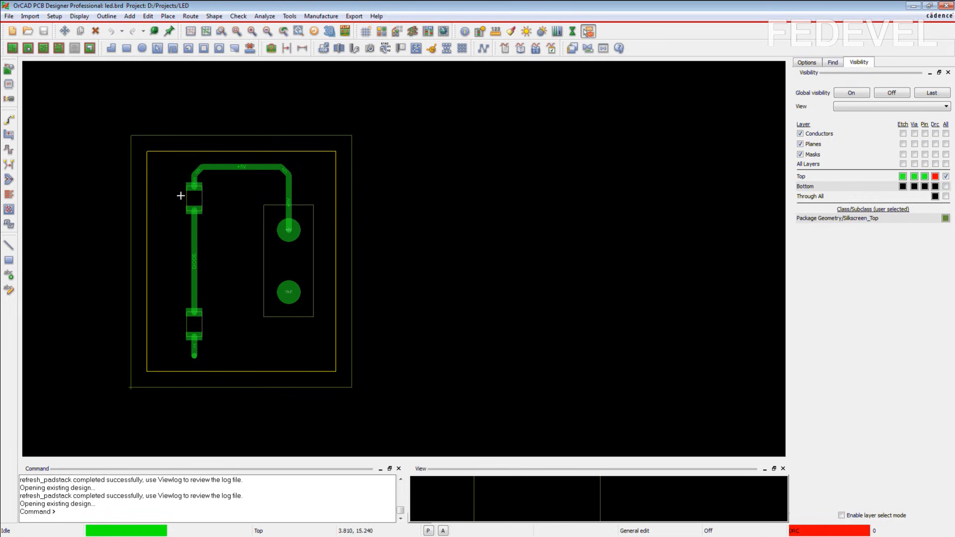
left_click(289, 16)
mouse_move(298, 28)
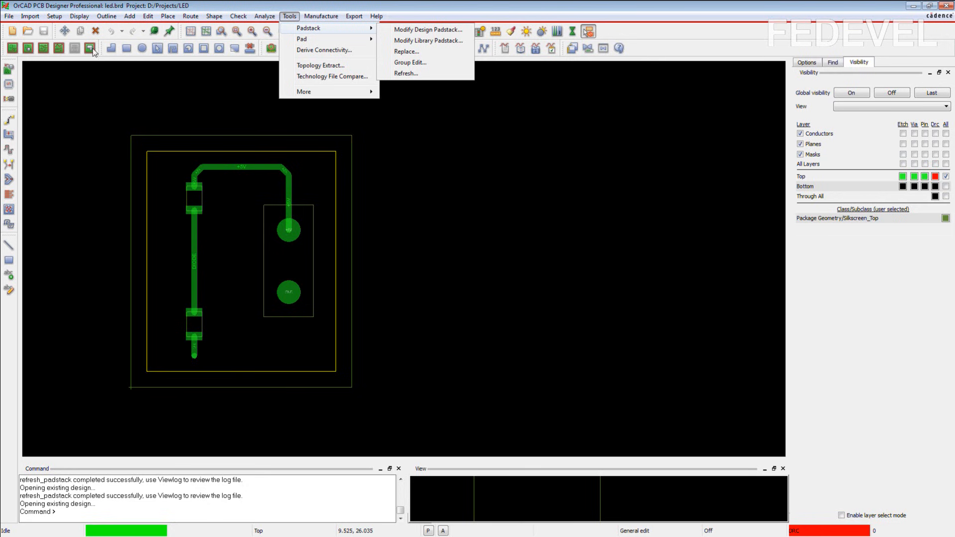
left_click(9, 16)
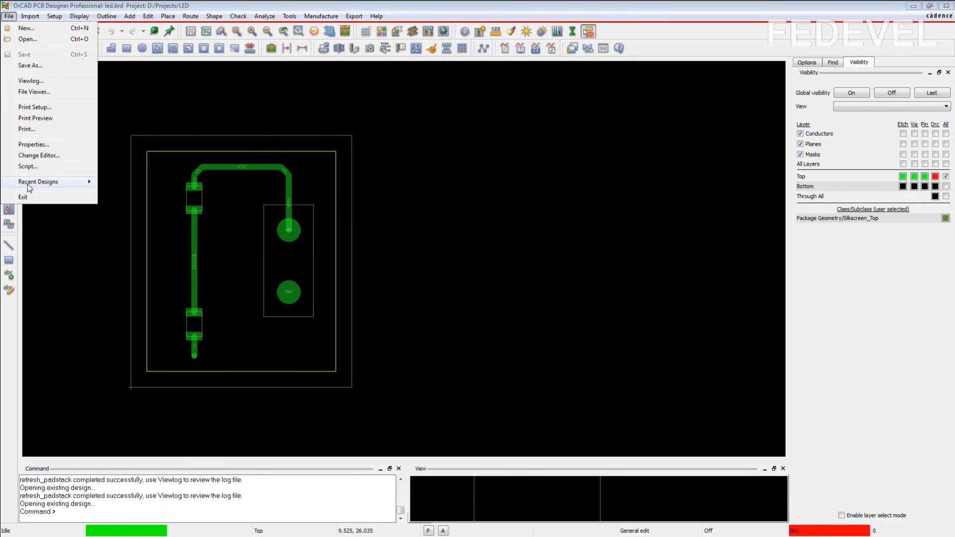
mouse_move(28, 183)
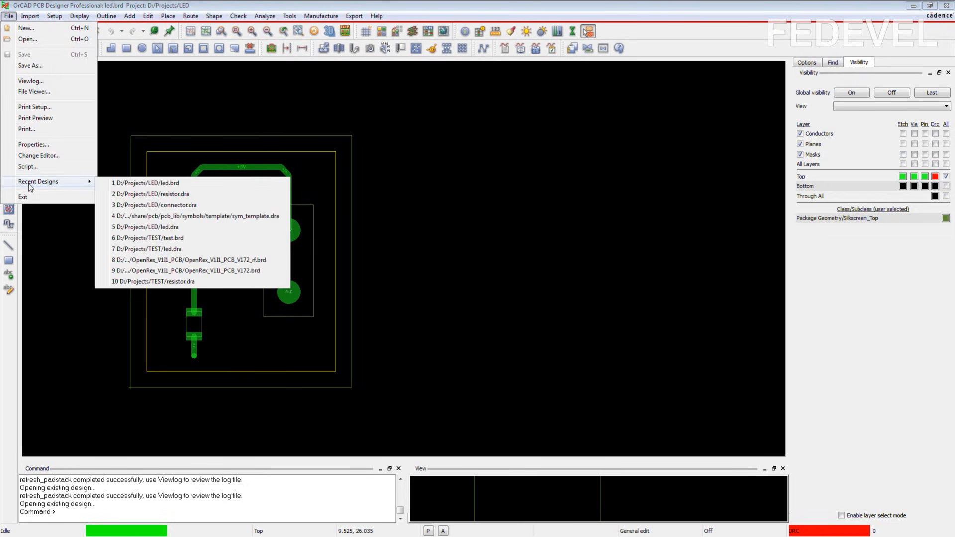
left_click(189, 195)
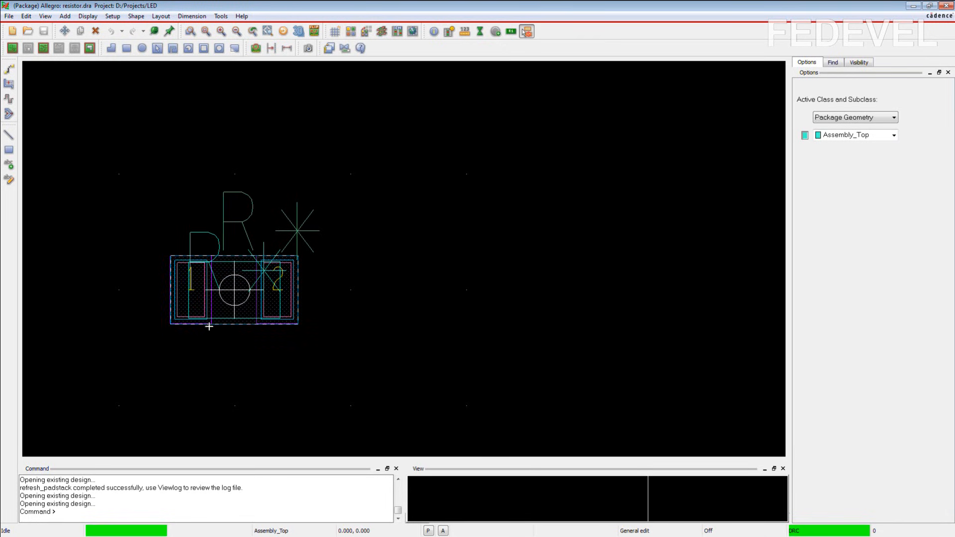
Refresh all padstacks in the resistor footprint and close the refresh dialog.
scroll(208, 326, "up", 1)
scroll(208, 326, "up", 1)
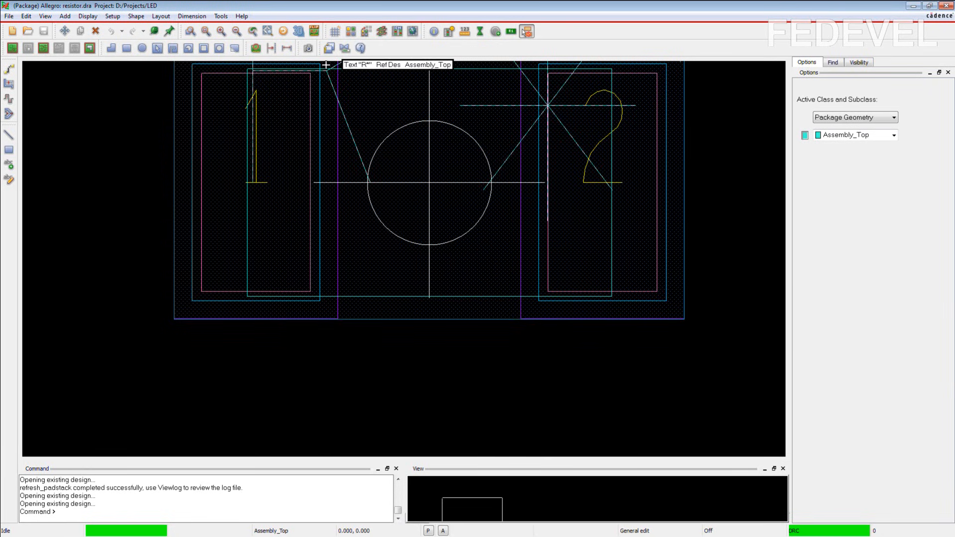
left_click(222, 16)
mouse_move(234, 28)
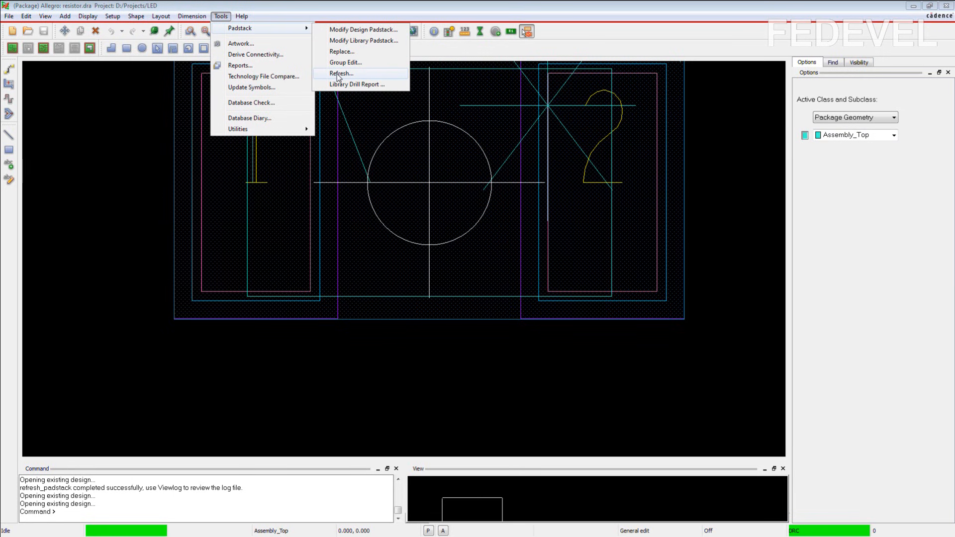
left_click(338, 74)
left_click(34, 137)
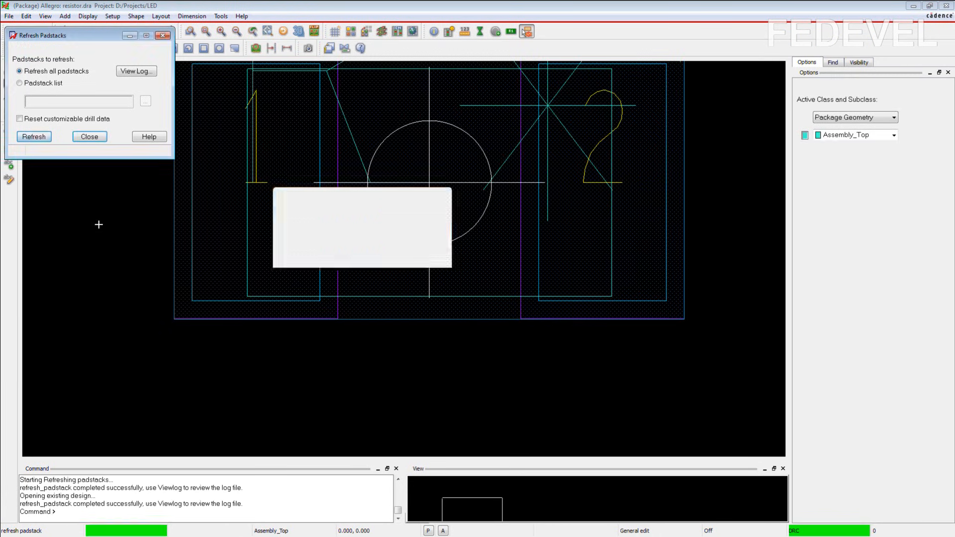
left_click(164, 35)
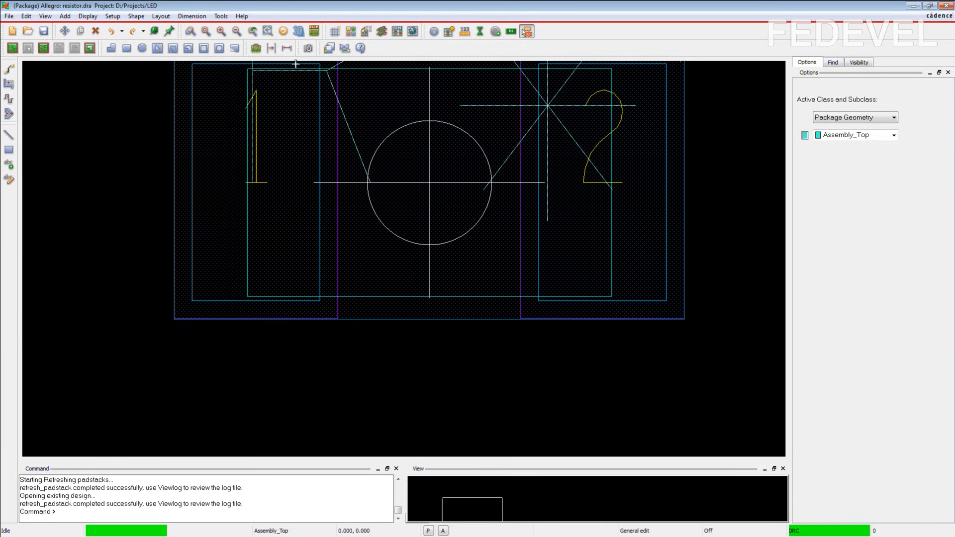
Hide and show the Top layer again to examine the outlines of the resistor footprint's pads.
left_click(864, 63)
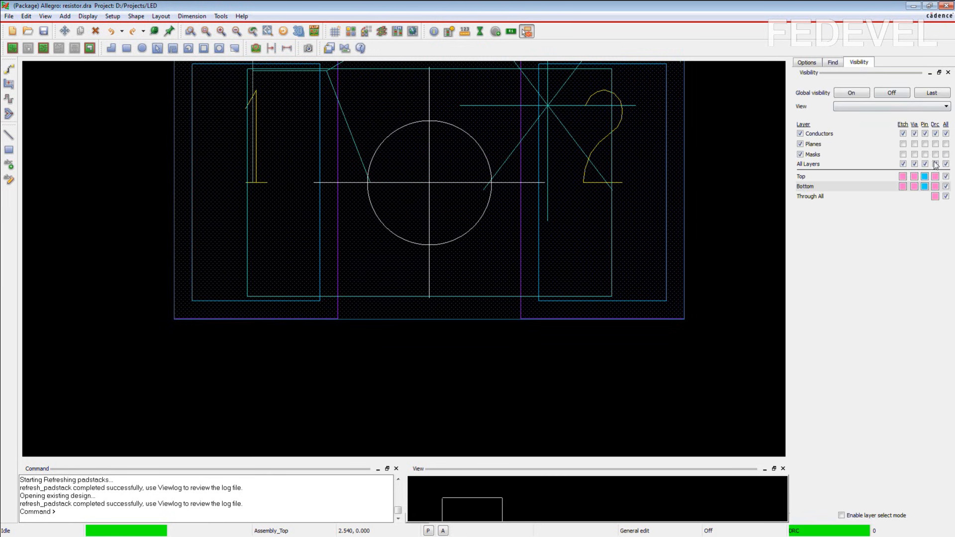
left_click(946, 177)
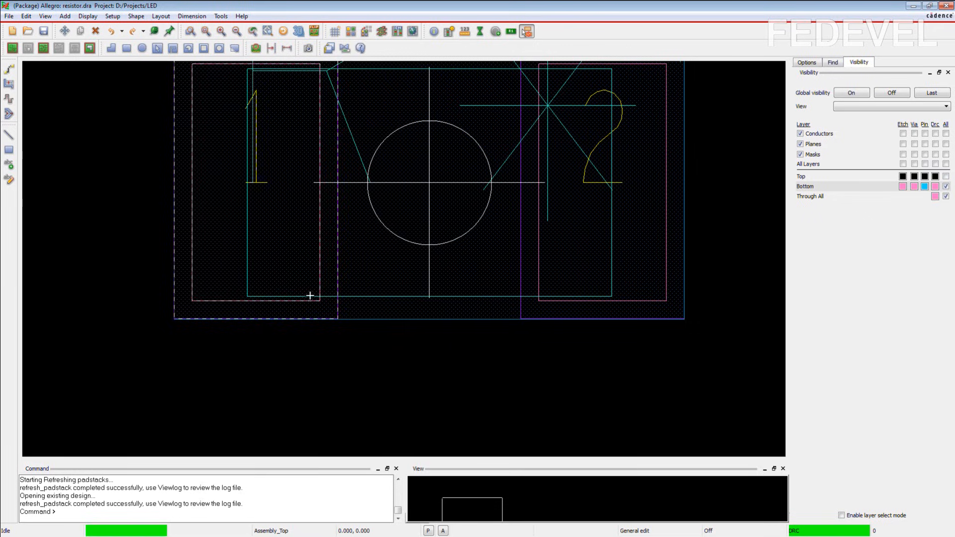
left_click(945, 176)
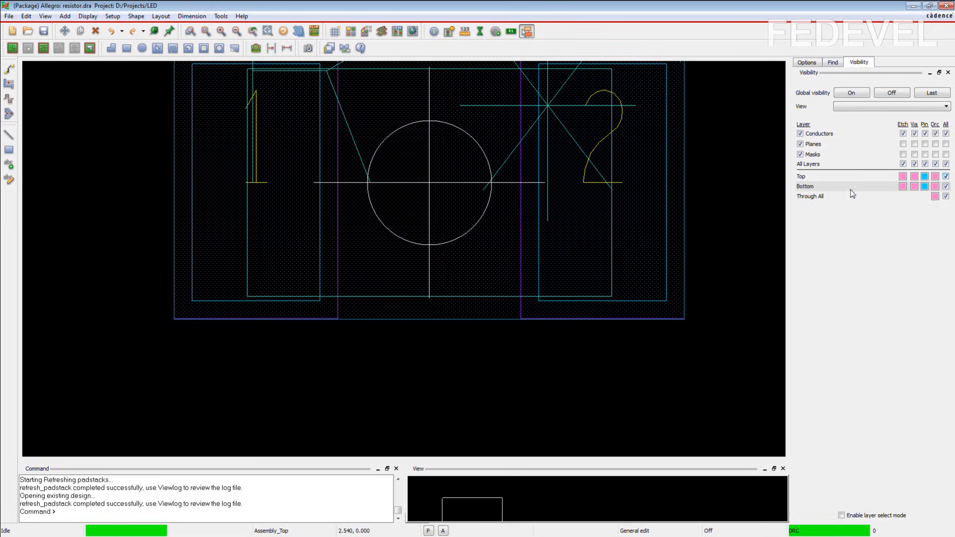
scroll(714, 177, "up", 1)
scroll(709, 173, "down", 2)
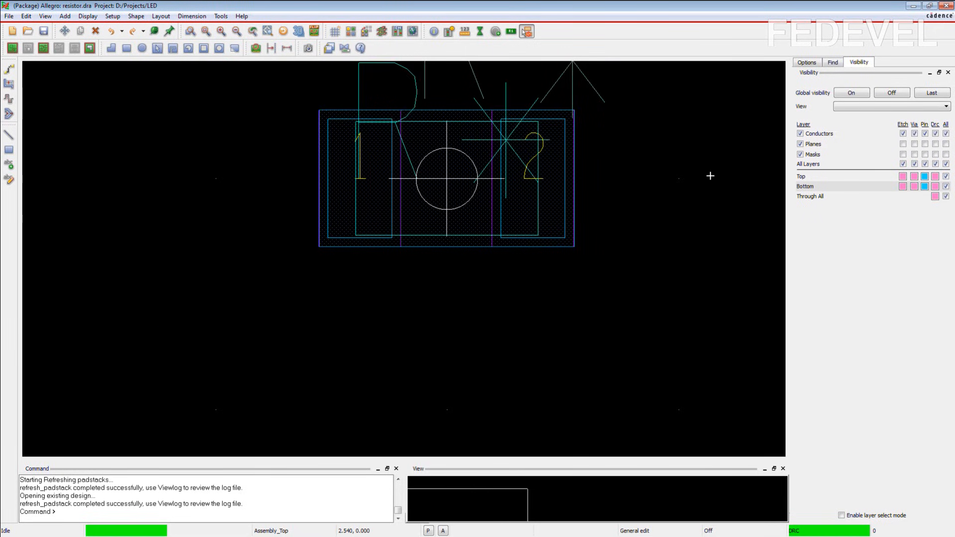
scroll(523, 69, "up", 1)
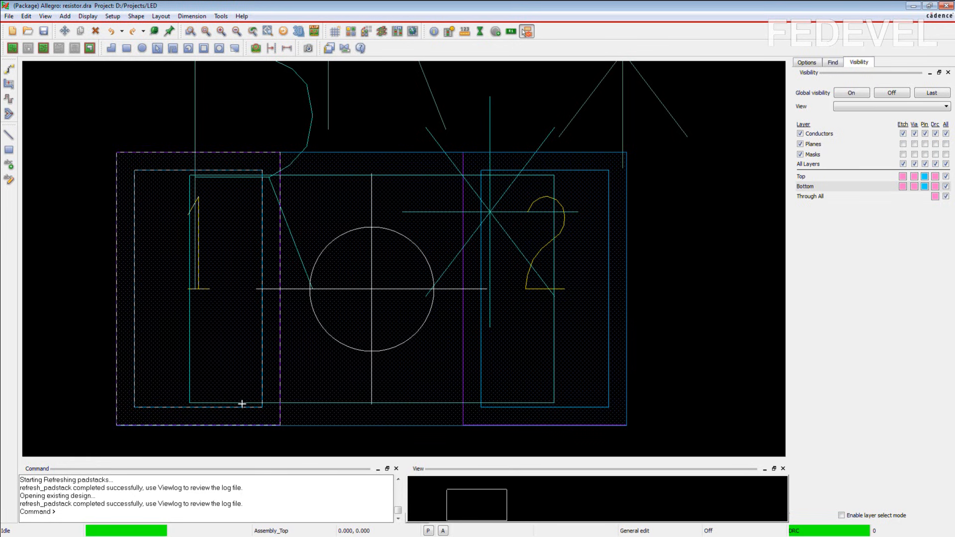
Hide all Geometry subclasses except Silkscreen_Top in the colour settings and apply the change.
left_click(88, 17)
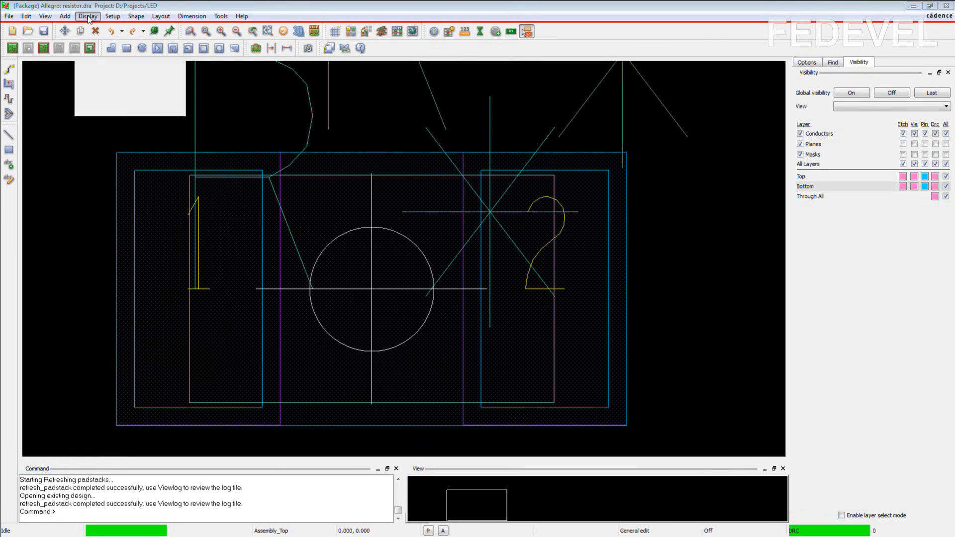
left_click(109, 29)
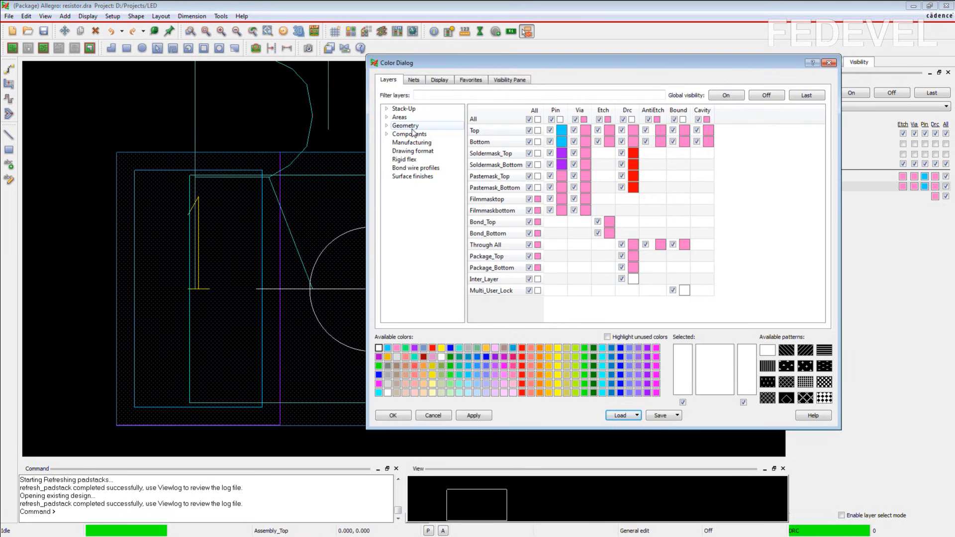
left_click(406, 125)
left_click(532, 120)
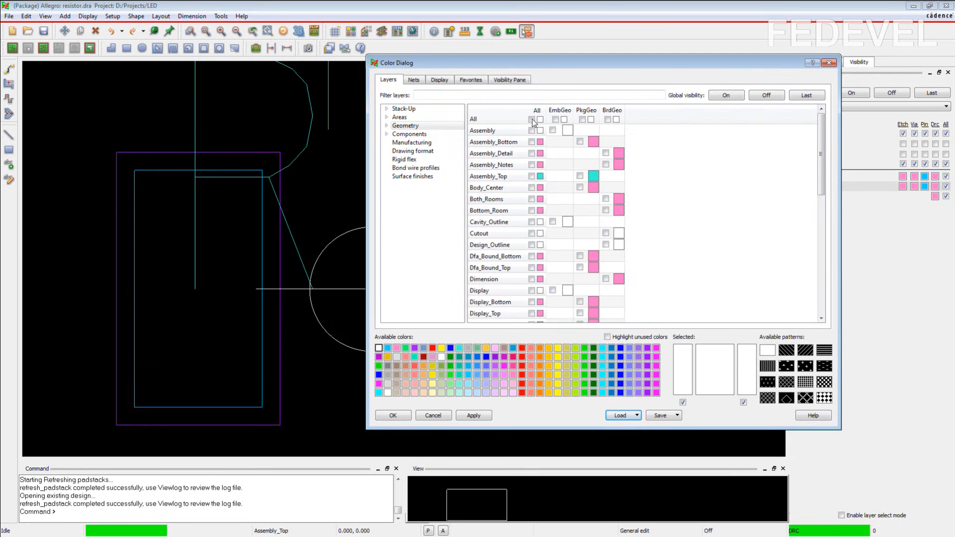
scroll(543, 213, "down", 12)
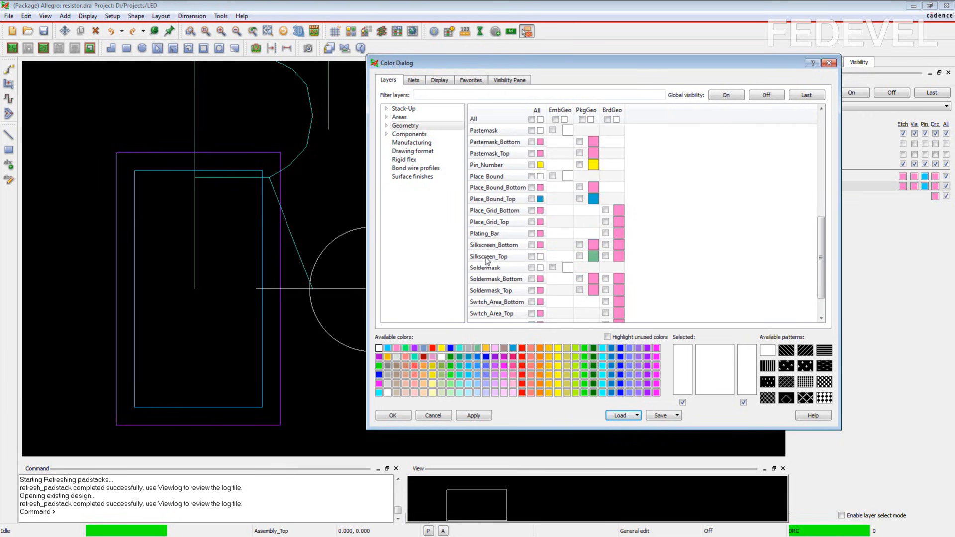
left_click(532, 256)
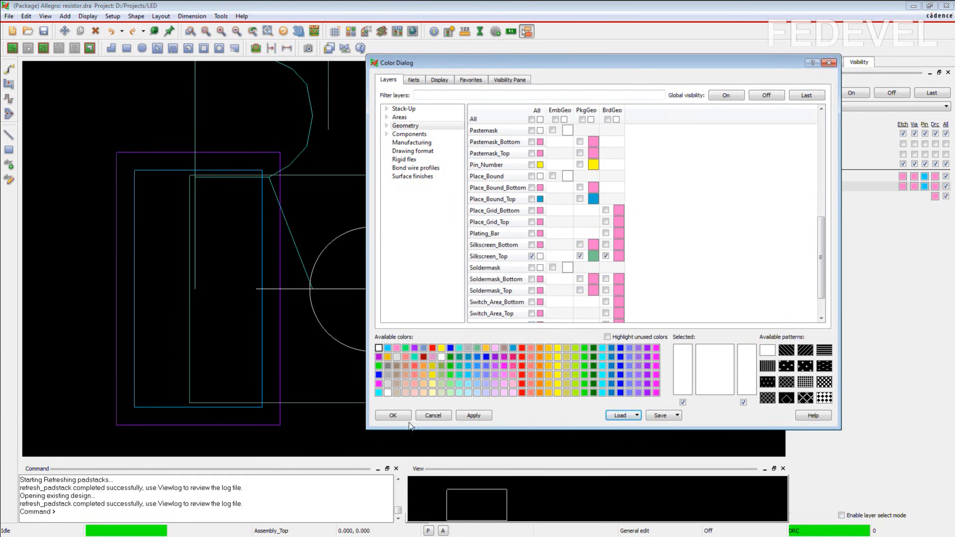
left_click(393, 416)
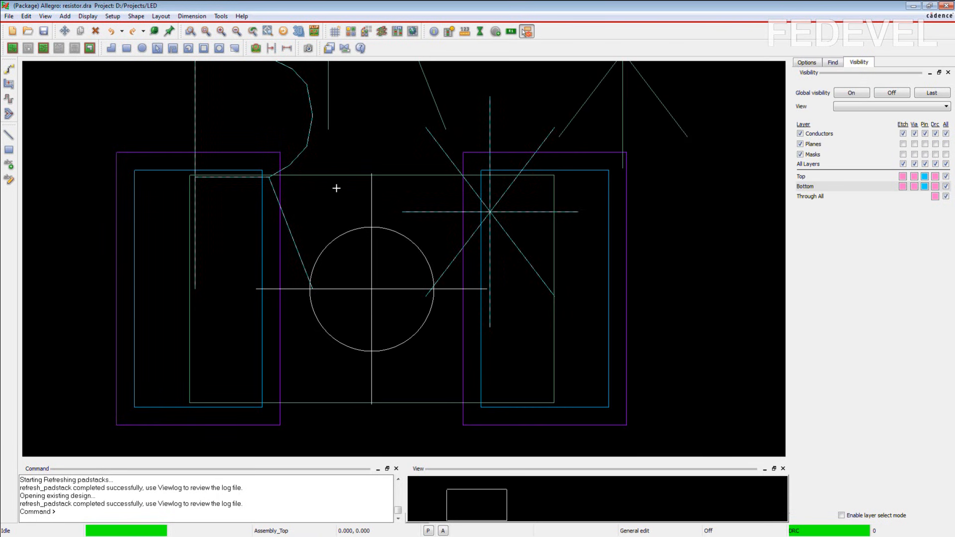
Set the Non-Etch grid spacing to 0.1 in both x and y.
scroll(336, 188, "down", 2)
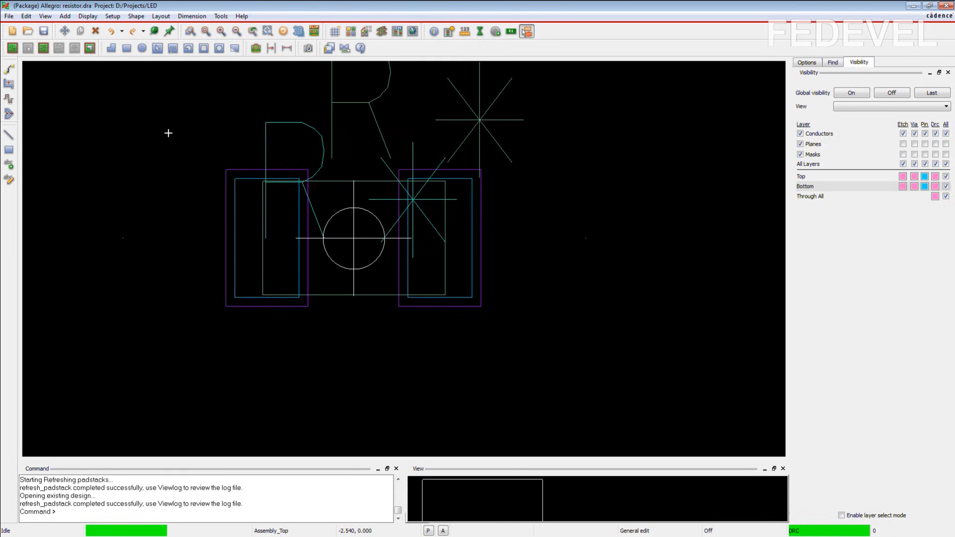
right_click(155, 122)
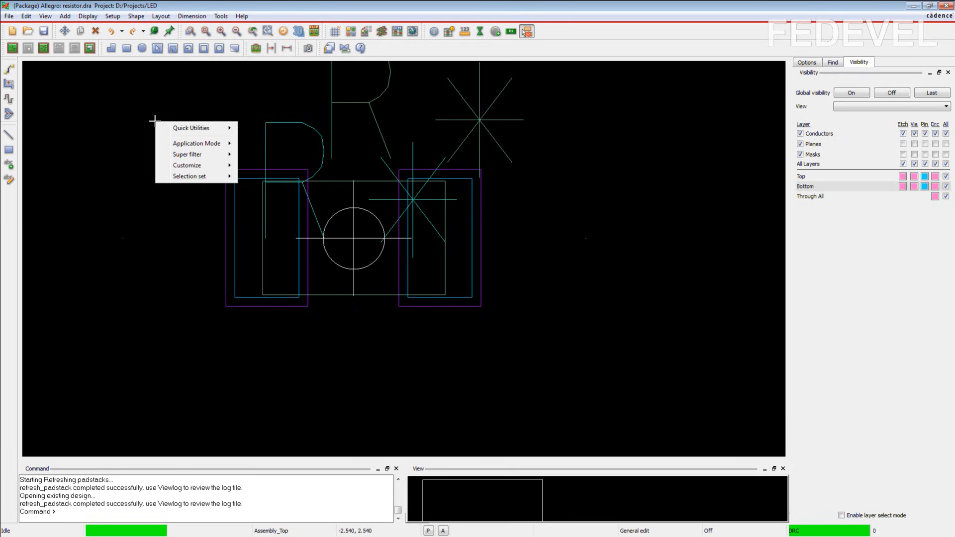
mouse_move(199, 128)
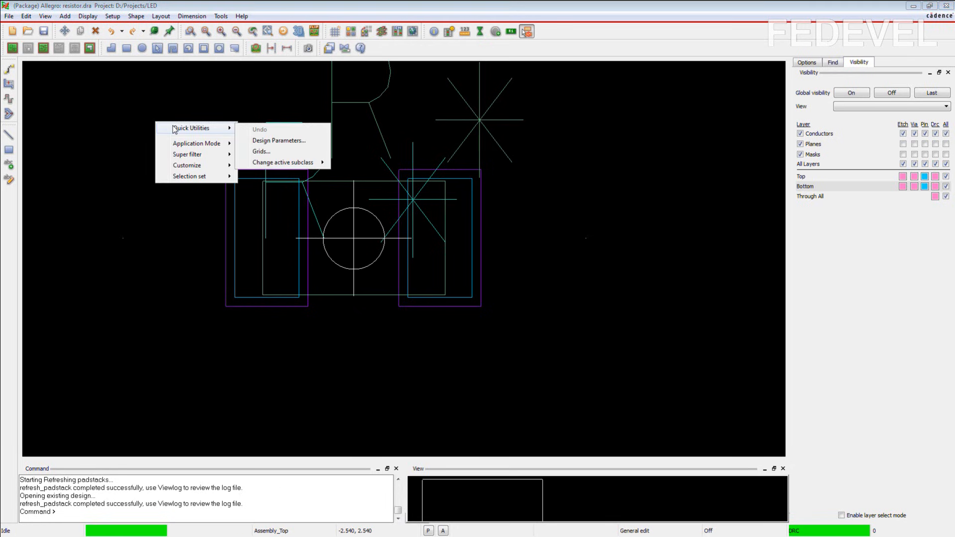
left_click(267, 151)
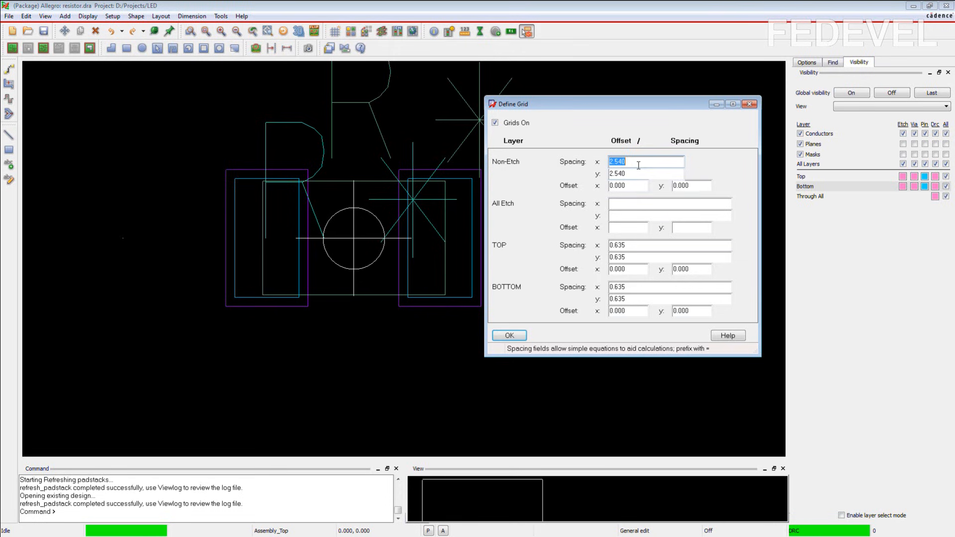
type("0.1")
key("Tab")
type("0")
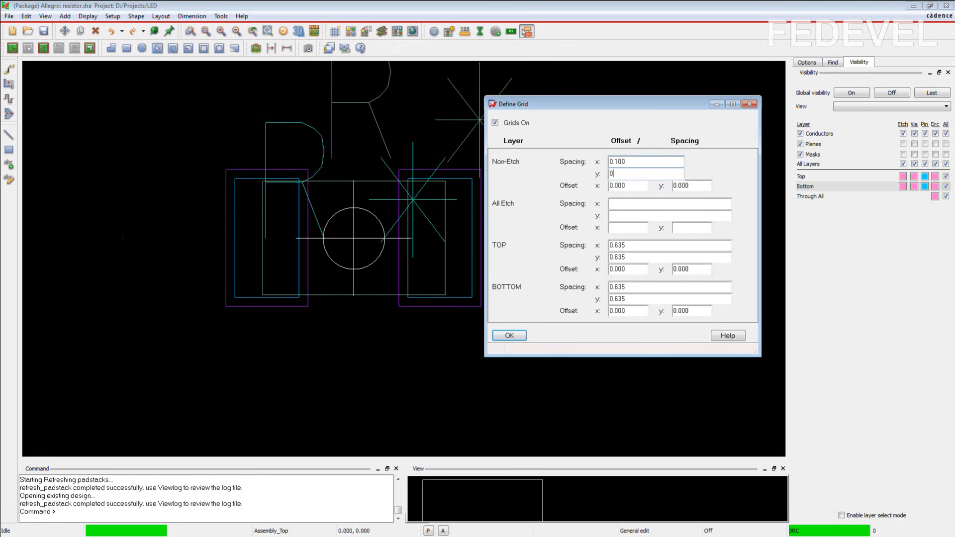
left_click(510, 335)
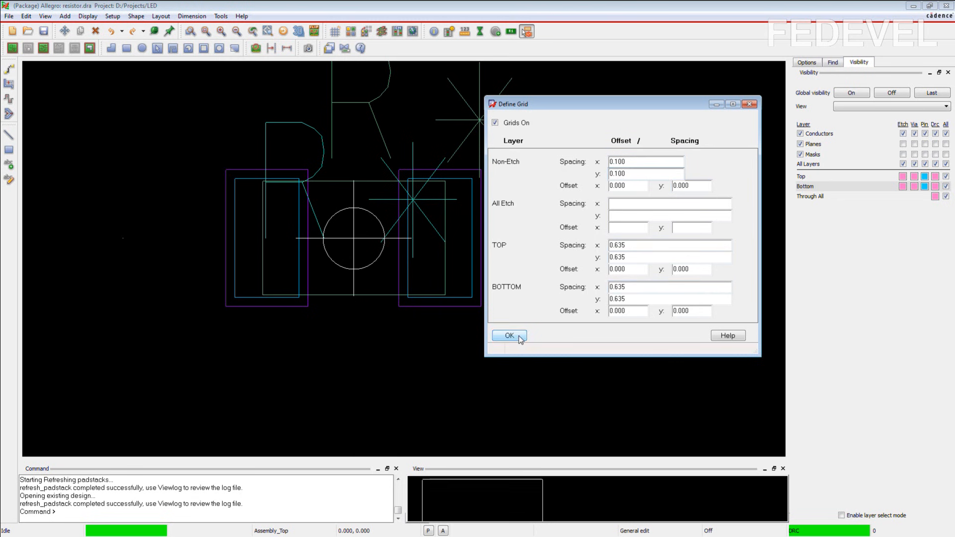
Start a new polygon shape on Package Geometry / Silkscreen_Top with the shape fill set to Unfilled.
left_click(112, 48)
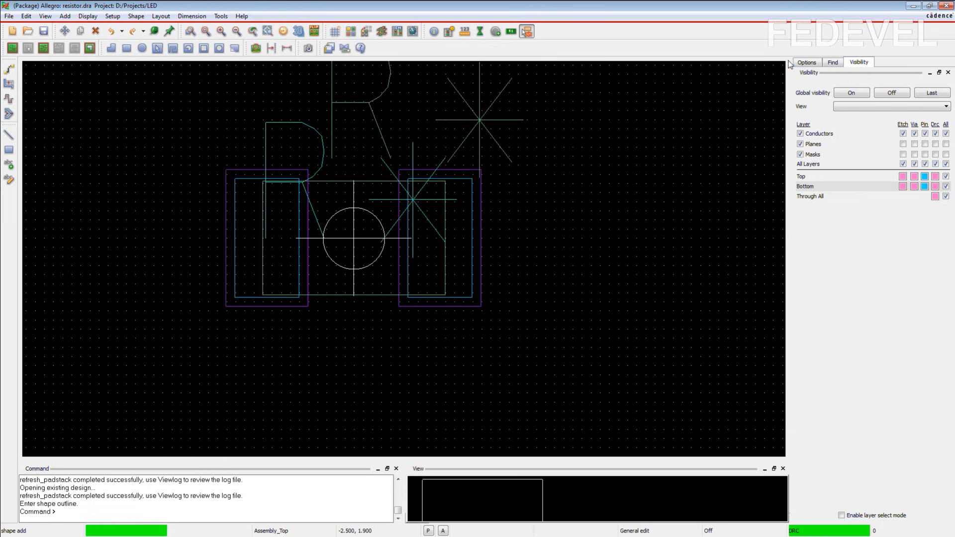
left_click(805, 63)
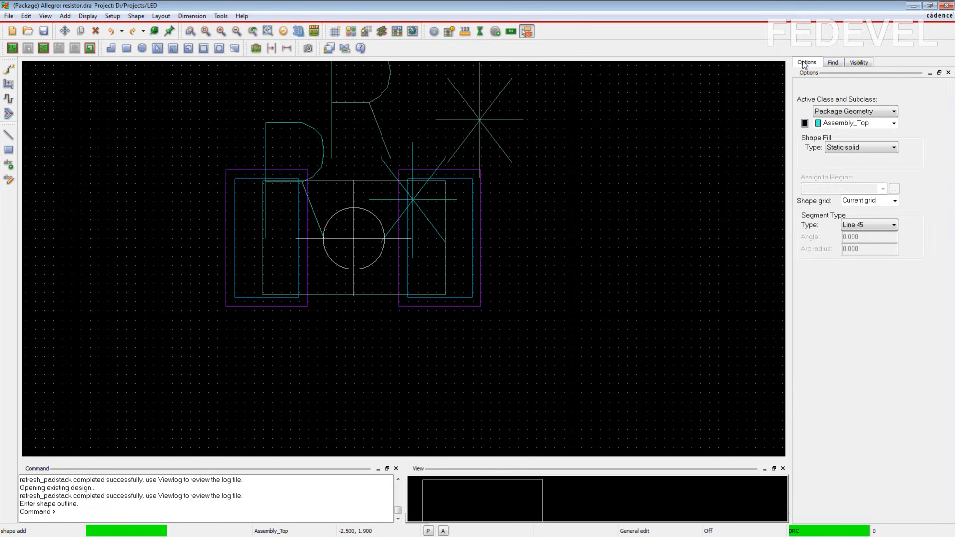
left_click(838, 111)
left_click(844, 176)
left_click(848, 123)
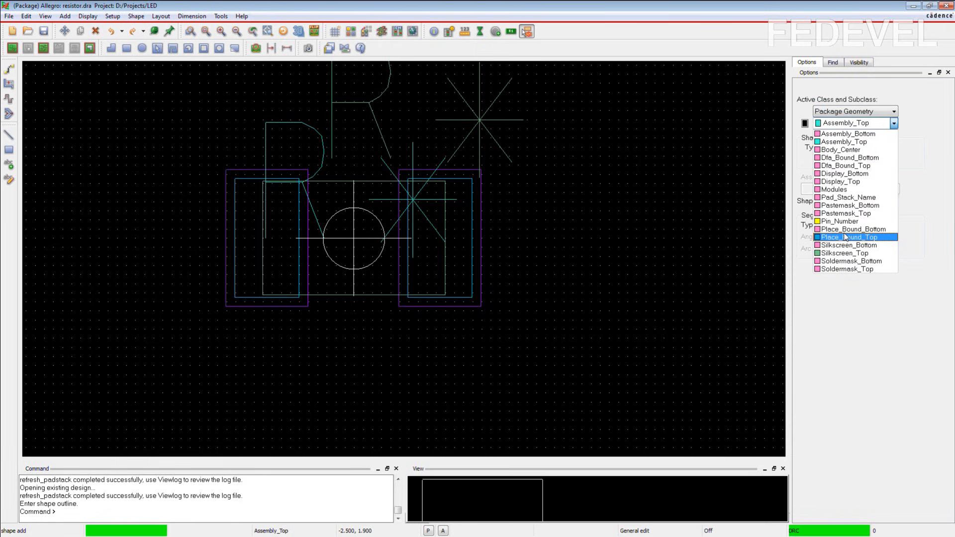
left_click(845, 253)
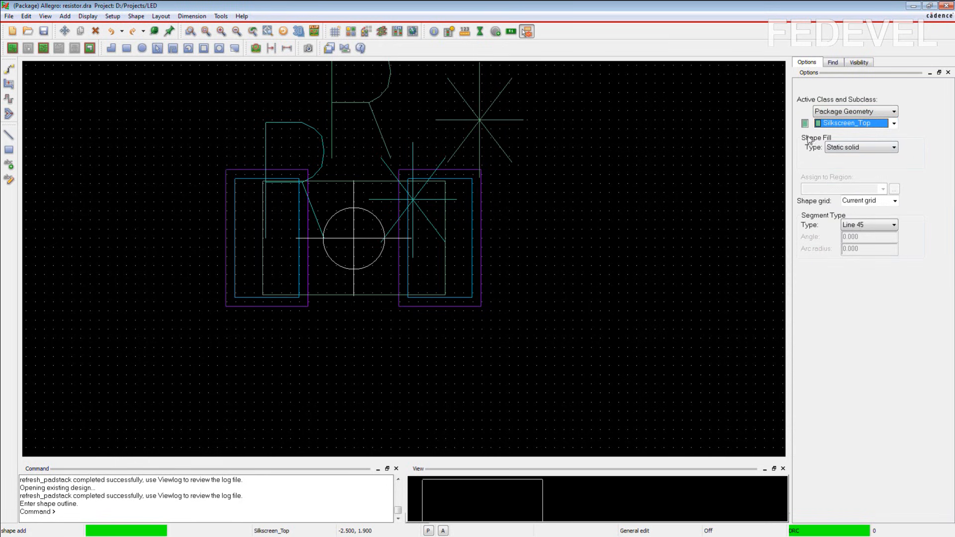
left_click(846, 149)
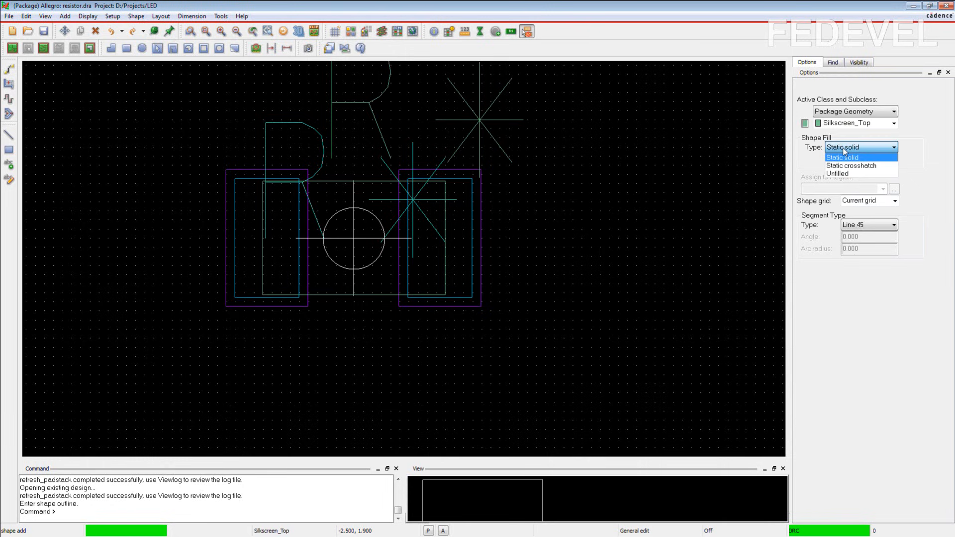
left_click(844, 174)
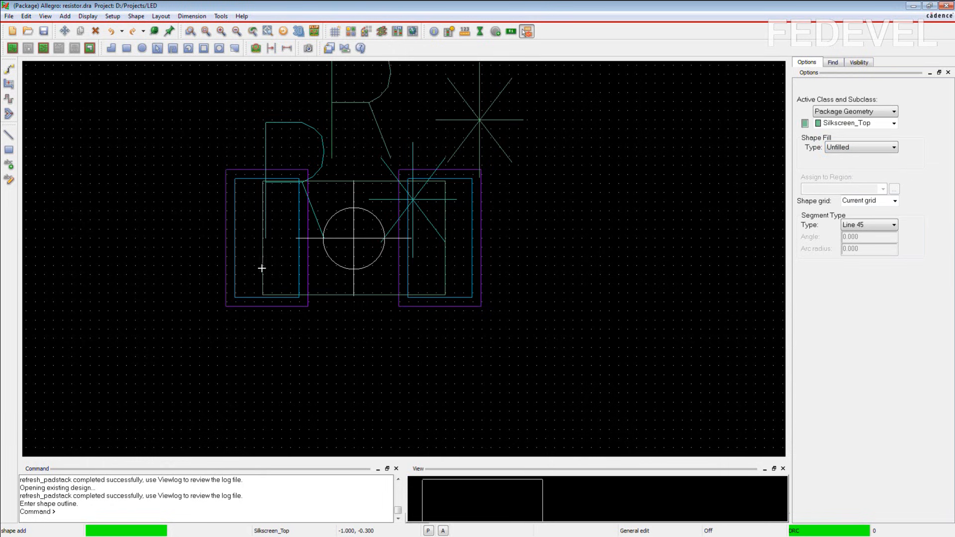
Draw a rectangular silkscreen shape around both pads with opposite corners at (-1.5, 0.8) and (1.5, -0.8), and finish the command.
left_click(217, 165)
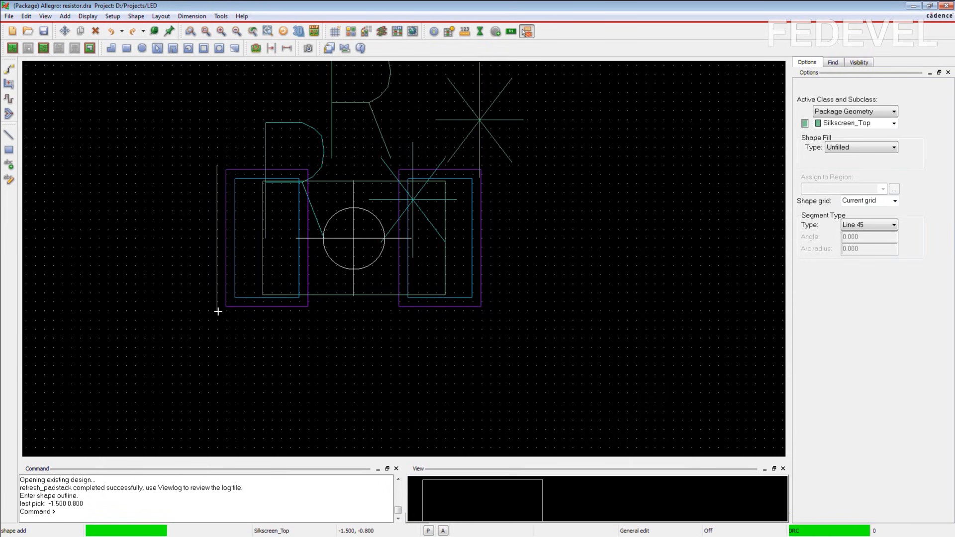
left_click(218, 311)
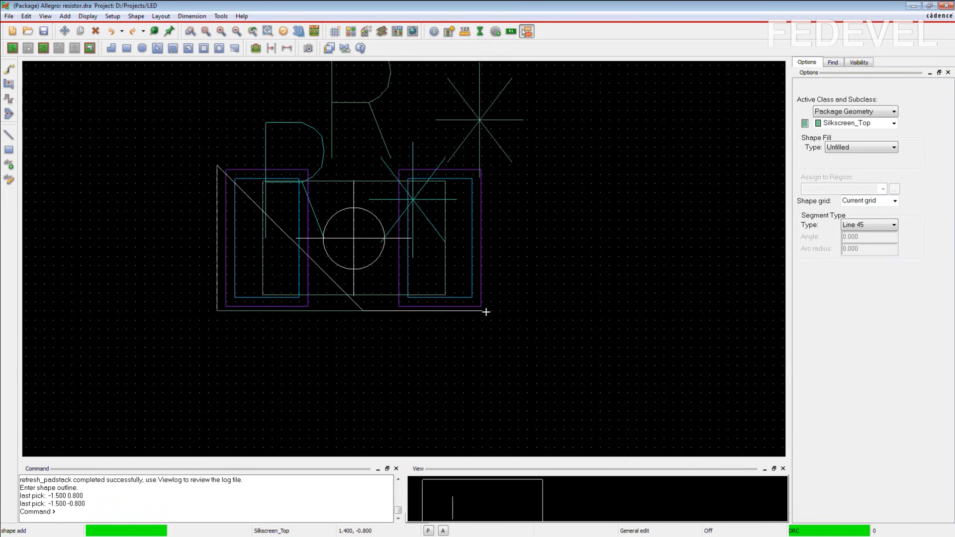
left_click(491, 311)
left_click(490, 166)
left_click(217, 167)
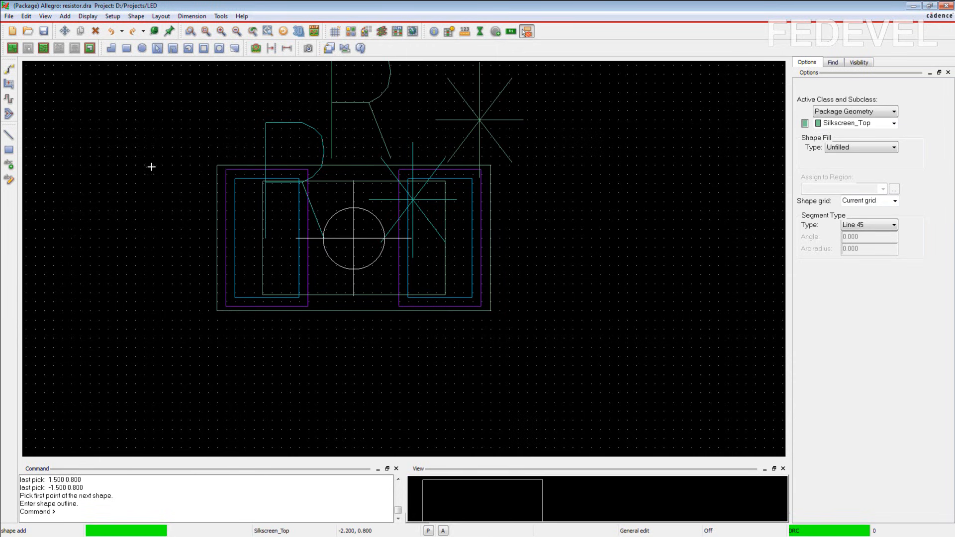
right_click(142, 142)
left_click(164, 150)
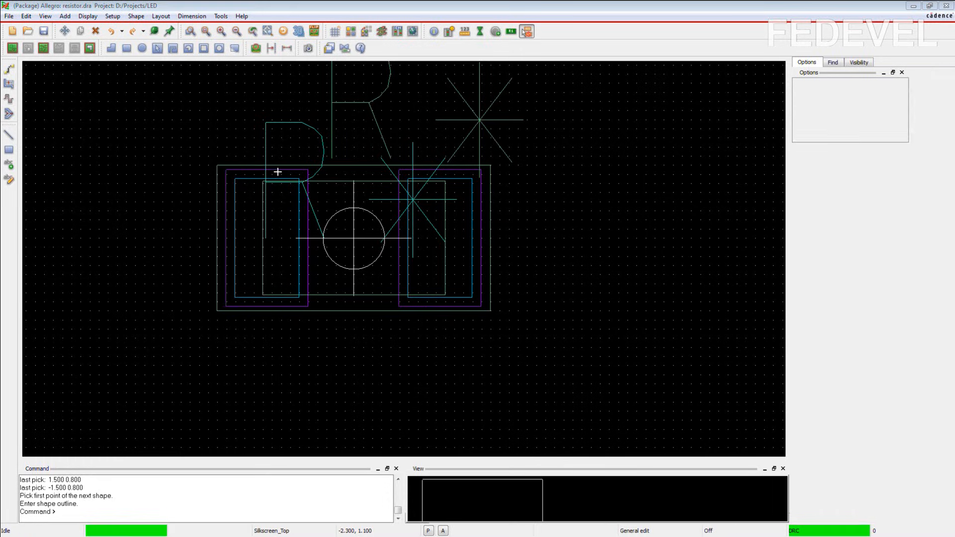
Delete the inner Silkscreen_Top line rectangle that crosses the resistor pads, limiting the find filter to Lines.
scroll(351, 199, "up", 2)
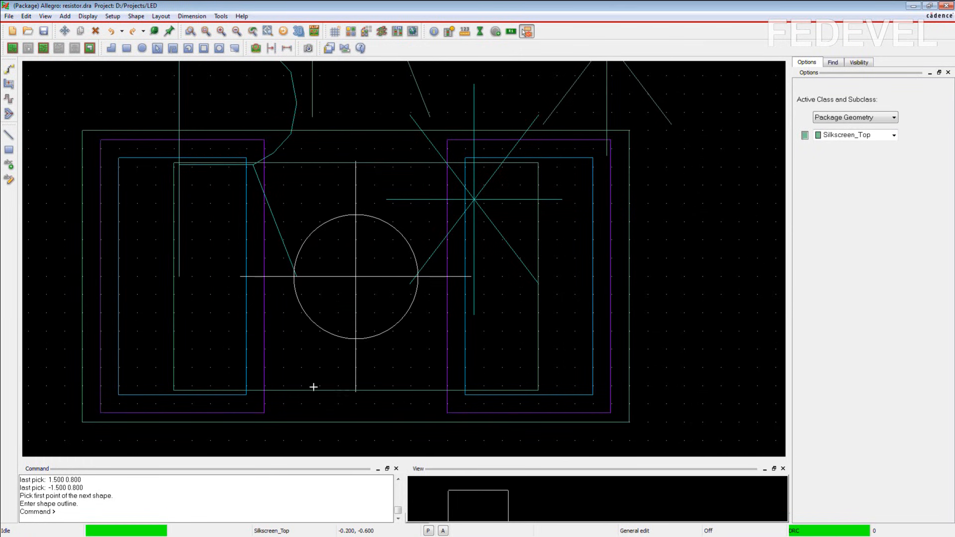
left_click(96, 32)
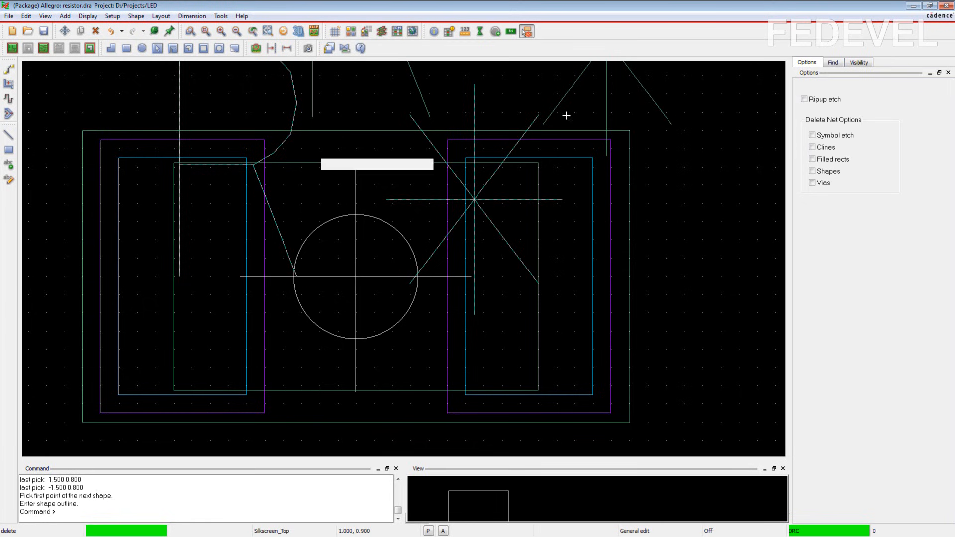
left_click(828, 65)
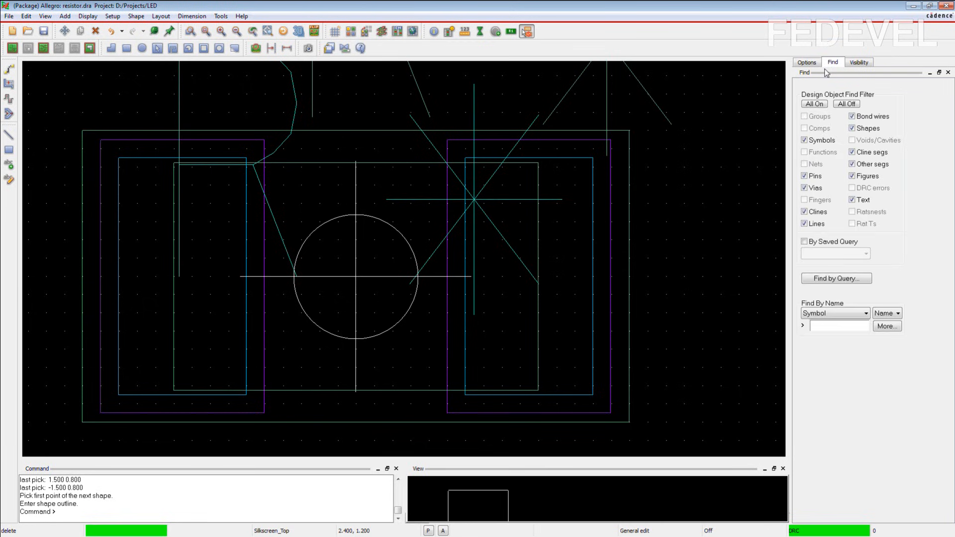
left_click(853, 105)
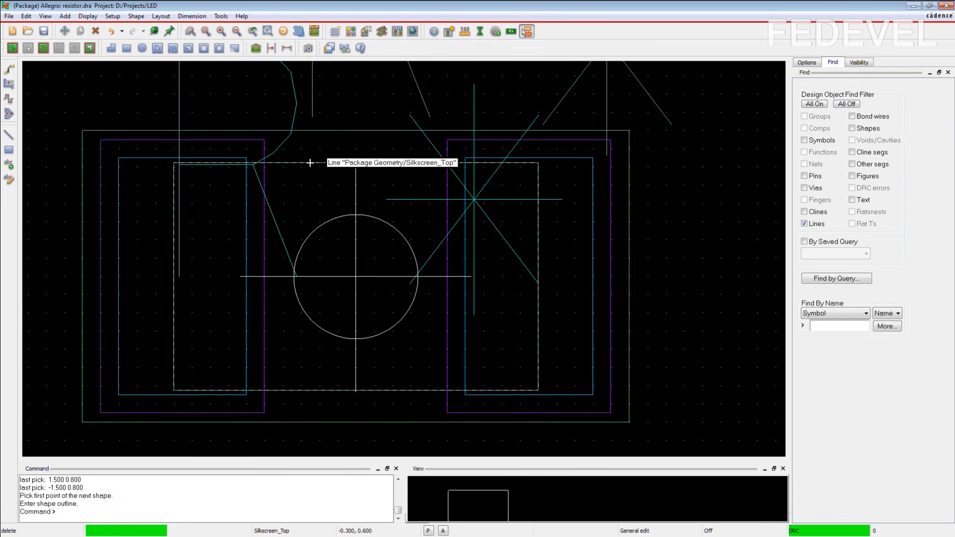
left_click(310, 162)
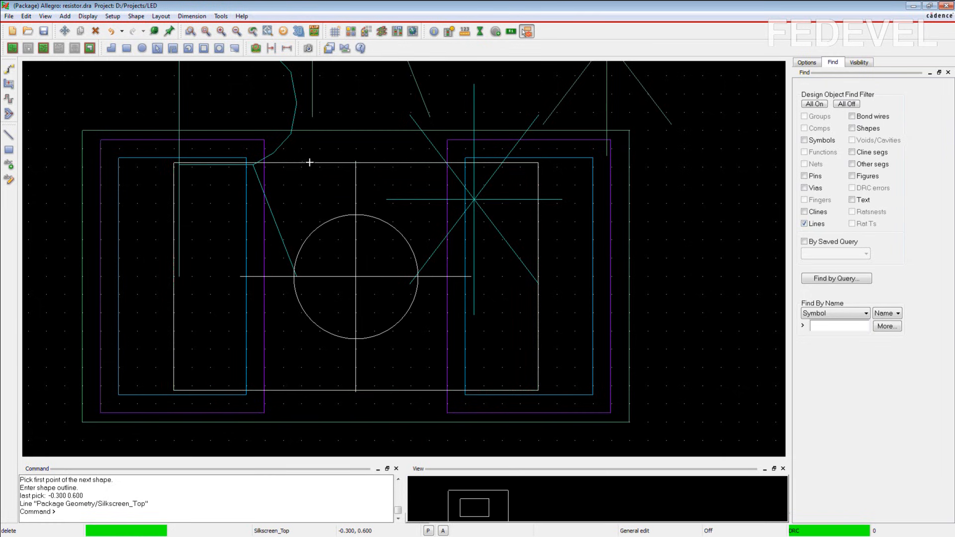
right_click(127, 86)
left_click(143, 92)
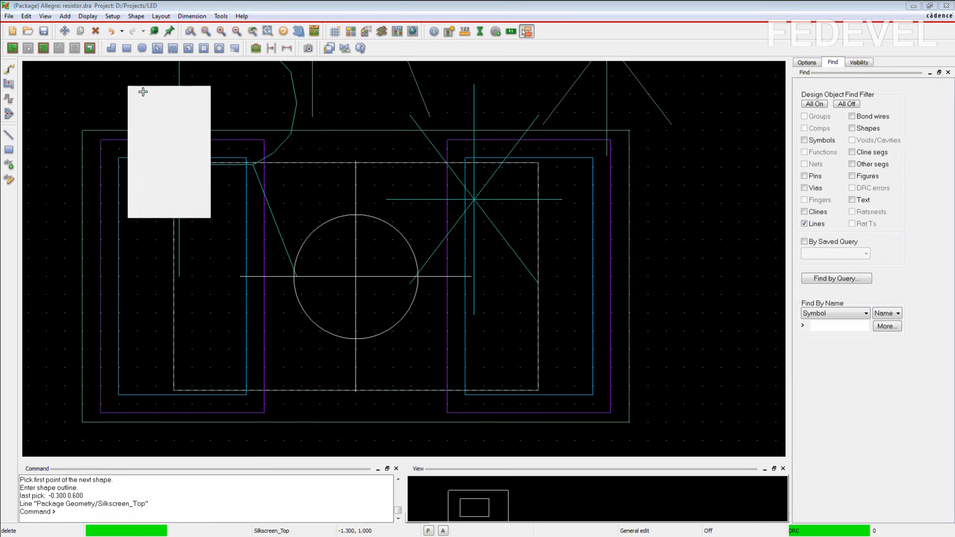
Save the resistor footprint, overwriting the existing resistor.dra.
scroll(195, 126, "down", 2)
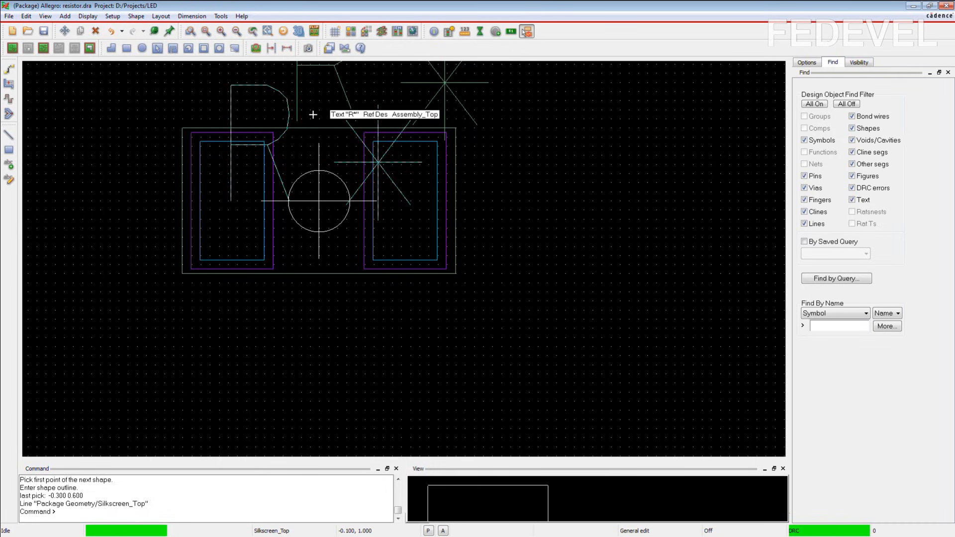
left_click(45, 32)
left_click(495, 287)
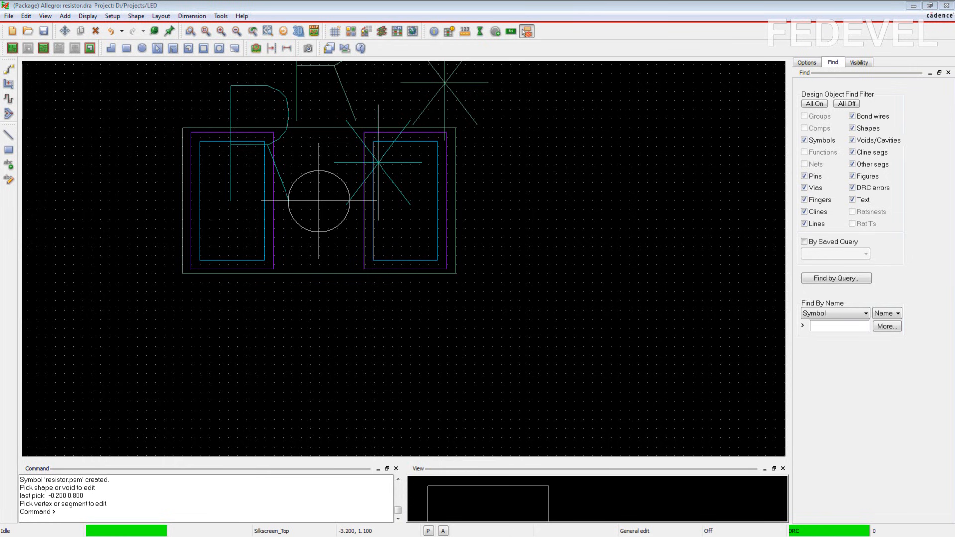
Move the upper and lower edges of the silkscreen rectangle outward by about 0.1 each.
left_click(158, 51)
left_click(304, 128)
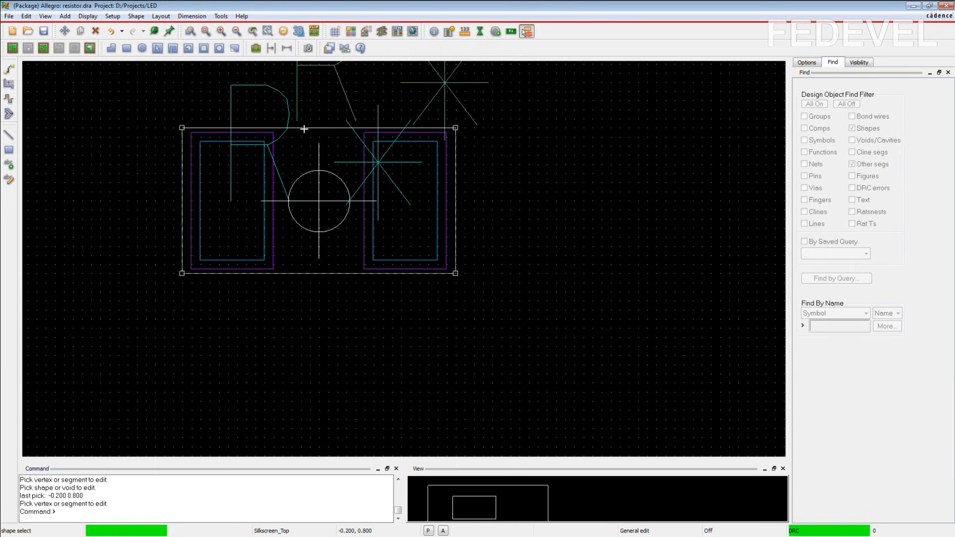
left_click(304, 127)
left_click(302, 121)
left_click(303, 272)
left_click(304, 282)
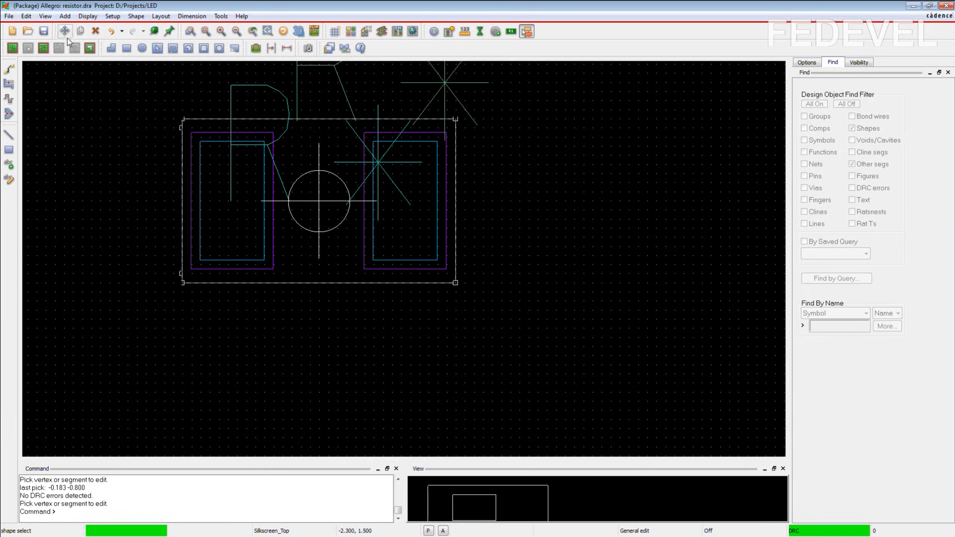
Save the edited resistor footprint over the existing file and open the recent design D:/Projects/LED/led.dra.
left_click(45, 31)
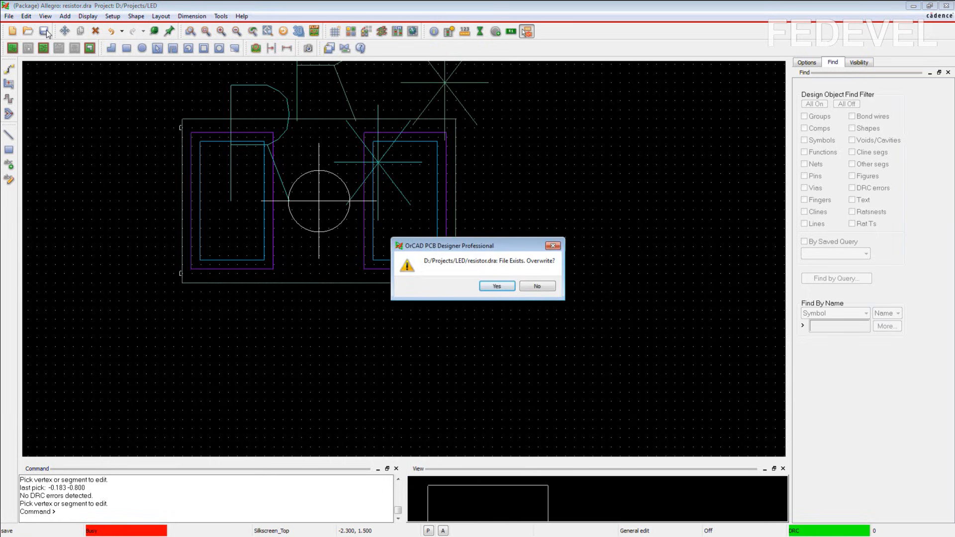
left_click(496, 286)
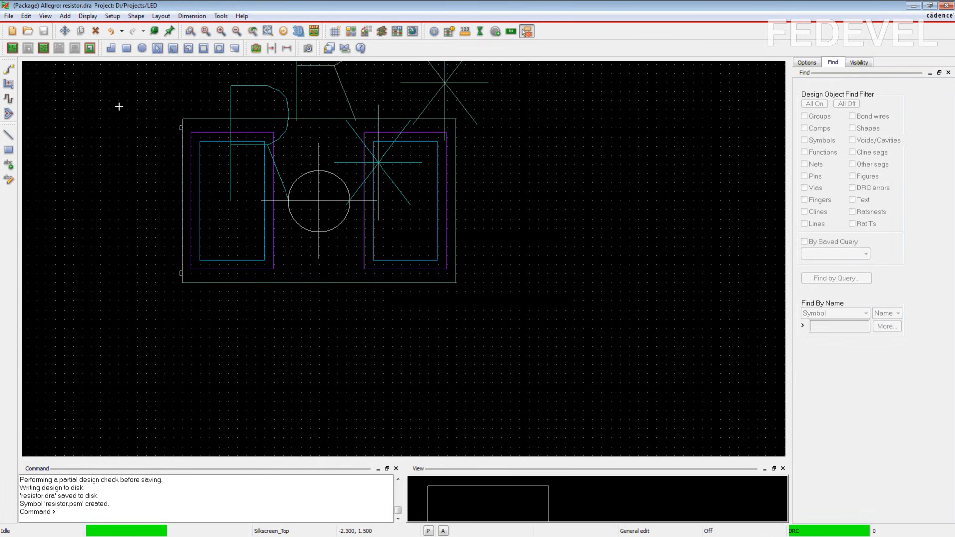
left_click(10, 17)
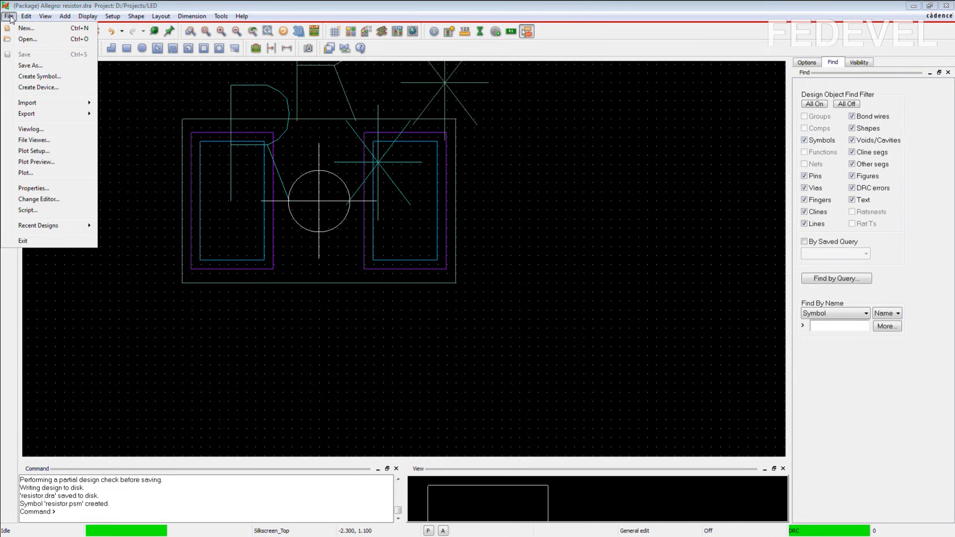
mouse_move(33, 227)
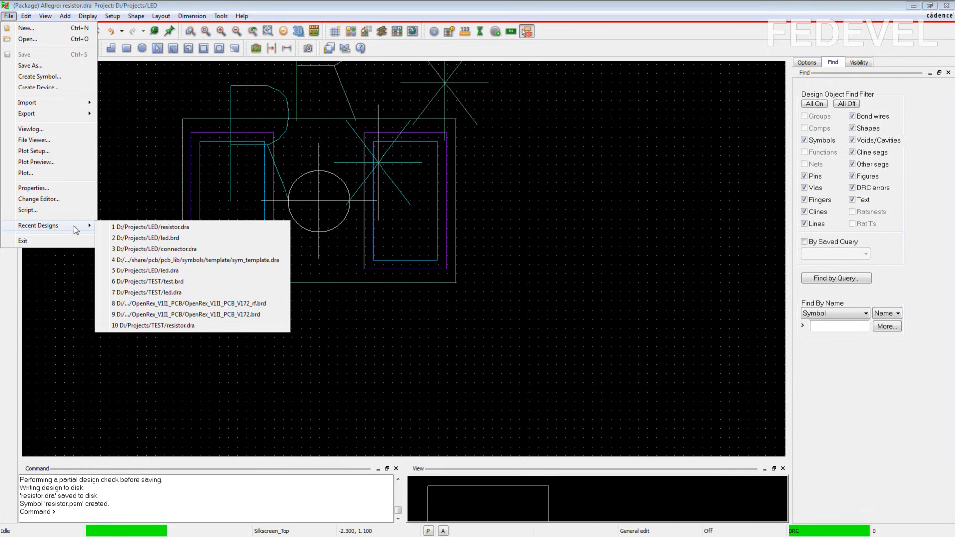
left_click(154, 271)
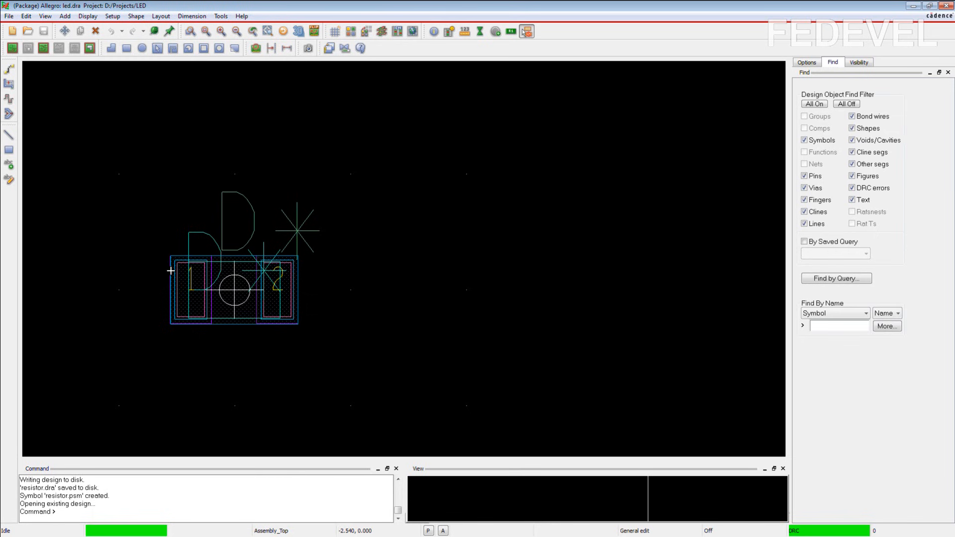
Refresh all padstacks in the LED footprint and close the refresh dialog.
scroll(173, 305, "up", 1)
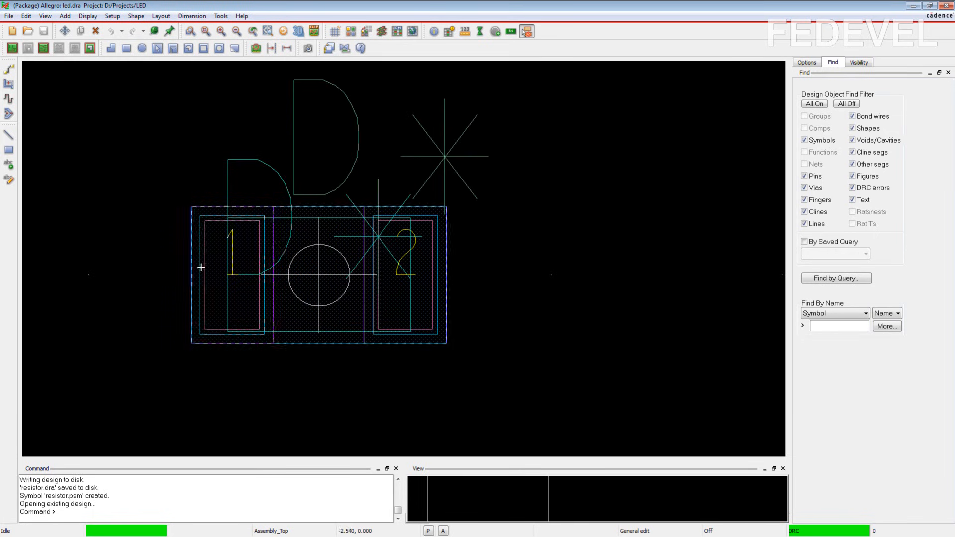
left_click(220, 16)
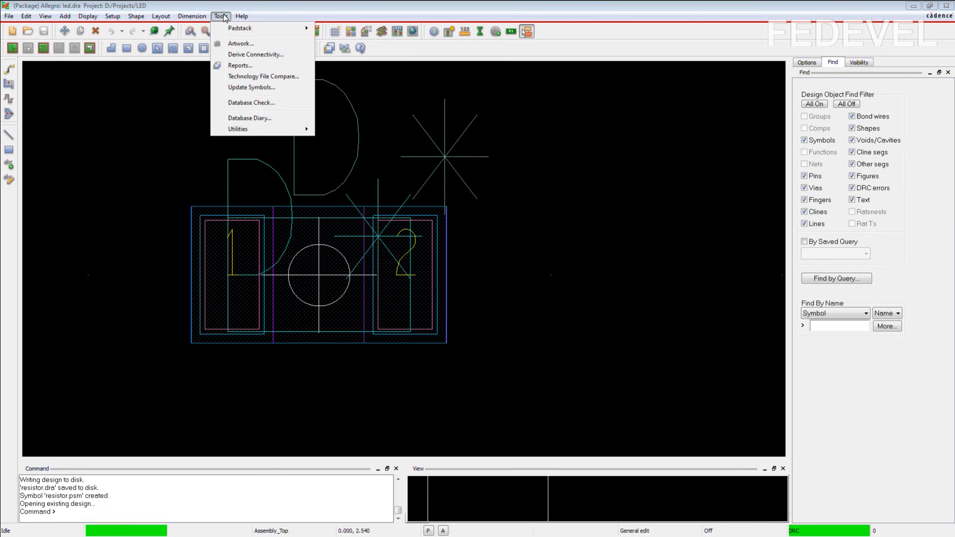
mouse_move(232, 30)
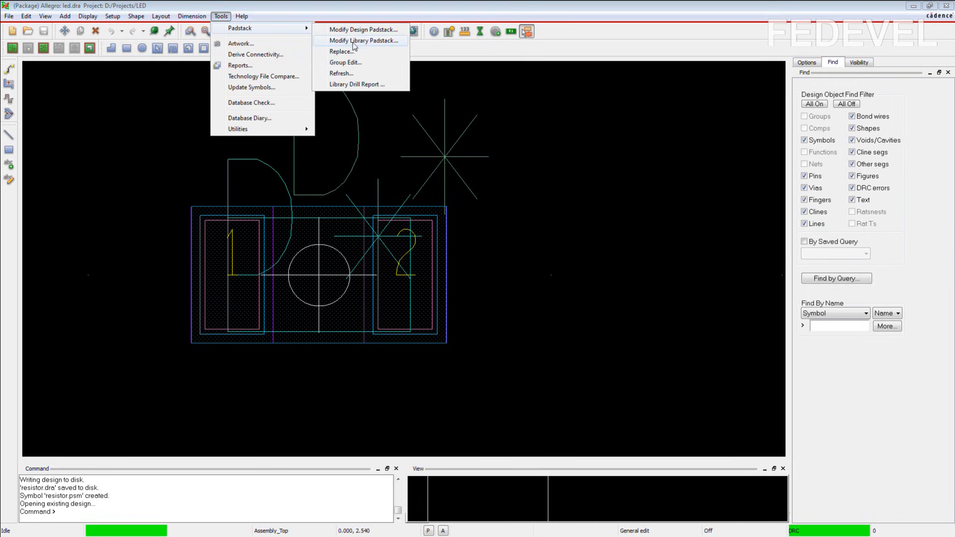
left_click(357, 73)
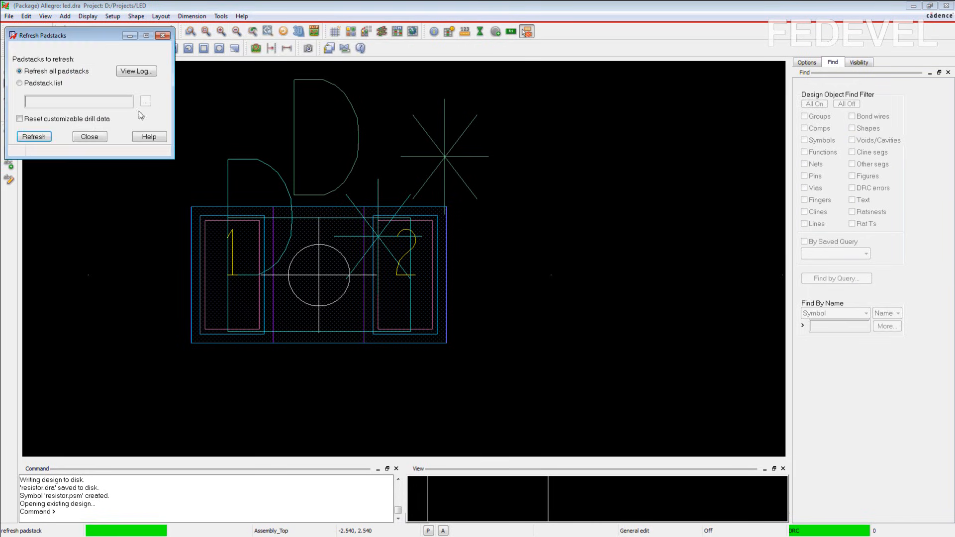
left_click(38, 137)
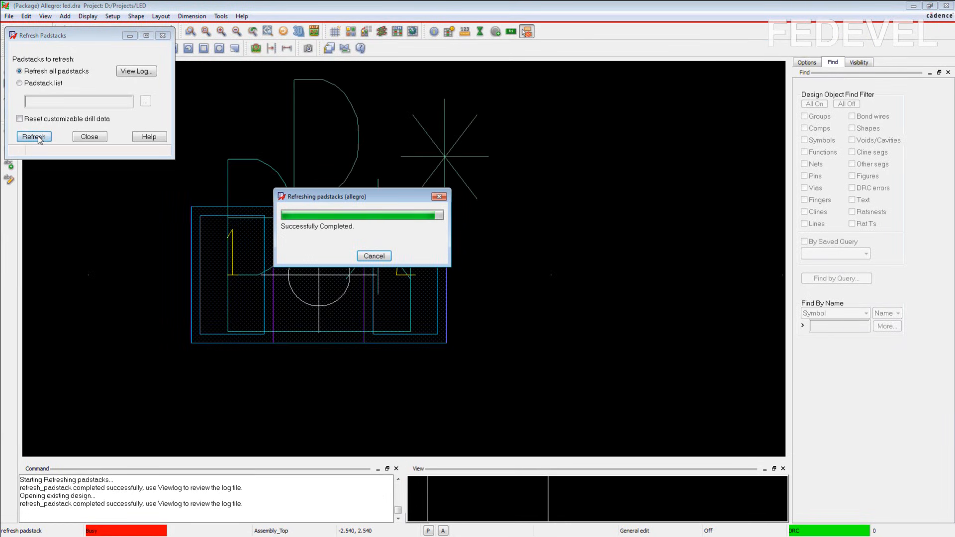
left_click(163, 36)
Hide all geometry layers except Silkscreen_Top in the LED footprint's color and visibility settings.
left_click(88, 16)
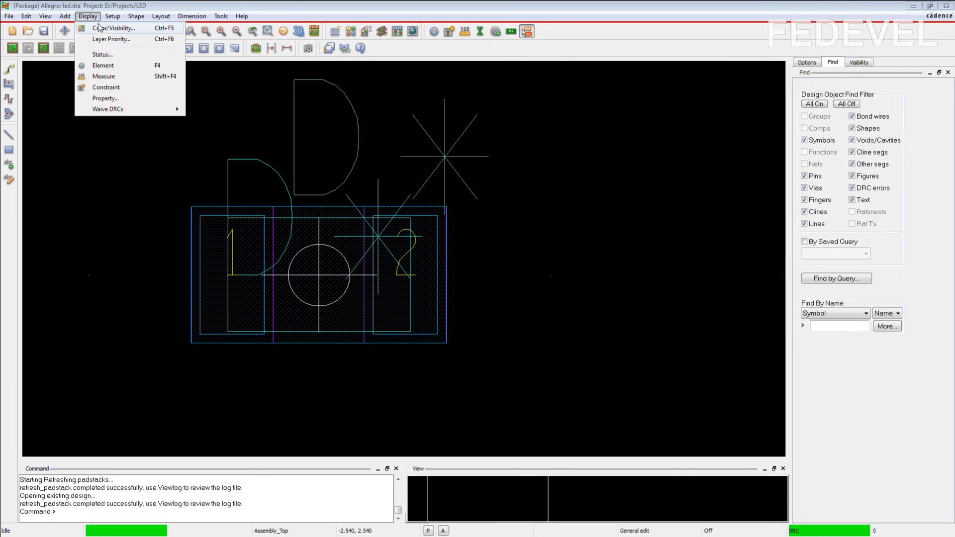
left_click(102, 28)
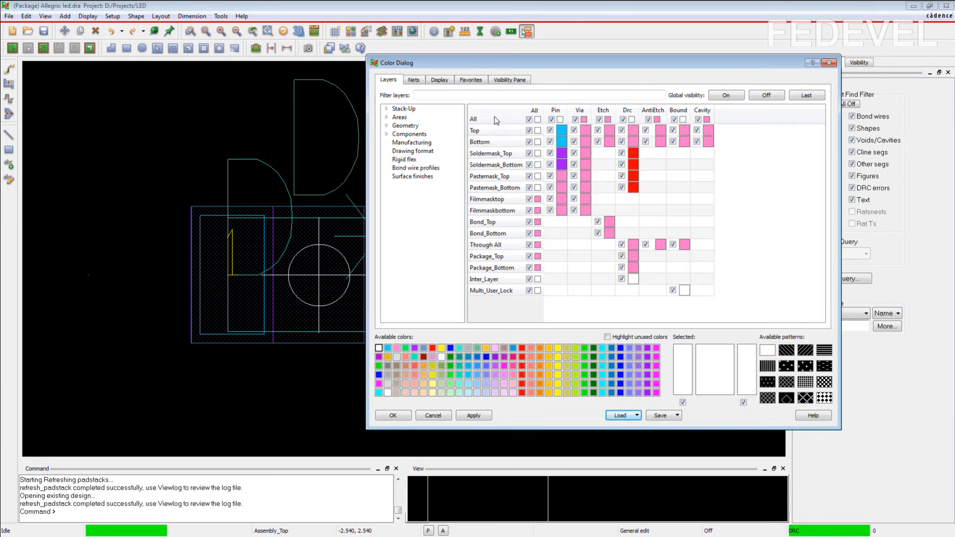
left_click(413, 126)
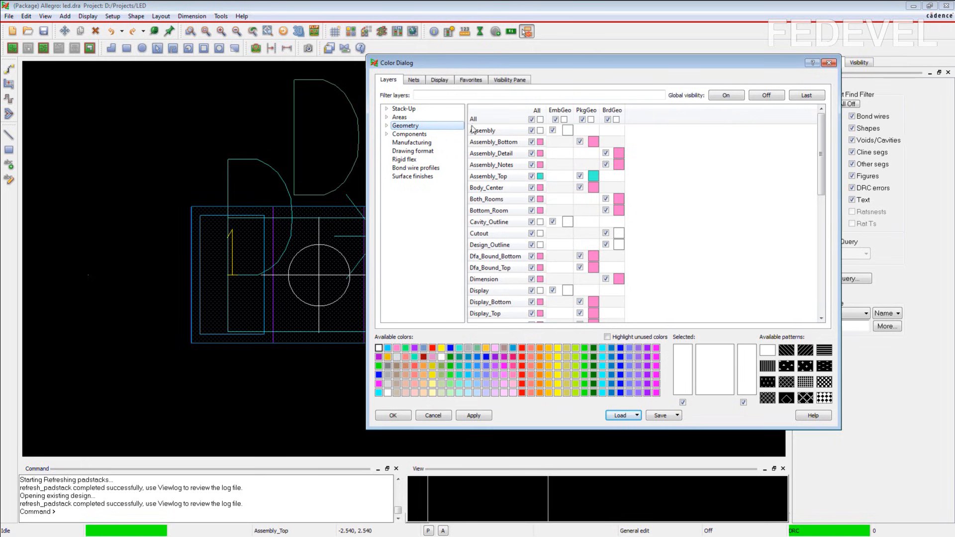
left_click(532, 120)
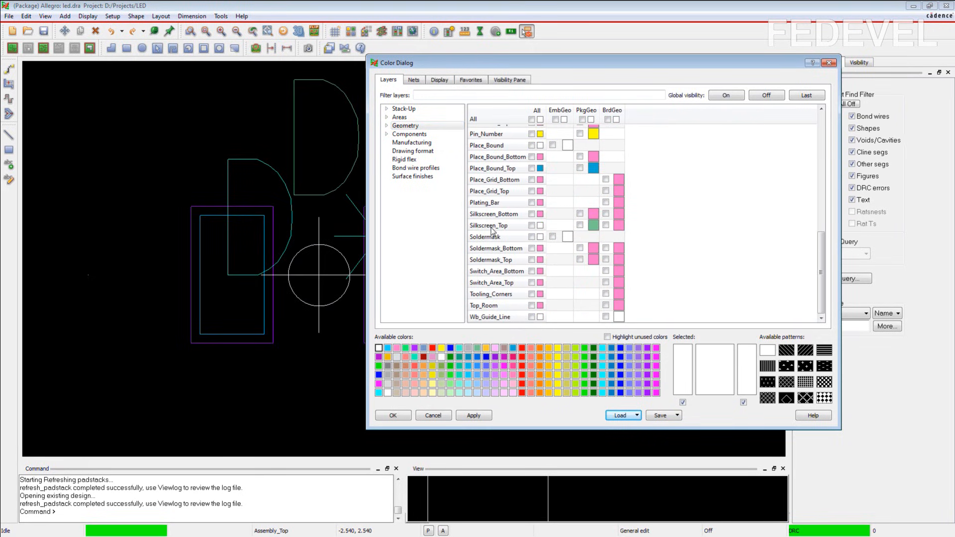
left_click(531, 225)
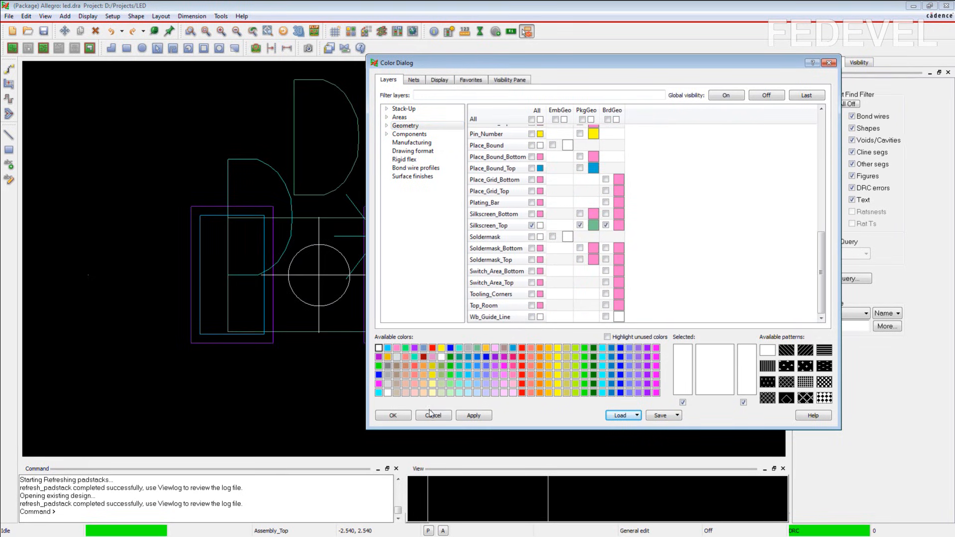
left_click(400, 417)
Set the non-etch grid spacing to 0.1 in both x and y.
right_click(141, 126)
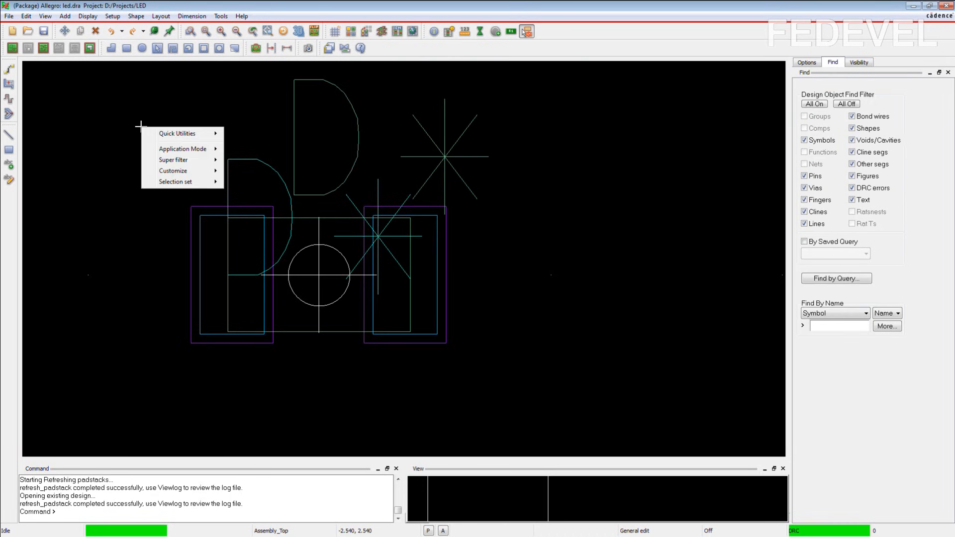
mouse_move(167, 133)
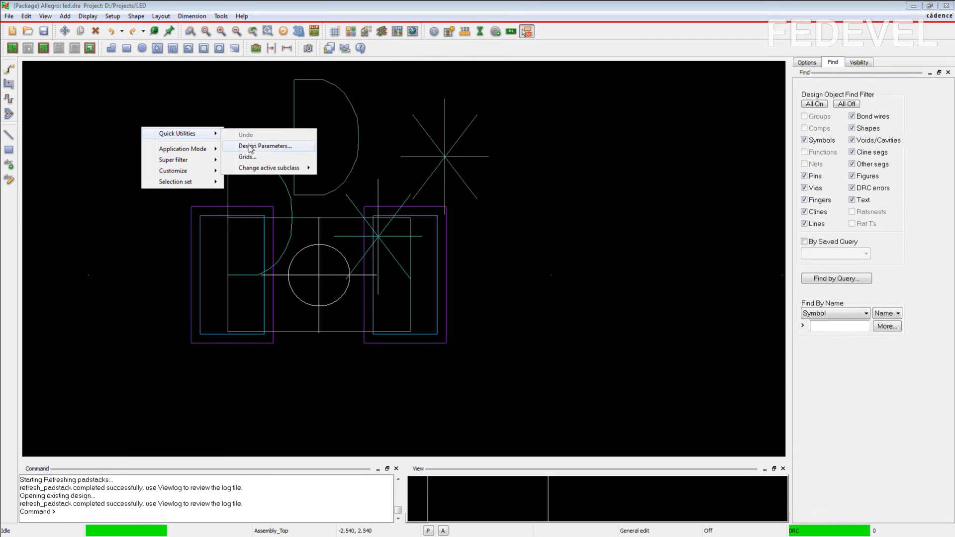
left_click(246, 156)
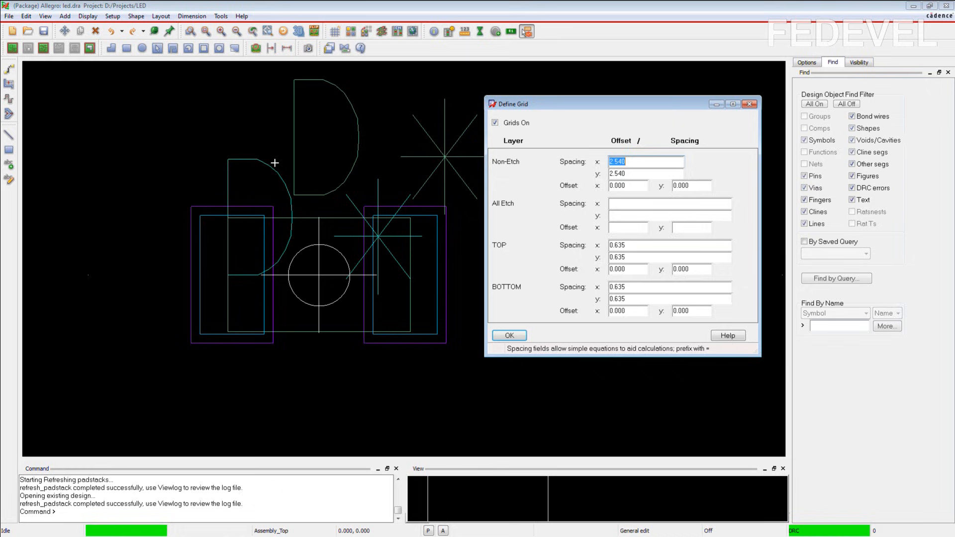
type("0.1")
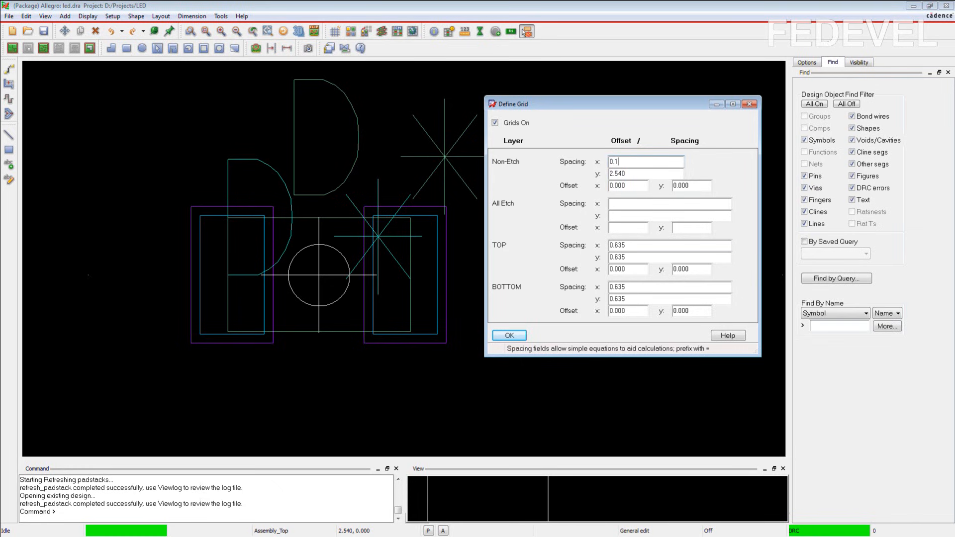
key("Tab")
key("BackSpace")
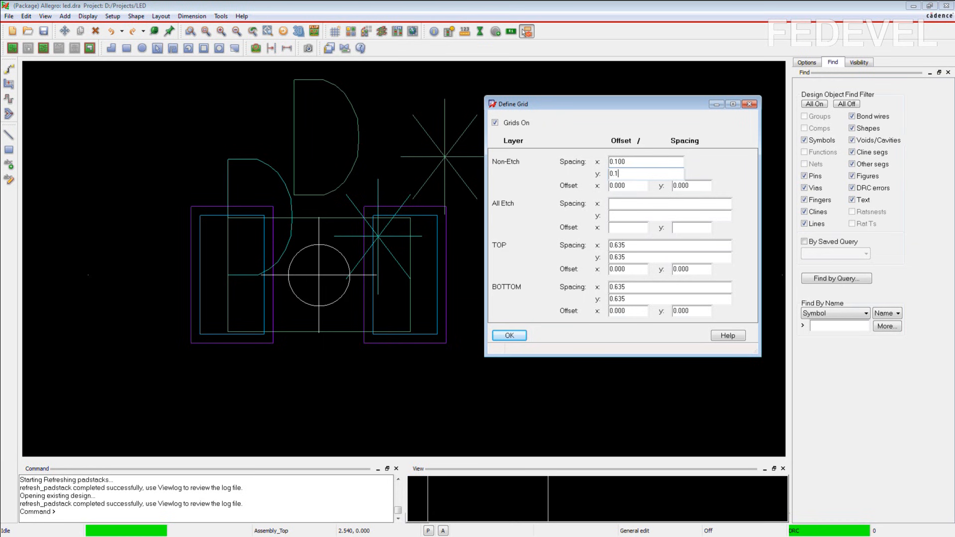
left_click(509, 336)
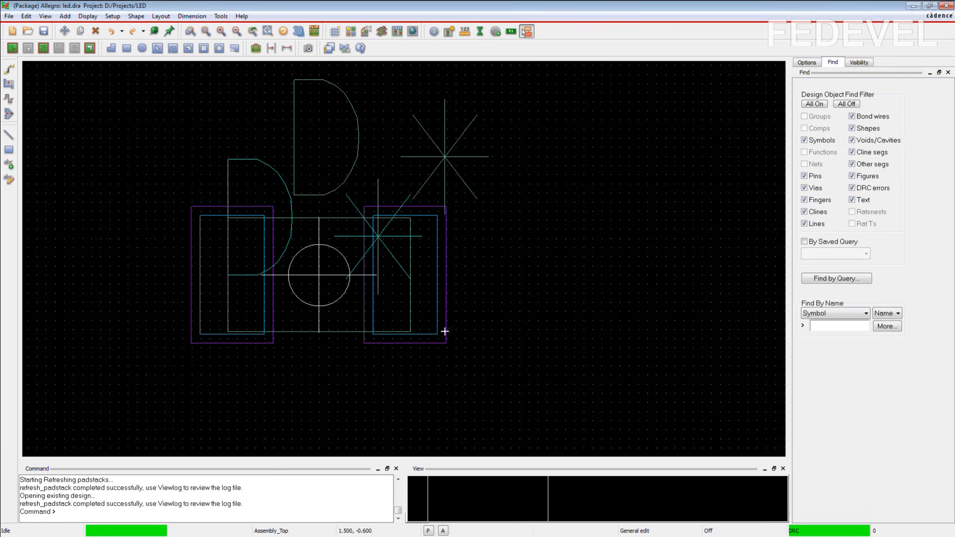
Draw an unfilled rectangular shape on Package Geometry / Silkscreen_Top around both pads, with opposite corners at (-1.5, 0.9) and (1.5, -0.9).
scroll(298, 327, "up", 1)
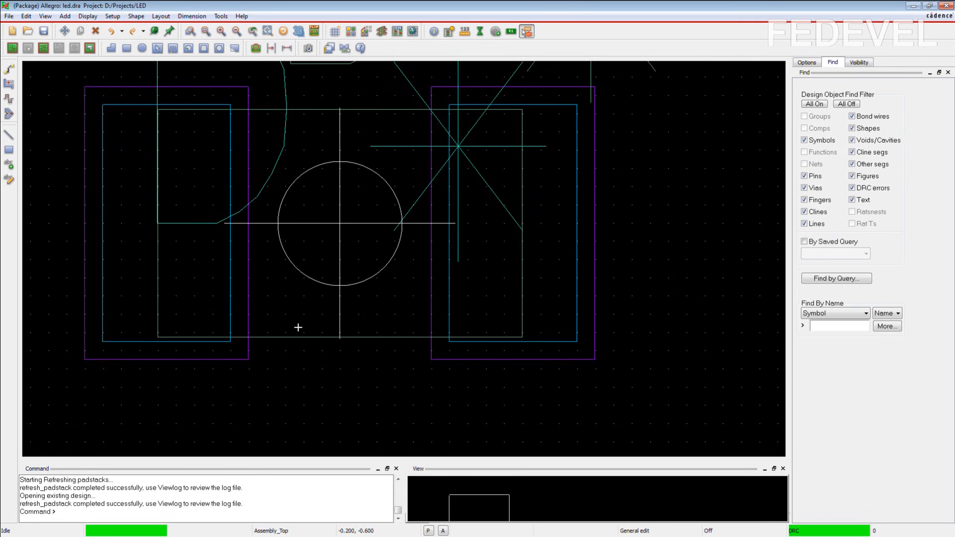
scroll(298, 327, "down", 1)
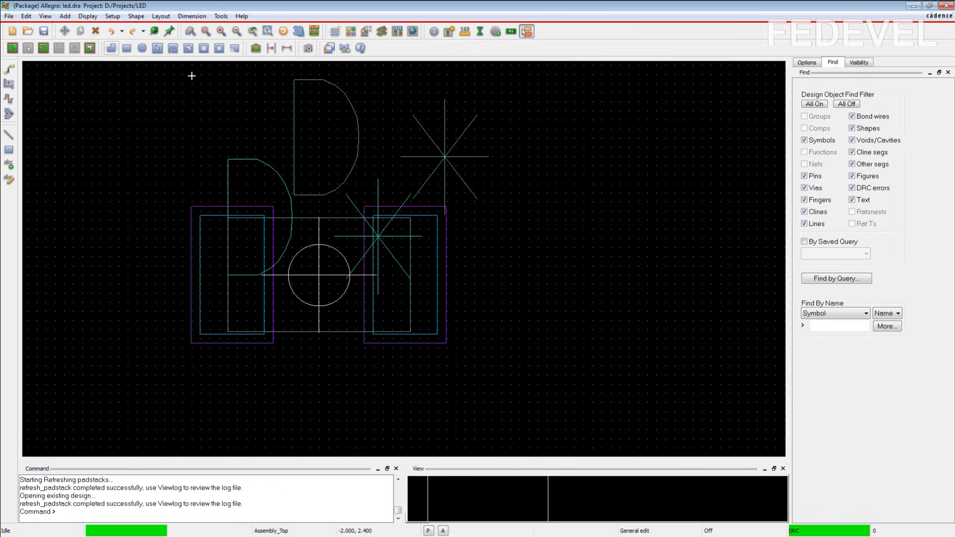
left_click(807, 63)
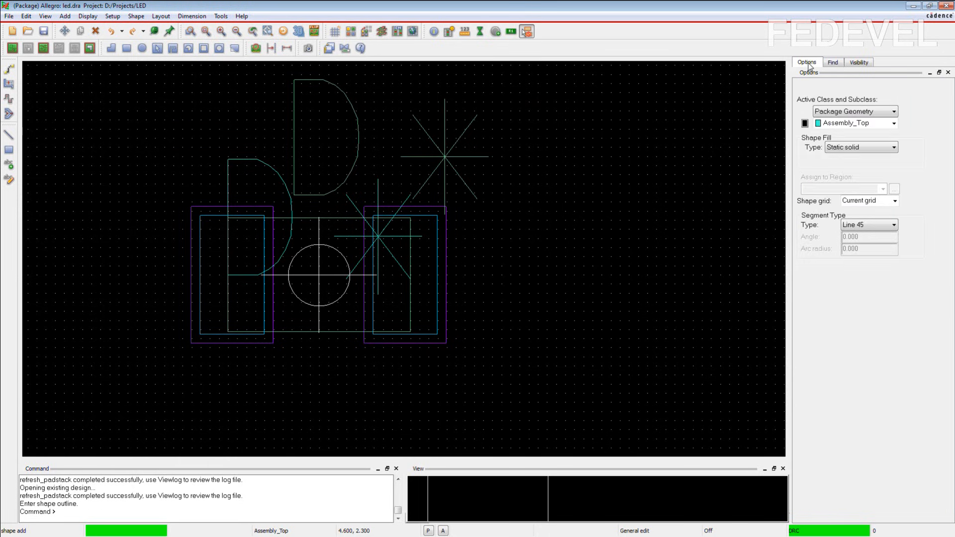
left_click(838, 110)
left_click(837, 178)
left_click(848, 123)
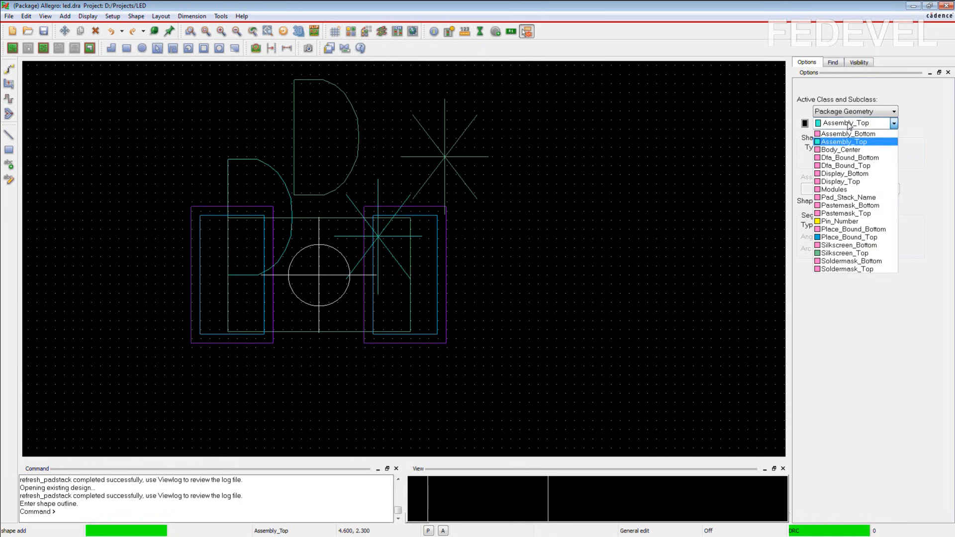
left_click(829, 255)
left_click(841, 147)
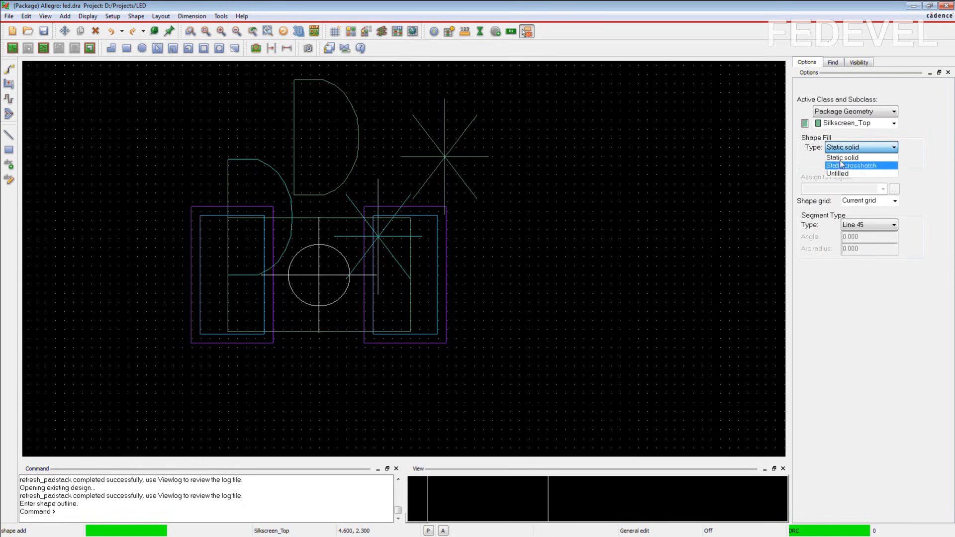
left_click(838, 173)
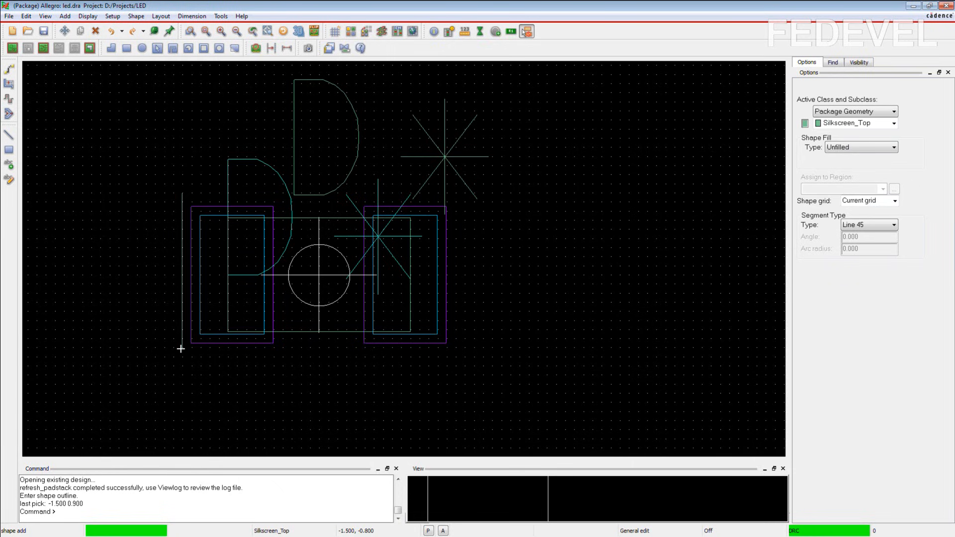
left_click(181, 357)
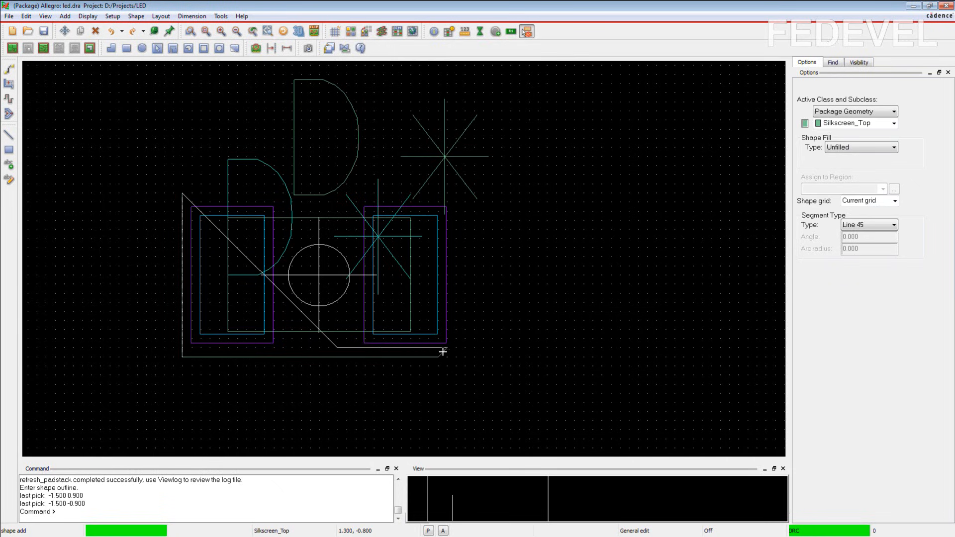
left_click(455, 356)
left_click(455, 193)
left_click(182, 193)
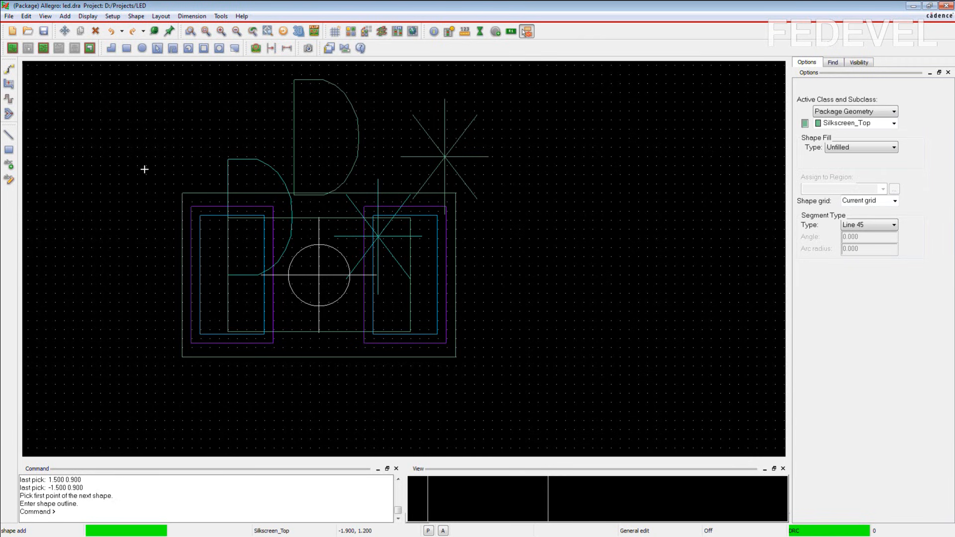
right_click(157, 115)
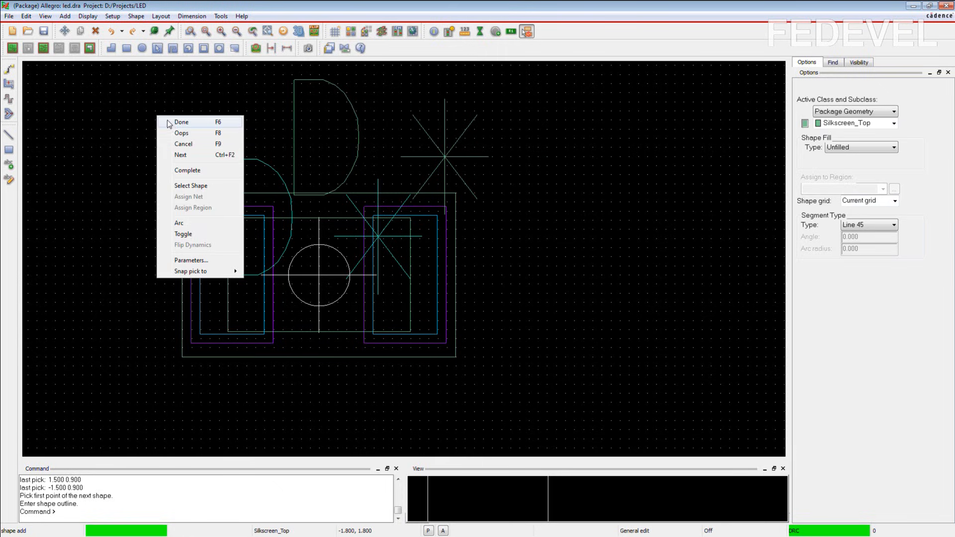
left_click(170, 121)
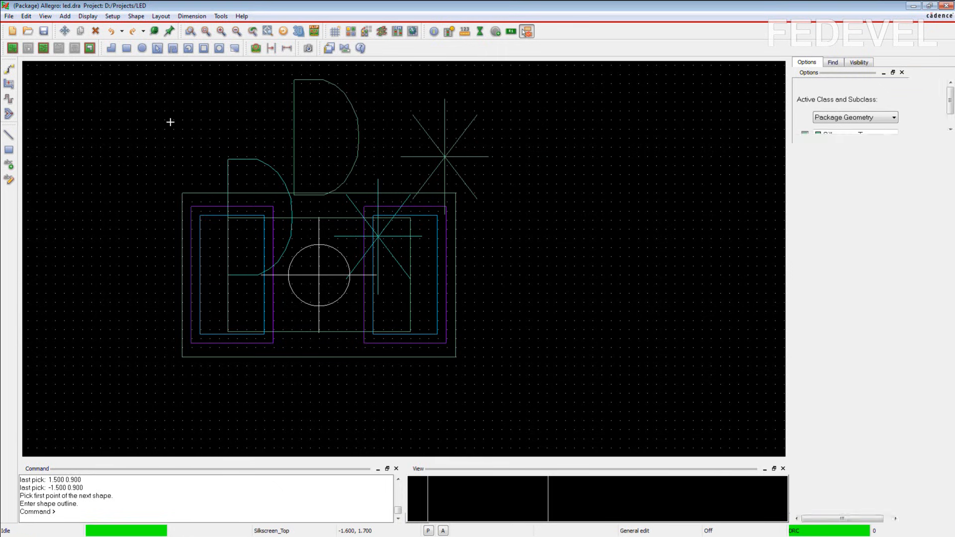
Show all geometry layers briefly to check which pad is pin 1, and return to displaying only Silkscreen_Top.
left_click(87, 16)
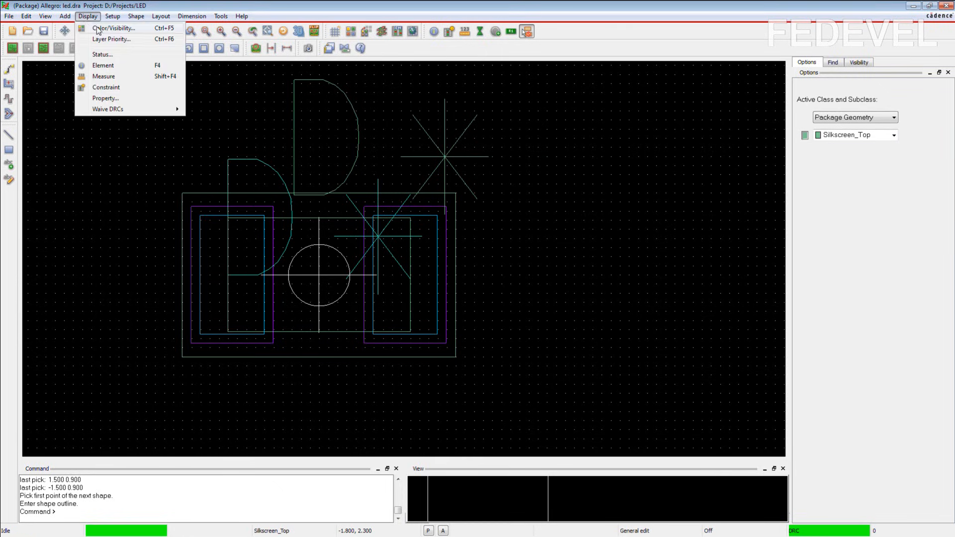
left_click(113, 28)
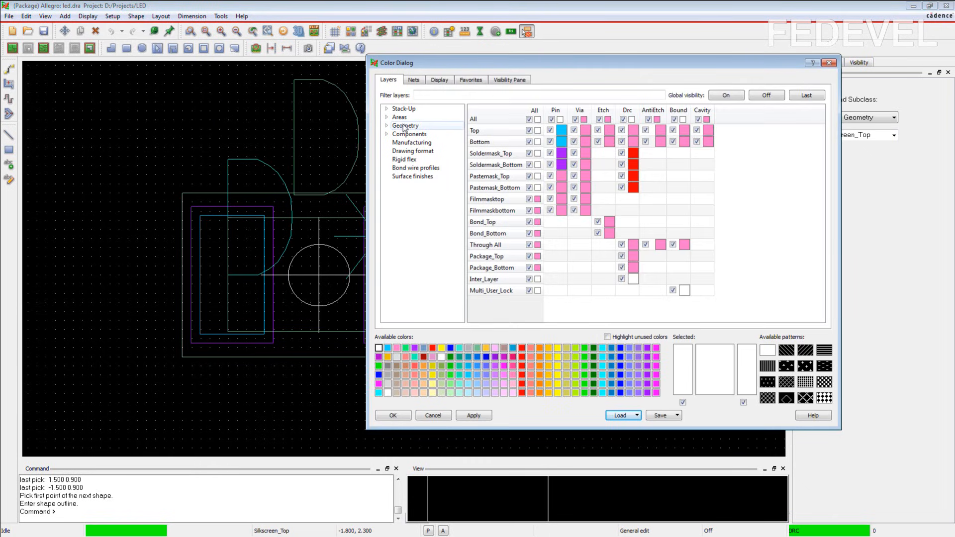
left_click(532, 120)
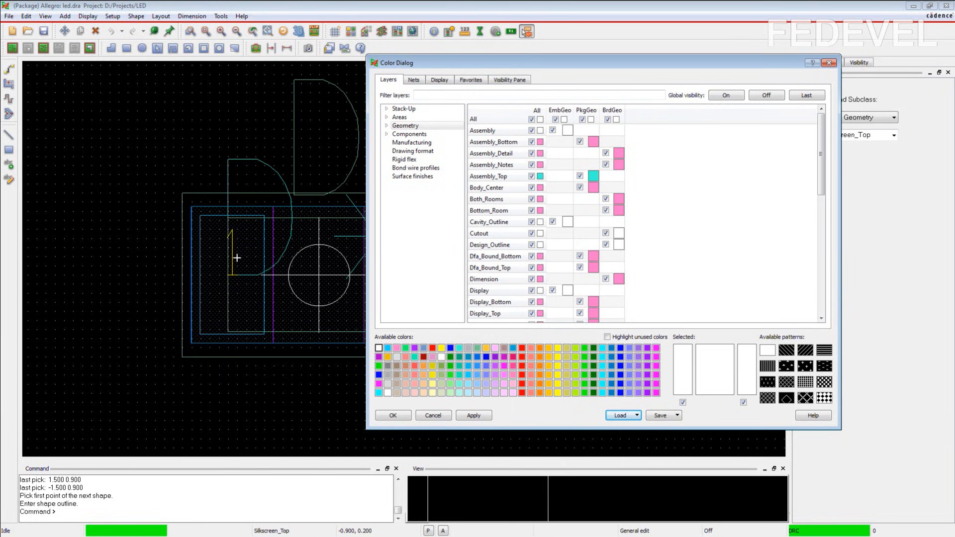
left_click(531, 119)
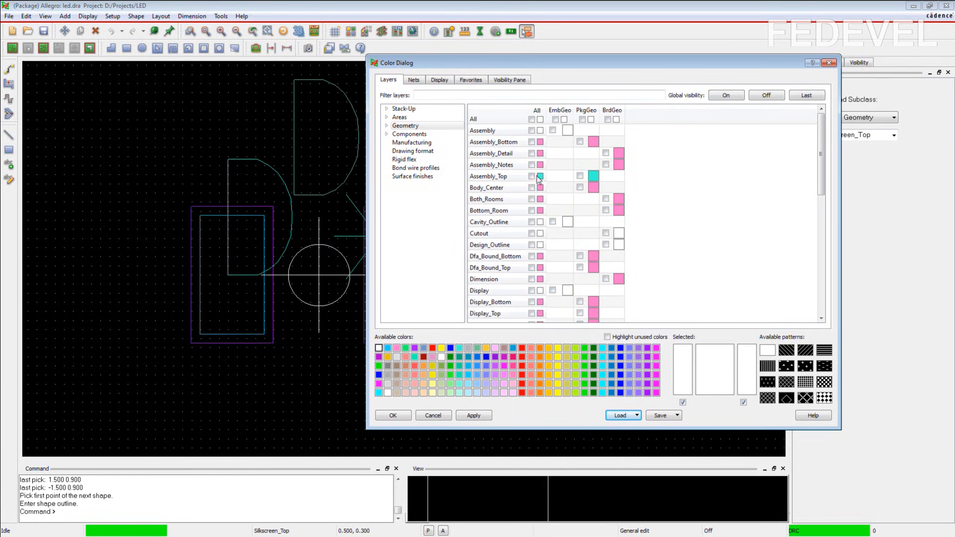
scroll(532, 254, "down", 10)
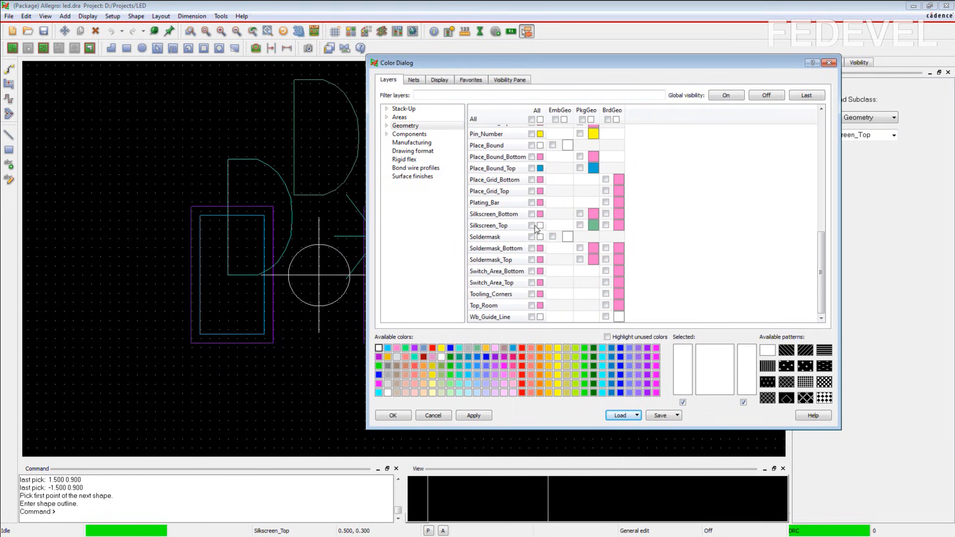
left_click(531, 226)
left_click(393, 415)
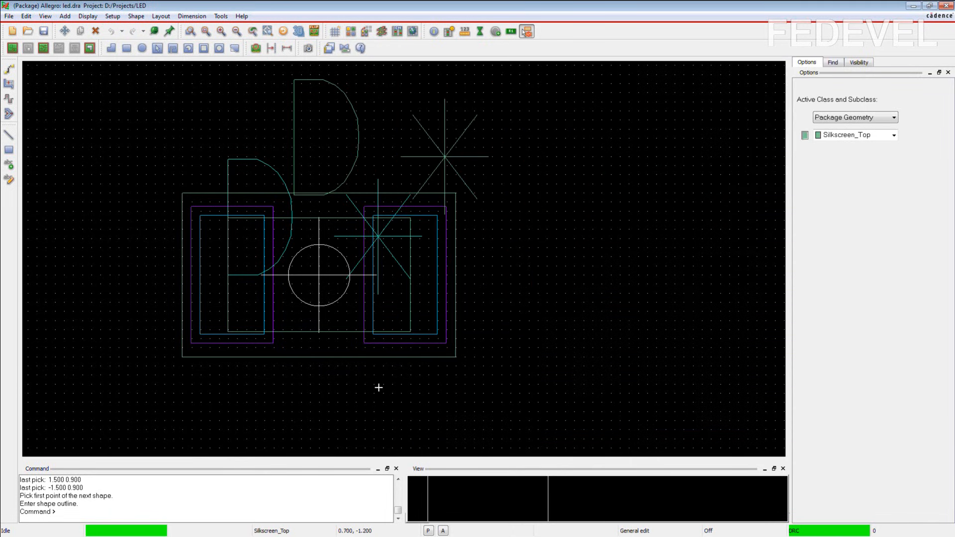
Draw a static solid rectangle on Silkscreen_Top against the outline's pin 1 side, with opposite corners at (-1.9, 0.9) and (-1.5, -0.9).
left_click(111, 48)
left_click(837, 113)
left_click(846, 178)
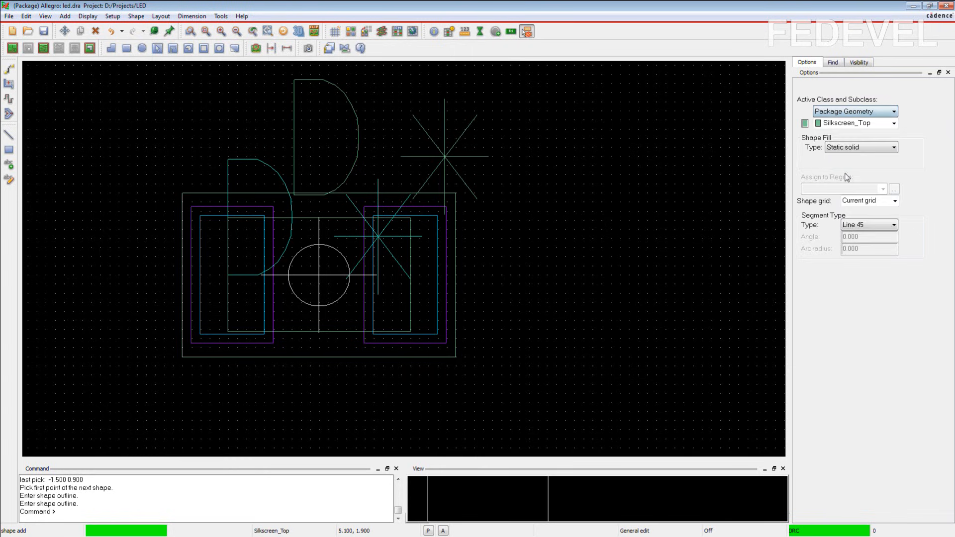
left_click(844, 125)
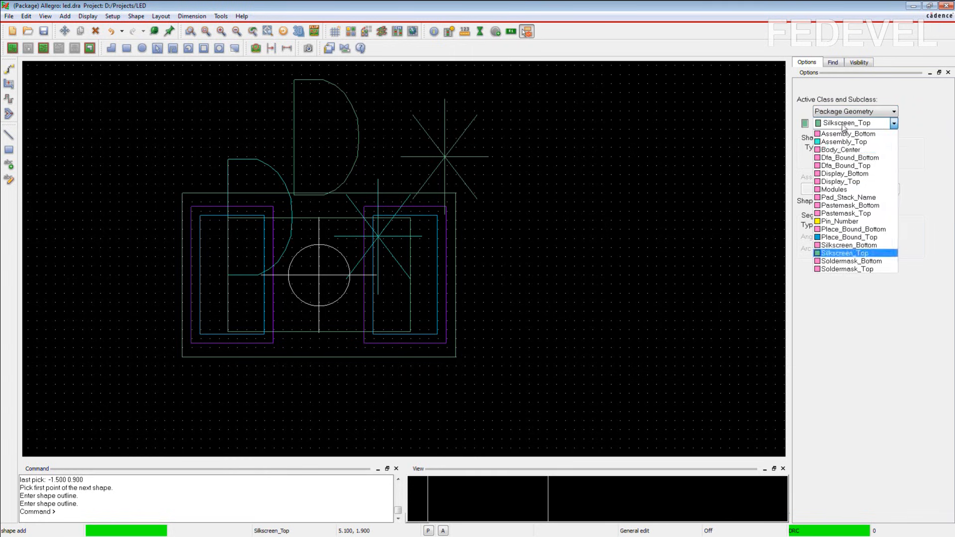
left_click(845, 251)
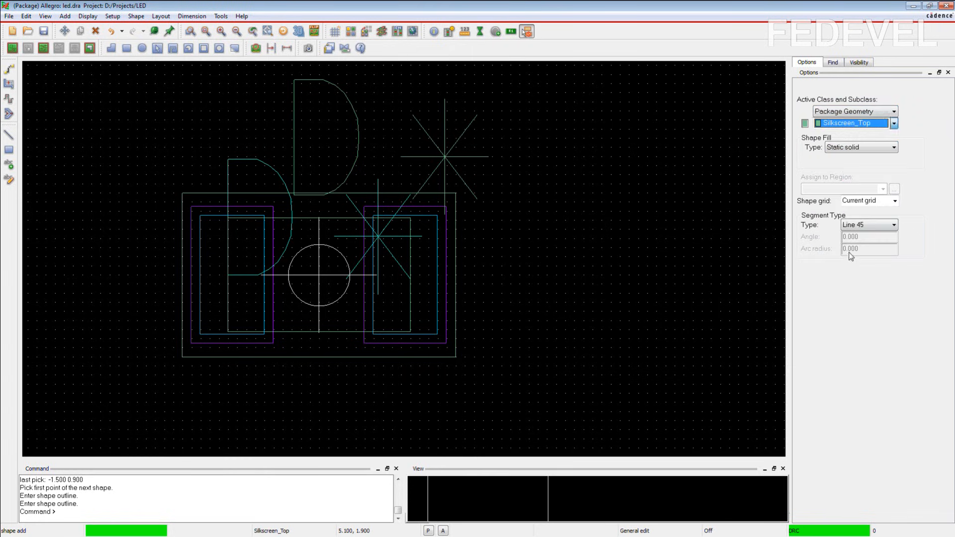
left_click(834, 148)
left_click(845, 156)
left_click(181, 192)
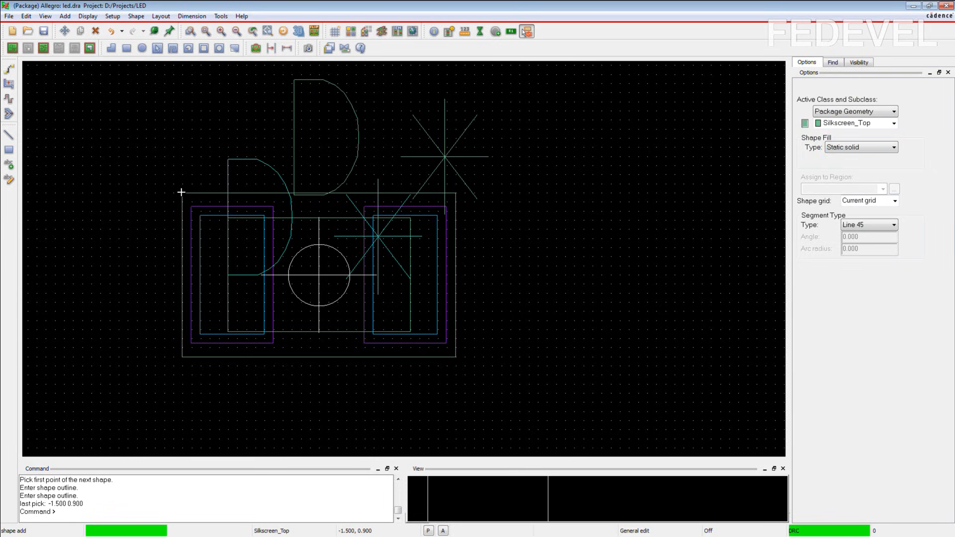
left_click(145, 192)
left_click(145, 357)
left_click(181, 356)
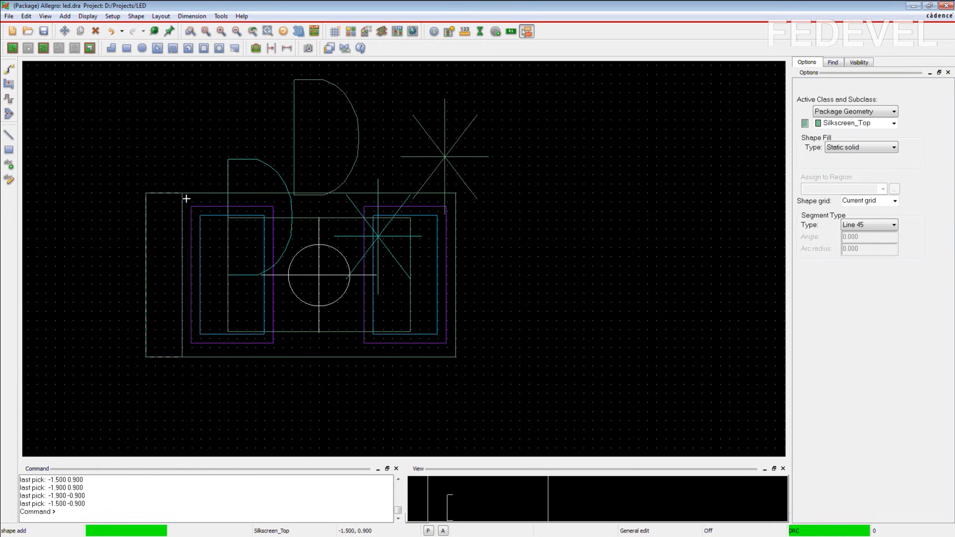
left_click(181, 192)
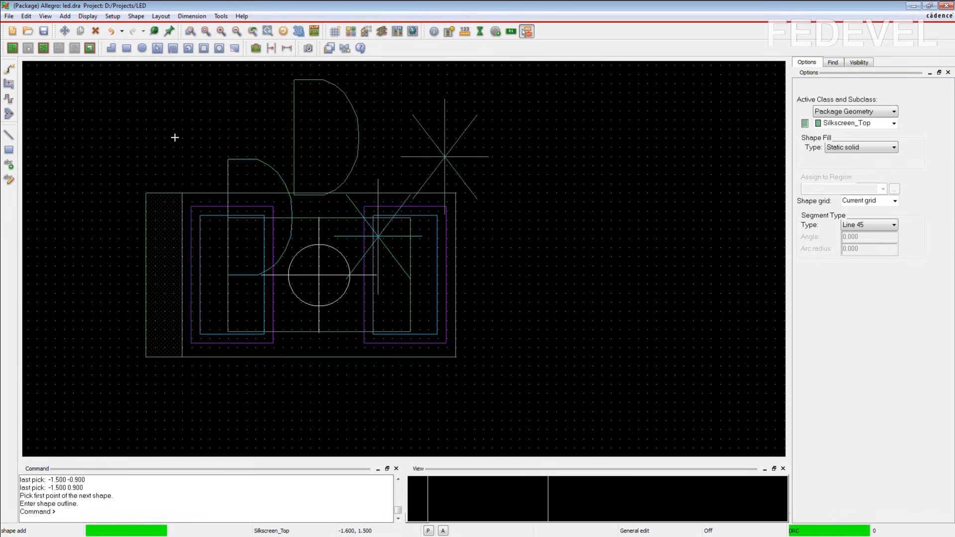
right_click(170, 114)
left_click(188, 121)
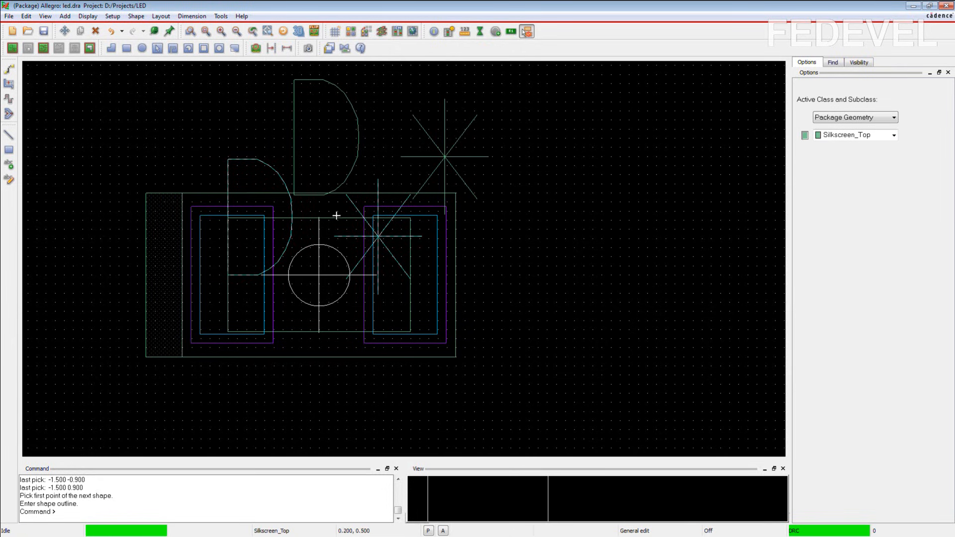
Delete the old Silkscreen_Top line rectangle crossing the LED pads and save the footprint over the existing led.dra.
left_click(96, 32)
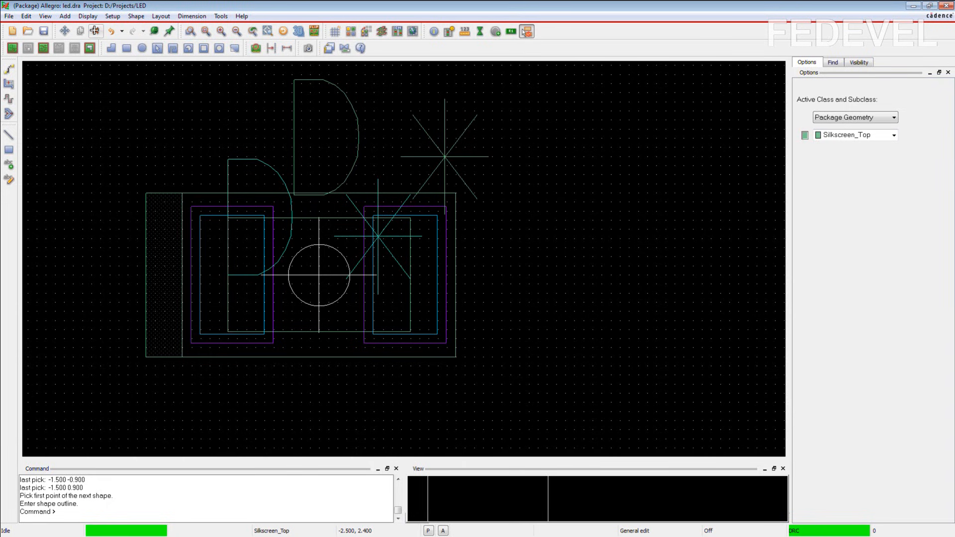
left_click(831, 63)
left_click(851, 104)
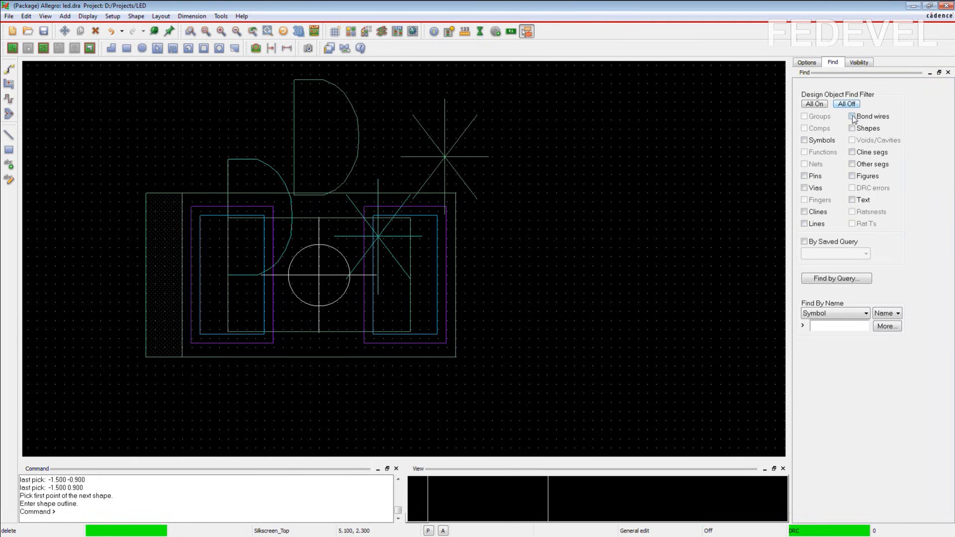
left_click(804, 224)
left_click(307, 218)
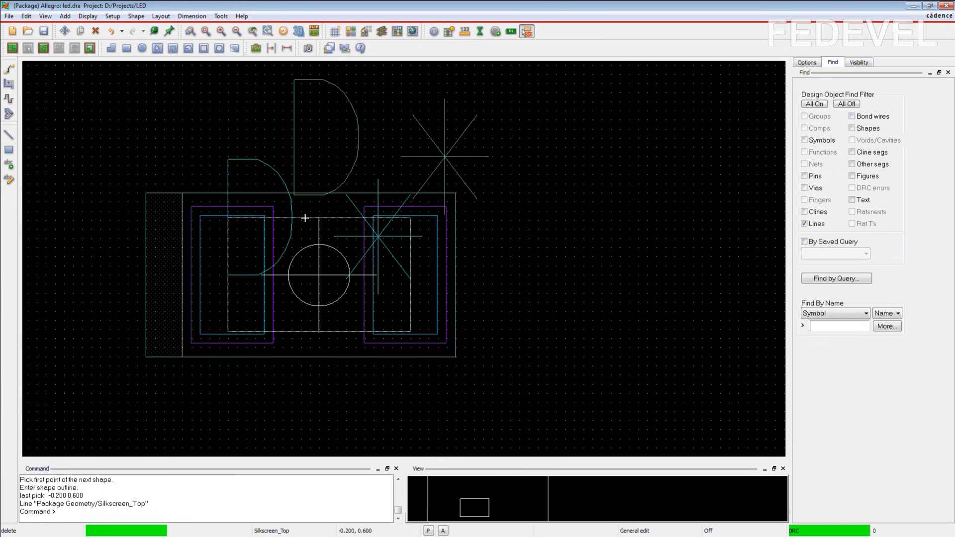
right_click(169, 99)
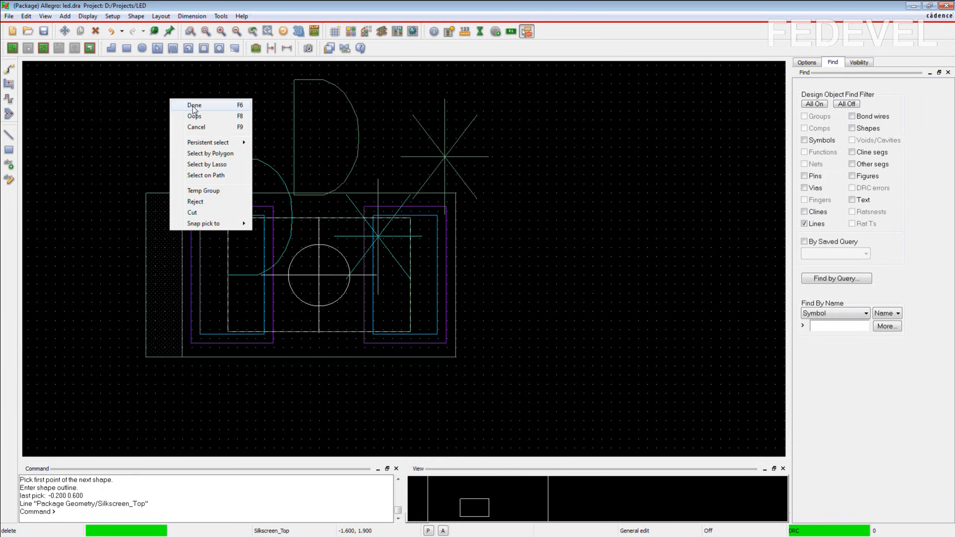
left_click(193, 106)
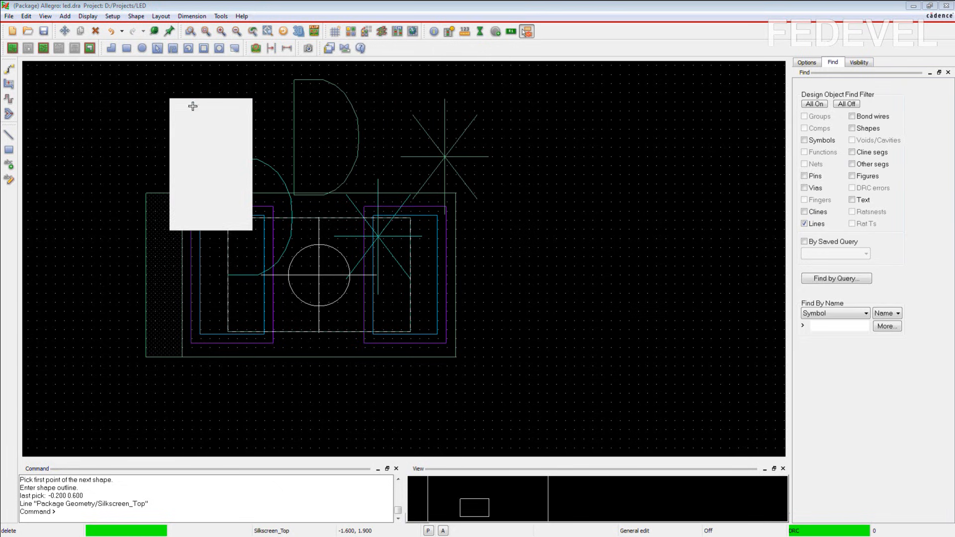
left_click(45, 32)
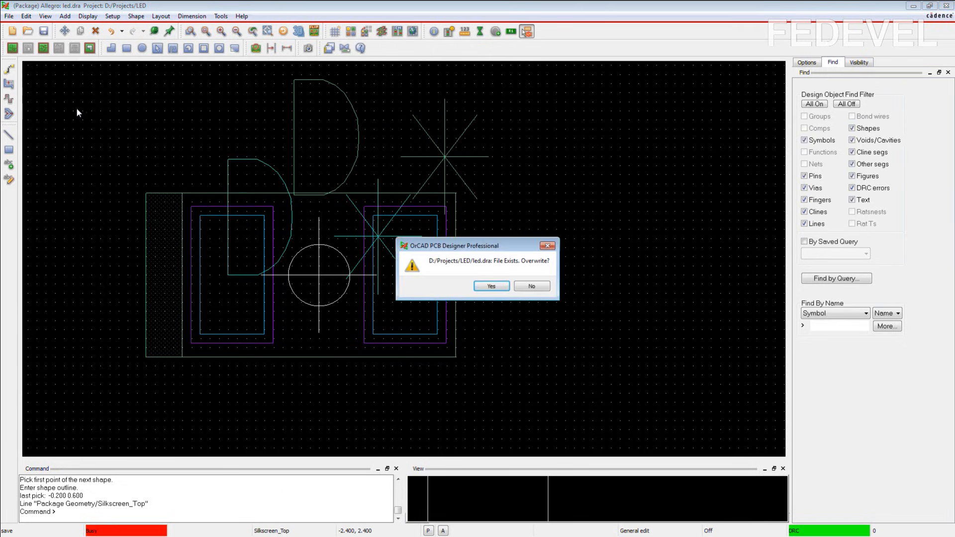
left_click(498, 286)
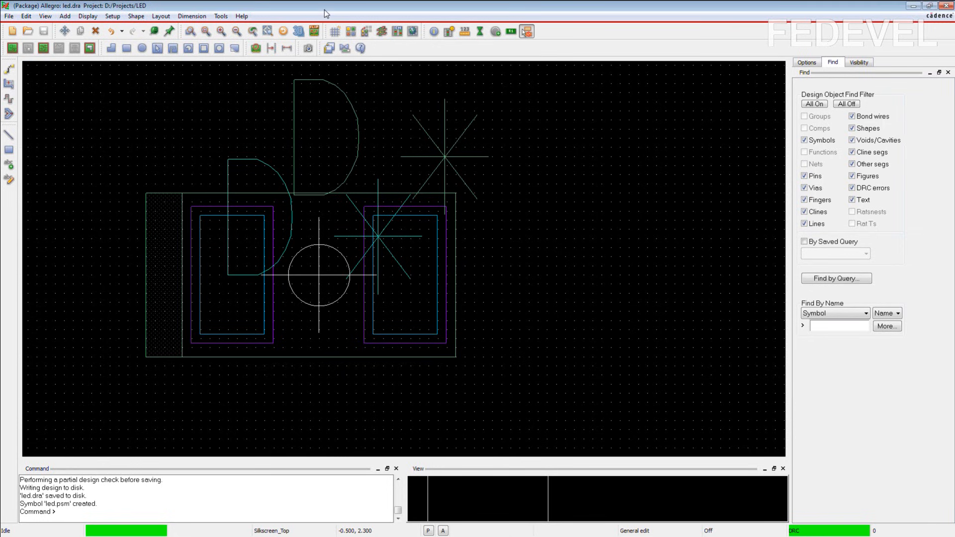
Select the new silkscreen outline and the pin 1 bar with the shape selection command to check their boundaries.
left_click(157, 48)
left_click(259, 193)
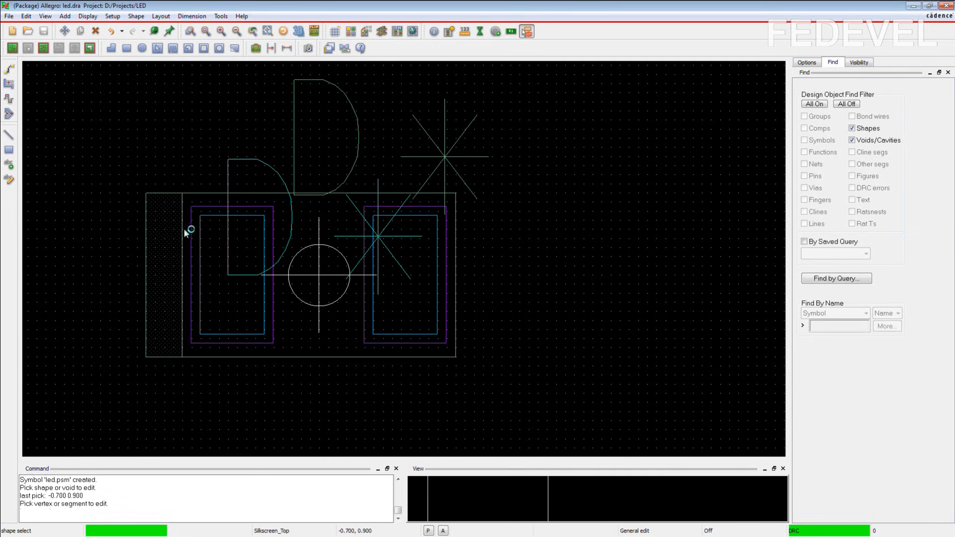
left_click(174, 235)
left_click(146, 237)
right_click(121, 122)
left_click(138, 129)
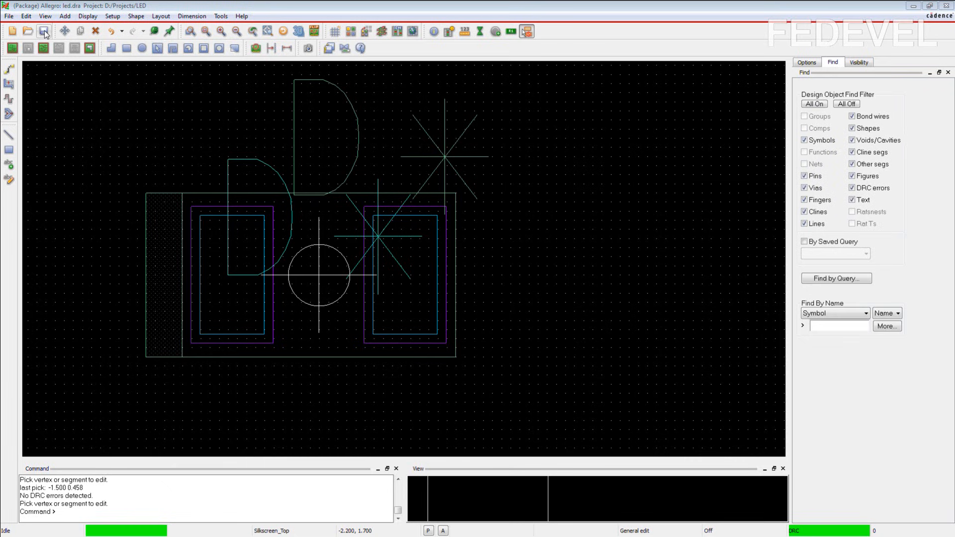
Save the LED footprint over led.dra again and reopen the recent board design led.brd.
left_click(44, 31)
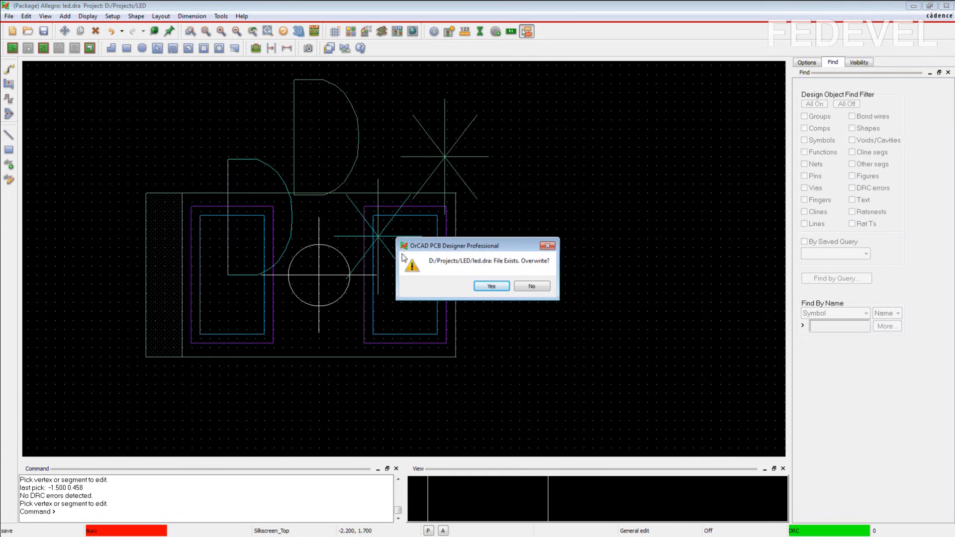
left_click(490, 287)
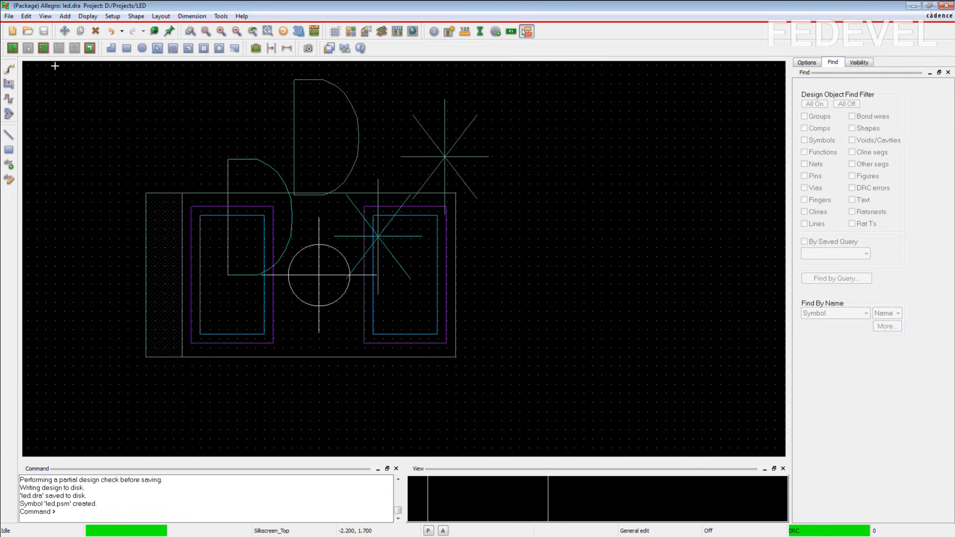
left_click(9, 18)
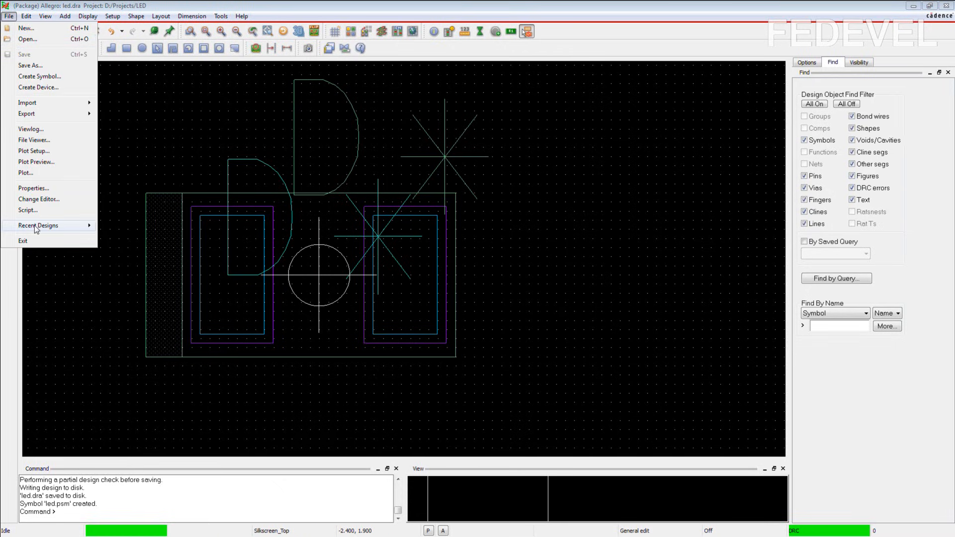
mouse_move(36, 228)
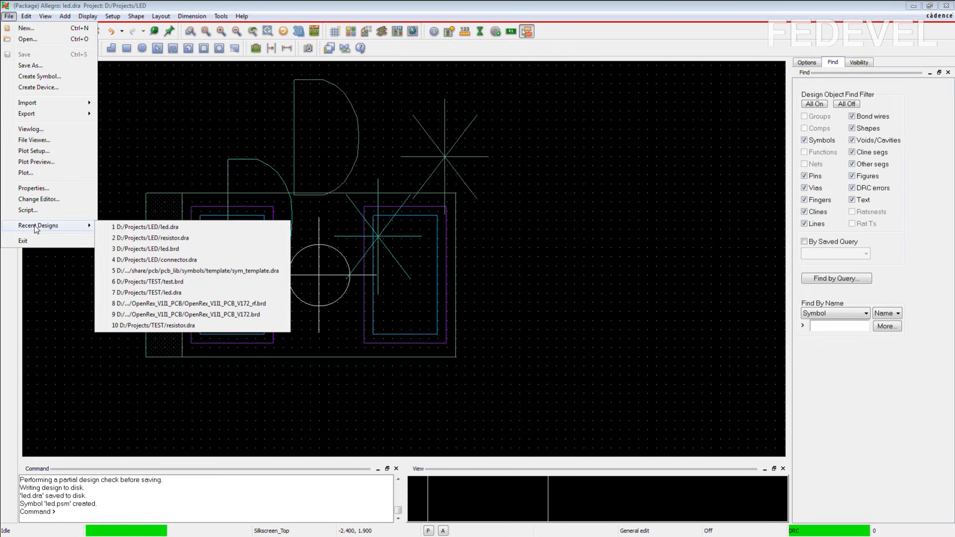
left_click(175, 249)
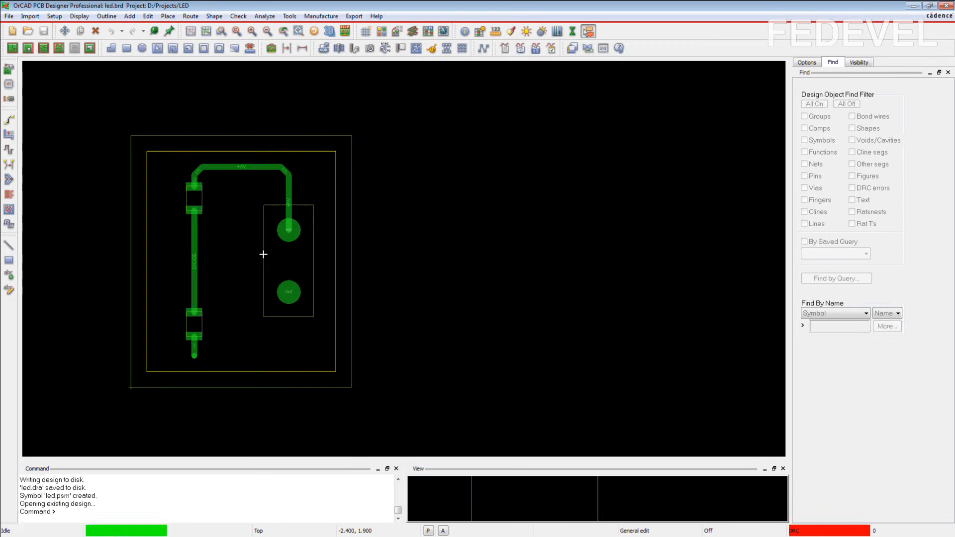
Refresh all package symbols on the board (CONNECTOR, LED and RESISTOR) from the library.
left_click(168, 16)
left_click(191, 166)
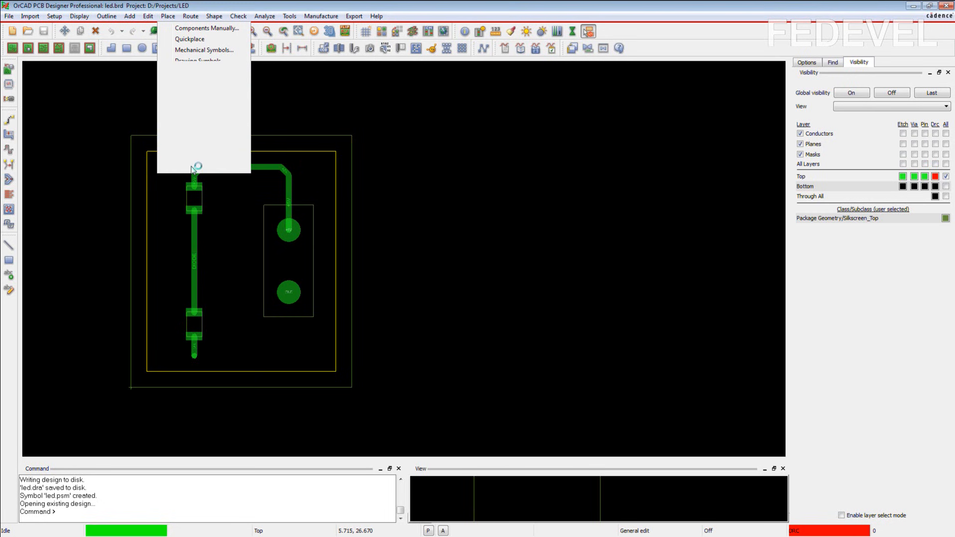
left_click(38, 83)
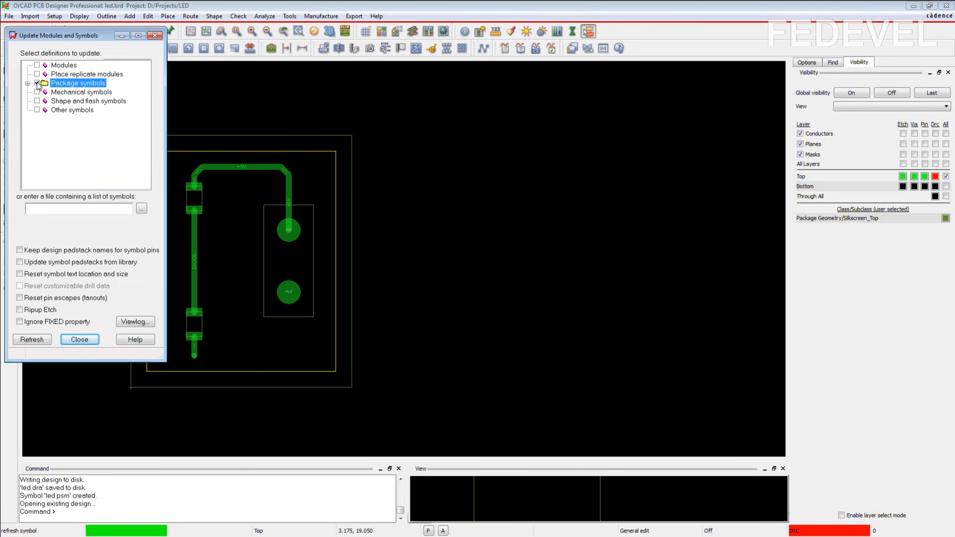
left_click(28, 83)
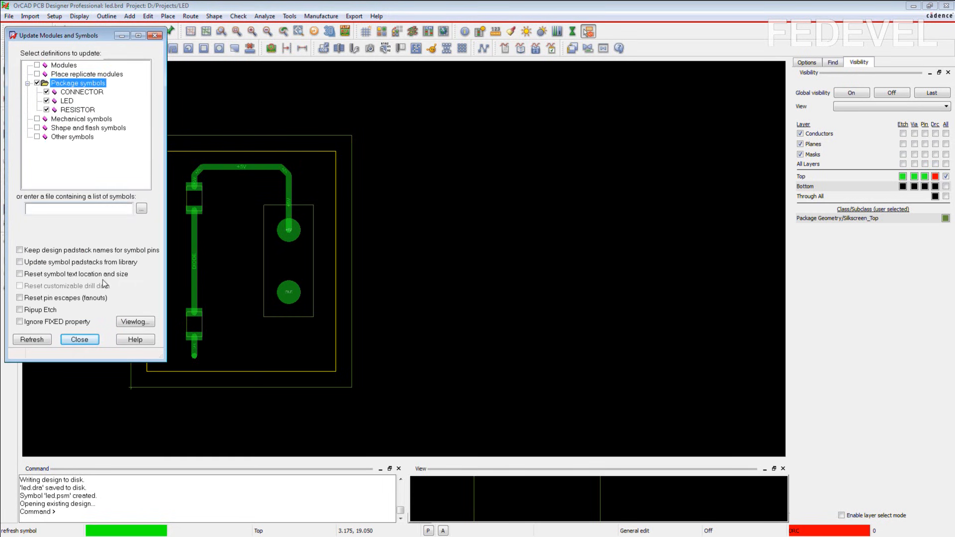
left_click(31, 339)
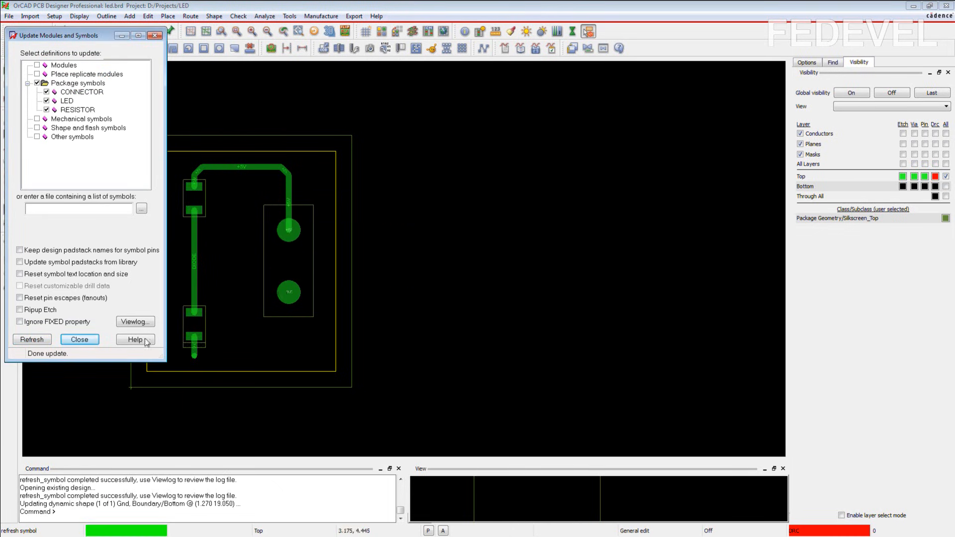
left_click(72, 344)
Turn on the visibility of all layers and examine the updated silkscreen outlines around R1 and D1.
scroll(159, 288, "up", 2)
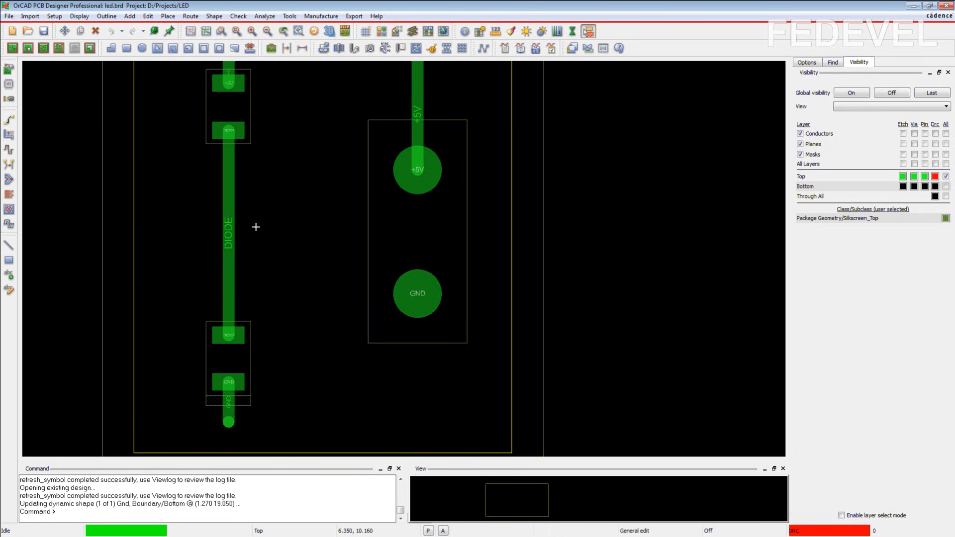
left_click(55, 19)
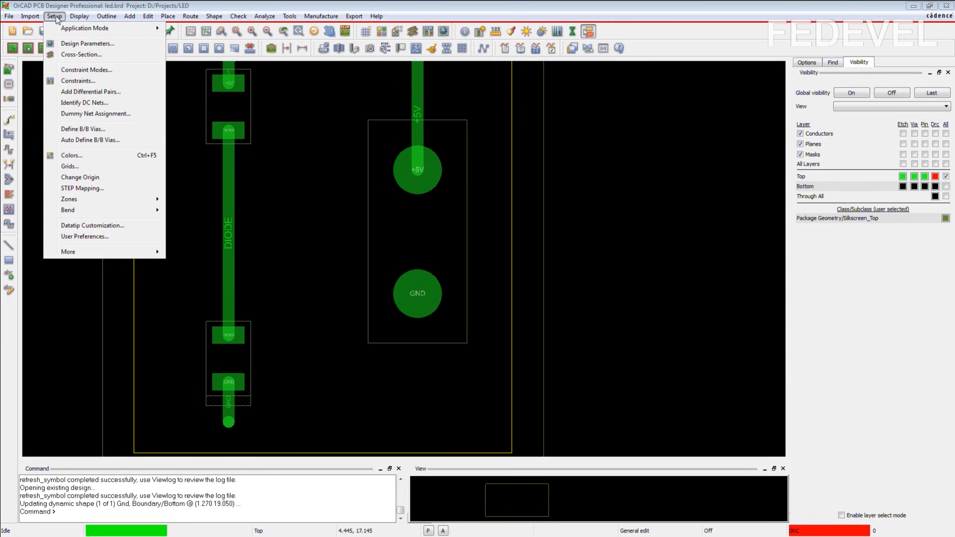
left_click(79, 151)
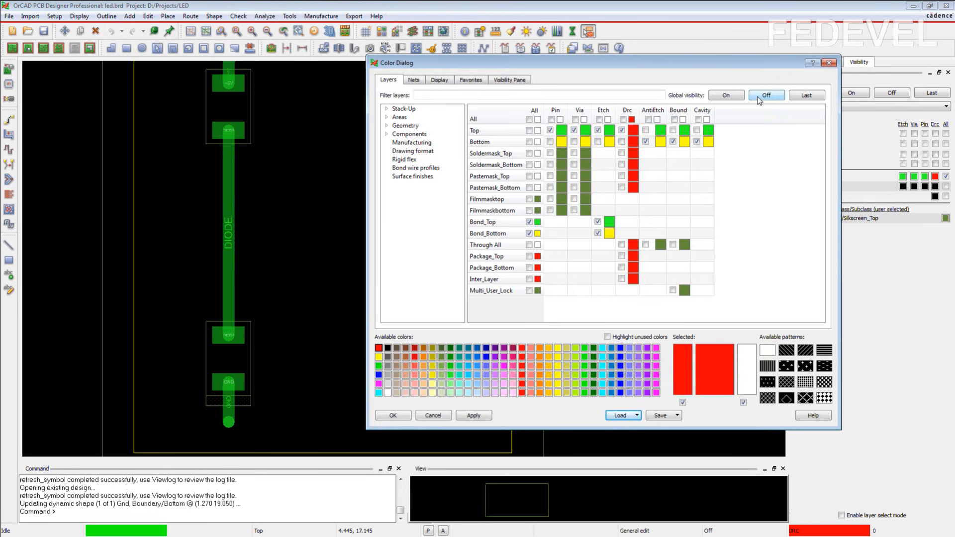
left_click(726, 95)
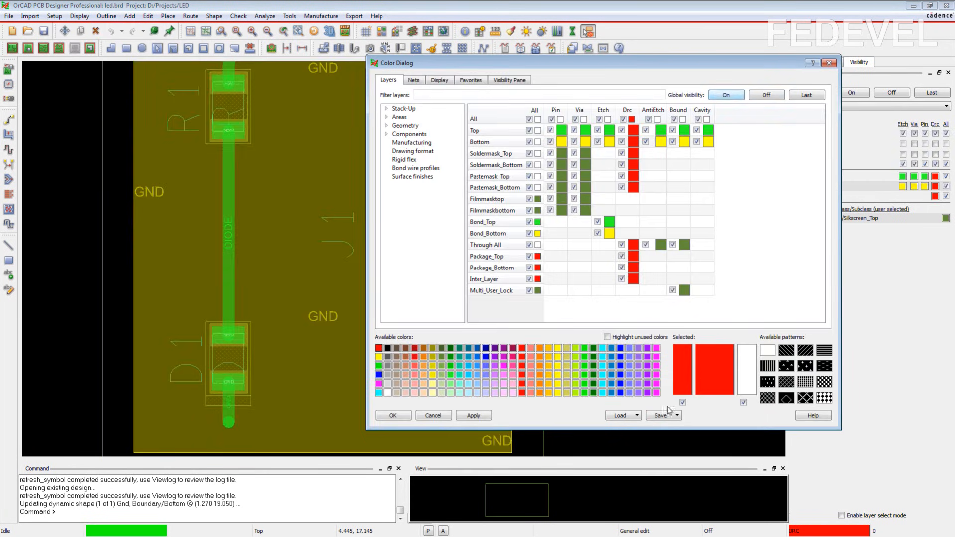
left_click(407, 415)
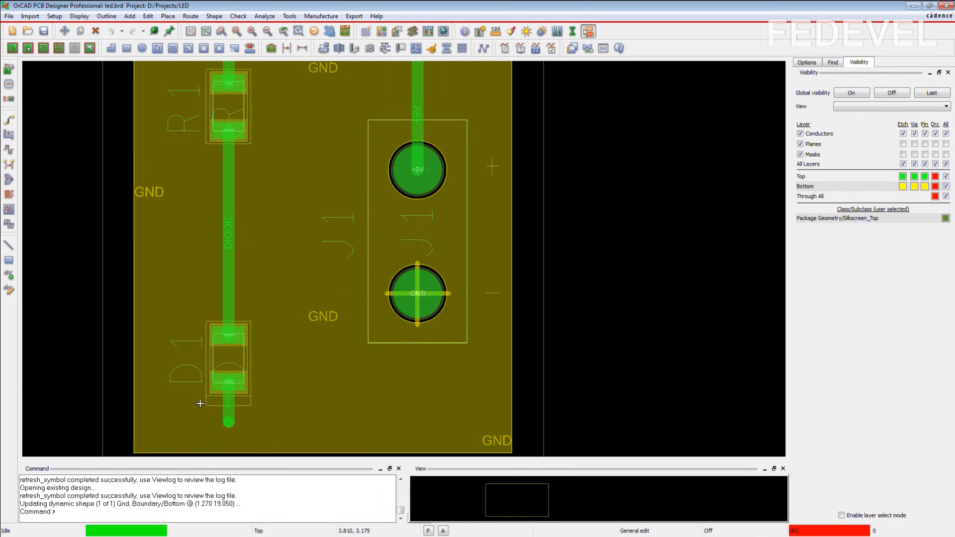
scroll(192, 232, "up", 1)
scroll(192, 231, "down", 1)
scroll(328, 200, "down", 1)
scroll(302, 140, "up", 2)
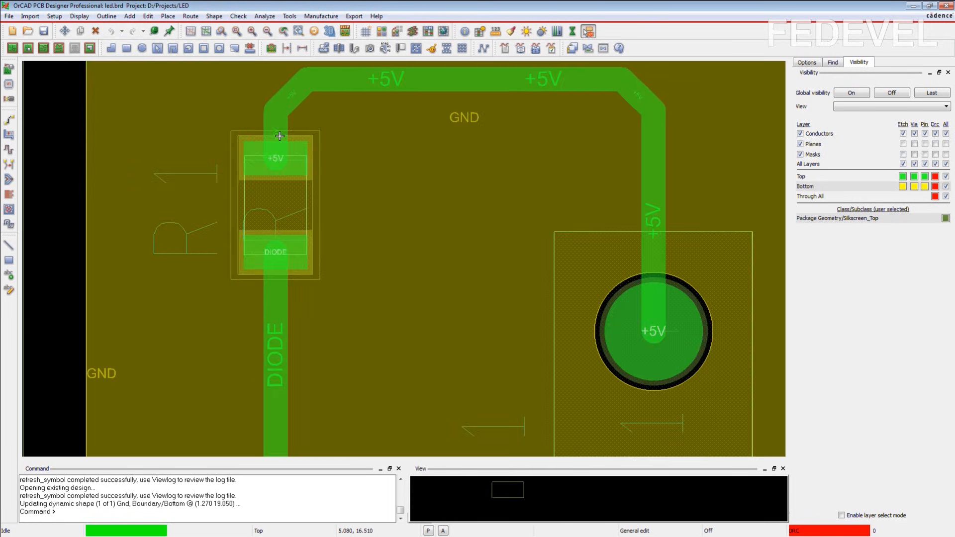
scroll(279, 136, "down", 3)
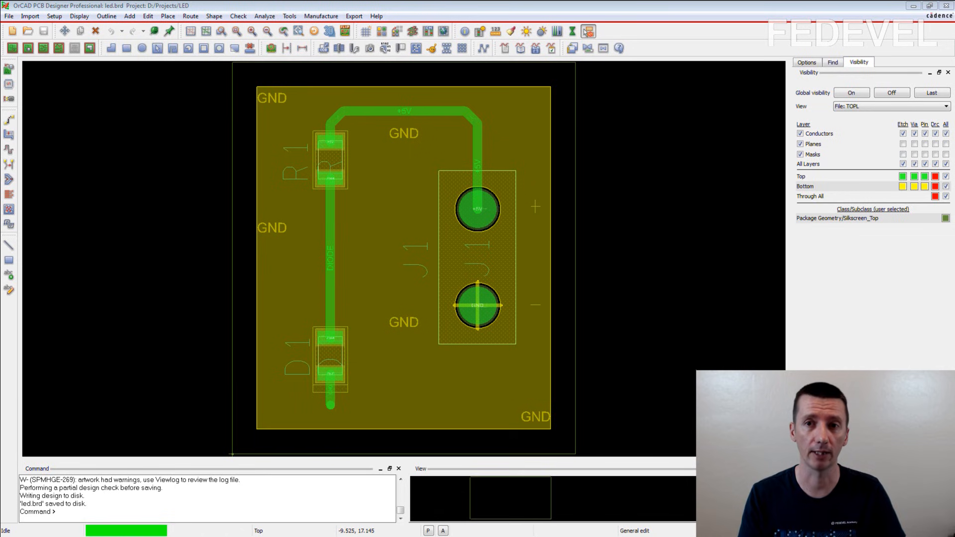
Check the board's design status and update the out-of-date DRC.
left_click(238, 16)
left_click(263, 27)
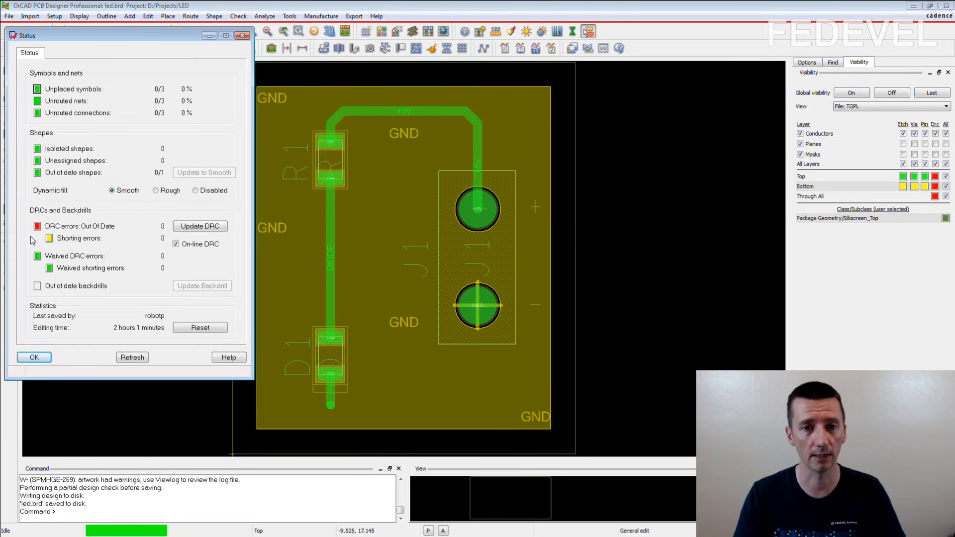
left_click(195, 226)
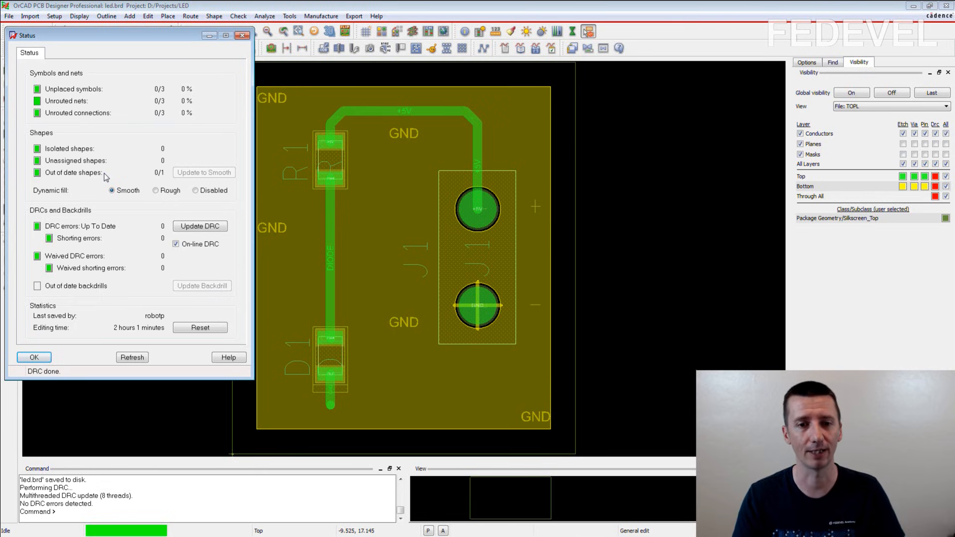
left_click(34, 358)
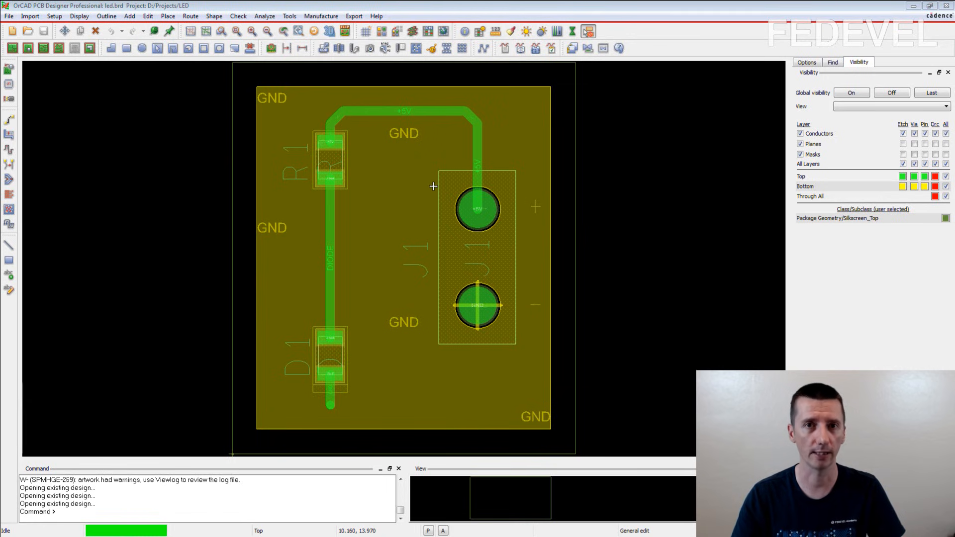
Bring up the Artwork Control Form and switch the layer display to the TOPL film view.
left_click(355, 16)
left_click(374, 52)
left_click_drag(200, 77, 201, 77)
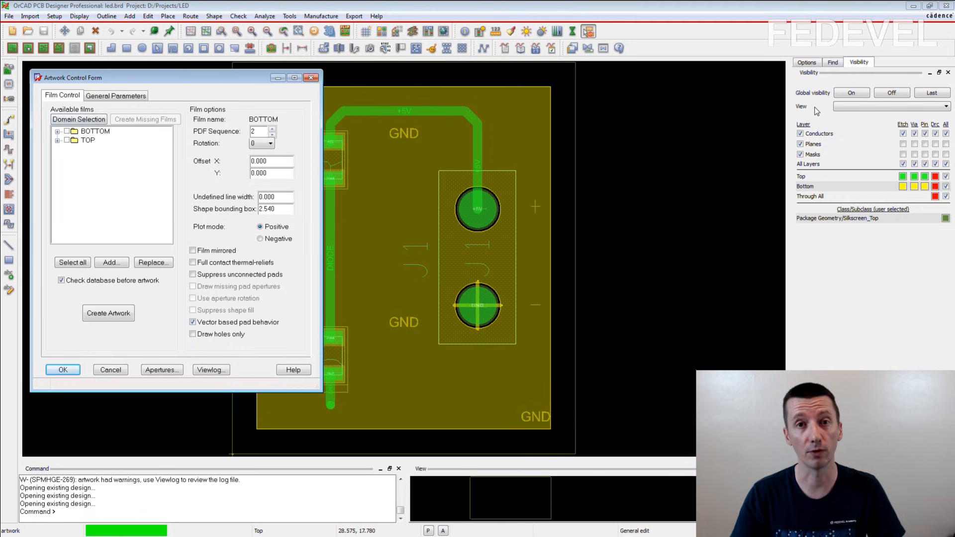
left_click(844, 108)
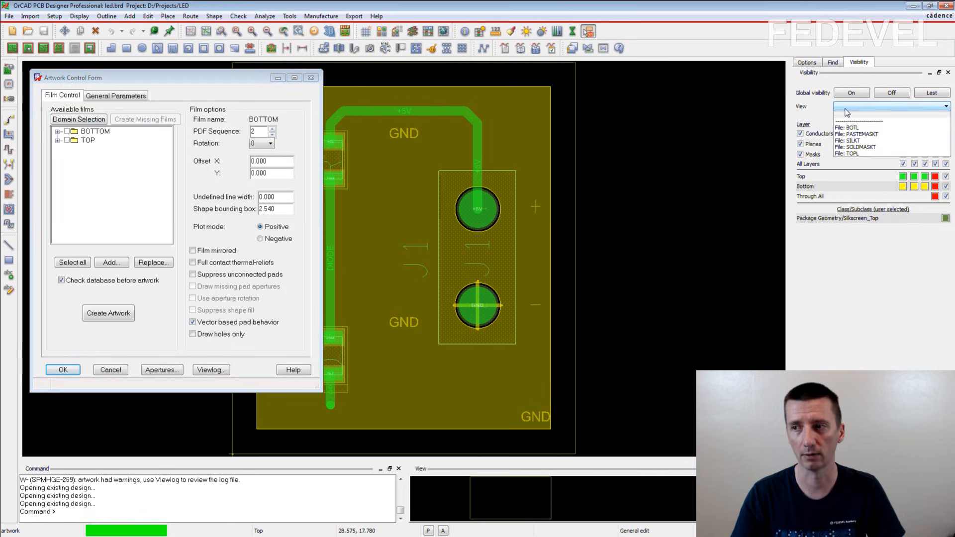
left_click(852, 154)
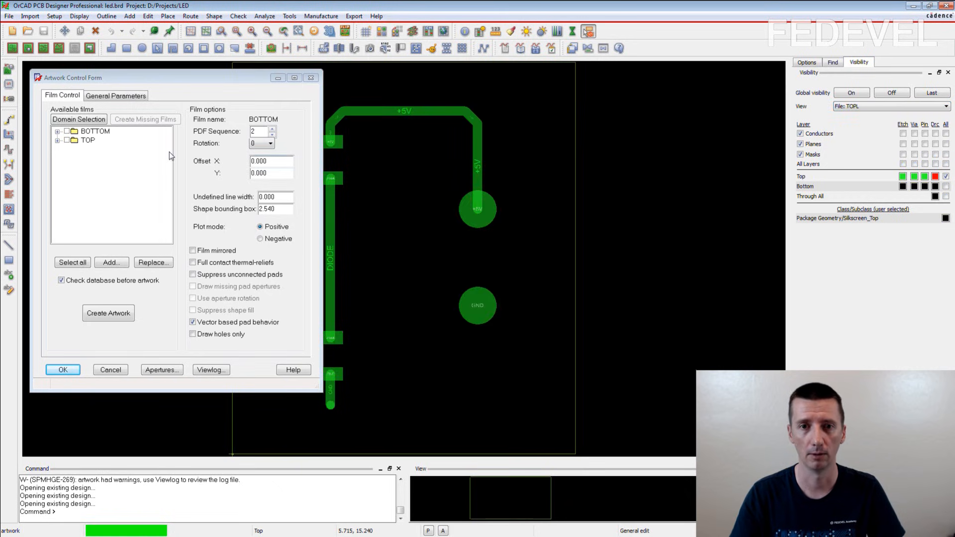
Add a new artwork film named TOPL from the displayed layers and expand it to show its layer list.
left_click(88, 140)
right_click(88, 142)
left_click(107, 170)
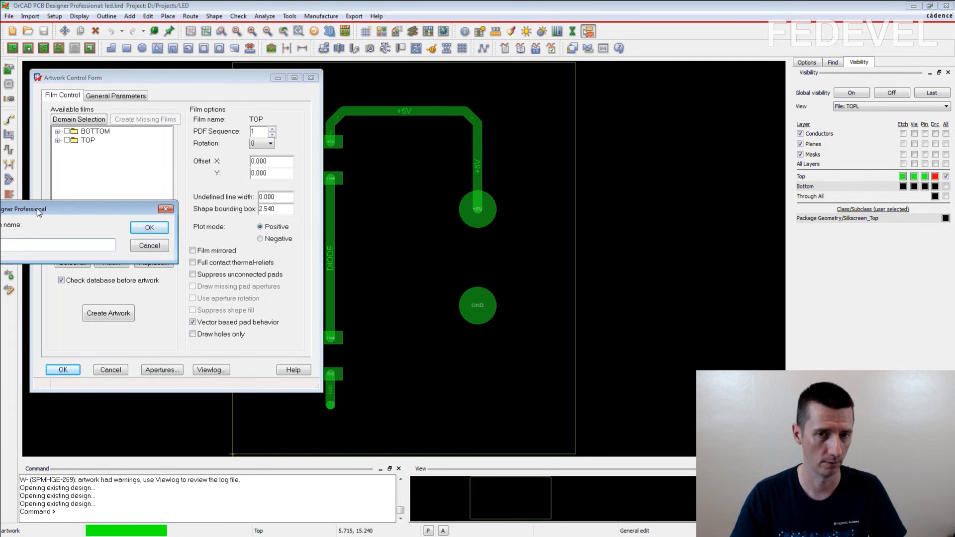
type("TOPL")
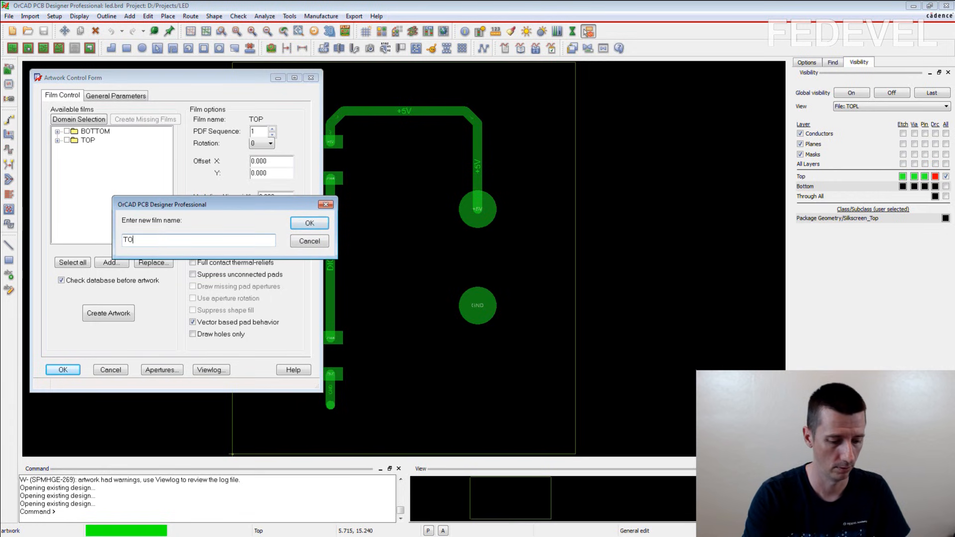
left_click(308, 223)
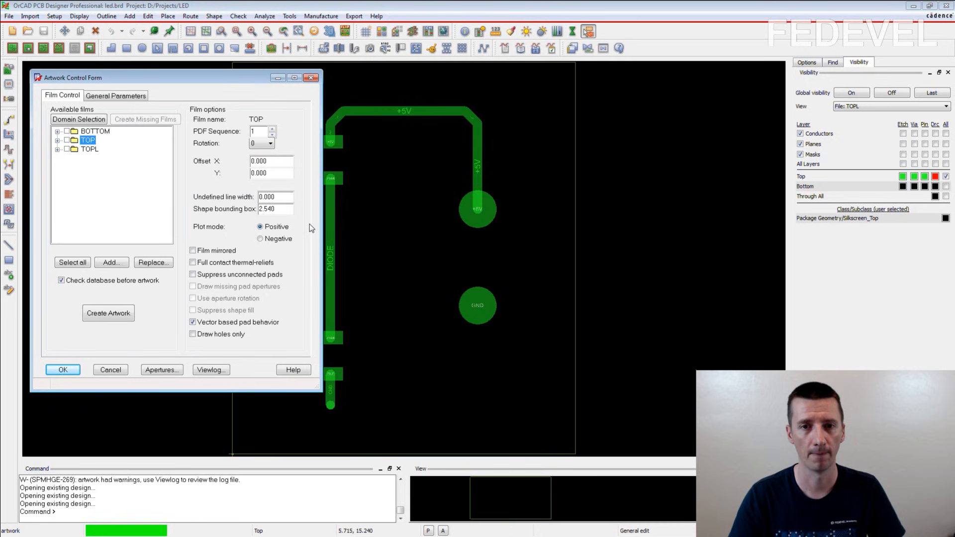
left_click(88, 149)
left_click(57, 150)
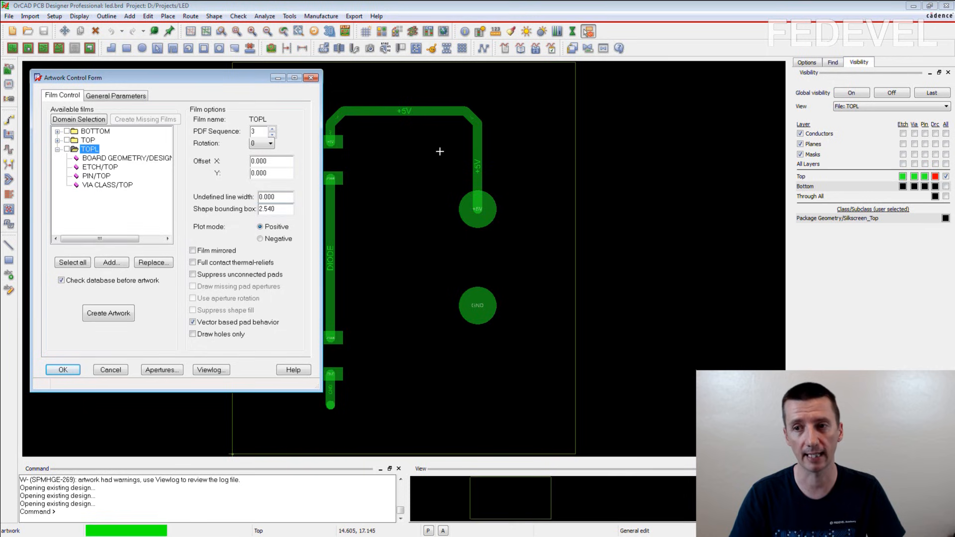
Display the BOTL film view and add a new artwork film named BOTL from its visible layers.
left_click(854, 108)
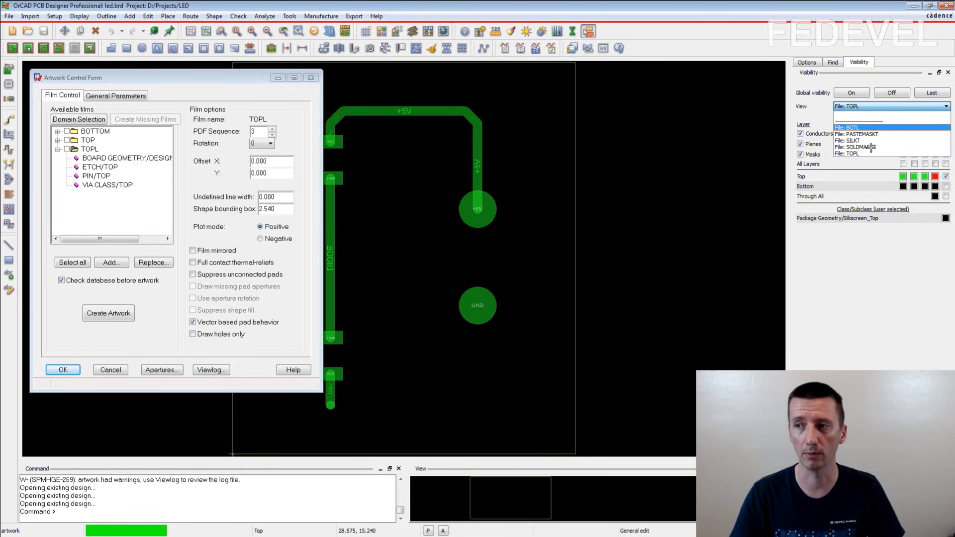
left_click(854, 128)
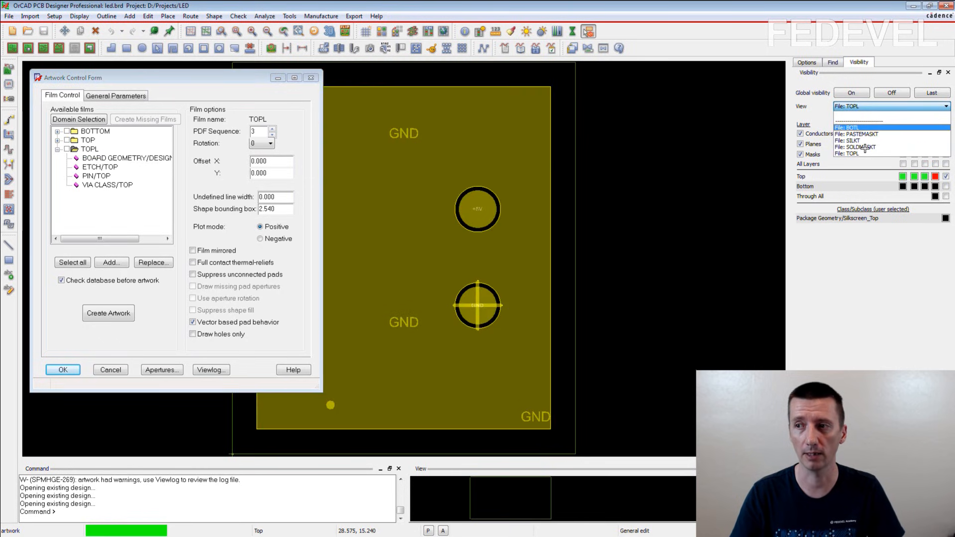
left_click(58, 149)
left_click(90, 149)
right_click(90, 149)
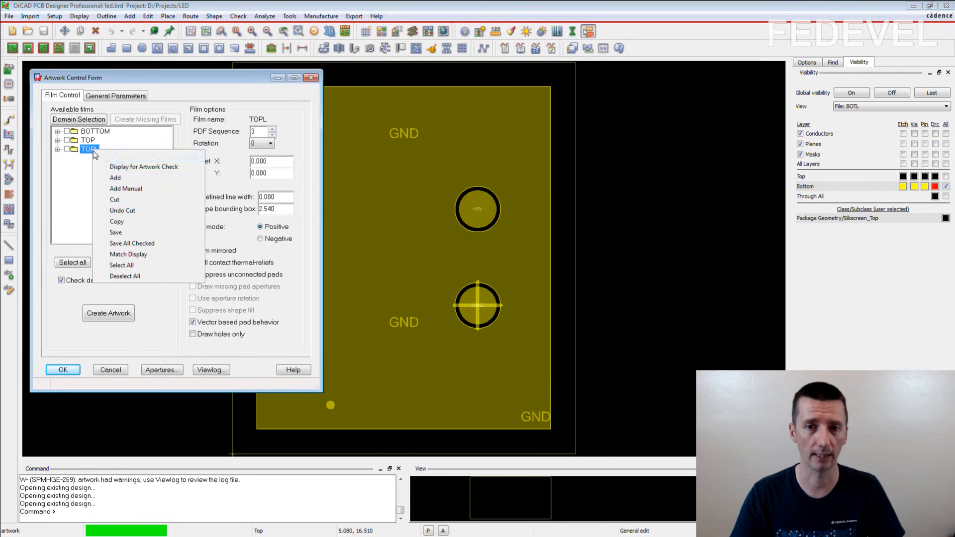
left_click(114, 178)
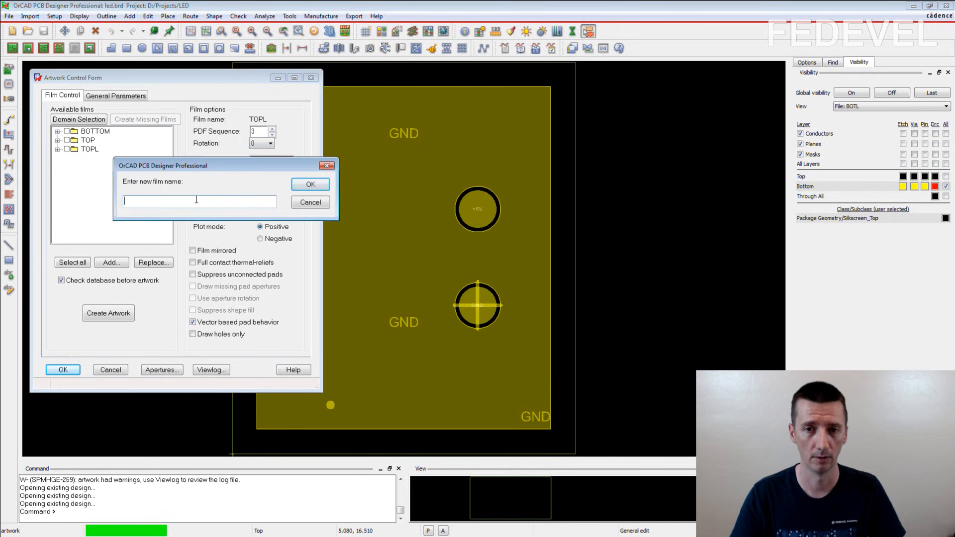
type("BOT")
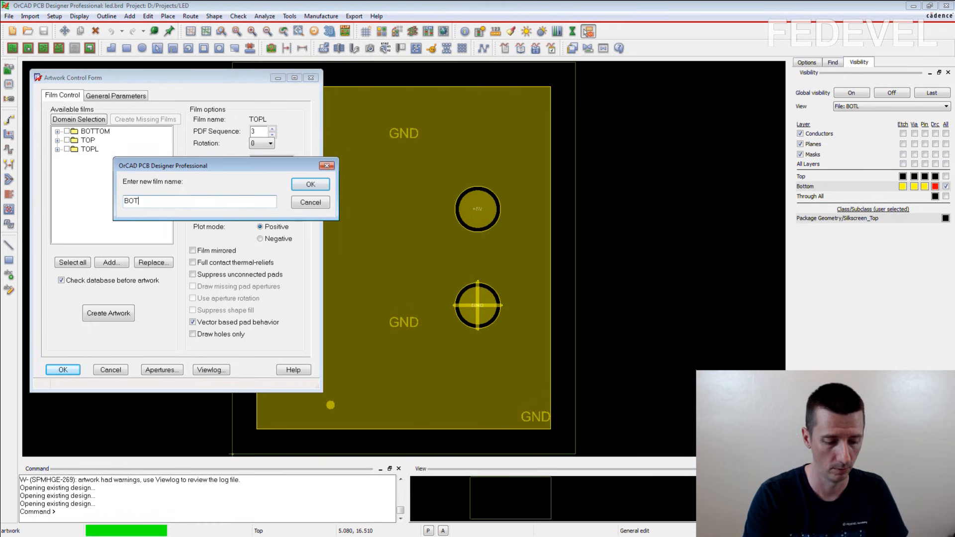
type("L")
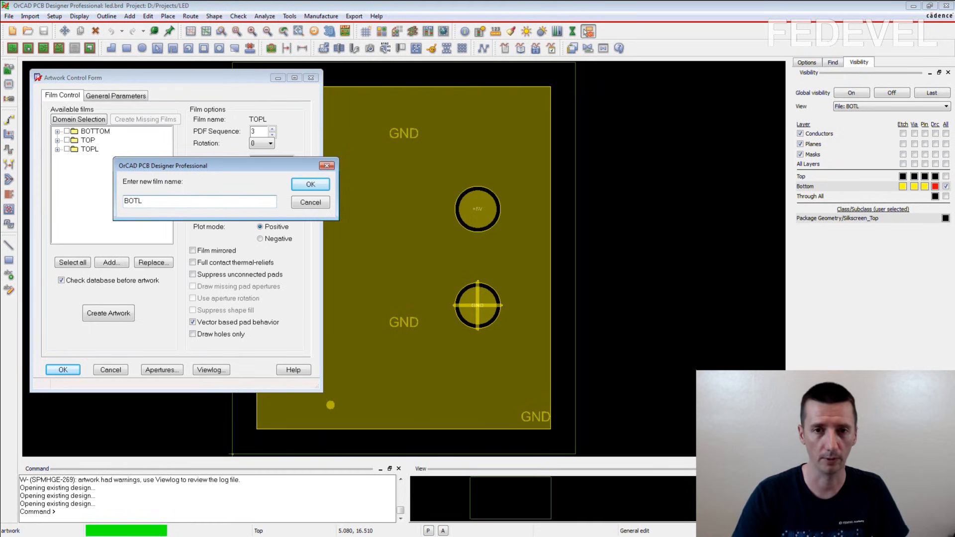
left_click(299, 185)
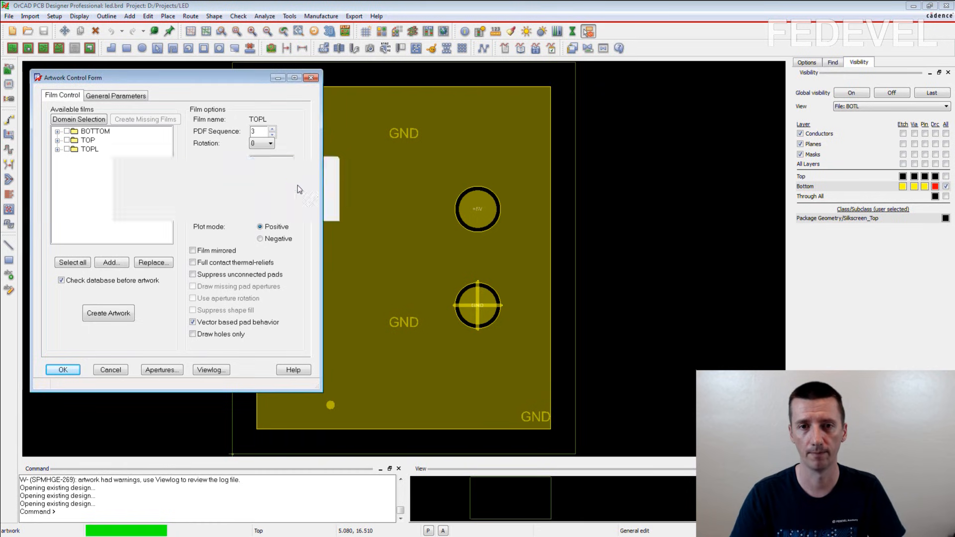
Display the PASTEMASKT film view and add a new artwork film named PASTEMASKT.
left_click(849, 107)
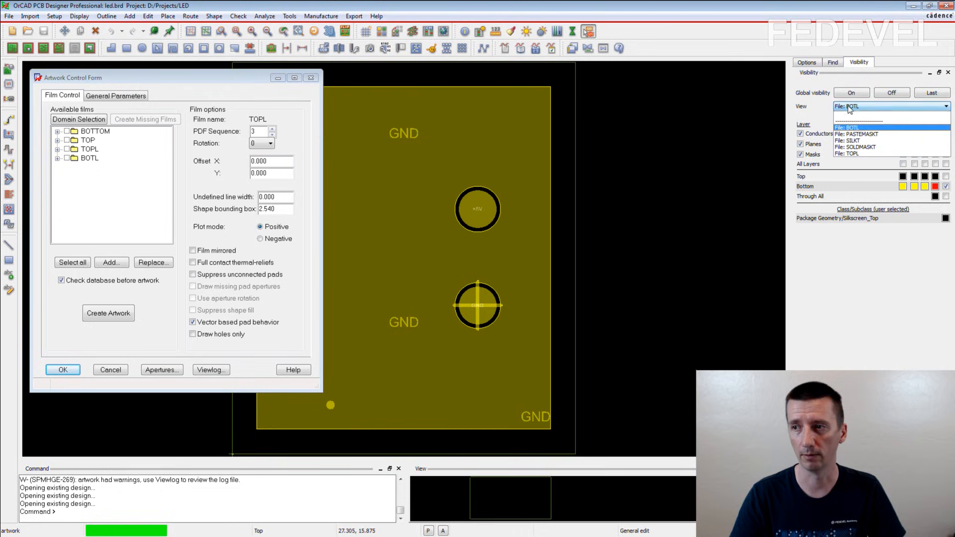
left_click(855, 134)
left_click(95, 159)
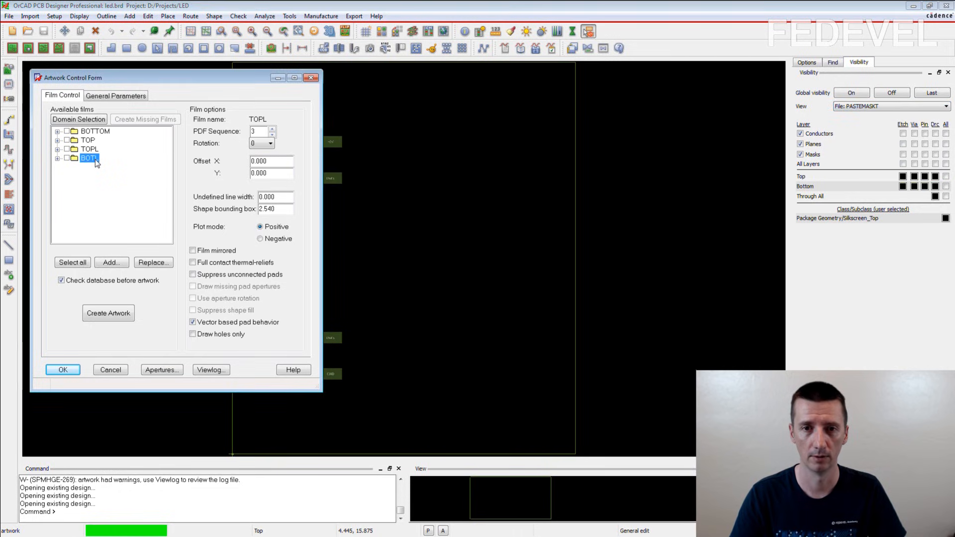
right_click(94, 159)
left_click(126, 190)
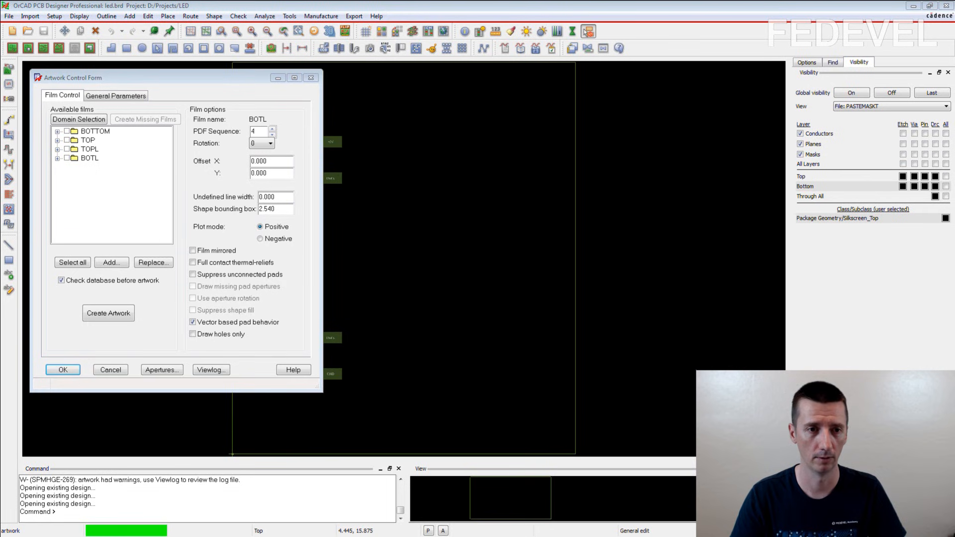
type("PASTEMASKT")
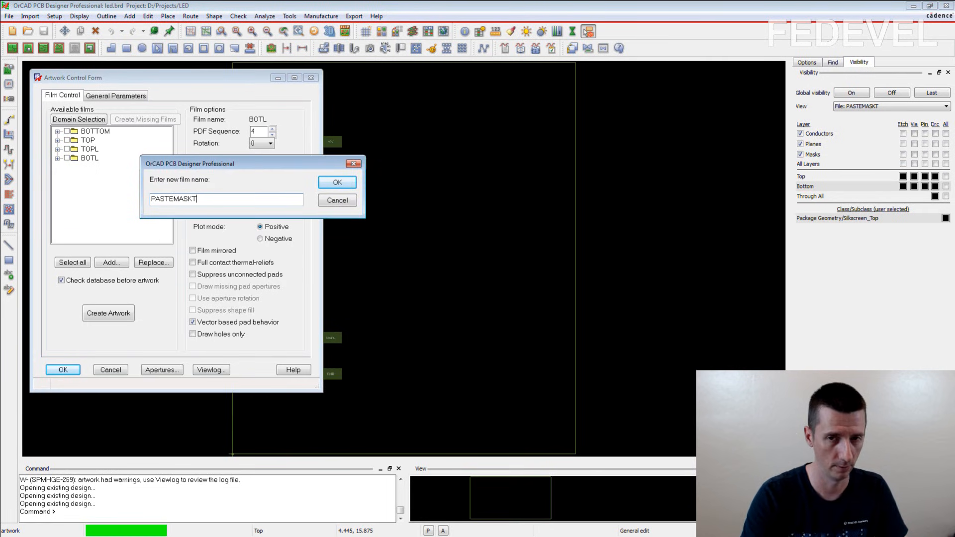
left_click(336, 183)
Display the SILKT film view and add a new artwork film named SILKT.
left_click(859, 108)
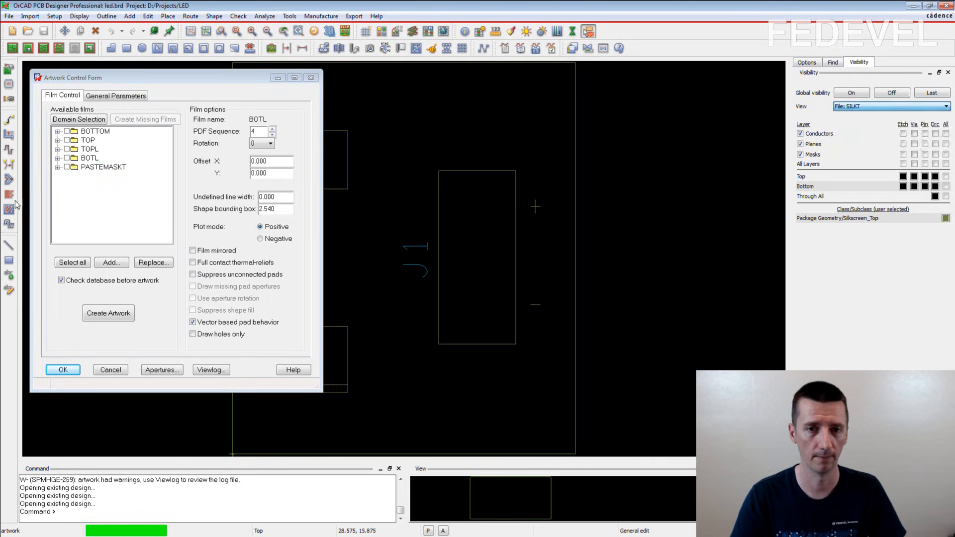
right_click(91, 167)
left_click(112, 195)
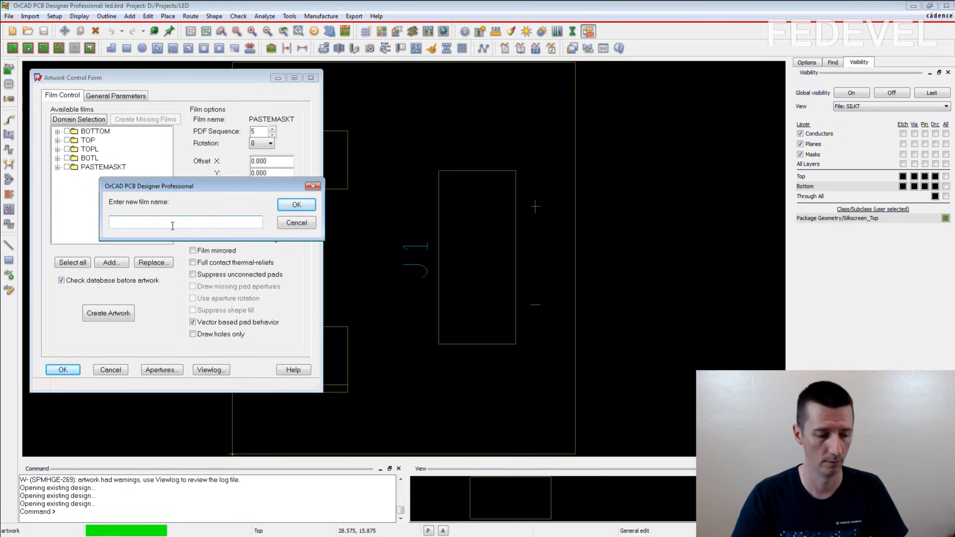
type("SILKT")
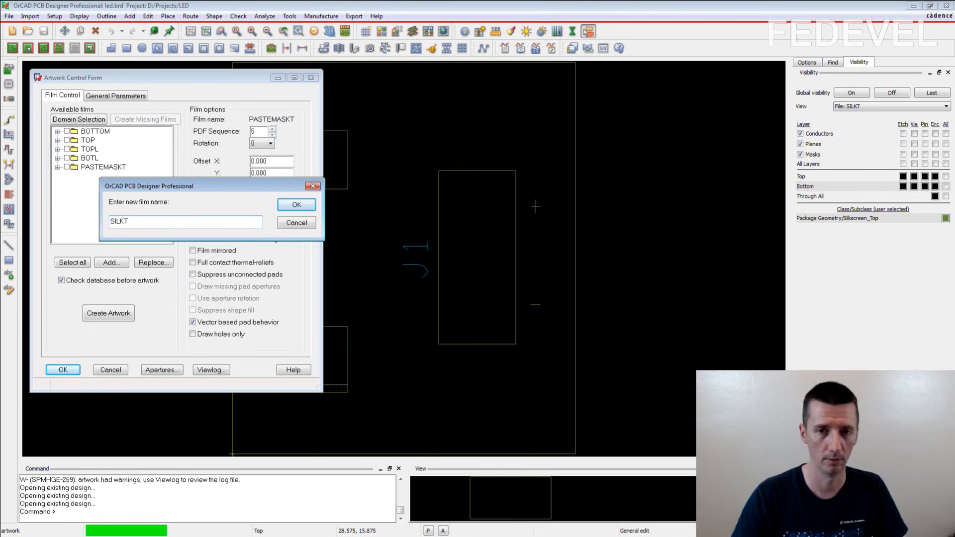
left_click(291, 206)
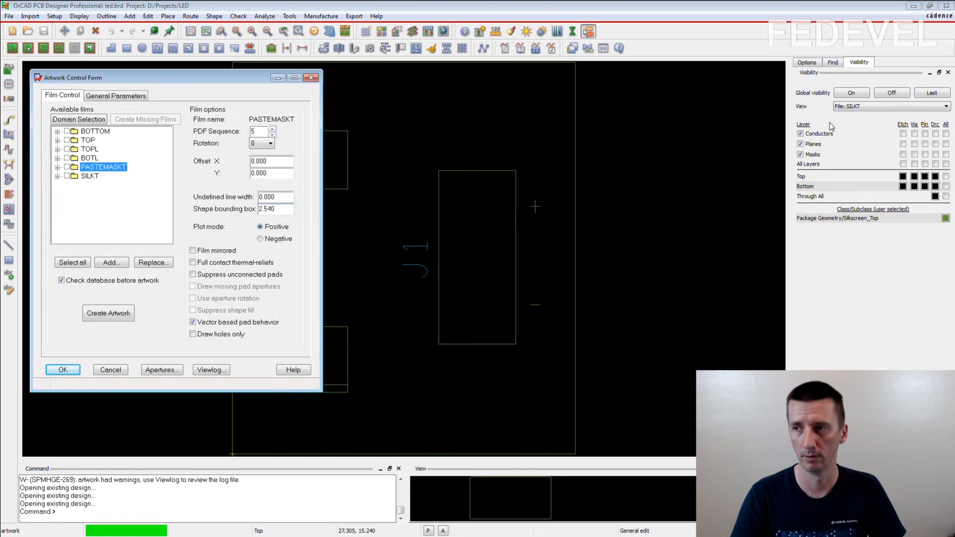
Display the SOLDMASKT film view and add a new artwork film named SOLDERMASKT.
left_click(875, 106)
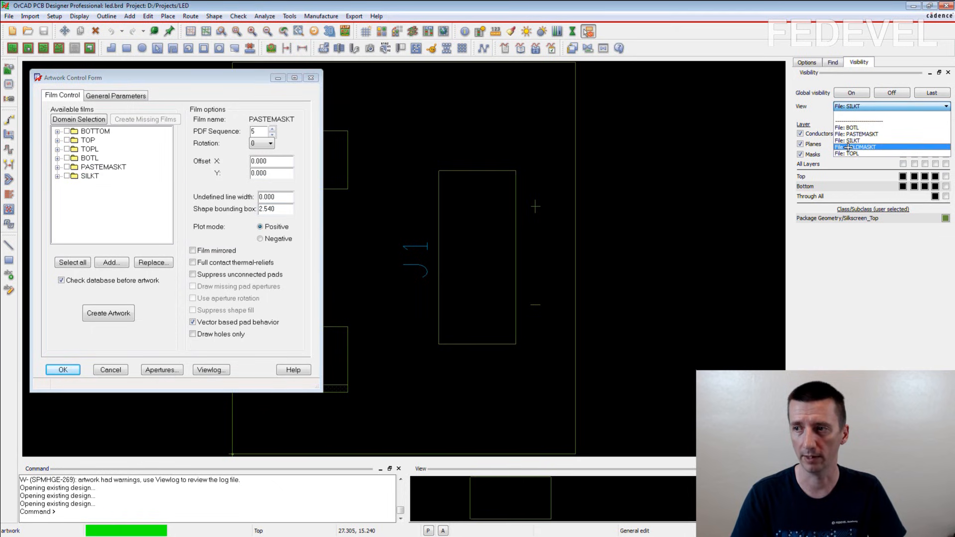
left_click(851, 147)
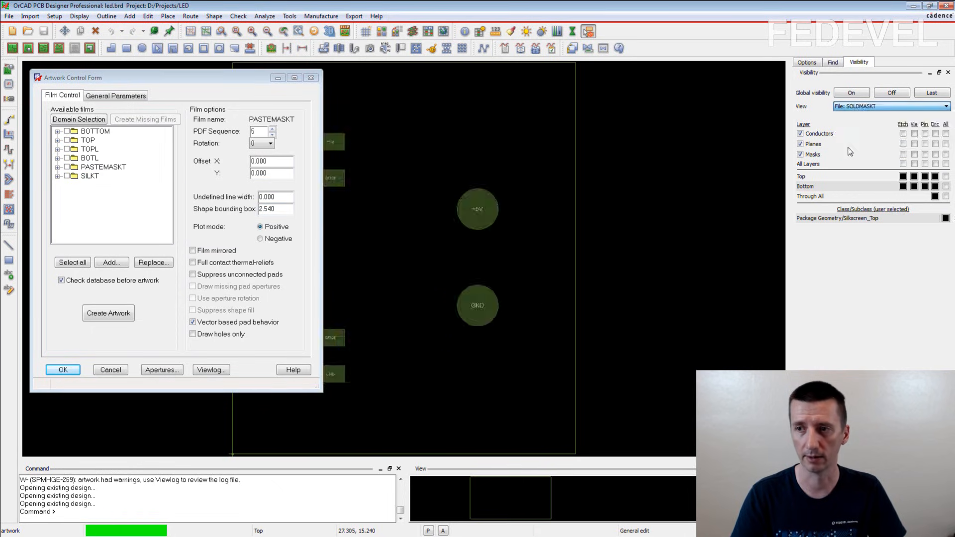
left_click(90, 176)
right_click(97, 179)
left_click(107, 201)
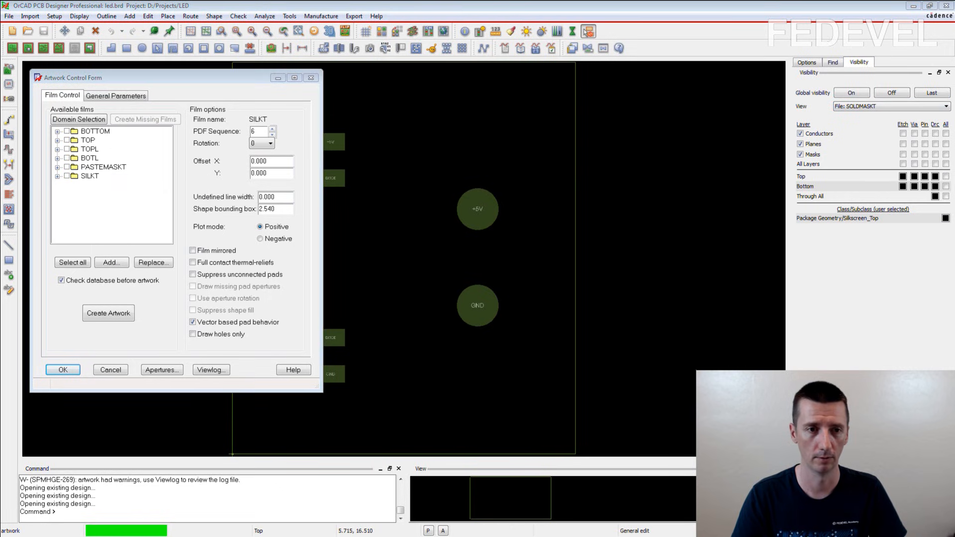
left_click_drag(167, 199, 174, 198)
type("SOL")
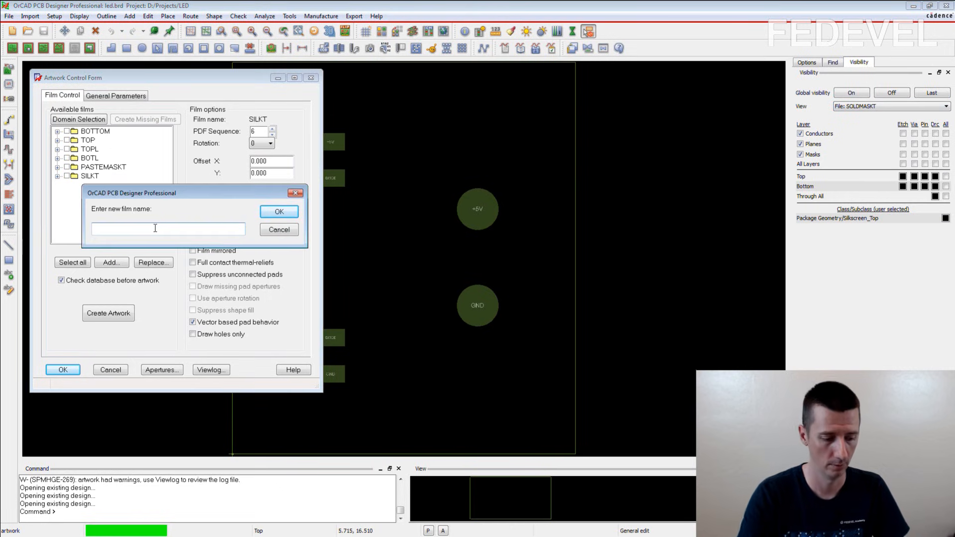
type("DERMASKT")
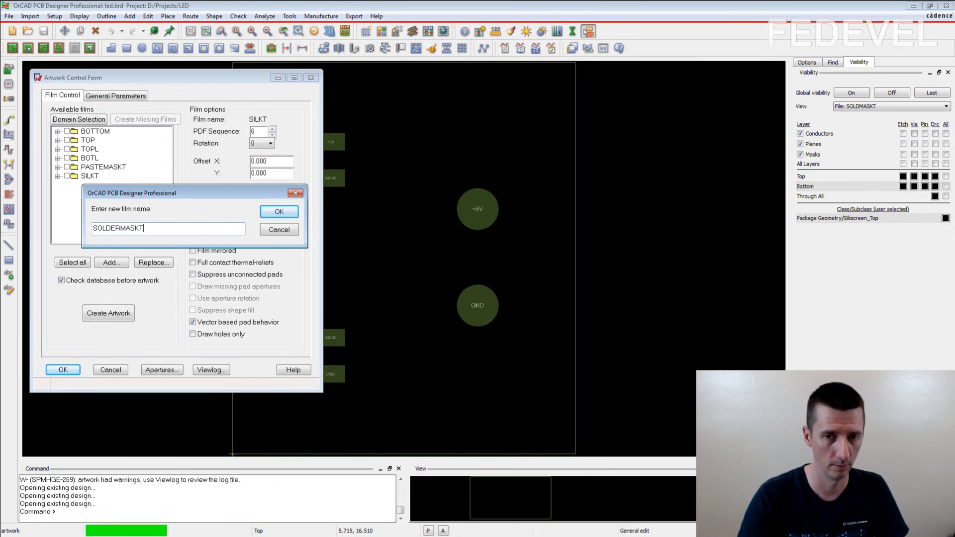
left_click(291, 210)
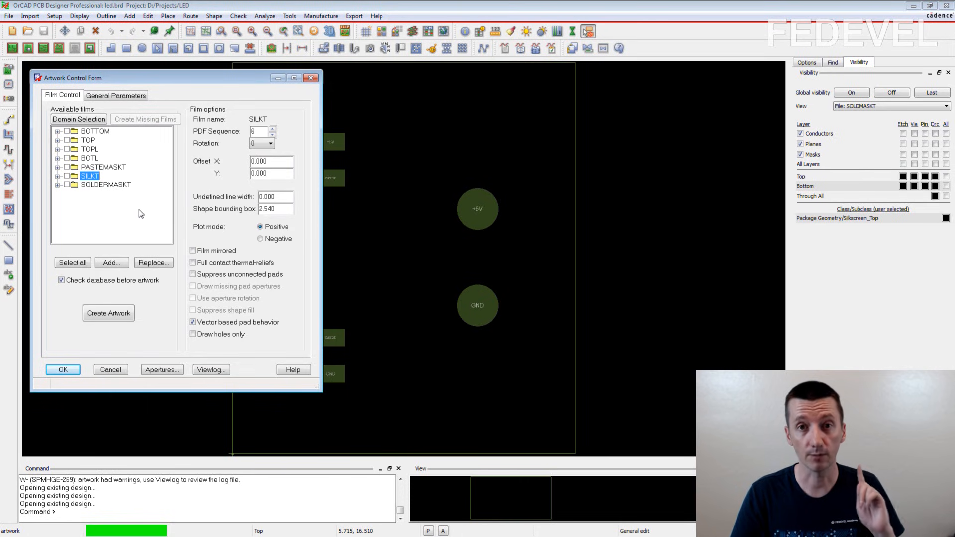
Set the undefined line width to 0.1 for the TOPL and BOTL films.
left_click(93, 150)
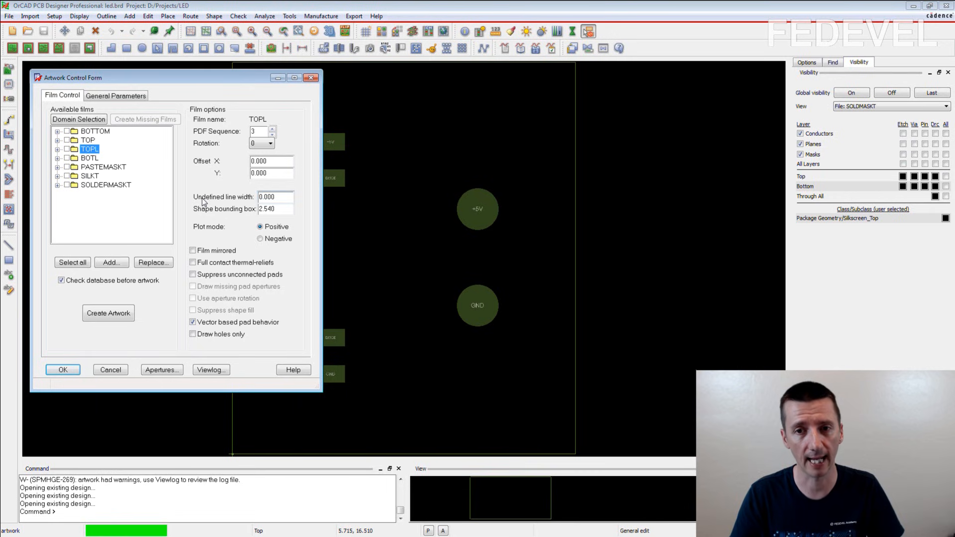
left_click(282, 198)
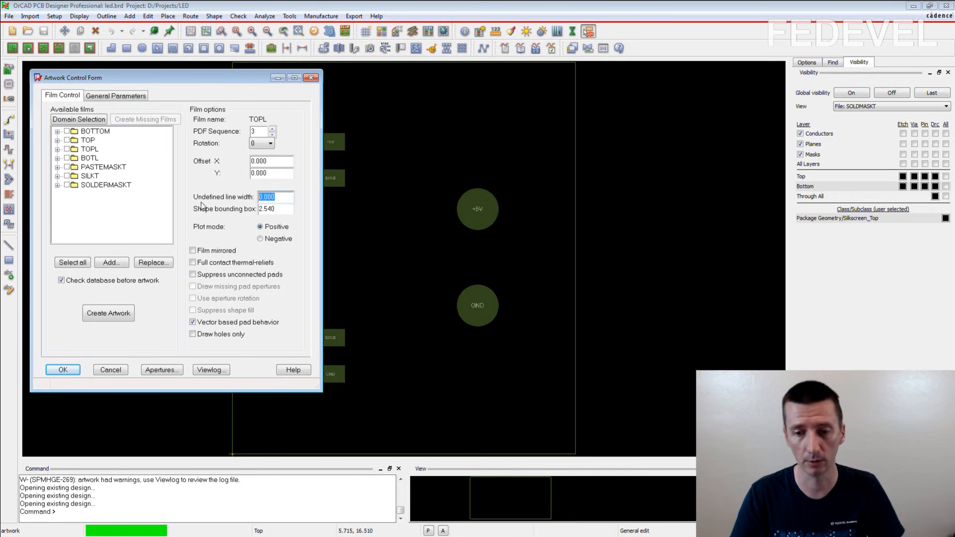
type("0.1")
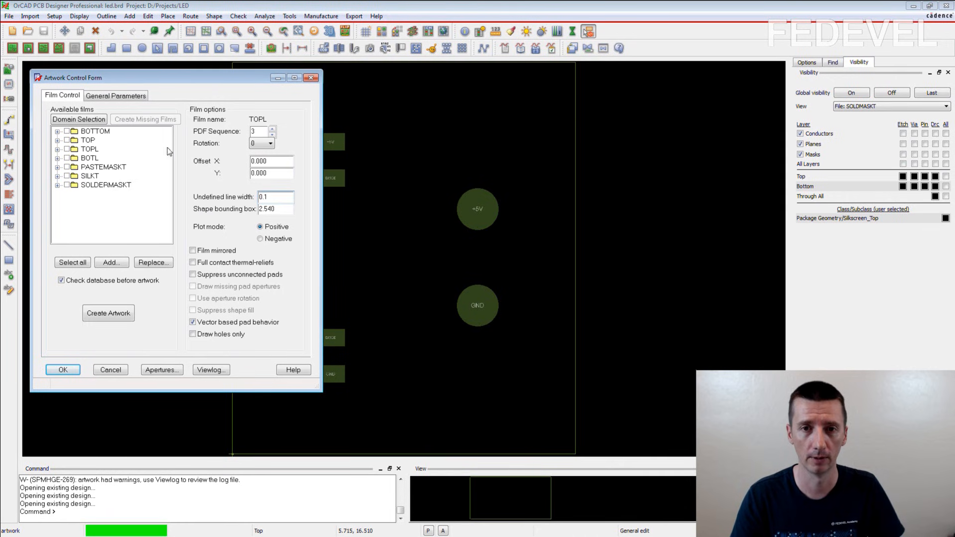
left_click(91, 158)
left_click(286, 194)
type("0")
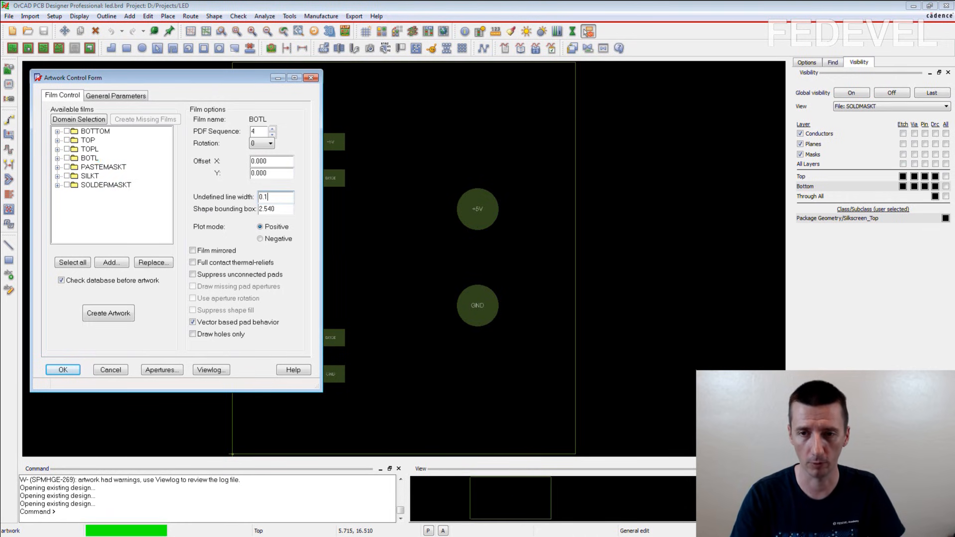
Set the undefined line width to 0.1 for the PASTEMASKT, SILKT and SOLDERMASKT films.
left_click(114, 168)
left_click(287, 198)
type("0.")
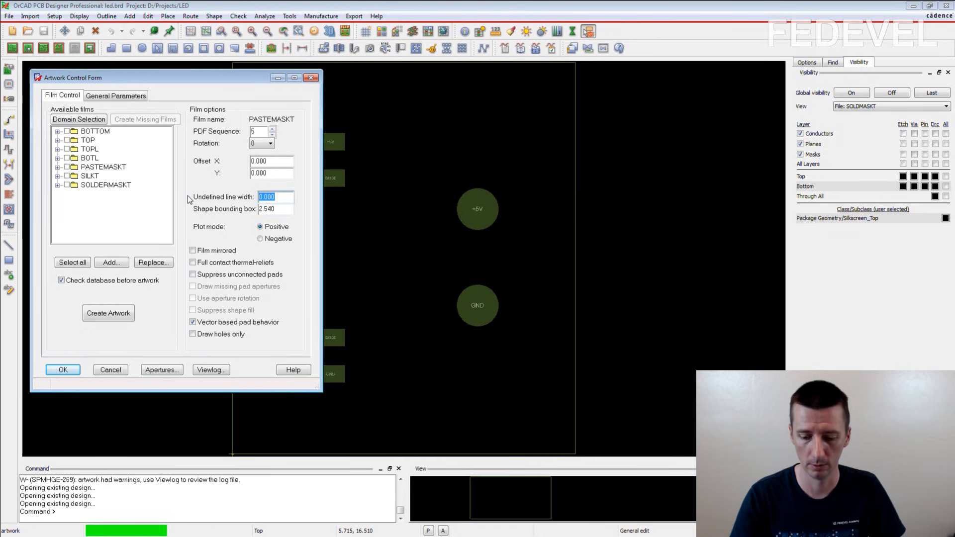
left_click(96, 176)
left_click_drag(282, 198, 194, 197)
type("0.1")
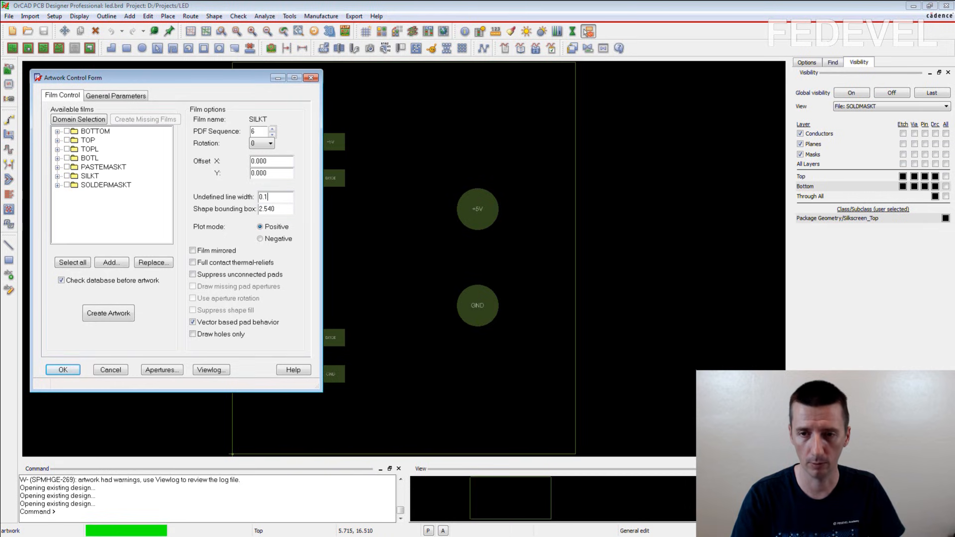
left_click(127, 184)
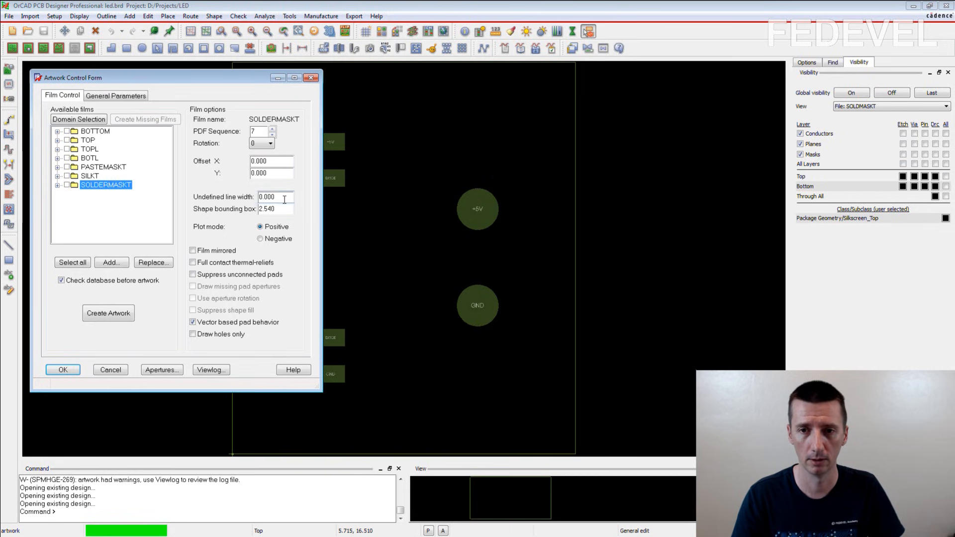
left_click_drag(283, 198, 198, 198)
type("0.1")
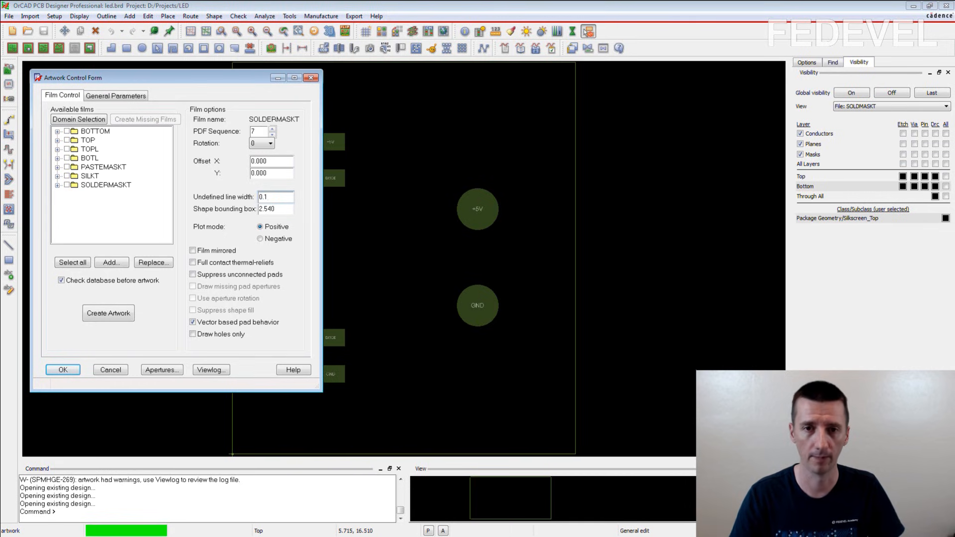
Mark the TOPL, BOTL, PASTEMASKT, SILKT and SOLDERMASKT films for output and create their artwork.
left_click(67, 149)
left_click(71, 158)
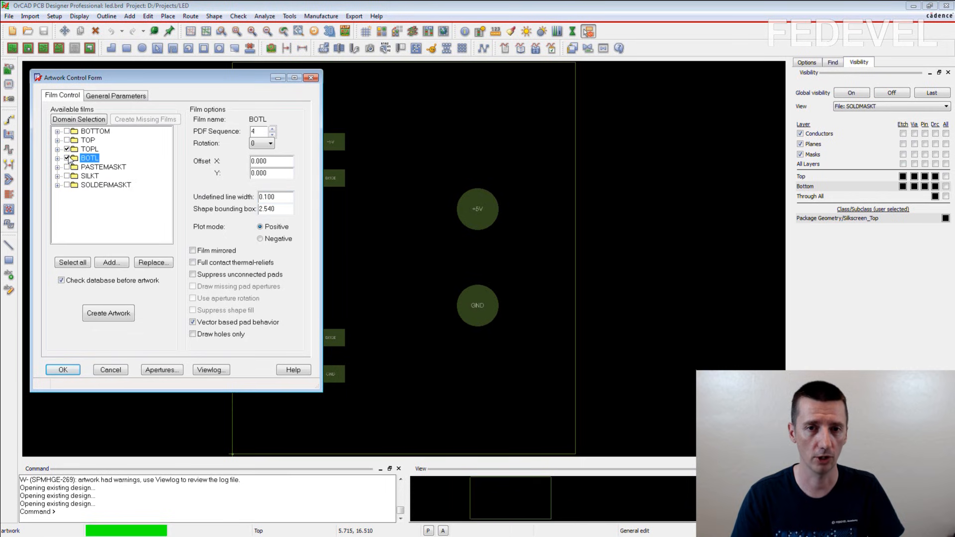
left_click(67, 167)
left_click(67, 176)
left_click(67, 185)
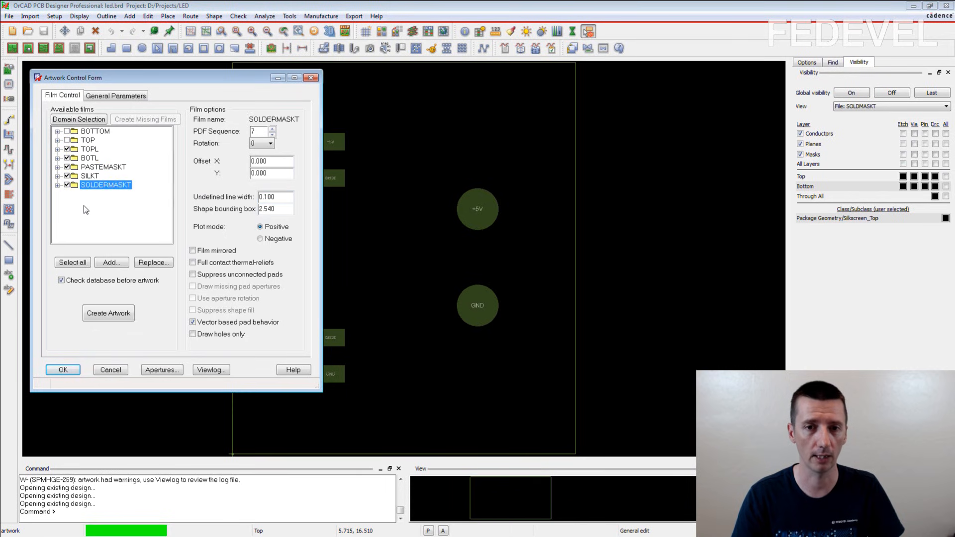
left_click(105, 314)
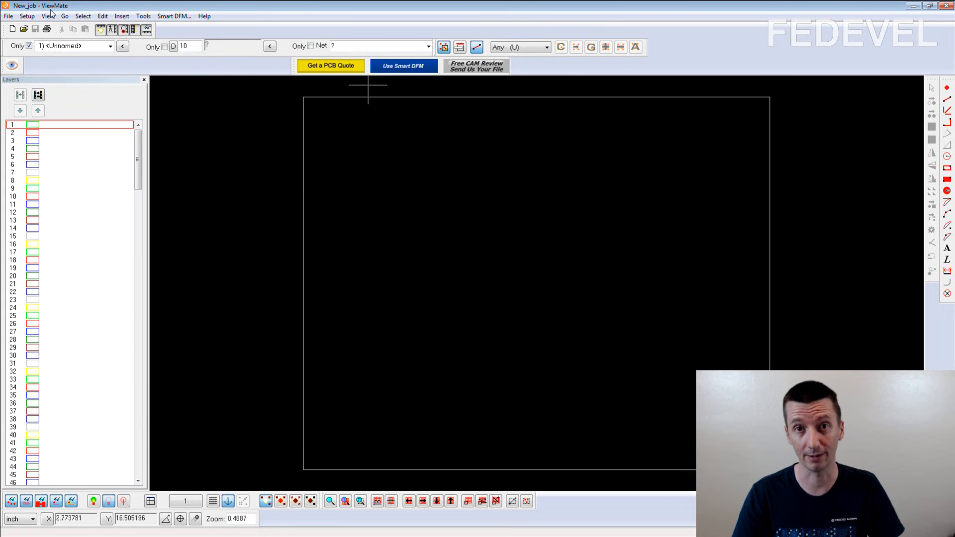
Import the Gerber files BOTL.art, PASTEMASKT.art, SILKT.art, SOLDERMASKT.art and TOPL.art from the LED folder.
left_click(11, 16)
mouse_move(50, 130)
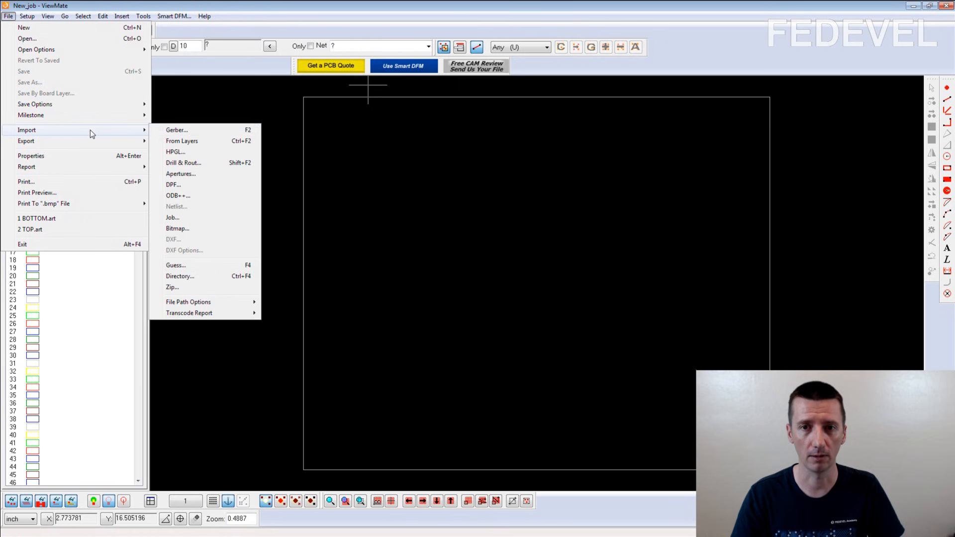
left_click(176, 130)
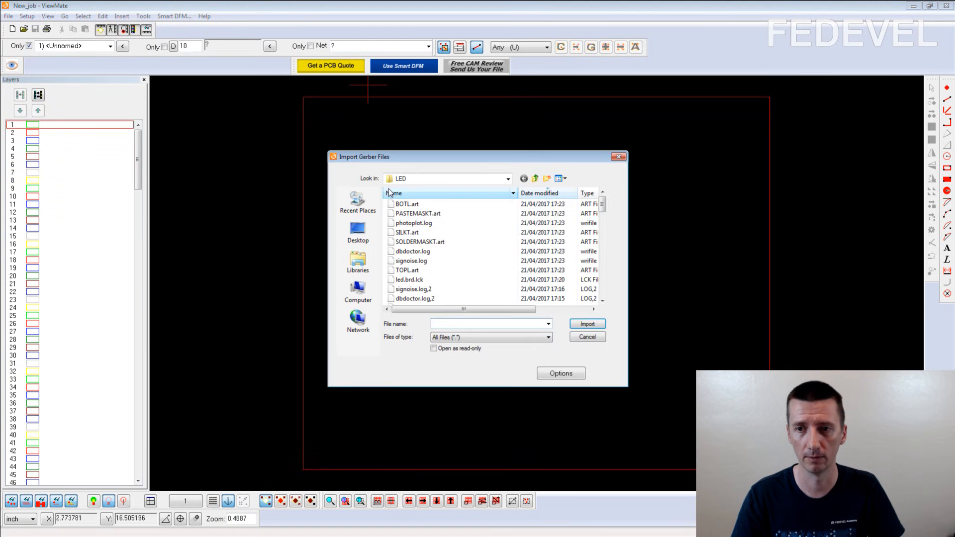
left_click(420, 204)
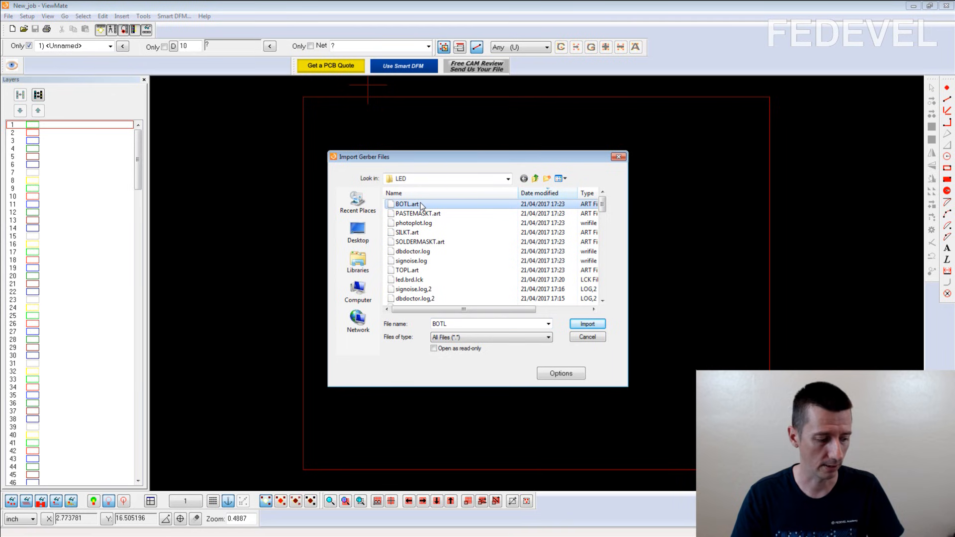
left_click(418, 215, "ctrl")
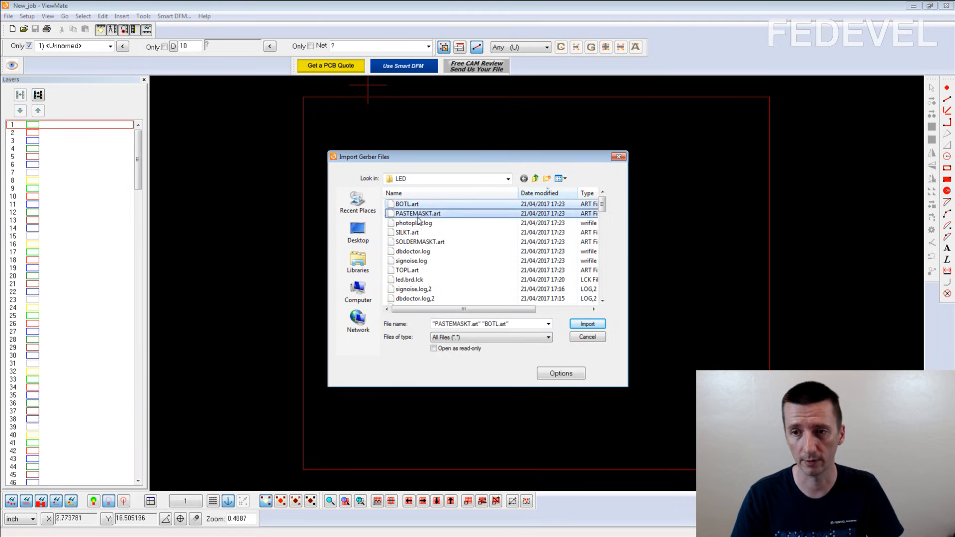
left_click(412, 232, "ctrl")
left_click(416, 243, "ctrl")
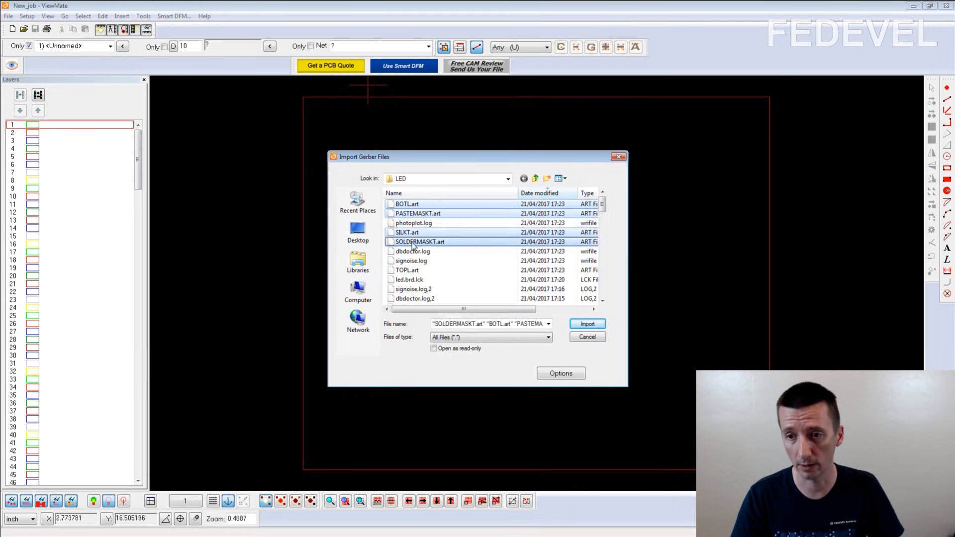
left_click(411, 271, "ctrl")
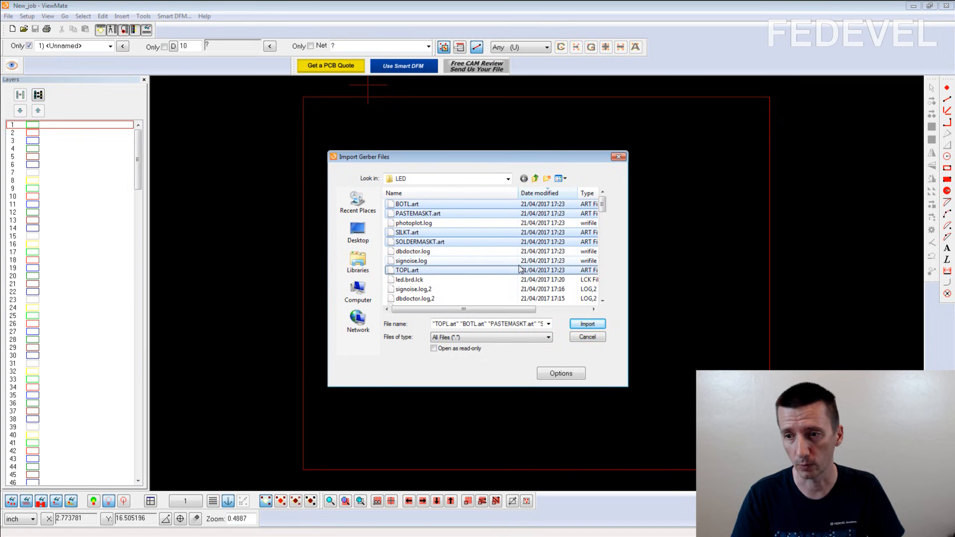
left_click(588, 325)
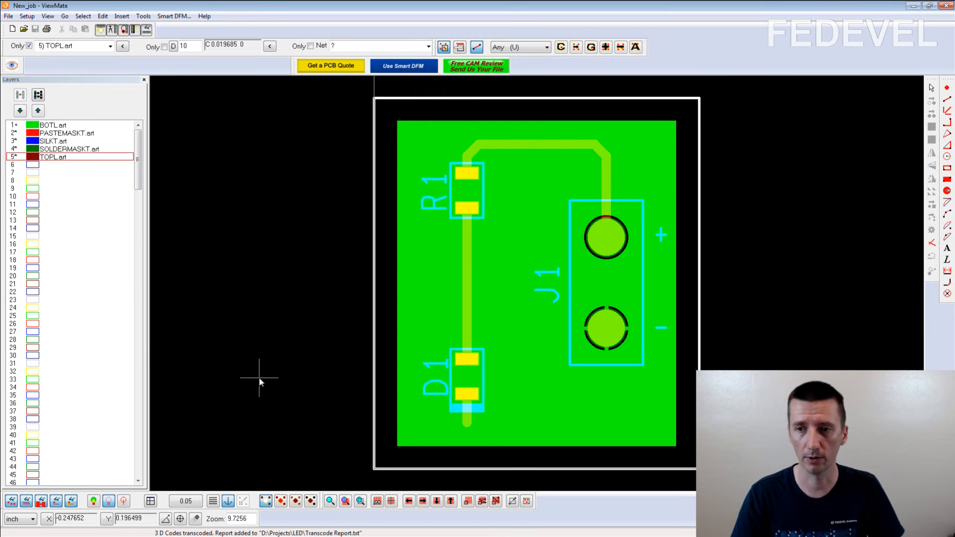
Hide all layers and display TOPL, SOLDERMASKT, SILKT and PASTEMASKT one after another to inspect the imported artwork.
left_click(39, 95)
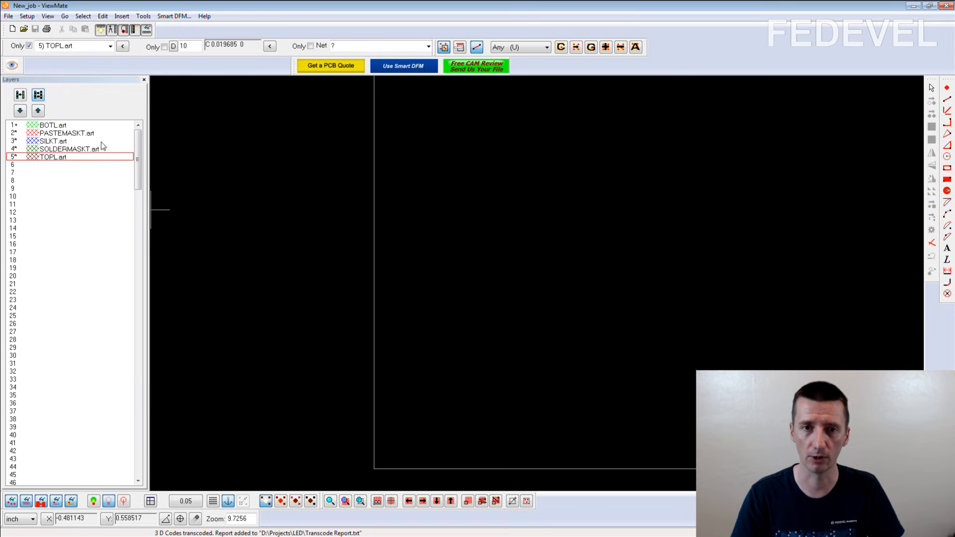
left_click(52, 128)
left_click(53, 127)
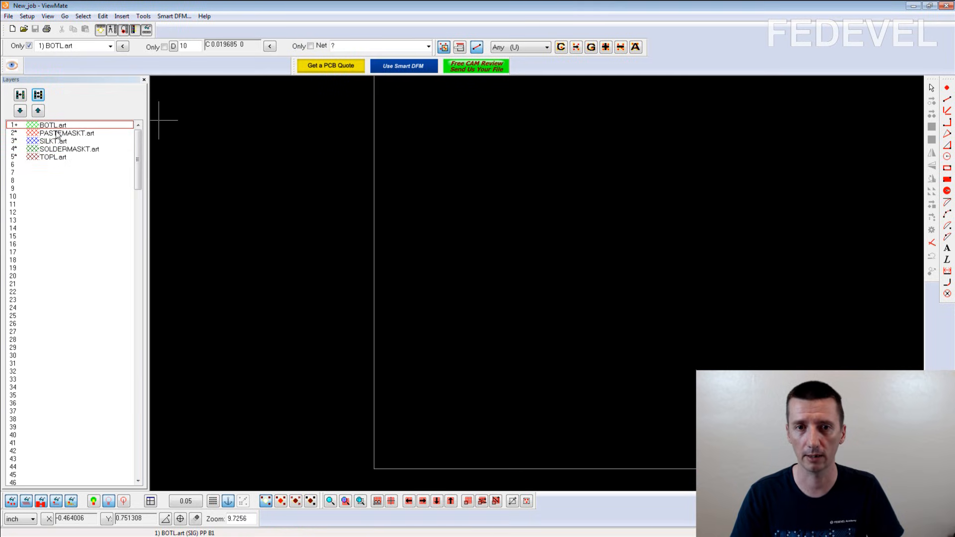
left_click(54, 157)
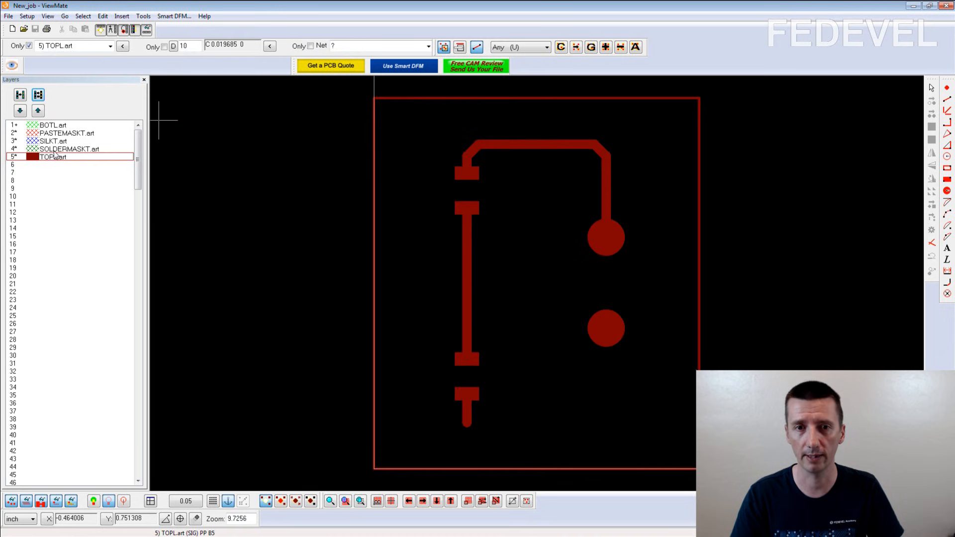
left_click(54, 150)
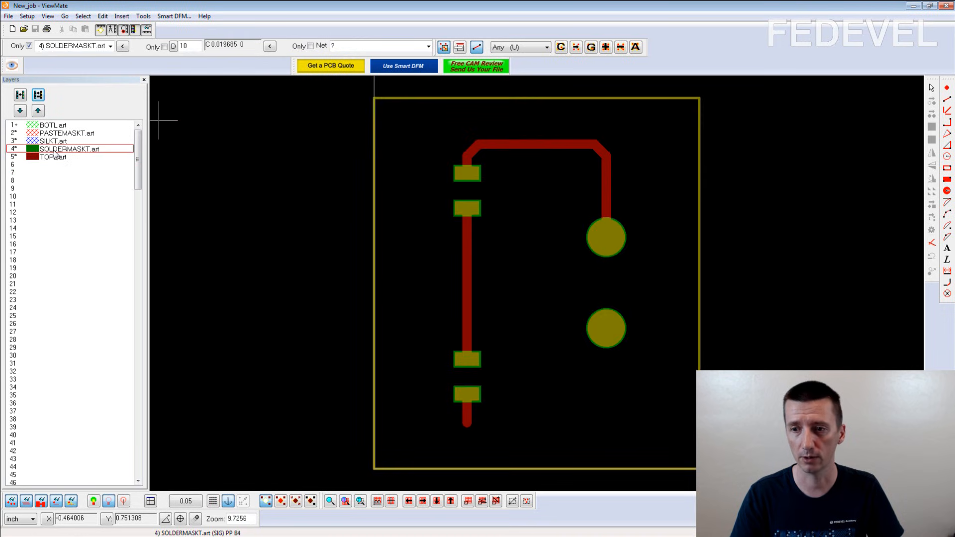
left_click(58, 142)
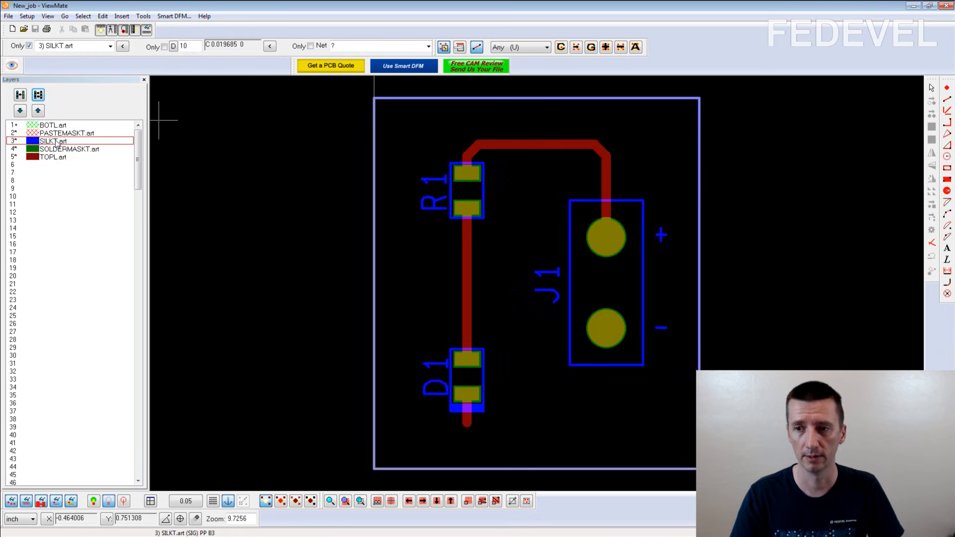
left_click(58, 134)
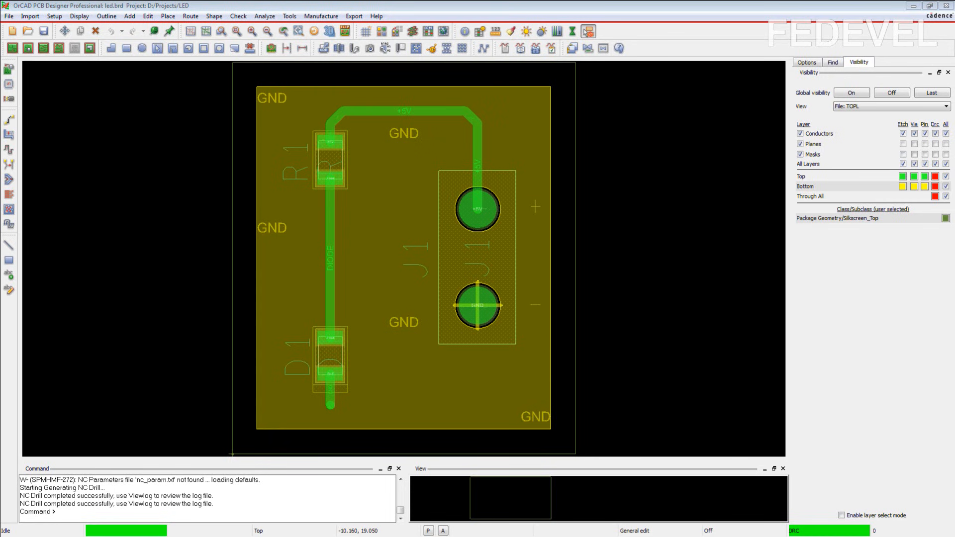
In OrCAD PCB Designer, enable auto tool select, accept the NC parameters with metric units and generate the NC drill file led.drl.
left_click(354, 16)
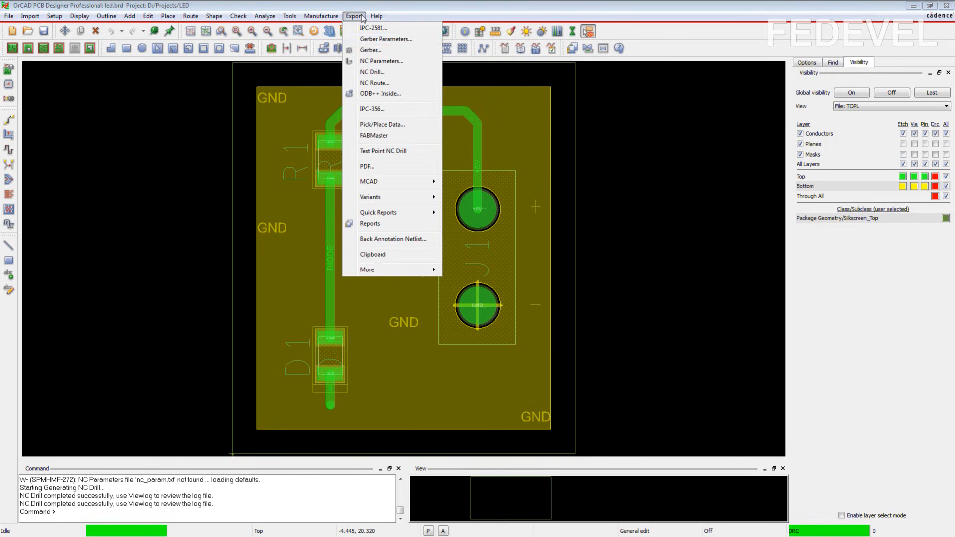
left_click(373, 71)
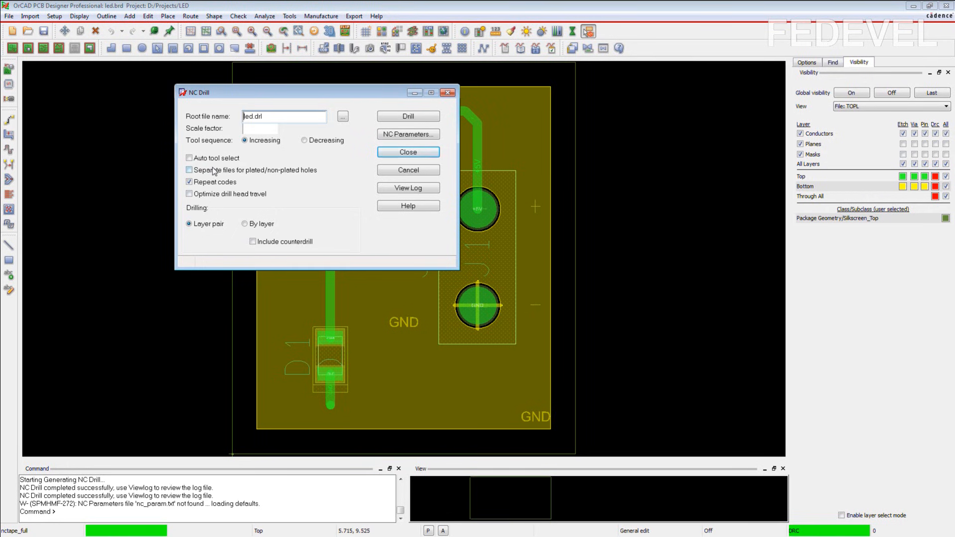
left_click(189, 158)
left_click(410, 134)
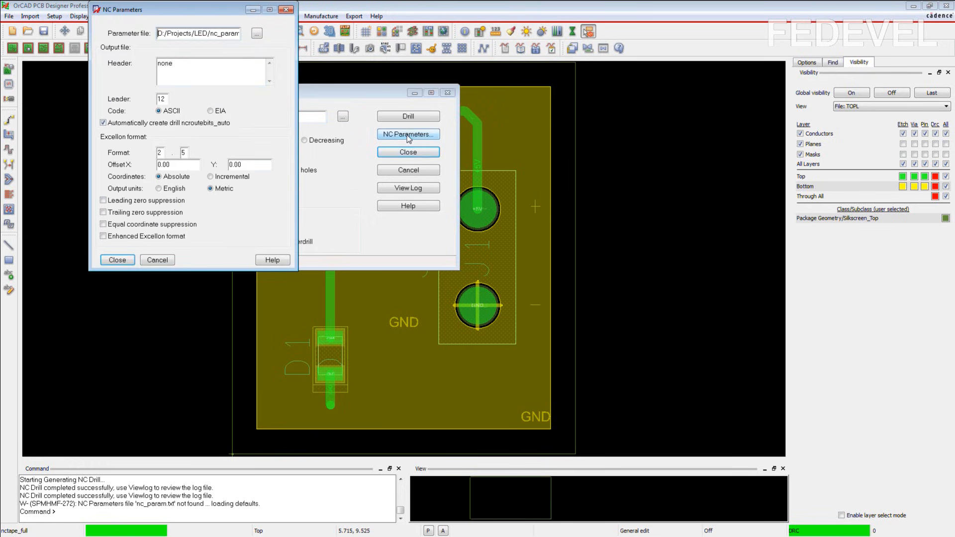
left_click(117, 260)
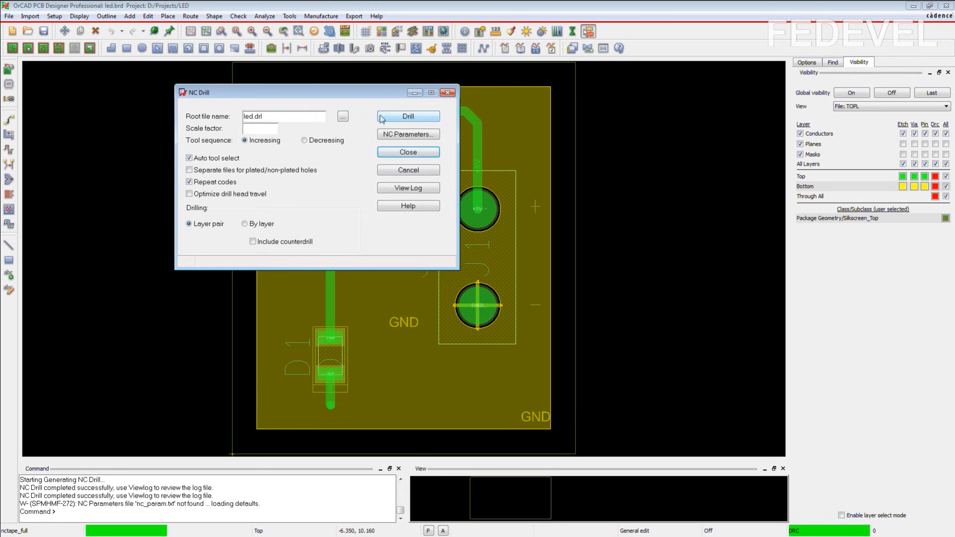
left_click(407, 118)
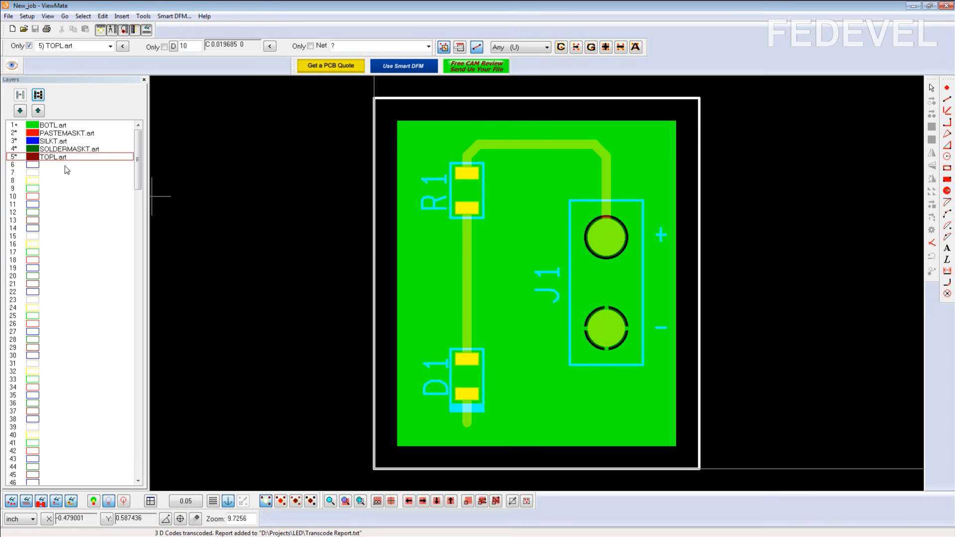
In ViewMate, import the led-1-2 drill file from the LED folder into empty layer 6.
left_click(49, 164)
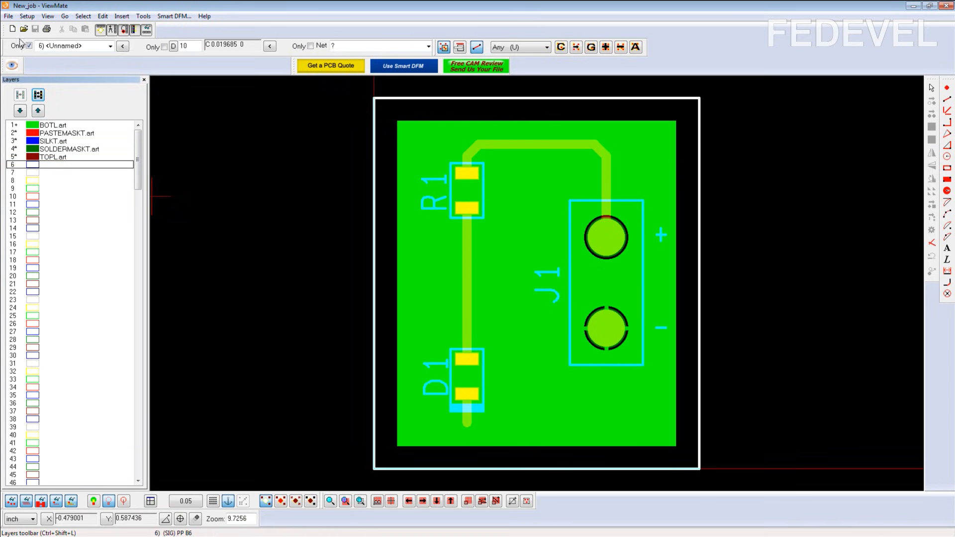
left_click(9, 16)
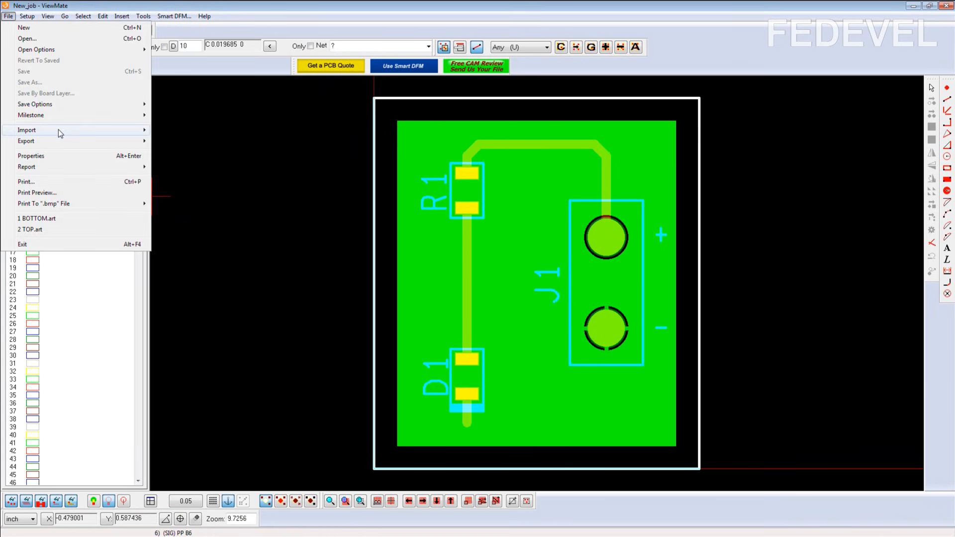
mouse_move(58, 130)
left_click(207, 163)
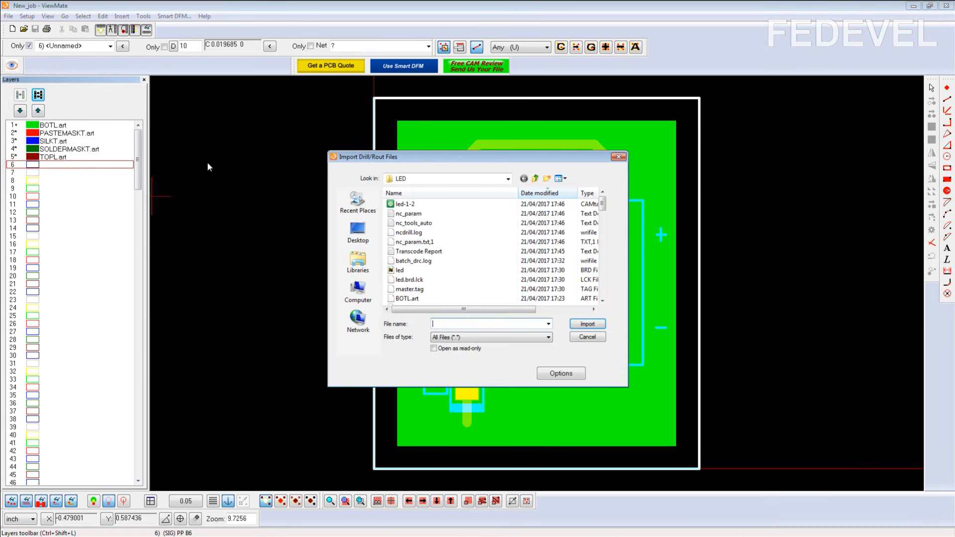
left_click(402, 204)
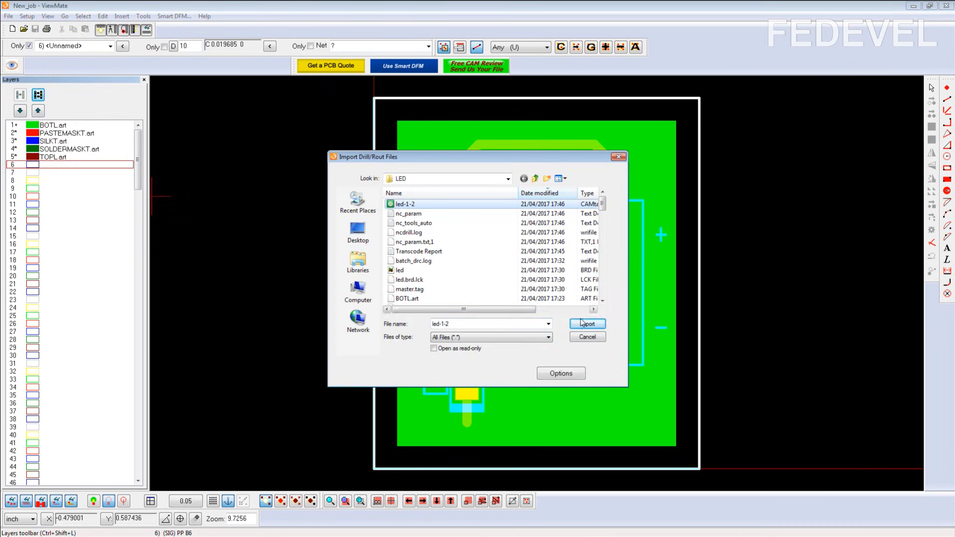
left_click(586, 324)
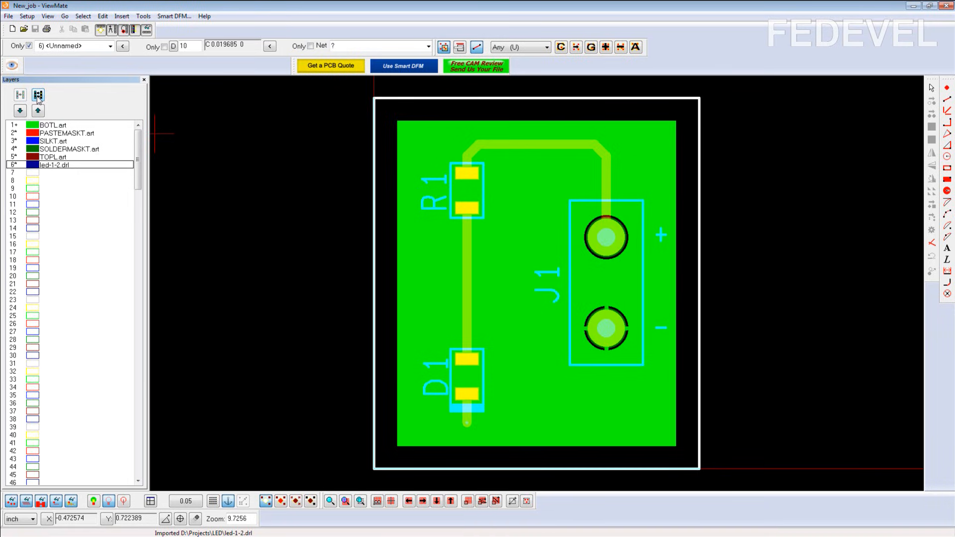
Hide all layers and display the led-1-2.drl layer to examine the drill holes, also selecting the TOPL and SILKT layers.
left_click(38, 95)
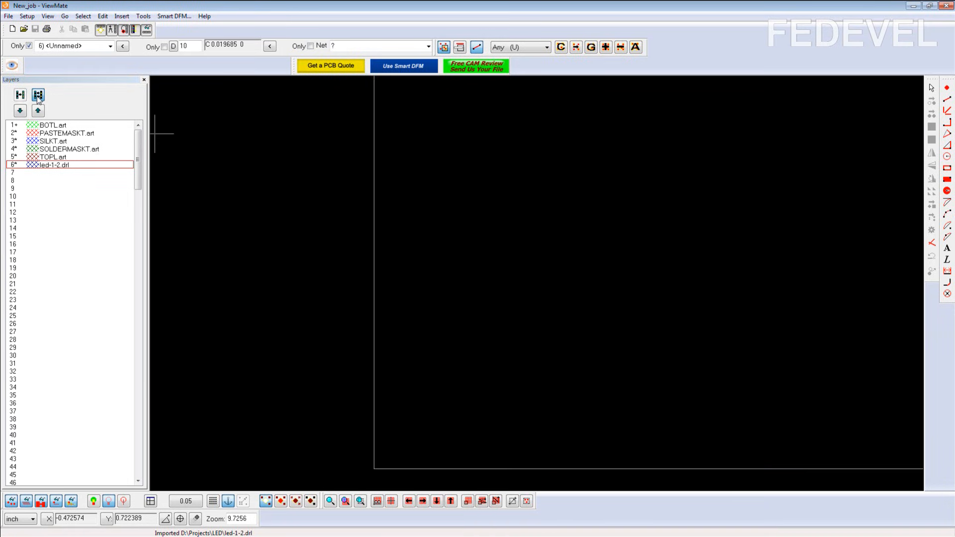
left_click(50, 165)
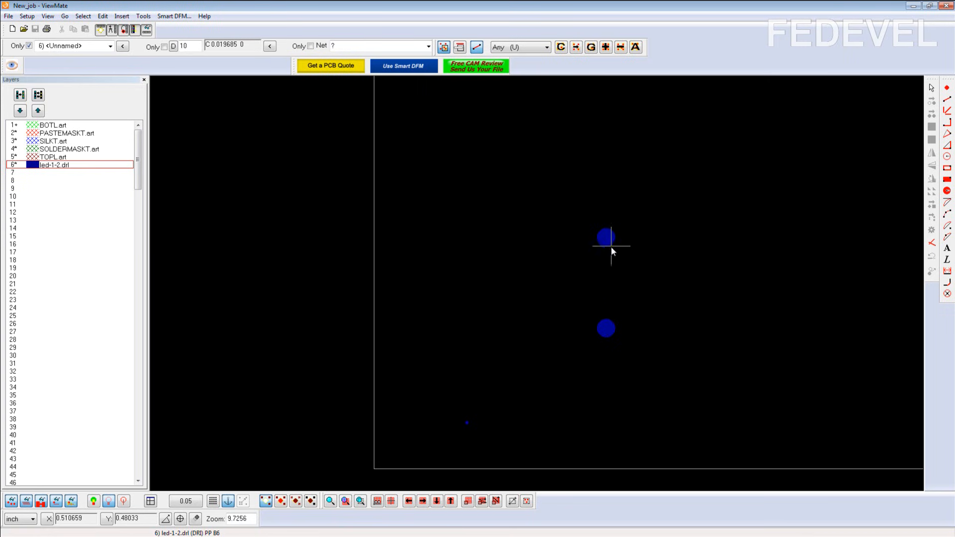
left_click(62, 158)
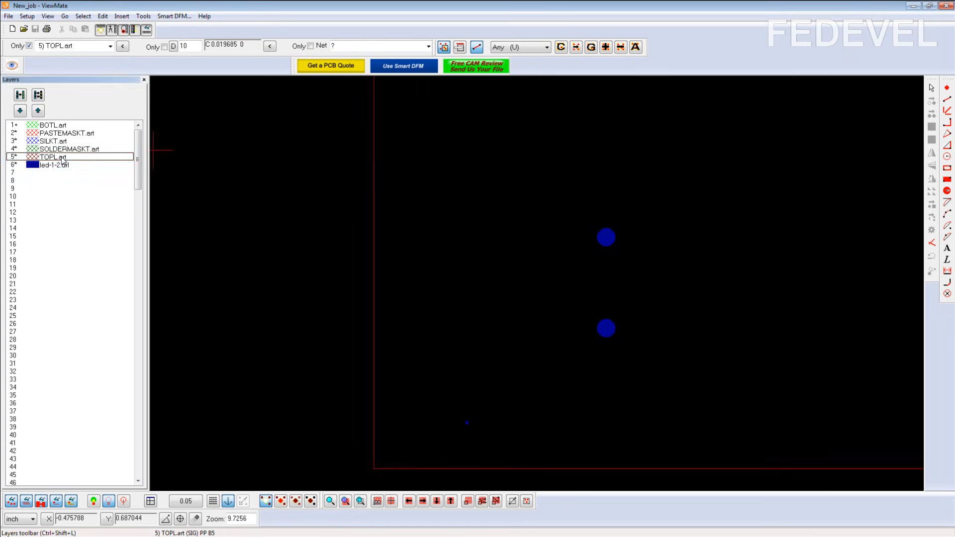
left_click(59, 144)
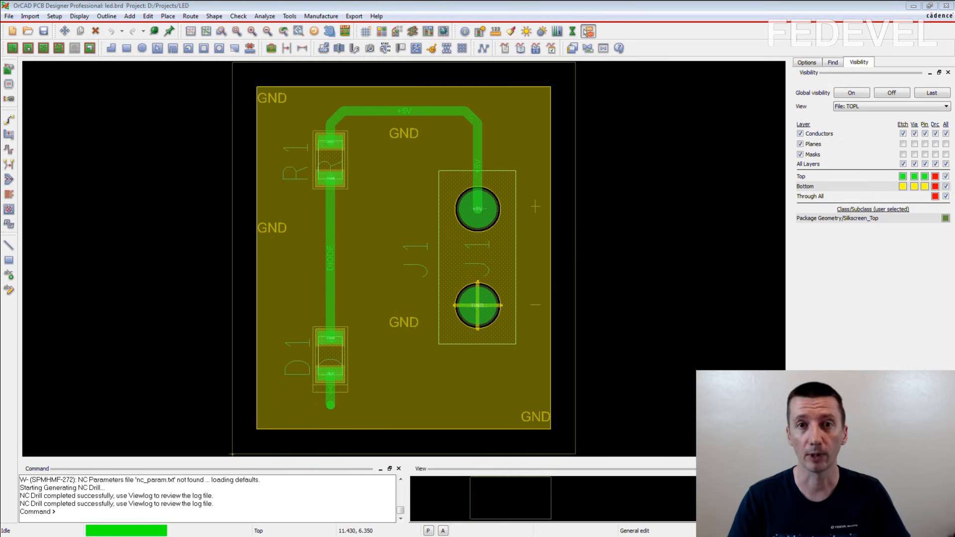
In OrCAD PCB Designer, display the TOPL file view and accept a black and white plot setup with scaling factor 1.00 and screen contents.
left_click(852, 108)
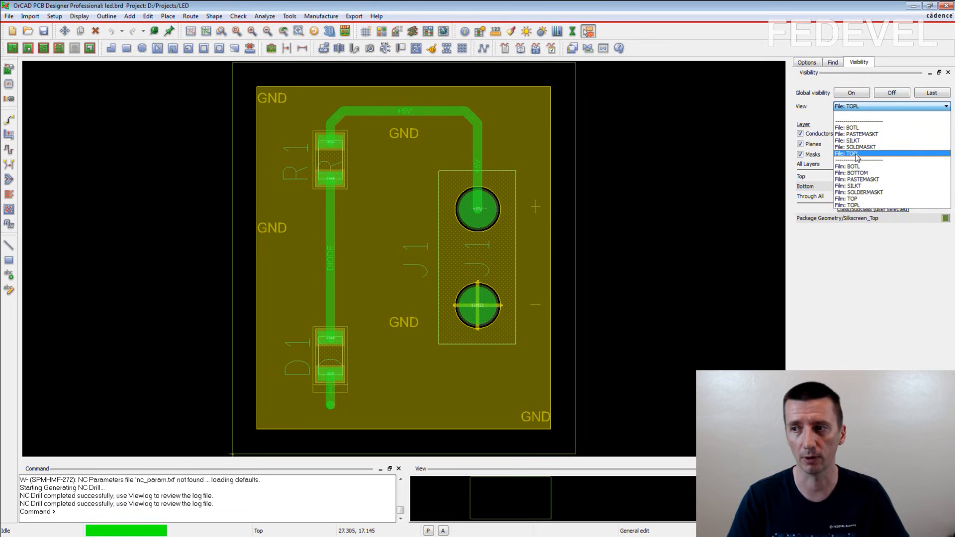
left_click(839, 154)
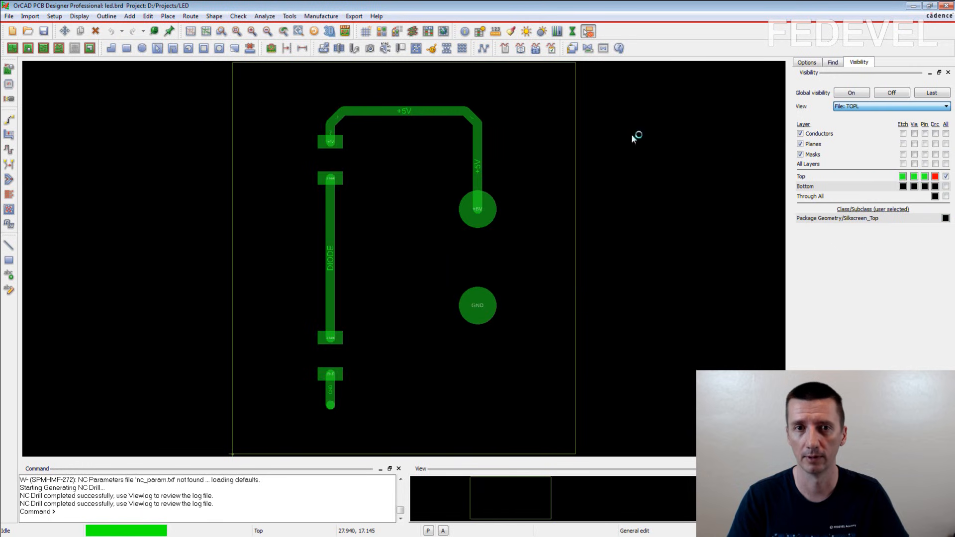
left_click(9, 16)
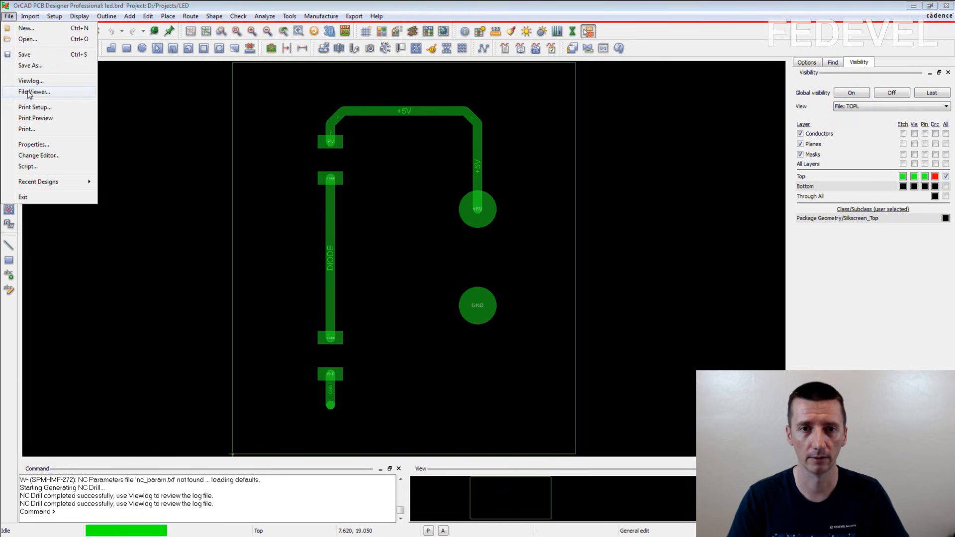
left_click(35, 107)
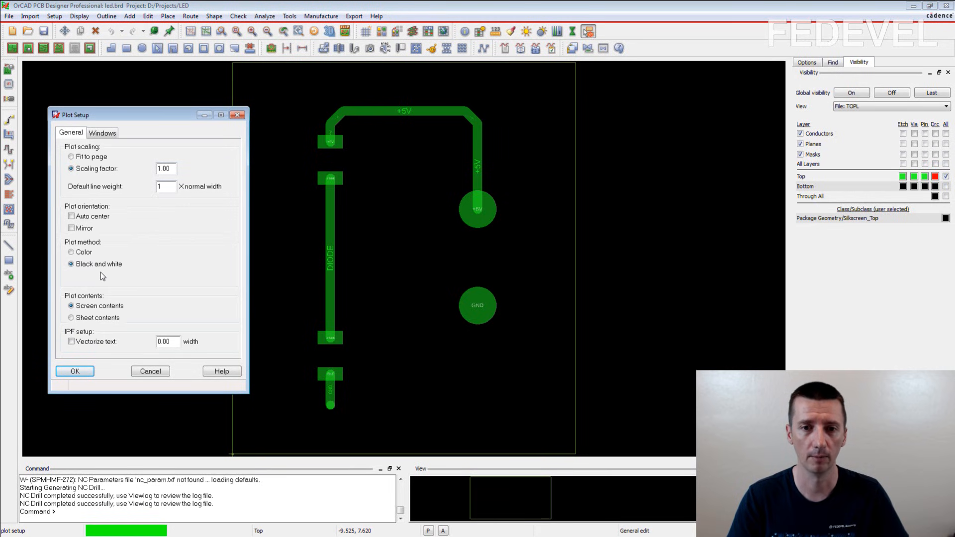
left_click(75, 371)
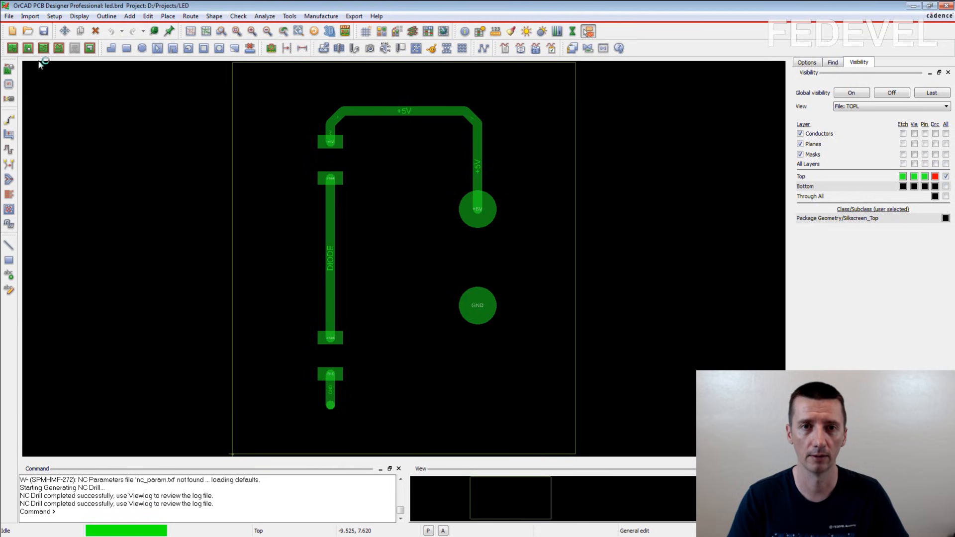
Print the TOPL view to the PDFCreator printer on Letter paper in portrait orientation.
left_click(9, 16)
left_click(46, 131)
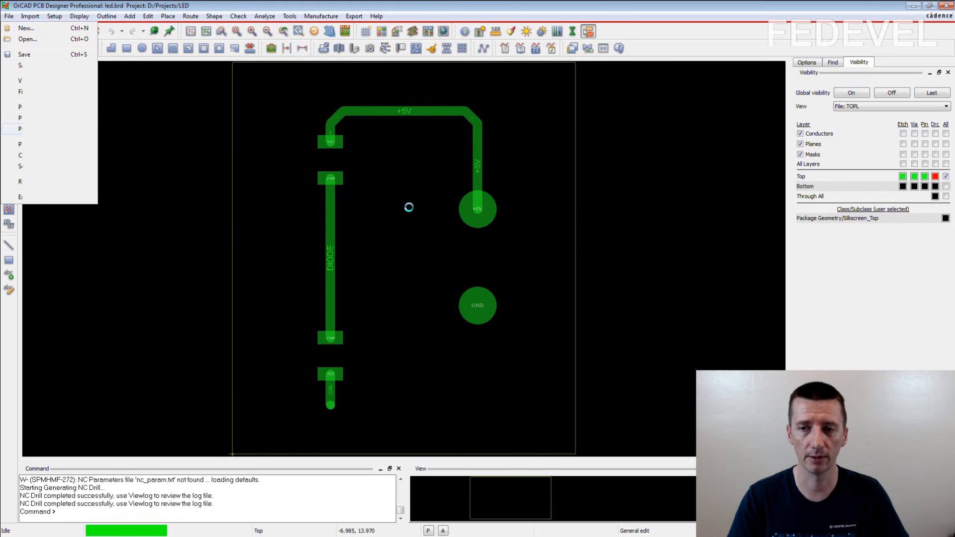
left_click(530, 292)
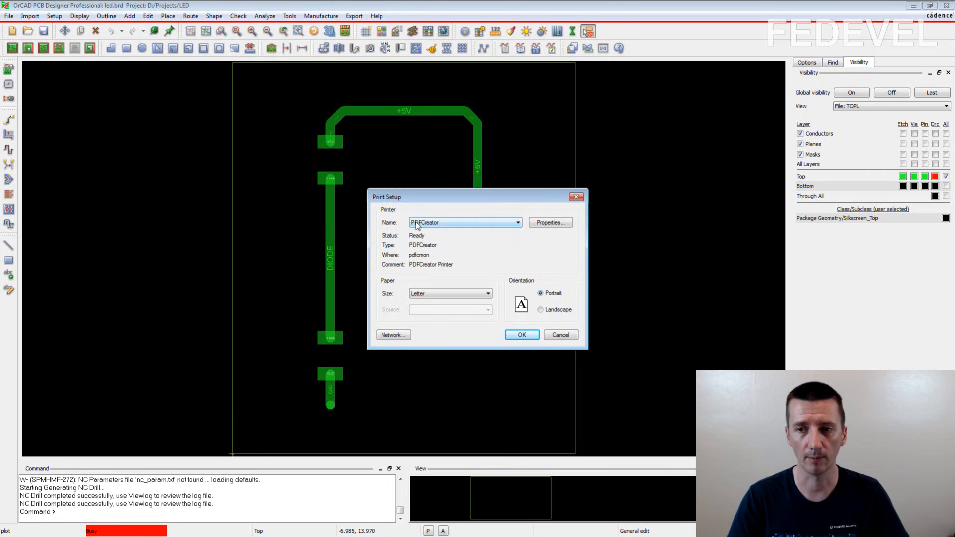
left_click(521, 335)
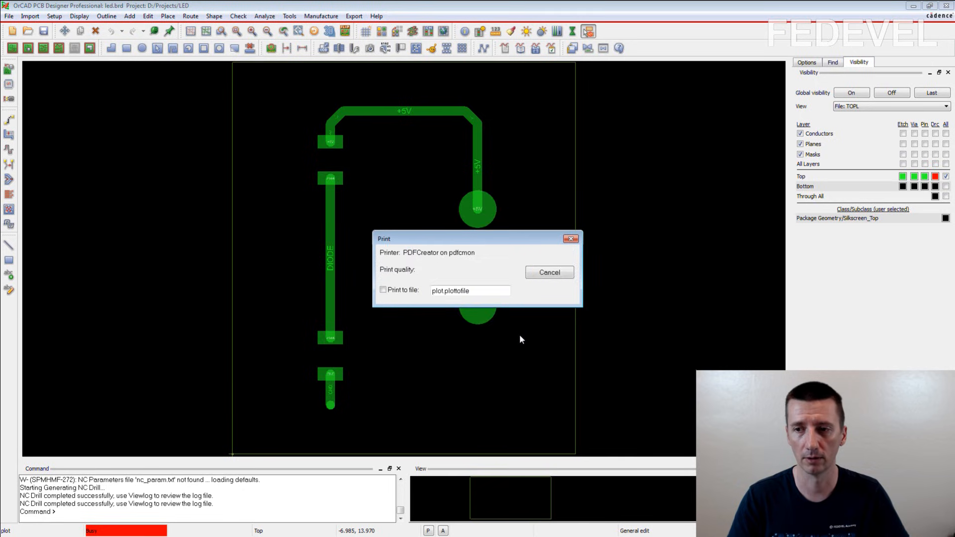
Save the TOPL printout as a PDF with the document title TOPL, view it, and close the PDF.
left_click(542, 257)
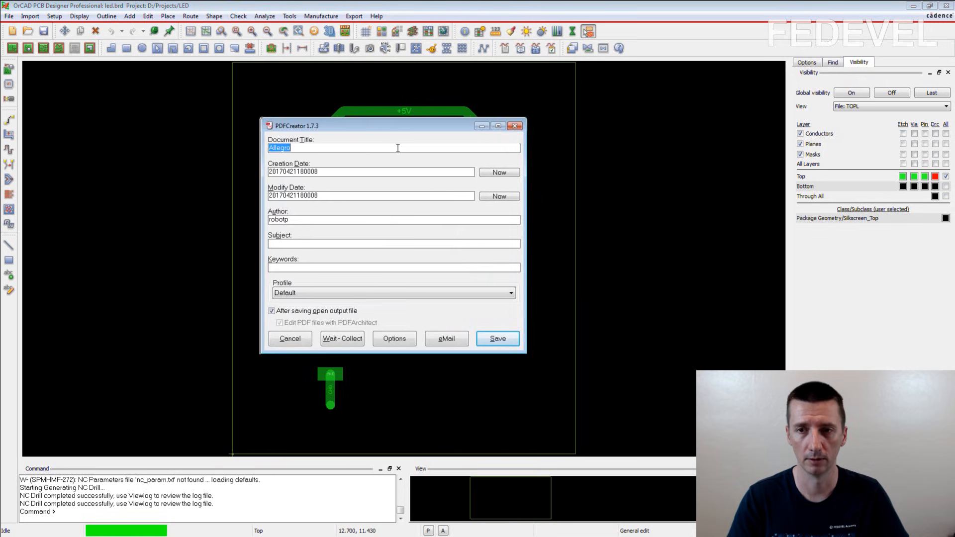
type("TOPL")
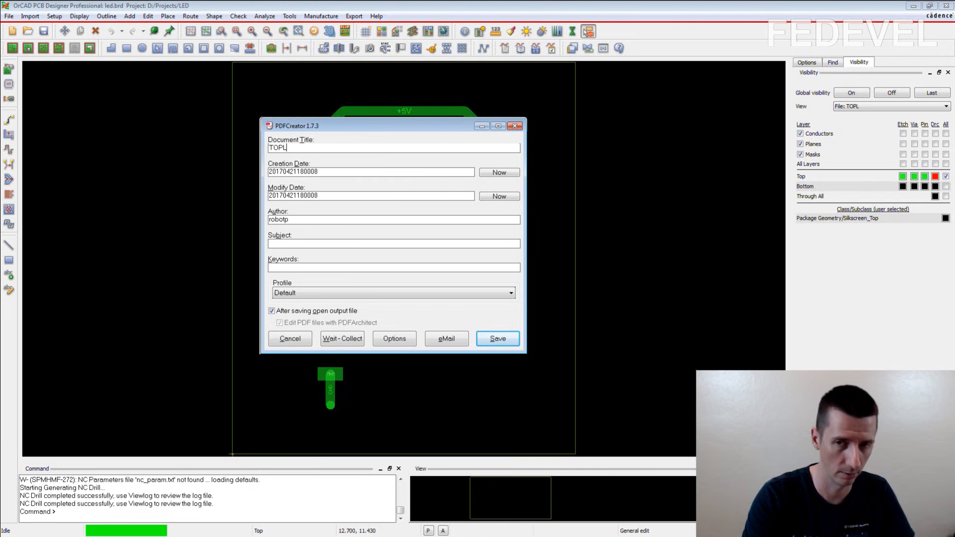
left_click(499, 337)
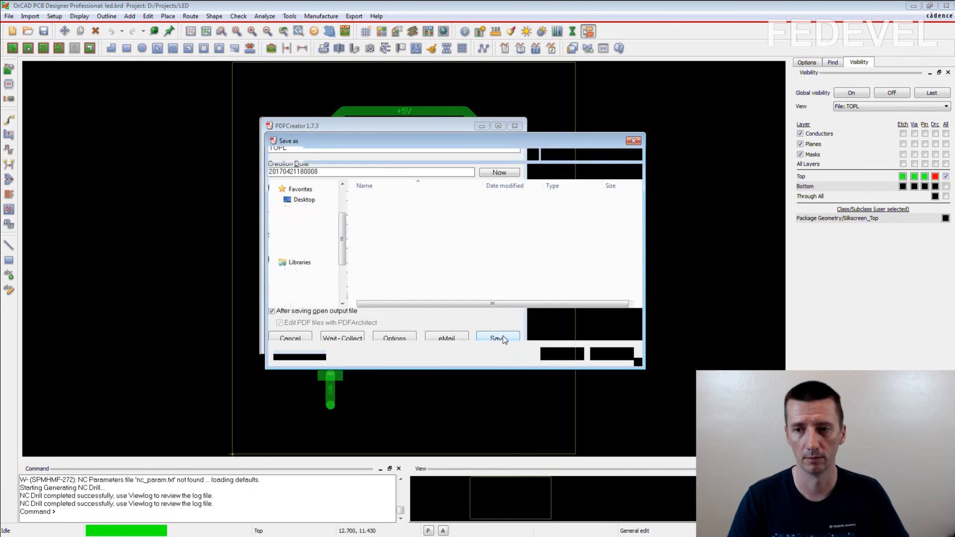
left_click(561, 355)
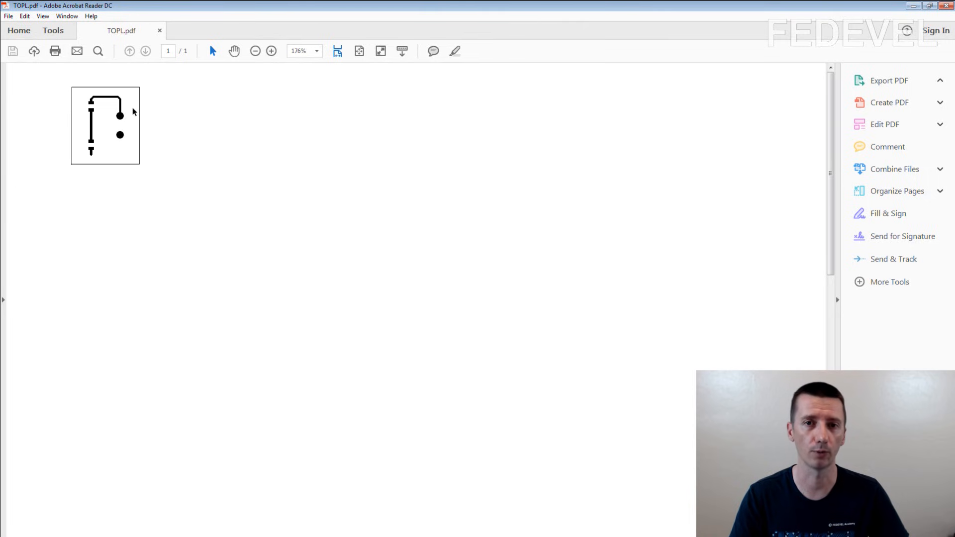
left_click(945, 7)
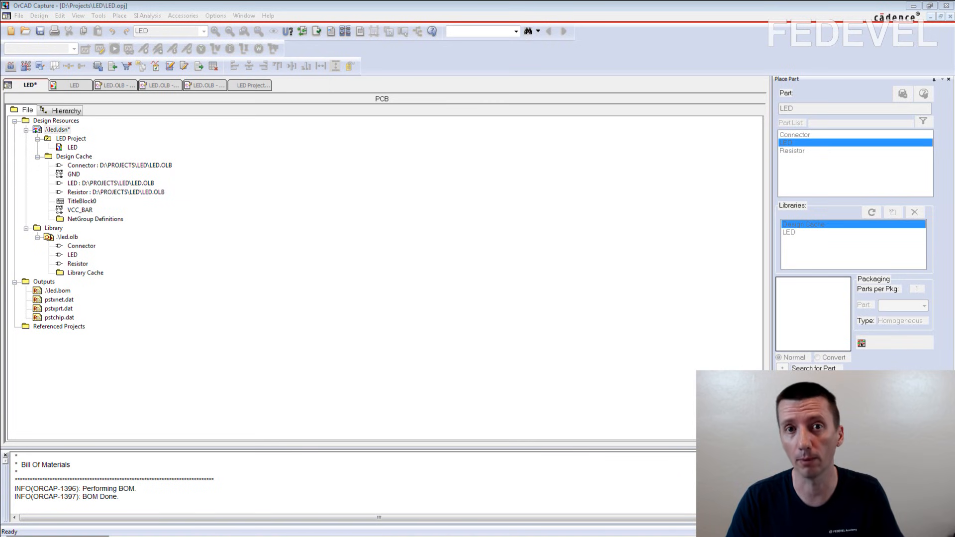
In OrCAD Capture, generate the bill of materials for led.dsn with Open in Excel enabled, and close the resulting spreadsheet.
left_click(56, 130)
left_click(99, 15)
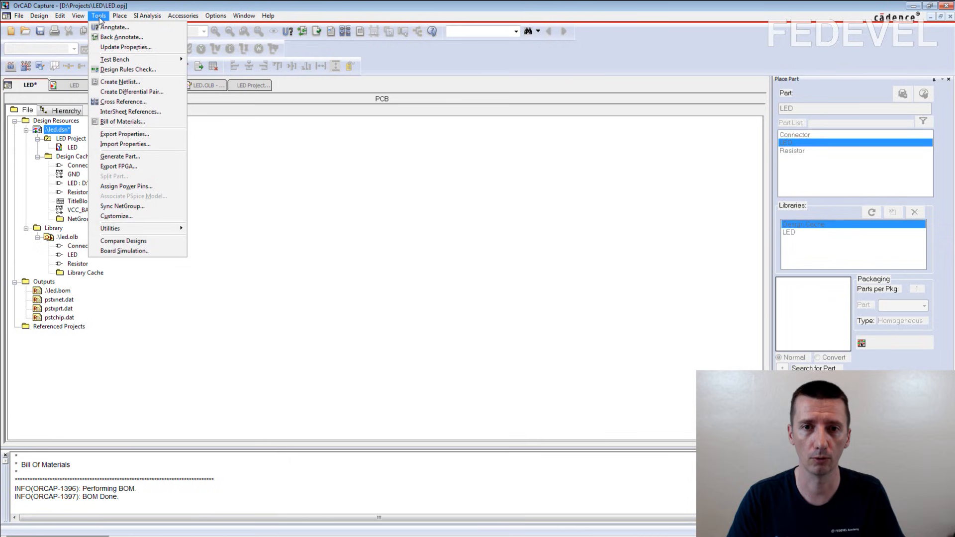
left_click(123, 121)
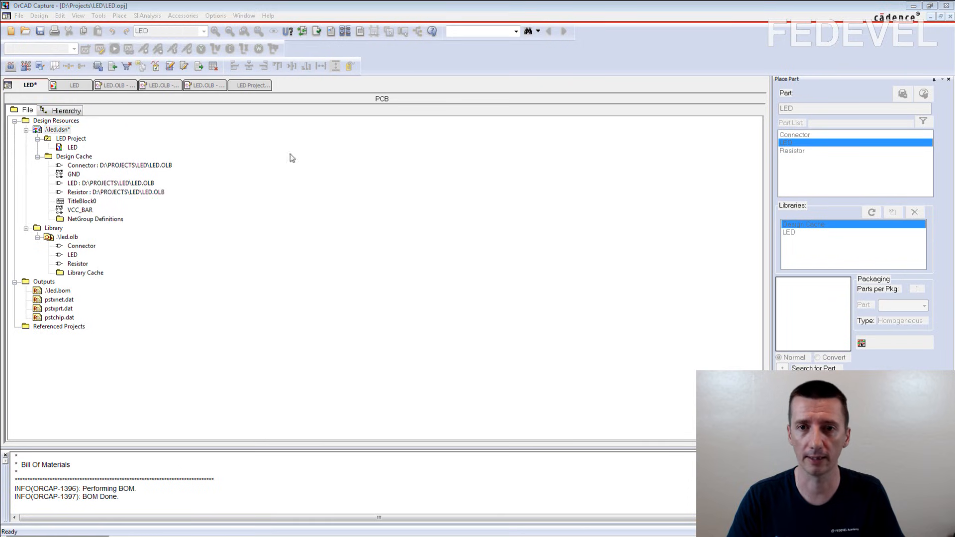
left_click(490, 264)
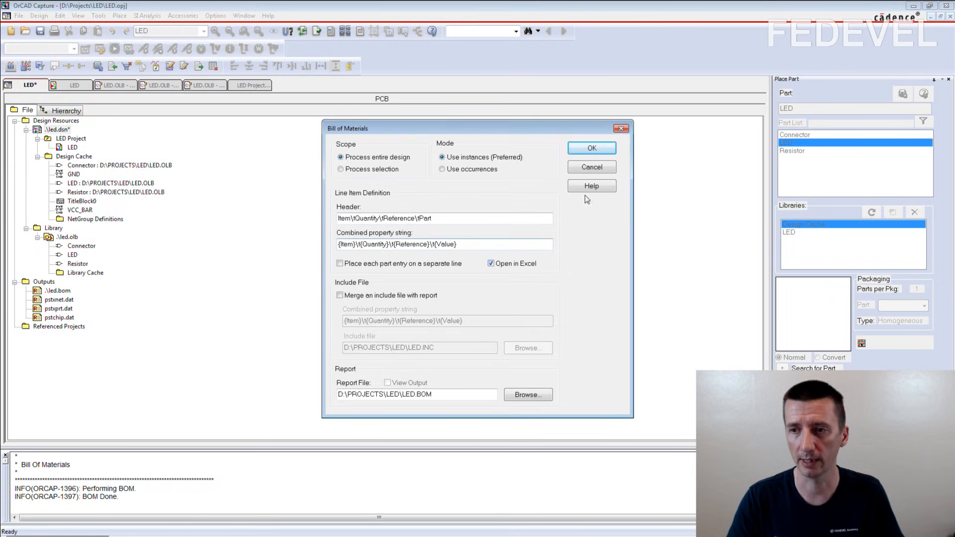
left_click(592, 150)
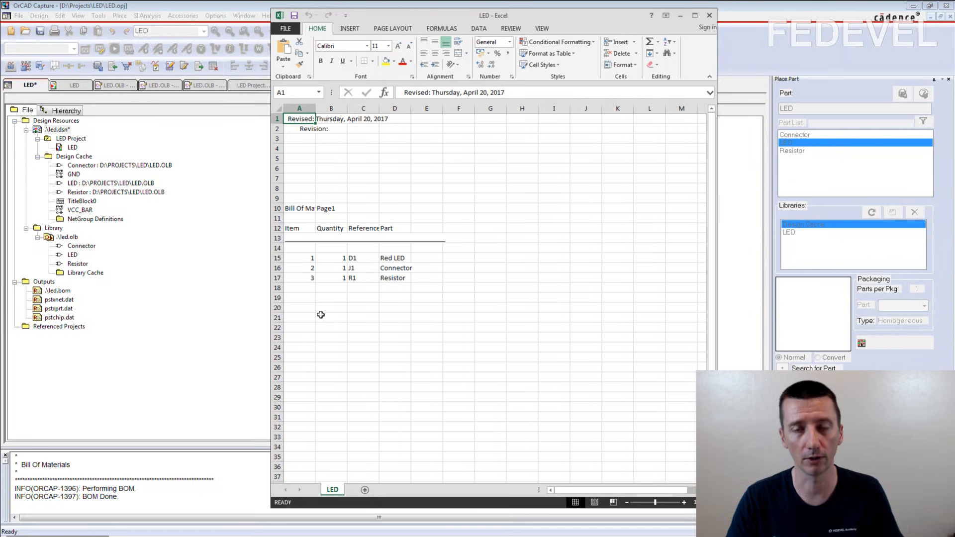
left_click(708, 17)
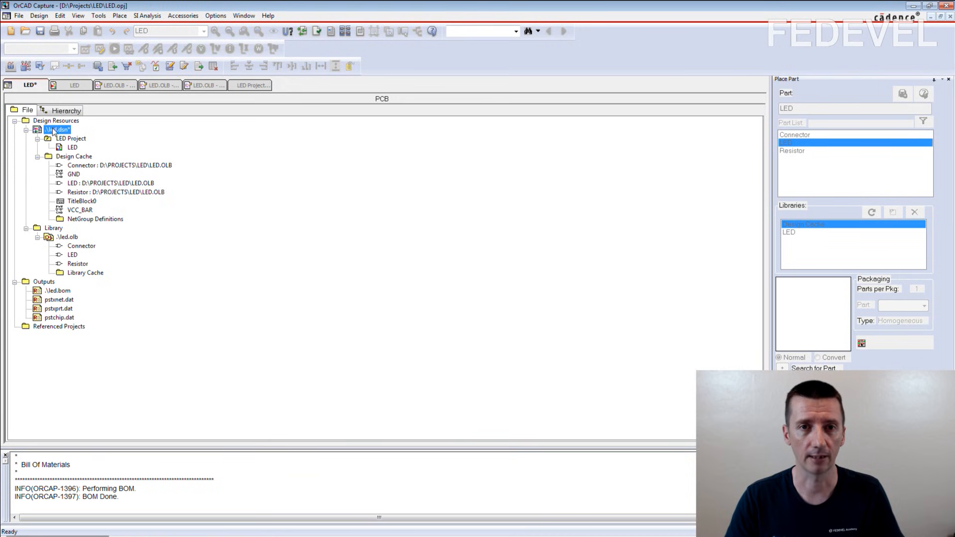
Print the schematic through PDFCreator on Letter landscape, scaled to paper size, save it as LED in the LED folder, and close the PDF.
left_click(20, 16)
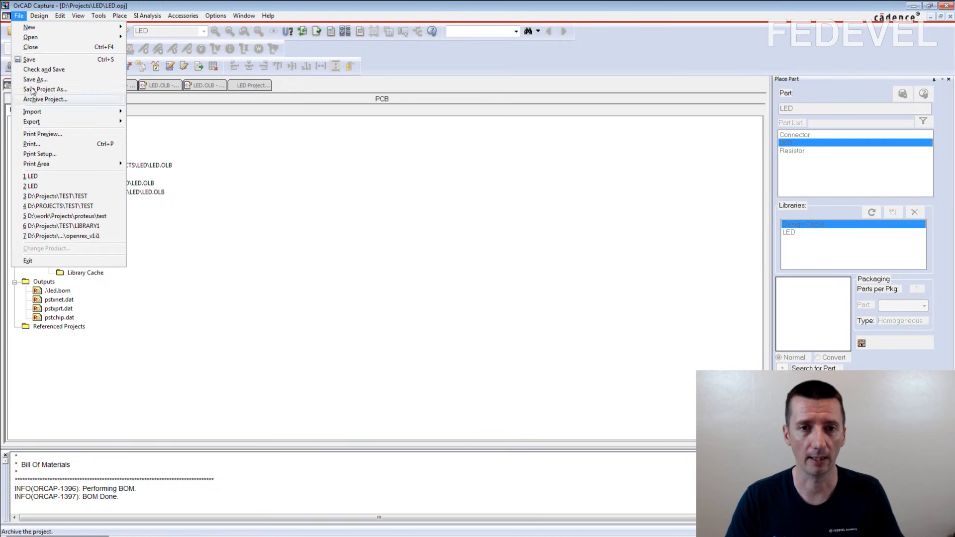
left_click(32, 144)
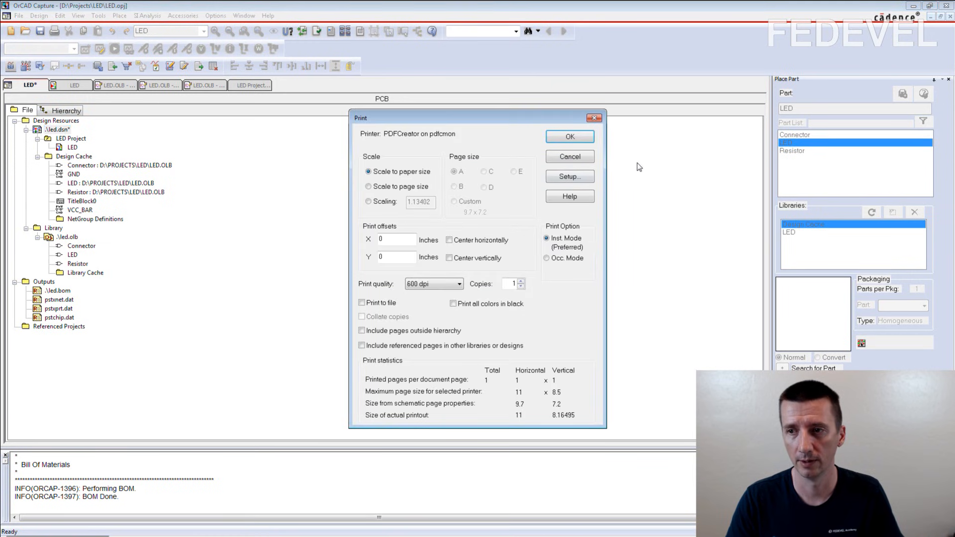
left_click(568, 176)
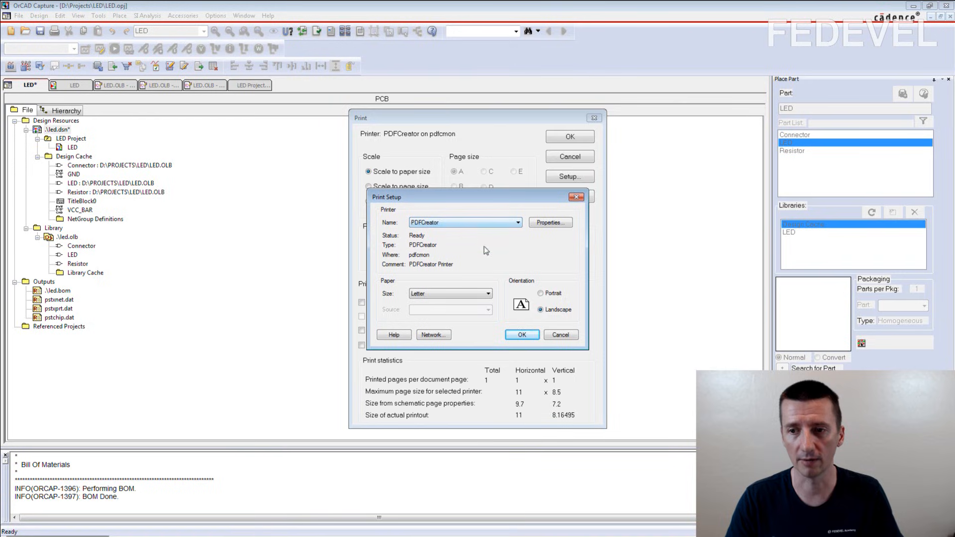
left_click(521, 334)
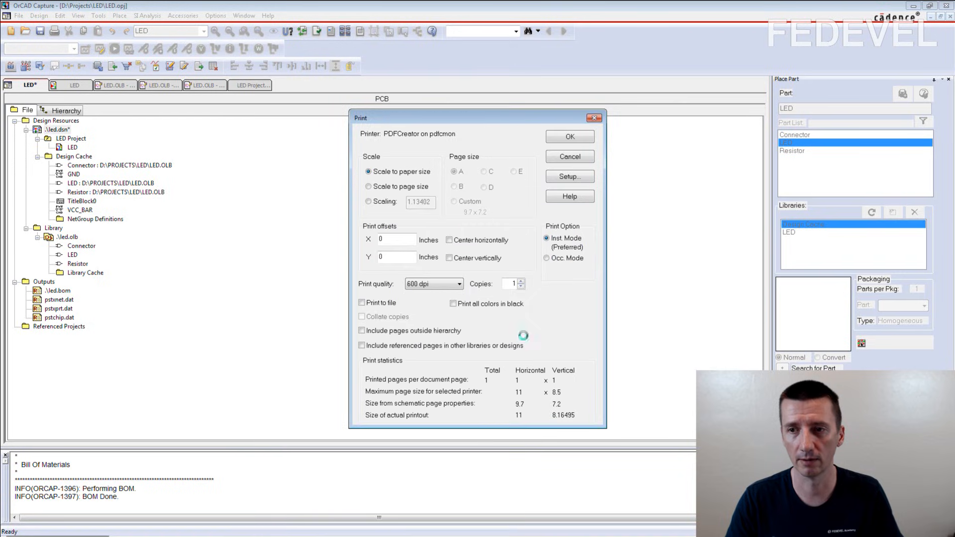
left_click(569, 137)
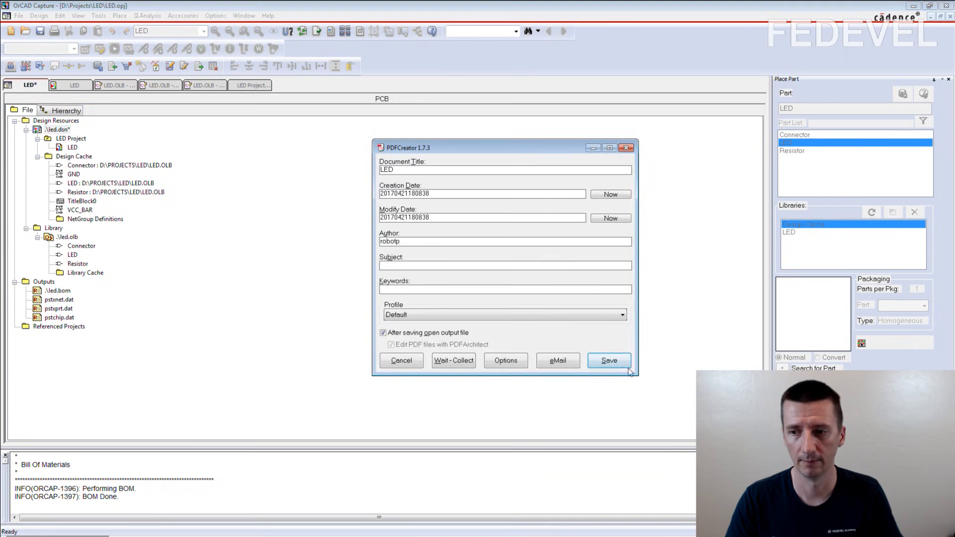
left_click(611, 363)
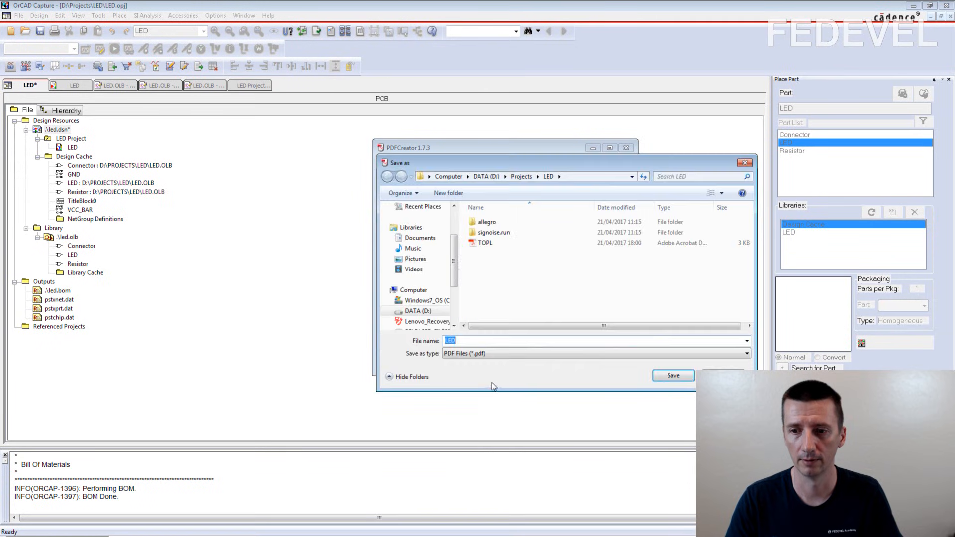
left_click(673, 377)
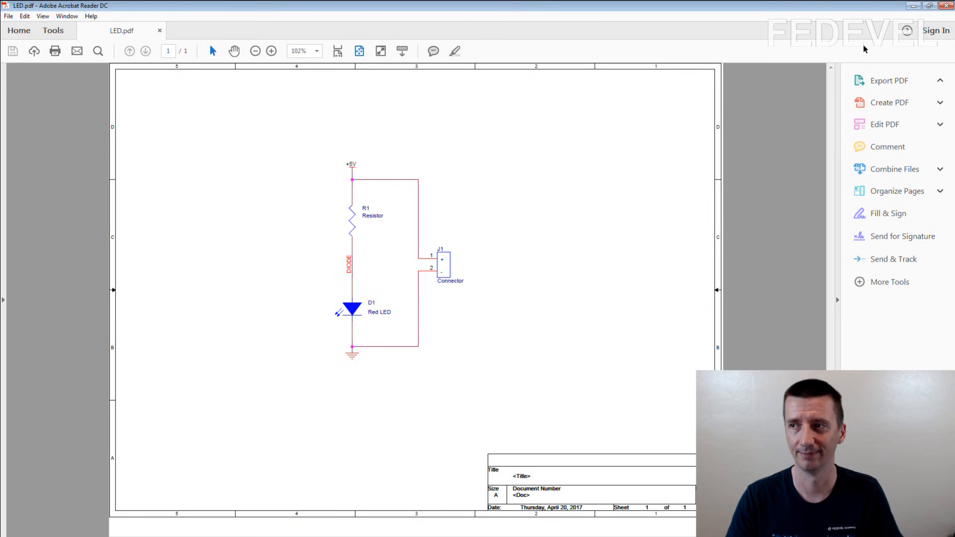
left_click(946, 6)
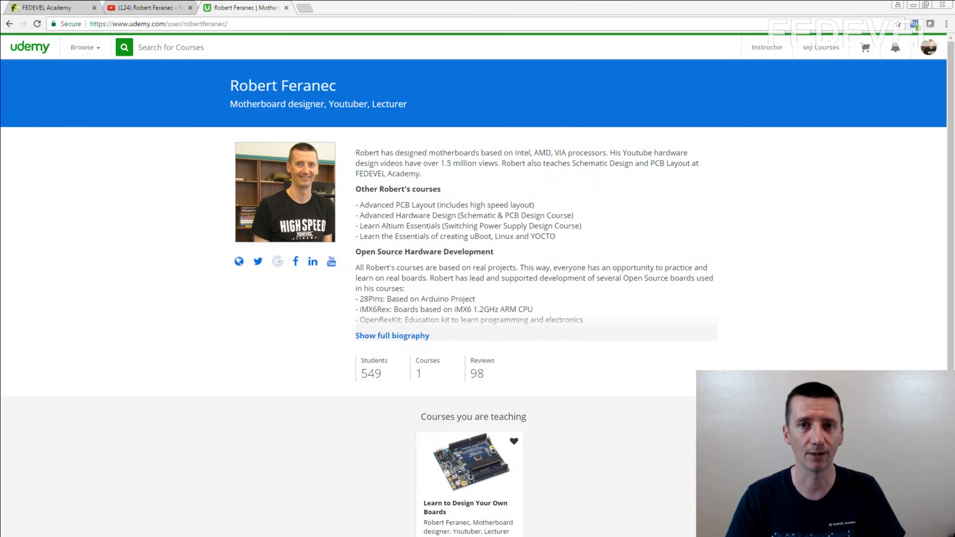
In the web browser, view the open YouTube channel page and the FEDEVEL Academy website.
left_click(145, 9)
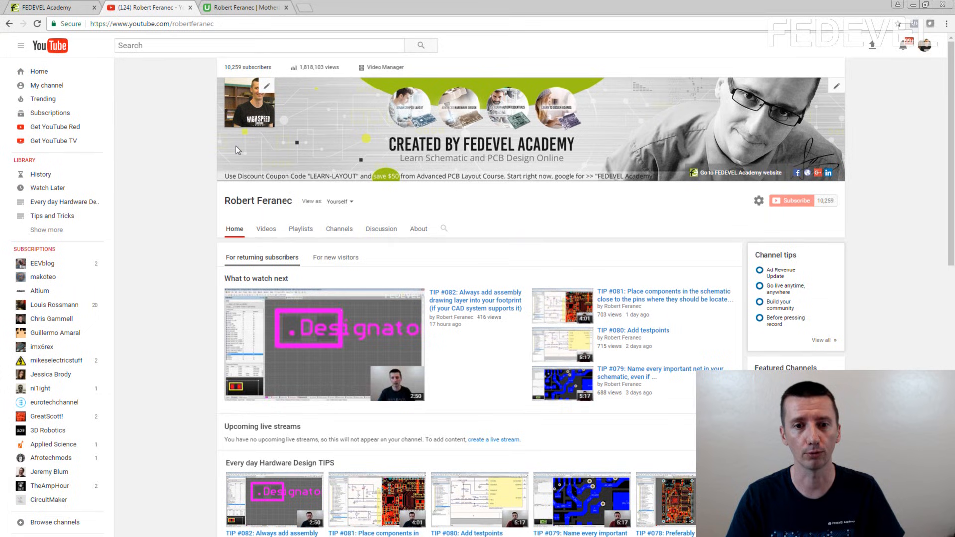
left_click(58, 9)
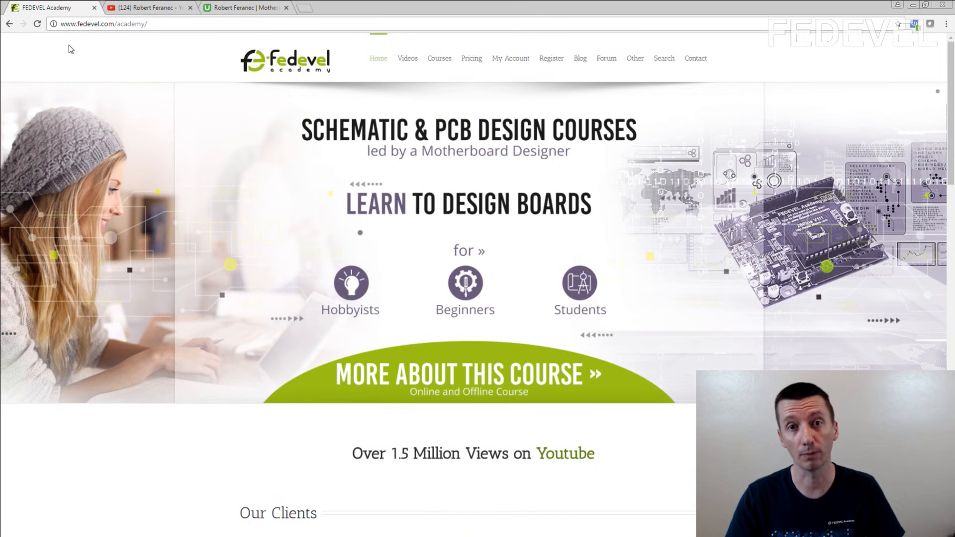